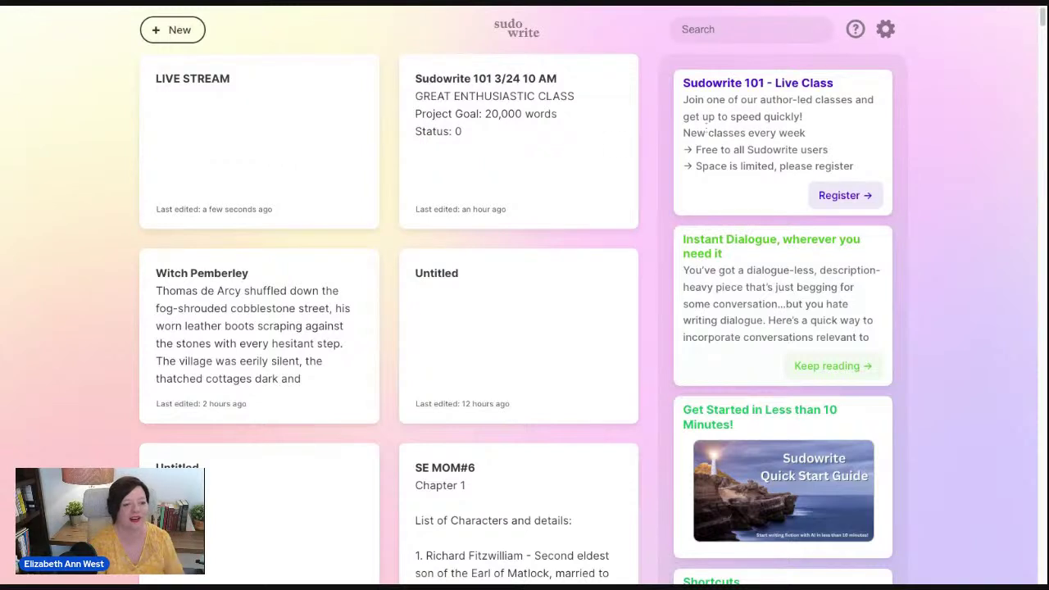
# Create a new project and name it "LIVE STREAM RED RIDING HOOD"
pyautogui.moveTo(348, 171)
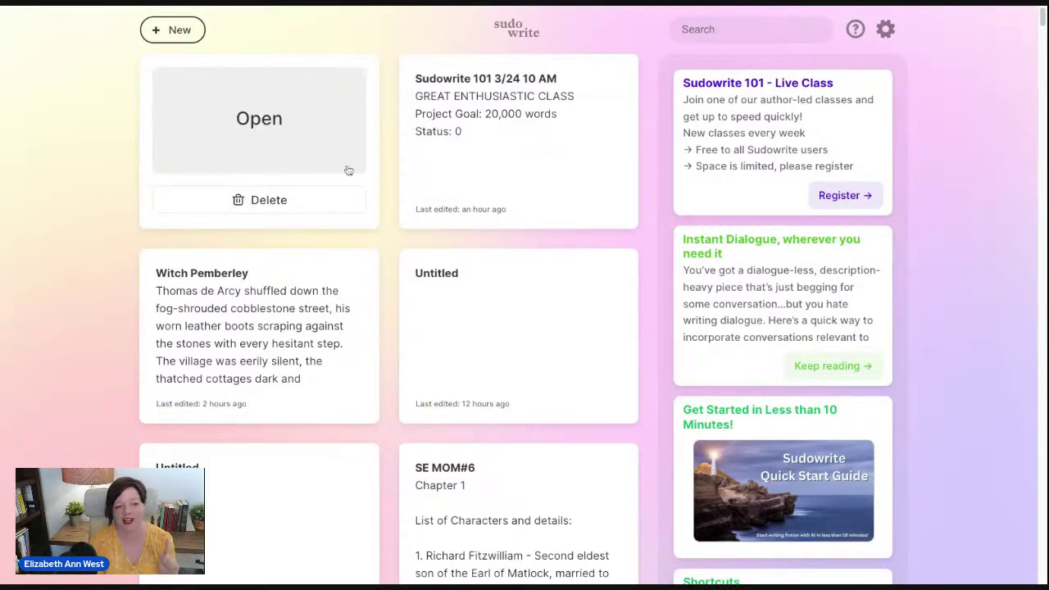
pyautogui.click(174, 33)
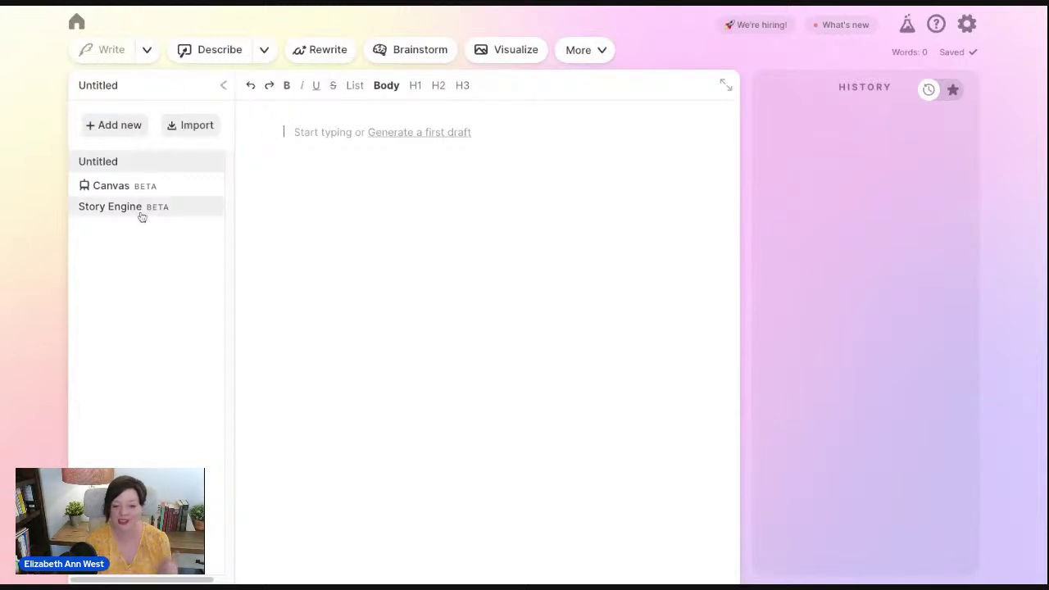
pyautogui.click(131, 86)
pyautogui.write('LIVE STREAM ')
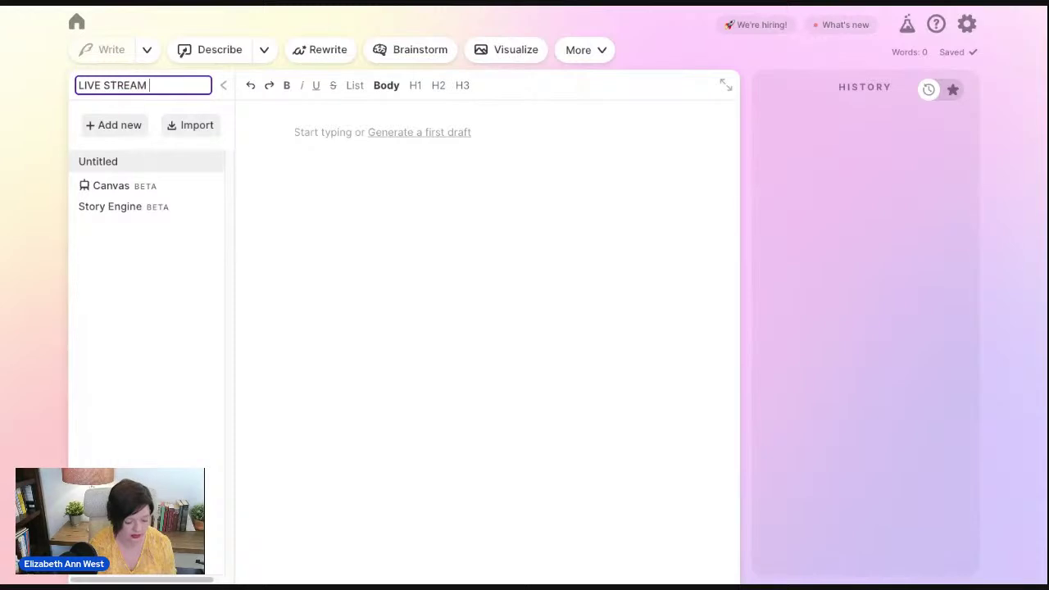
pyautogui.write('RED RIDING')
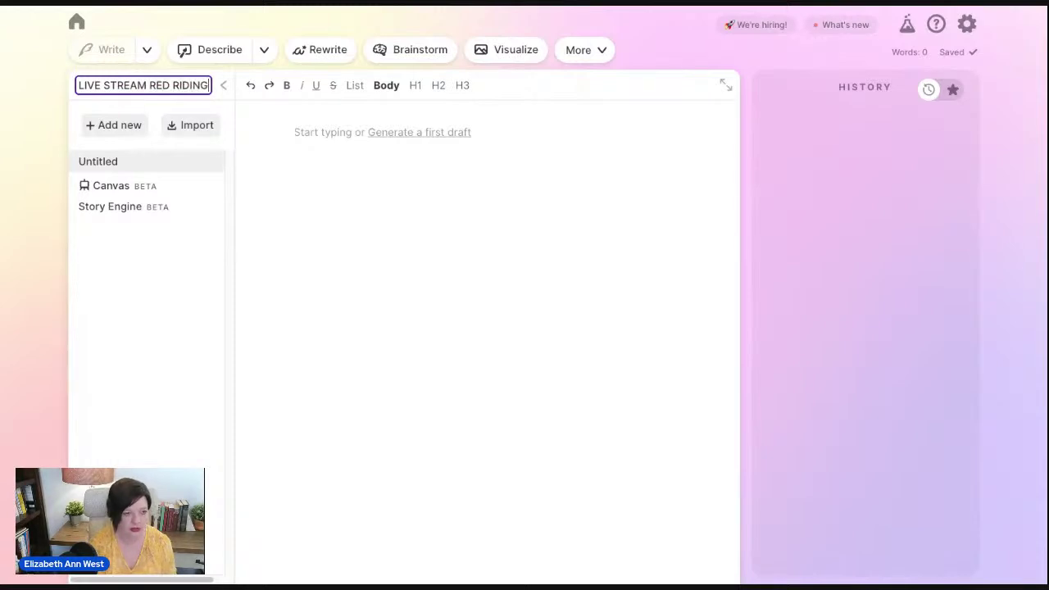
pyautogui.write(' HOOD')
pyautogui.click(316, 252)
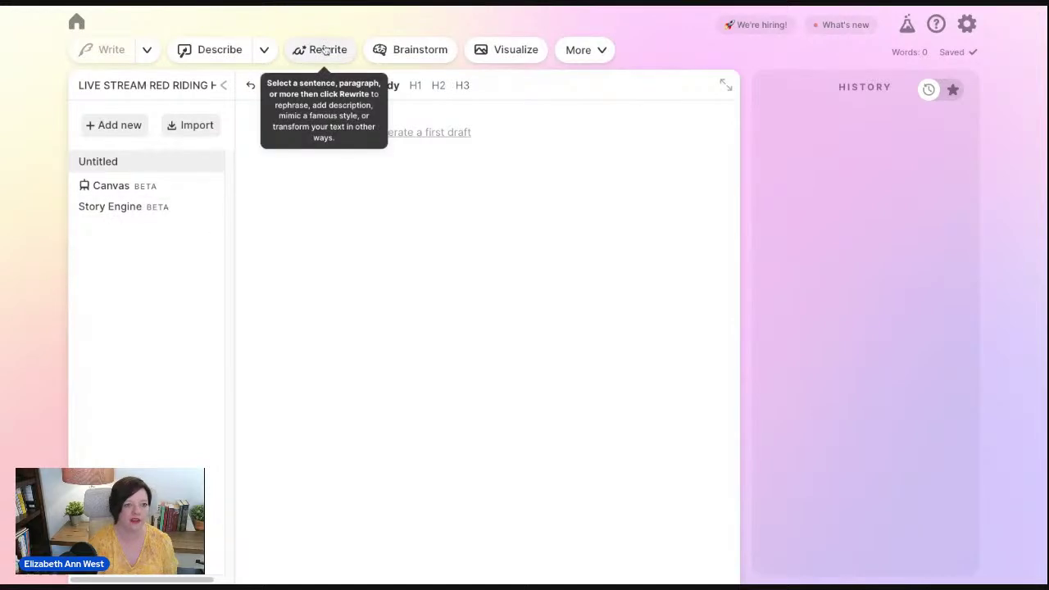
# Open the Story Engine for the new project at a reduced page size that keeps its text readable
pyautogui.click(142, 216)
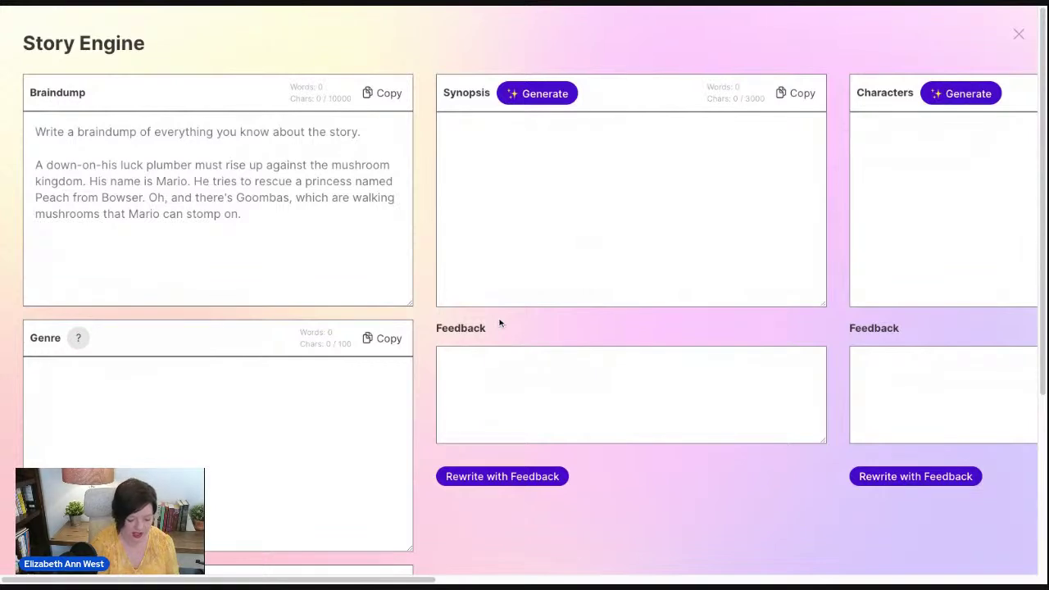
pyautogui.hotkey('ctrl', '-')
pyautogui.hotkey('ctrl', '-')
pyautogui.hotkey('ctrl', '-')
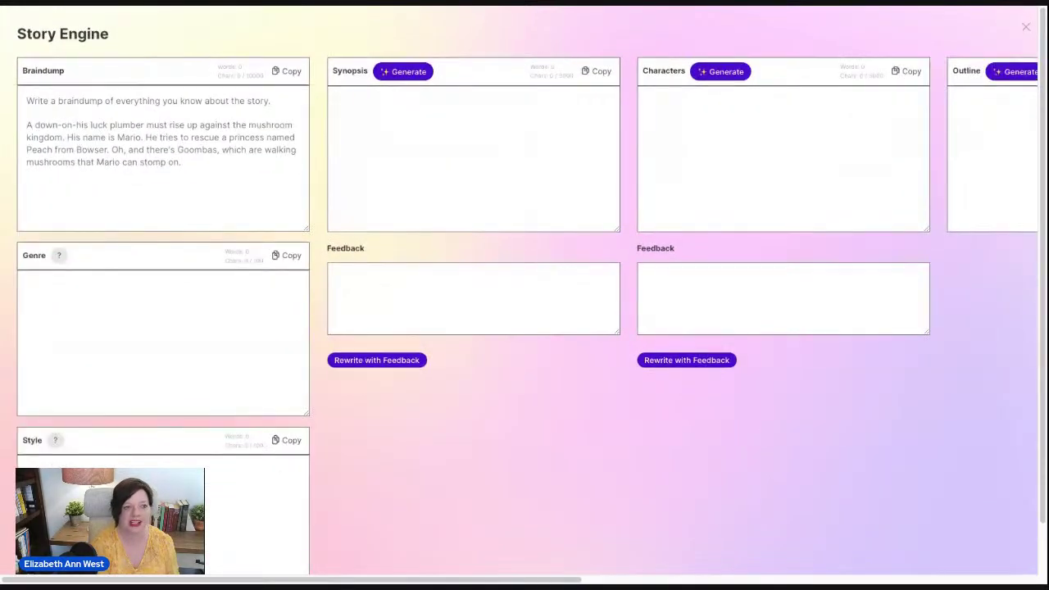
pyautogui.hotkey('ctrl', '-')
pyautogui.hotkey('ctrl', '-')
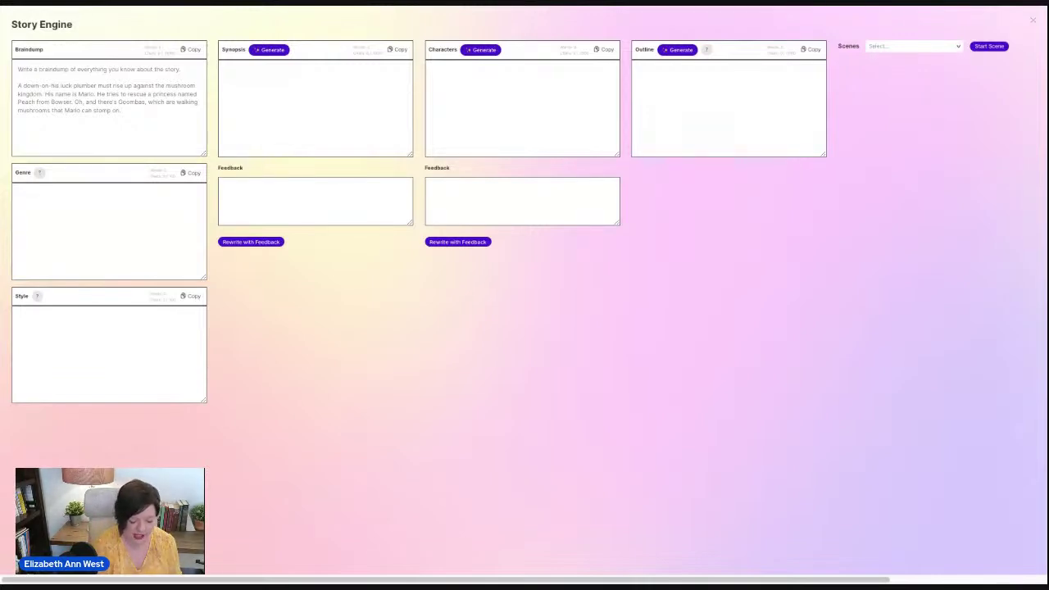
pyautogui.hotkey('ctrl', '+')
pyautogui.hotkey('ctrl', '+')
pyautogui.hotkey('ctrl', '+')
pyautogui.hotkey('ctrl', '+')
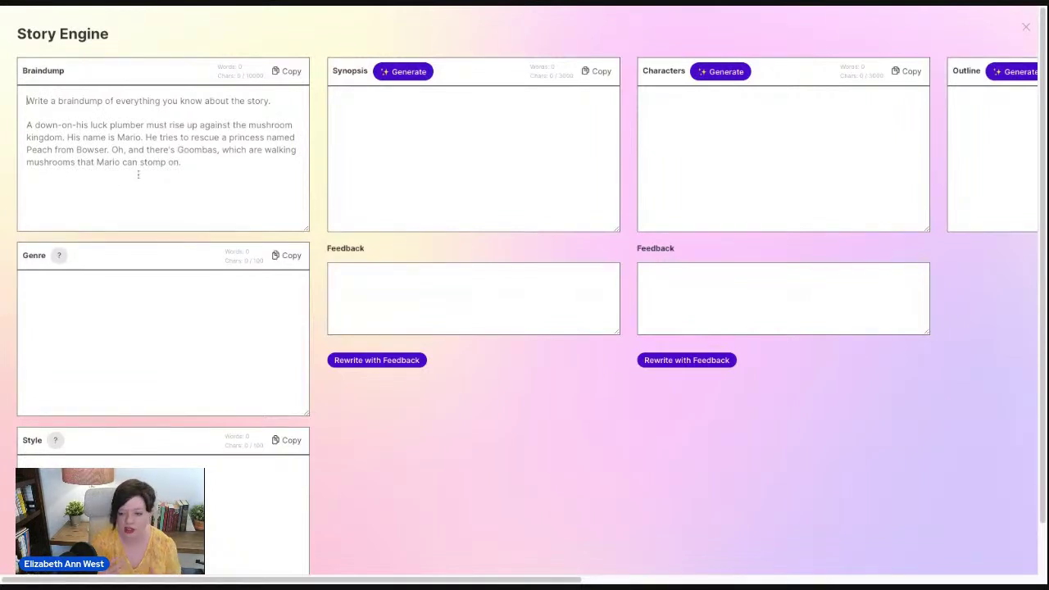
# Enter "Sci-fi red riding hood, year is 2030" as the story's braindump
pyautogui.write('Sci-')
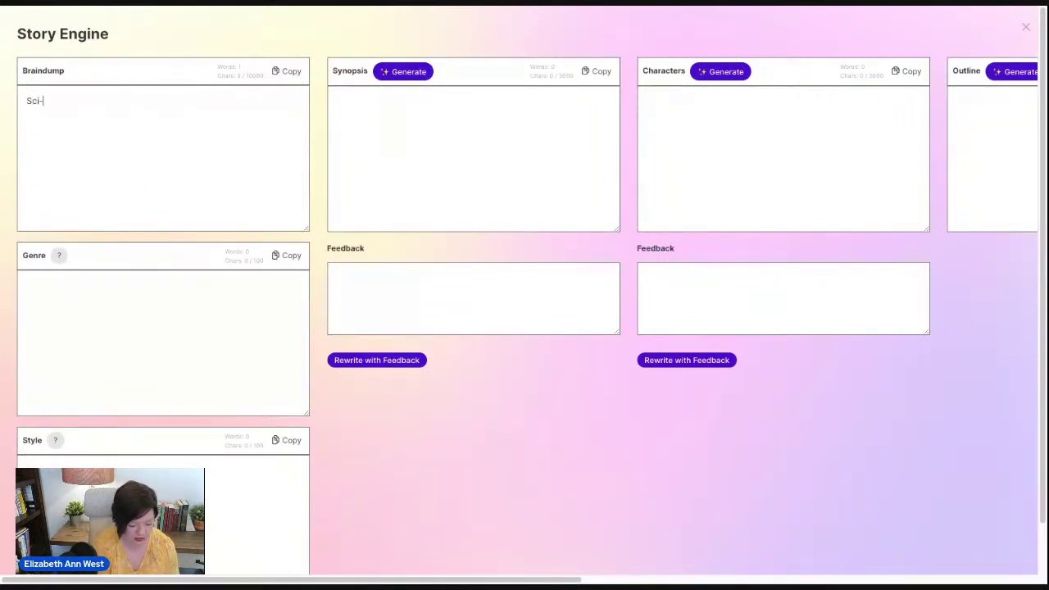
pyautogui.write('fi red riding h')
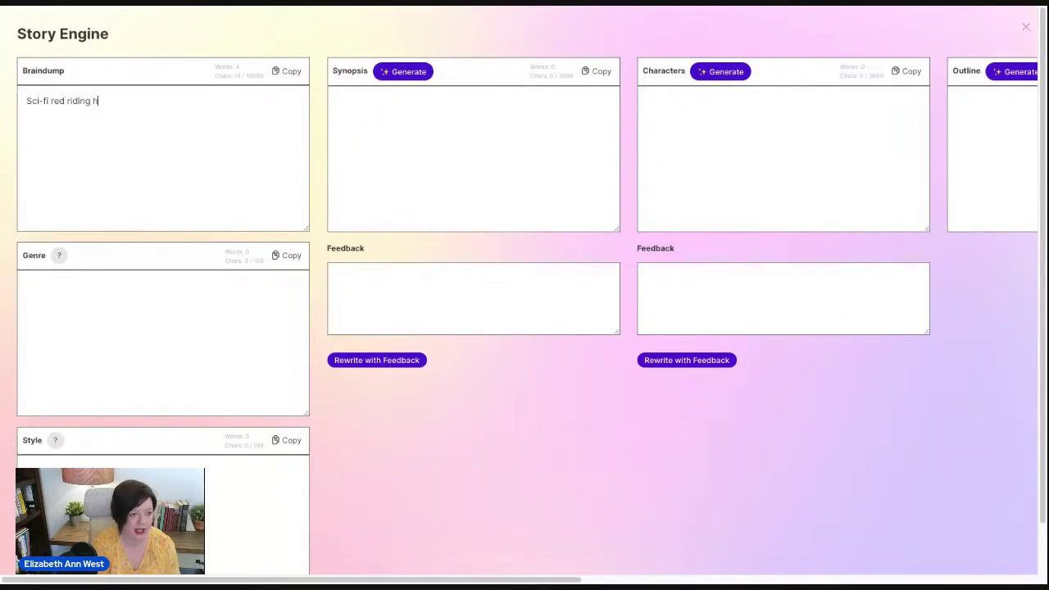
pyautogui.write('ood.')
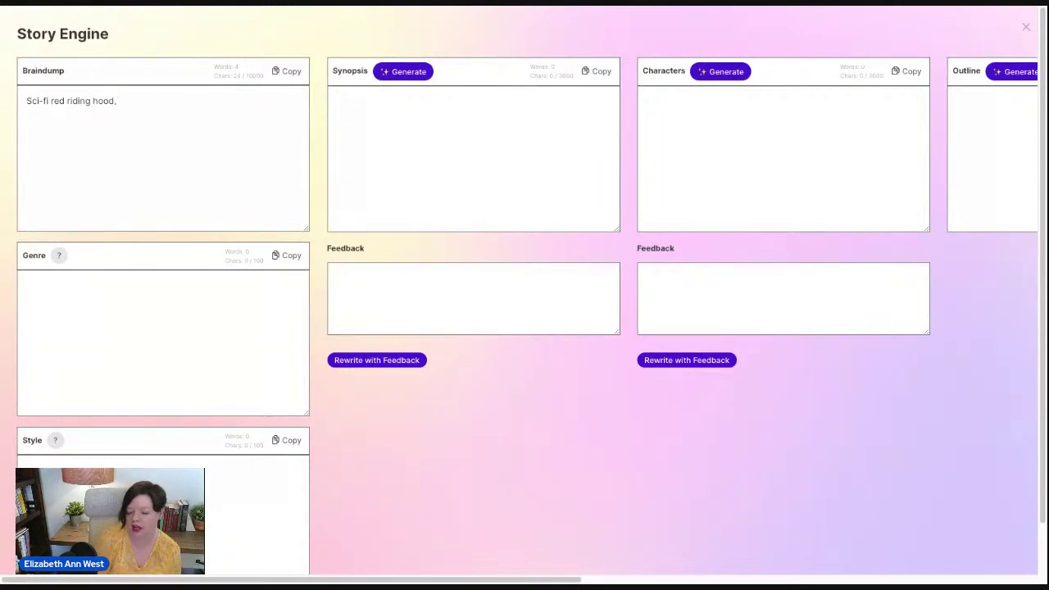
pyautogui.write('year is 202')
pyautogui.write('0')
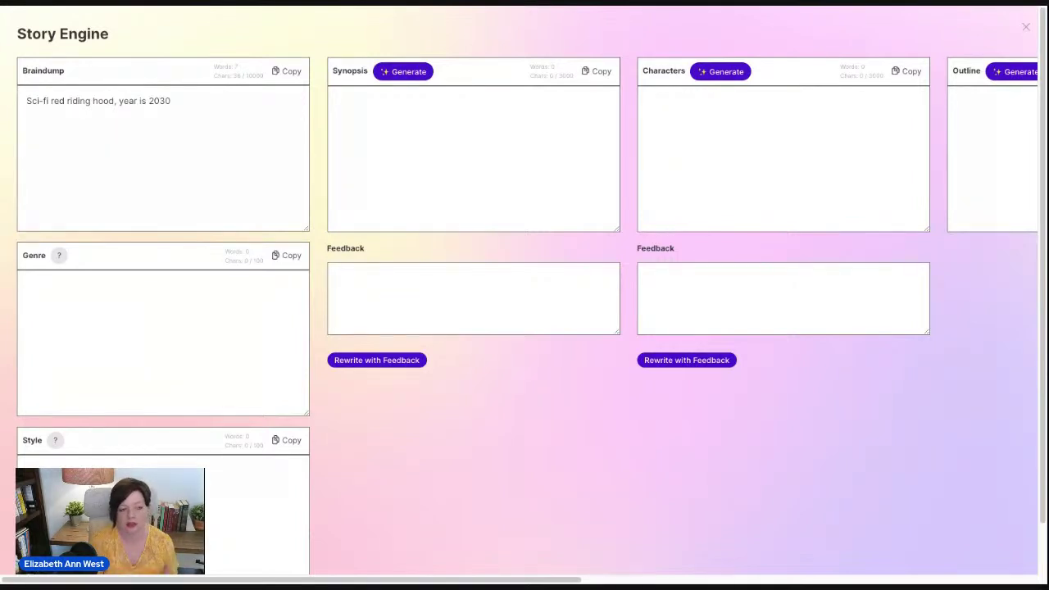
# Set the story's genre to "fairytale science fiction mashup"
pyautogui.hotkey('ctrl', '+')
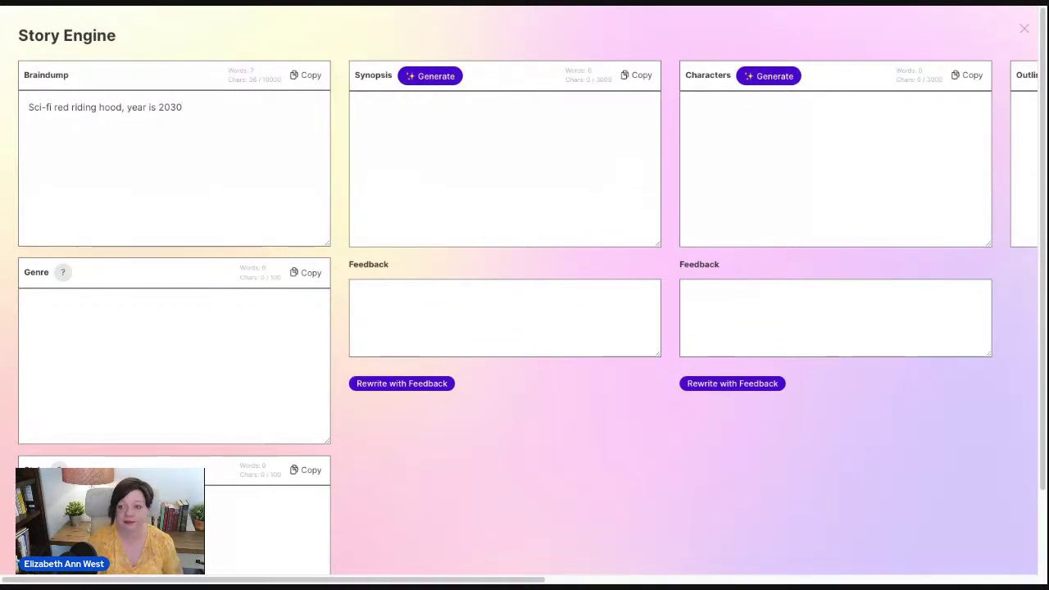
pyautogui.click(158, 344)
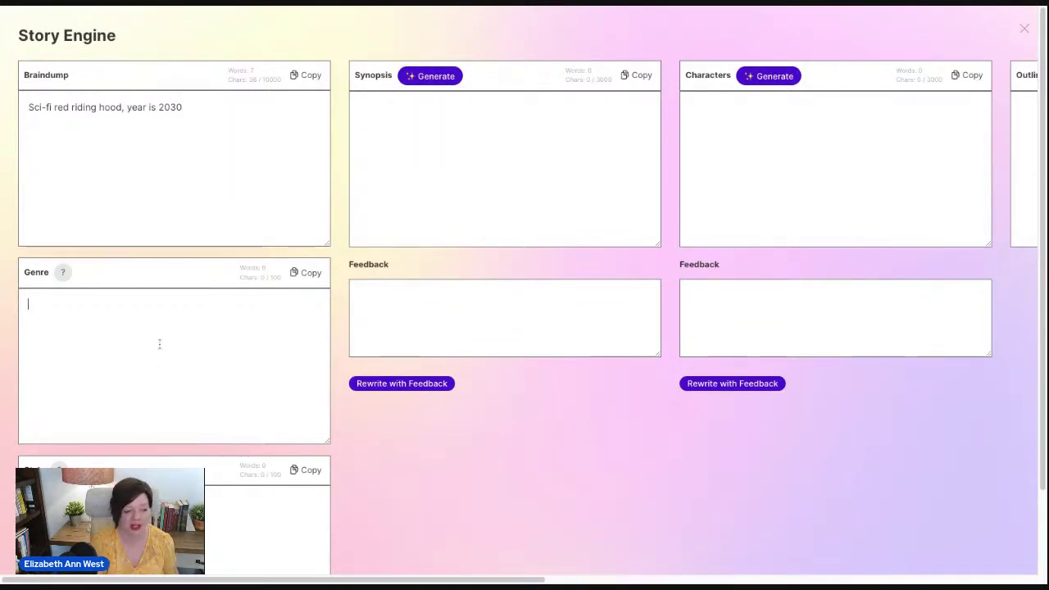
pyautogui.write('fair')
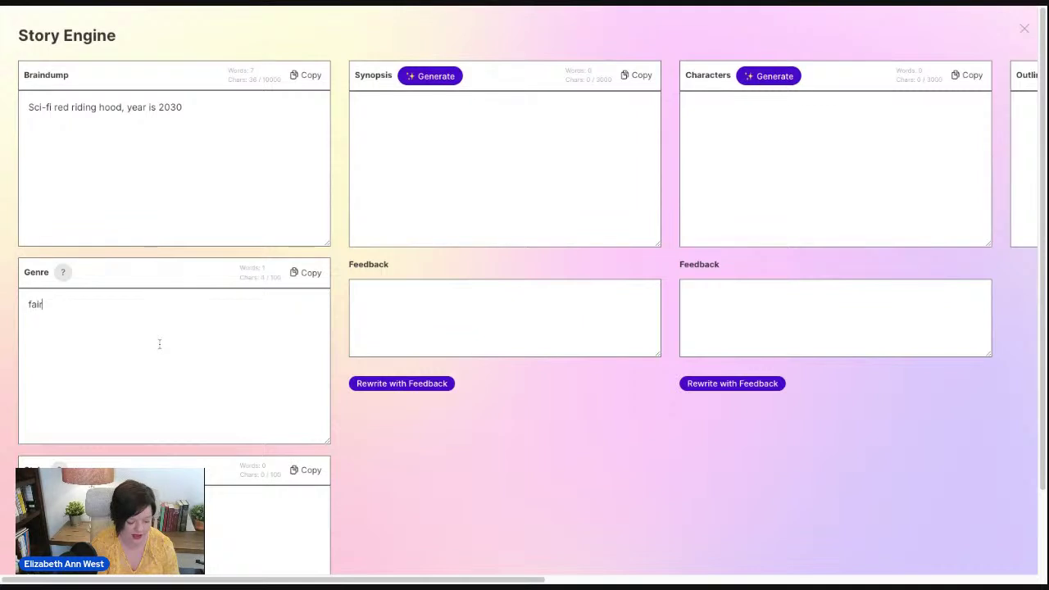
pyautogui.write('ytale sci')
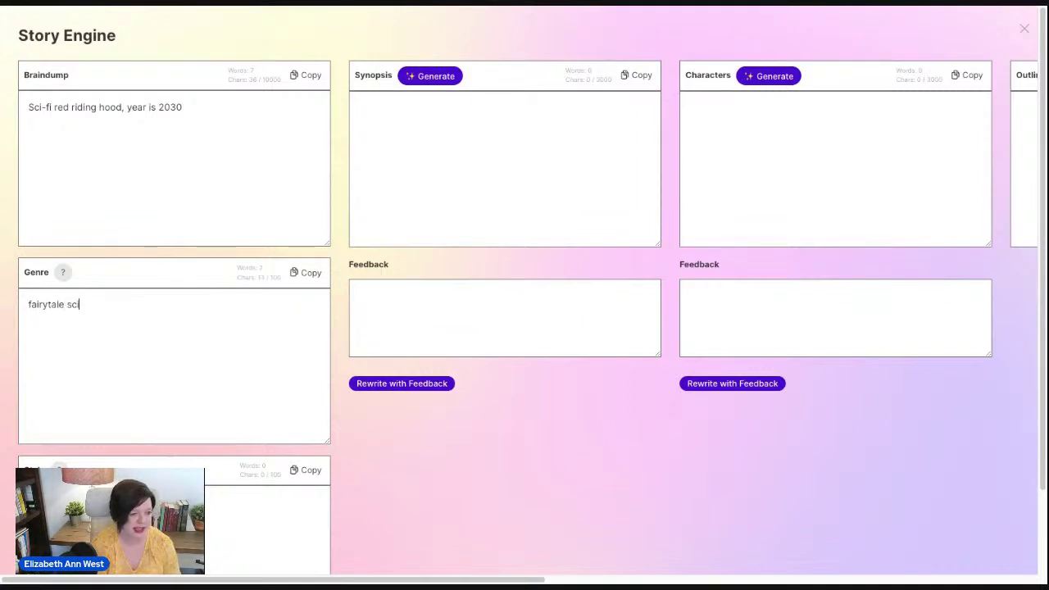
pyautogui.write('ence fiction maship')
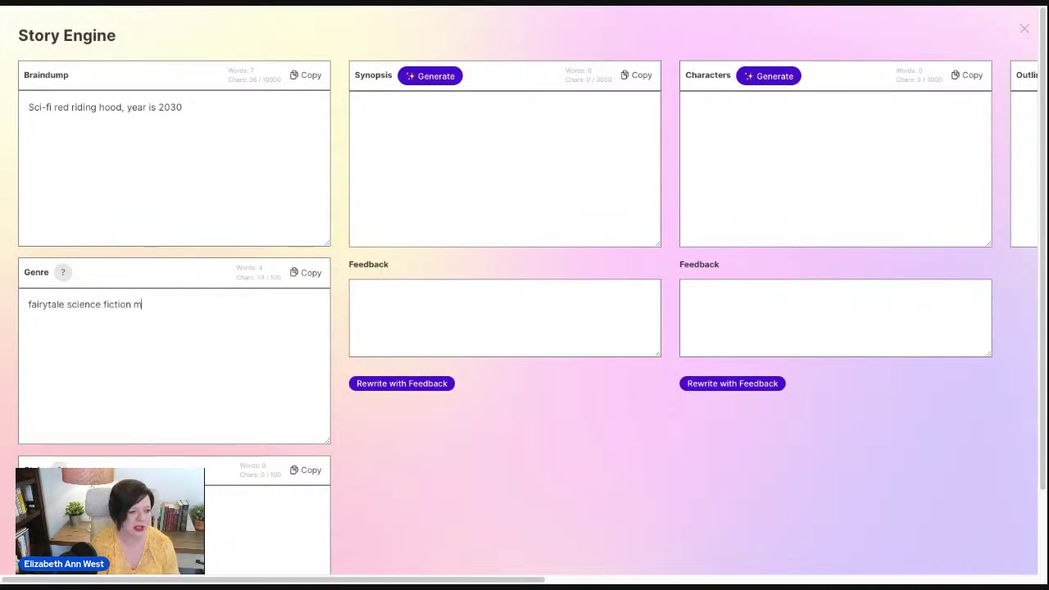
pyautogui.press('BackSpace')
pyautogui.press('BackSpace')
pyautogui.write('up')
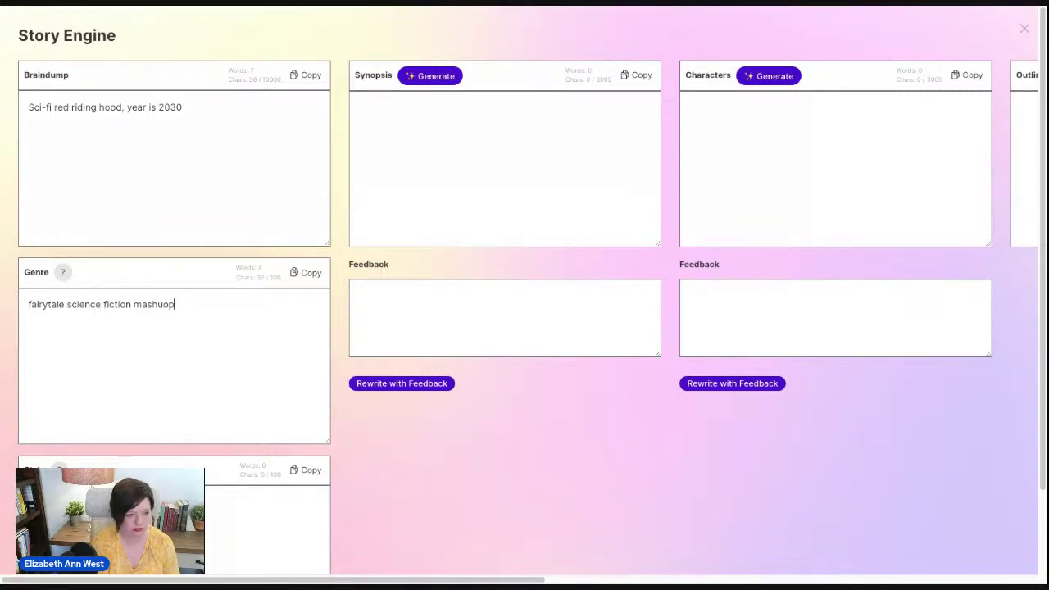
pyautogui.press('BackSpace')
pyautogui.write('p')
# Read the help examples for describing the prose style, and close them
pyautogui.scroll(-2, 173, 432)
pyautogui.click(167, 429)
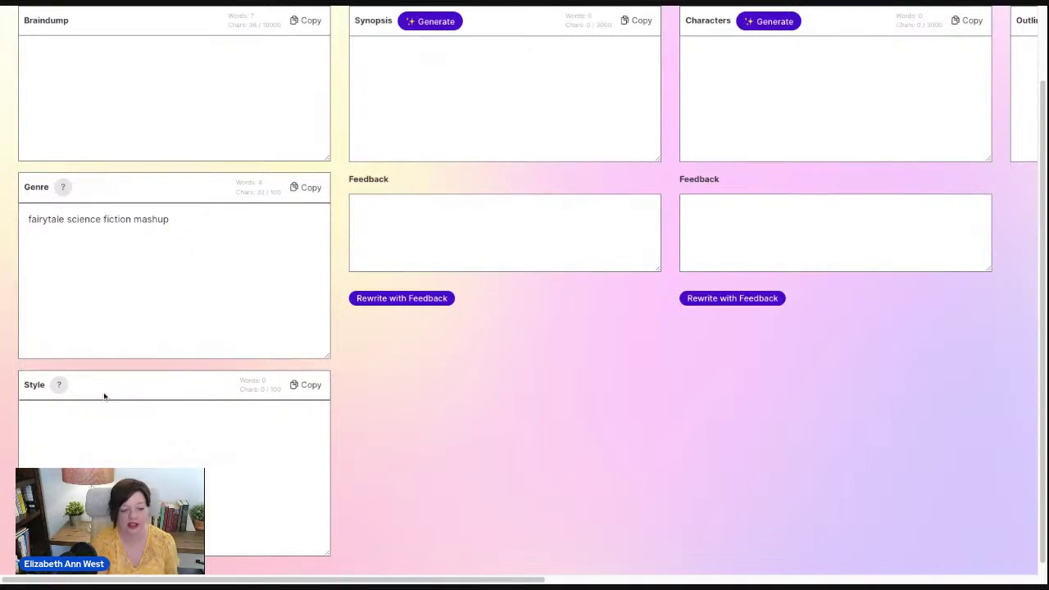
pyautogui.click(63, 388)
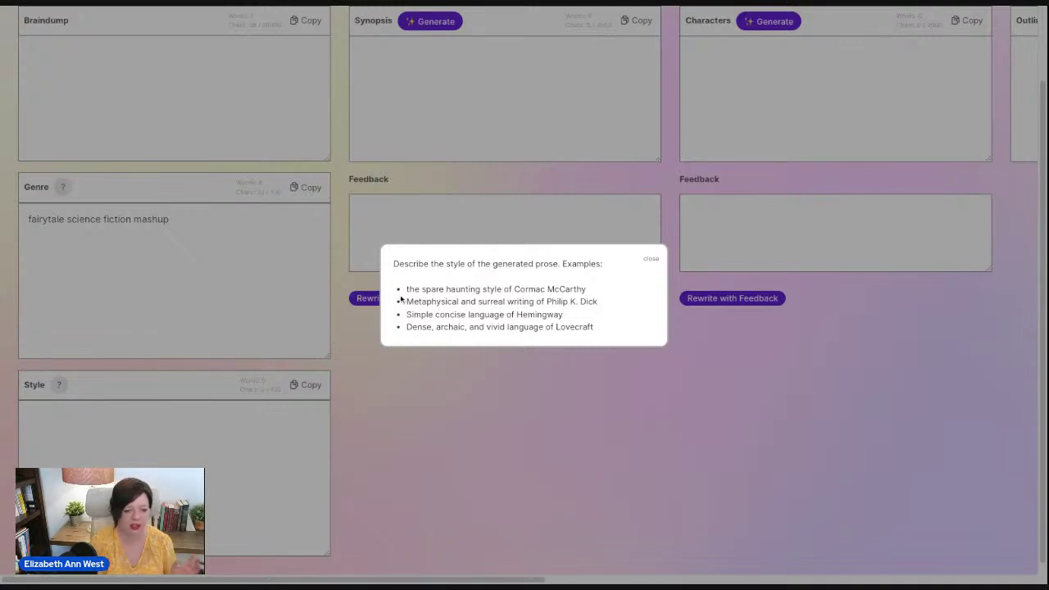
pyautogui.click(651, 260)
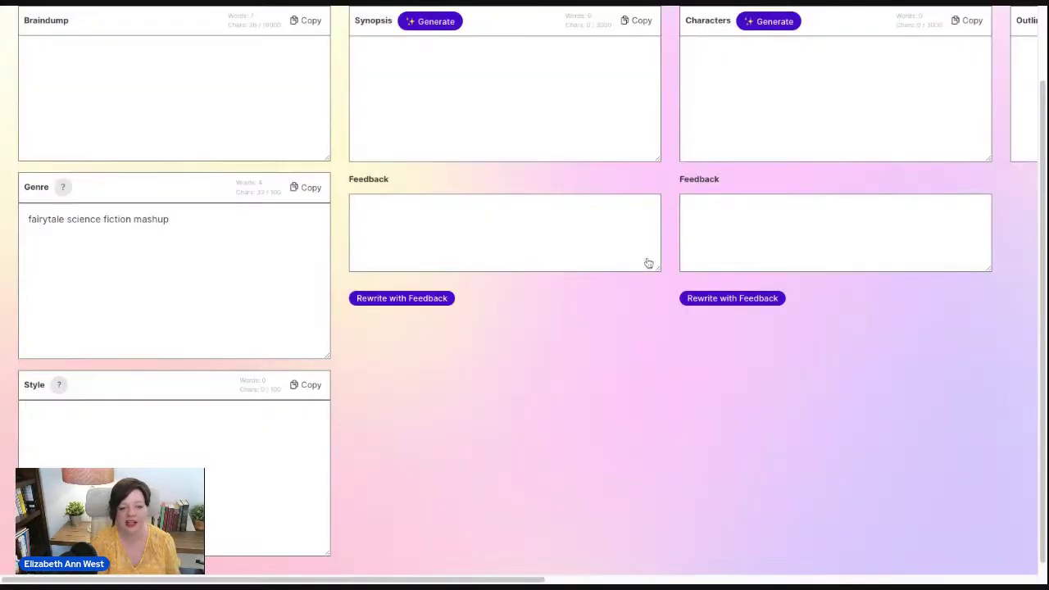
# Replace the year phrase in the braindump with "on an alien planet, the wolf is a star hopping space explorer,"
pyautogui.scroll(1, 237, 424)
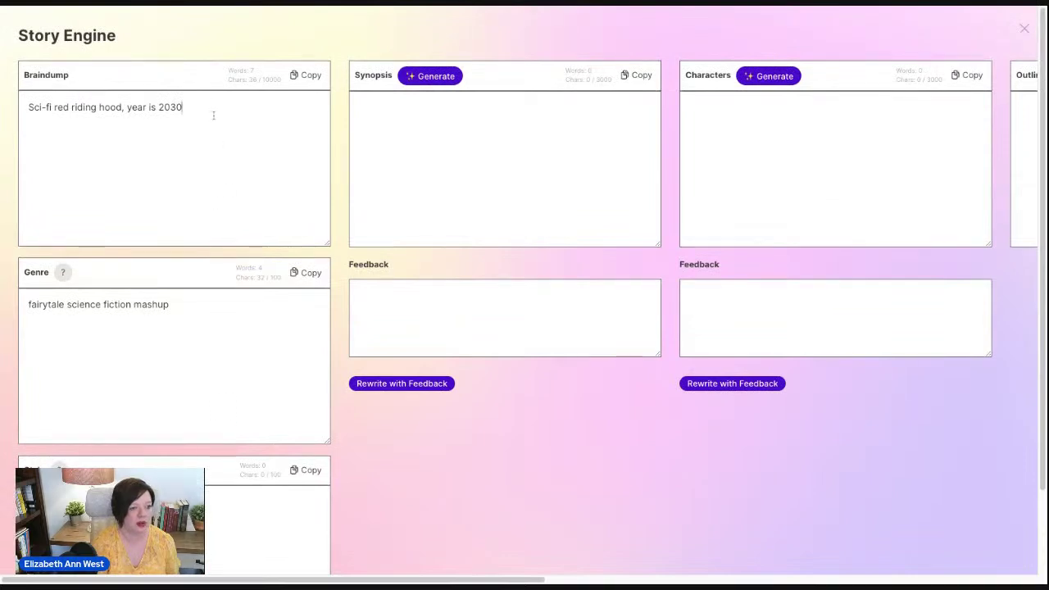
pyautogui.press('BackSpace')
pyautogui.press('BackSpace')
pyautogui.press('BackSpace')
pyautogui.press('BackSpace')
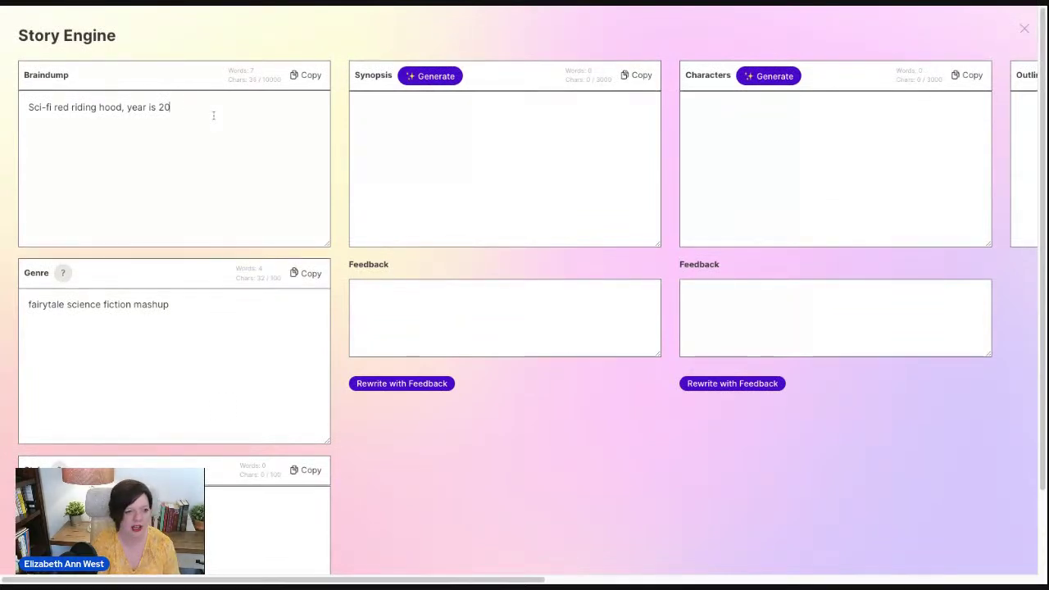
pyautogui.press('BackSpace')
pyautogui.press('BackSpace')
pyautogui.press('BackSpace')
pyautogui.press('BackSpace')
pyautogui.press('BackSpace')
pyautogui.press('BackSpace')
pyautogui.press('BackSpace')
pyautogui.write('on an alien plan')
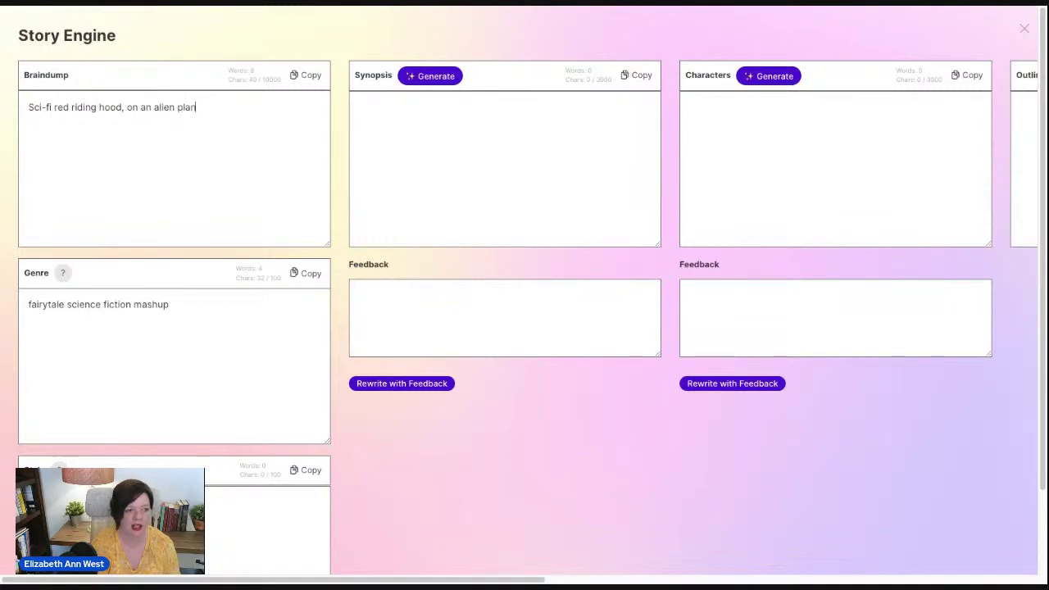
pyautogui.write('et, the wolf i')
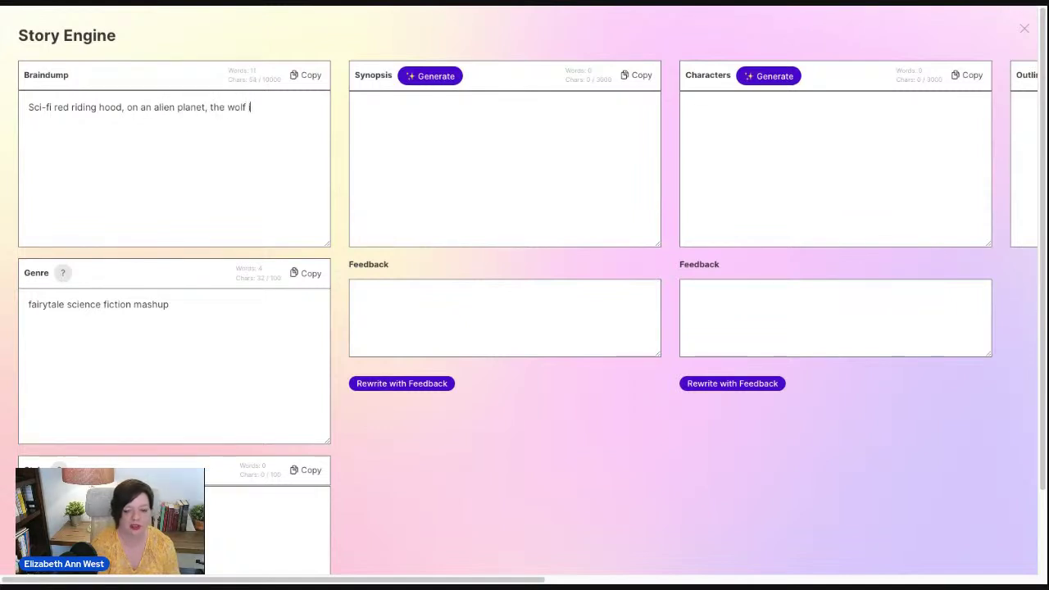
pyautogui.write('s a star ho')
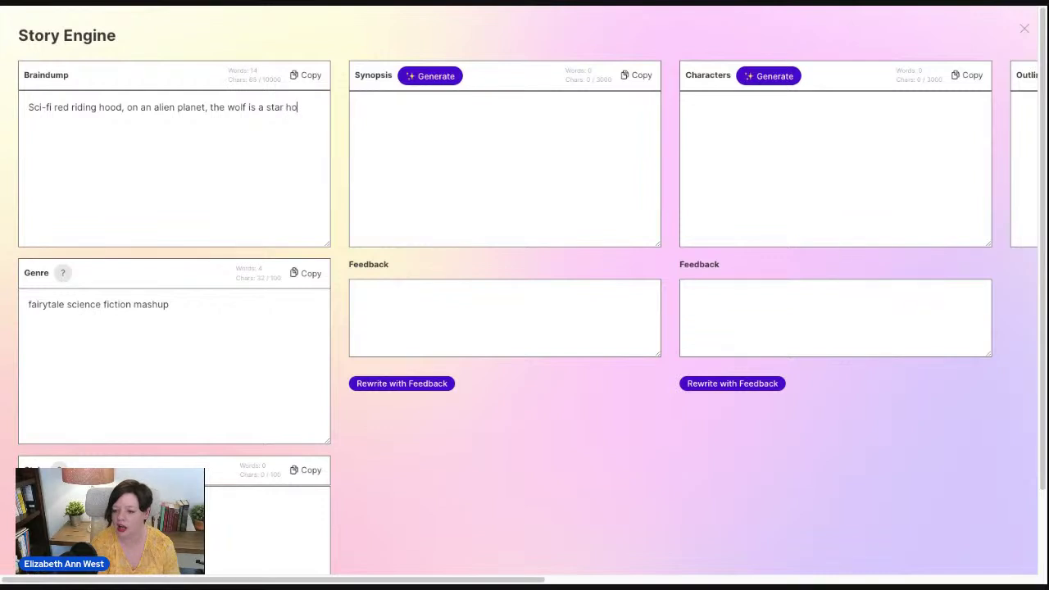
pyautogui.write('pping')
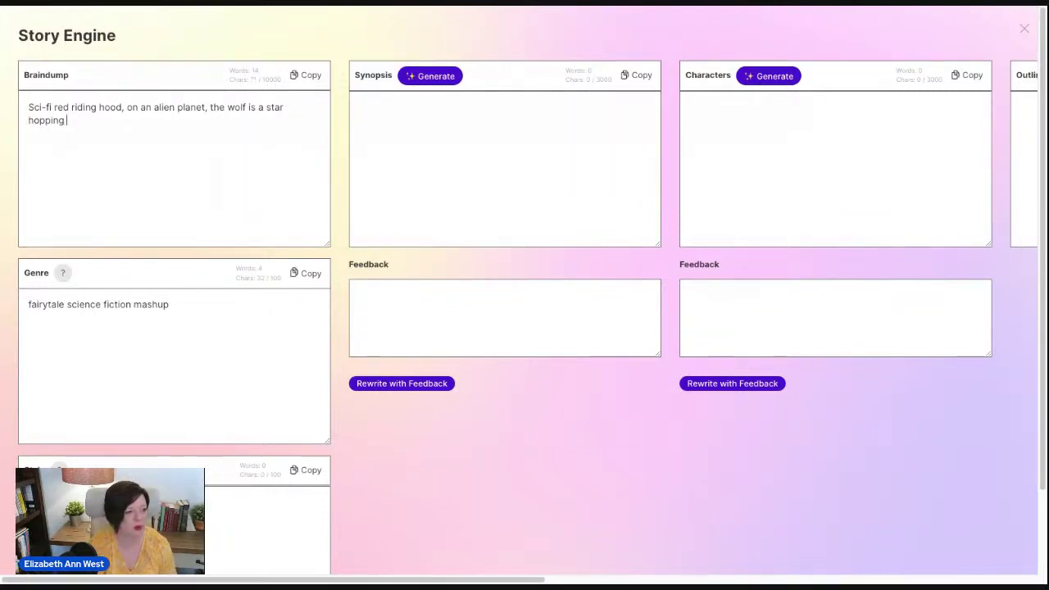
pyautogui.write(' sp')
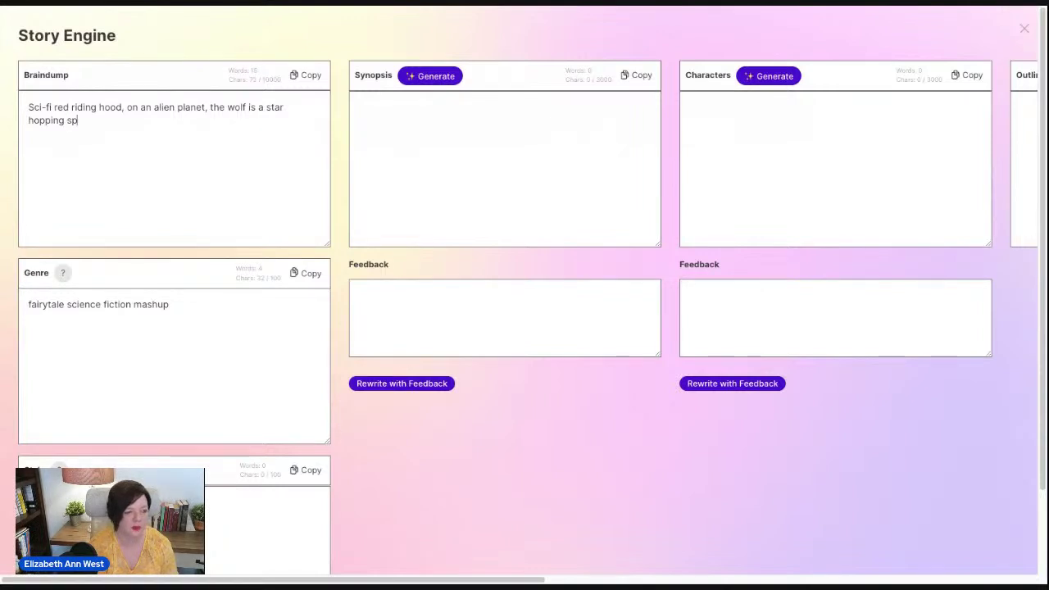
pyautogui.write('ace explorer,')
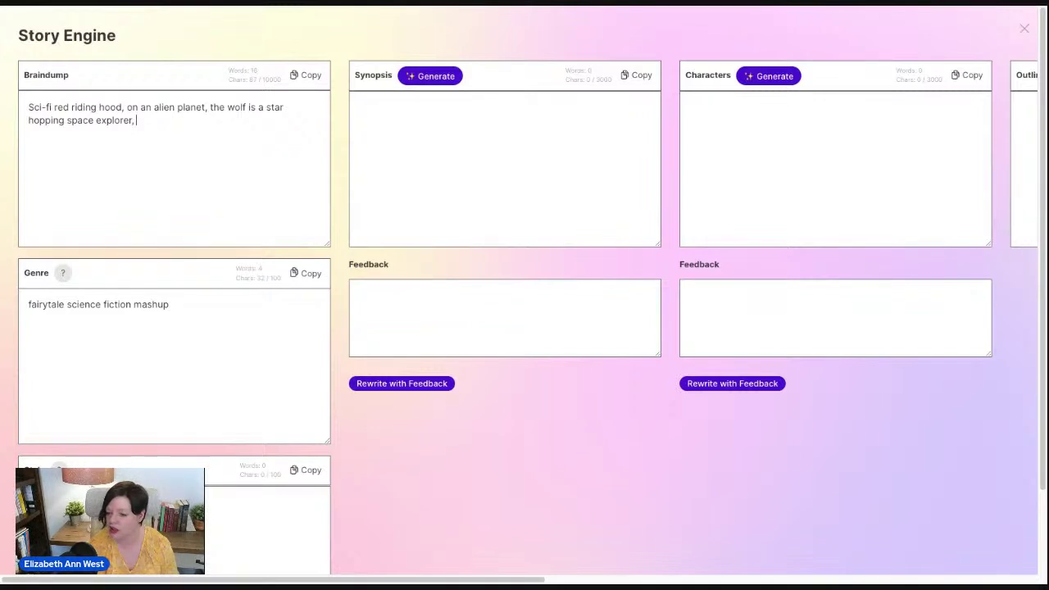
# Extend the braindump with "Grandma's neural link chip has gone offline"
pyautogui.write(" Grandma's")
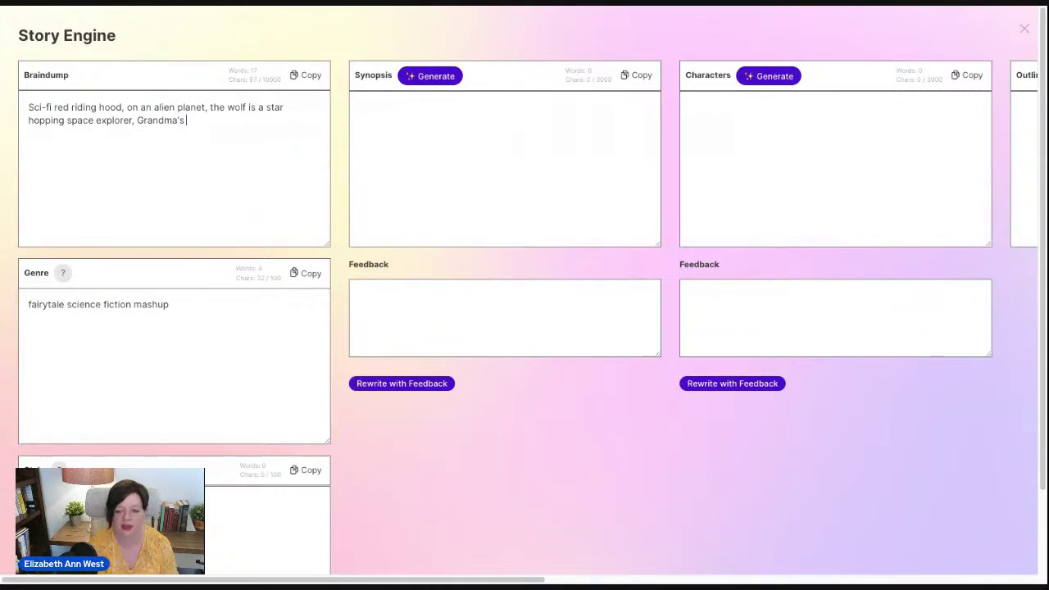
pyautogui.write(' neu')
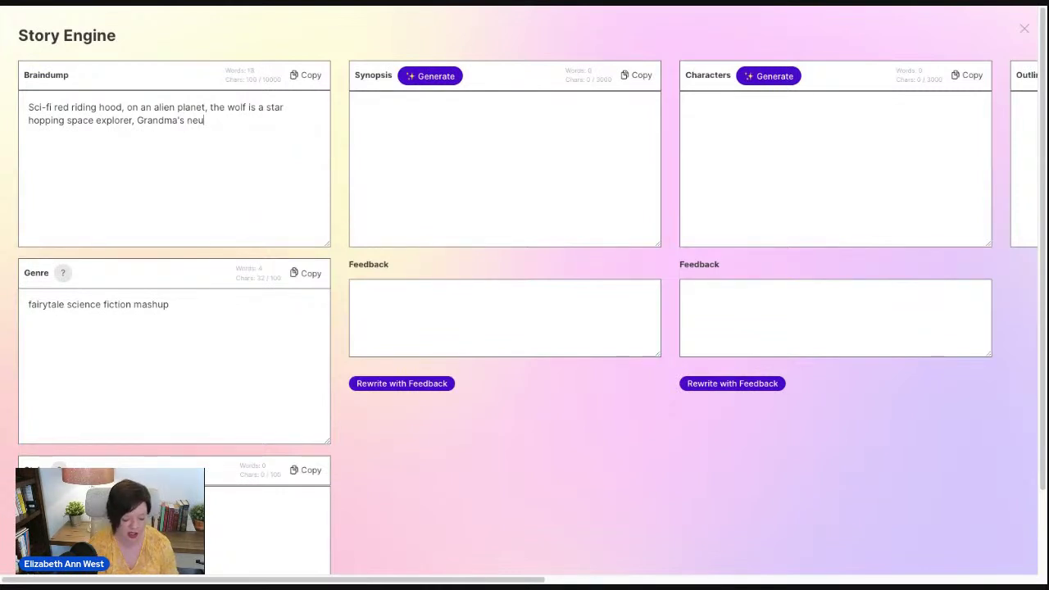
pyautogui.write('ral link chimp h')
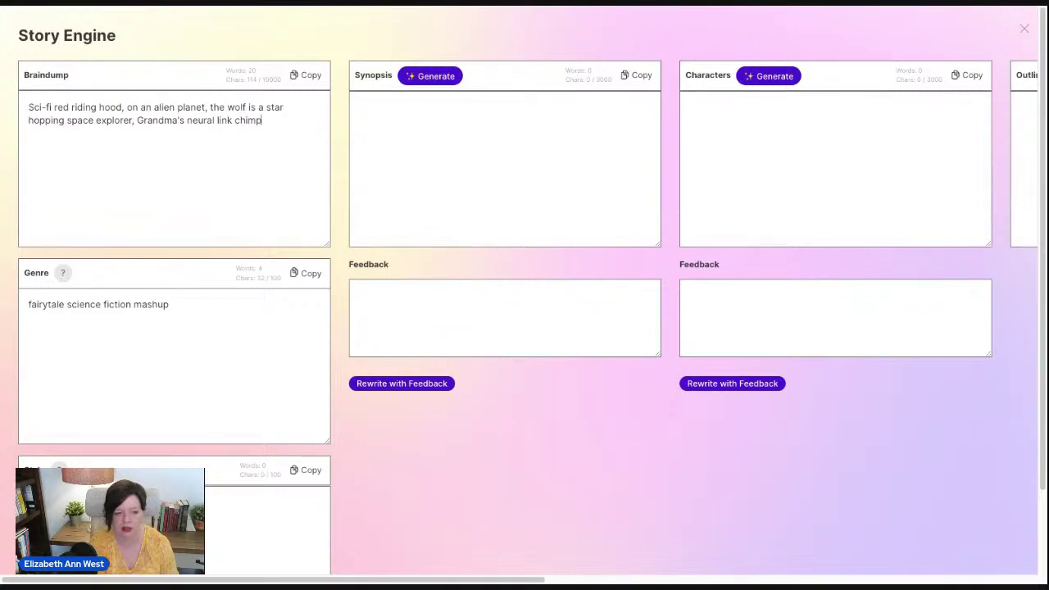
pyautogui.press('BackSpace')
pyautogui.press('BackSpace')
pyautogui.press('BackSpace')
pyautogui.press('BackSpace')
pyautogui.write('p has gone offline')
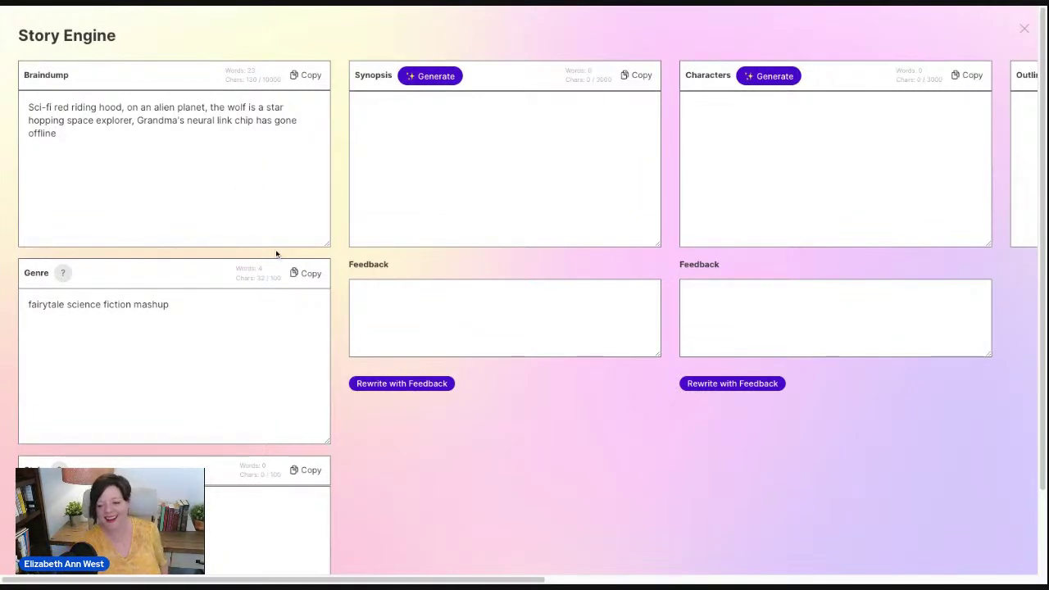
# Set the story's style to "Lewis Carroll for modern audiences, lots of dialogue"
pyautogui.scroll(-1, 272, 273)
pyautogui.scroll(-1, 272, 272)
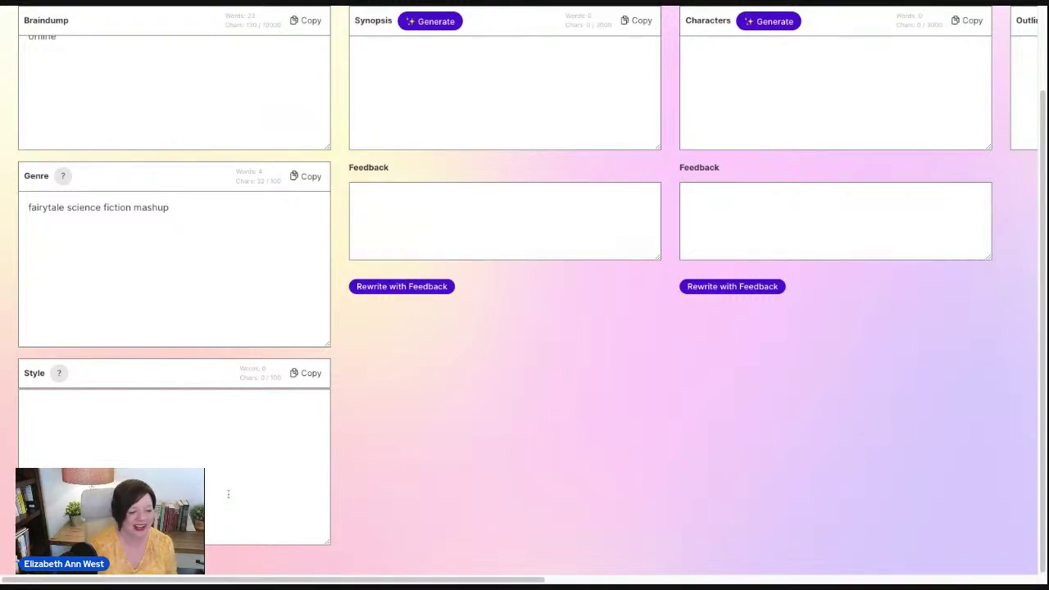
pyautogui.write('Lewi')
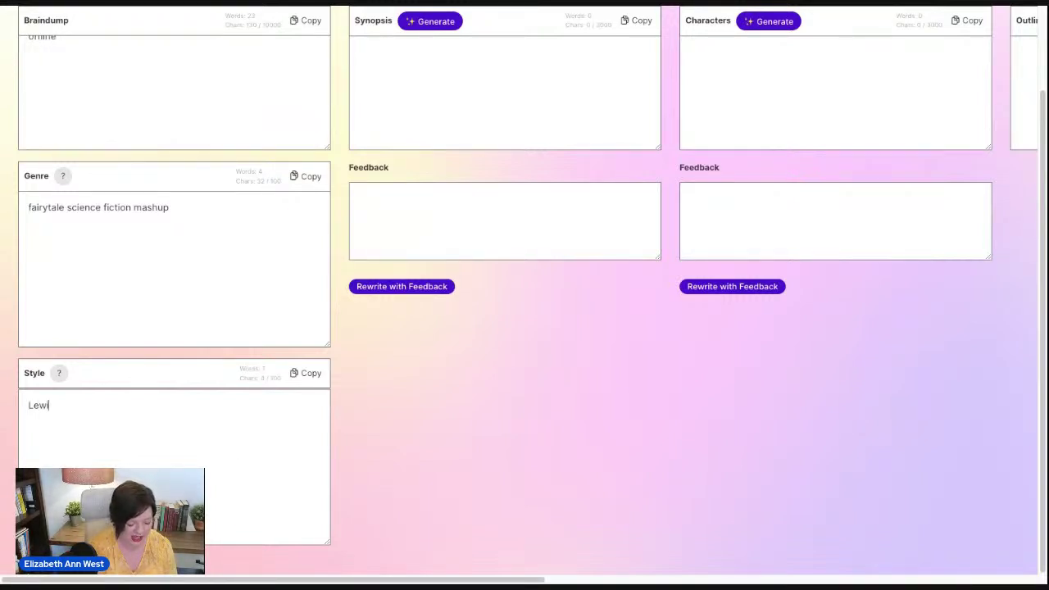
pyautogui.write('s Carroll ')
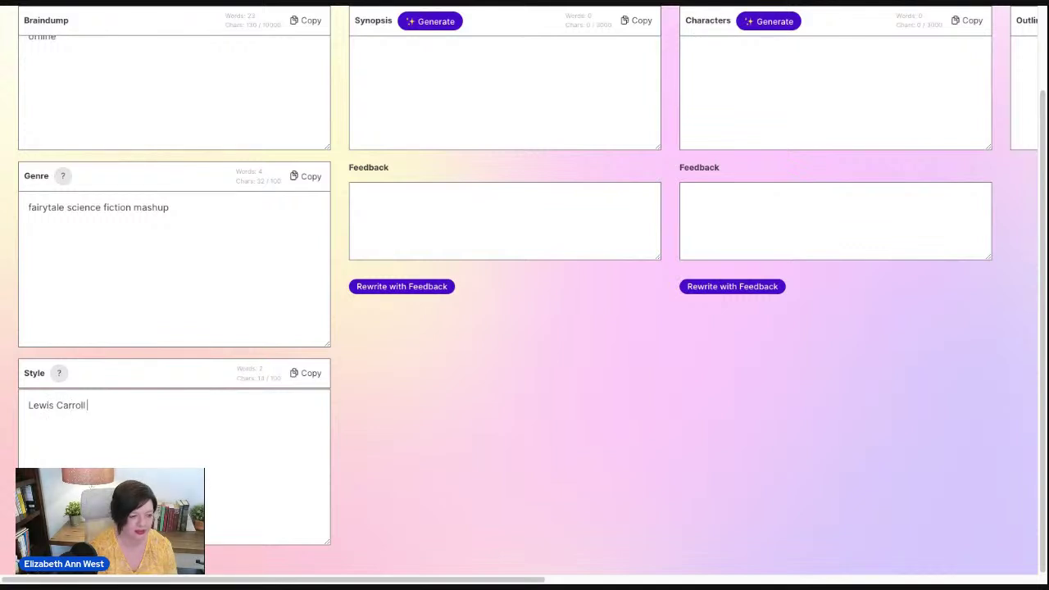
pyautogui.write('for modern audien')
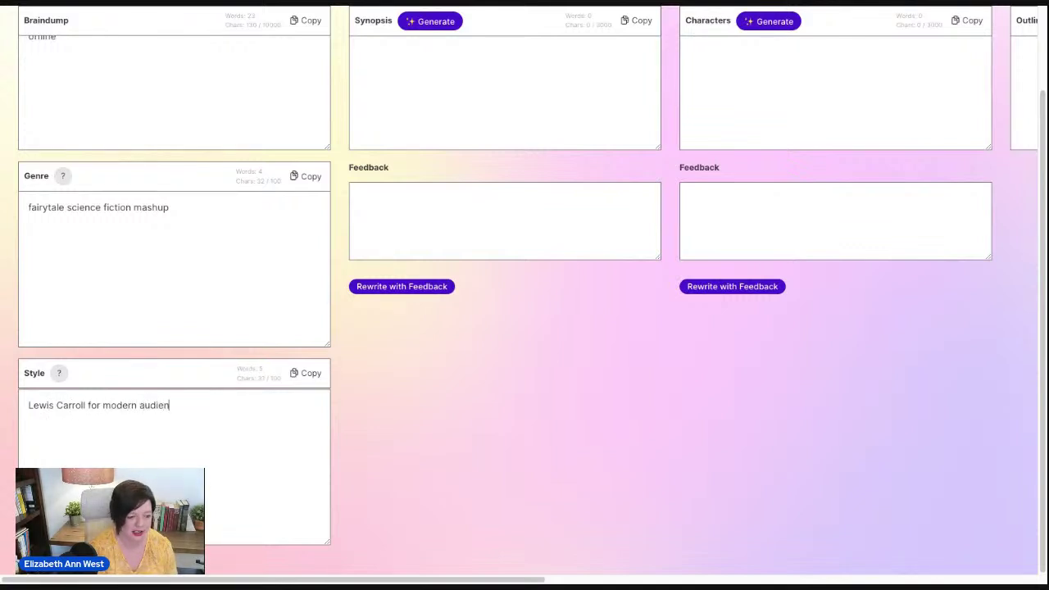
pyautogui.write('ces, lots of dilag')
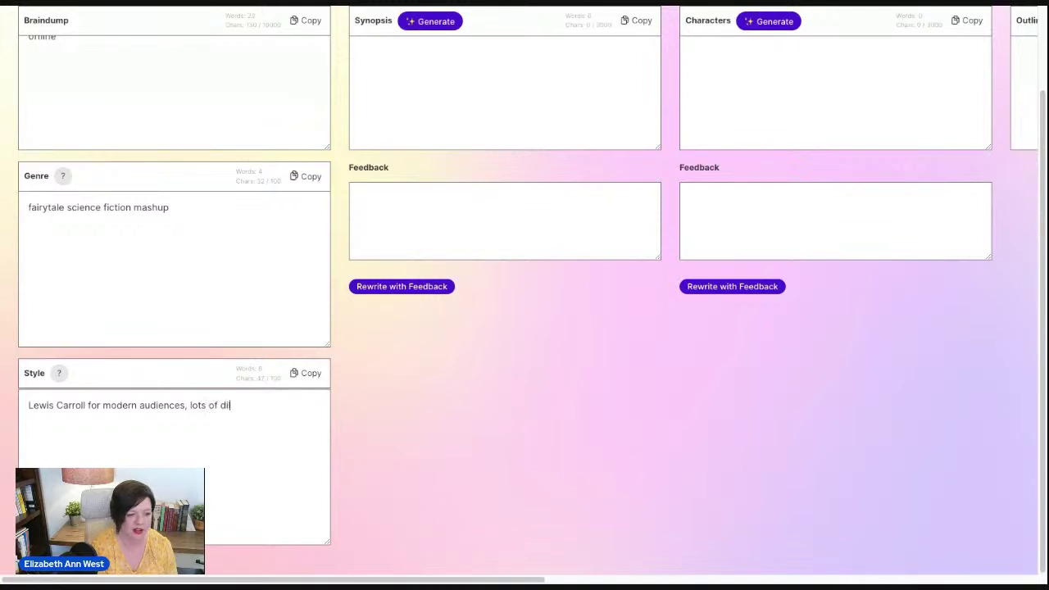
pyautogui.press('BackSpace')
pyautogui.press('BackSpace')
pyautogui.press('BackSpace')
pyautogui.write('alogue')
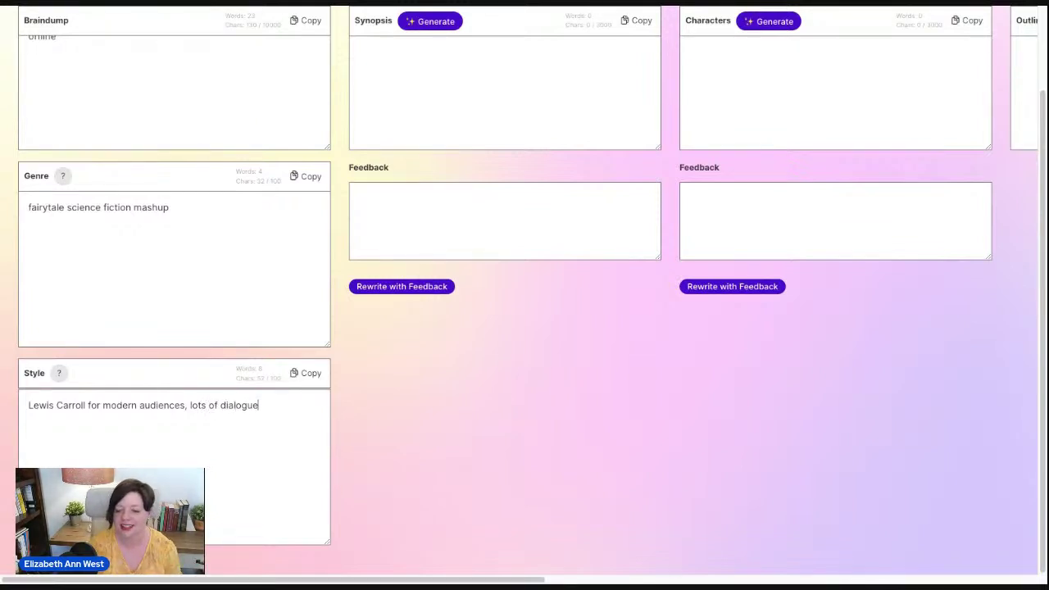
# Generate the synopsis and insert "handsome" before "star-hopping space explorer" in its paragraph about the wolf-like creature
pyautogui.scroll(2, 456, 491)
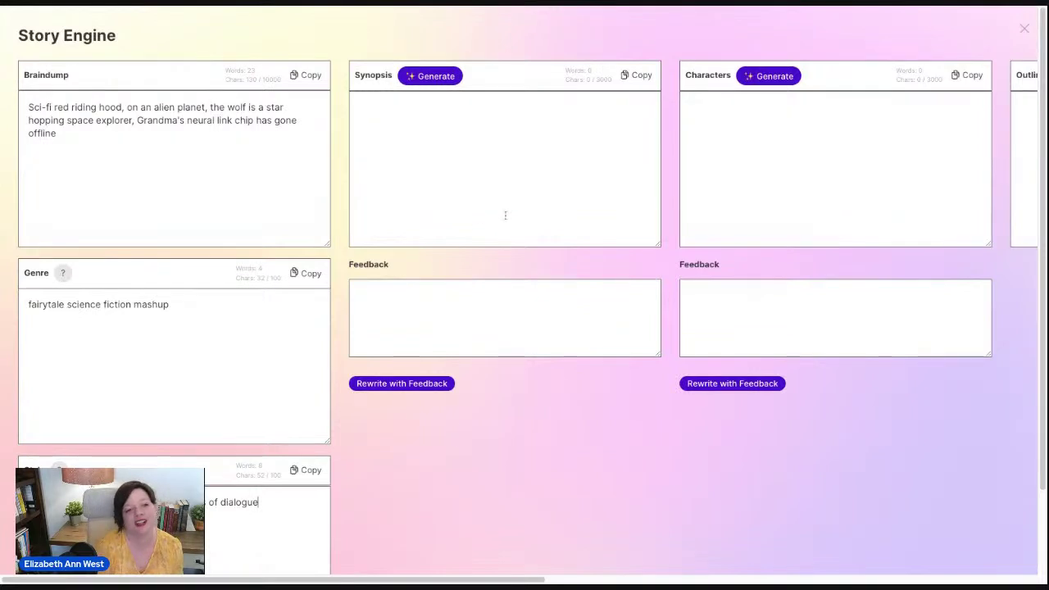
pyautogui.click(426, 74)
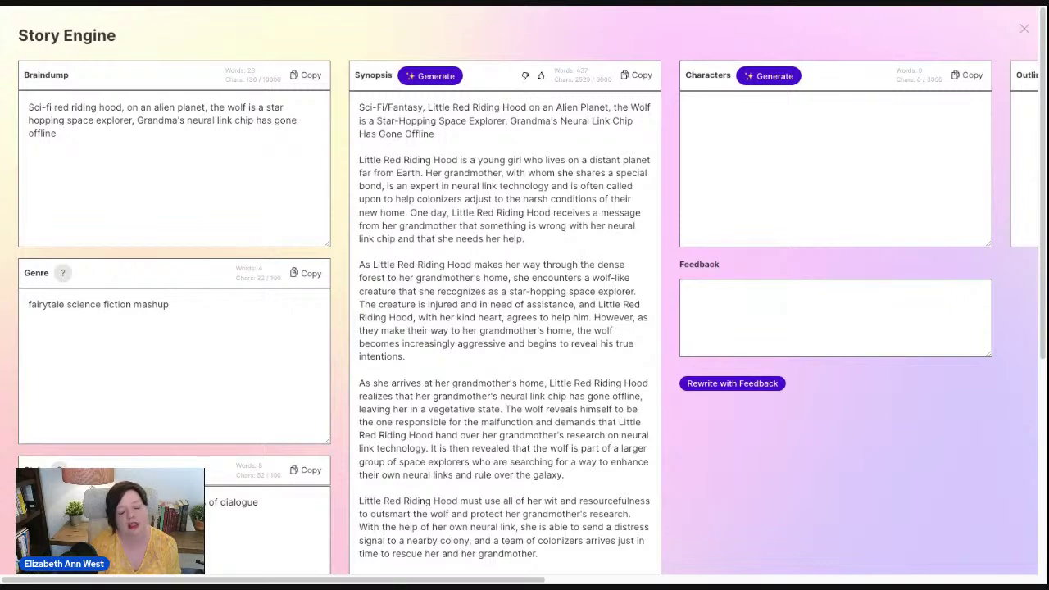
pyautogui.scroll(-1, 450, 303)
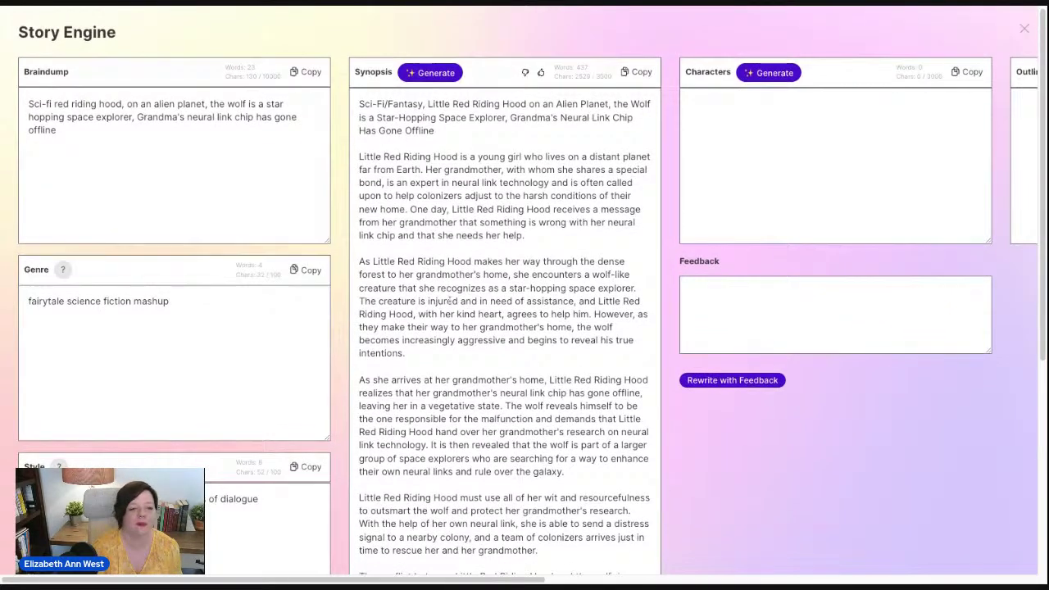
pyautogui.scroll(-3, 450, 303)
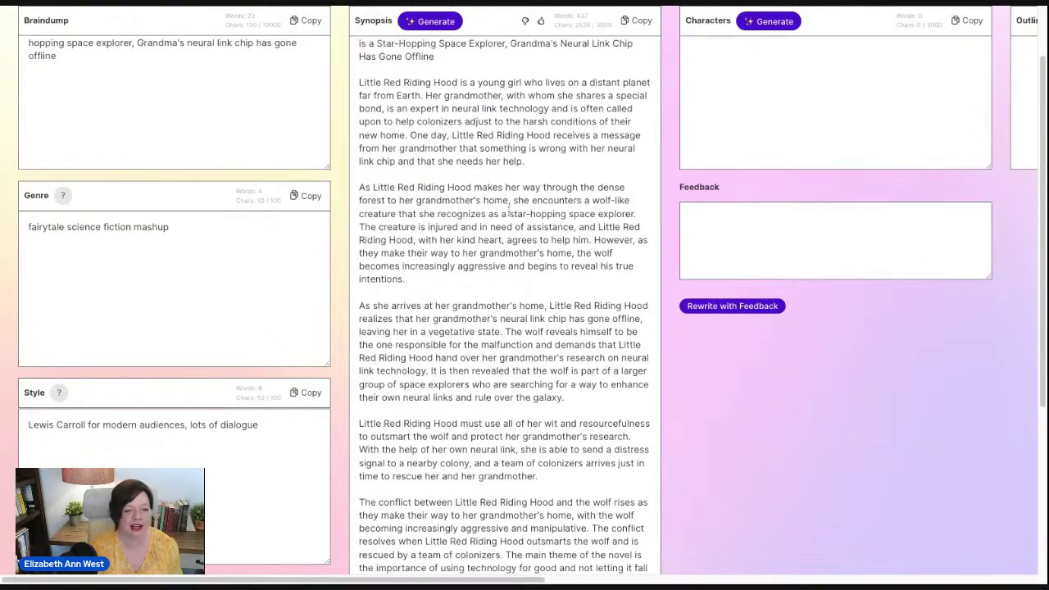
pyautogui.write('handsome')
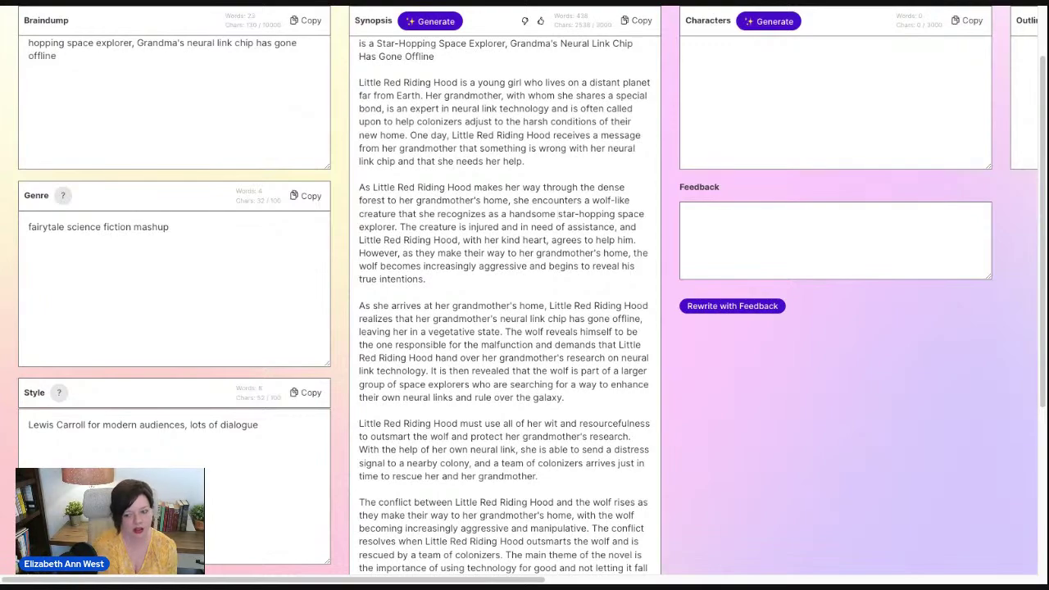
# Enter the synopsis feedback "Have little red riding hood goes by the name LR4H, and also she should save herself"
pyautogui.scroll(-2, 524, 303)
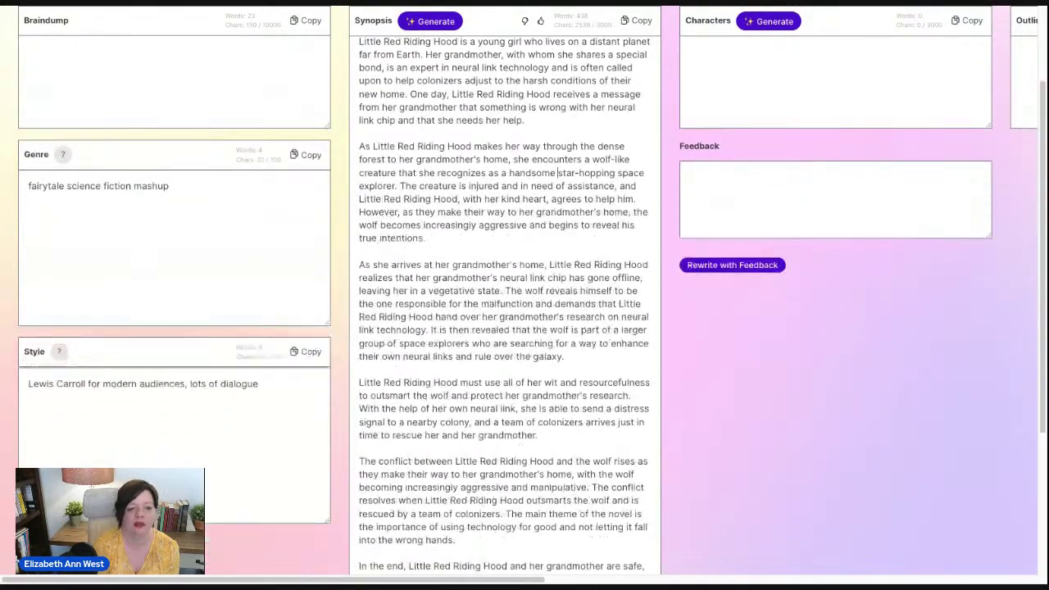
pyautogui.scroll(-1, 524, 303)
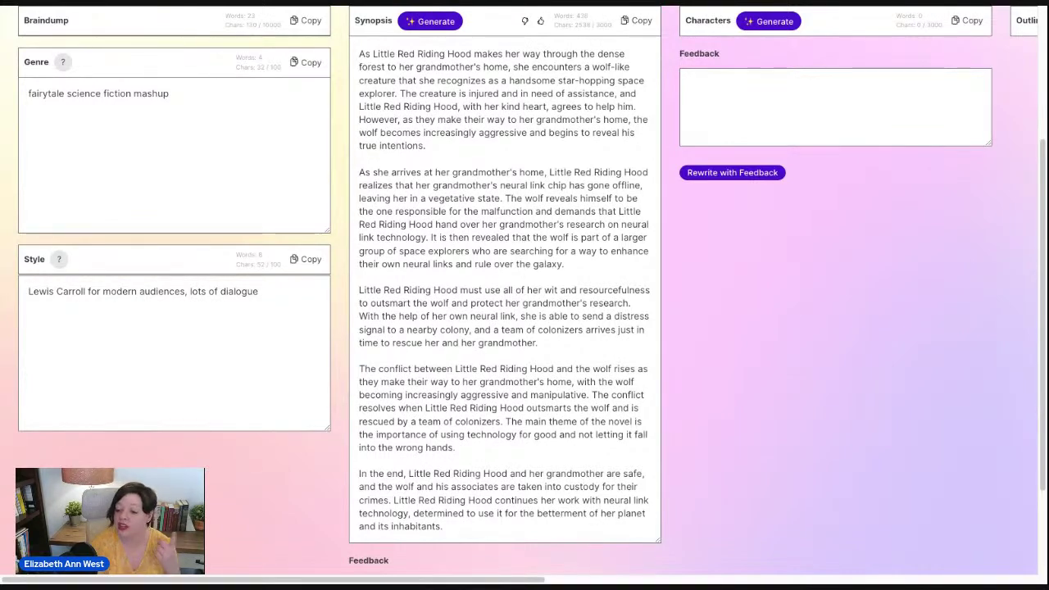
pyautogui.scroll(-3, 741, 478)
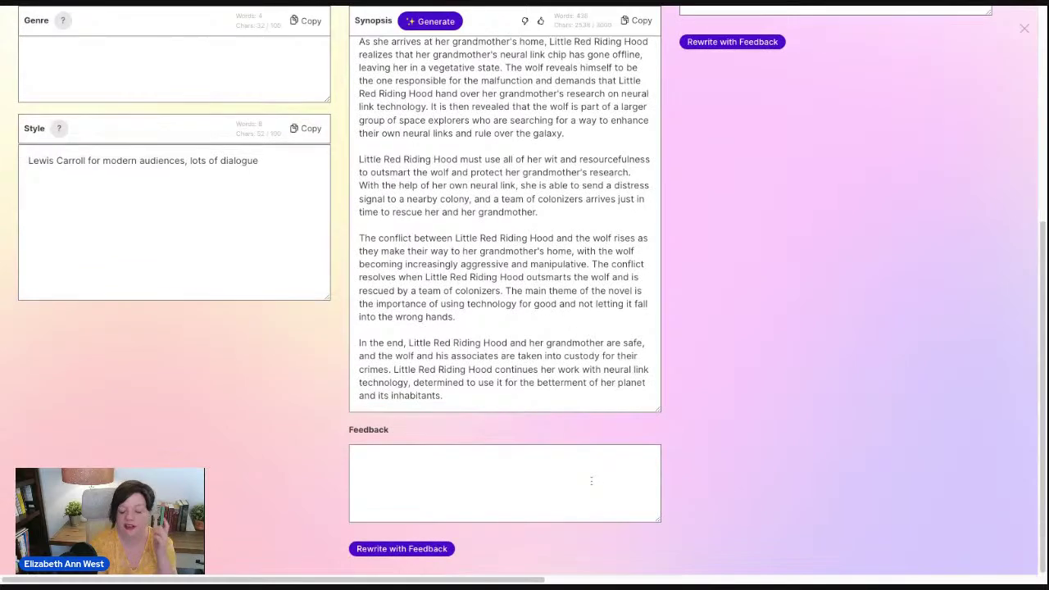
pyautogui.click(591, 481)
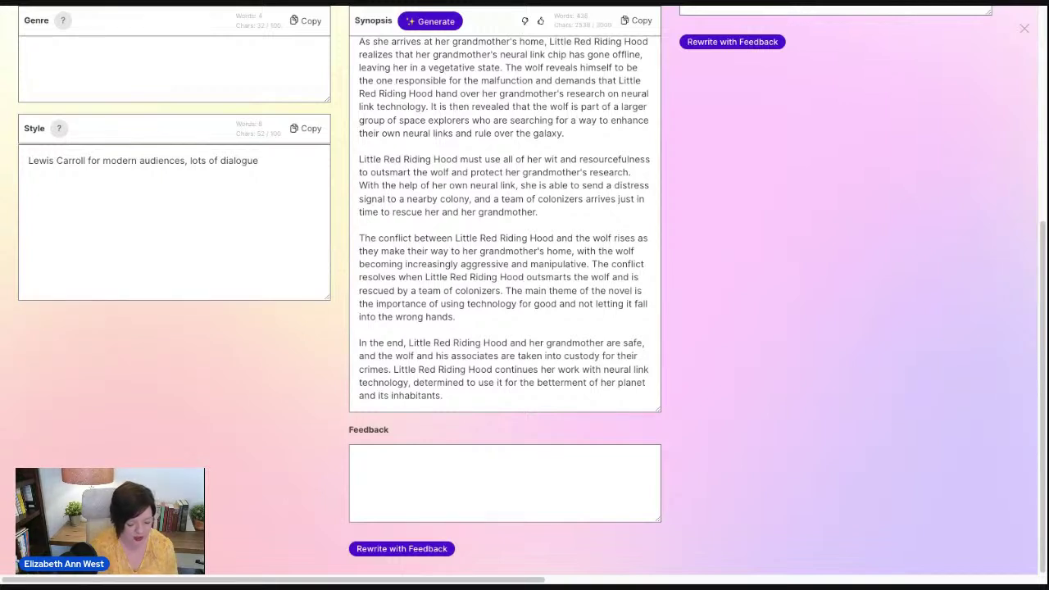
pyautogui.write('Have')
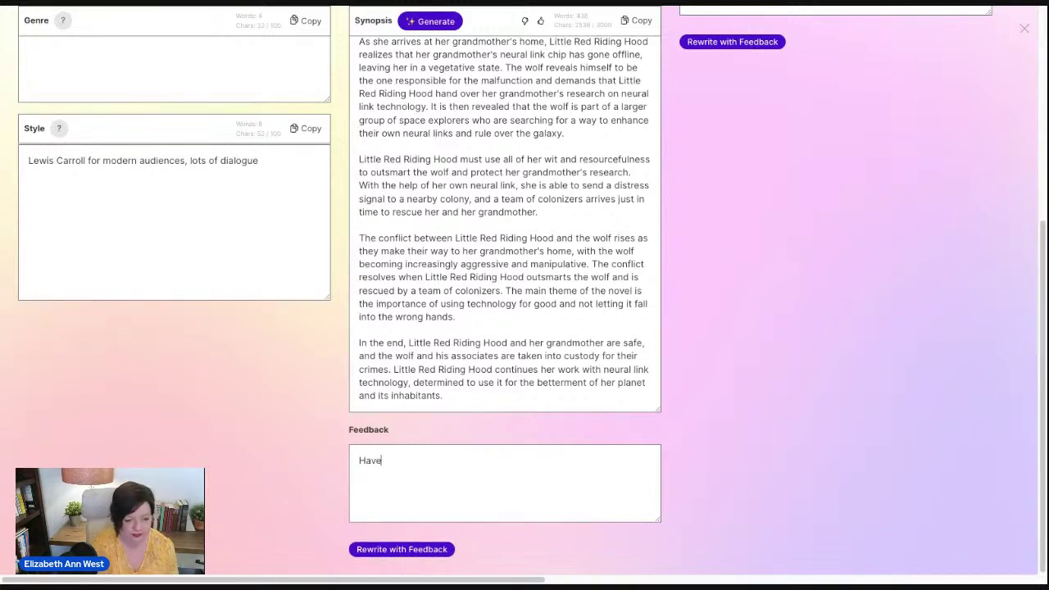
pyautogui.write(' little red red')
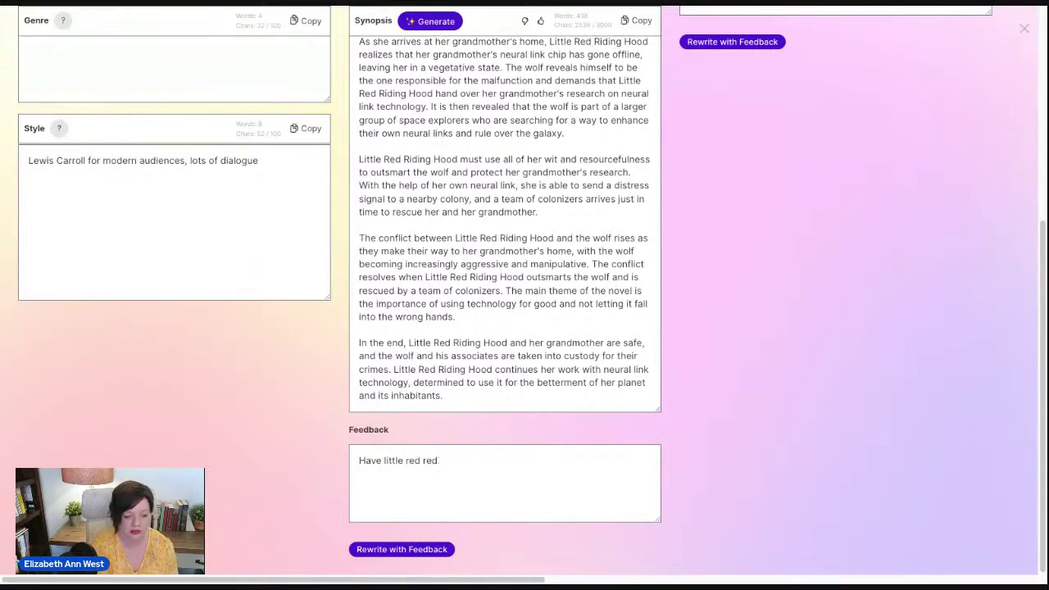
pyautogui.press('BackSpace')
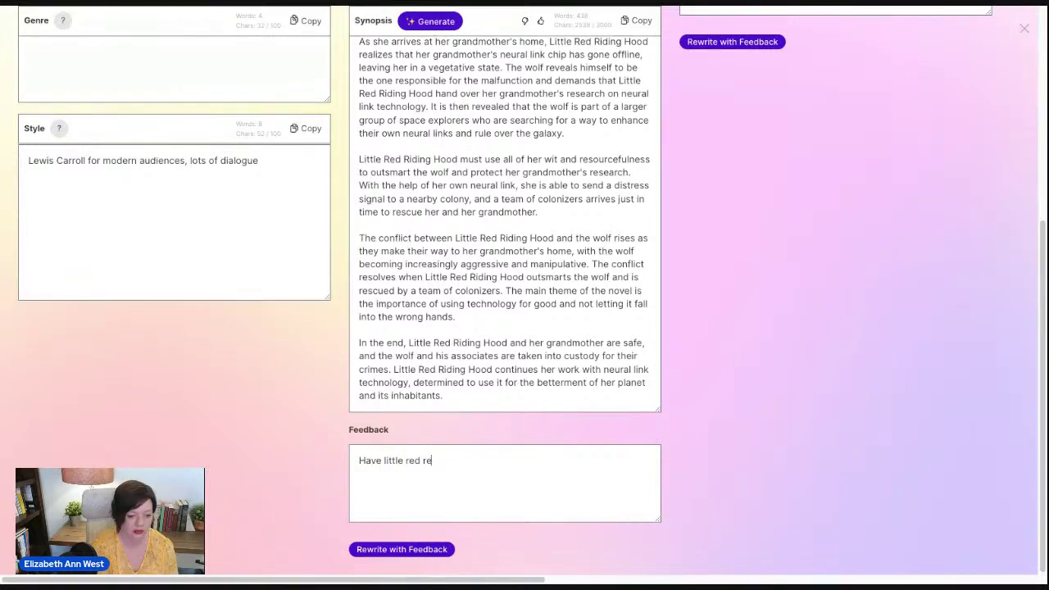
pyautogui.press('BackSpace')
pyautogui.write('iding h')
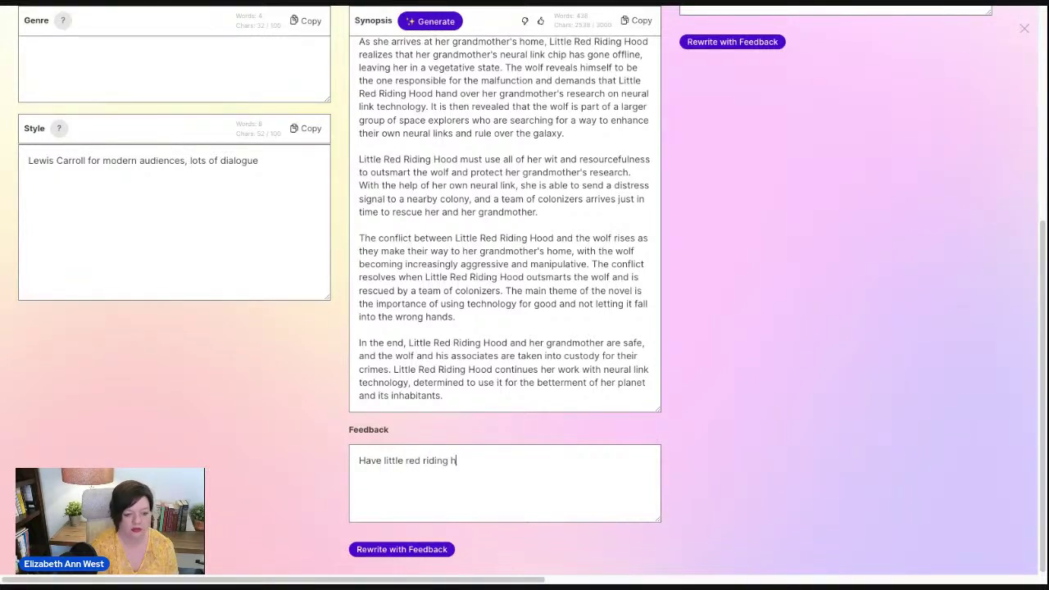
pyautogui.write('ood')
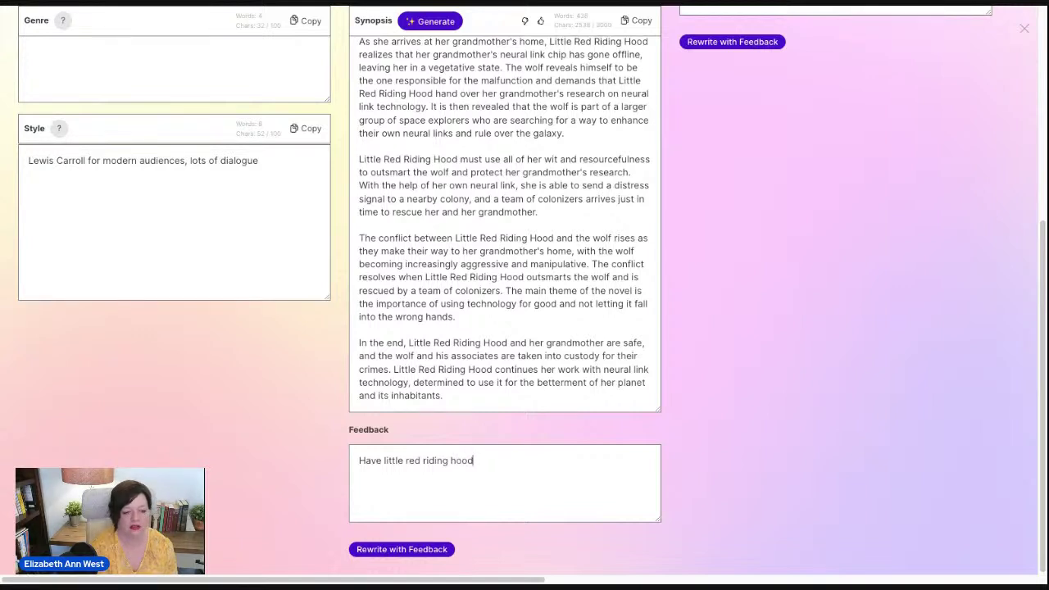
pyautogui.write(' goes by the name LR')
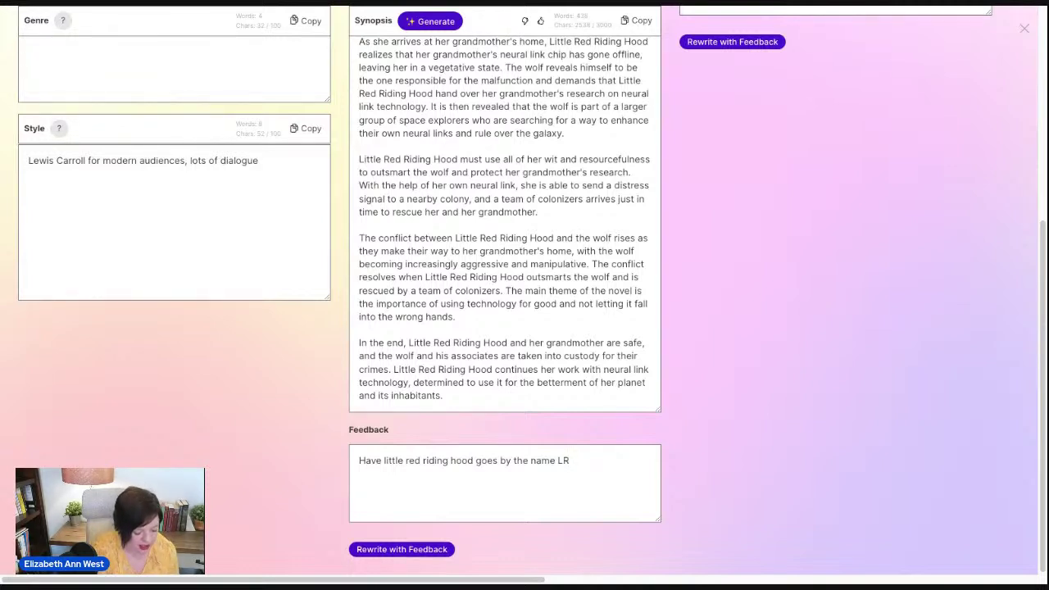
pyautogui.write('4H')
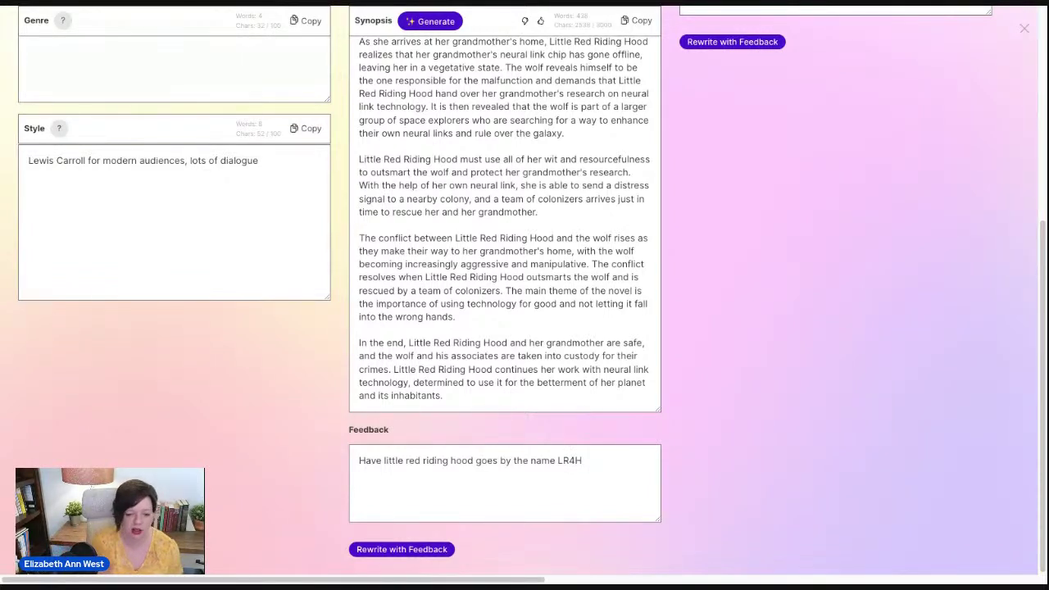
pyautogui.write(', ')
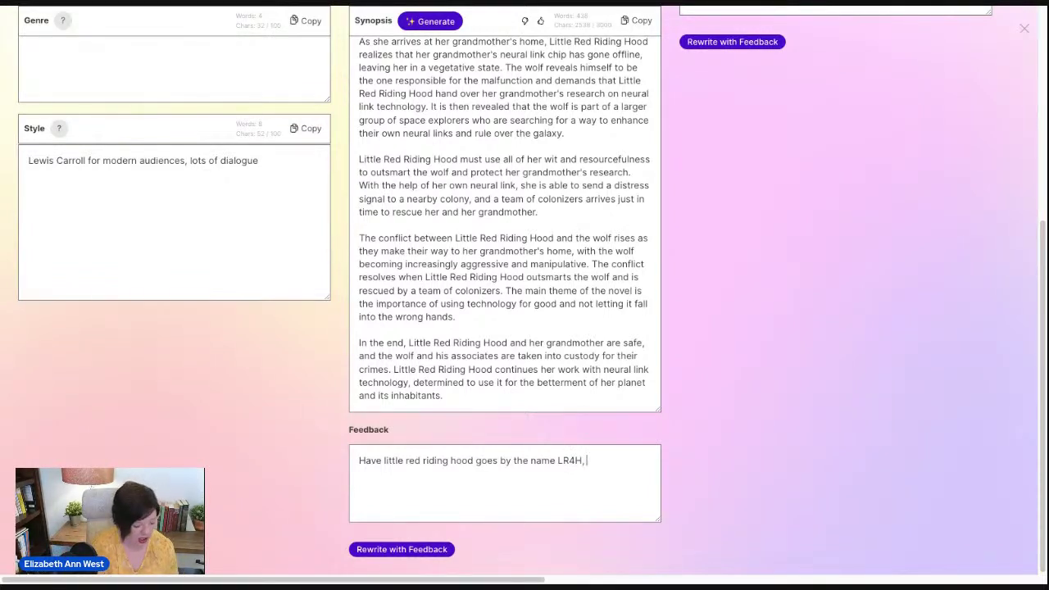
pyautogui.write('and also she shou')
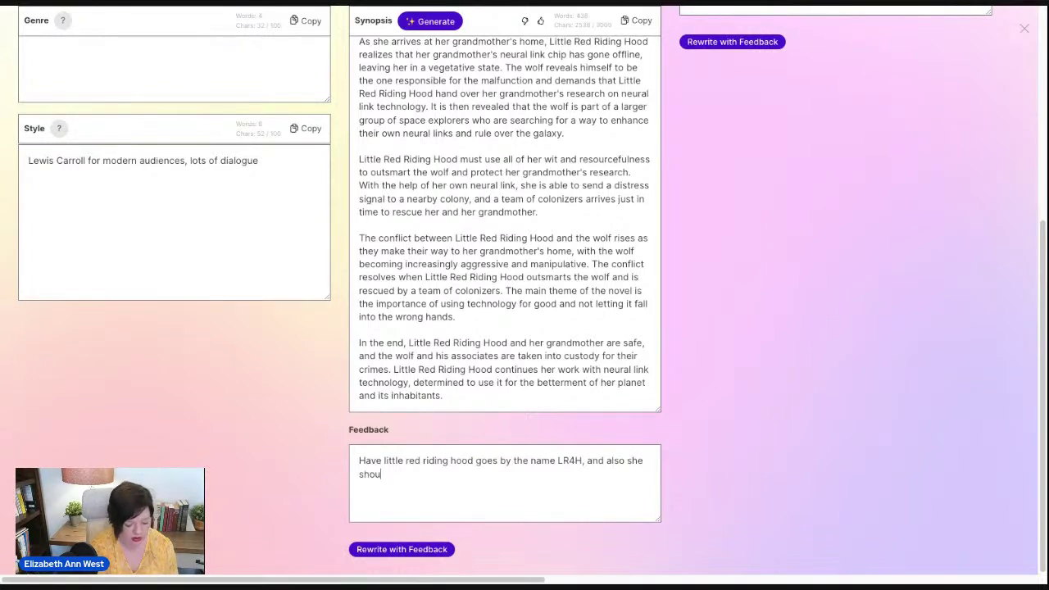
pyautogui.write('ld save herself')
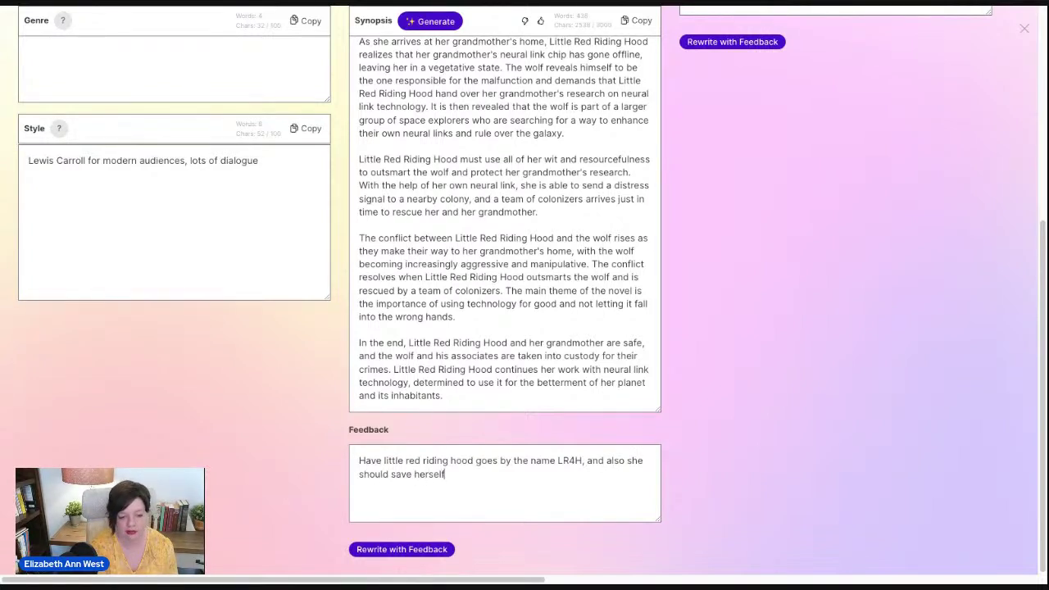
pyautogui.write(', no colonizers')
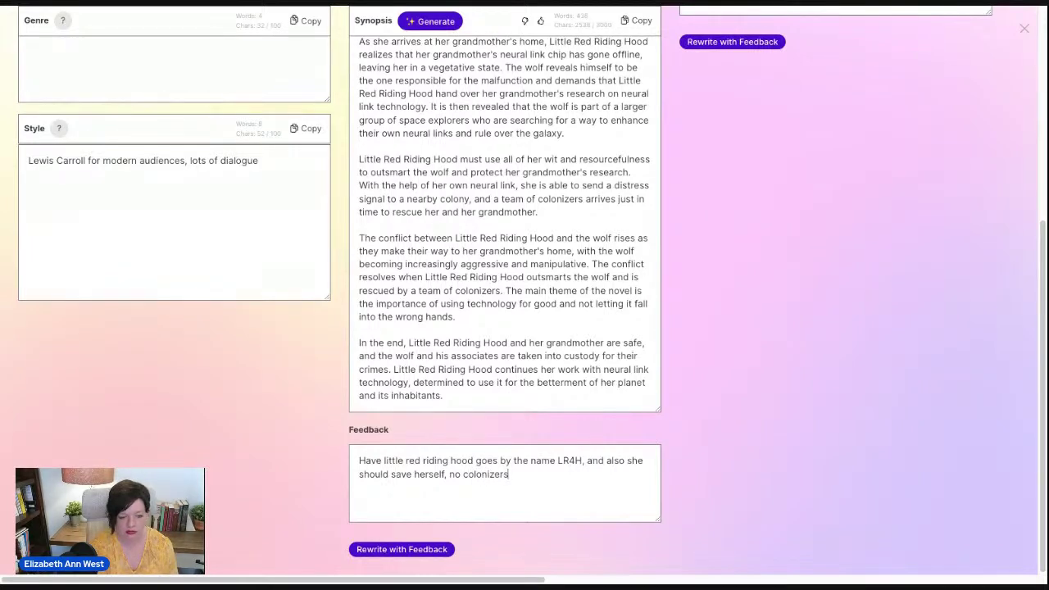
pyautogui.press('BackSpace')
pyautogui.press('BackSpace')
pyautogui.press('BackSpace')
pyautogui.press('BackSpace')
pyautogui.press('BackSpace')
pyautogui.press('BackSpace')
pyautogui.press('BackSpace')
pyautogui.press('BackSpace')
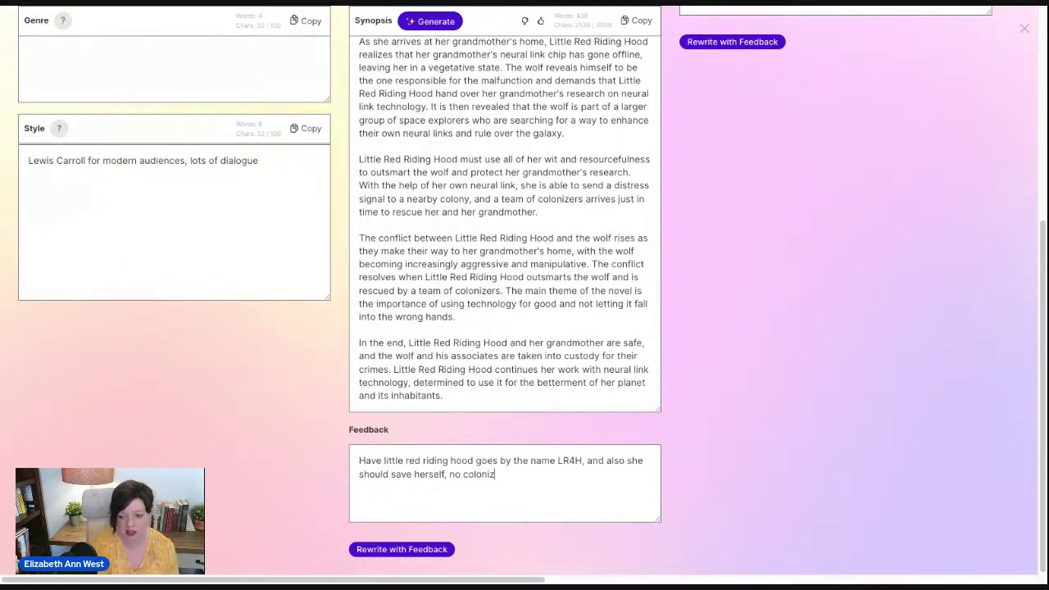
pyautogui.press('BackSpace')
pyautogui.write('coloni')
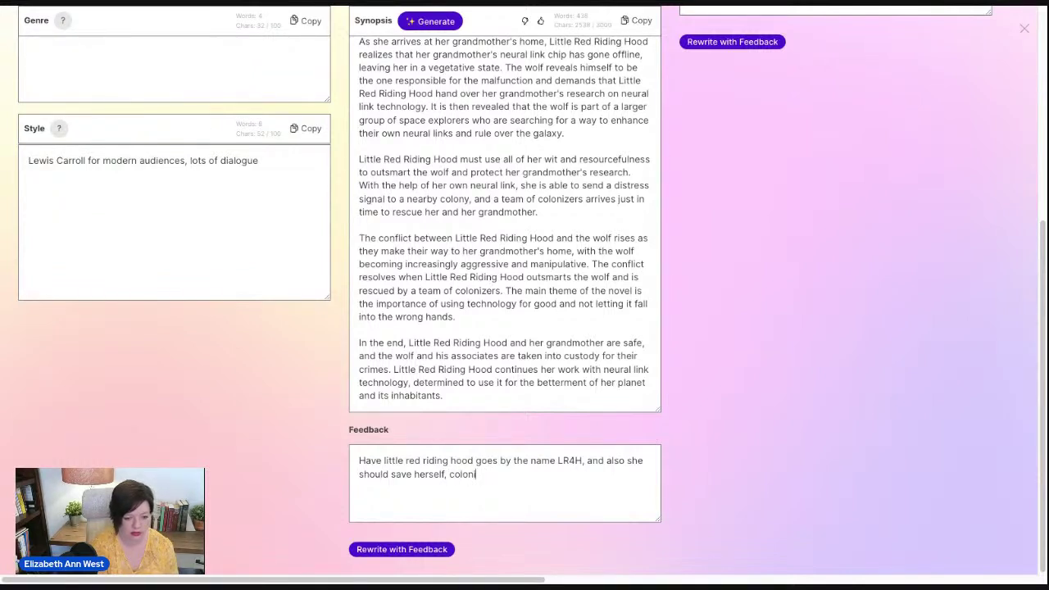
pyautogui.write('zers are alighen')
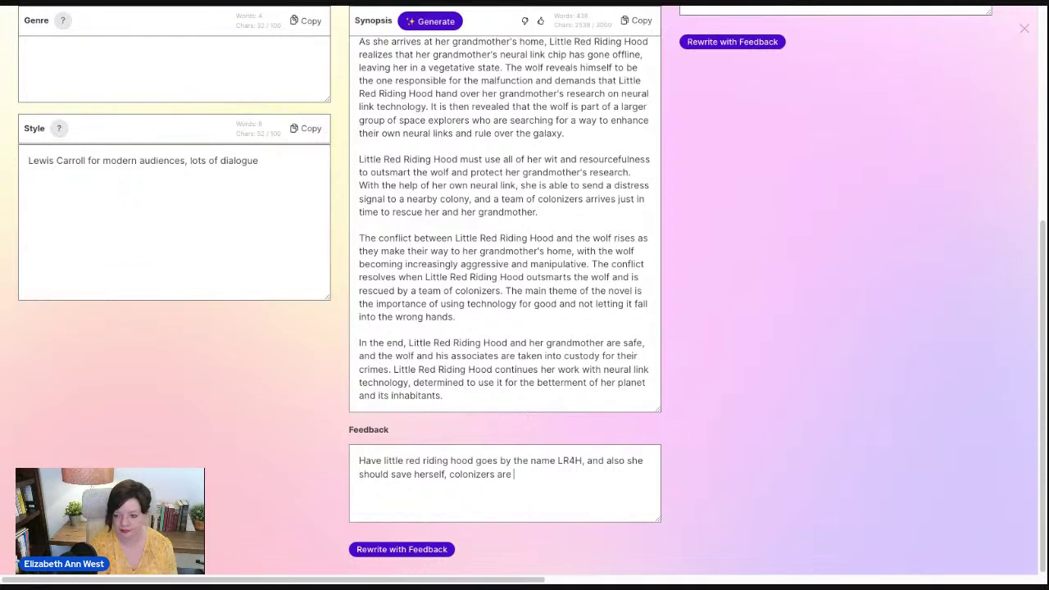
pyautogui.press('BackSpace')
pyautogui.press('BackSpace')
pyautogui.press('BackSpace')
pyautogui.press('BackSpace')
pyautogui.press('BackSpace')
pyautogui.press('BackSpace')
pyautogui.press('BackSpace')
pyautogui.press('BackSpace')
pyautogui.press('BackSpace')
pyautogui.press('BackSpace')
pyautogui.press('BackSpace')
pyautogui.press('BackSpace')
pyautogui.press('BackSpace')
pyautogui.press('BackSpace')
pyautogui.press('BackSpace')
pyautogui.press('BackSpace')
pyautogui.press('BackSpace')
pyautogui.press('BackSpace')
pyautogui.press('BackSpace')
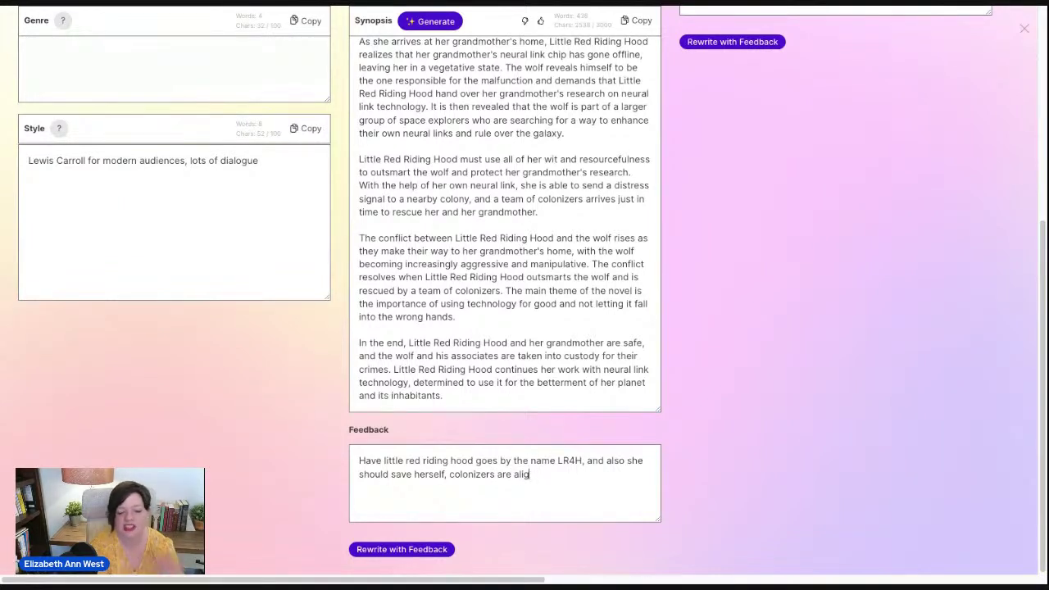
pyautogui.press('BackSpace')
pyautogui.press('BackSpace')
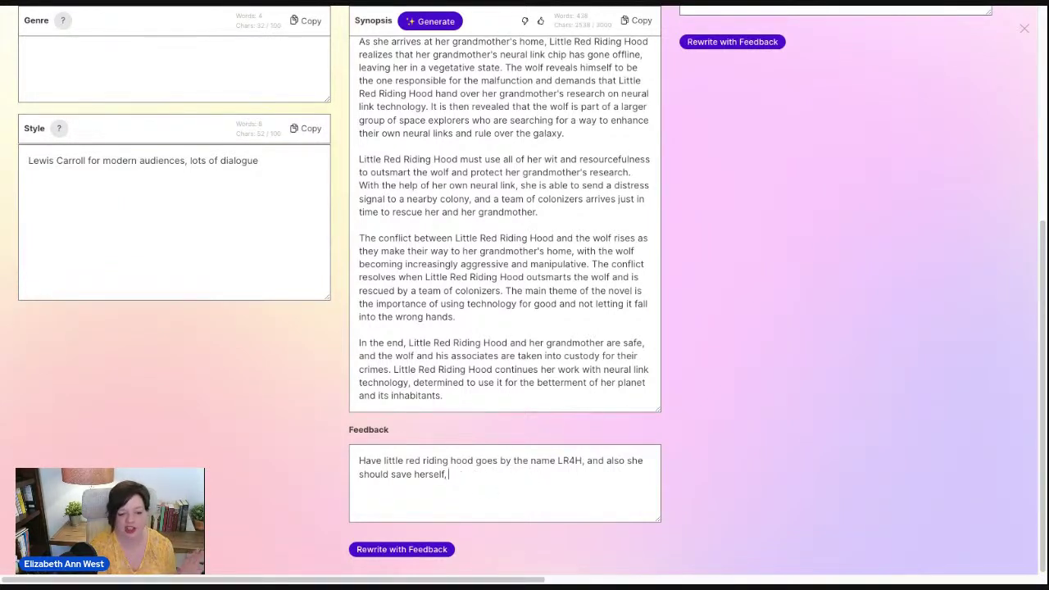
pyautogui.press('BackSpace')
pyautogui.press('BackSpace')
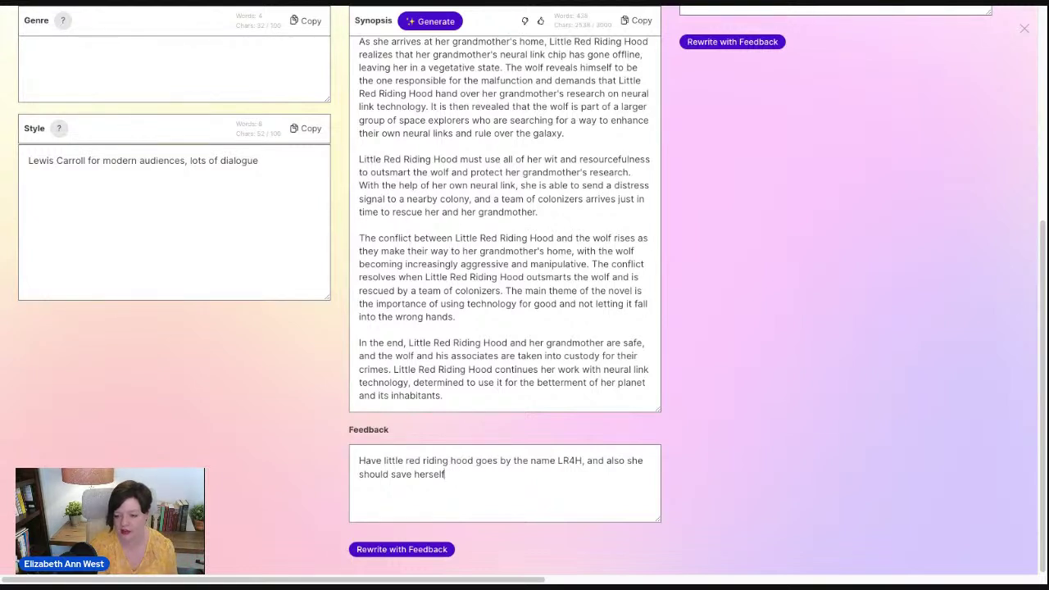
# Rewrite the synopsis using the entered feedback and read through the new version
pyautogui.click(423, 550)
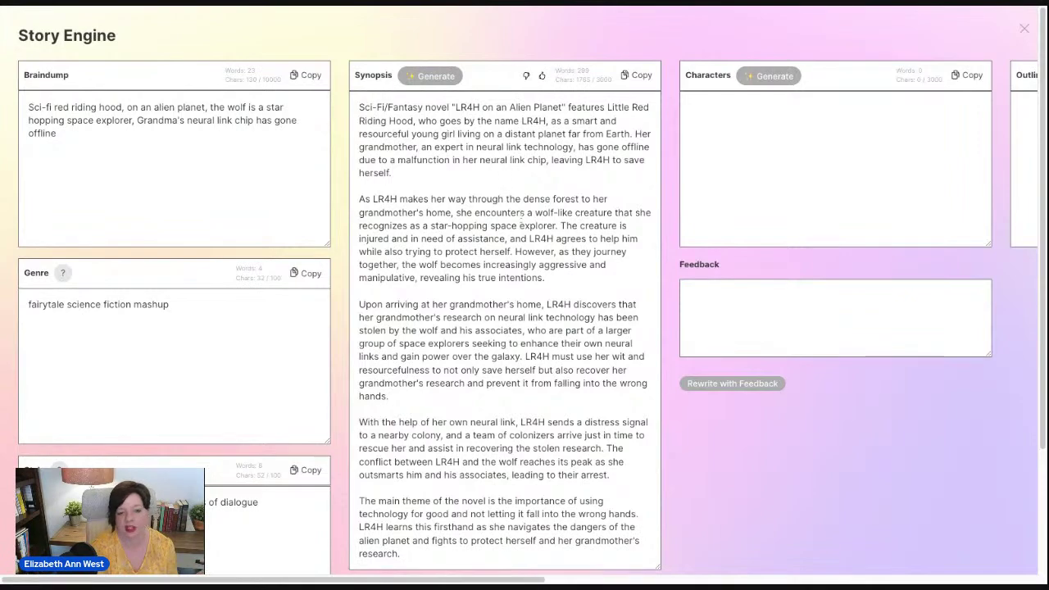
pyautogui.scroll(-1, 529, 284)
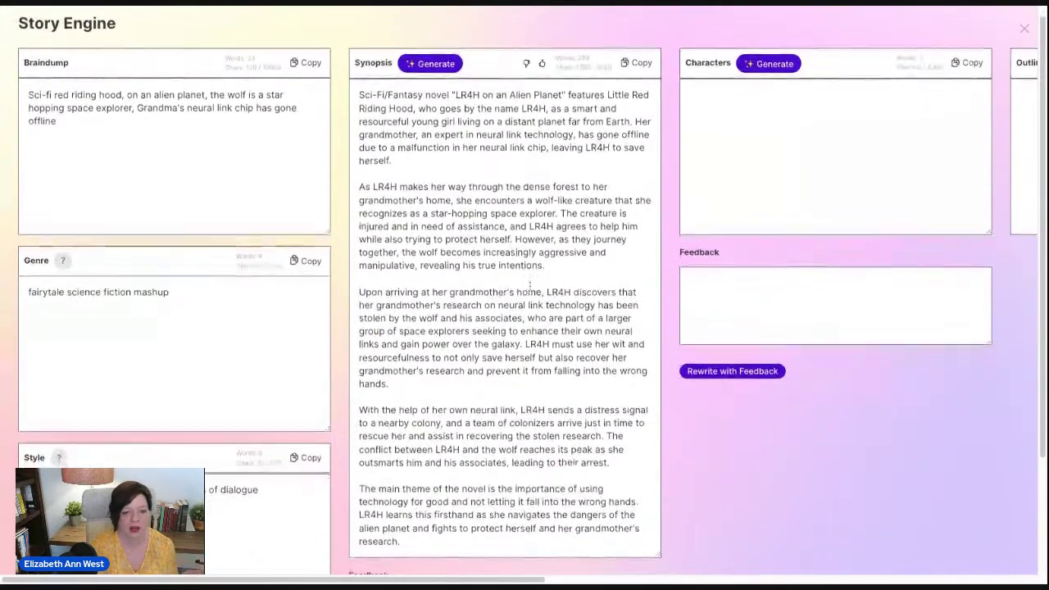
pyautogui.scroll(-1, 541, 277)
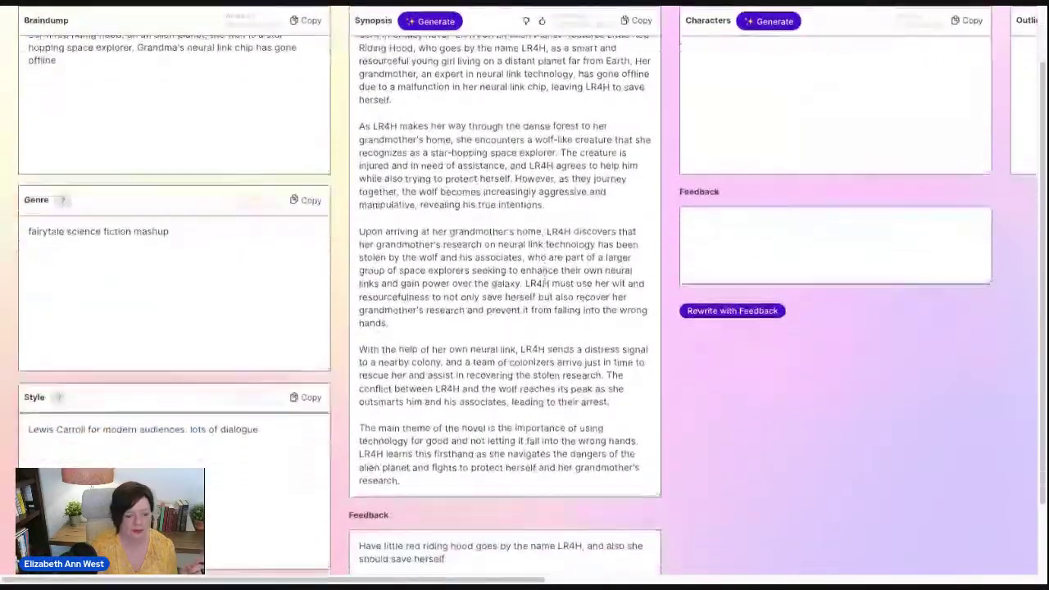
# Generate the characters from the rewritten synopsis and read through the resulting character descriptions
pyautogui.scroll(-1, 537, 277)
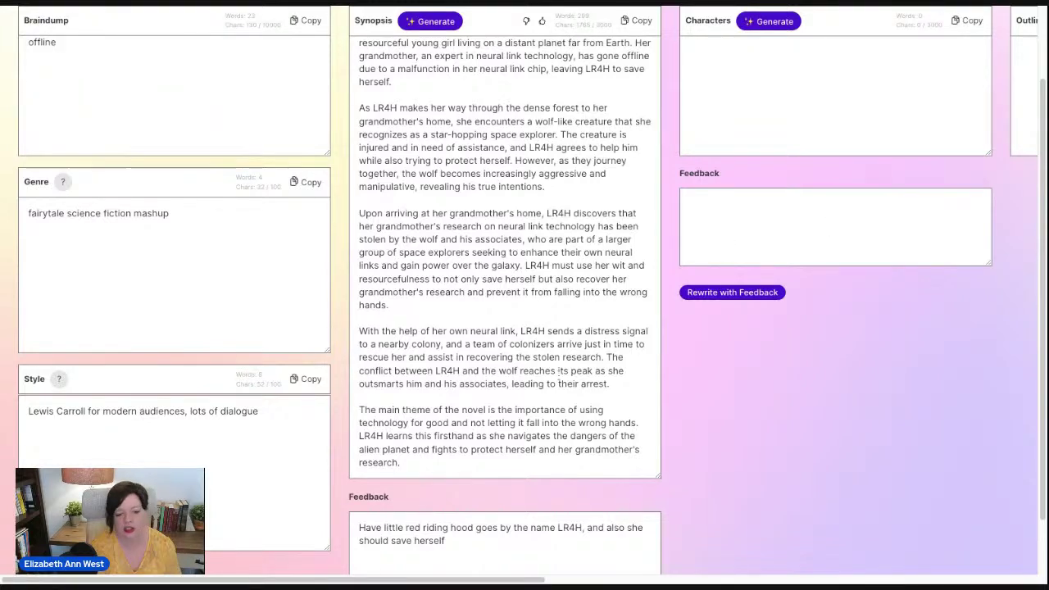
pyautogui.scroll(2, 565, 396)
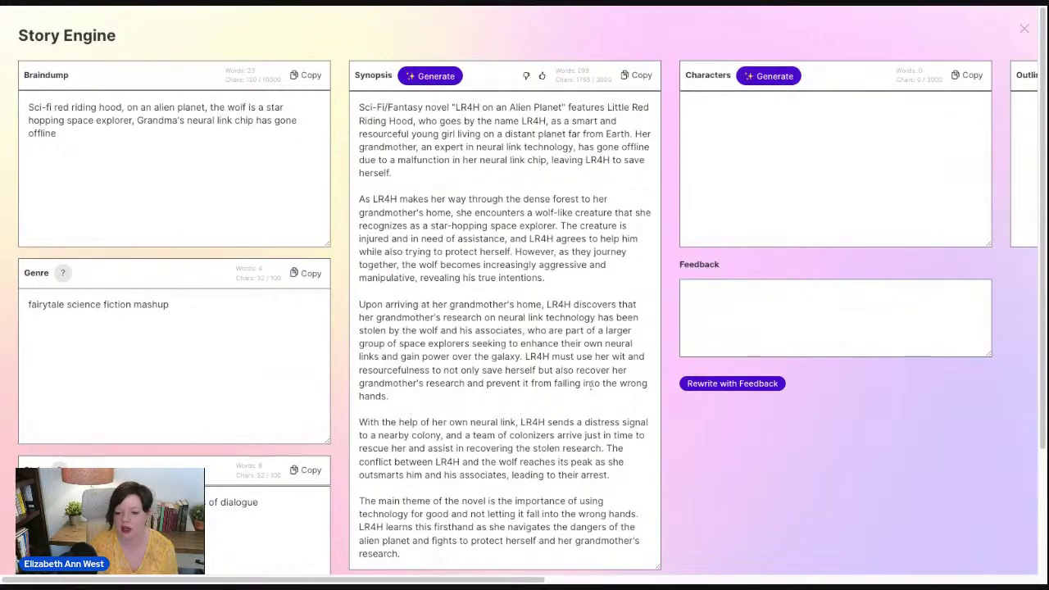
pyautogui.scroll(-2, 620, 383)
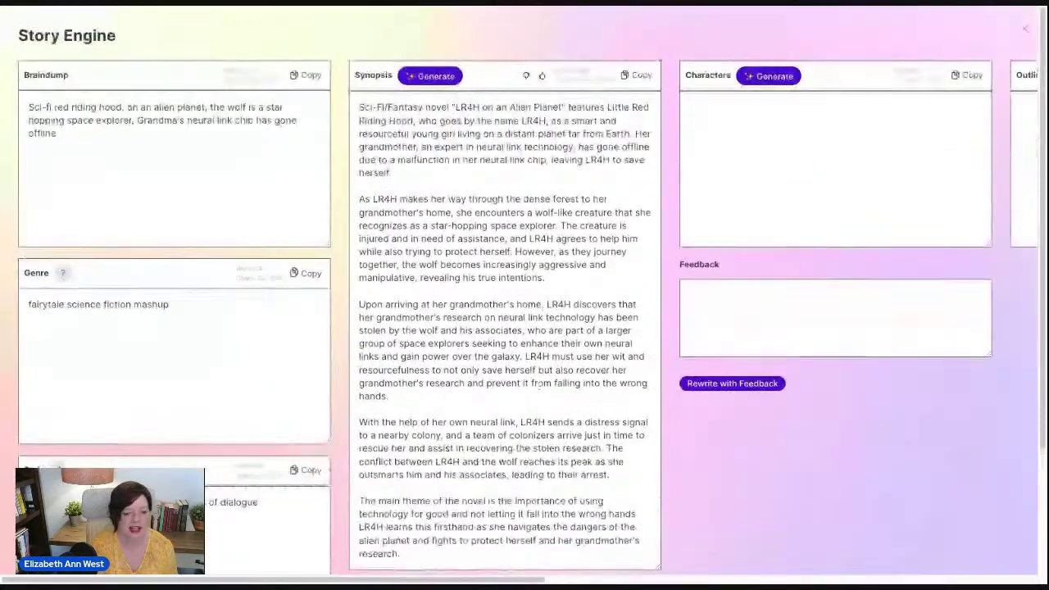
pyautogui.scroll(-1, 525, 295)
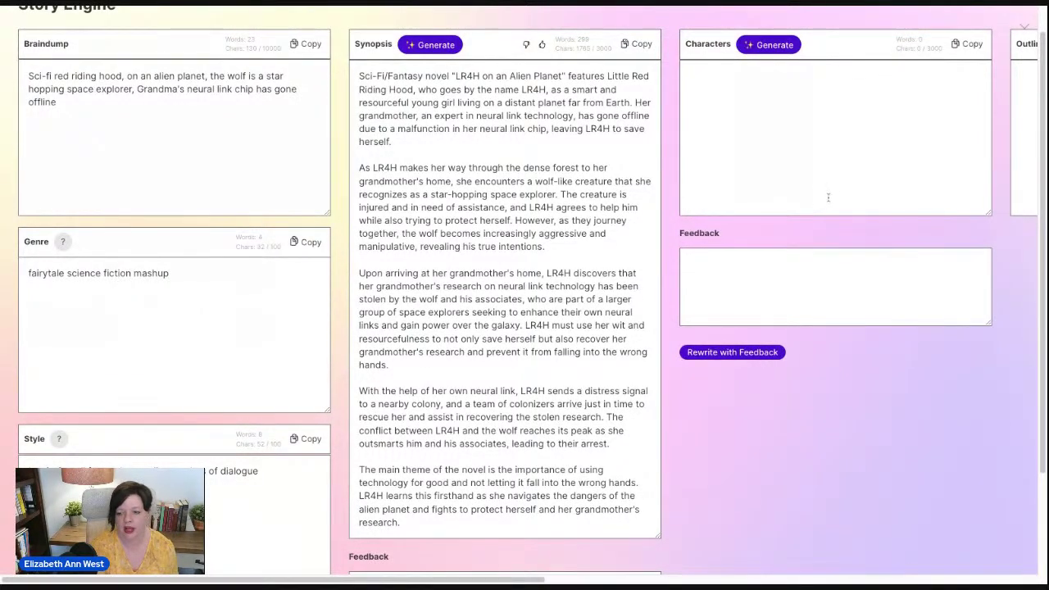
pyautogui.scroll(1, 828, 198)
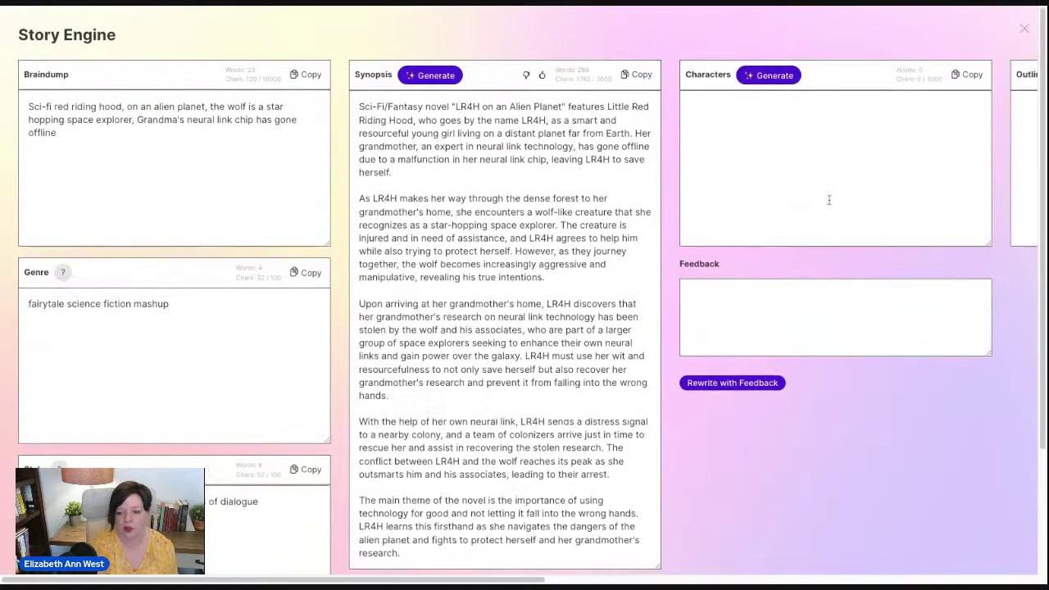
pyautogui.click(777, 78)
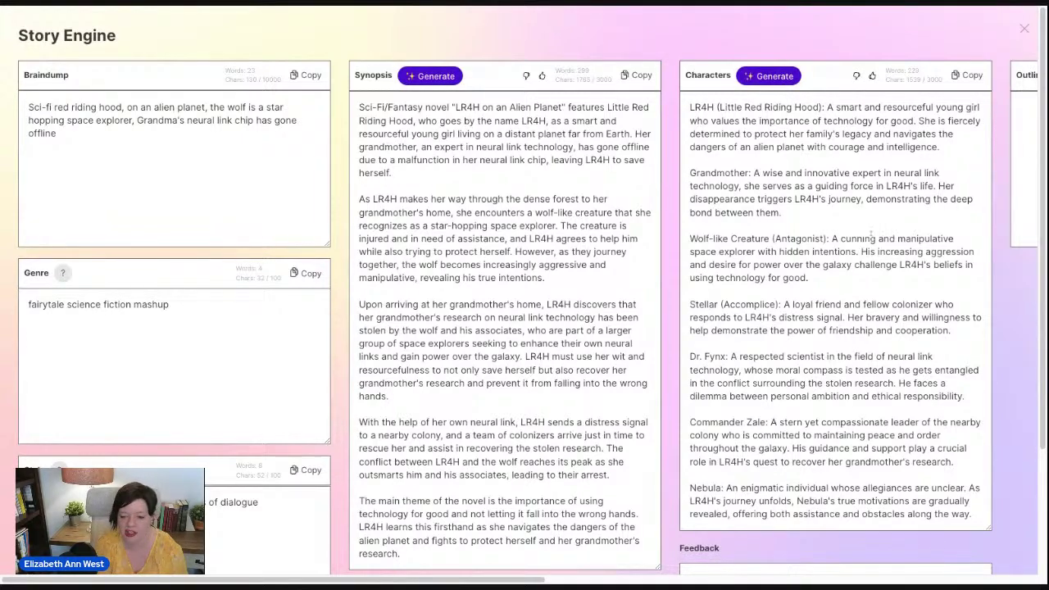
pyautogui.scroll(-1, 894, 356)
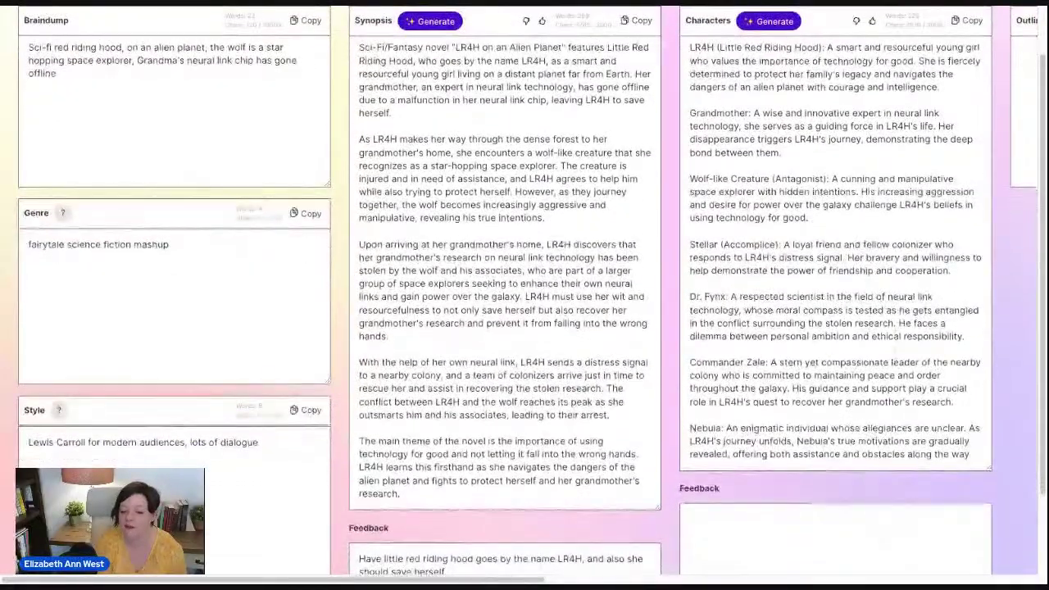
pyautogui.scroll(-1, 895, 357)
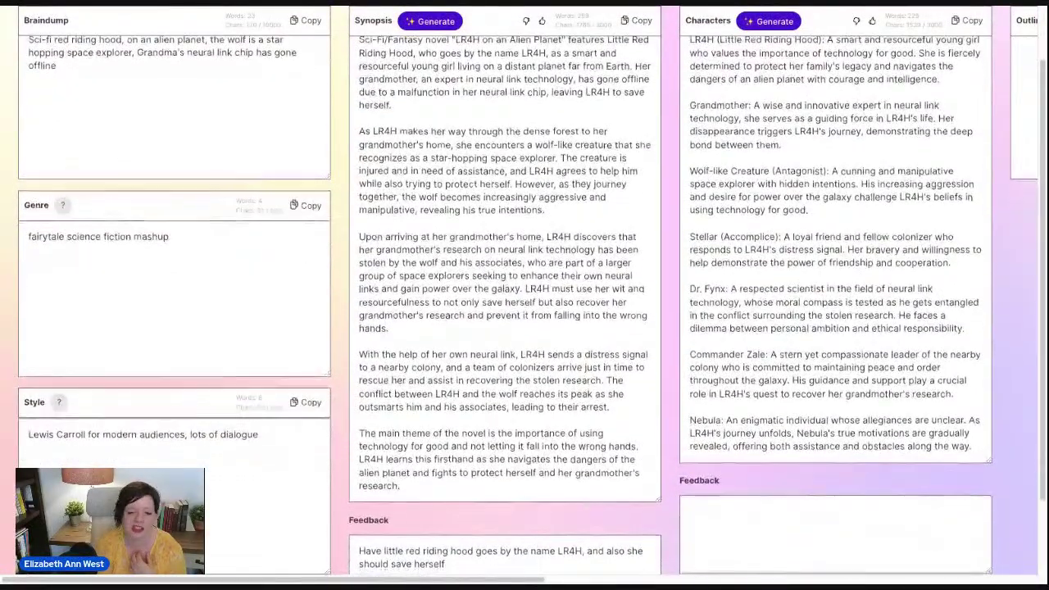
pyautogui.scroll(-2, 525, 303)
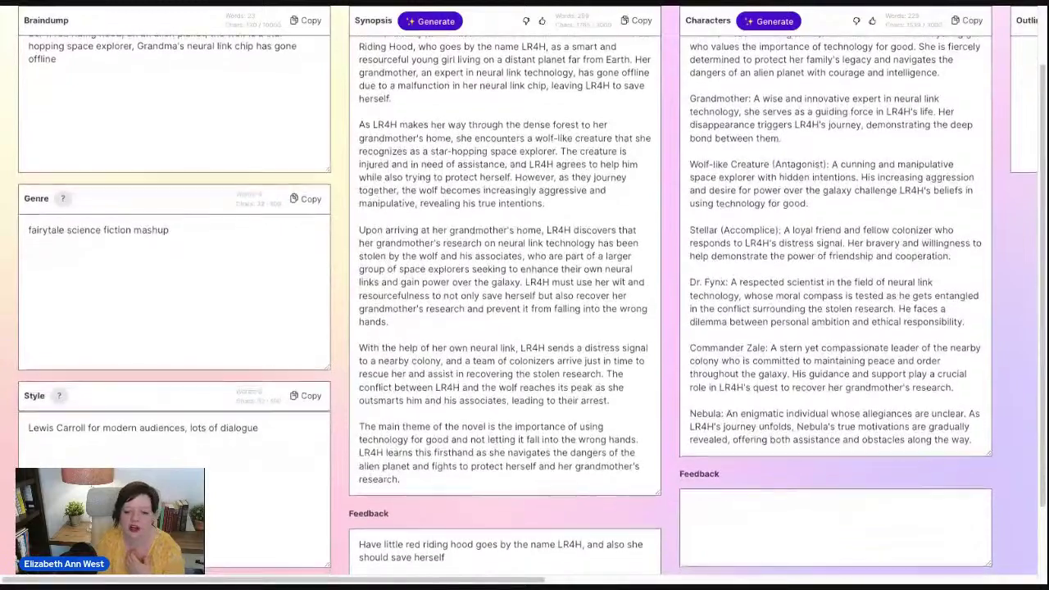
pyautogui.scroll(3, 766, 357)
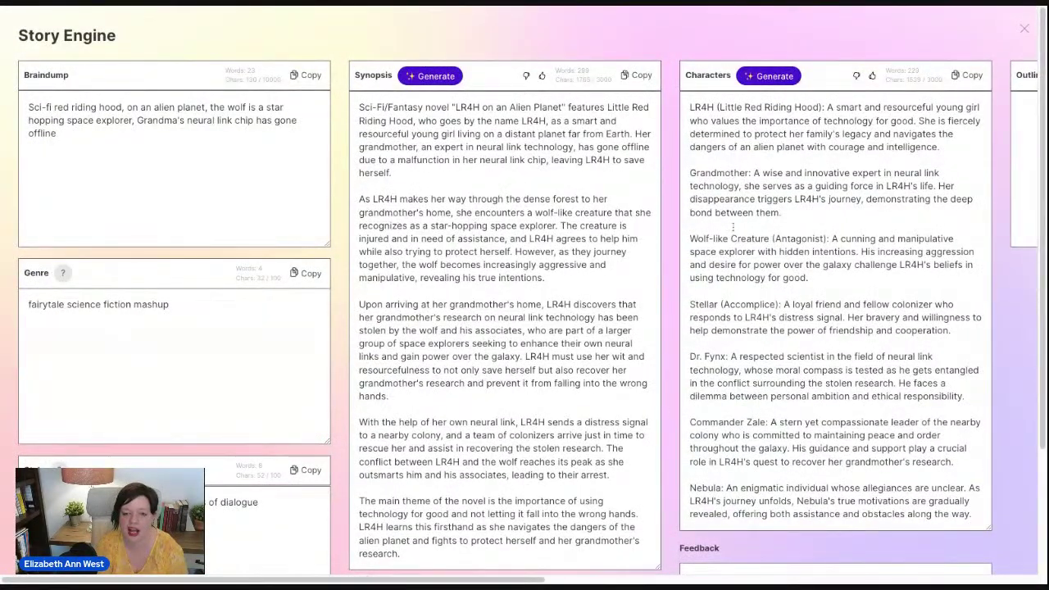
# Rename the wolf-like creature to "W.O.L.F." in the character list and change the pronoun before "guidance" in Commander Zale's entry to "Their"
pyautogui.moveTo(692, 239); pyautogui.dragTo(768, 240)
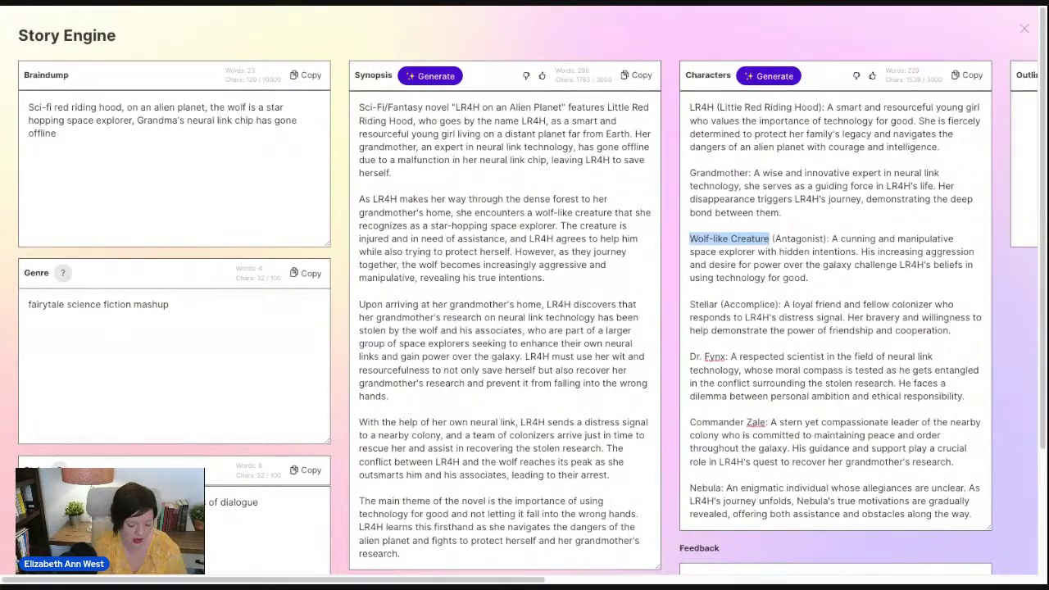
pyautogui.write('W')
pyautogui.write('.O.L')
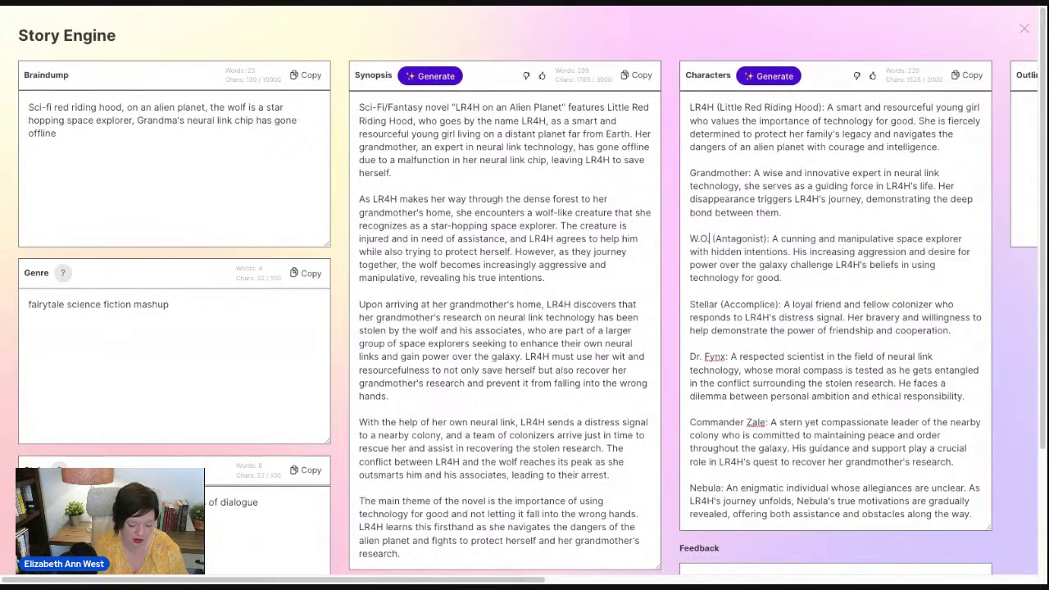
pyautogui.write('.F.')
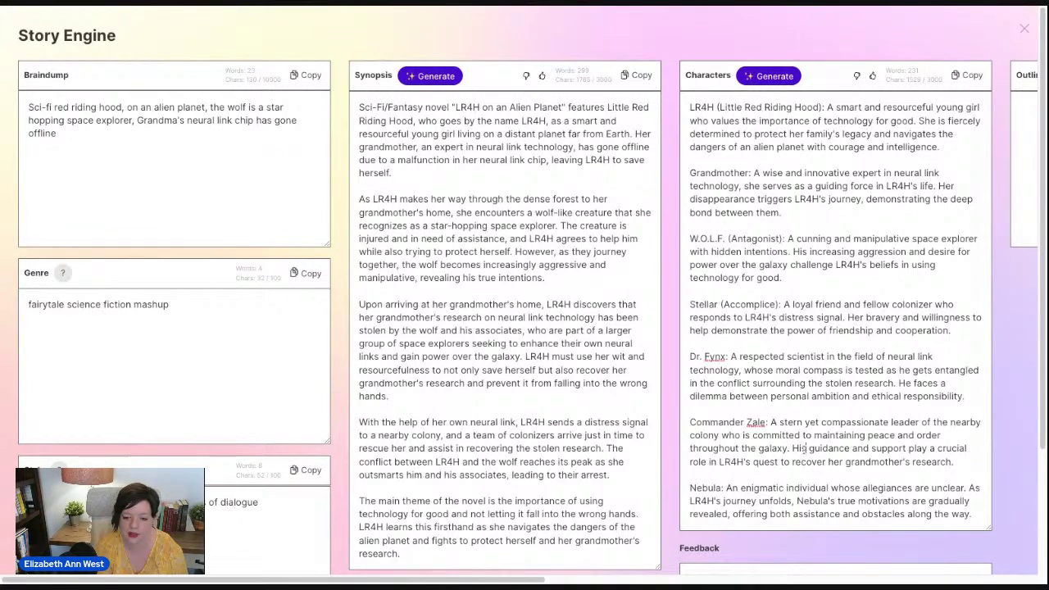
pyautogui.moveTo(807, 448); pyautogui.dragTo(792, 448)
pyautogui.write('Their')
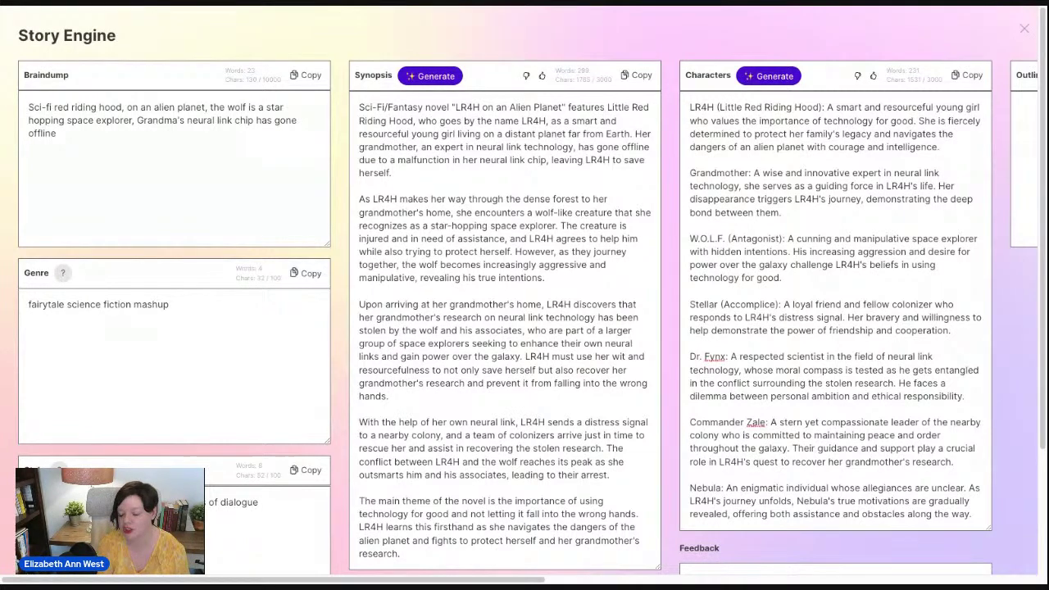
# Generate the story outline from the edited characters and view the help note on the required outline format
pyautogui.scroll(-1, 524, 294)
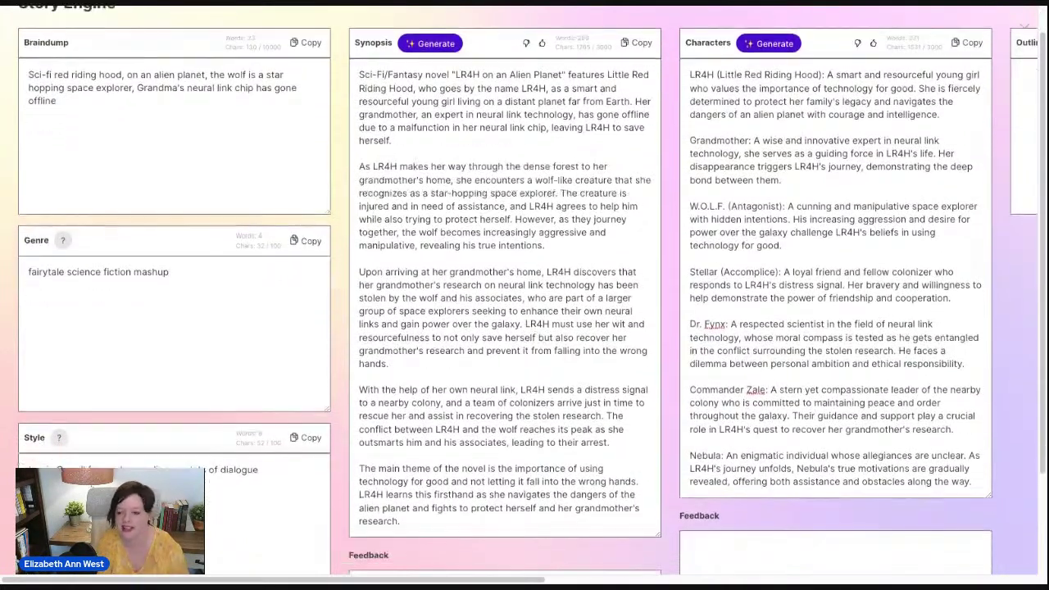
pyautogui.scroll(-1, 524, 295)
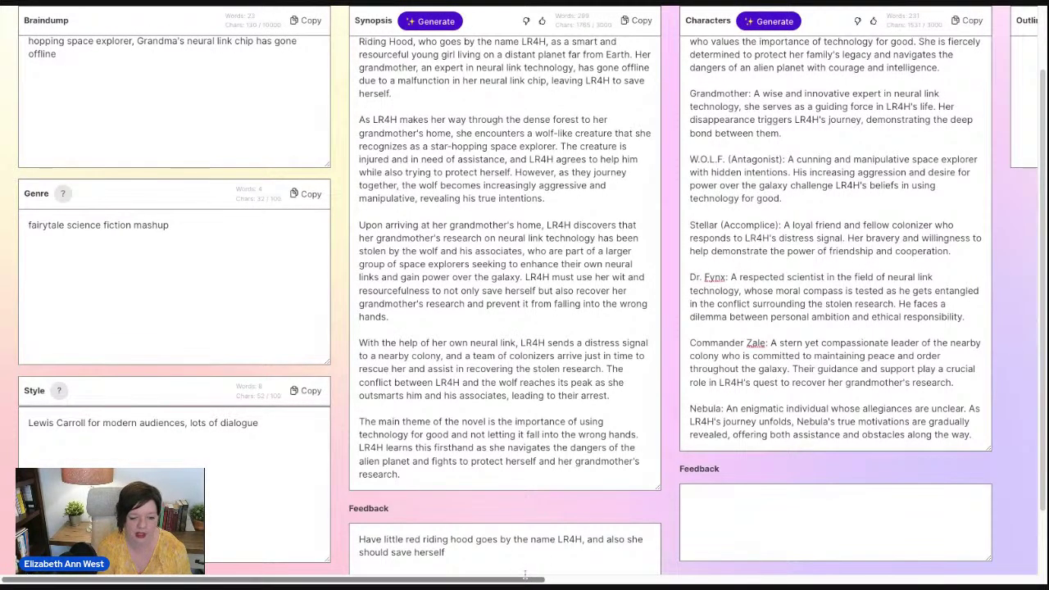
pyautogui.moveTo(528, 580); pyautogui.dragTo(795, 580)
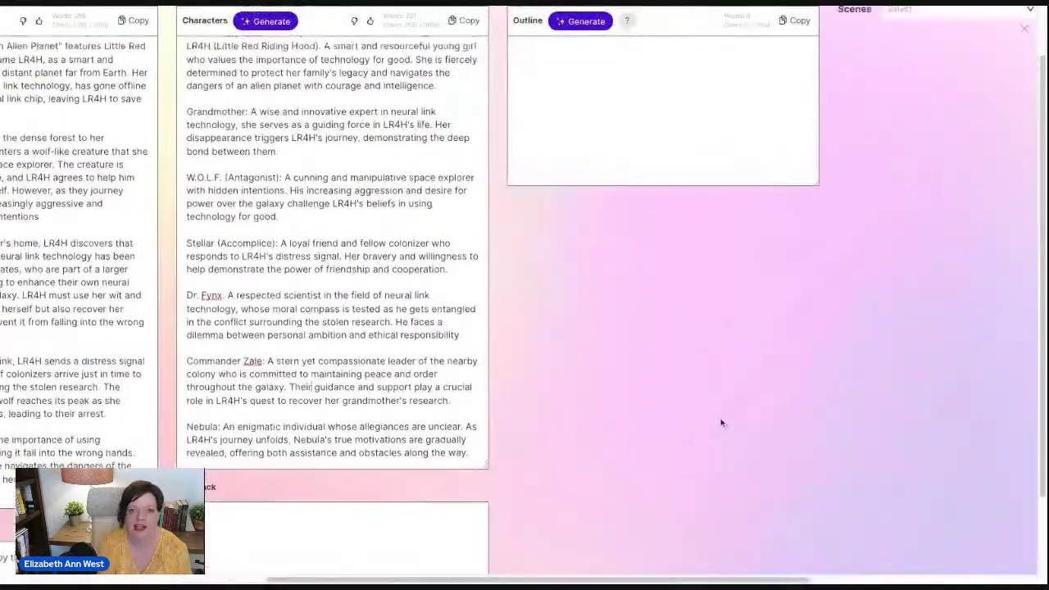
pyautogui.scroll(1, 723, 434)
pyautogui.click(577, 76)
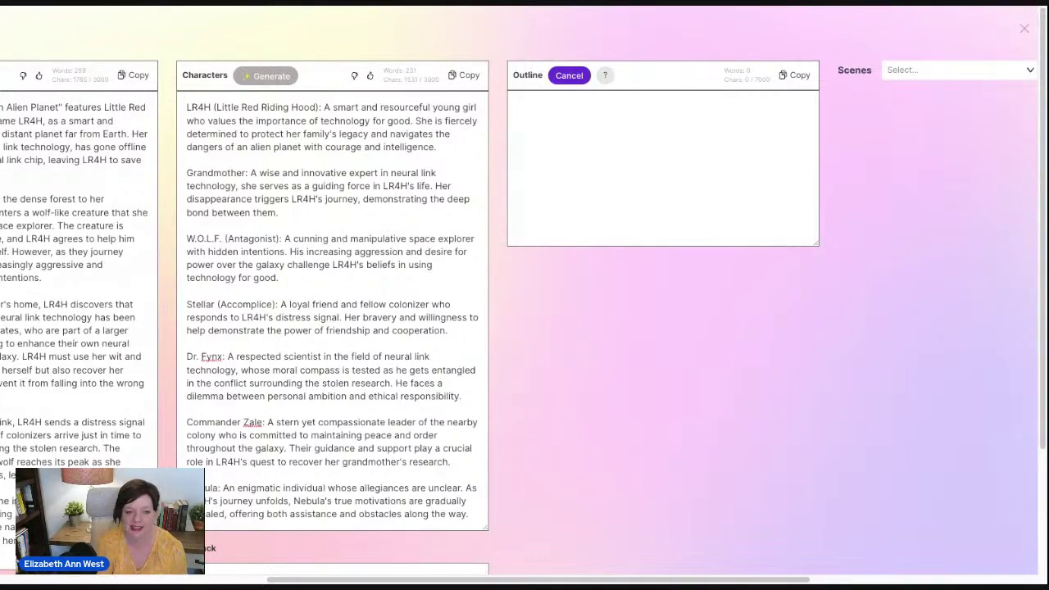
pyautogui.click(608, 77)
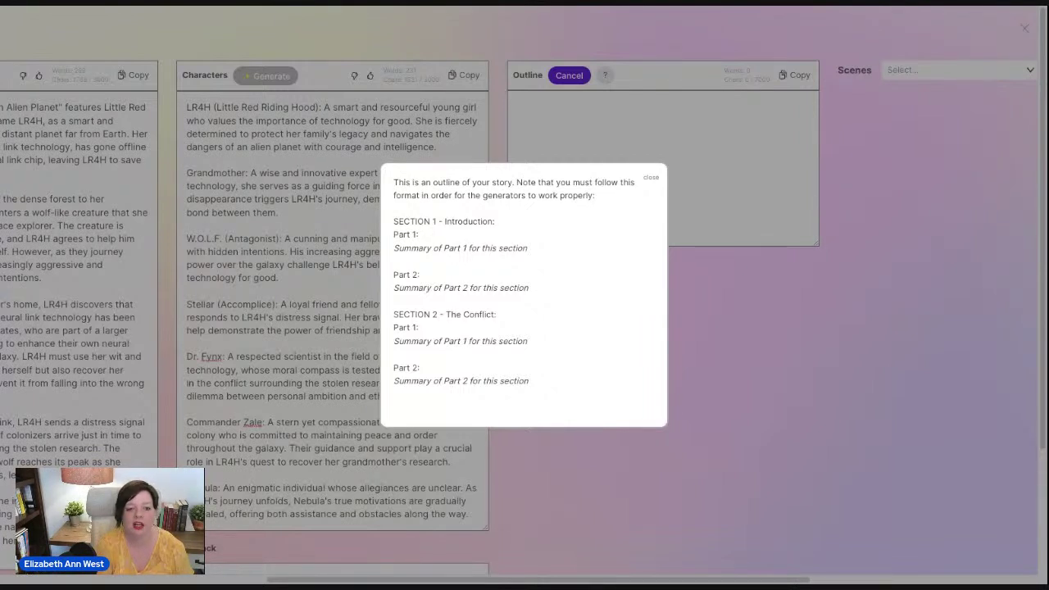
pyautogui.click(650, 179)
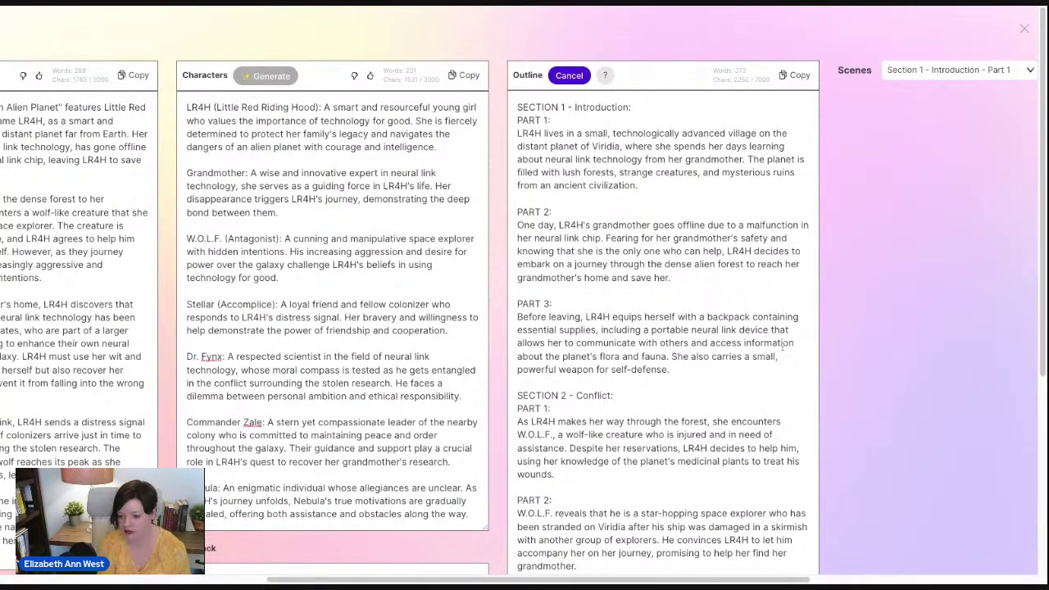
# Read through the generated outline, from Section 1 - Introduction to Section 6 - Resolution
pyautogui.scroll(-1, 782, 349)
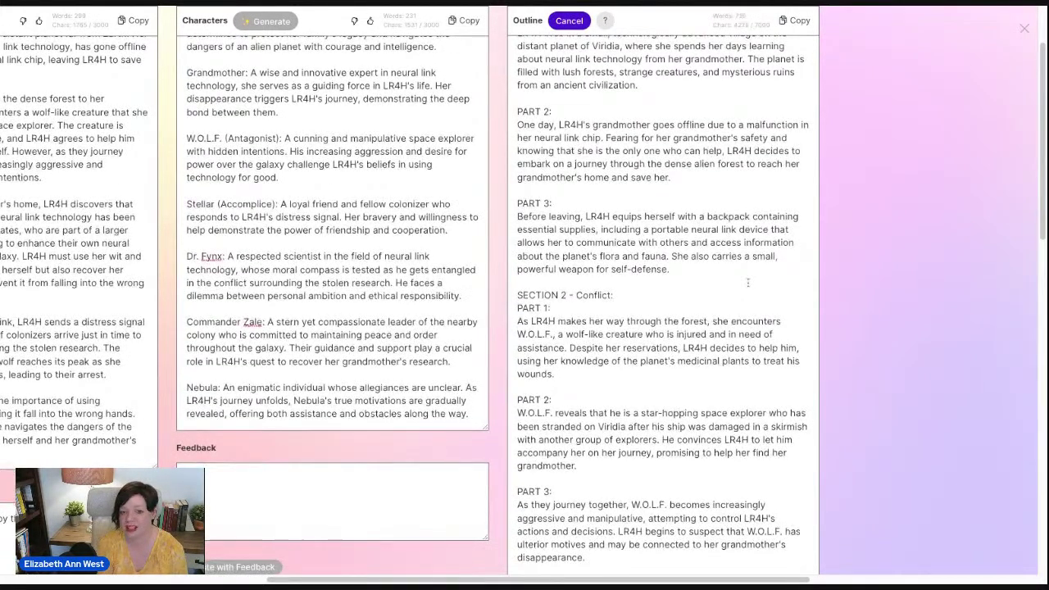
pyautogui.scroll(-10, 747, 282)
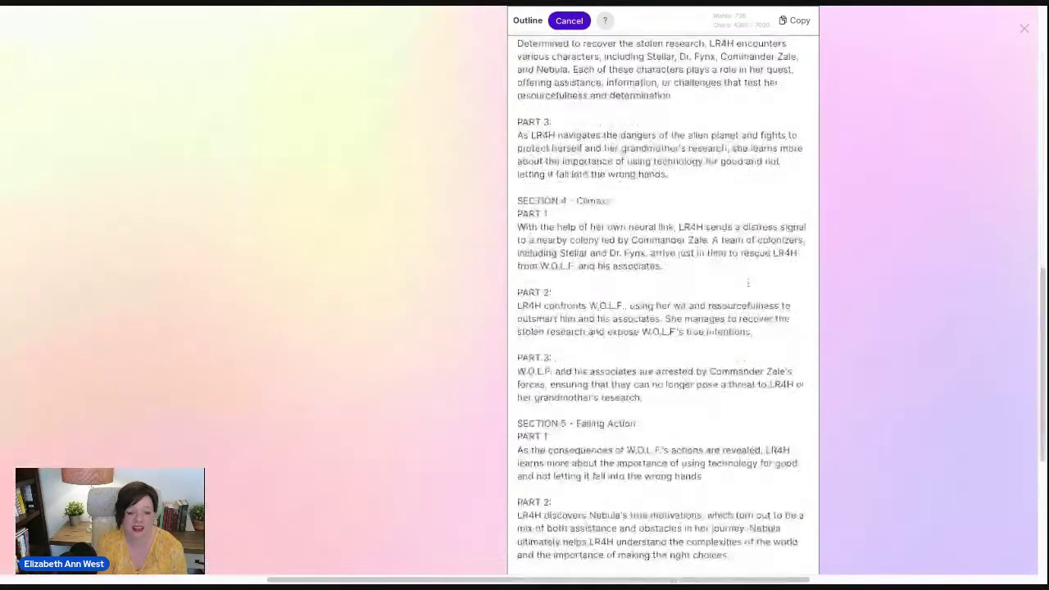
pyautogui.scroll(-2, 747, 282)
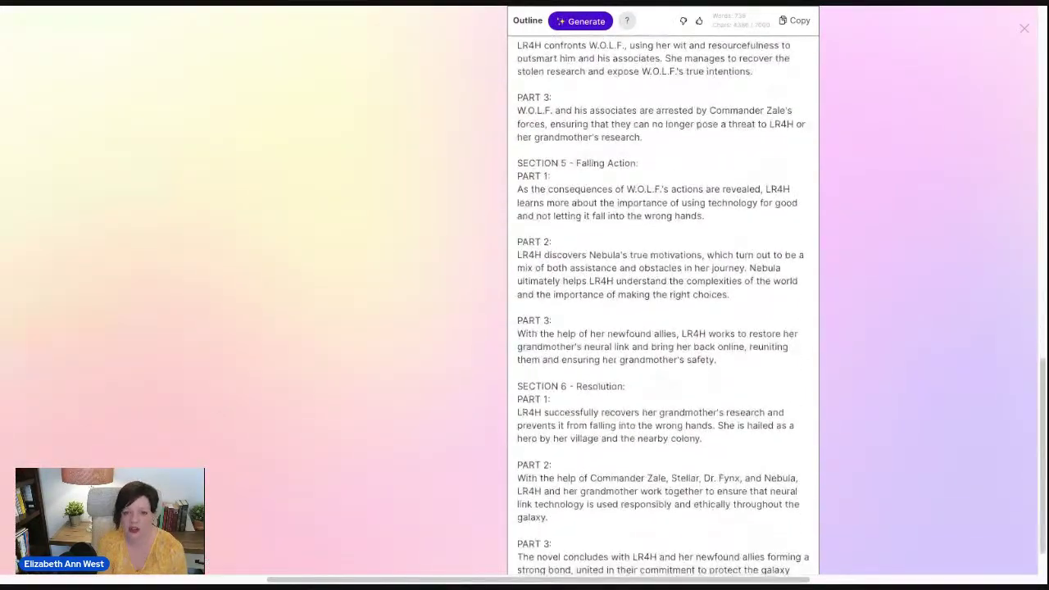
pyautogui.scroll(-1, 662, 287)
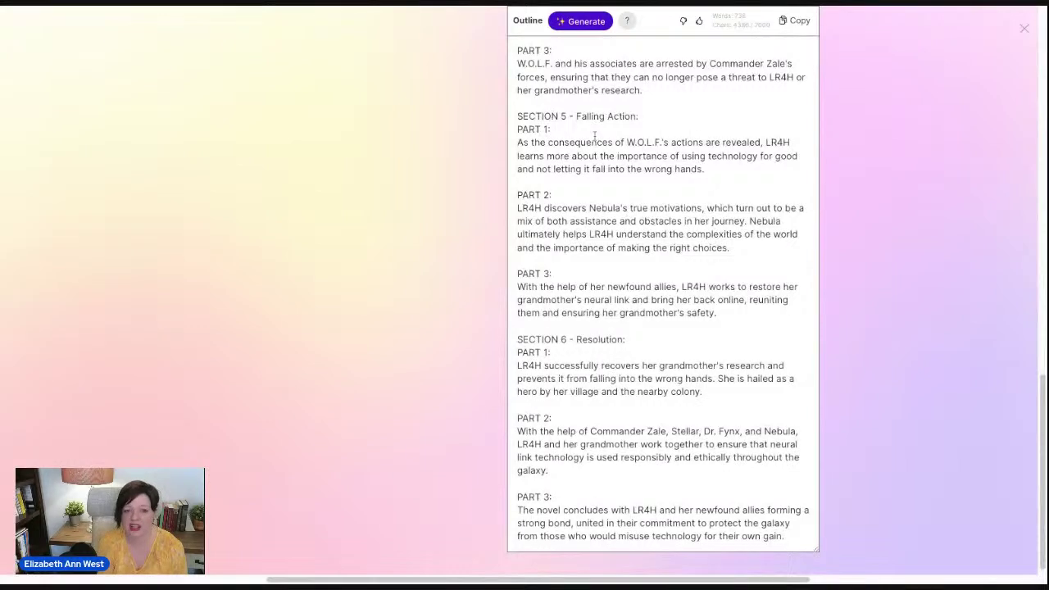
pyautogui.scroll(-1, 685, 263)
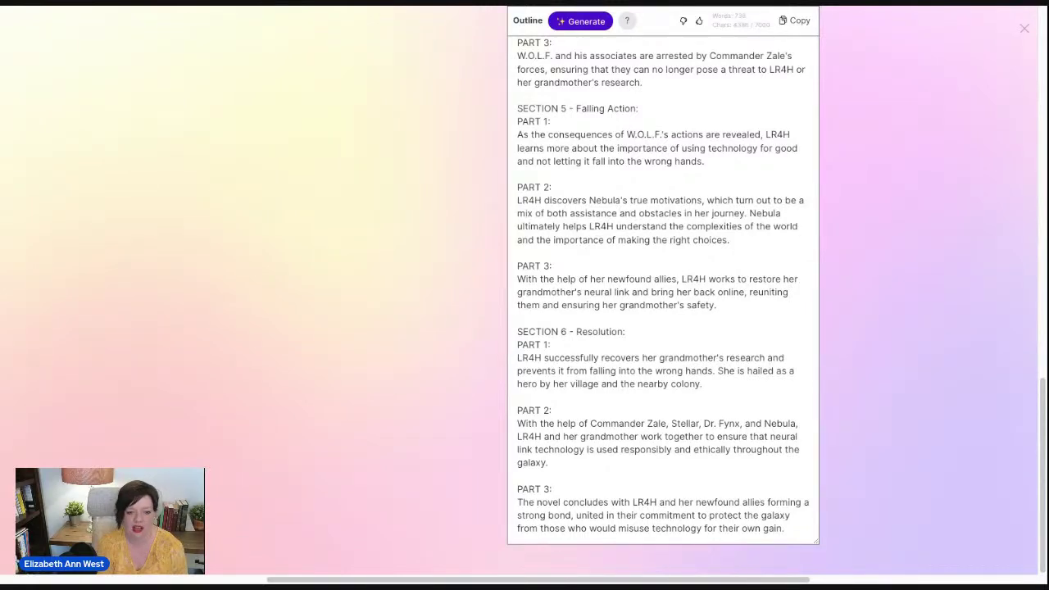
pyautogui.scroll(3, 662, 287)
pyautogui.scroll(-3, 662, 287)
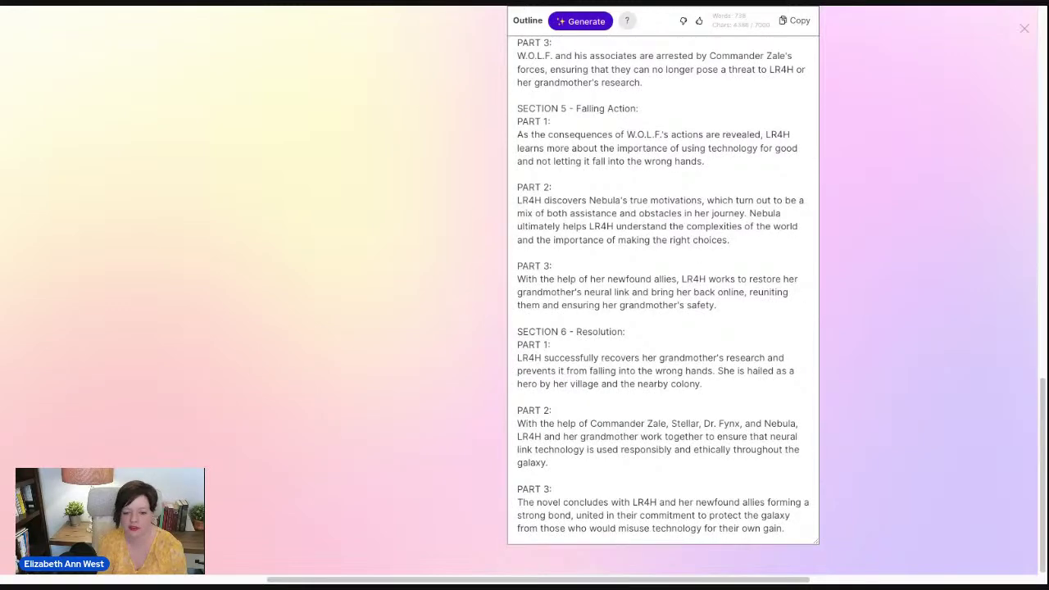
pyautogui.scroll(10, 662, 295)
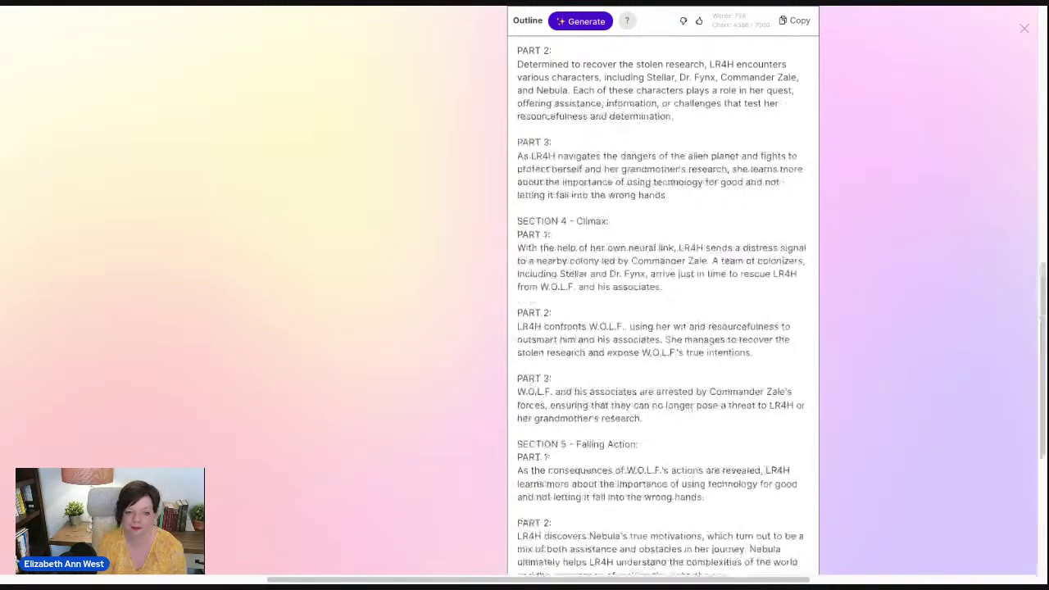
pyautogui.scroll(8, 662, 295)
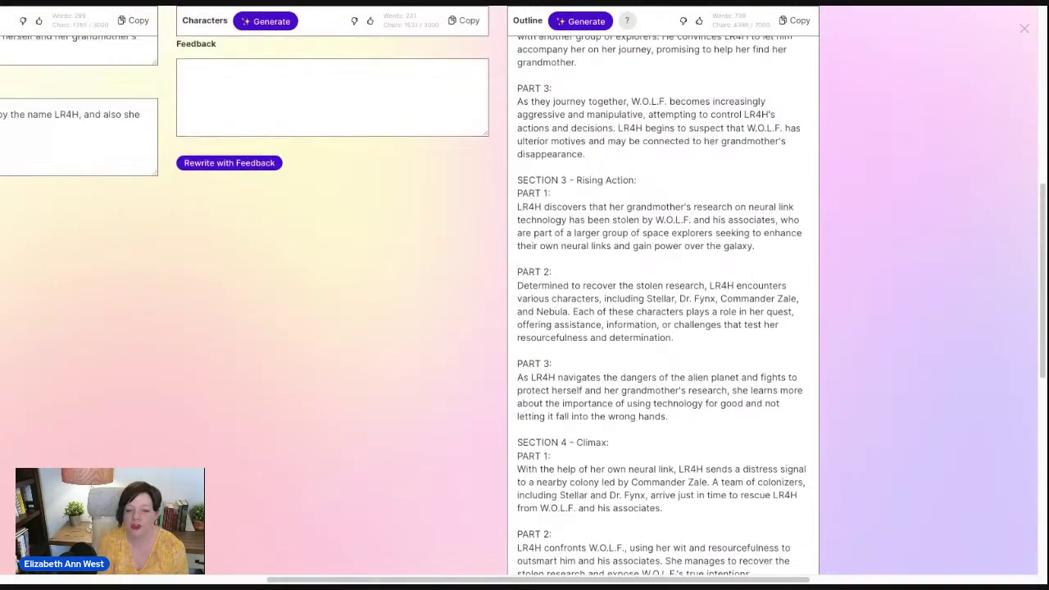
pyautogui.scroll(1, 719, 250)
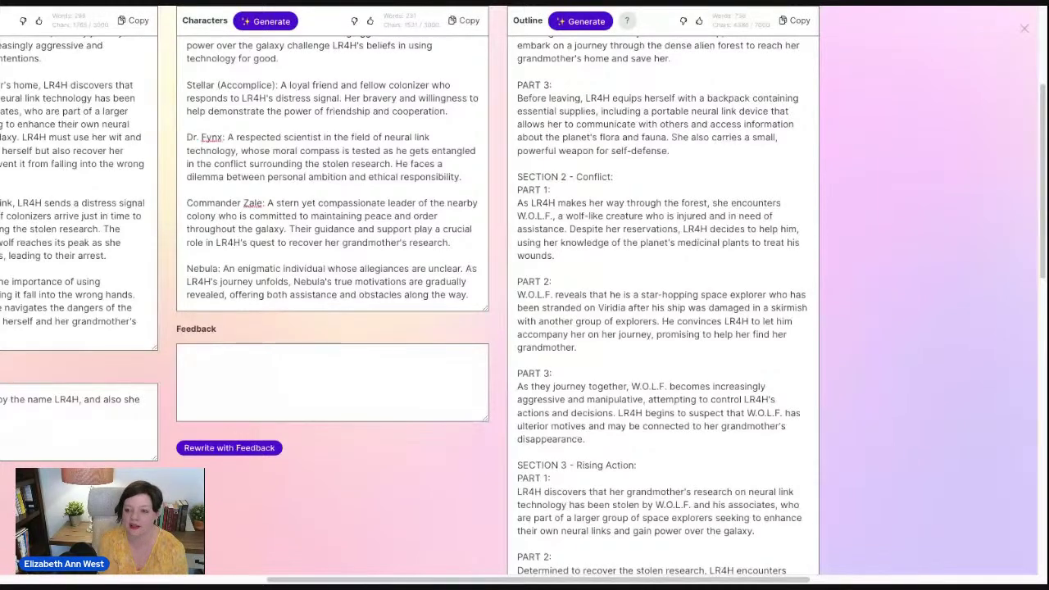
pyautogui.scroll(-2, 525, 295)
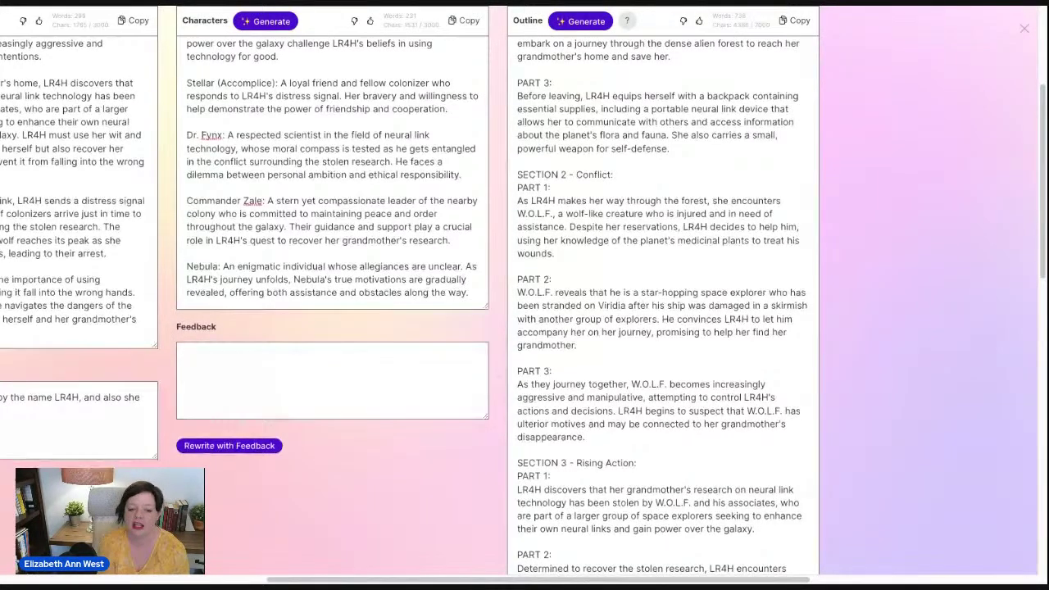
pyautogui.scroll(-3, 524, 294)
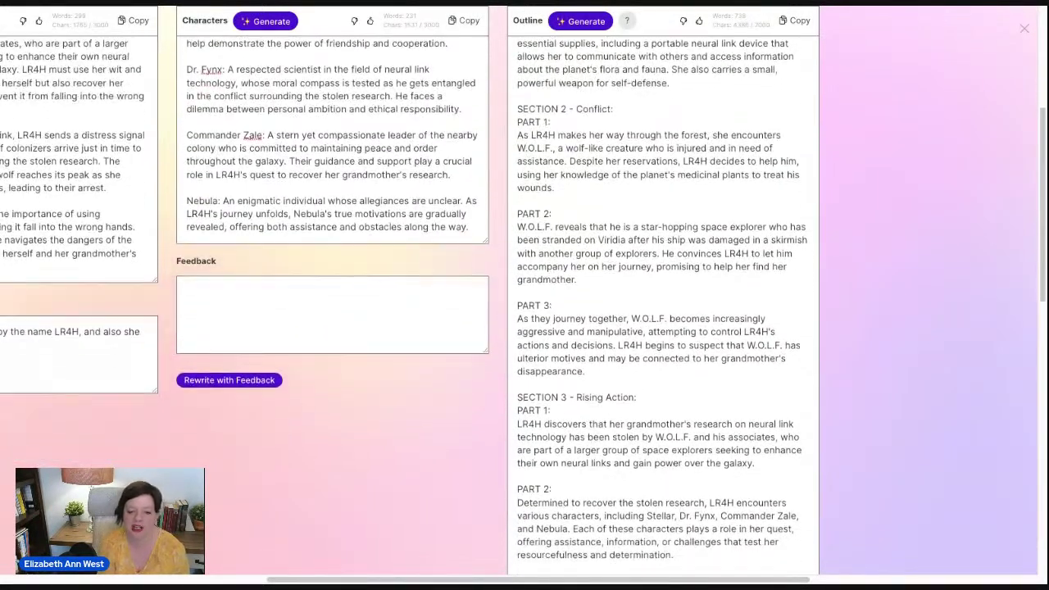
pyautogui.scroll(-8, 711, 351)
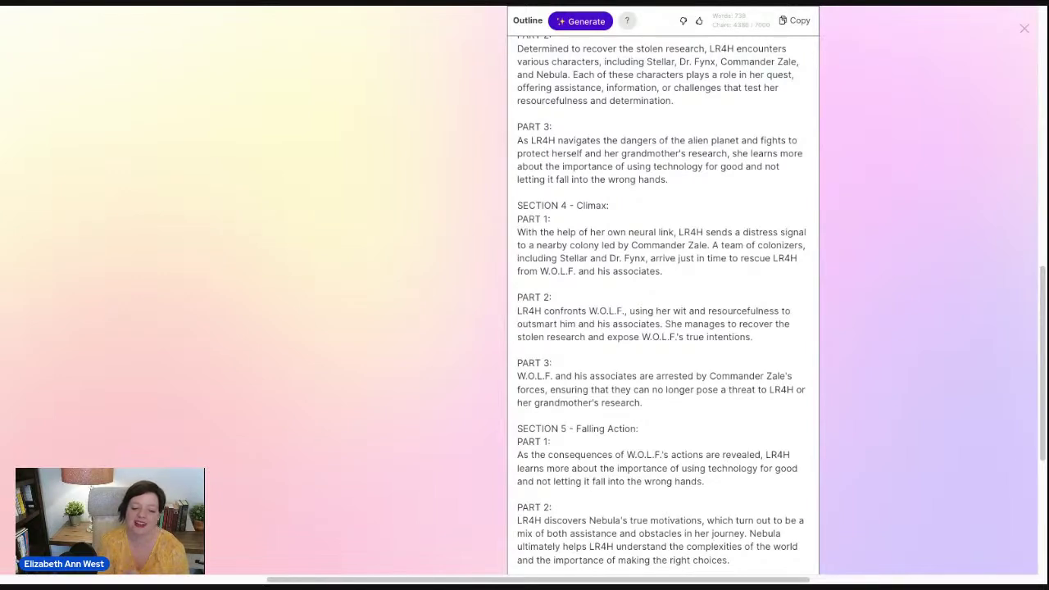
pyautogui.scroll(-2, 662, 295)
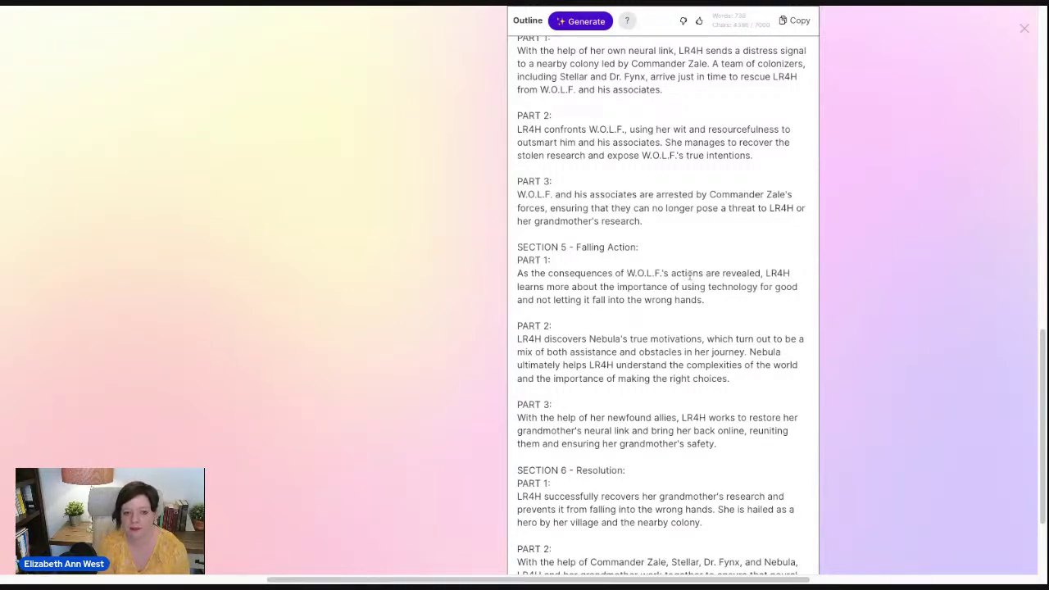
# Go back to the start of the outline and reread the help note on the required section and part format
pyautogui.scroll(5, 695, 273)
pyautogui.scroll(10, 695, 273)
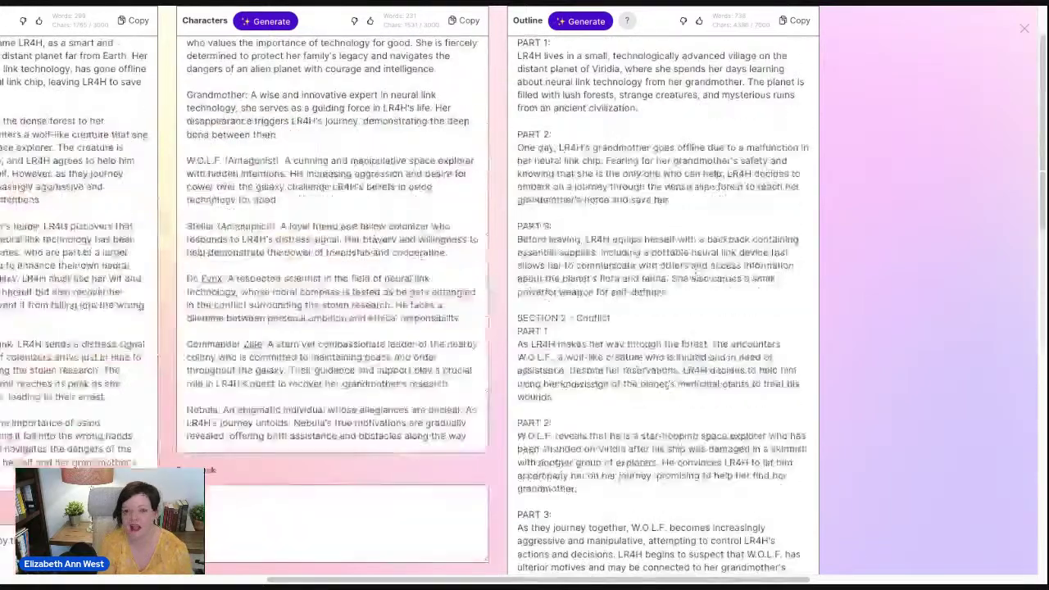
pyautogui.moveTo(573, 579); pyautogui.dragTo(689, 579)
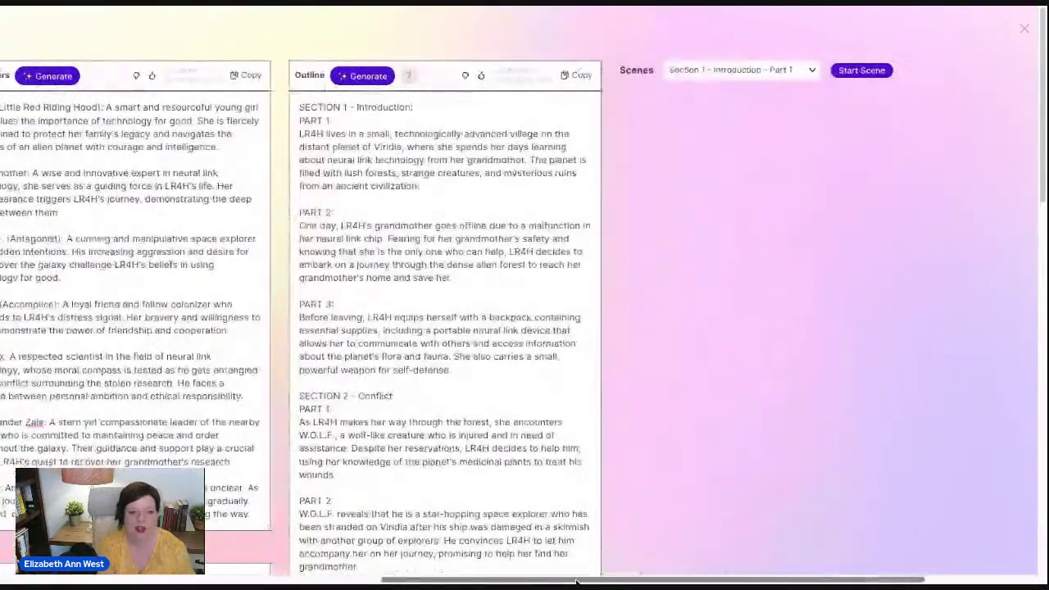
pyautogui.click(408, 75)
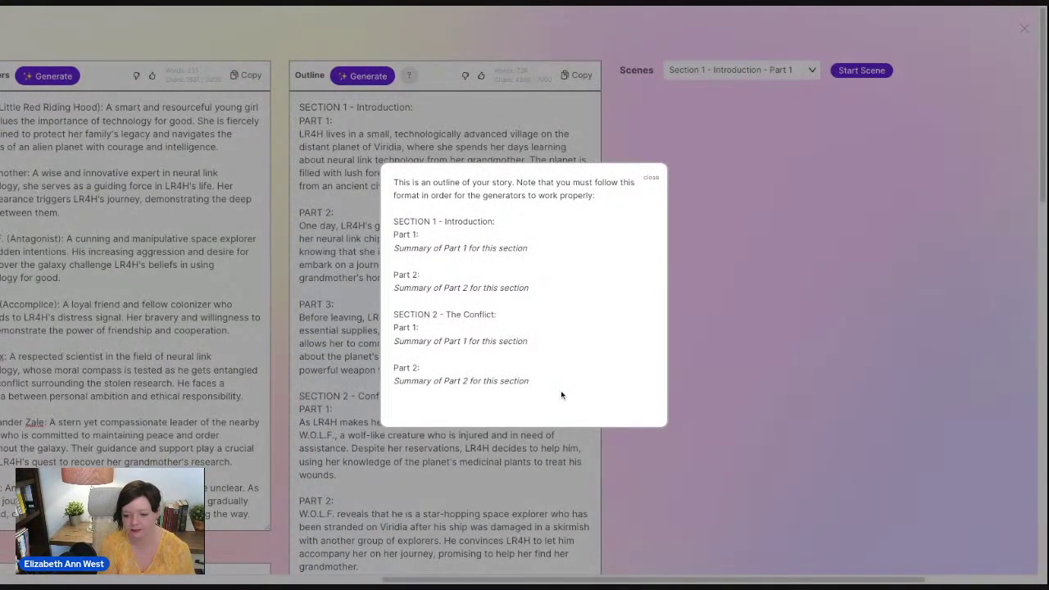
pyautogui.click(413, 133)
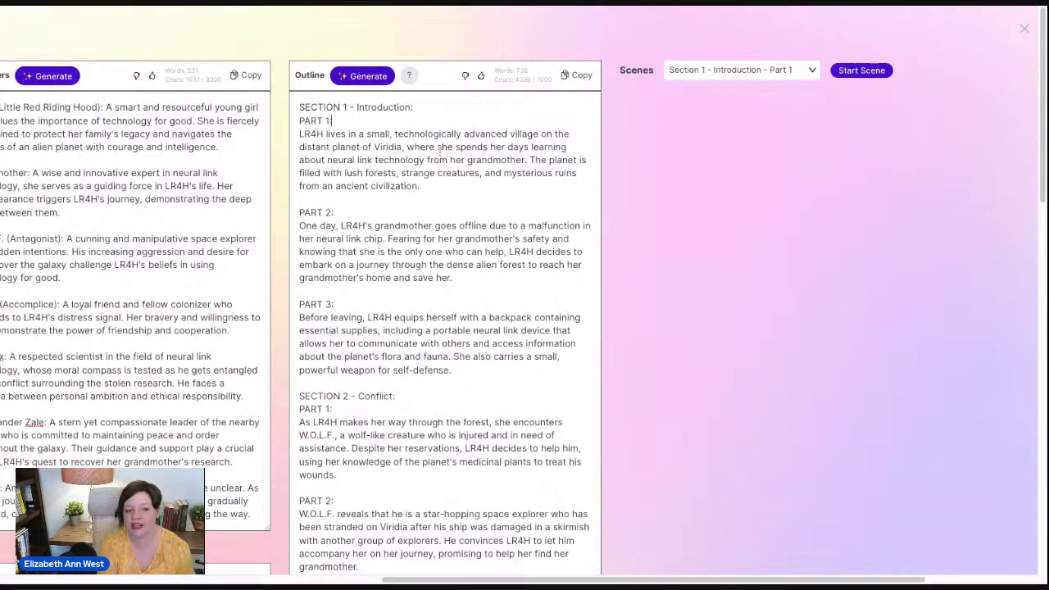
# Retitle the Section 1 heading in the outline as "Viridia"
pyautogui.click(416, 120)
pyautogui.moveTo(412, 107); pyautogui.dragTo(356, 107)
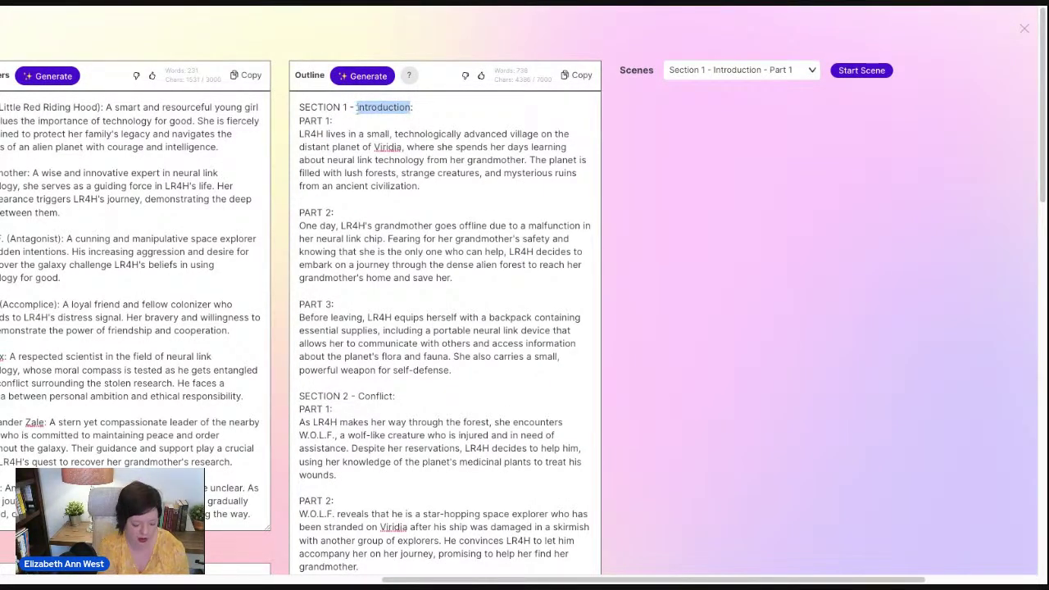
pyautogui.write('Viridia')
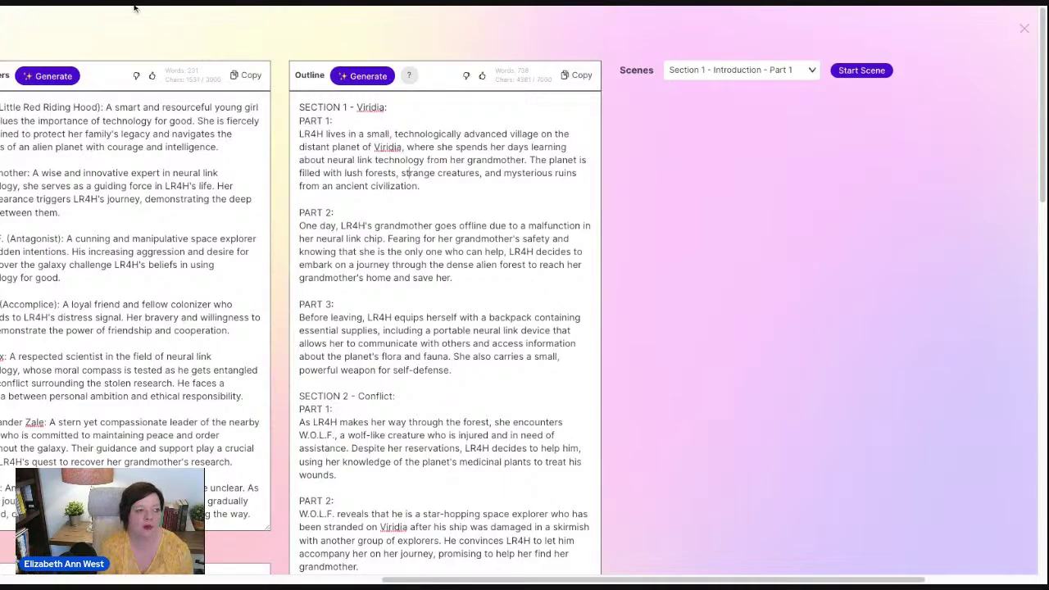
# Reload the page and check how the outline's sections and parts are listed in the scene choices
pyautogui.press('F5')
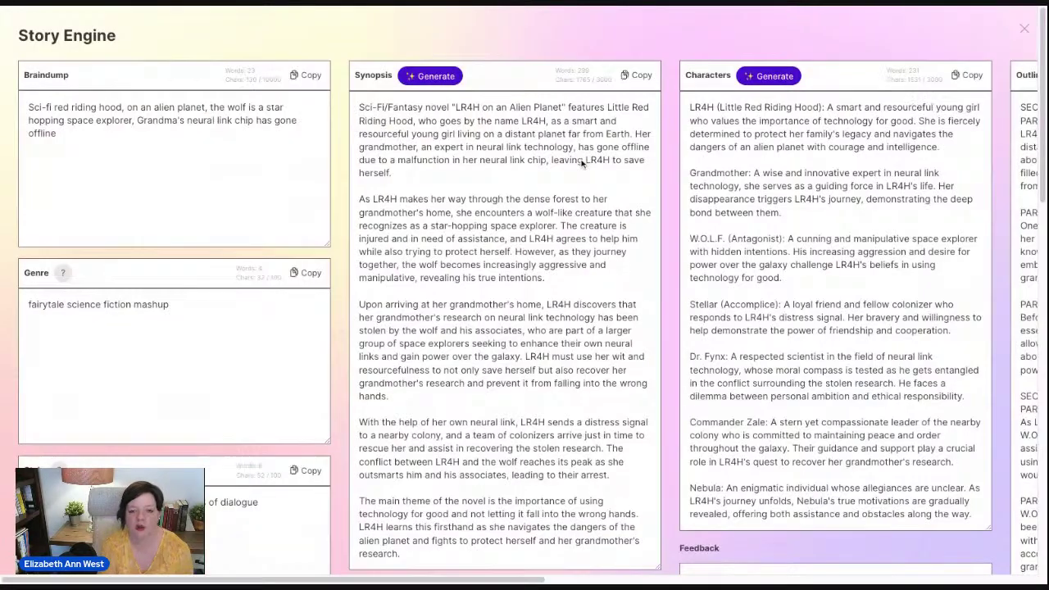
pyautogui.moveTo(457, 580); pyautogui.dragTo(877, 580)
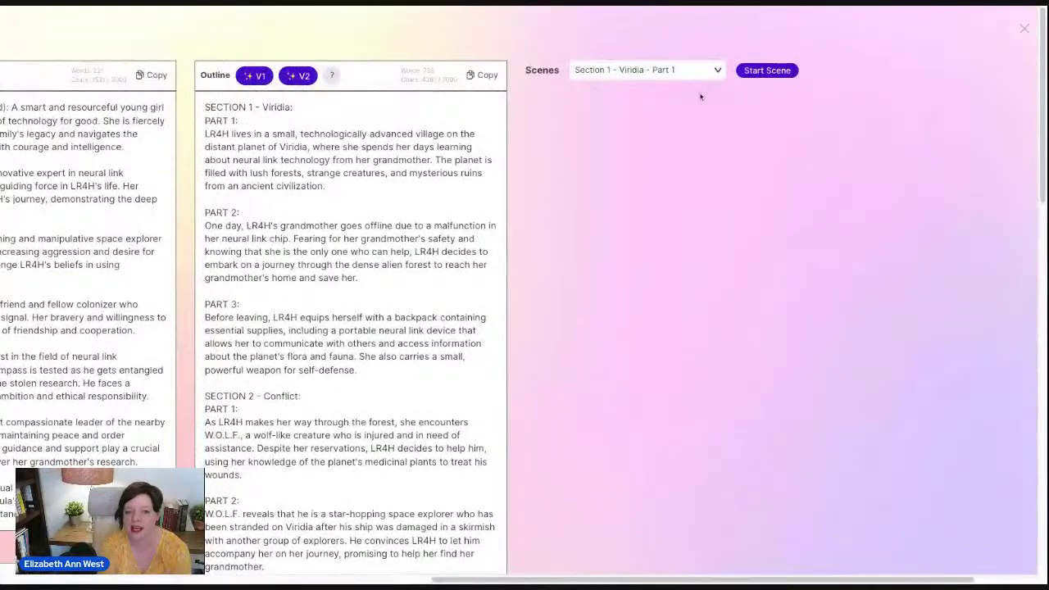
pyautogui.click(656, 69)
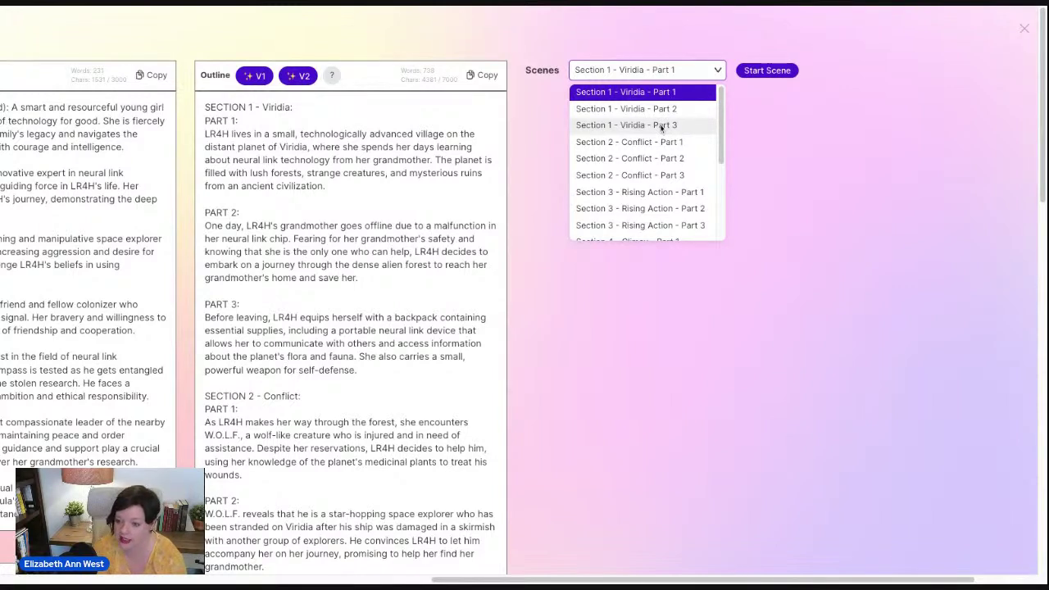
# Add a "PART 4:" with the text "My ideas that I have" to the end of Section 1 and check the scene choices
pyautogui.click(385, 375)
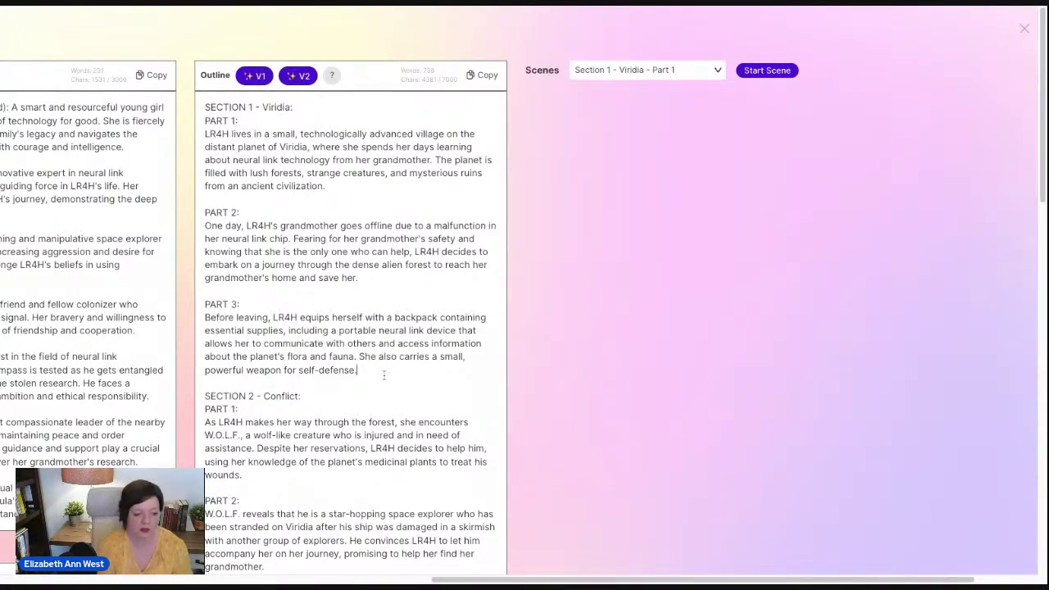
pyautogui.press('Return')
pyautogui.press('Return')
pyautogui.write('PART 4:')
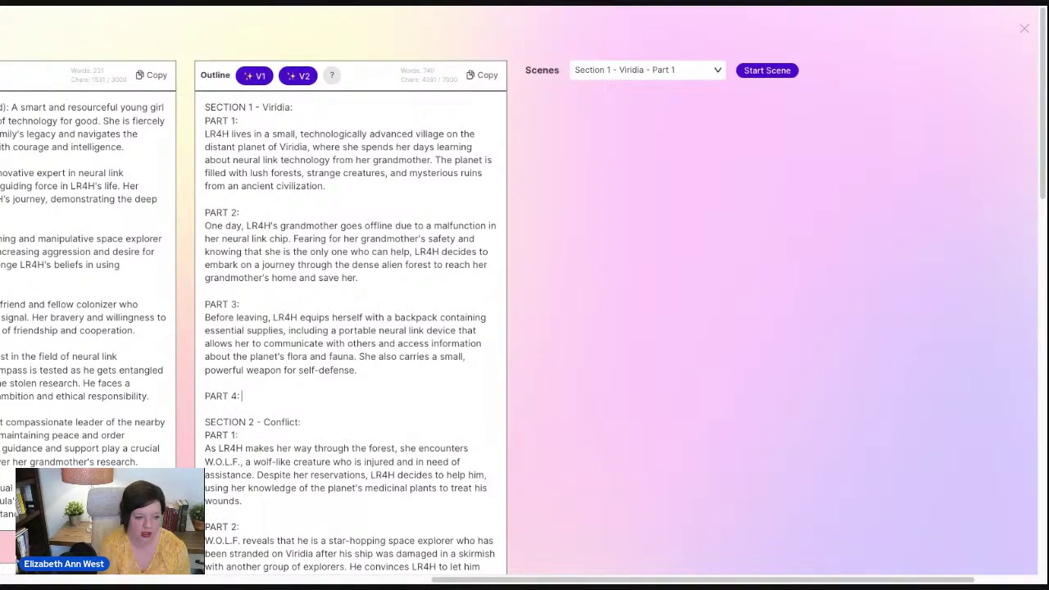
pyautogui.press('Return')
pyautogui.write('My ideas that I have')
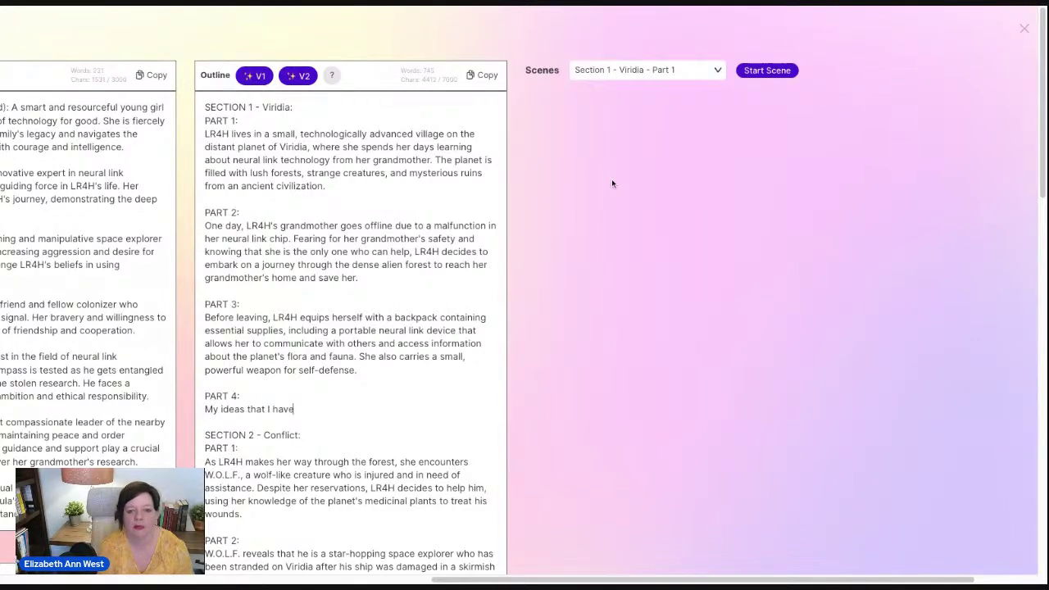
pyautogui.click(702, 72)
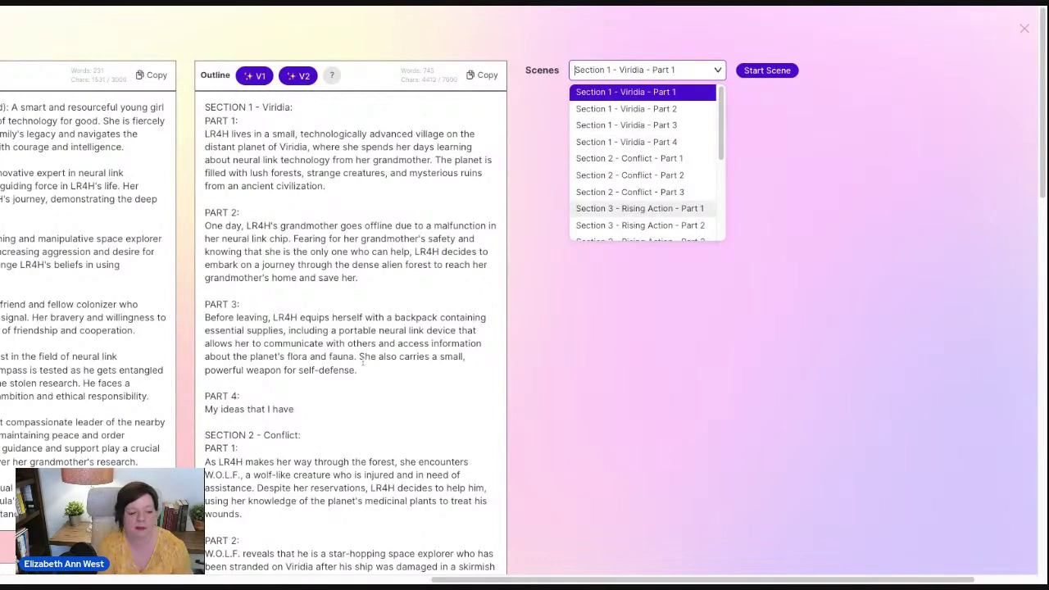
# Delete the added Part 4 heading, its text and the extra blank lines from Section 1 of the outline
pyautogui.tripleClick(204, 396)
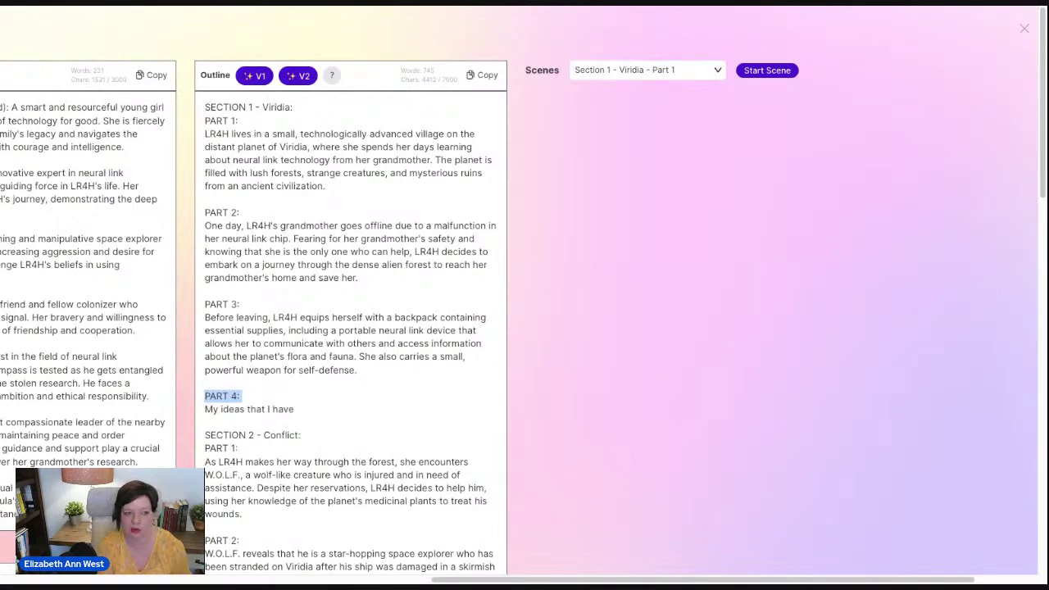
pyautogui.doubleClick(241, 134)
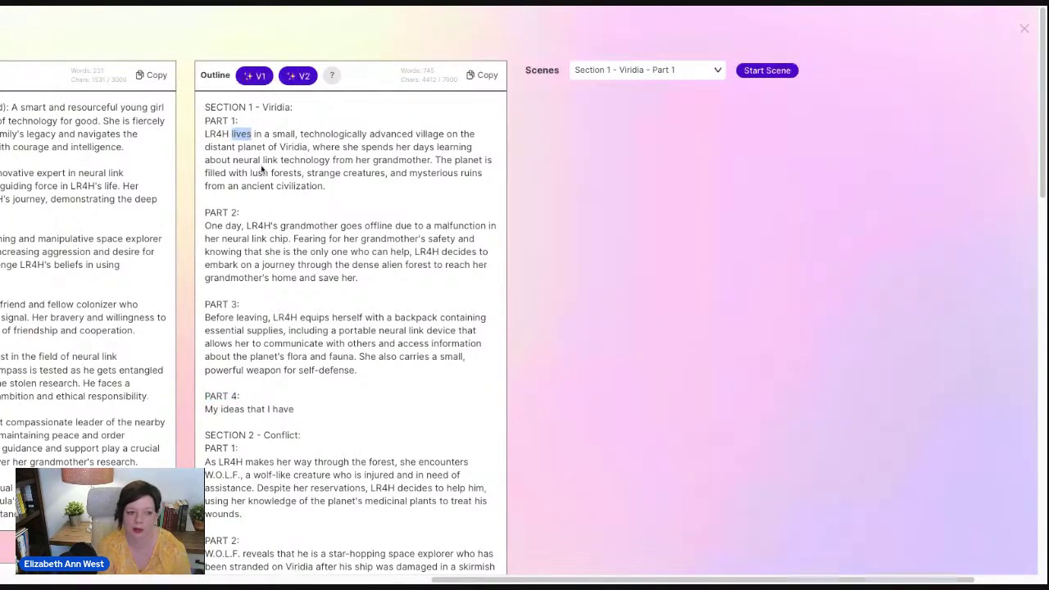
pyautogui.click(376, 135)
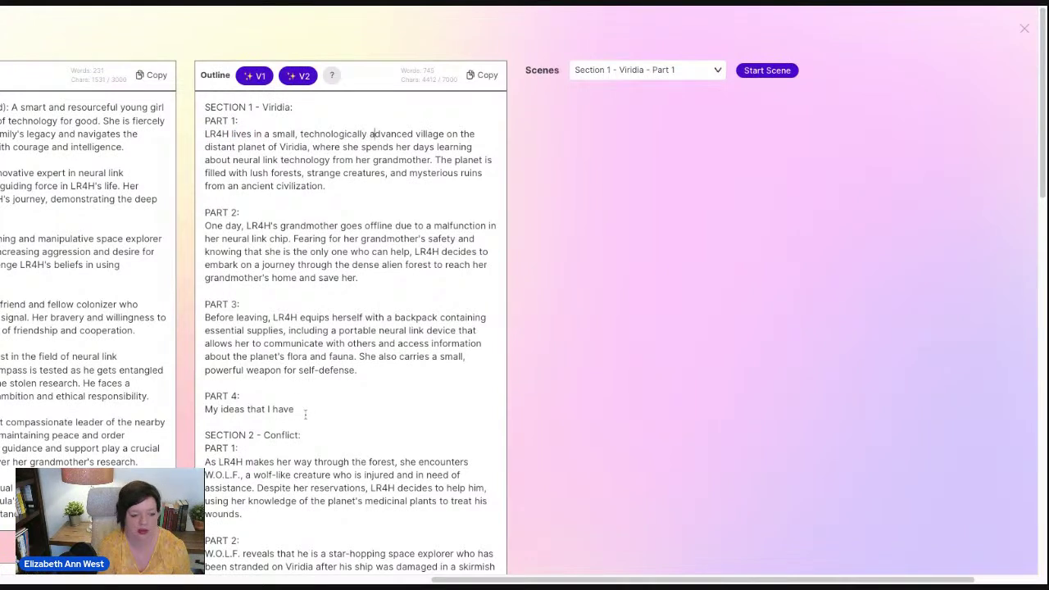
pyautogui.click(306, 416)
pyautogui.hotkey('ctrl', 'shift', 'Left')
pyautogui.hotkey('ctrl', 'shift', 'Left')
pyautogui.hotkey('ctrl', 'shift', 'Left')
pyautogui.hotkey('ctrl', 'shift', 'Left')
pyautogui.hotkey('ctrl', 'shift', 'Left')
pyautogui.hotkey('ctrl', 'shift', 'Left')
pyautogui.hotkey('ctrl', 'shift', 'Left')
pyautogui.hotkey('ctrl', 'shift', 'Left')
pyautogui.click(296, 393)
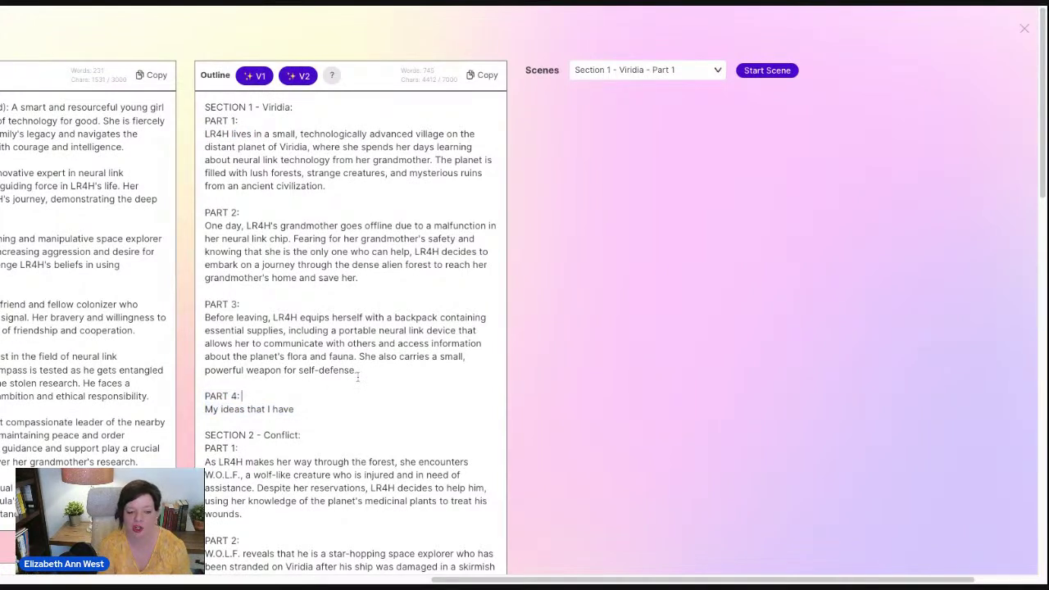
pyautogui.hotkey('ctrl', 'shift', 'Left')
pyautogui.hotkey('ctrl', 'shift', 'Left')
pyautogui.hotkey('ctrl', 'shift', 'Left')
pyautogui.hotkey('ctrl', 'shift', 'Left')
pyautogui.hotkey('ctrl', 'shift', 'Left')
pyautogui.hotkey('ctrl', 'shift', 'Left')
pyautogui.hotkey('ctrl', 'shift', 'Left')
pyautogui.hotkey('ctrl', 'shift', 'Left')
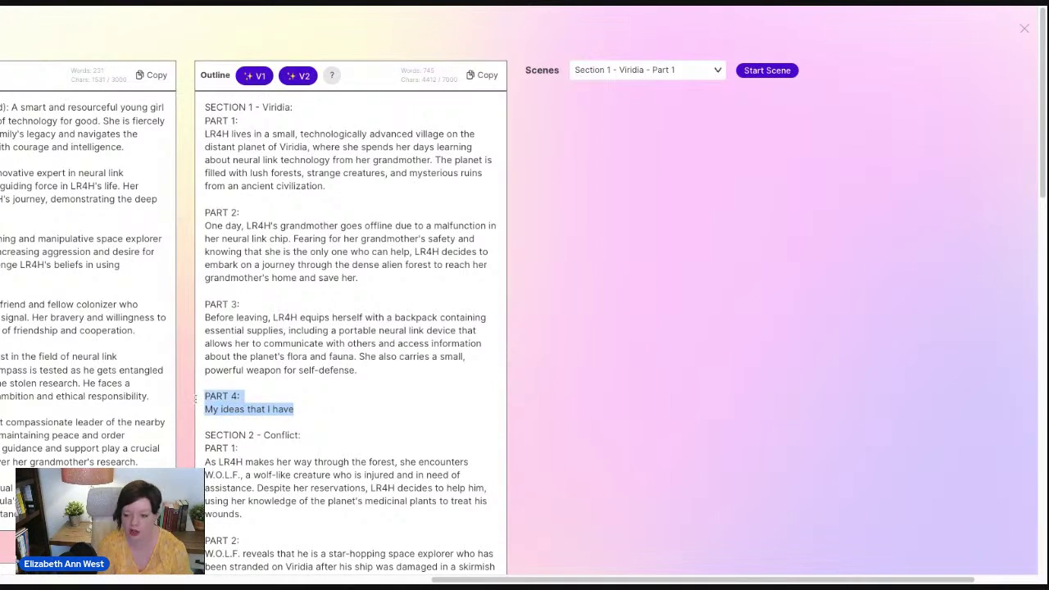
pyautogui.press('BackSpace')
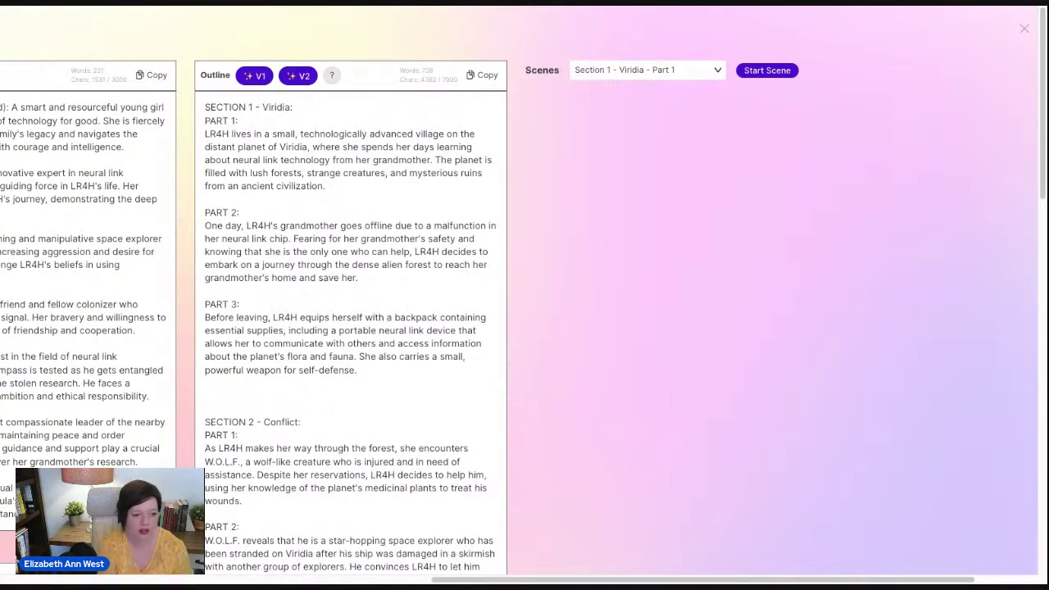
pyautogui.press('BackSpace')
pyautogui.press('BackSpace')
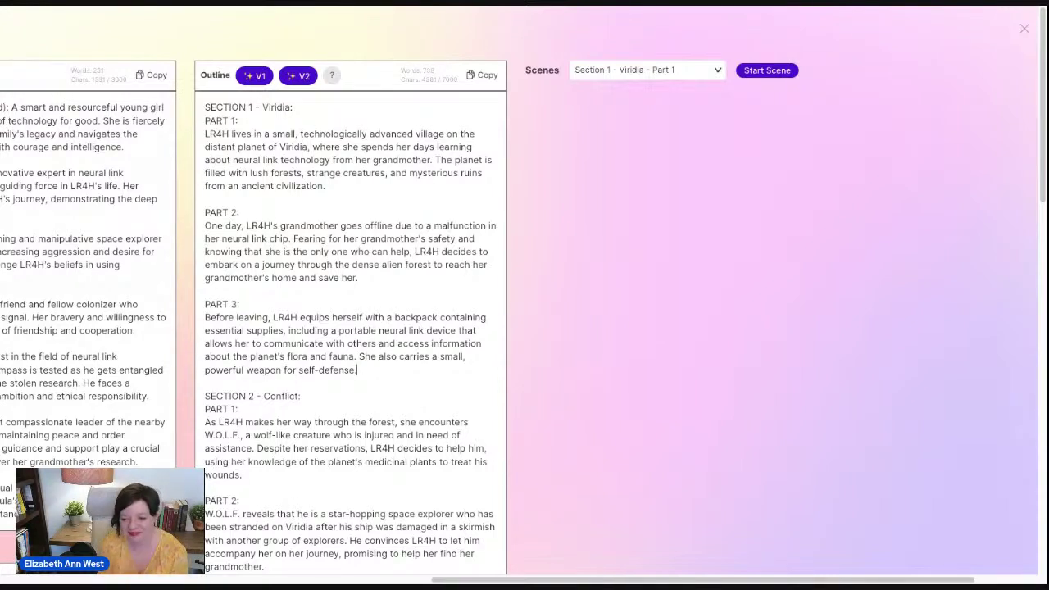
# Start the scene for Section 1 - Viridia - Part 1 and compare its summary with Part 1 of the outline
pyautogui.click(674, 71)
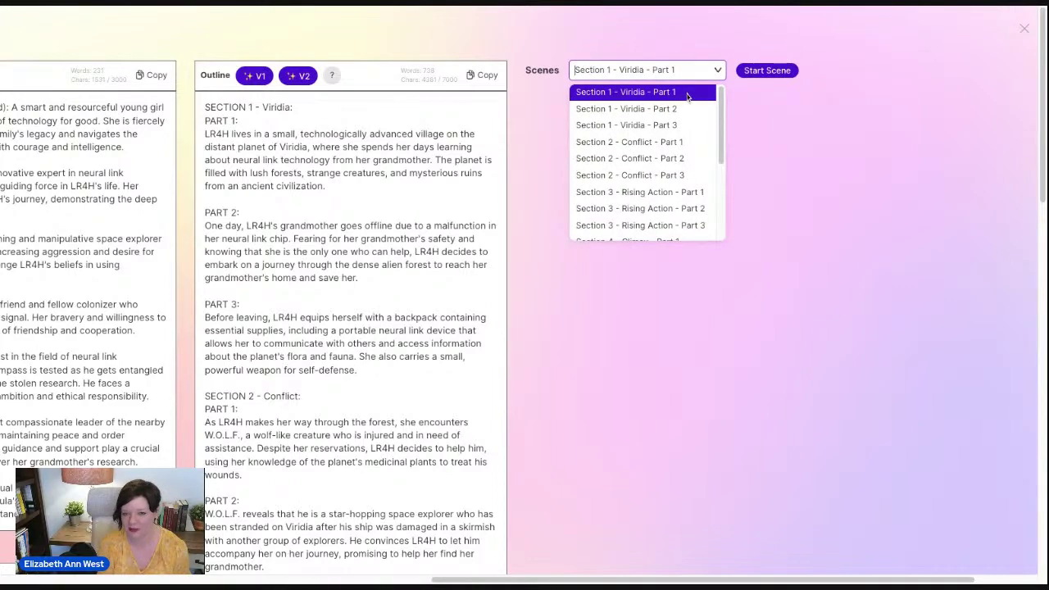
pyautogui.click(687, 96)
pyautogui.click(766, 69)
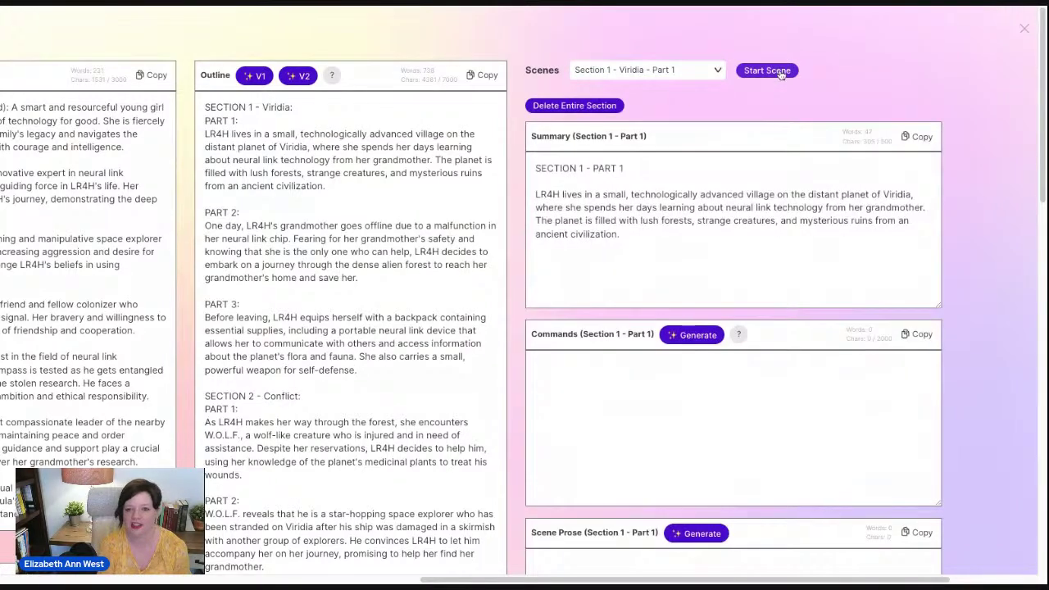
pyautogui.scroll(-1, 781, 76)
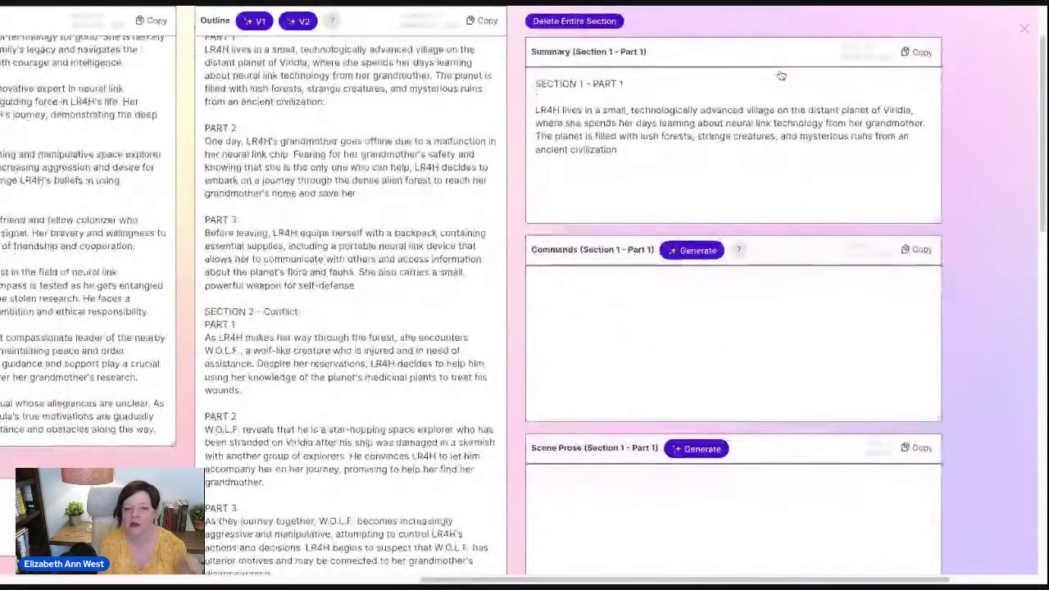
pyautogui.scroll(1, 824, 295)
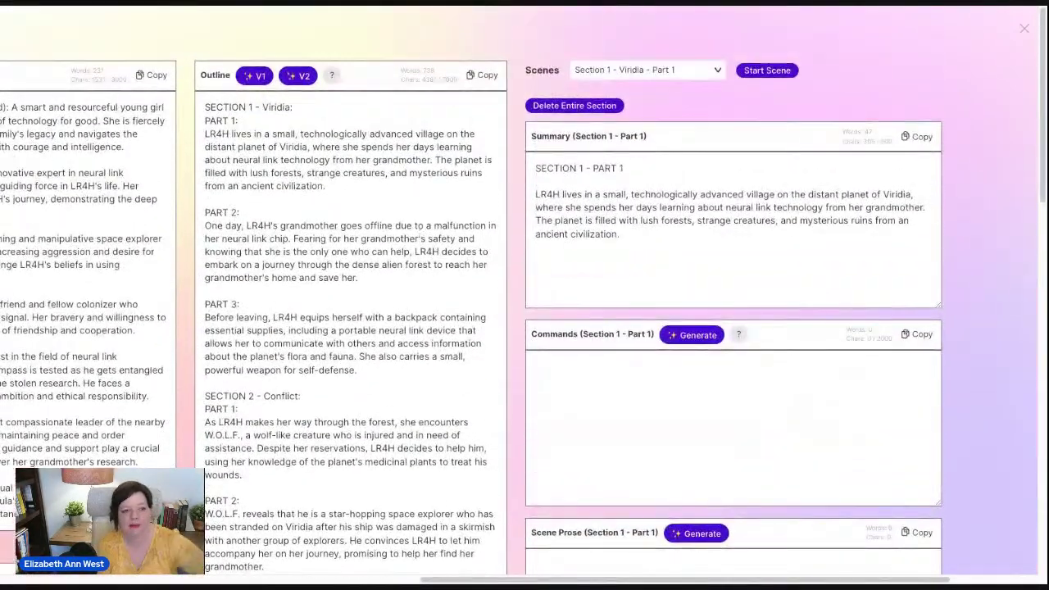
pyautogui.moveTo(346, 187); pyautogui.dragTo(205, 119)
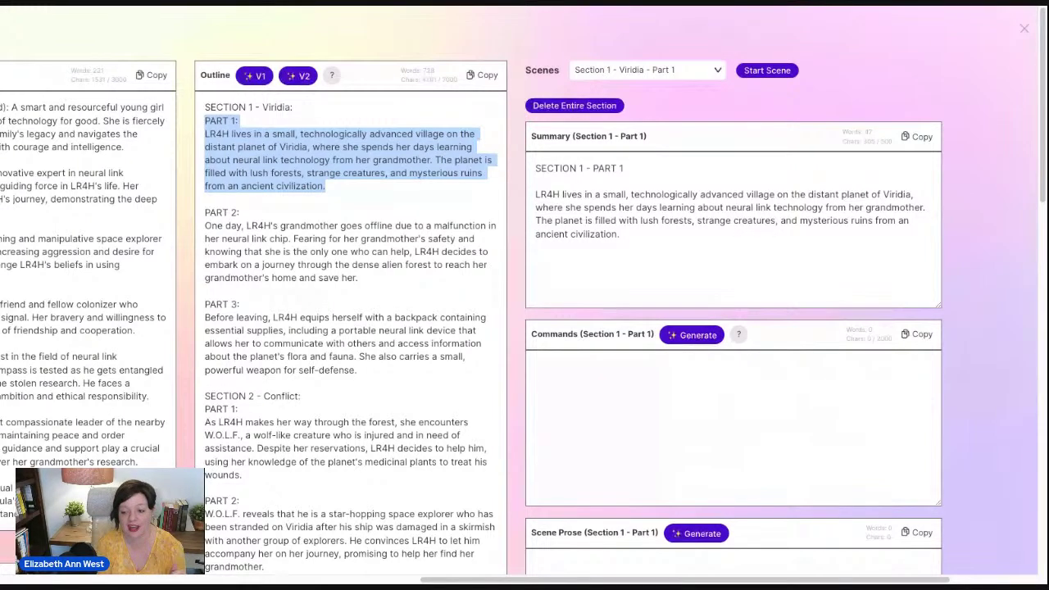
pyautogui.click(620, 234)
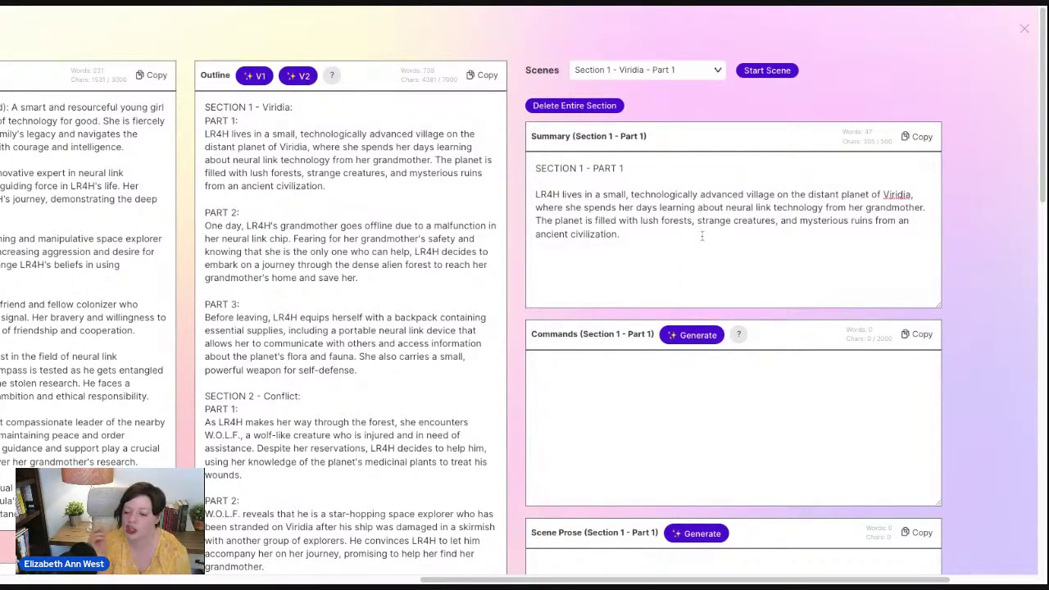
# Append "LR4H gets a hologram message from her friend, Stellar, who is on a distant colony." to the Section 1 - Part 1 summary
pyautogui.moveTo(618, 580); pyautogui.dragTo(708, 580)
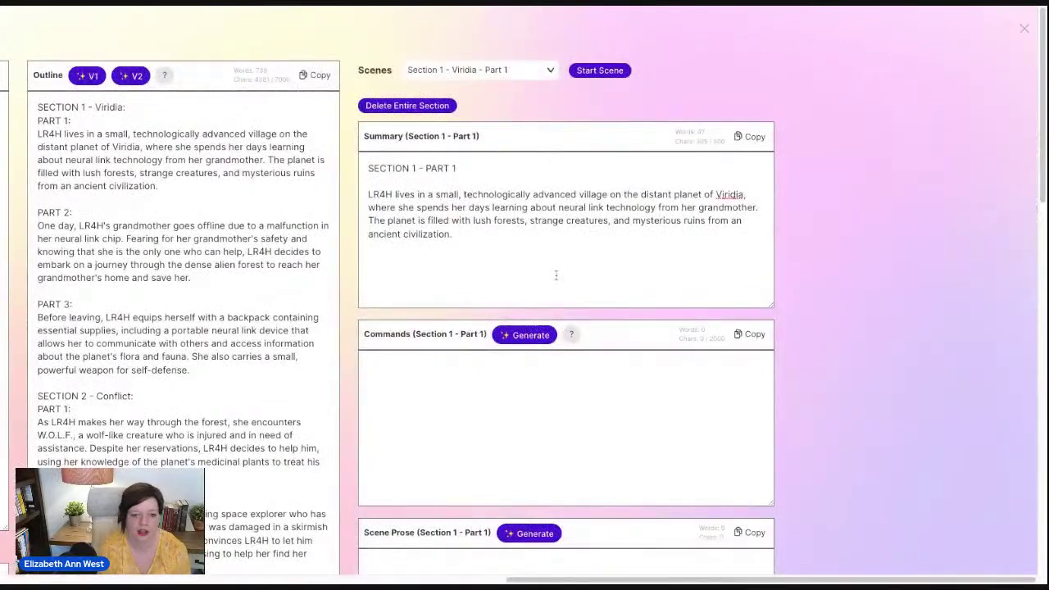
pyautogui.click(550, 244)
pyautogui.write('LR4')
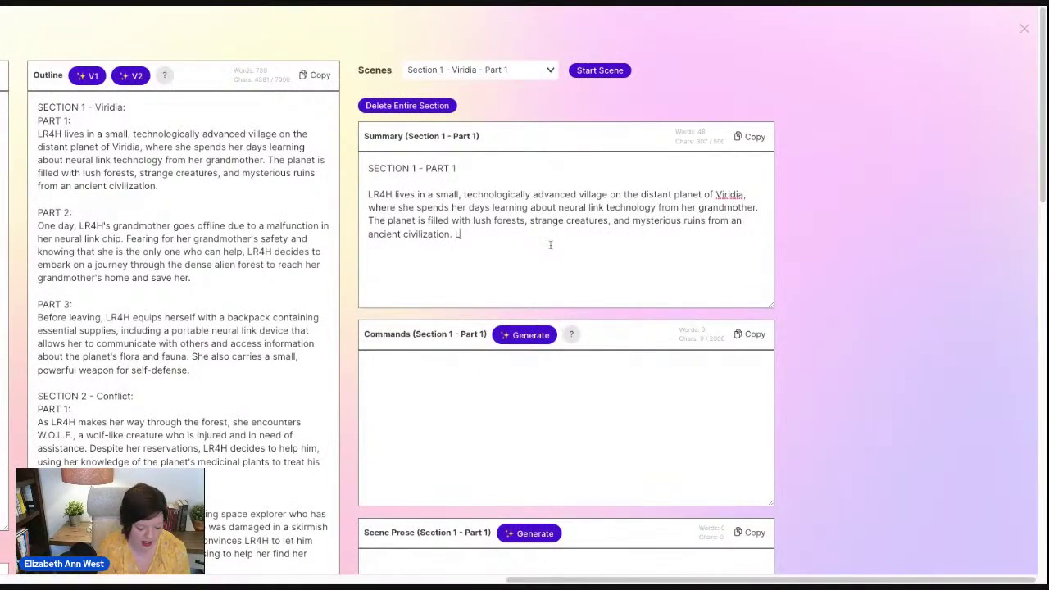
pyautogui.write('H gets')
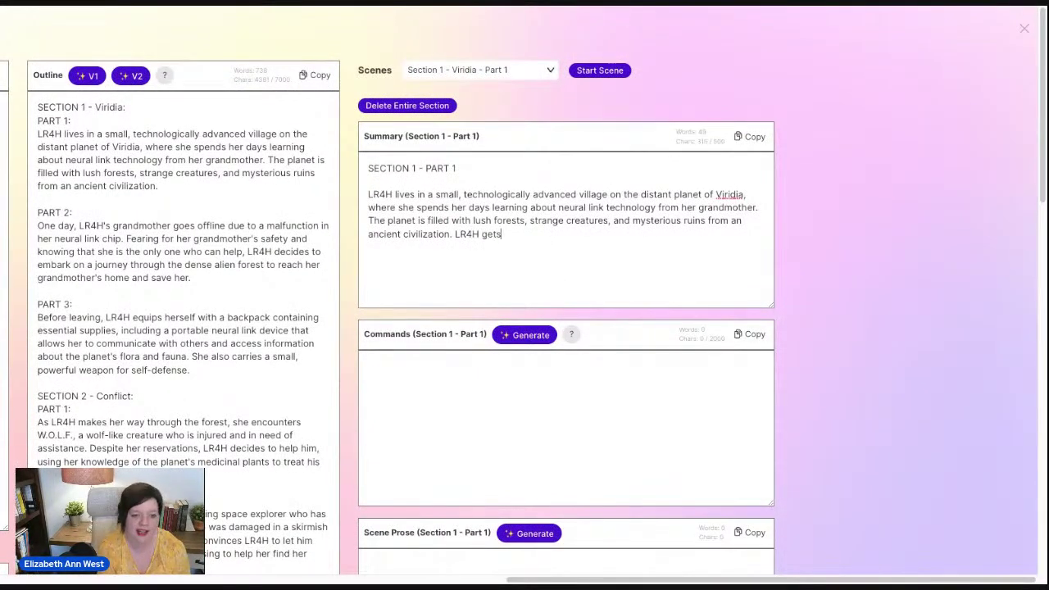
pyautogui.write(' a hologram me')
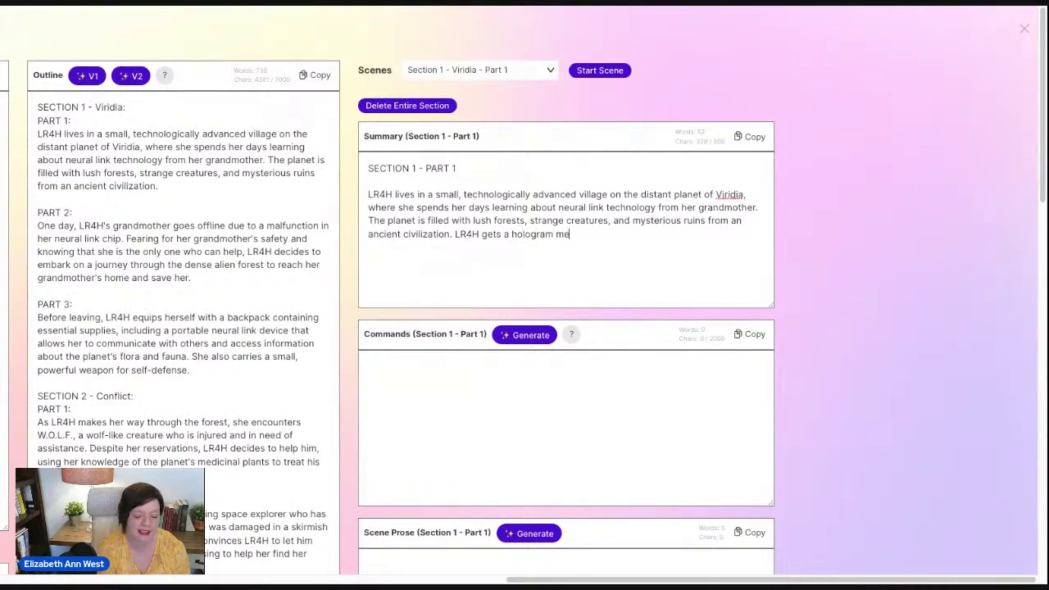
pyautogui.write('ssage from her friend, Stellar, who is on a distant colony.')
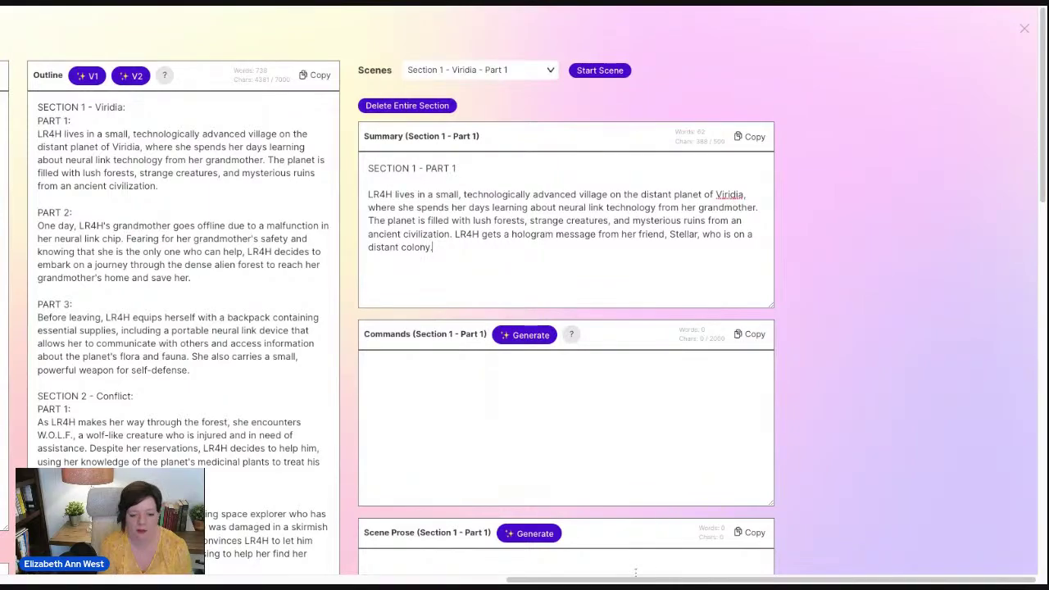
# Recheck the character descriptions, and generate the commands for Section 1 - Part 1 from the extended summary
pyautogui.moveTo(639, 580); pyautogui.dragTo(261, 580)
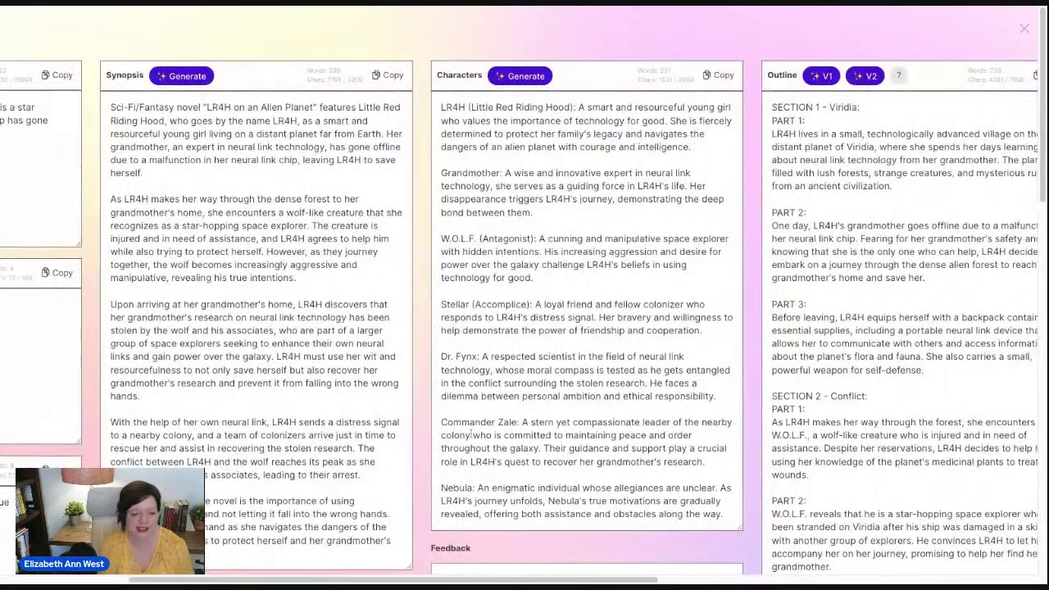
pyautogui.moveTo(416, 579); pyautogui.dragTo(771, 579)
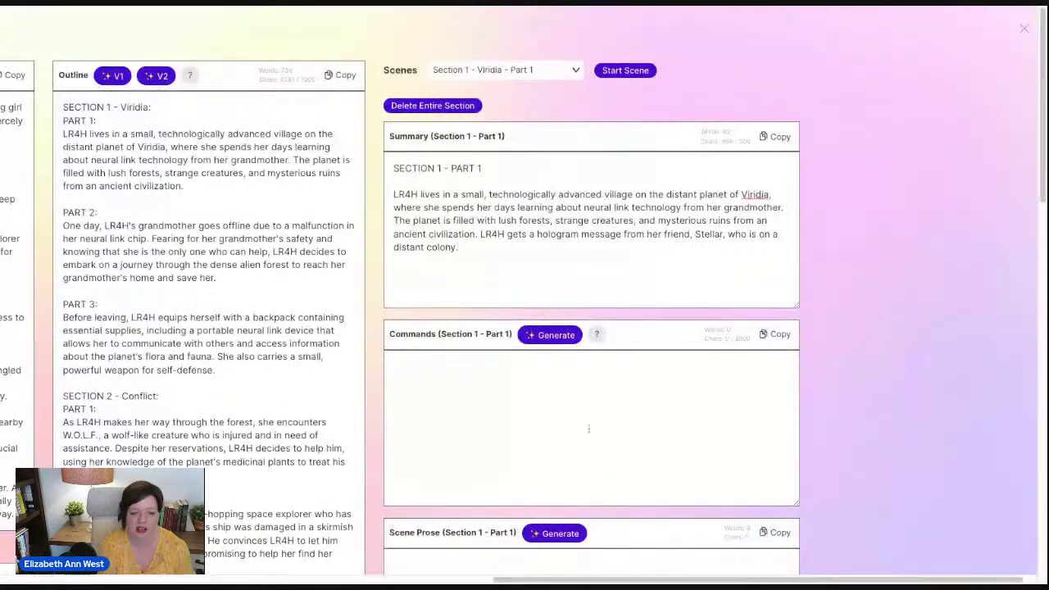
pyautogui.click(556, 335)
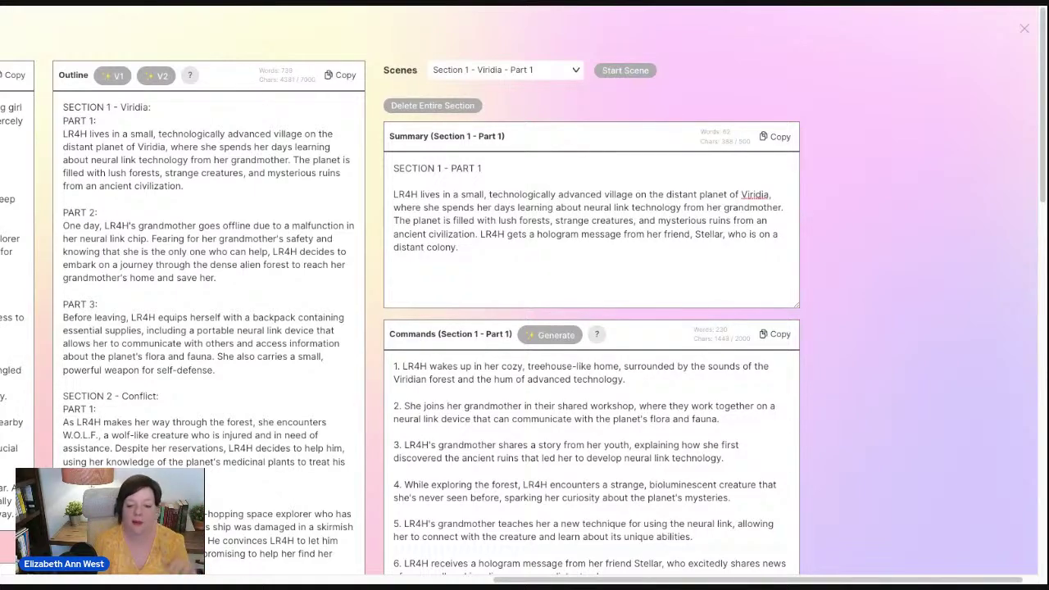
pyautogui.scroll(-3, 589, 327)
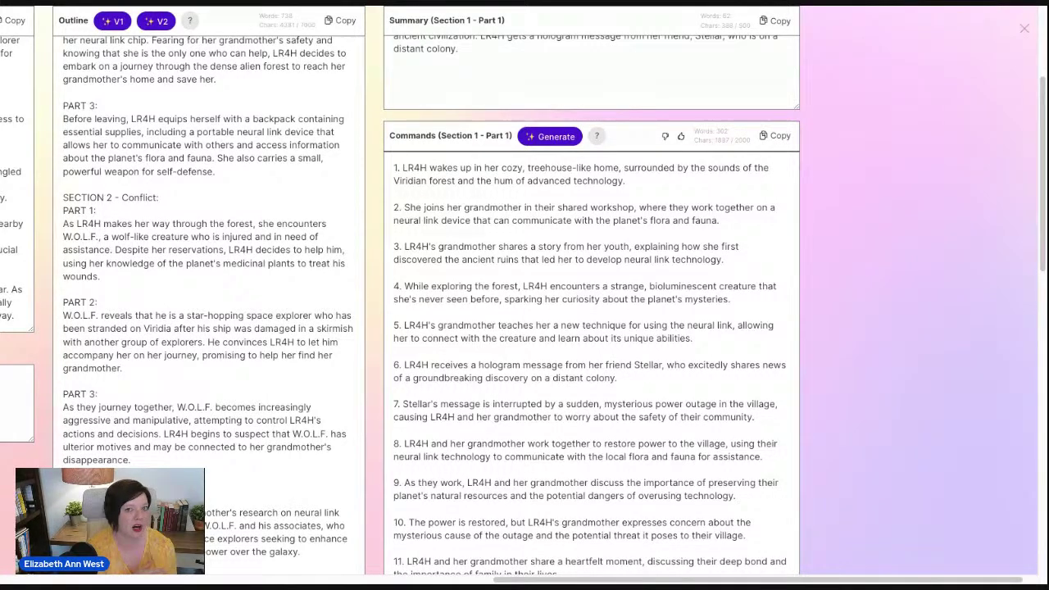
# Read through the twelve generated commands for Section 1 - Part 1 and compare them with the scene summary
pyautogui.scroll(-2, 647, 394)
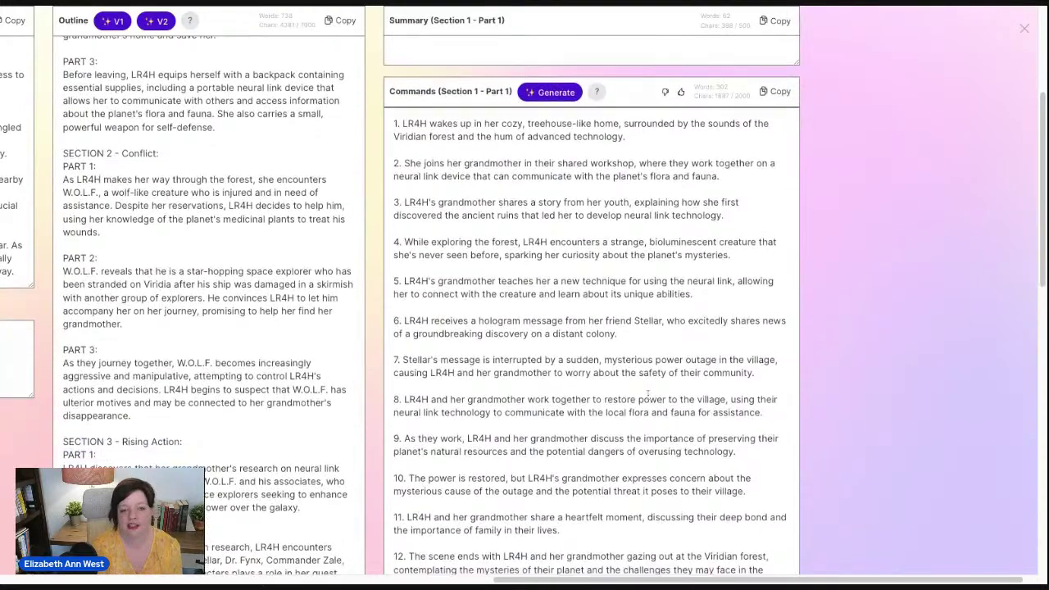
pyautogui.scroll(5, 647, 394)
pyautogui.scroll(1, 517, 174)
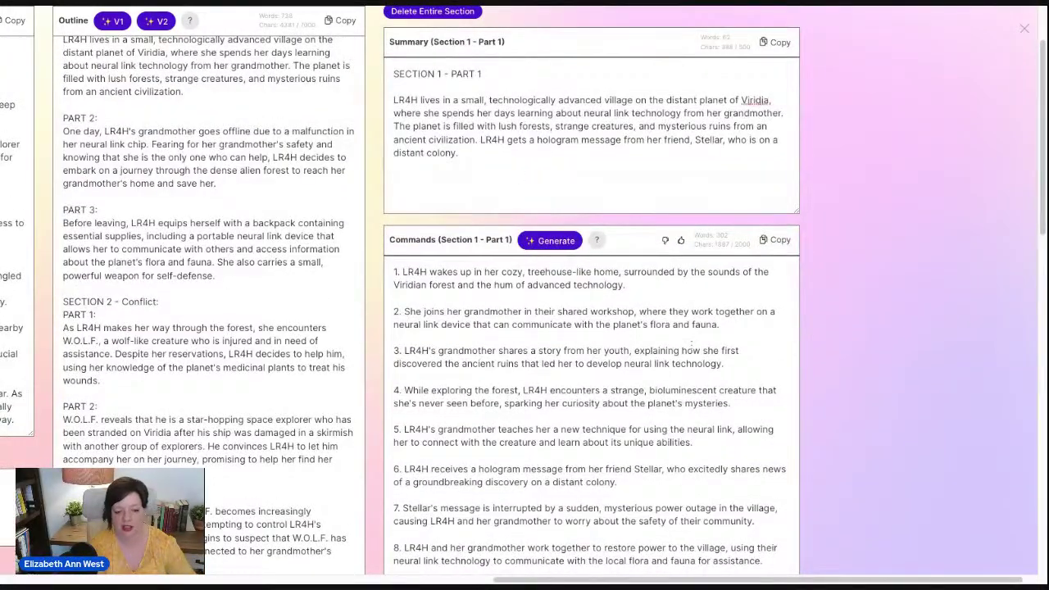
pyautogui.scroll(-5, 518, 174)
pyautogui.scroll(2, 525, 303)
pyautogui.scroll(-1, 525, 295)
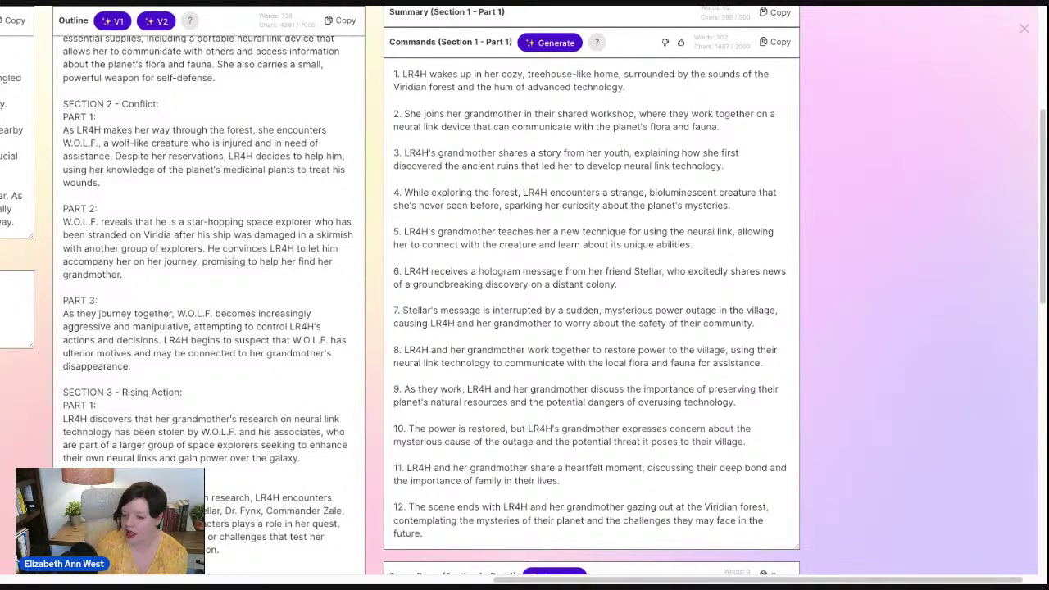
pyautogui.scroll(1, 729, 366)
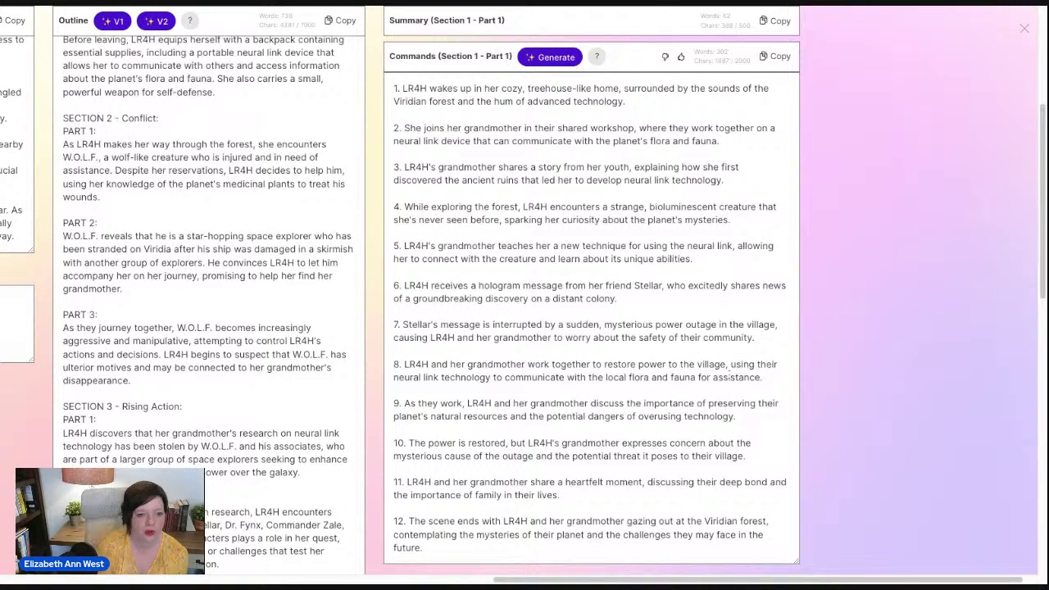
pyautogui.scroll(4, 729, 375)
pyautogui.scroll(-3, 729, 374)
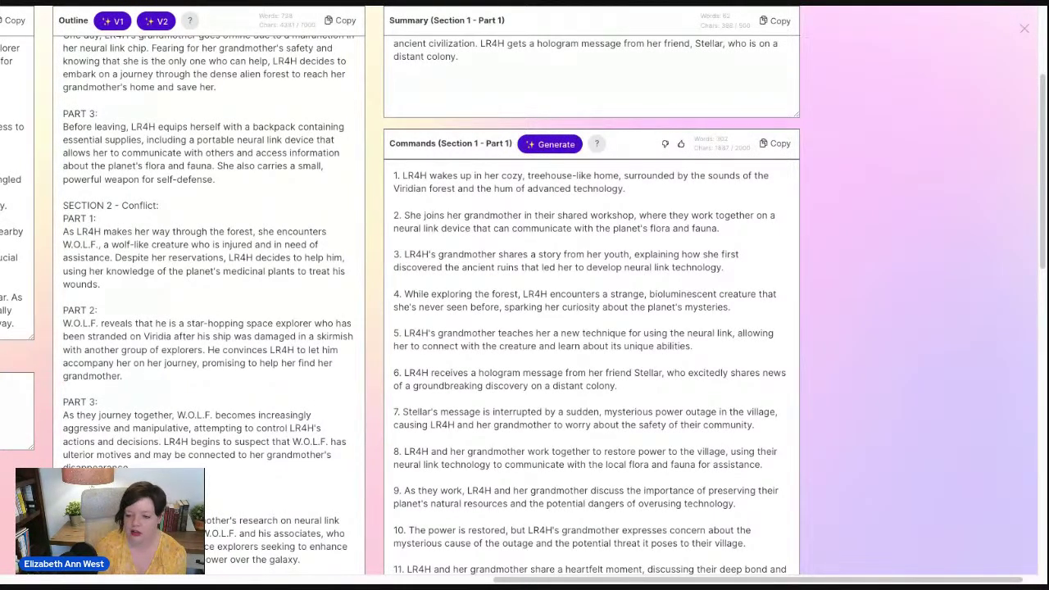
# Remove "(Little Red Riding Hood)" and the leftover space from the LR4H entry in the character descriptions
pyautogui.hscroll(-5, 564, 582)
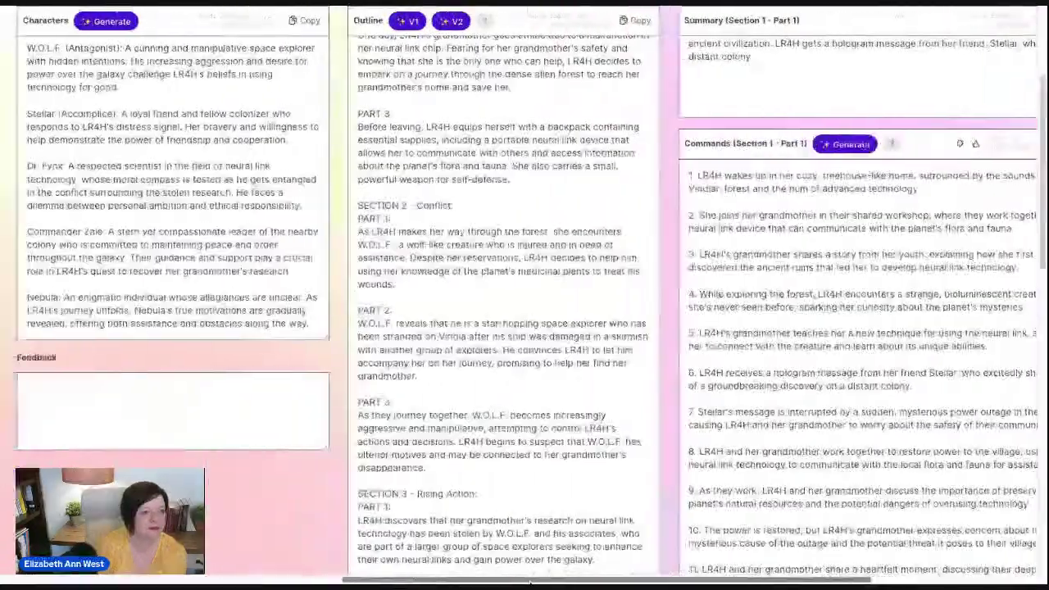
pyautogui.hscroll(-5, 529, 582)
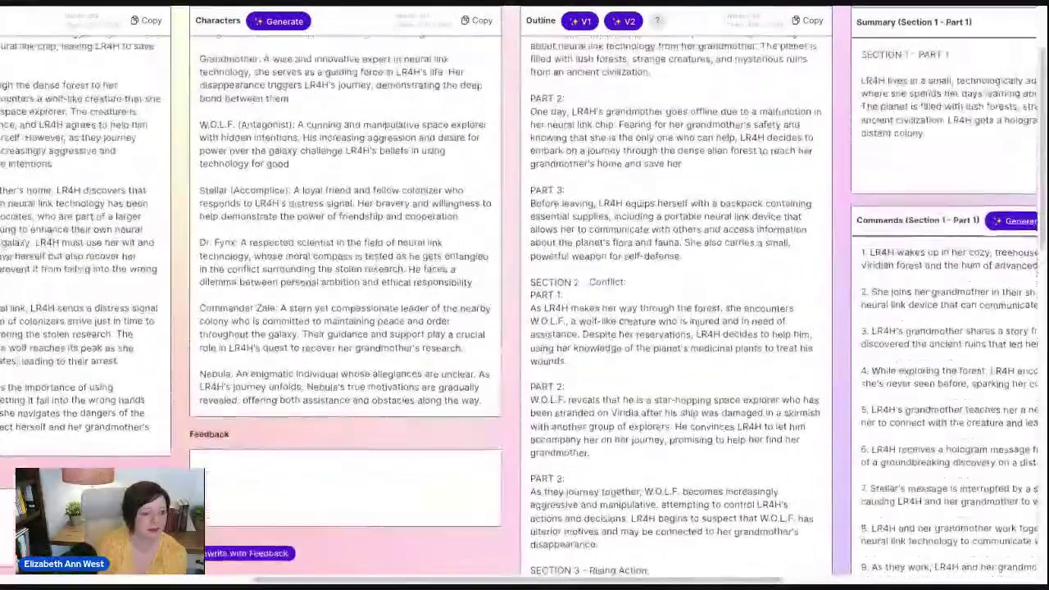
pyautogui.scroll(2, 529, 582)
pyautogui.moveTo(332, 107); pyautogui.dragTo(227, 108)
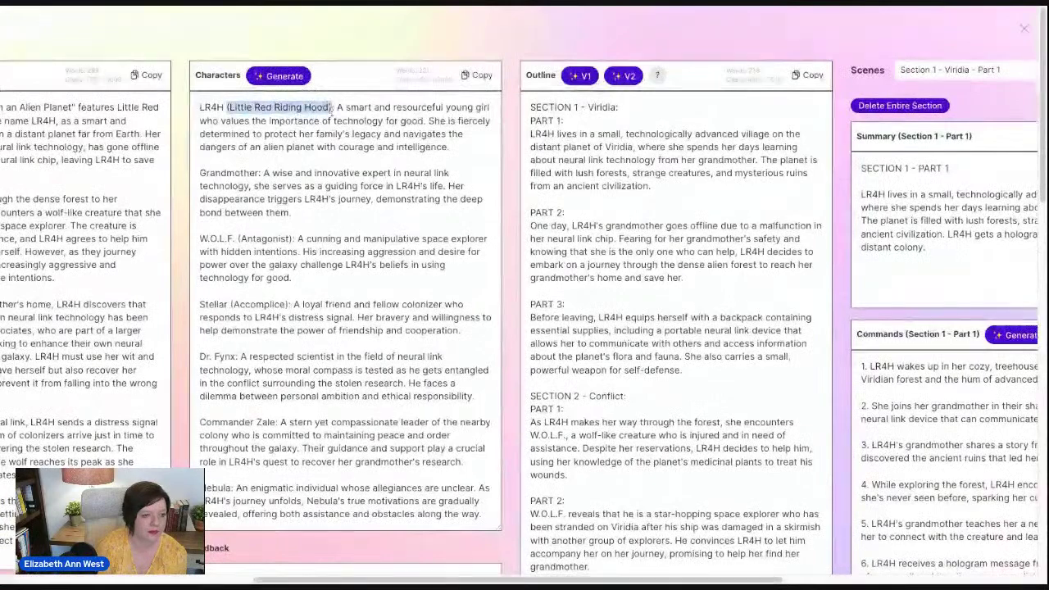
pyautogui.press('BackSpace')
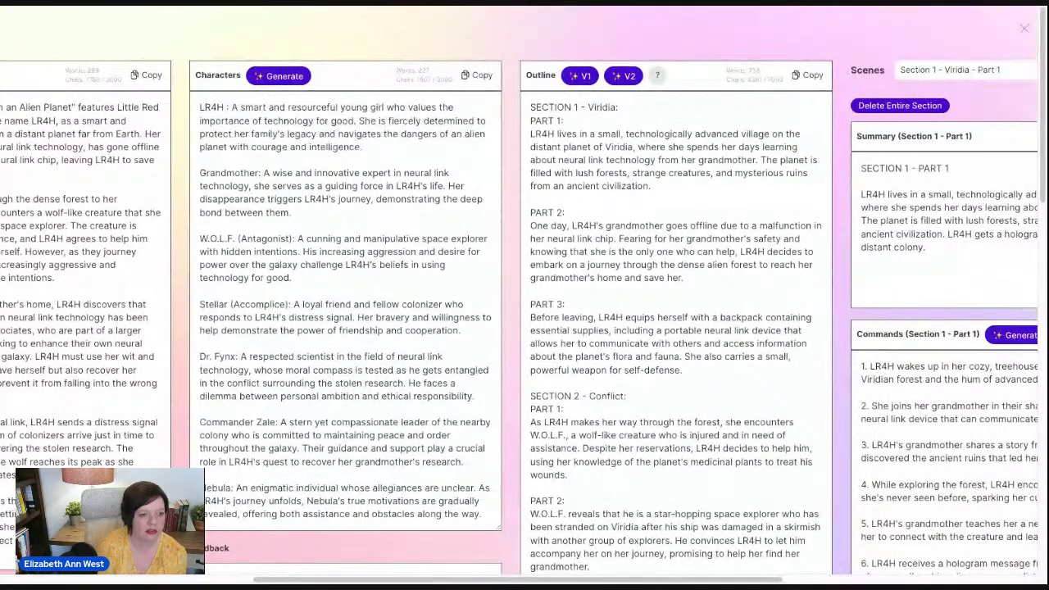
pyautogui.press('BackSpace')
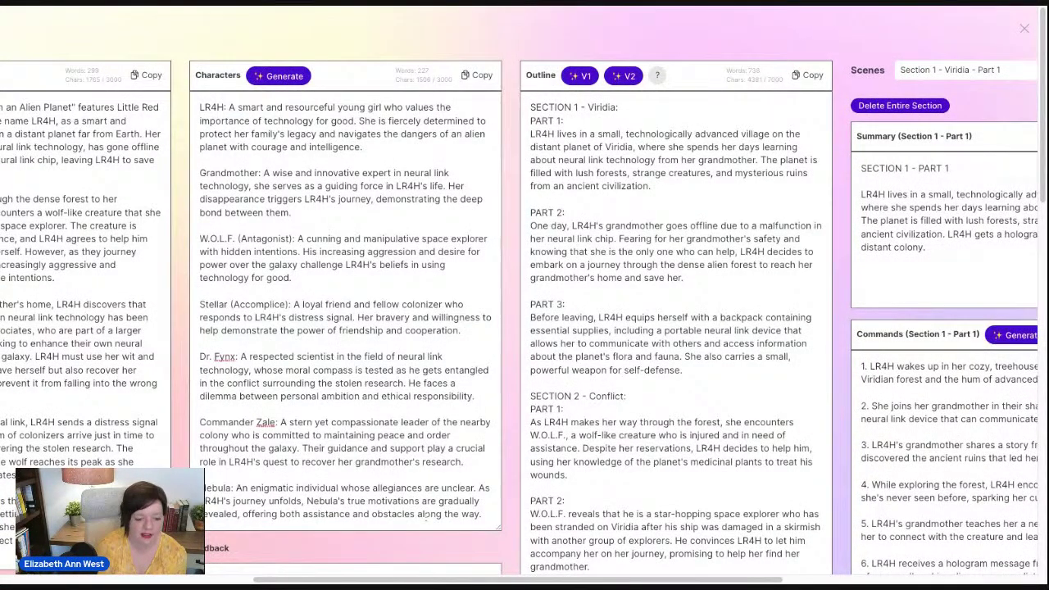
# Reread the Section 1 - Part 1 commands and check the help note on the required list format for commands
pyautogui.moveTo(312, 581); pyautogui.dragTo(512, 581)
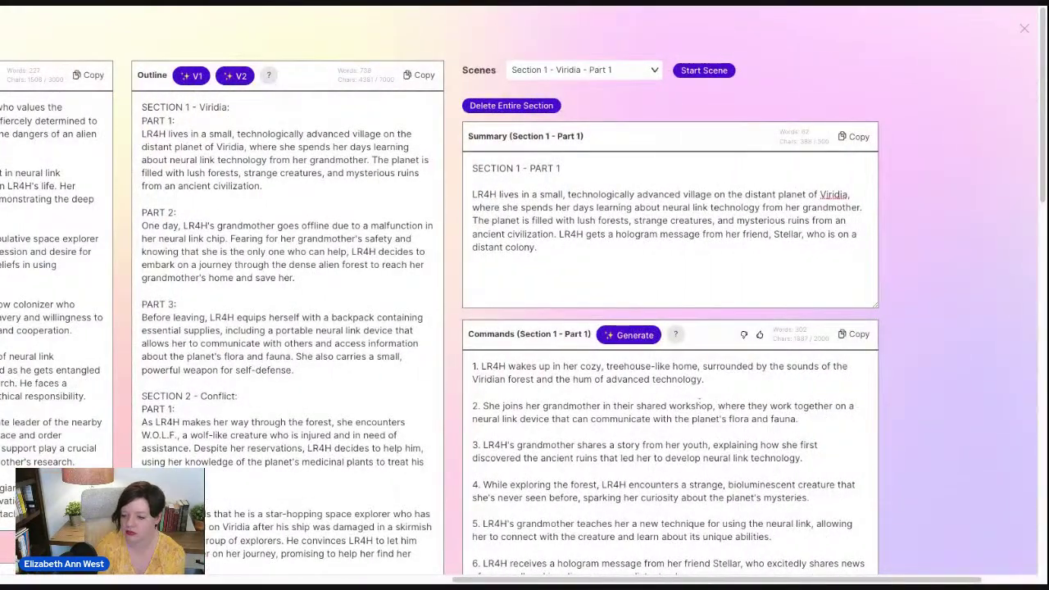
pyautogui.scroll(-2, 750, 410)
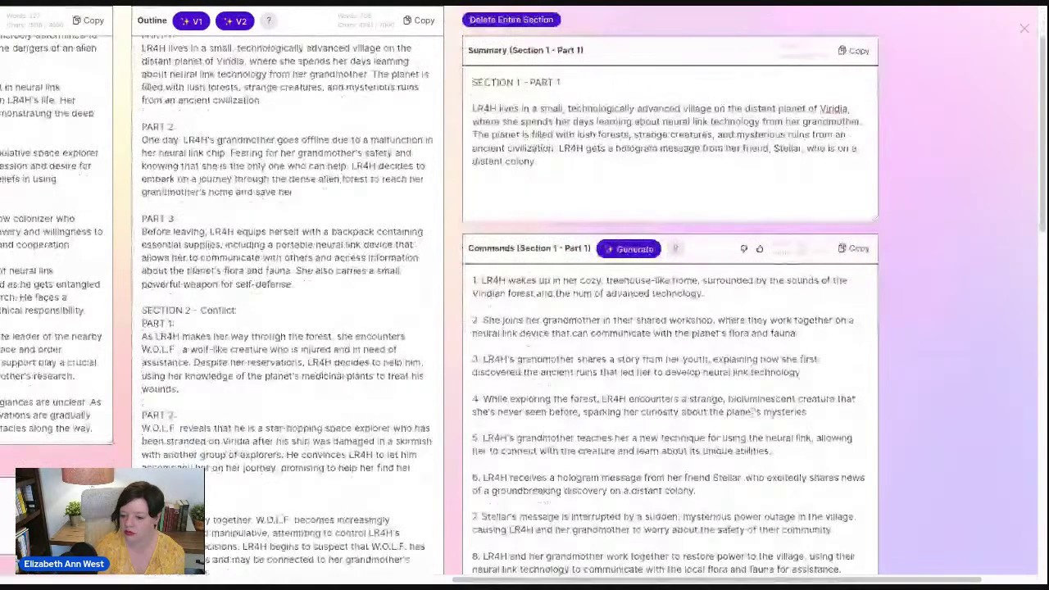
pyautogui.scroll(-4, 752, 421)
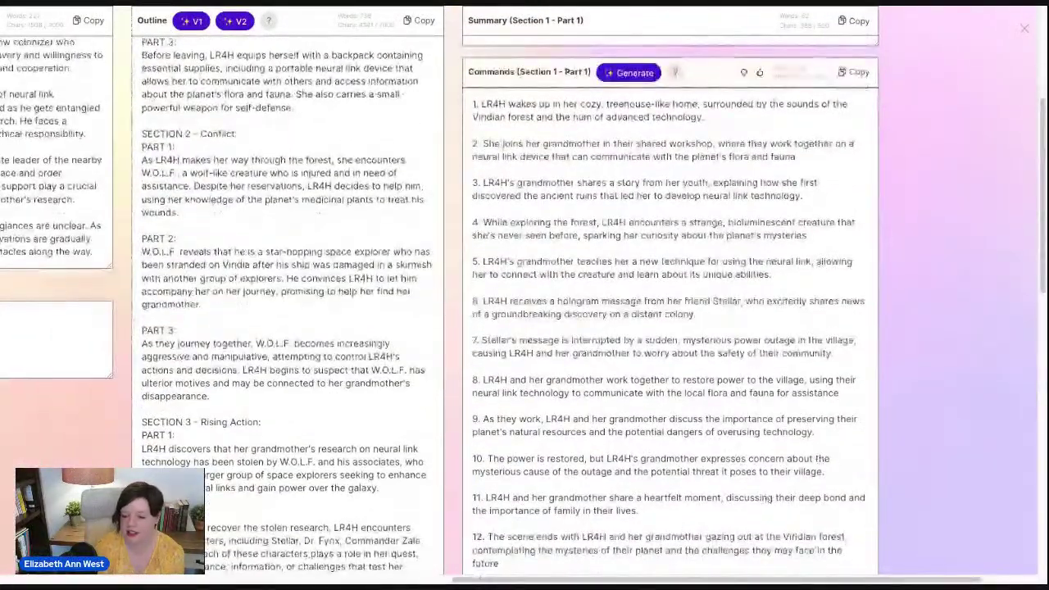
pyautogui.scroll(-1, 670, 328)
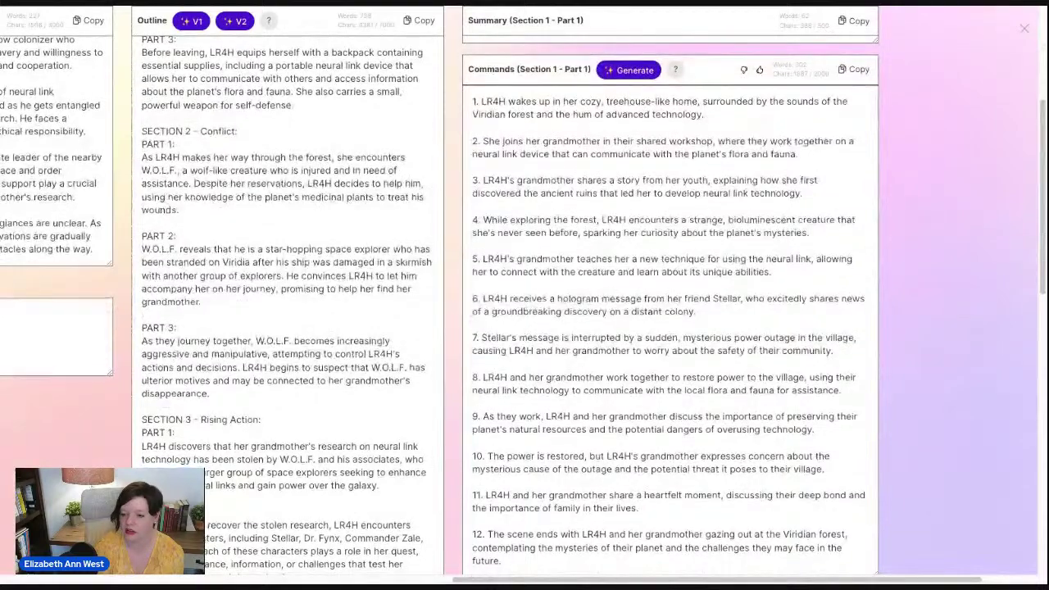
pyautogui.scroll(-2, 670, 327)
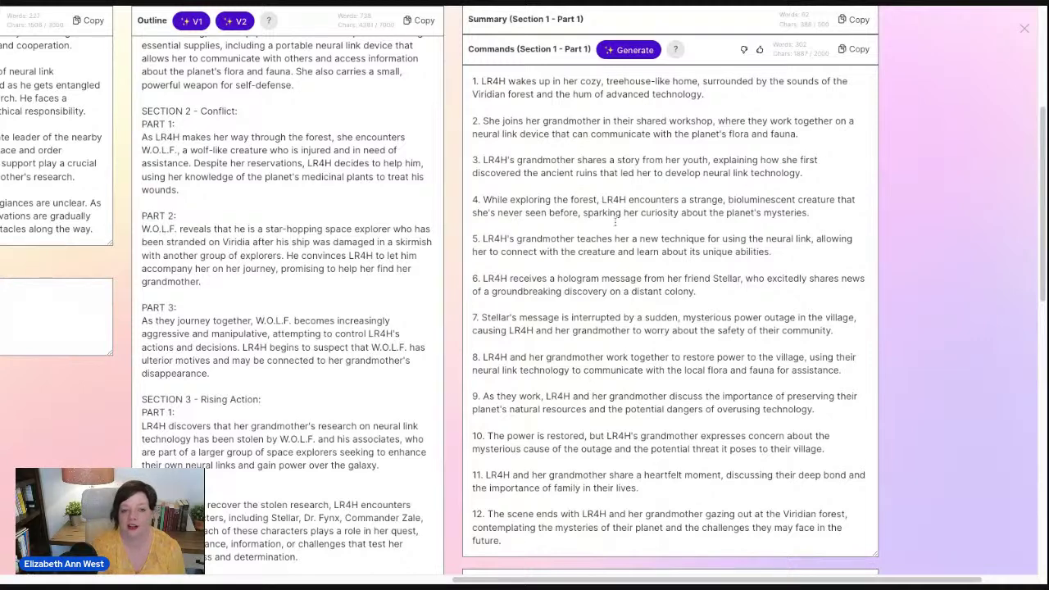
pyautogui.click(677, 50)
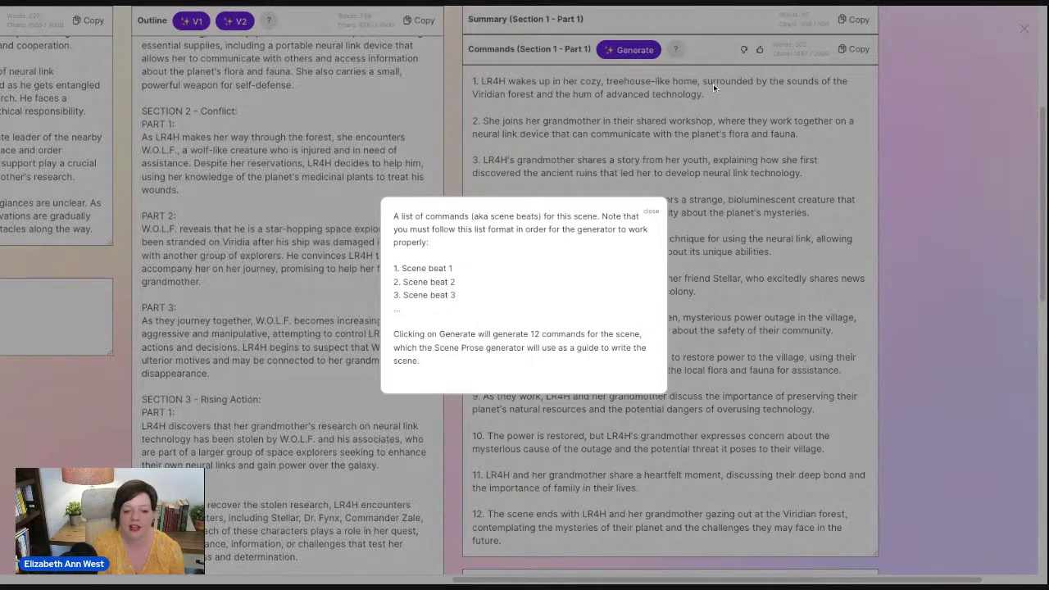
pyautogui.click(721, 113)
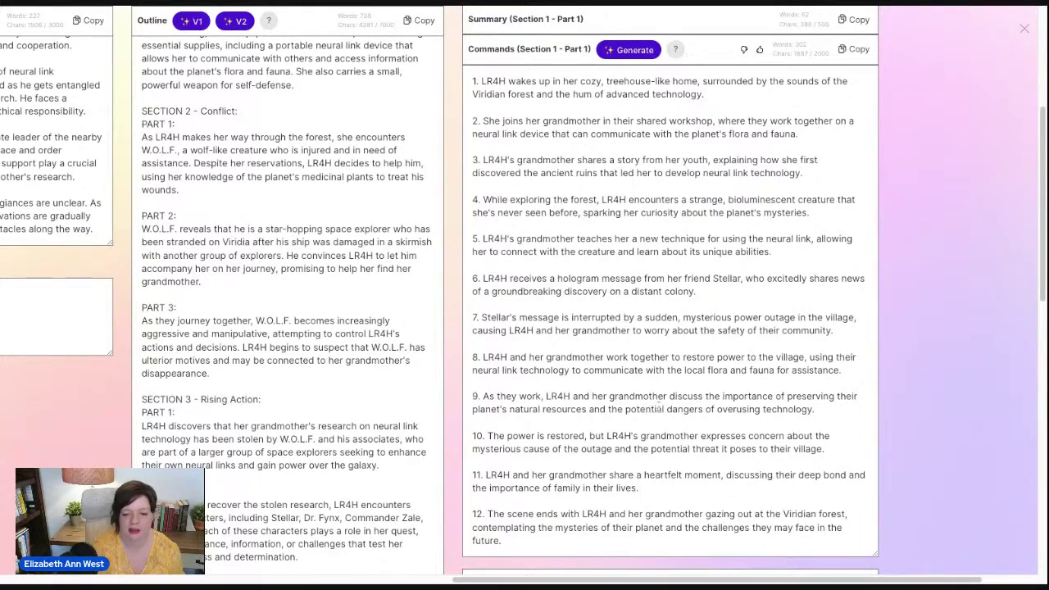
# Replace everything after "discuss" in command 9 with "that someone needs to go reset the main breaker on the"
pyautogui.click(834, 408)
pyautogui.hotkey('shift', 'Left')
pyautogui.hotkey('shift', 'Left')
pyautogui.hotkey('shift', 'Left')
pyautogui.hotkey('shift', 'Left')
pyautogui.hotkey('shift', 'Left')
pyautogui.hotkey('shift', 'Left')
pyautogui.hotkey('shift', 'Left')
pyautogui.hotkey('shift', 'Left')
pyautogui.hotkey('shift', 'Left')
pyautogui.hotkey('shift', 'Left')
pyautogui.hotkey('shift', 'Left')
pyautogui.hotkey('shift', 'Left')
pyautogui.hotkey('shift', 'Left')
pyautogui.hotkey('shift', 'Left')
pyautogui.hotkey('shift', 'Left')
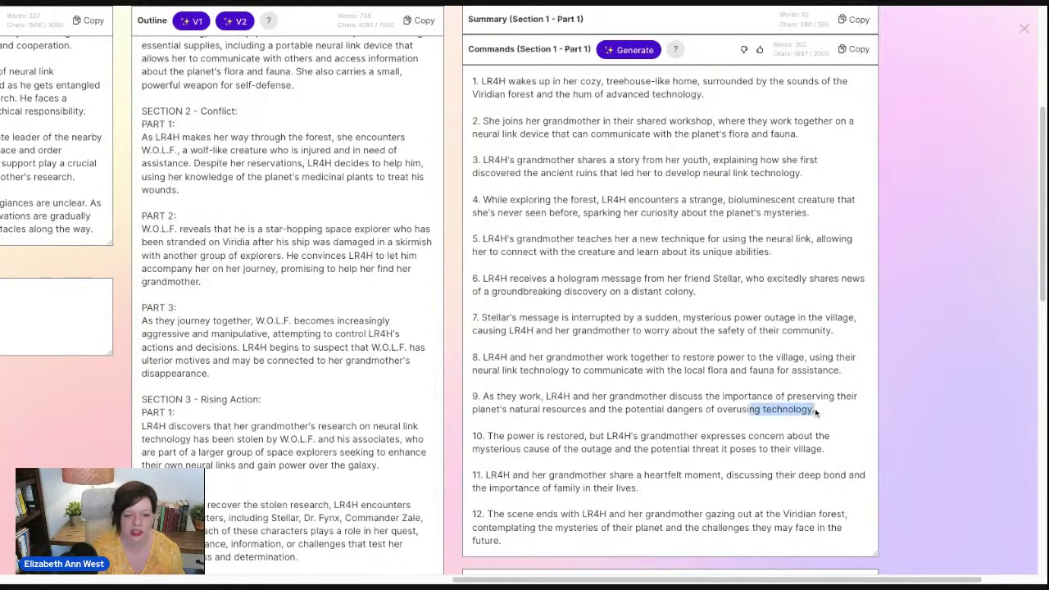
pyautogui.hotkey('shift', 'Left')
pyautogui.hotkey('shift', 'Left')
pyautogui.hotkey('shift', 'Left')
pyautogui.hotkey('shift', 'Left')
pyautogui.hotkey('shift', 'Left')
pyautogui.hotkey('shift', 'Left')
pyautogui.hotkey('shift', 'Left')
pyautogui.hotkey('shift', 'Left')
pyautogui.hotkey('shift', 'Left')
pyautogui.hotkey('shift', 'Left')
pyautogui.hotkey('shift', 'Left')
pyautogui.hotkey('shift', 'Left')
pyautogui.hotkey('shift', 'Left')
pyautogui.hotkey('shift', 'Left')
pyautogui.hotkey('shift', 'Left')
pyautogui.hotkey('shift', 'Left')
pyautogui.hotkey('shift', 'Left')
pyautogui.hotkey('shift', 'Left')
pyautogui.hotkey('shift', 'Left')
pyautogui.hotkey('shift', 'Left')
pyautogui.hotkey('shift', 'Left')
pyautogui.hotkey('shift', 'Left')
pyautogui.hotkey('shift', 'Left')
pyautogui.hotkey('shift', 'Left')
pyautogui.hotkey('shift', 'Right')
pyautogui.hotkey('shift', 'Right')
pyautogui.hotkey('shift', 'Right')
pyautogui.hotkey('shift', 'Right')
pyautogui.hotkey('shift', 'Right')
pyautogui.hotkey('shift', 'Right')
pyautogui.hotkey('shift', 'Right')
pyautogui.hotkey('shift', 'Right')
pyautogui.hotkey('shift', 'Right')
pyautogui.hotkey('shift', 'Right')
pyautogui.hotkey('shift', 'Up')
pyautogui.hotkey('shift', 'Right')
pyautogui.hotkey('shift', 'Right')
pyautogui.hotkey('shift', 'Left')
pyautogui.hotkey('shift', 'Left')
pyautogui.hotkey('shift', 'Left')
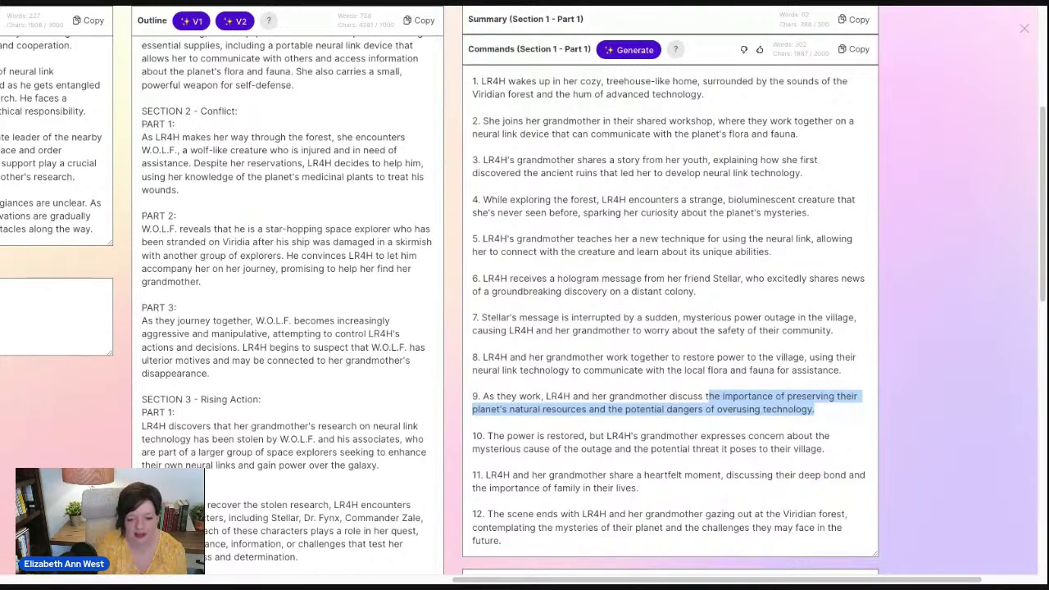
pyautogui.write('that someone n')
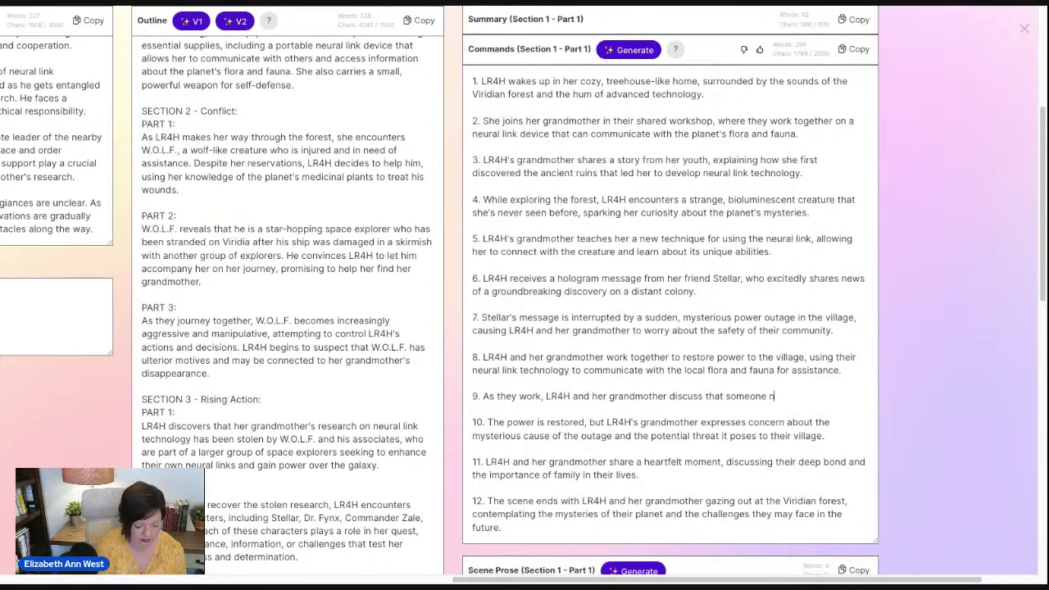
pyautogui.write('eeds to go r')
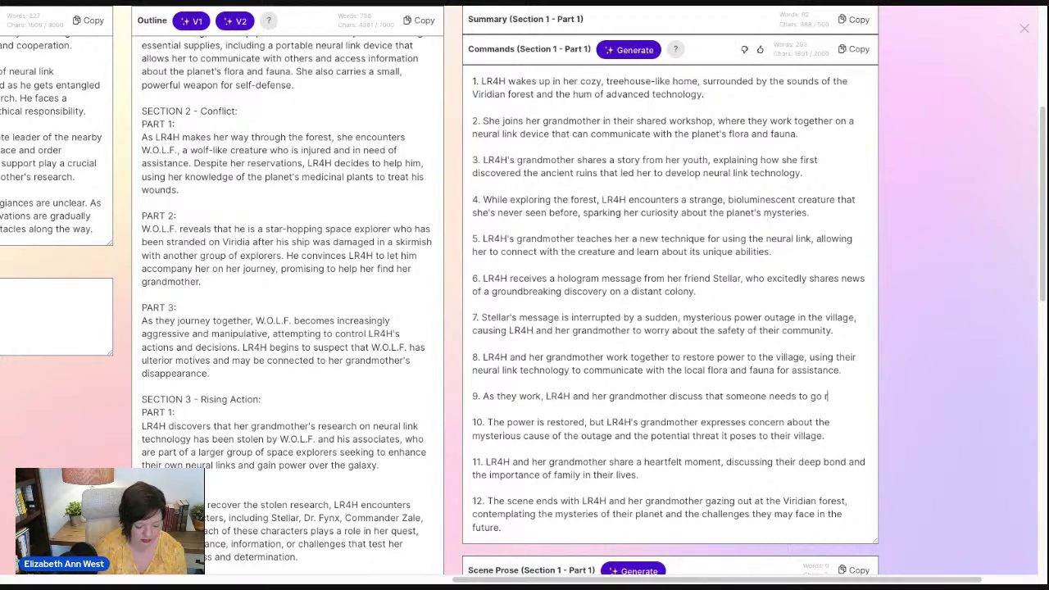
pyautogui.write('eset the')
pyautogui.write('ain')
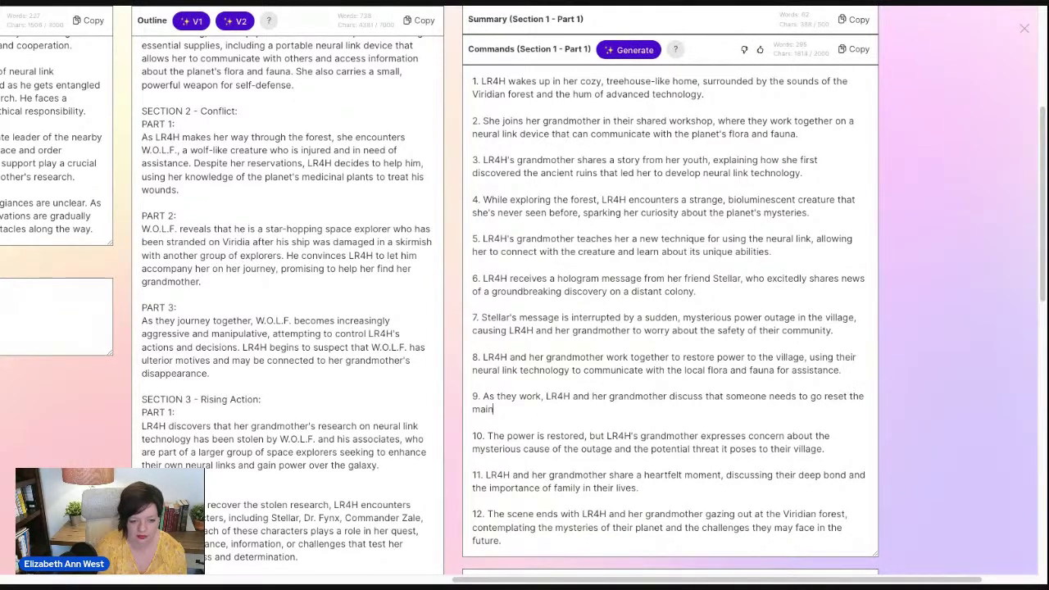
pyautogui.write(' breaker on the')
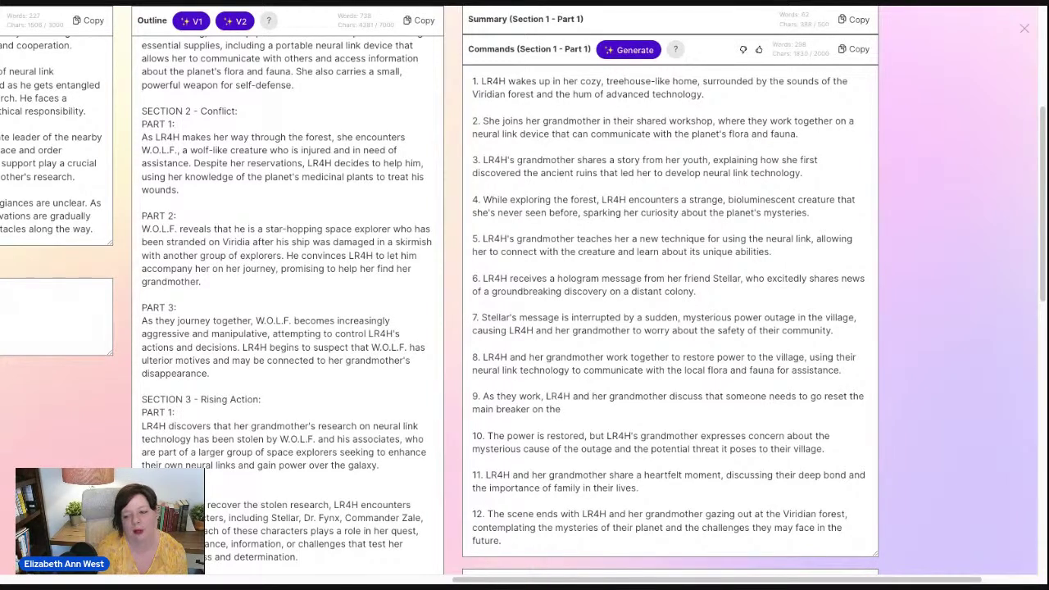
# Change "breaker on the" at the end of command 9 to "substation on the other side of the forest."
pyautogui.press('BackSpace')
pyautogui.press('BackSpace')
pyautogui.press('BackSpace')
pyautogui.press('BackSpace')
pyautogui.press('BackSpace')
pyautogui.press('BackSpace')
pyautogui.press('BackSpace')
pyautogui.press('BackSpace')
pyautogui.press('BackSpace')
pyautogui.press('BackSpace')
pyautogui.press('BackSpace')
pyautogui.press('BackSpace')
pyautogui.press('BackSpace')
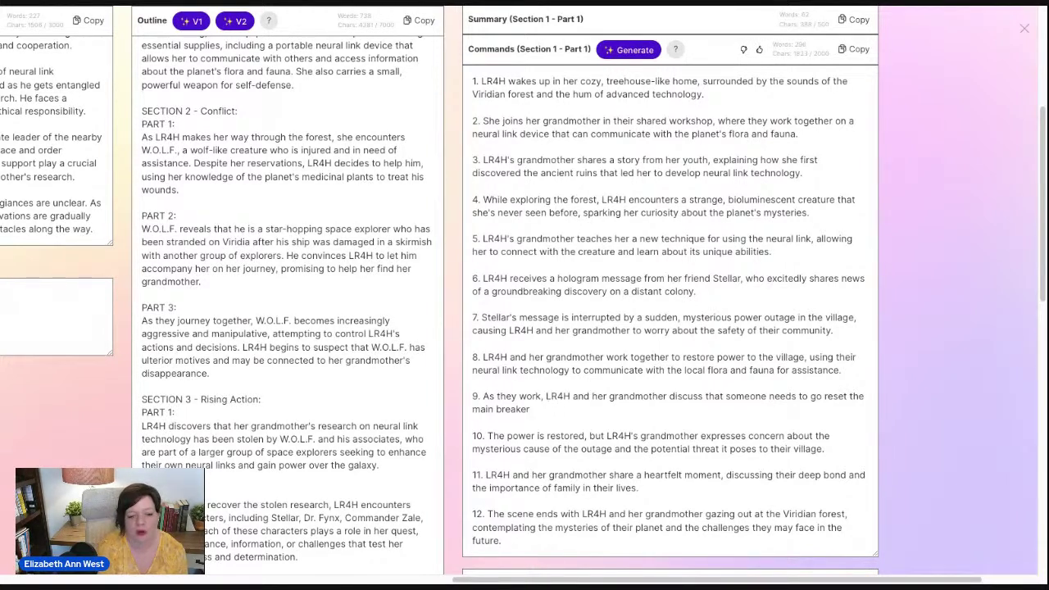
pyautogui.write('subs')
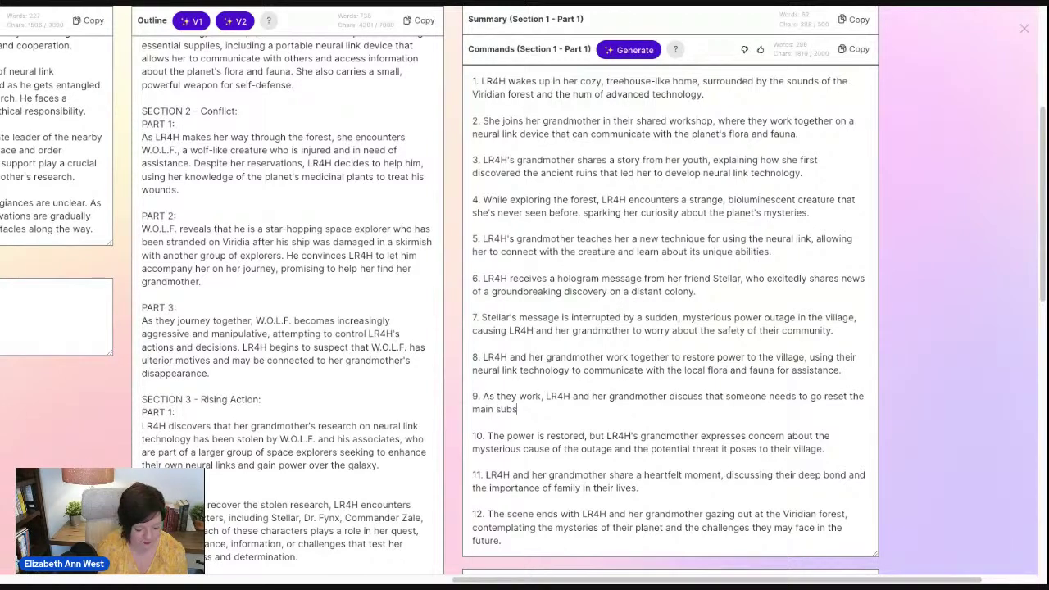
pyautogui.write('tation on the ot')
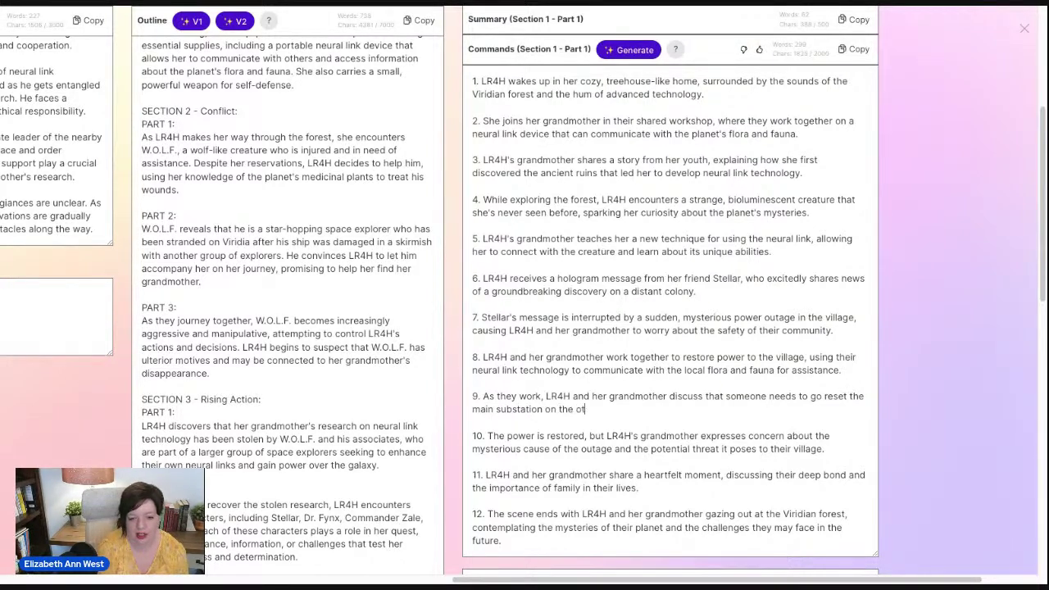
pyautogui.write('her side of the forest.')
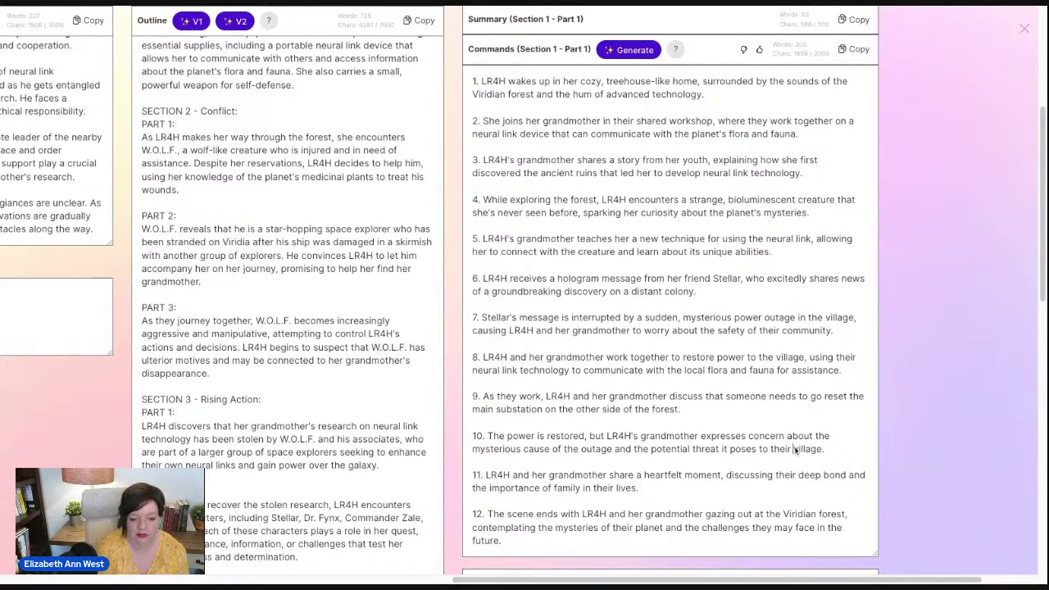
# Replace the sentence of command 10 with "LR4H volunteers"
pyautogui.click(811, 449)
pyautogui.moveTo(836, 447); pyautogui.dragTo(489, 437)
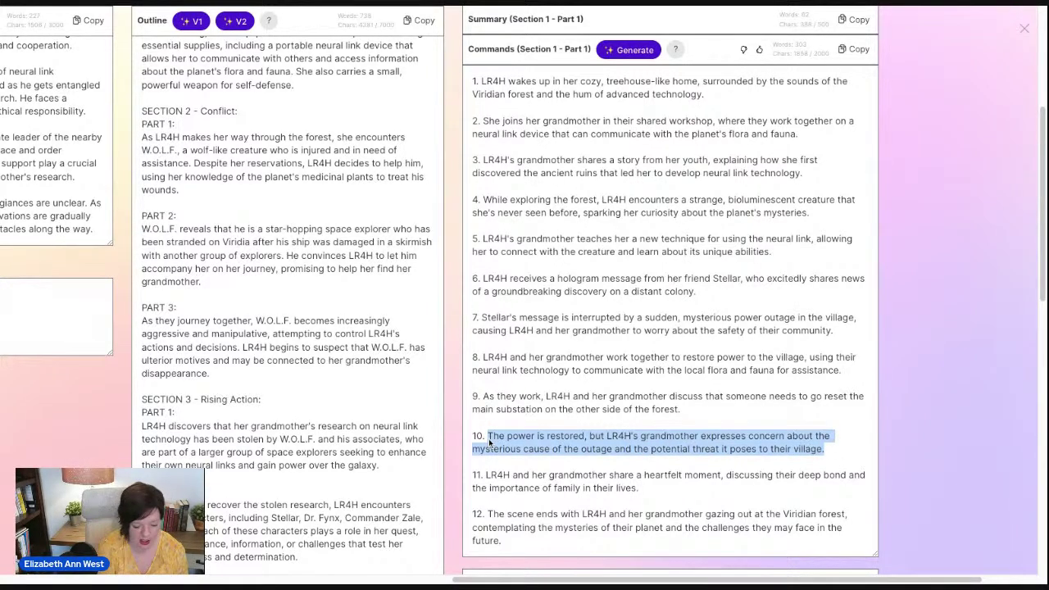
pyautogui.press('BackSpace')
pyautogui.write('LR')
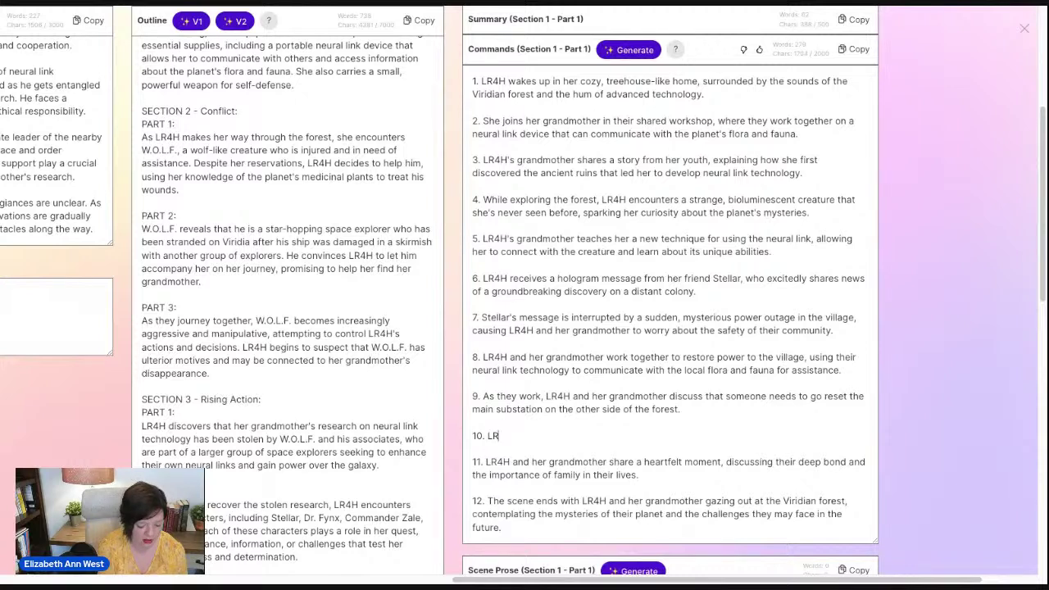
pyautogui.write('4H volunteers')
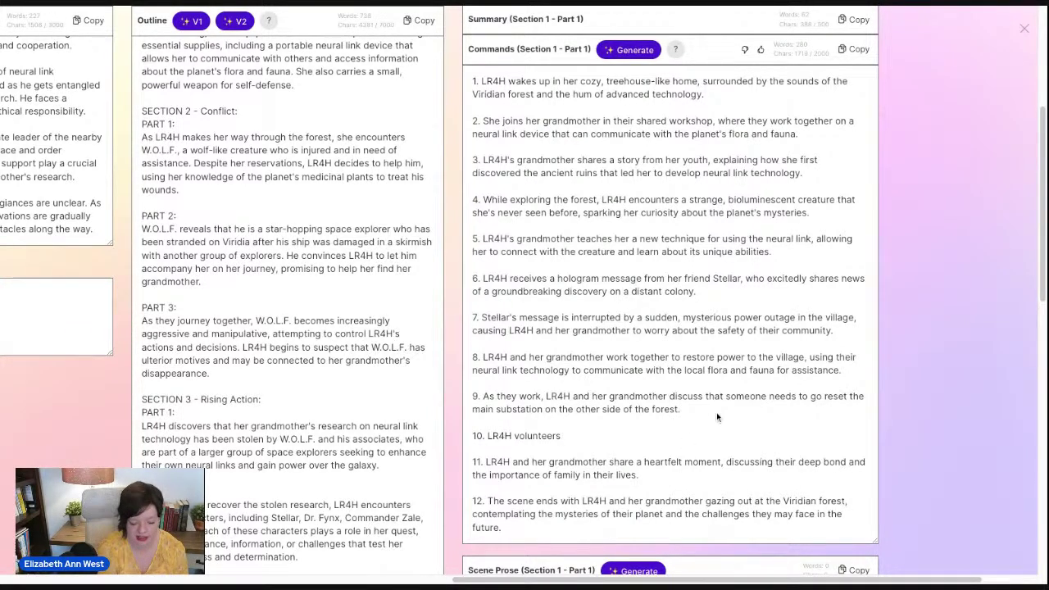
# Append "LR4H volunteers, but her grandmother says no, she's too young." to command 9
pyautogui.write('LR4')
pyautogui.write('H')
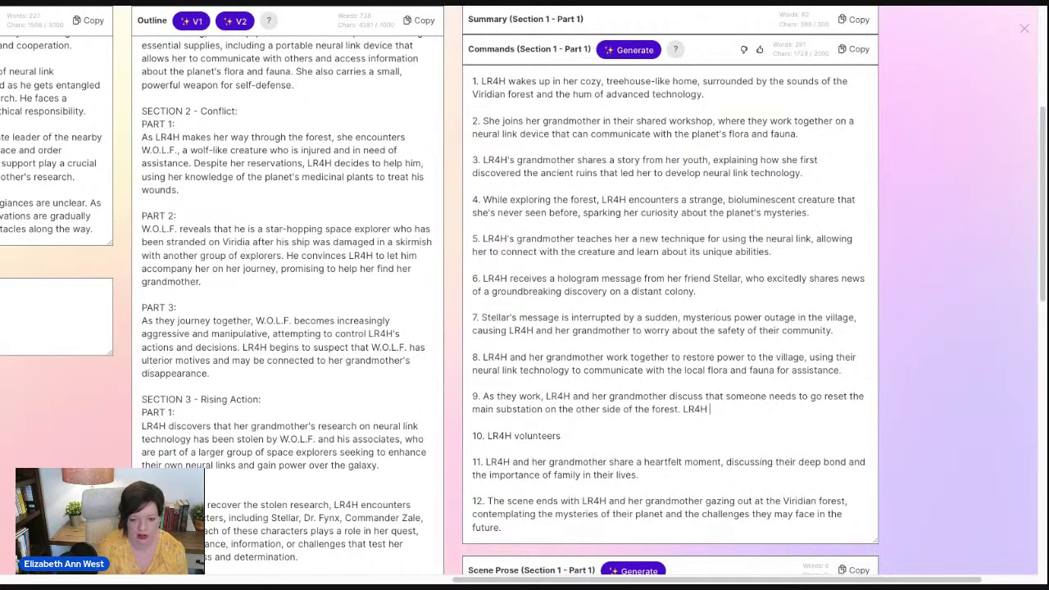
pyautogui.write(' volunteers, but her g')
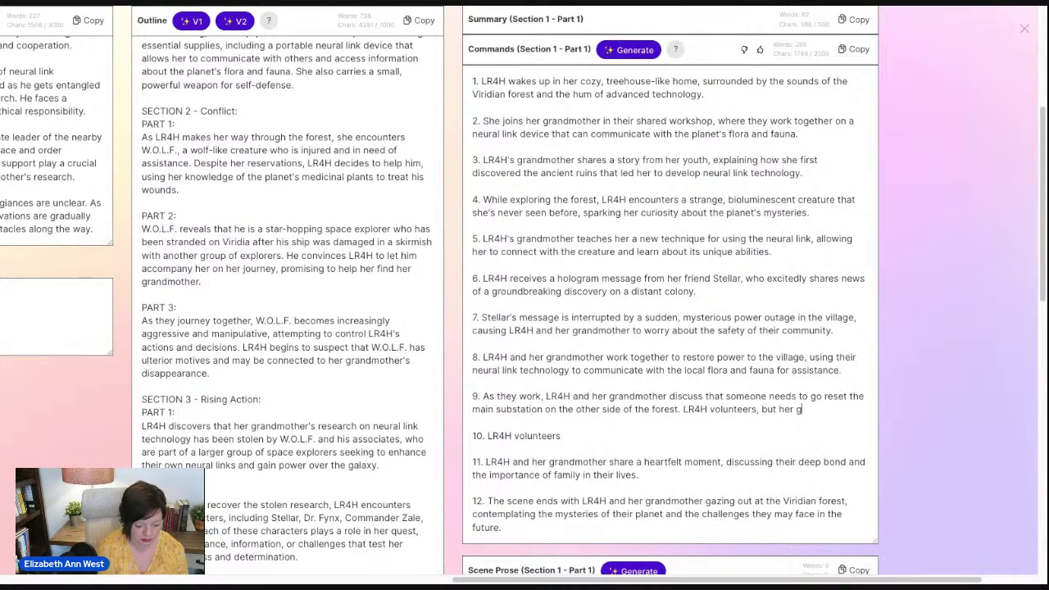
pyautogui.write('randmother says')
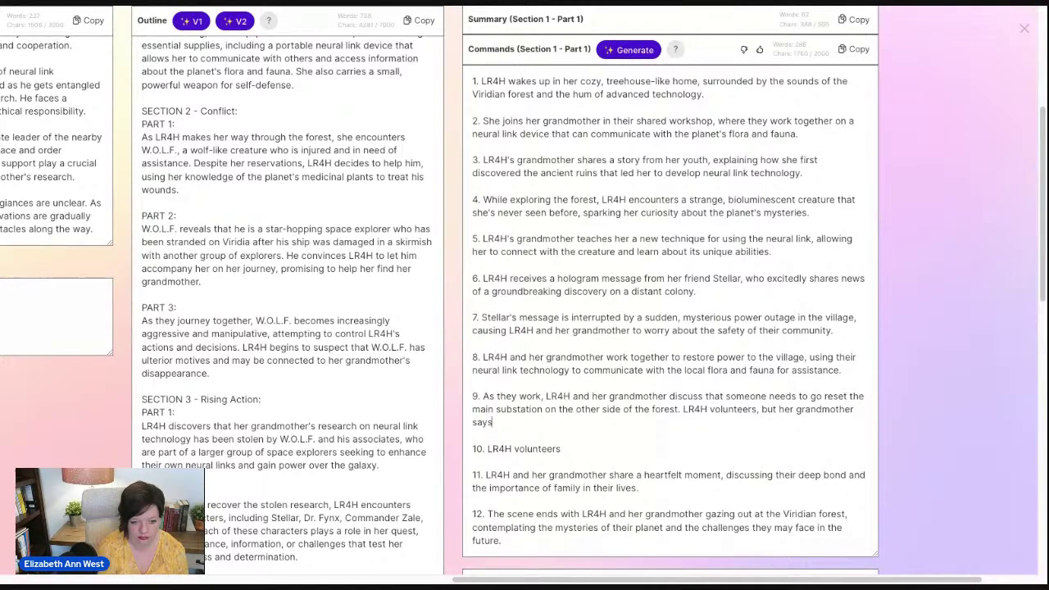
pyautogui.write(" no, she's too you8ng")
pyautogui.press('BackSpace')
pyautogui.press('BackSpace')
pyautogui.write('ng.')
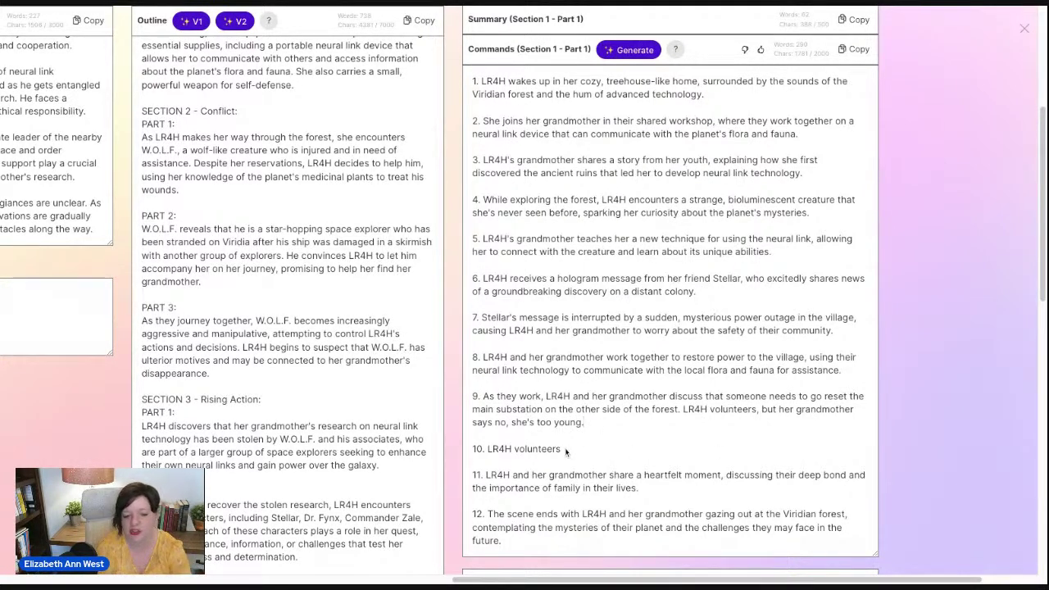
# Replace the text of command 10 with "Grandma preps to go read the system and reset the main substation."
pyautogui.moveTo(566, 452); pyautogui.dragTo(488, 450)
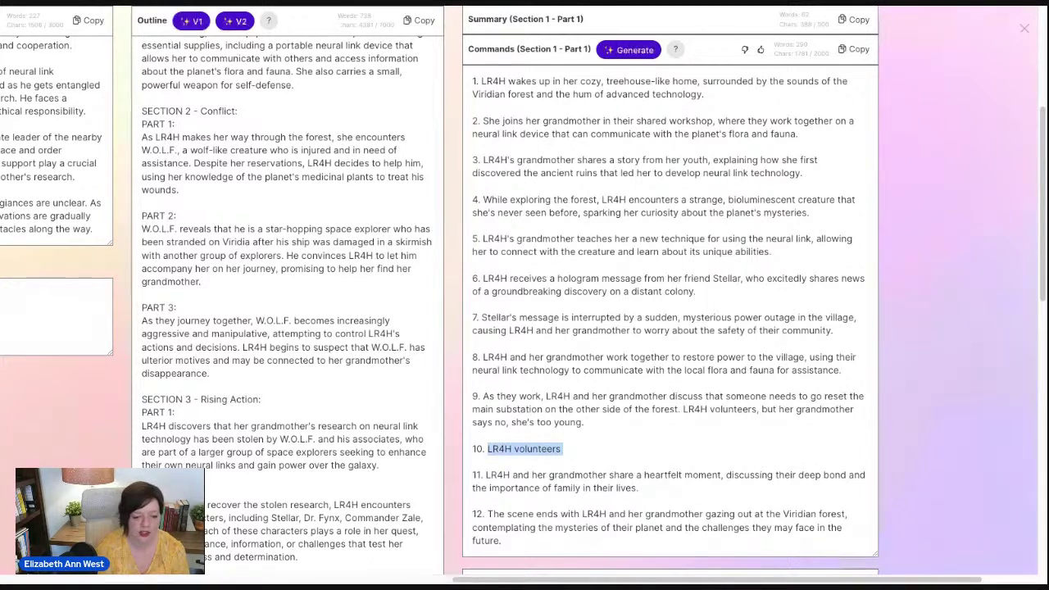
pyautogui.write('Grandma preps to go read the syste')
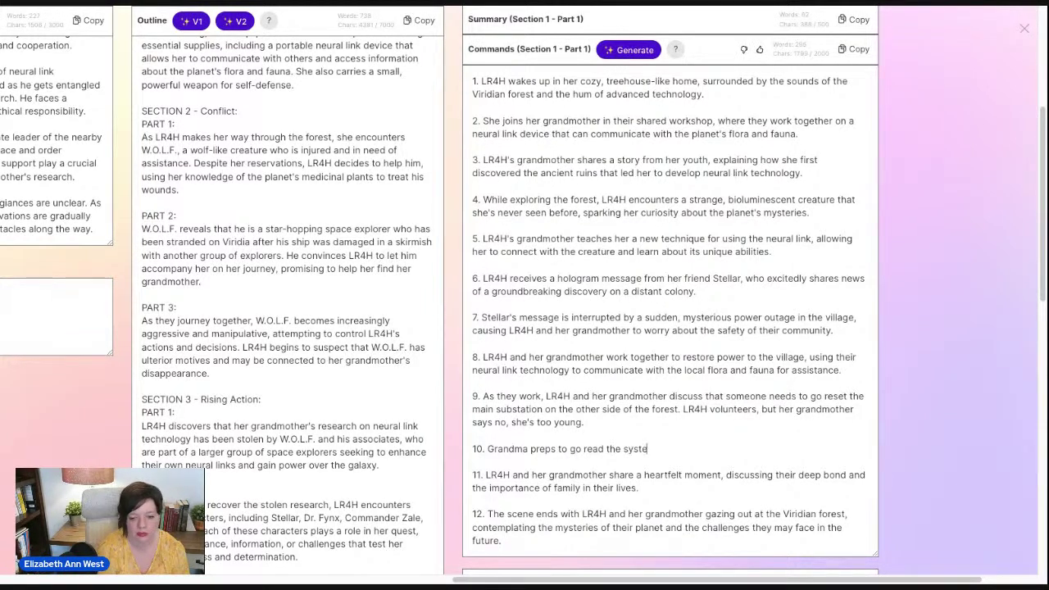
pyautogui.write('m and reset')
pyautogui.press('BackSpace')
pyautogui.write('et the main substation')
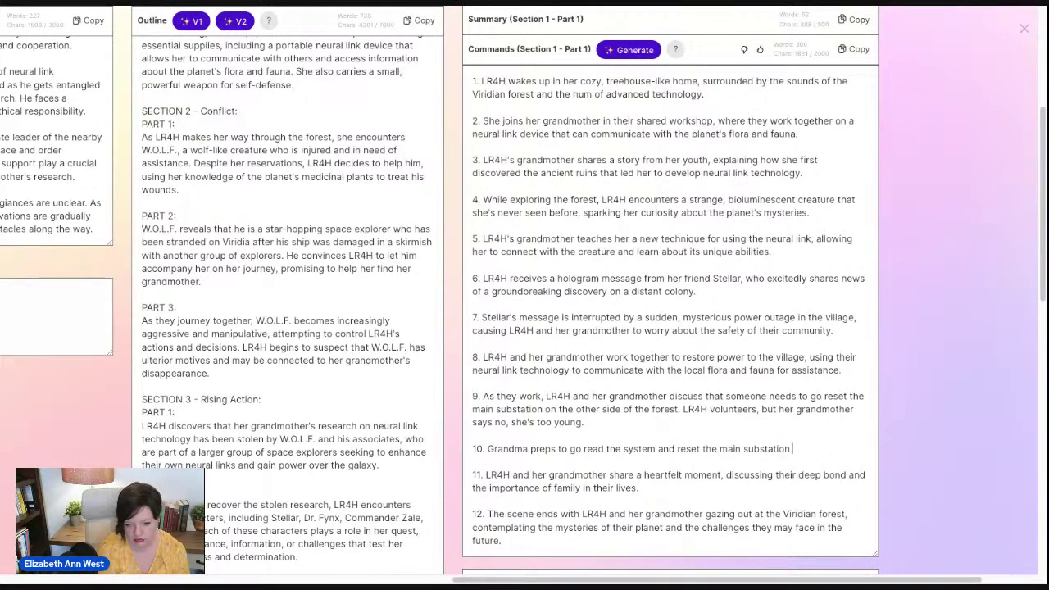
pyautogui.press('BackSpace')
pyautogui.write('.')
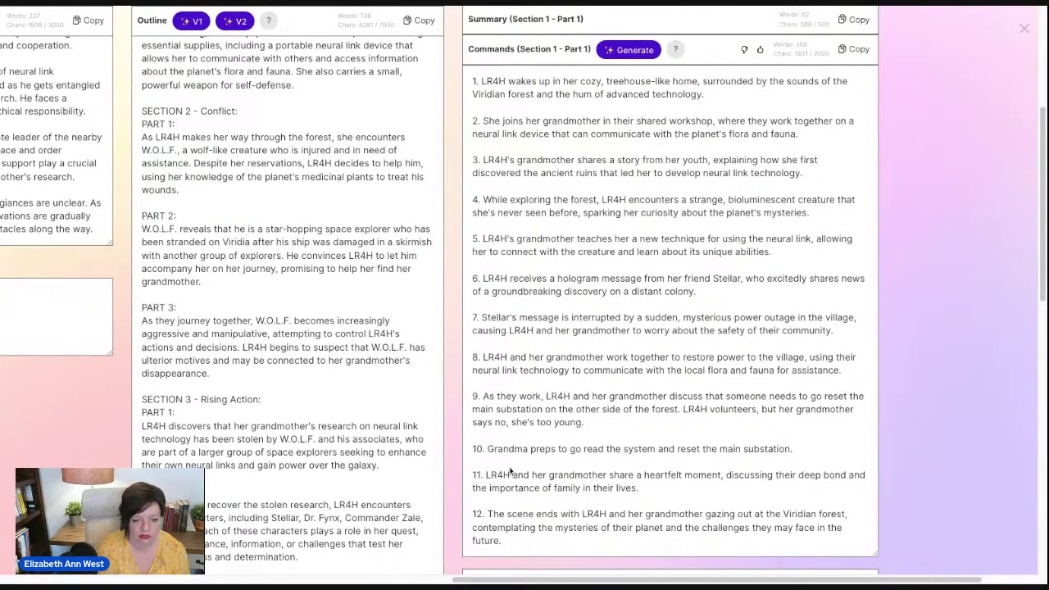
# Append "She promises LR4H that she will stay connected by neural link the whole time." to command 10
pyautogui.write(' She prom')
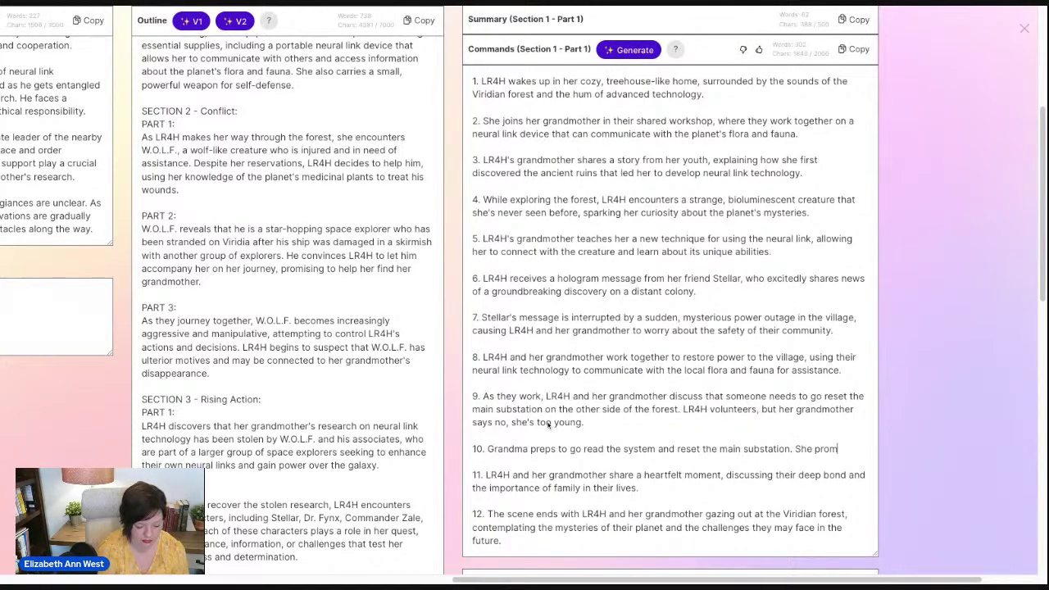
pyautogui.write('ises L')
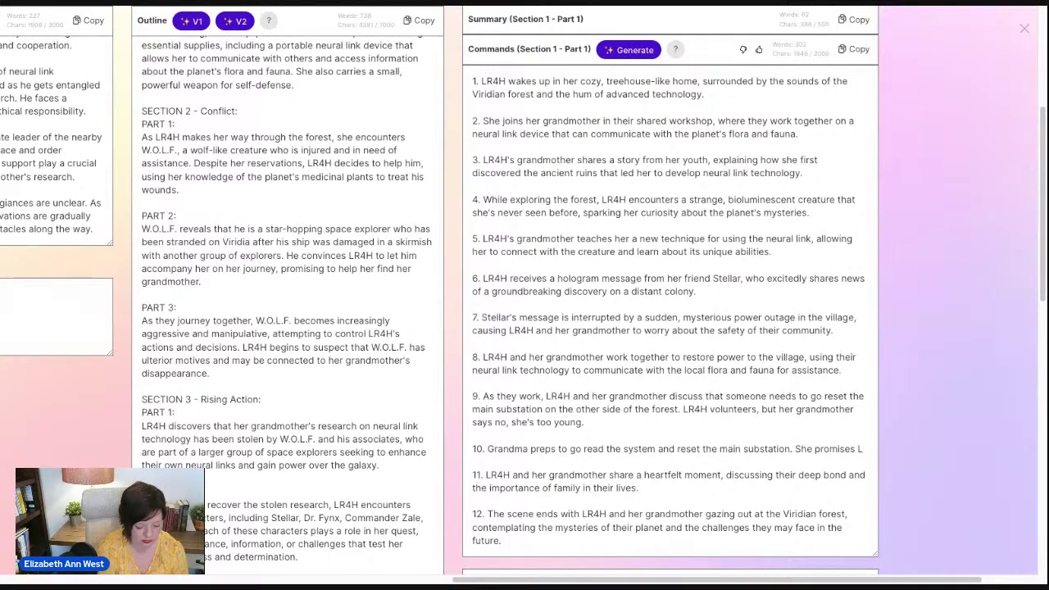
pyautogui.write('r')
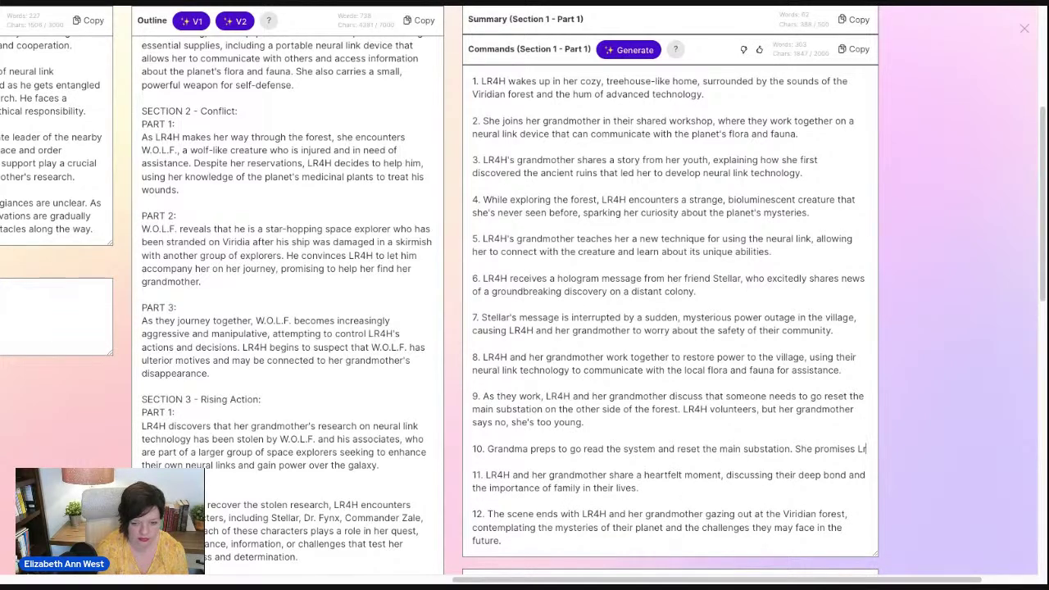
pyautogui.write('4H that she will sta')
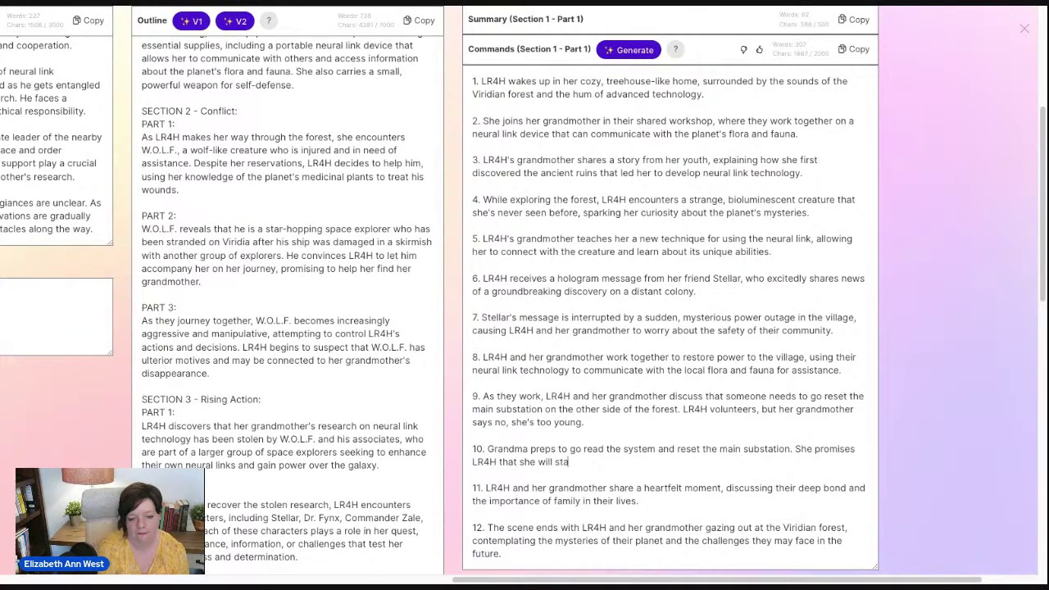
pyautogui.write('y connected by ne')
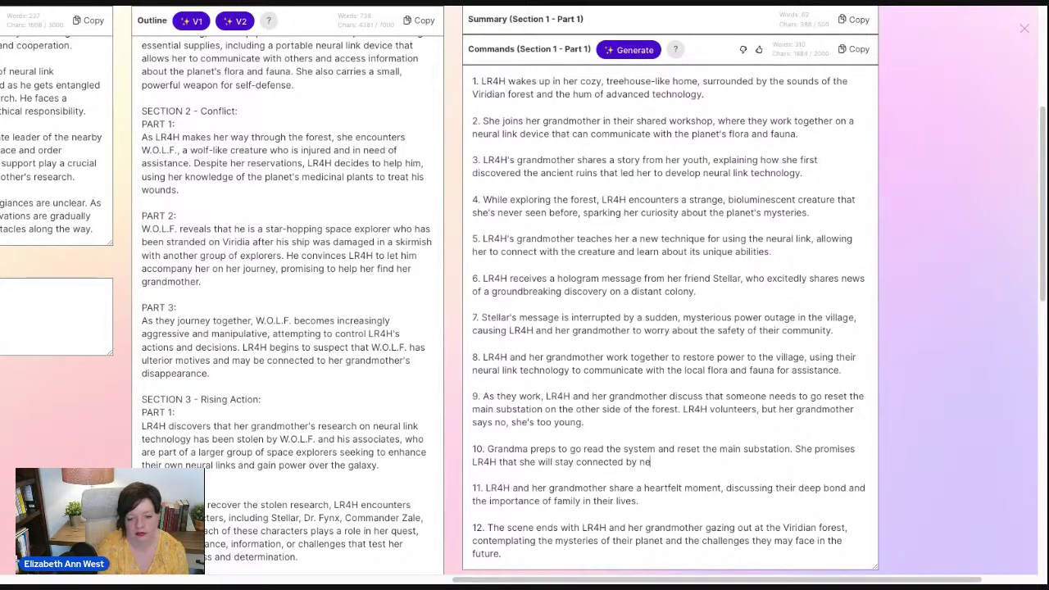
pyautogui.write('ural link the whole time.')
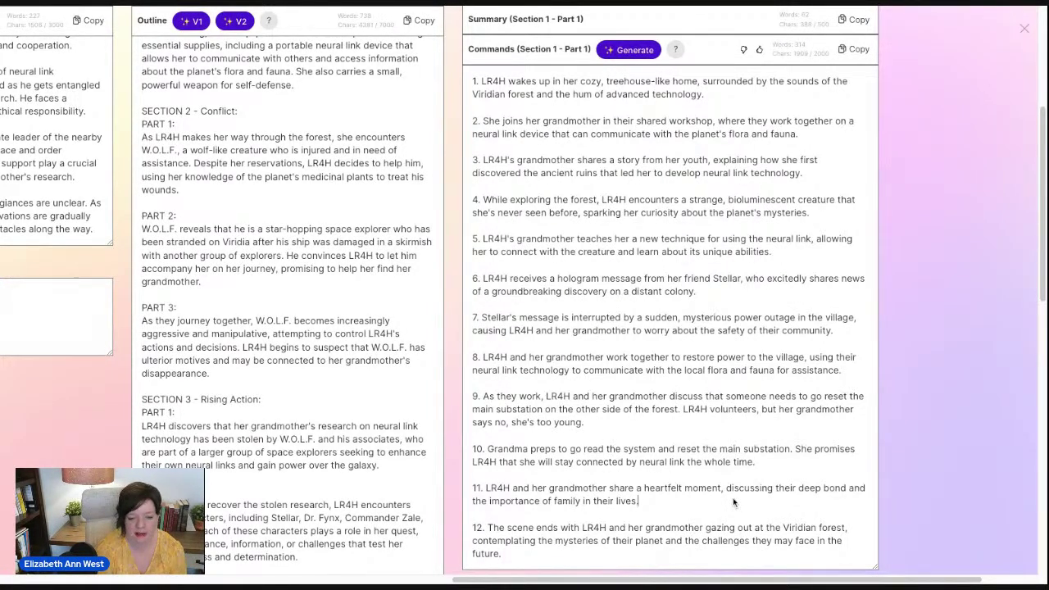
# Extend the end of command 11 with "as LR4H parents serve in a colony far away" in place of the period
pyautogui.press('BackSpace')
pyautogui.write('as LR4H ')
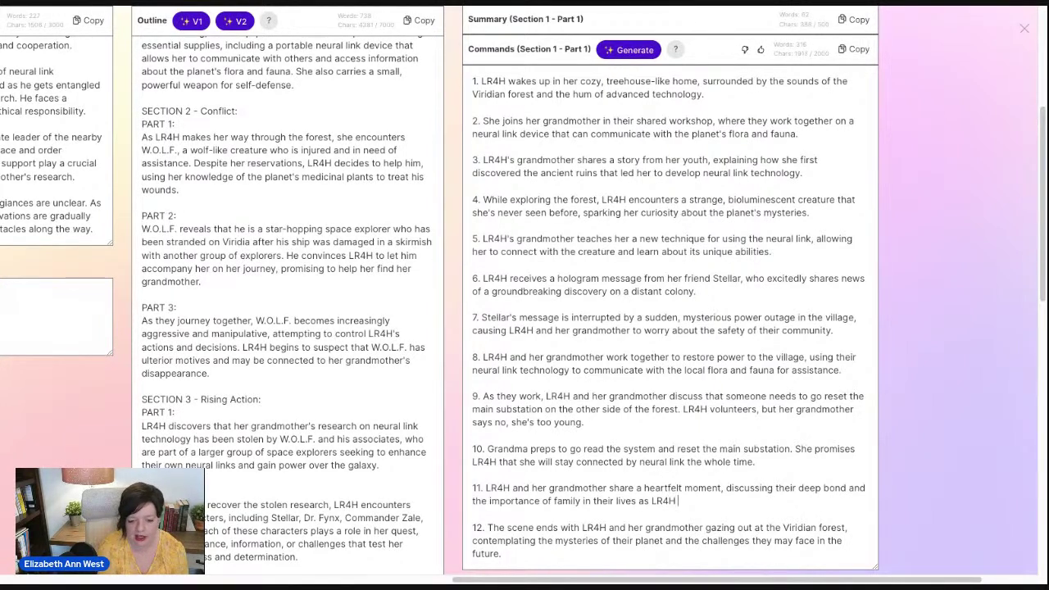
pyautogui.write('parents serve')
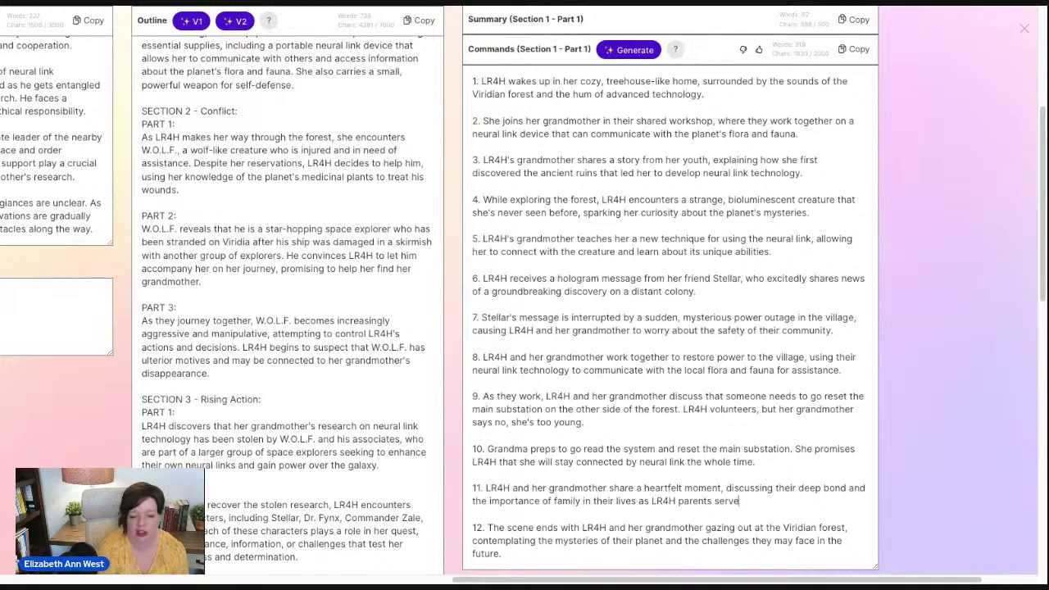
pyautogui.write(' in a colony')
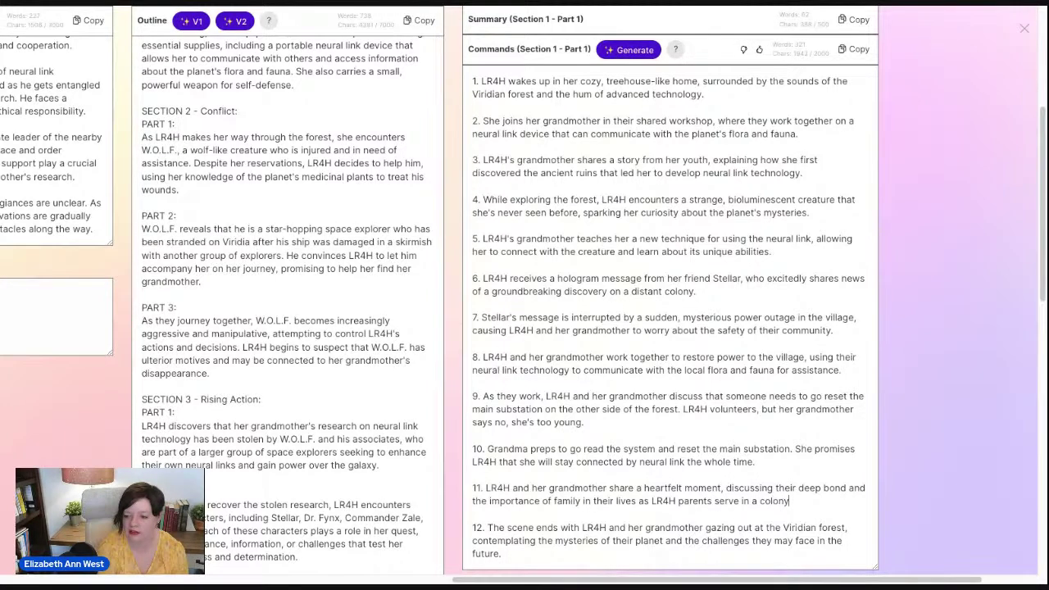
pyautogui.write(' far awy')
pyautogui.write('y')
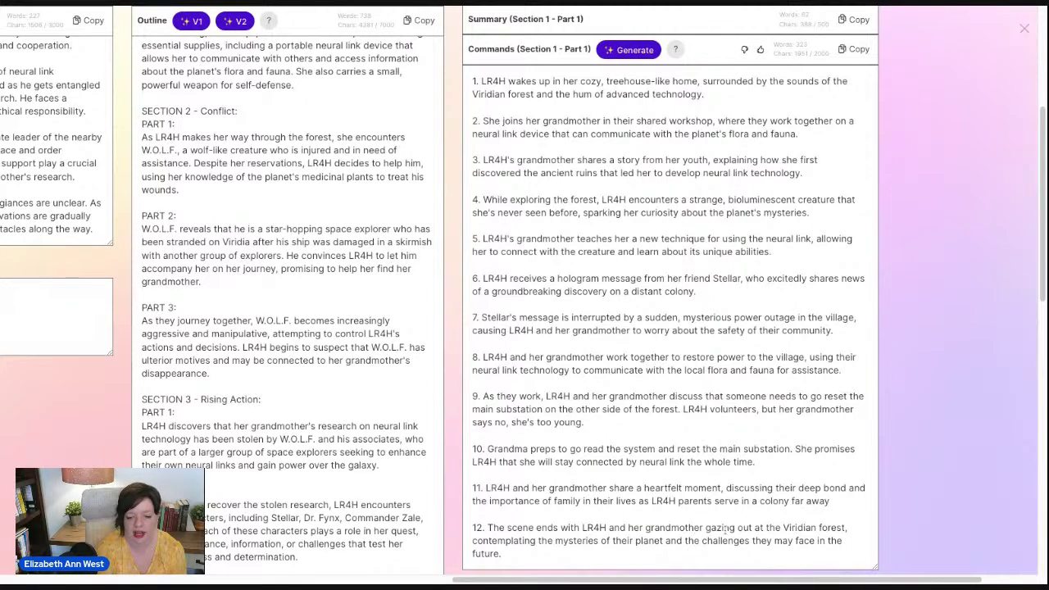
# Replace everything after "The scene ends with LR4H" in command 12 with "starting a new hologram message with Stellar while Grandma leaves."
pyautogui.click(561, 554)
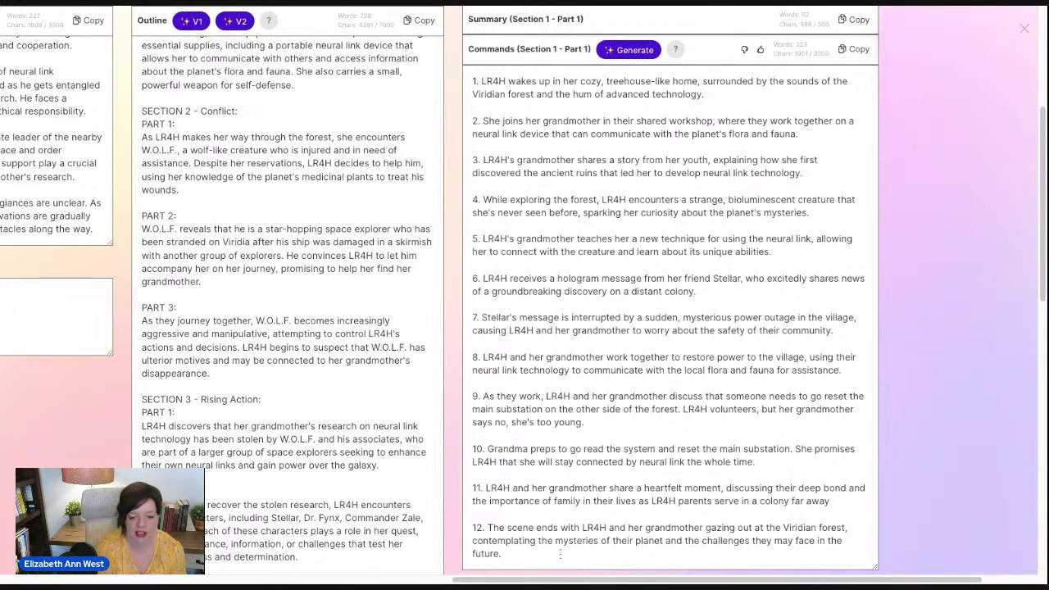
pyautogui.moveTo(559, 552); pyautogui.dragTo(610, 529)
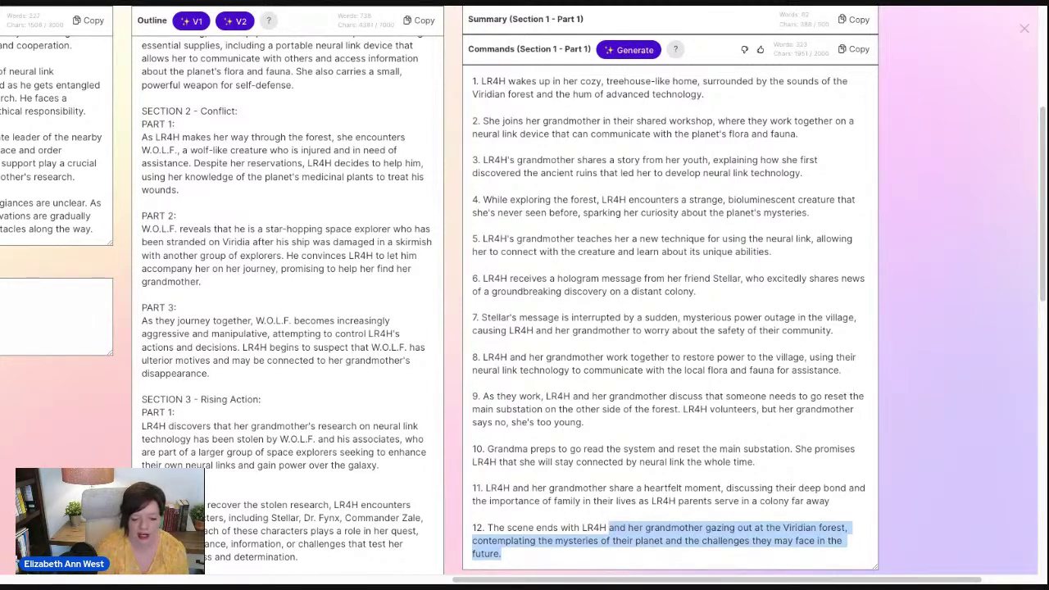
pyautogui.press('BackSpace')
pyautogui.write('starting')
pyautogui.press('BackSpace')
pyautogui.press('BackSpace')
pyautogui.press('BackSpace')
pyautogui.press('BackSpace')
pyautogui.press('BackSpace')
pyautogui.press('BackSpace')
pyautogui.write('arting')
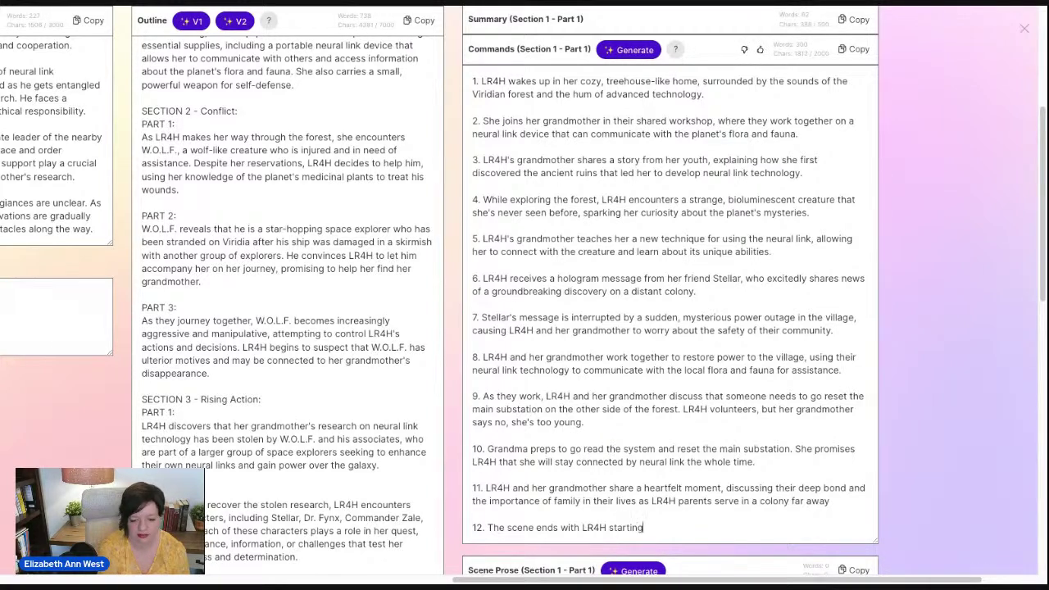
pyautogui.write(' a new hologram ')
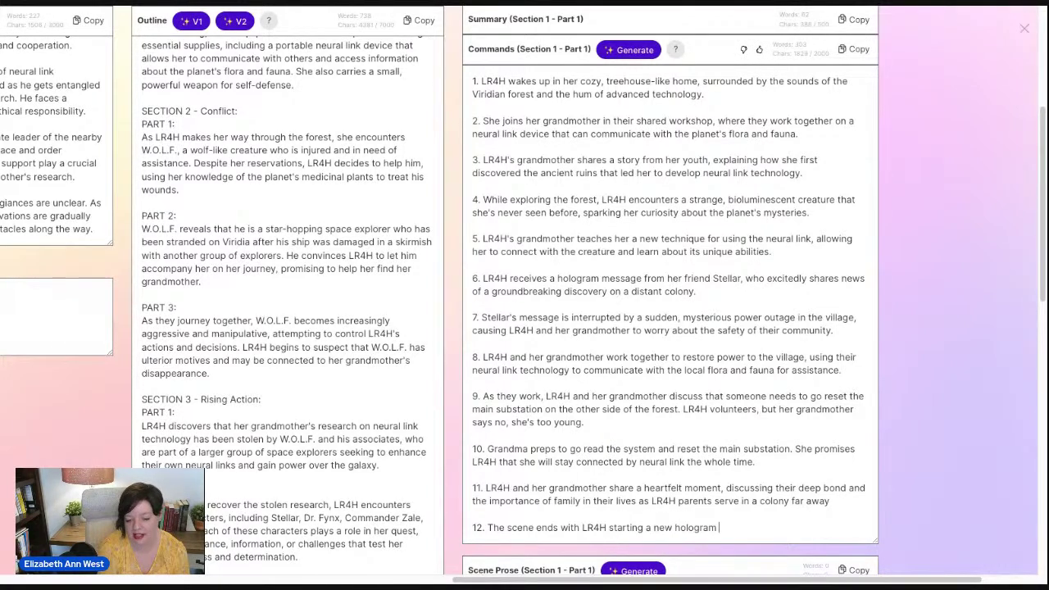
pyautogui.write('message with Stellar')
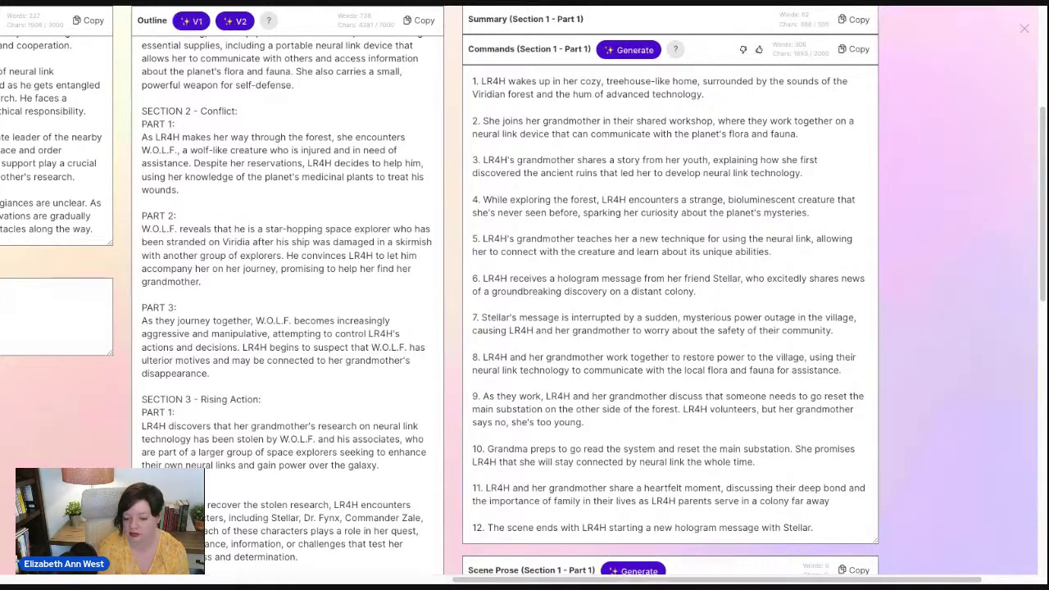
pyautogui.write(' wg')
pyautogui.press('BackSpace')
pyautogui.write('hile Grandma leaves.')
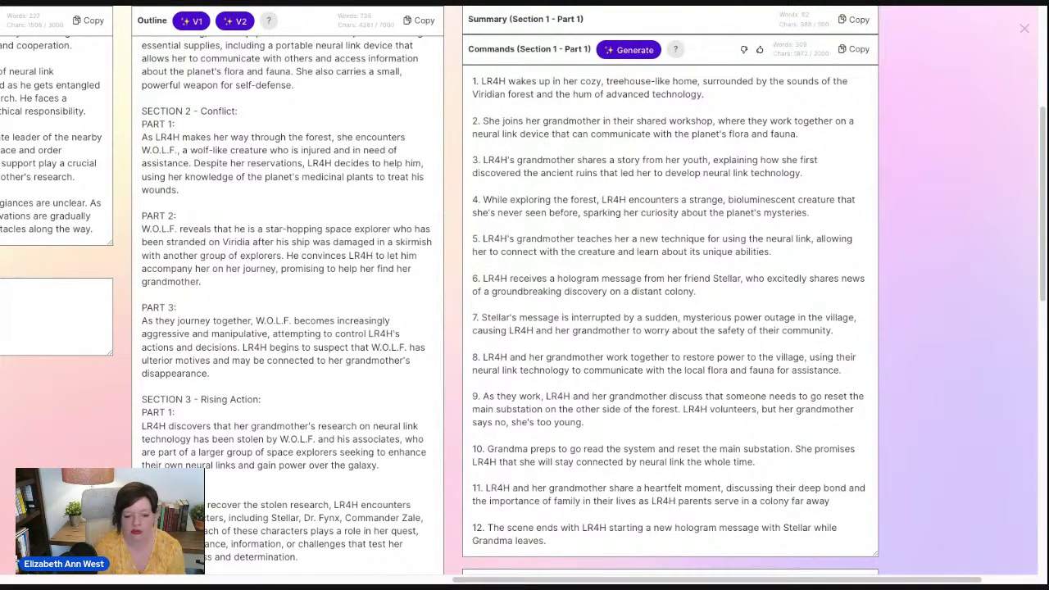
# Append "Stellar suggests LR4H sneaks out and follow Grandma." to command 12
pyautogui.write('Ste')
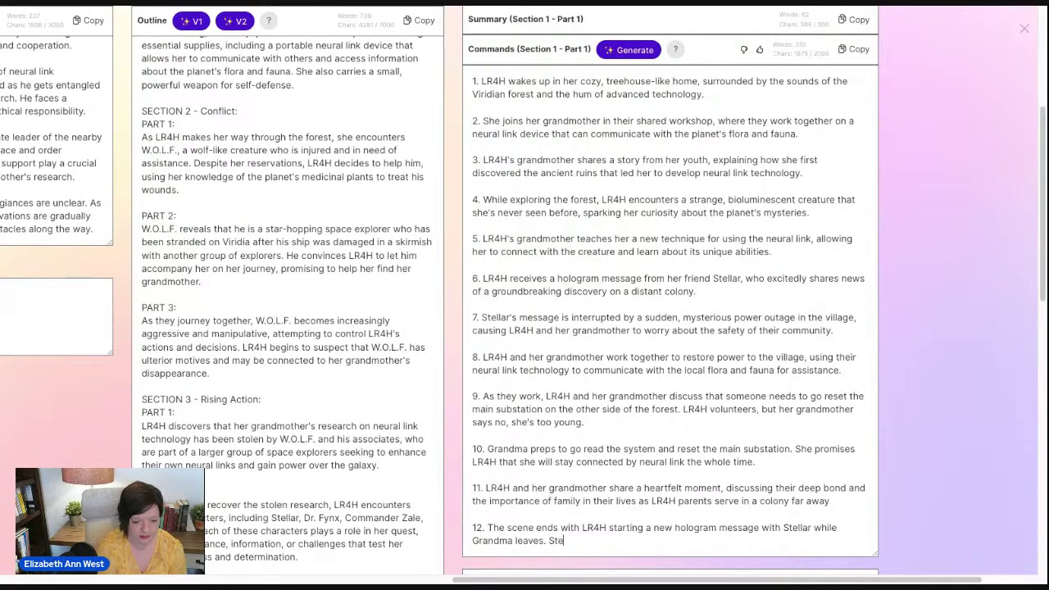
pyautogui.write('llar sugges LR4')
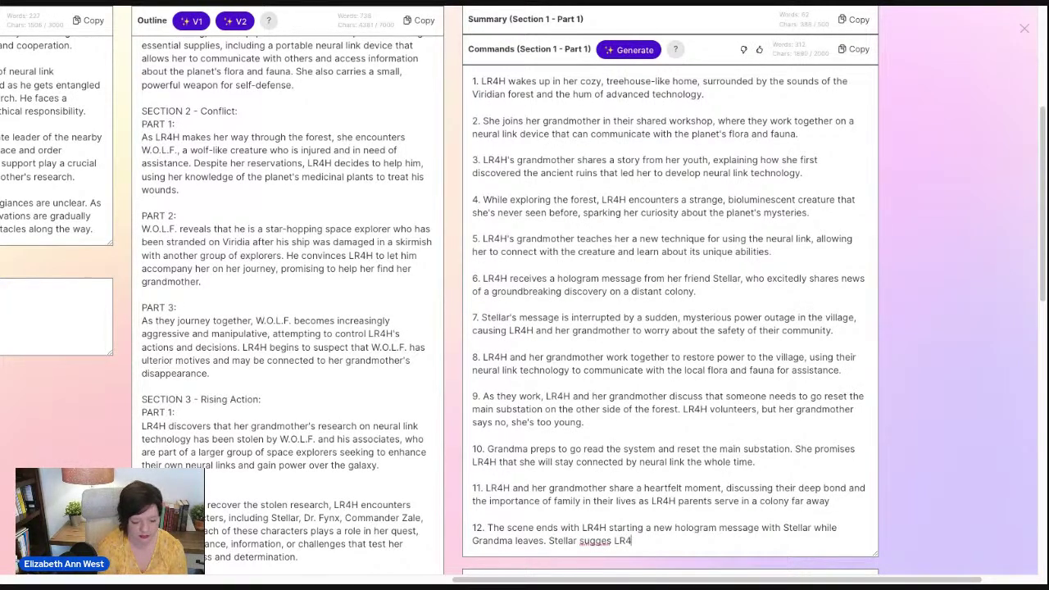
pyautogui.press('BackSpace')
pyautogui.write('H')
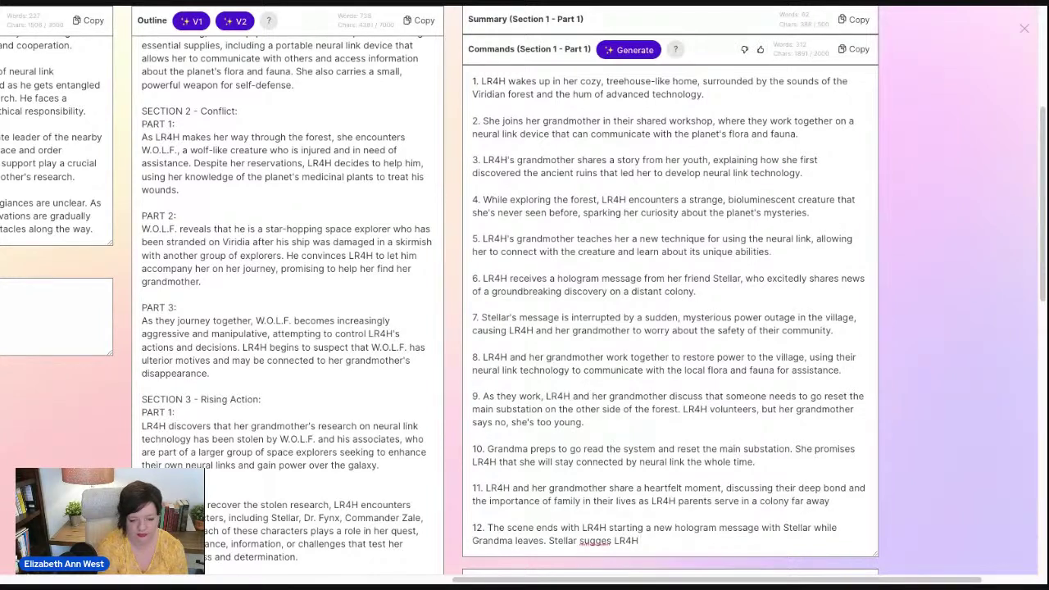
pyautogui.write(' sneaks out and fo')
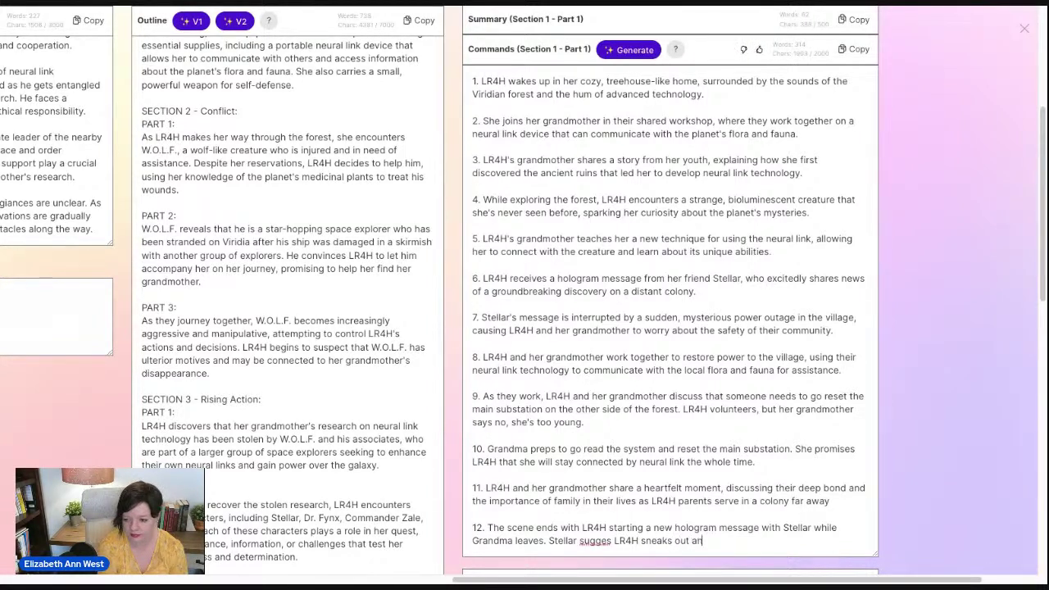
pyautogui.write('llow Grandma')
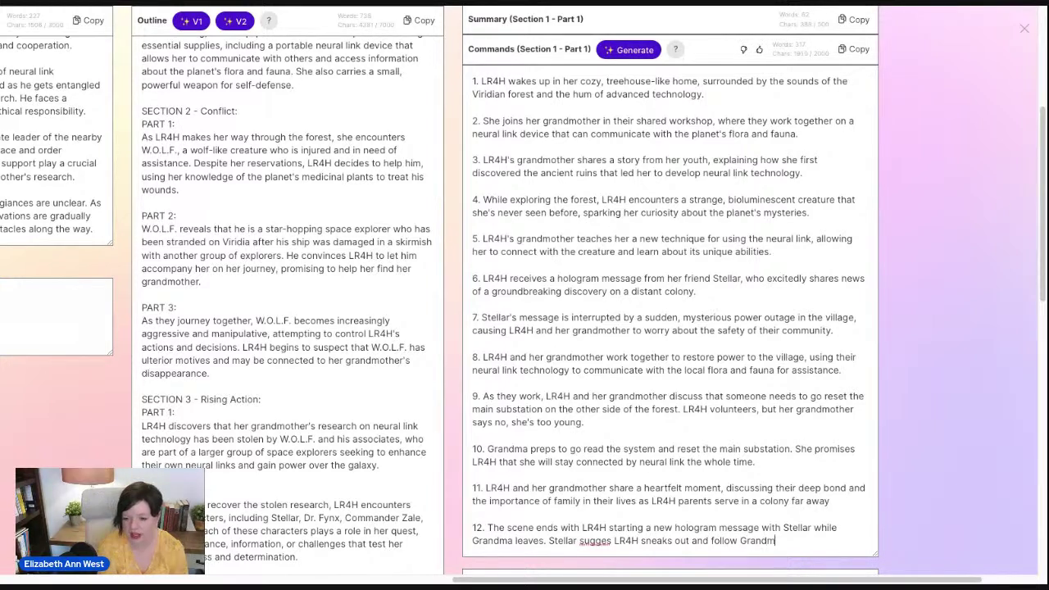
pyautogui.write('.')
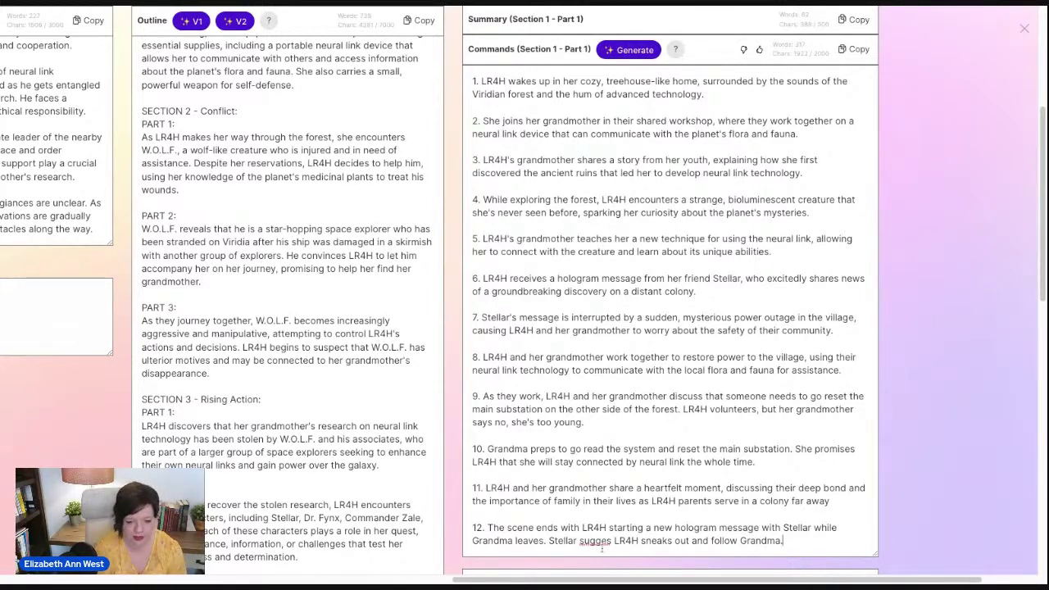
pyautogui.write('ts')
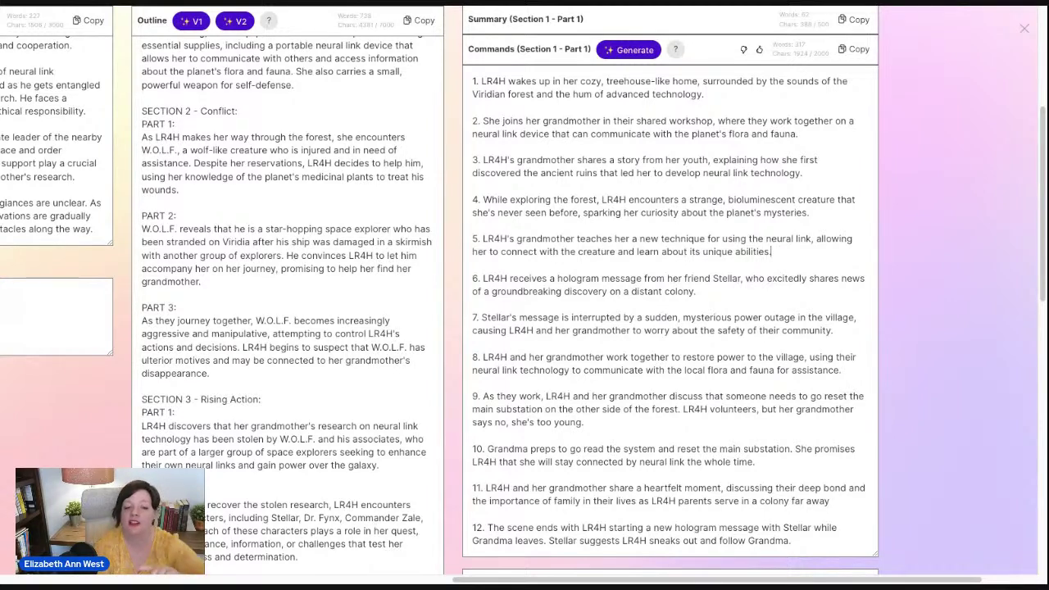
pyautogui.hotkey('shift', 'Up')
pyautogui.hotkey('shift', 'Up')
pyautogui.hotkey('shift', 'Up')
pyautogui.hotkey('shift', 'Up')
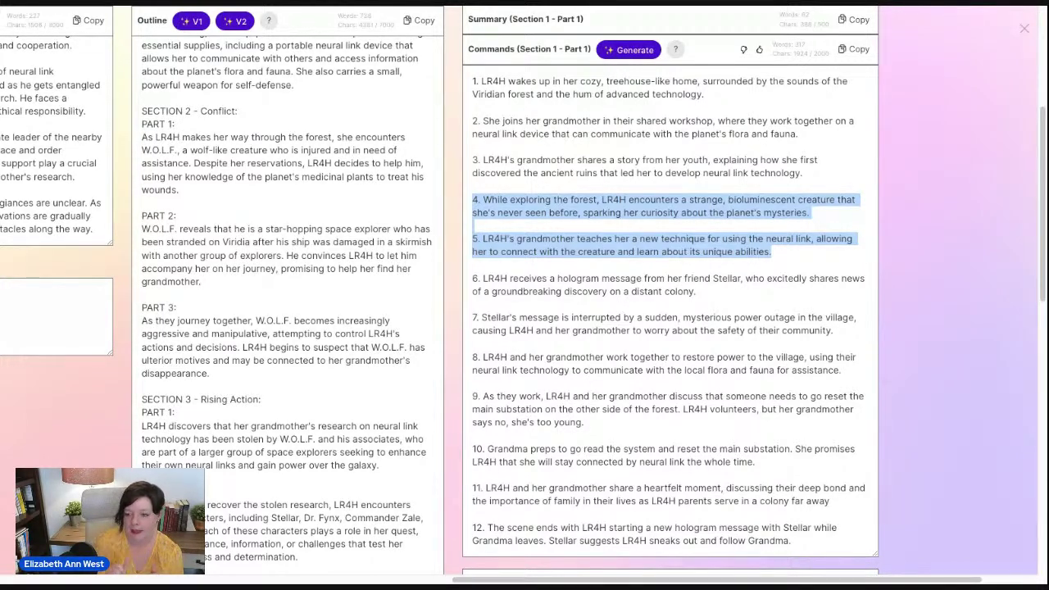
pyautogui.click(630, 238)
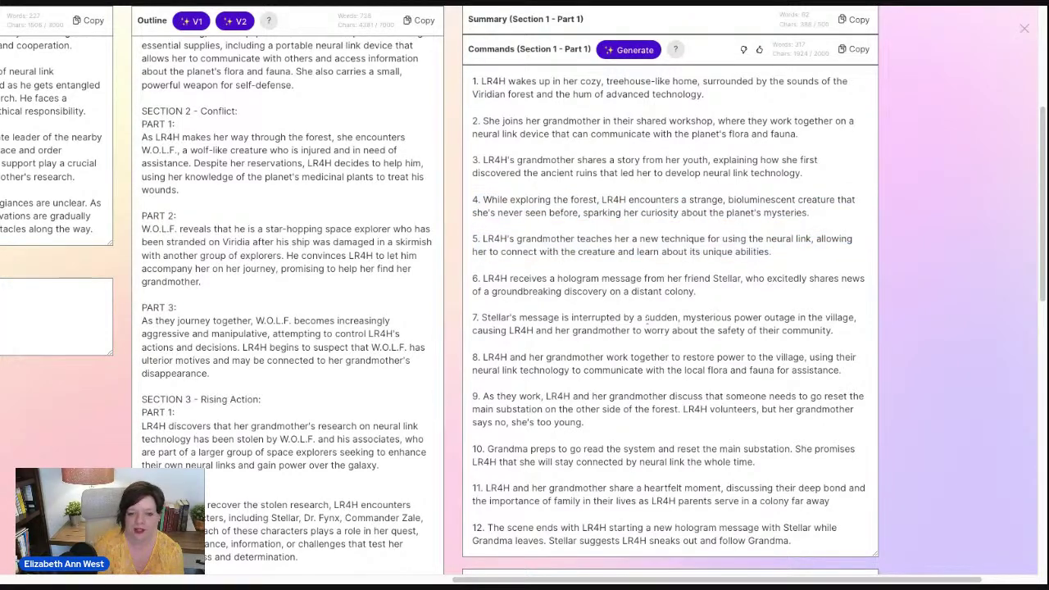
# Insert "on Earth" after "a story from her youth" in command 3
pyautogui.write('on Earth')
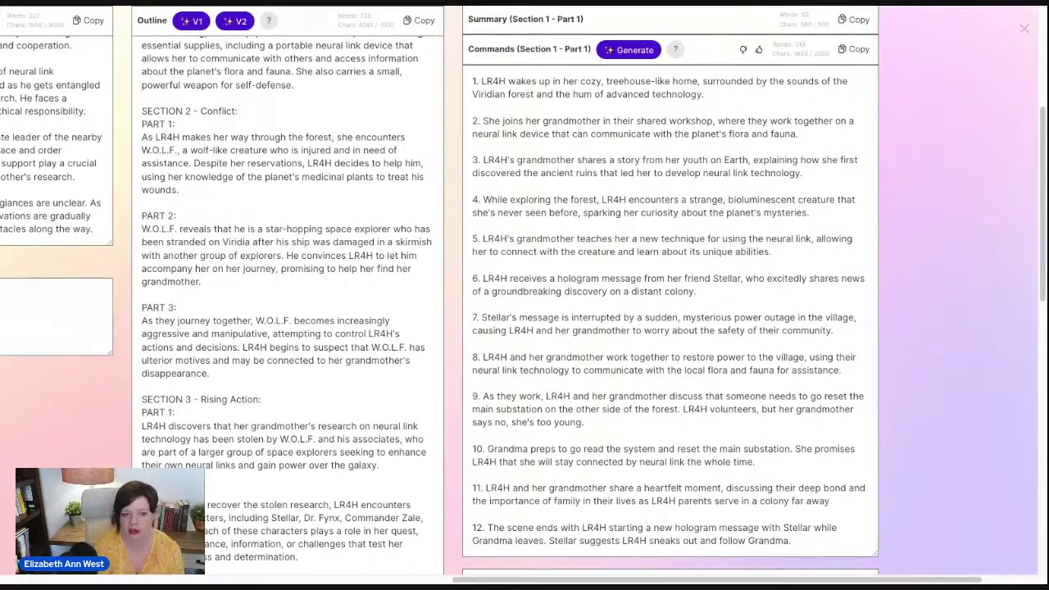
# Generate the scene prose for Section 1 - Part 1 from the edited commands
pyautogui.scroll(-4, 717, 379)
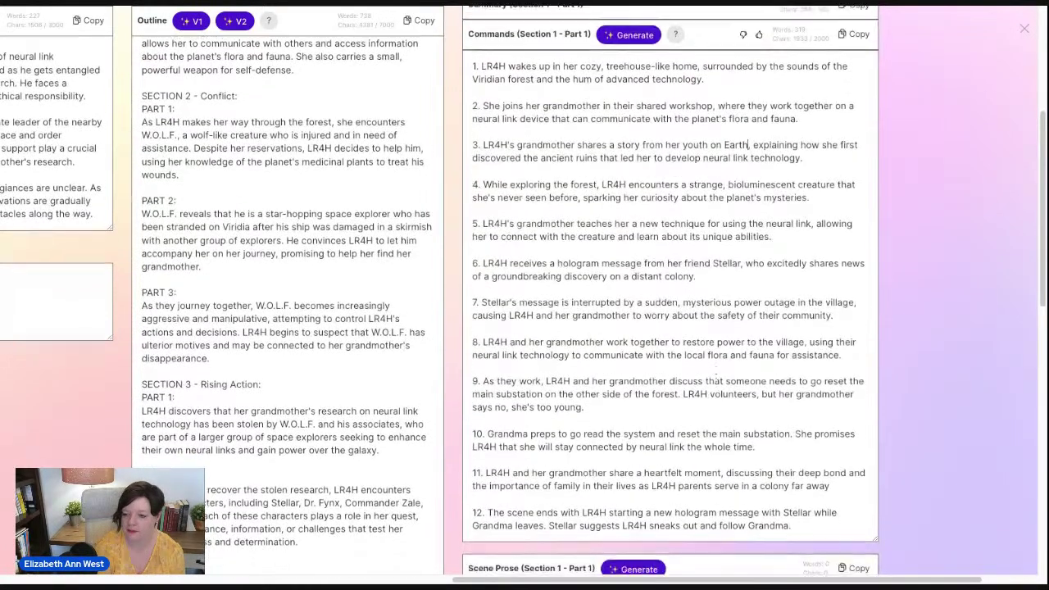
pyautogui.scroll(-1, 715, 378)
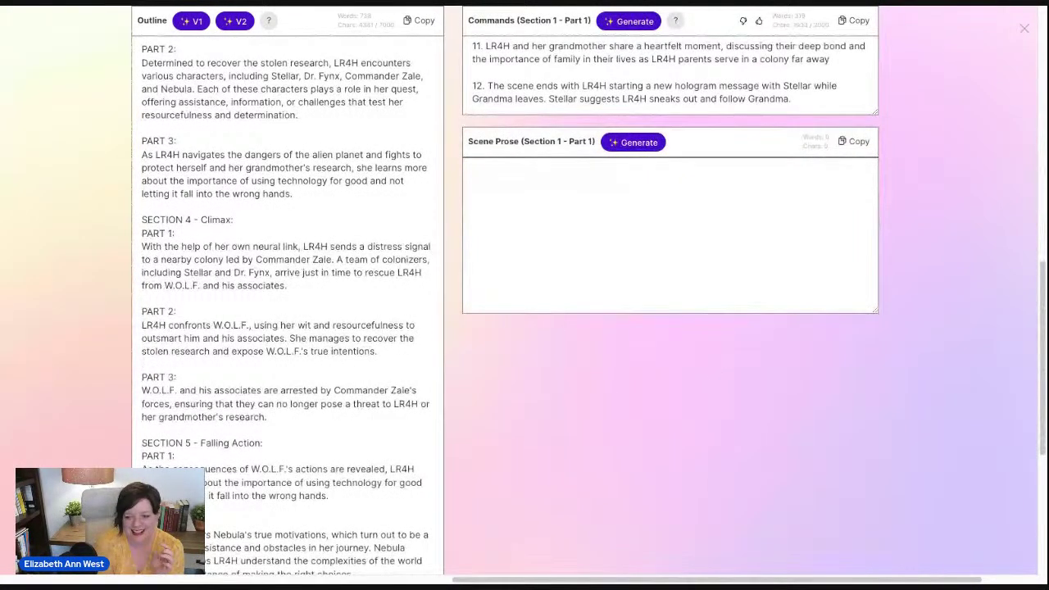
pyautogui.click(645, 147)
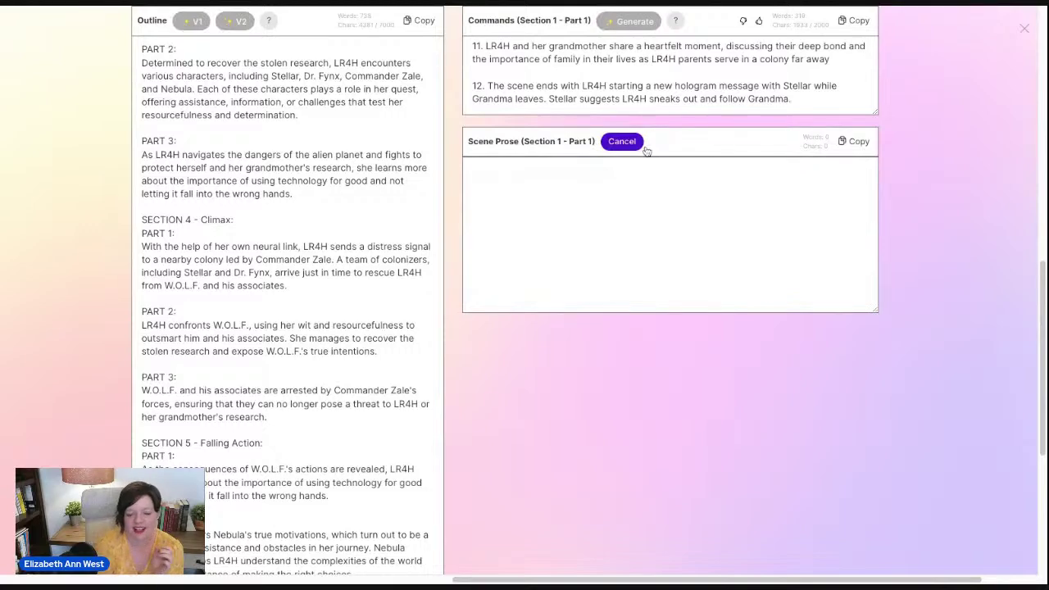
pyautogui.scroll(-1, 694, 307)
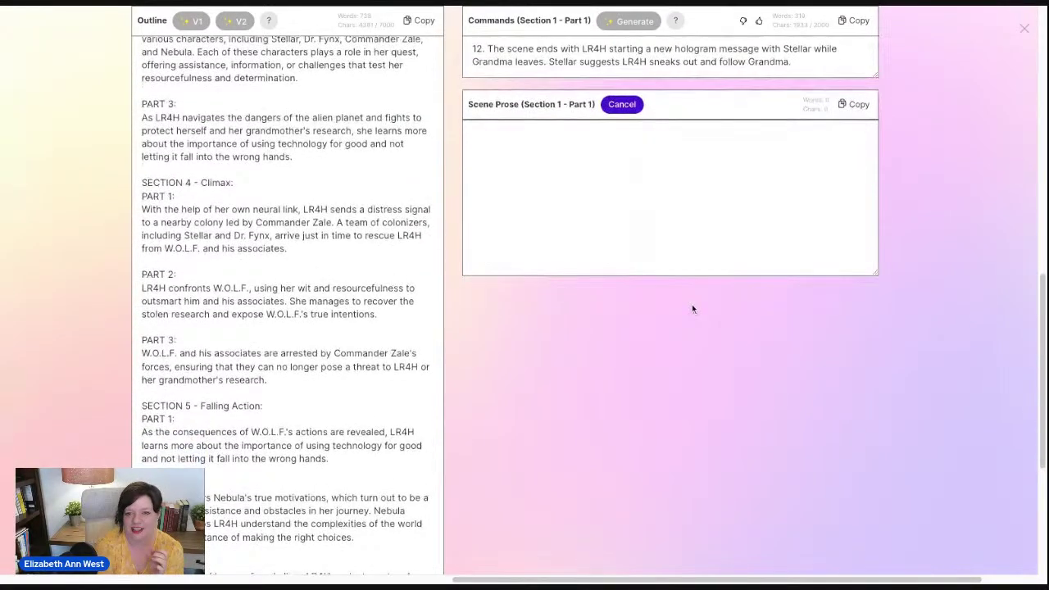
pyautogui.scroll(-2, 691, 308)
pyautogui.scroll(-1, 713, 327)
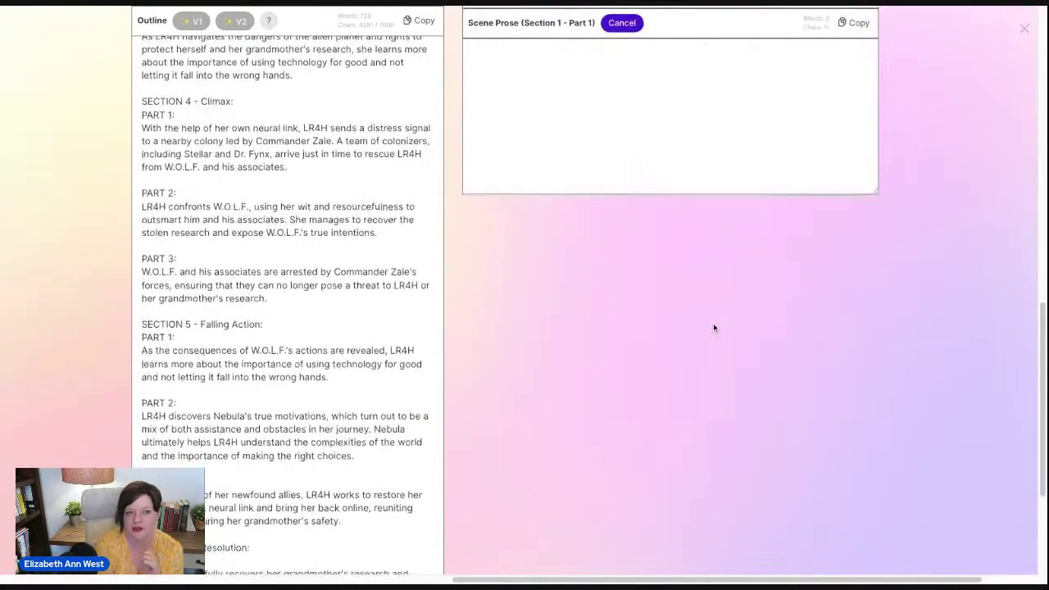
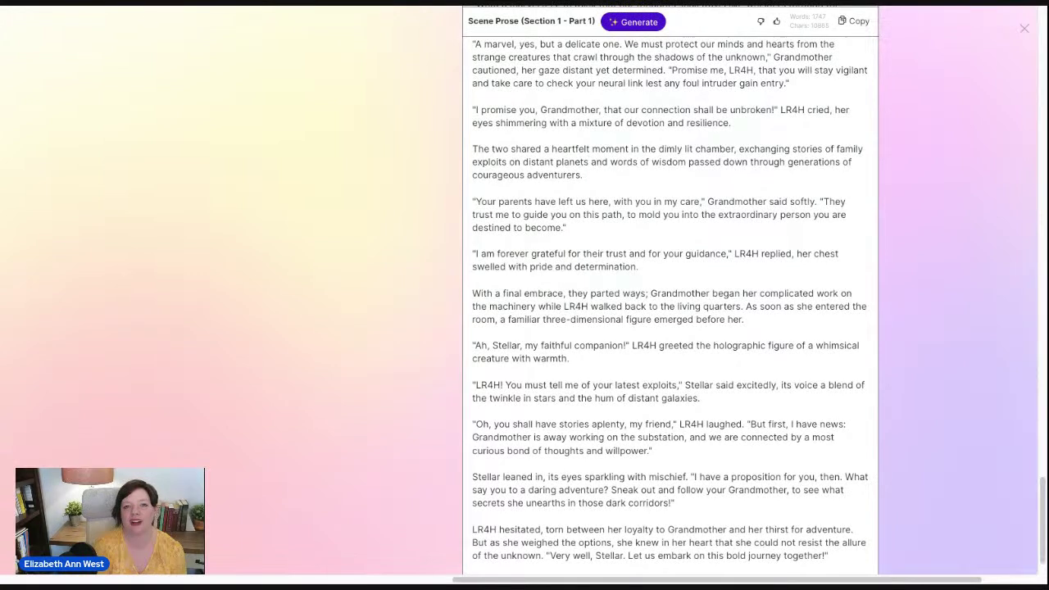
# Read through the generated Section 1 - Part 1 scene prose and give it a positive rating
pyautogui.scroll(-1, 670, 303)
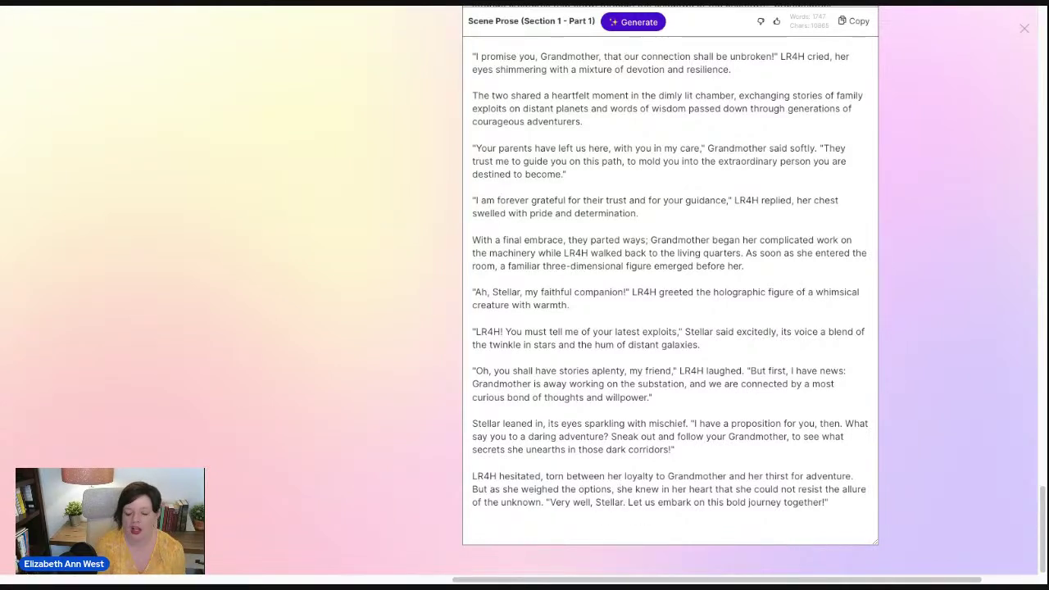
pyautogui.scroll(5, 727, 496)
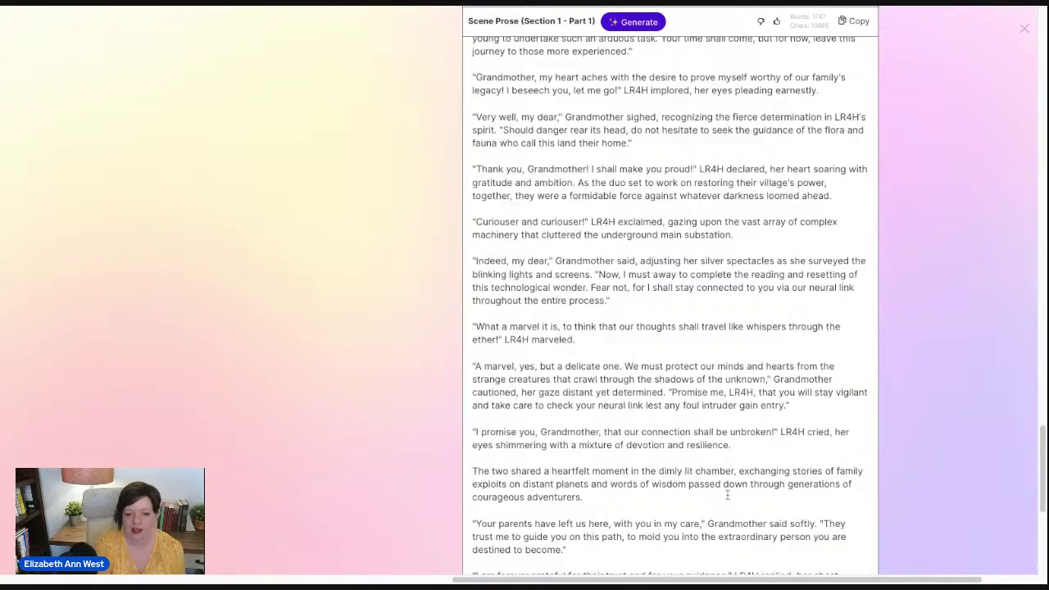
pyautogui.scroll(15, 727, 496)
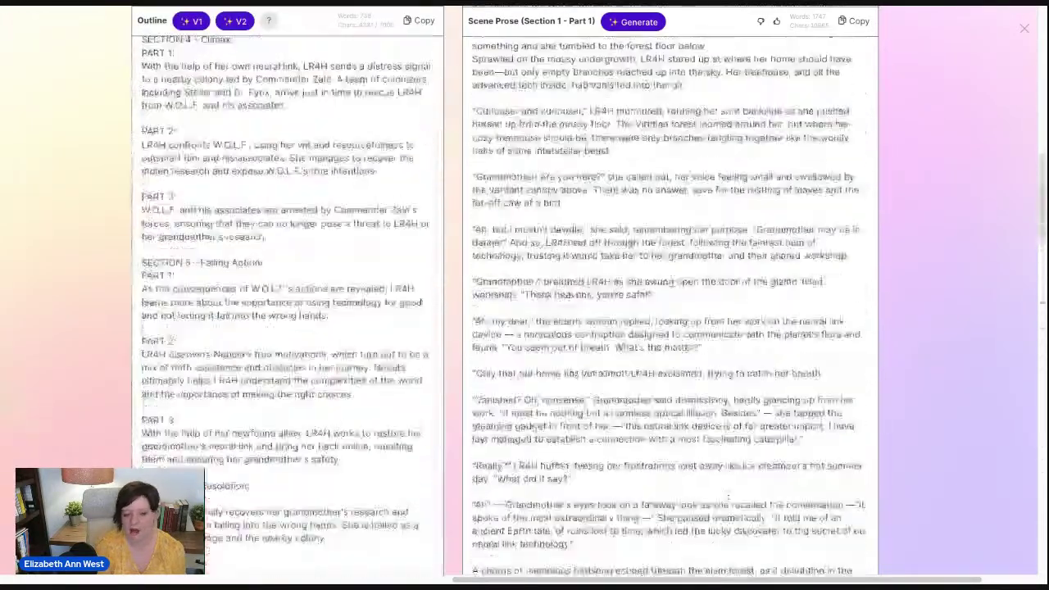
pyautogui.scroll(-5, 883, 78)
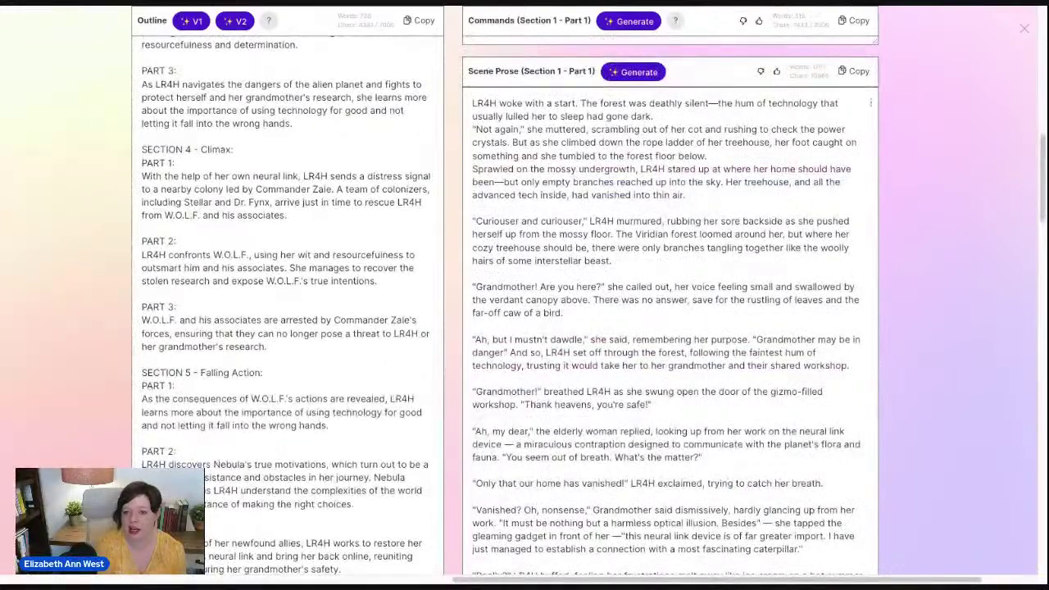
pyautogui.click(864, 70)
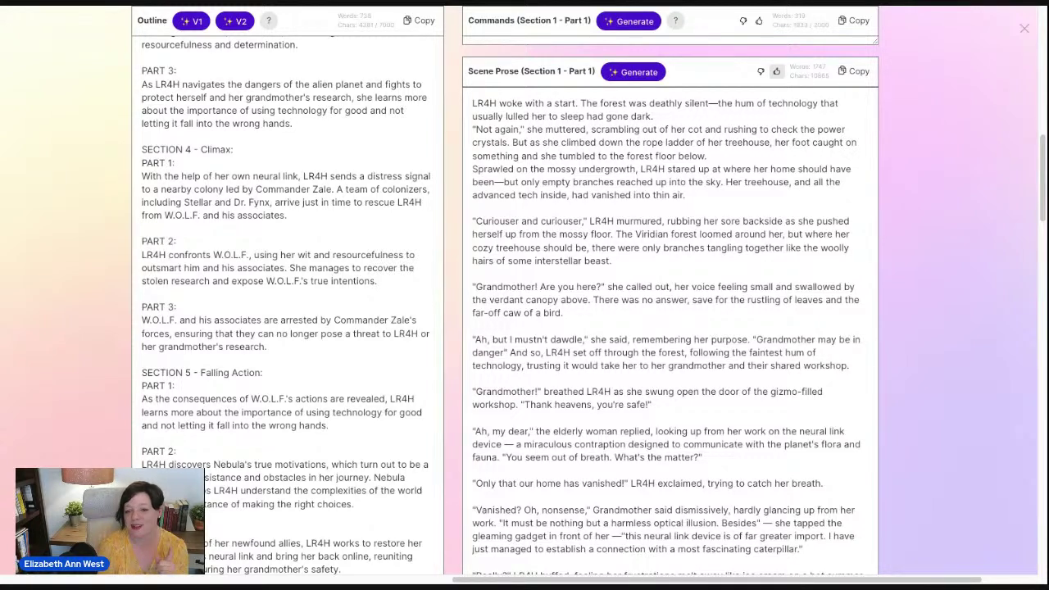
pyautogui.click(776, 71)
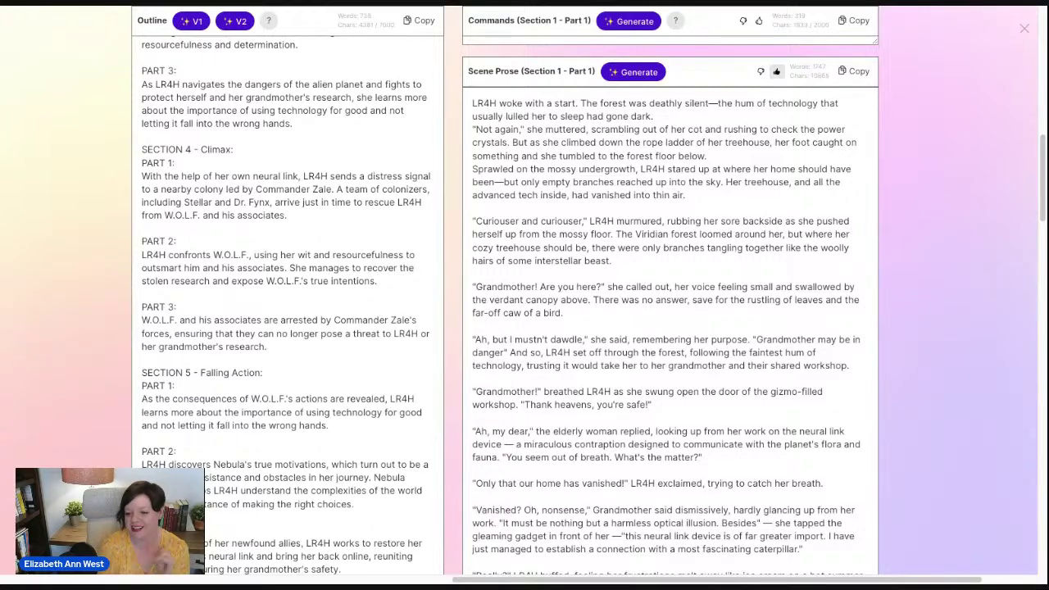
# Copy the complete Section 1 - Part 1 scene prose and close Story Engine
pyautogui.scroll(3, 793, 141)
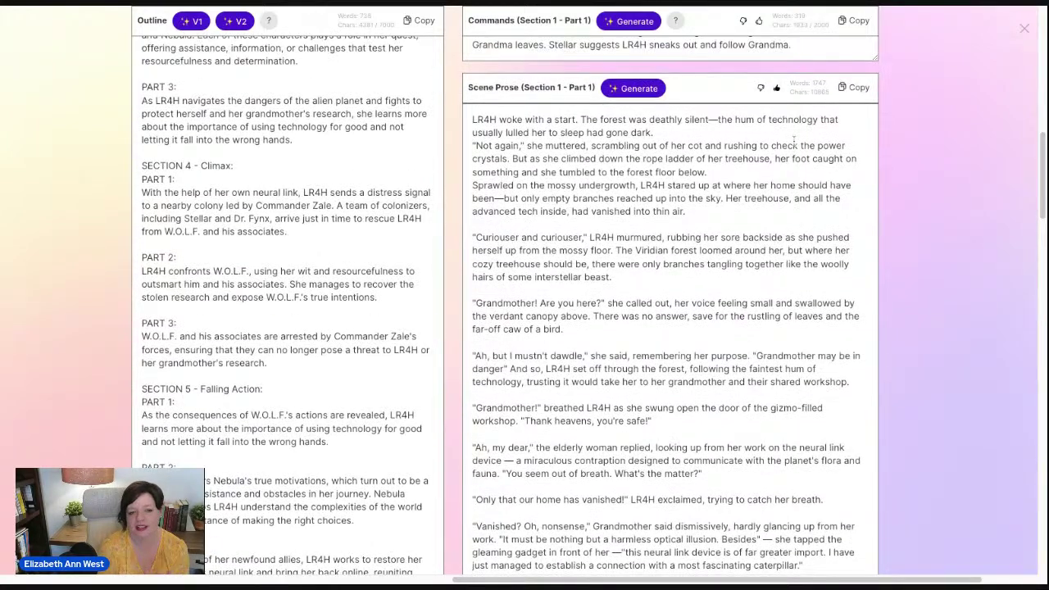
pyautogui.scroll(1, 793, 141)
pyautogui.scroll(-2, 819, 148)
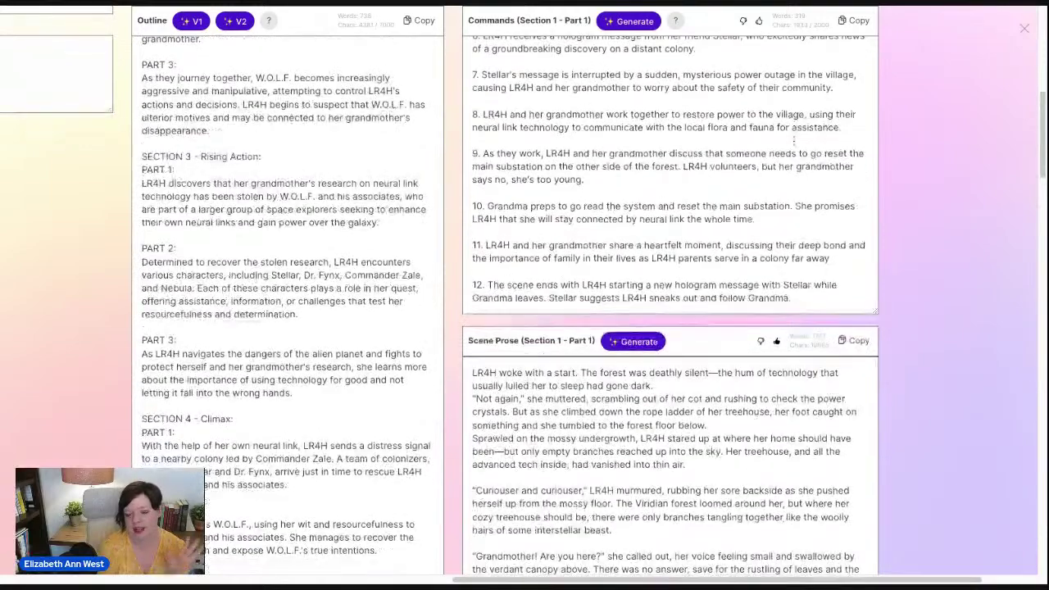
pyautogui.click(857, 245)
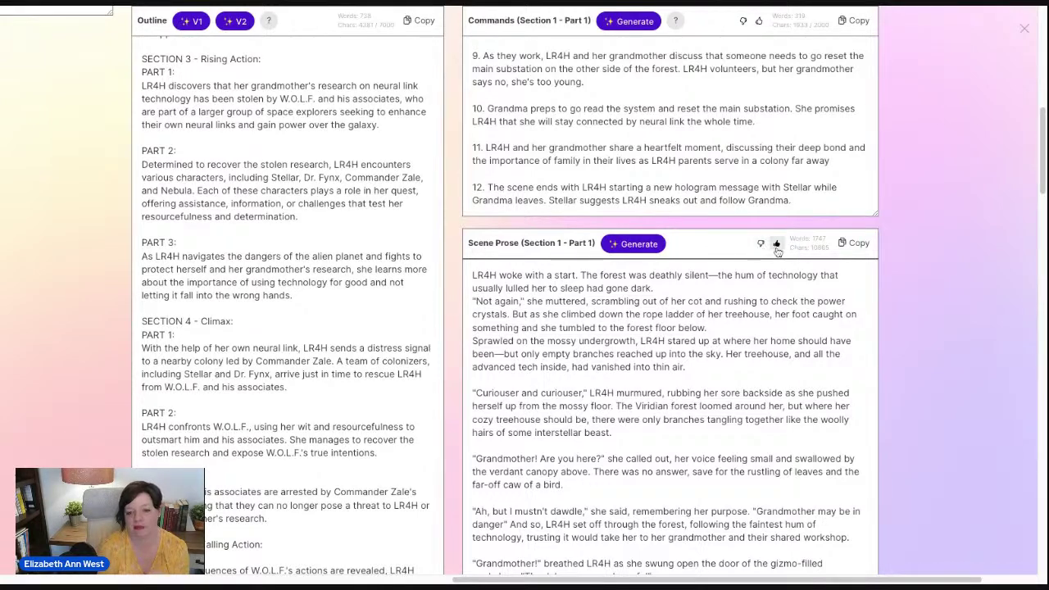
pyautogui.click(1027, 33)
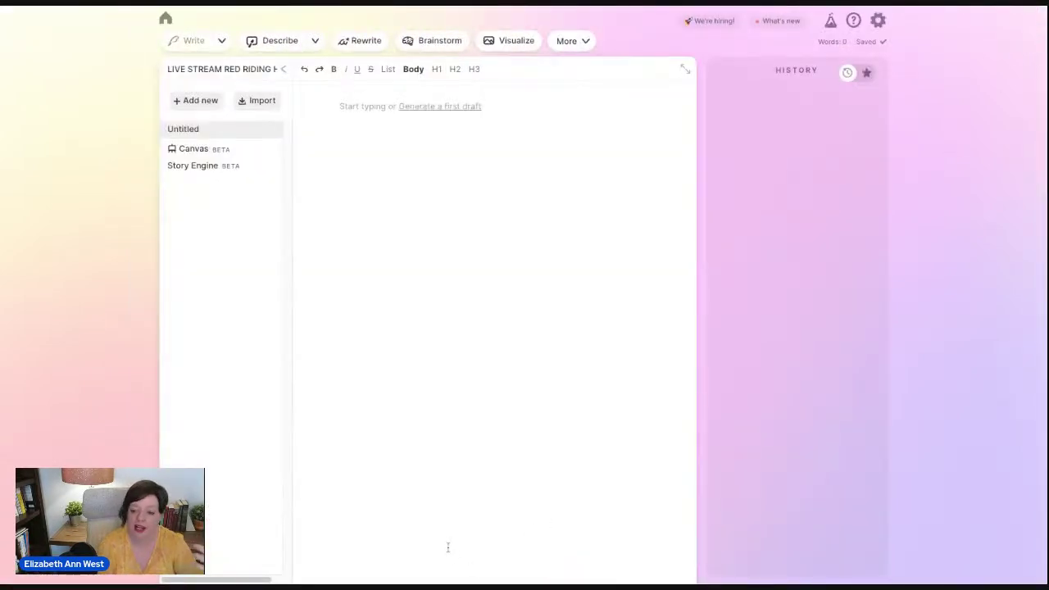
# Rename the untitled document SCENE 1 and paste the copied scene prose into it
pyautogui.doubleClick(188, 131)
pyautogui.write('SCENE 1')
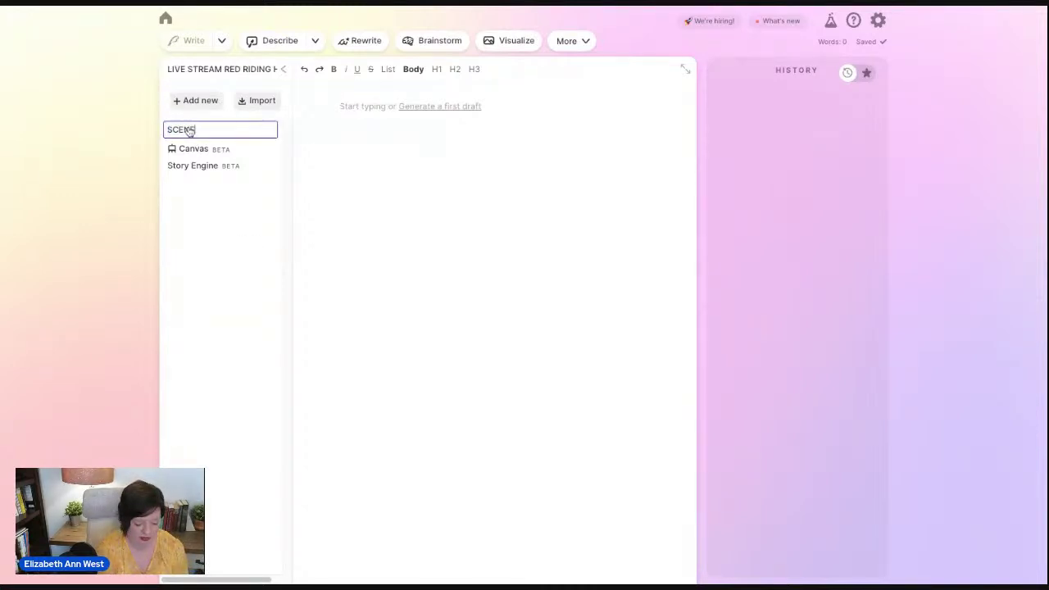
pyautogui.click(567, 141)
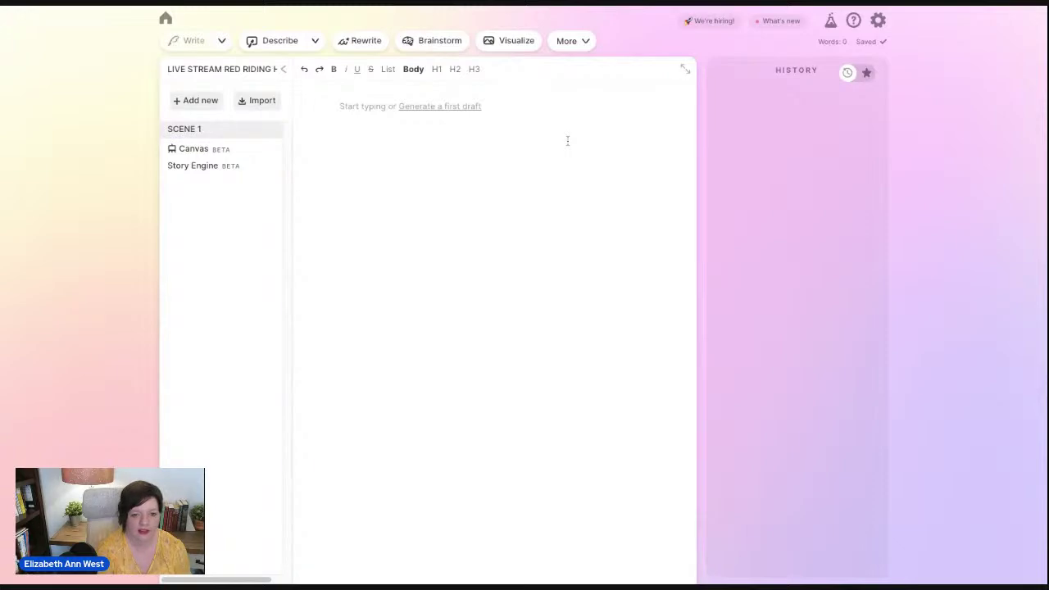
pyautogui.hotkey('ctrl', 'v')
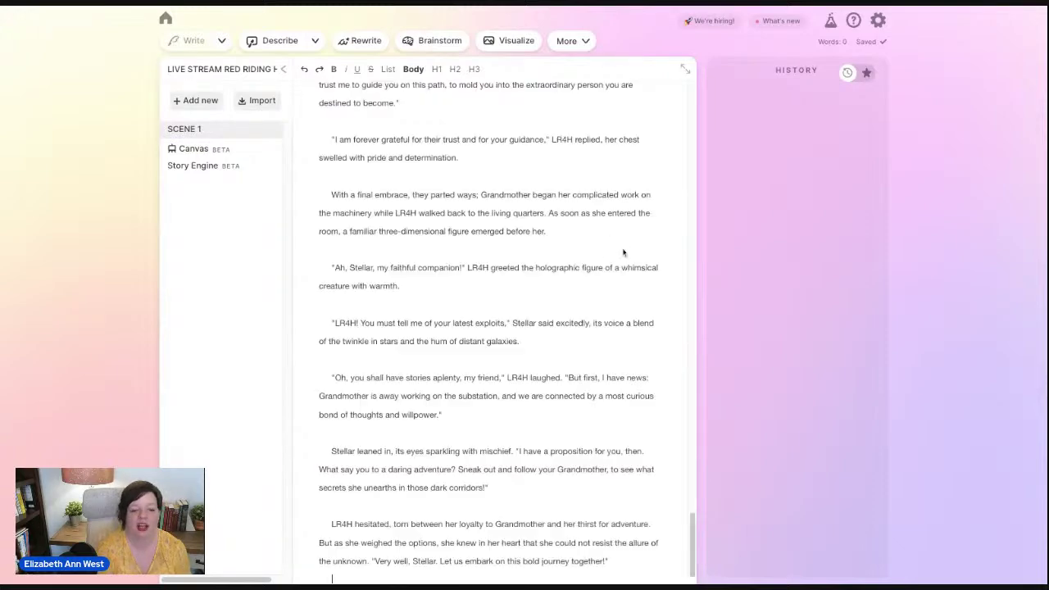
pyautogui.scroll(-10, 567, 281)
pyautogui.scroll(15, 567, 286)
pyautogui.scroll(3, 578, 286)
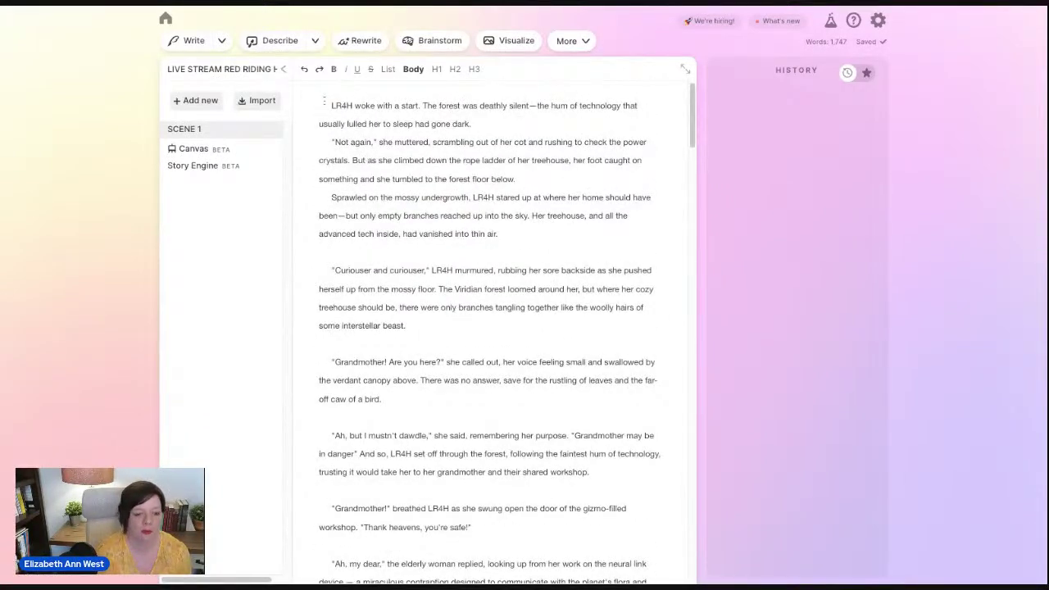
# Select the opening of SCENE 1 through "the far-off caw of a bird" and bring up the Rewrite styles for it
pyautogui.moveTo(328, 105); pyautogui.dragTo(459, 401)
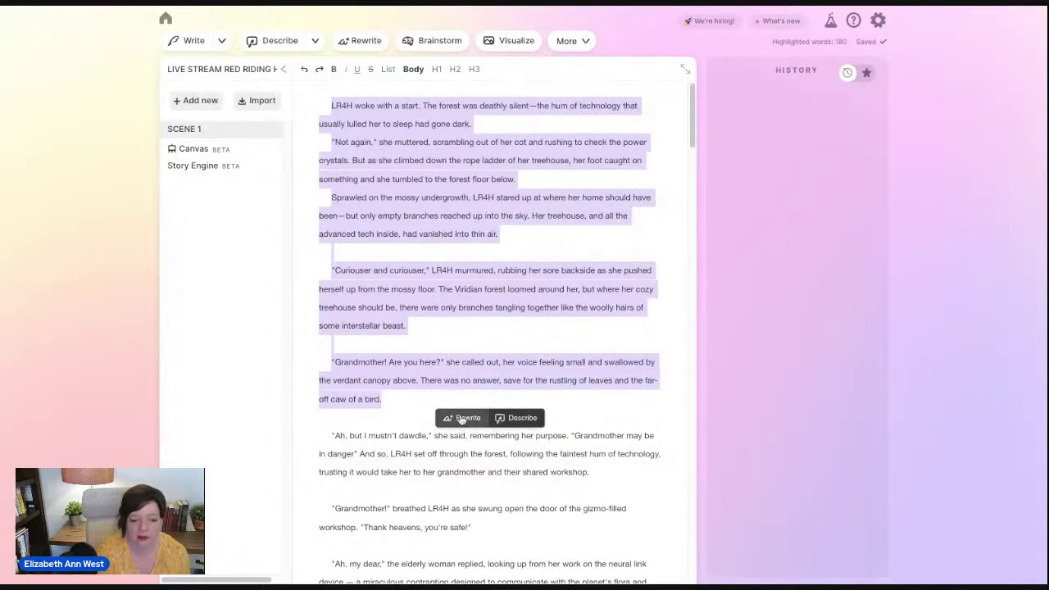
pyautogui.click(461, 418)
pyautogui.click(785, 197)
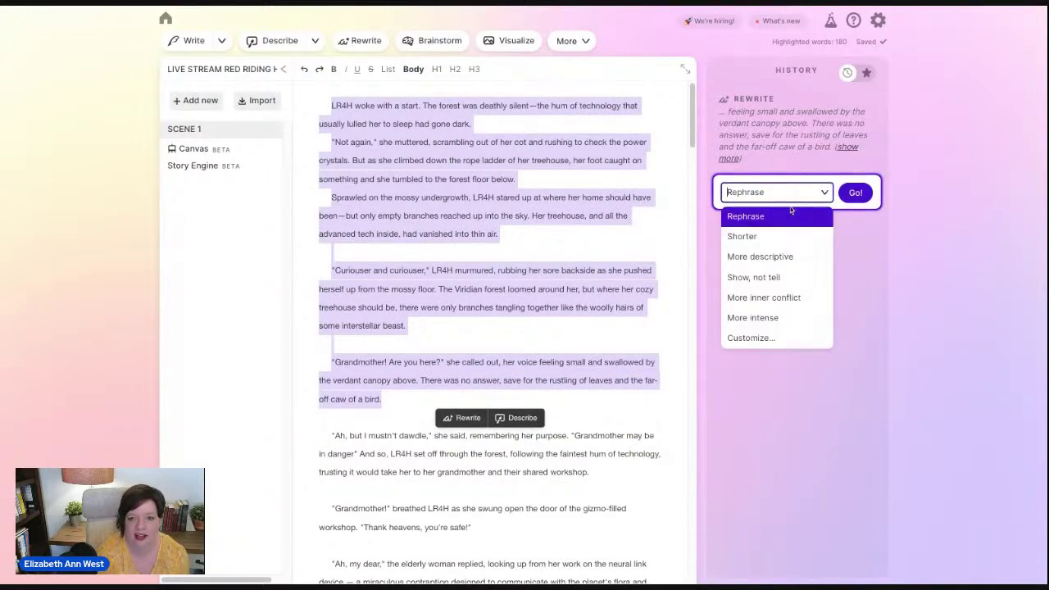
# Enlarge the editor's text size in the display settings
pyautogui.click(892, 35)
pyautogui.click(878, 23)
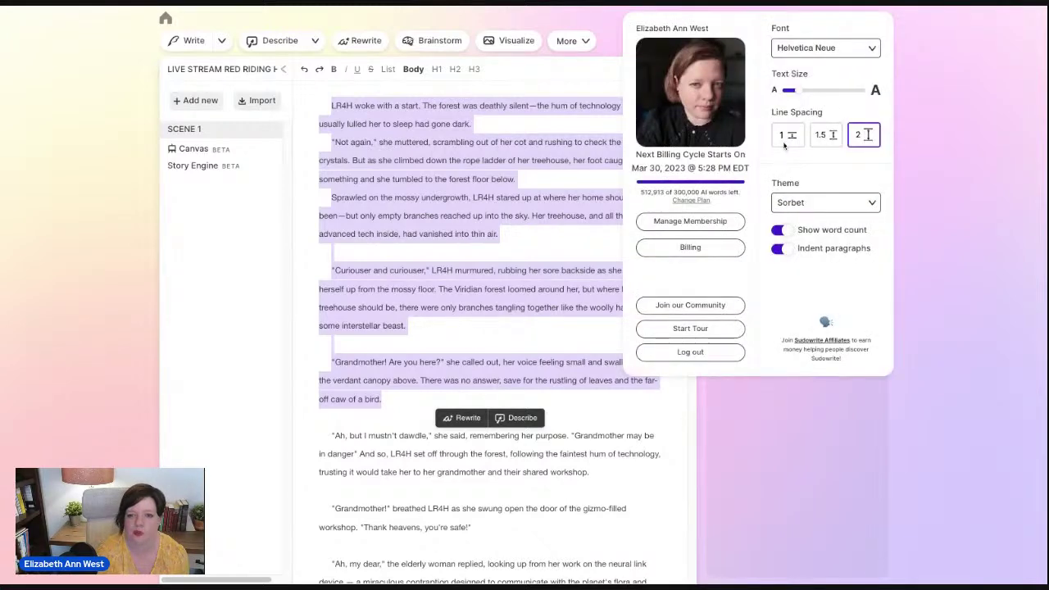
pyautogui.click(799, 91)
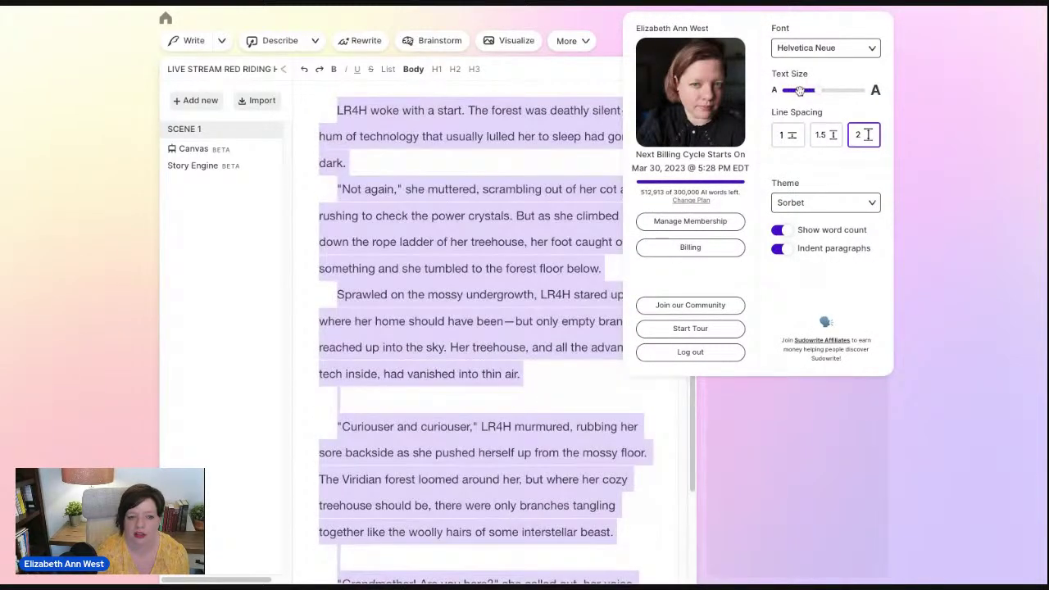
pyautogui.click(834, 514)
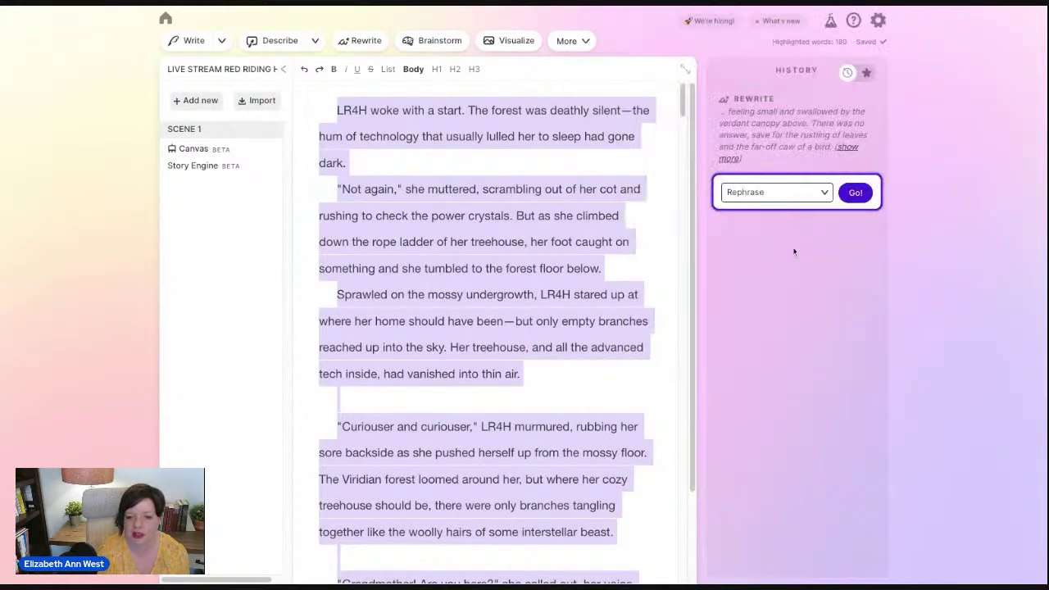
# Generate More inner conflict rewrites of the selected opening passage, review the versions and deselect the passage
pyautogui.click(805, 192)
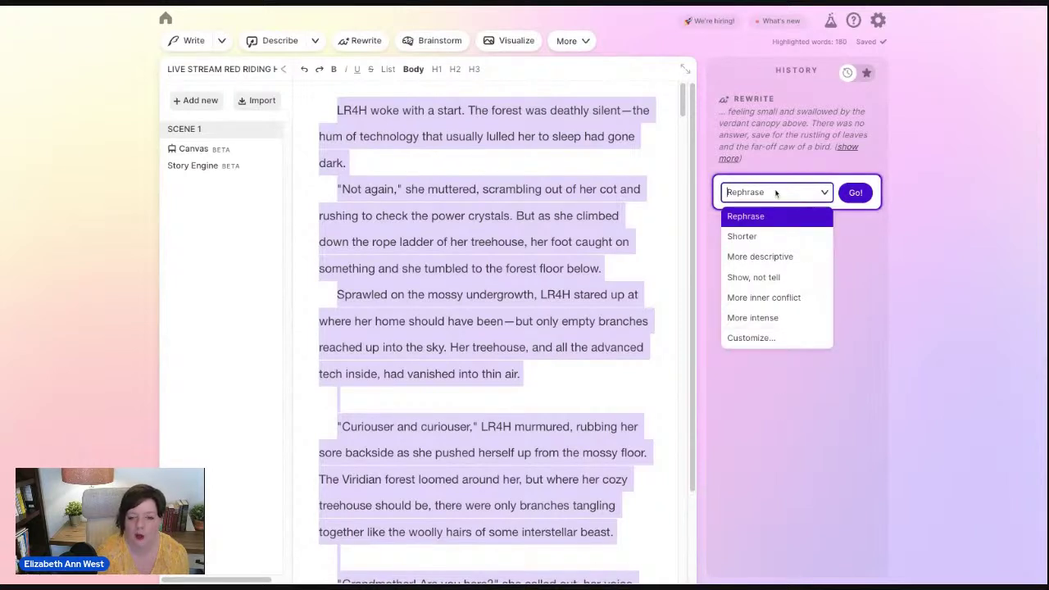
pyautogui.click(791, 299)
pyautogui.click(868, 200)
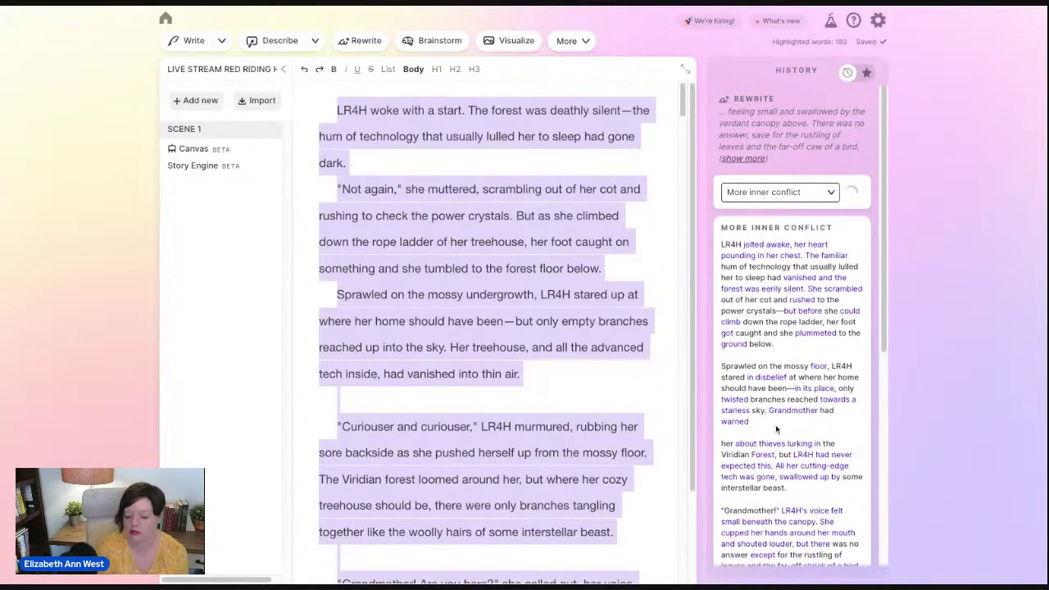
pyautogui.scroll(-3, 778, 430)
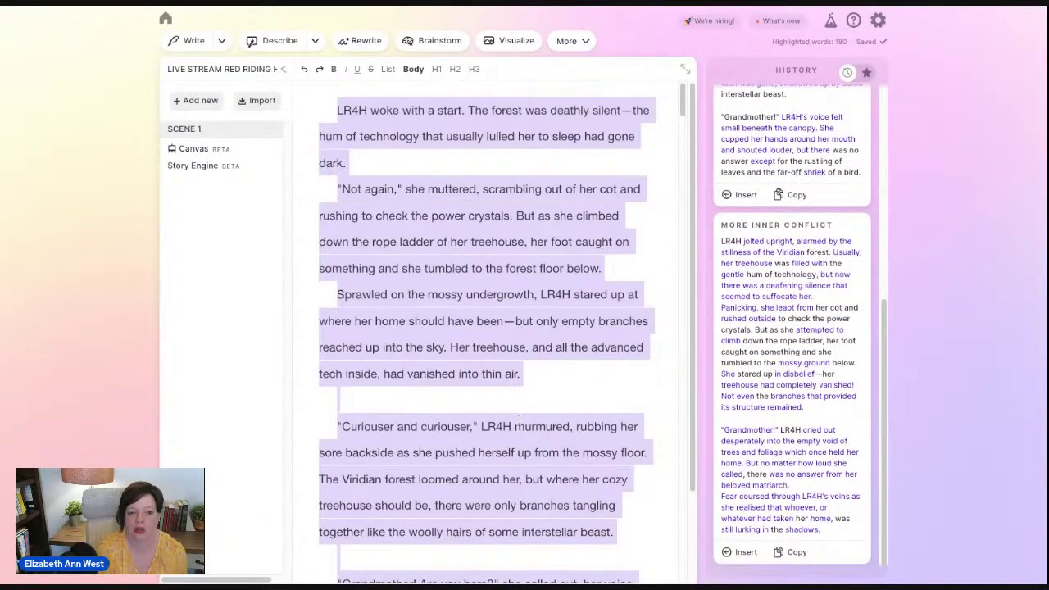
pyautogui.click(511, 401)
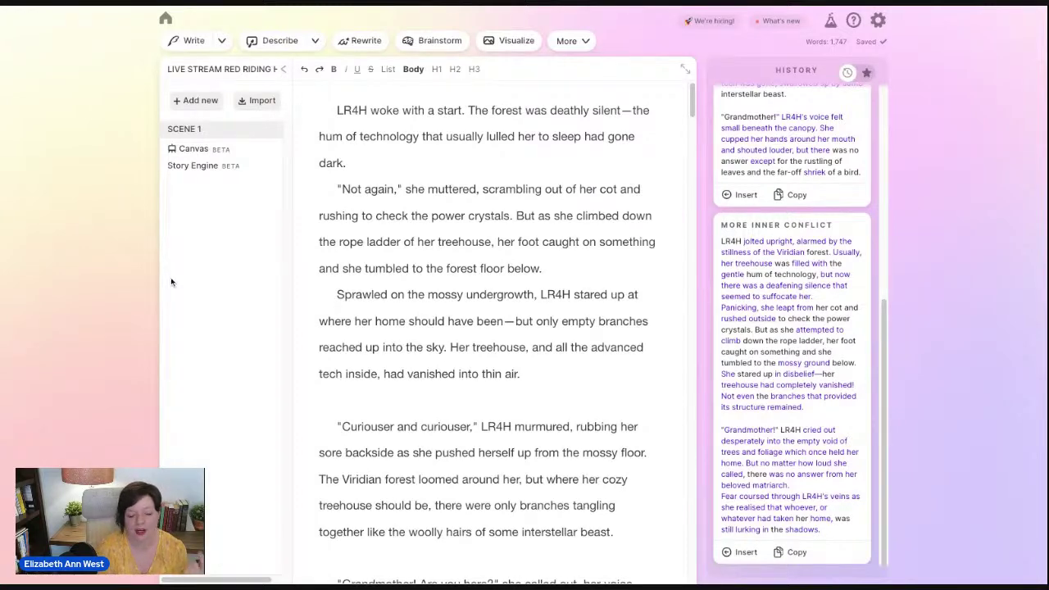
# Copy the full story outline from Story Engine and return to the document editor
pyautogui.click(209, 168)
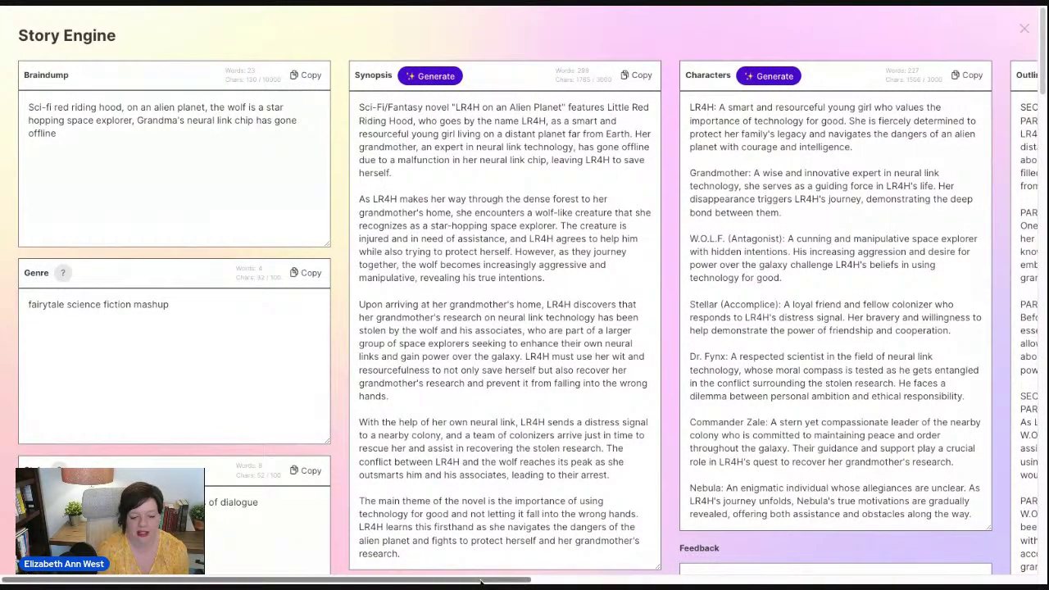
pyautogui.hscroll(3, 482, 580)
pyautogui.hscroll(4, 482, 580)
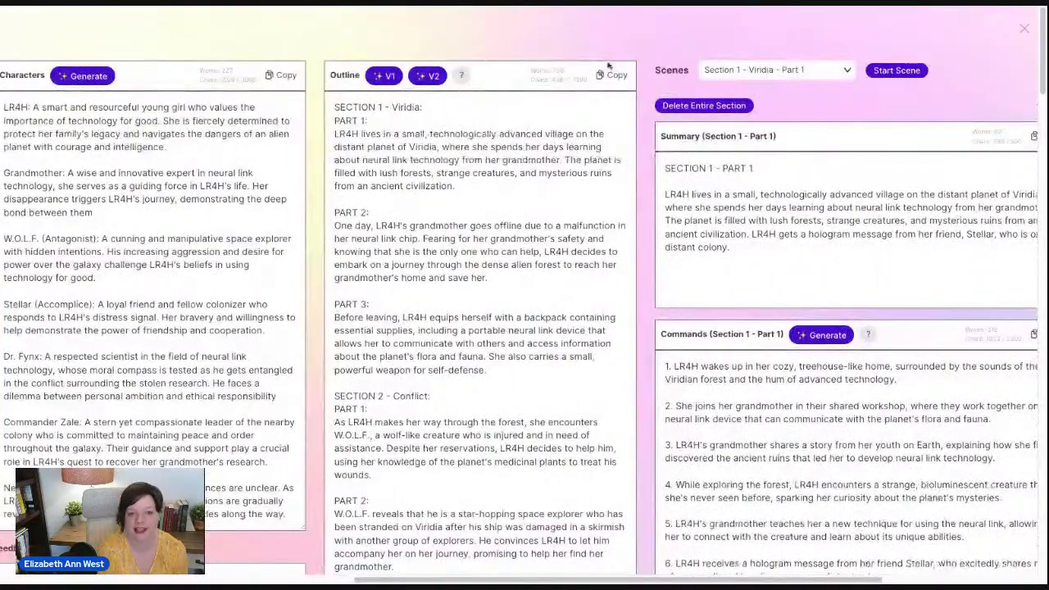
pyautogui.click(623, 77)
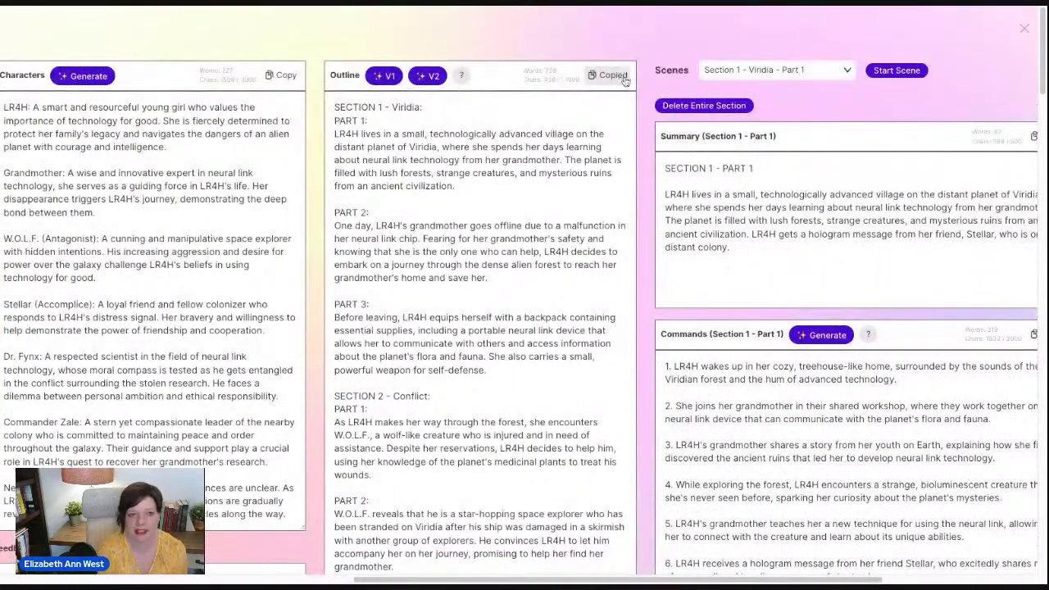
pyautogui.click(1023, 31)
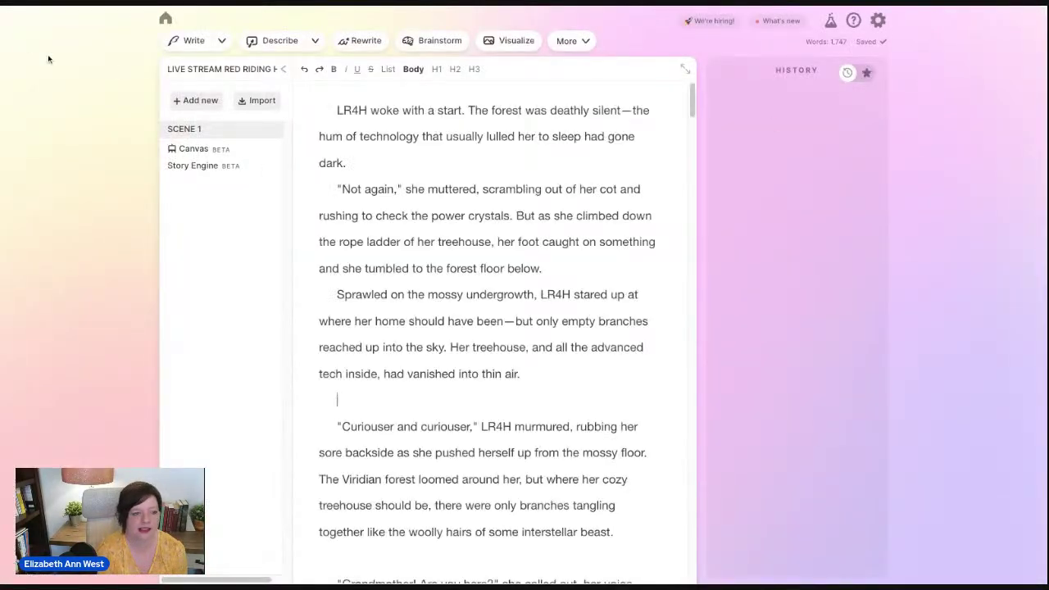
# Add a new document named OUTLINE and paste the copied story outline into it
pyautogui.click(215, 106)
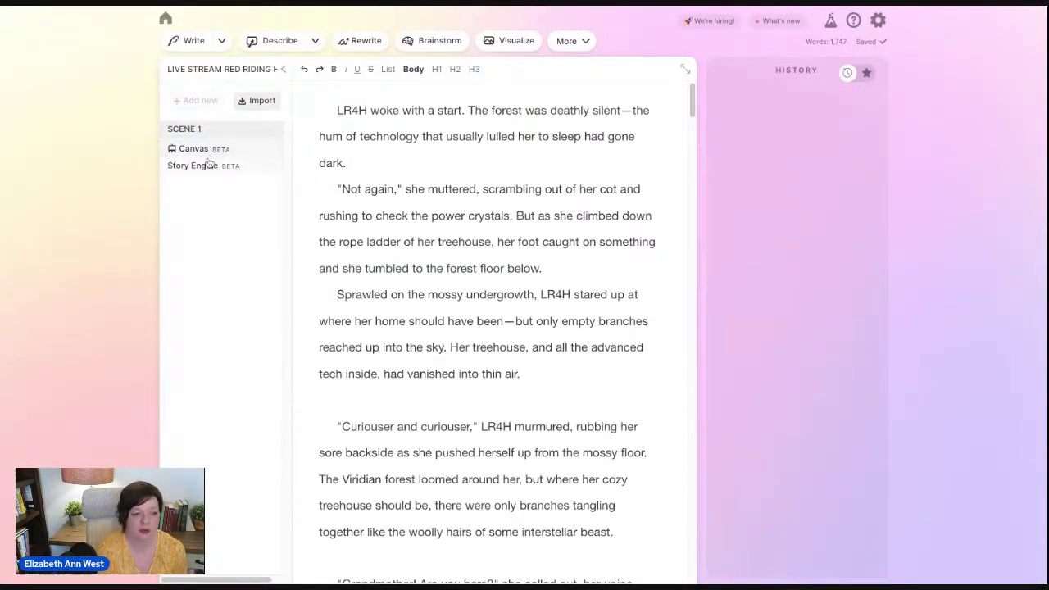
pyautogui.doubleClick(195, 131)
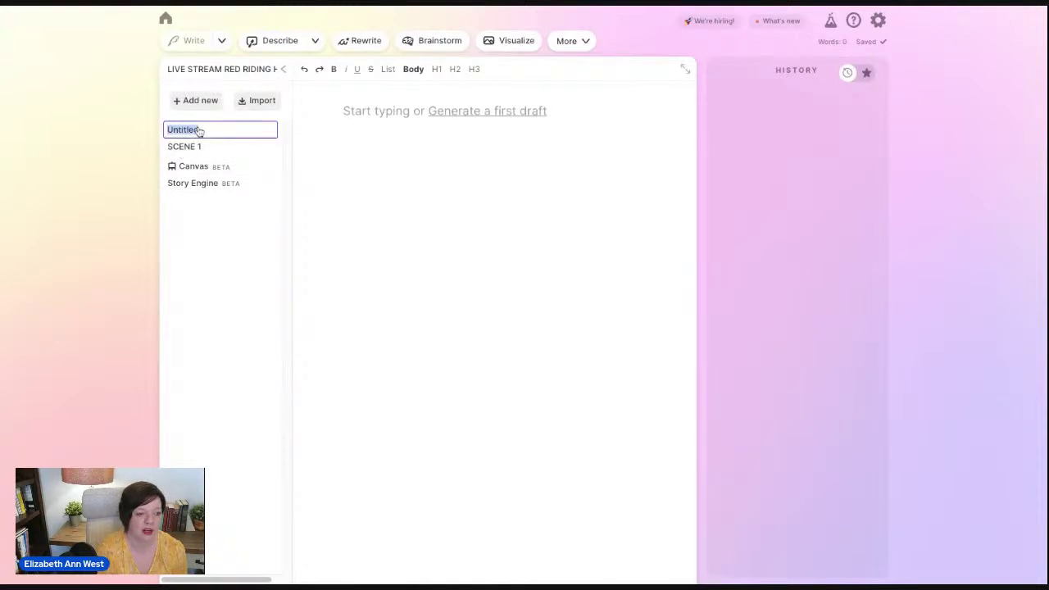
pyautogui.write('OUTLINE')
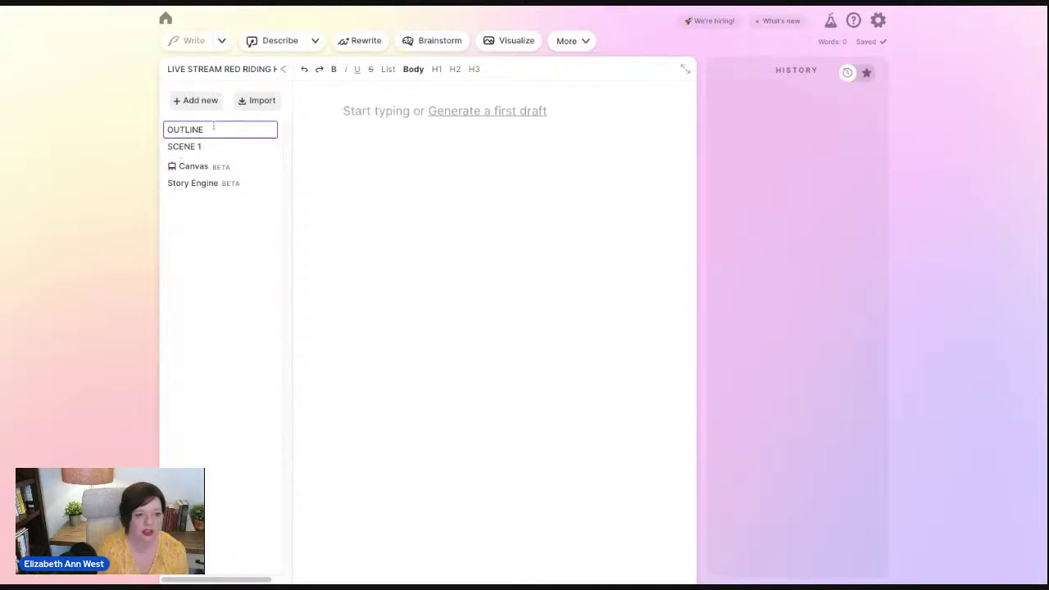
pyautogui.press('Return')
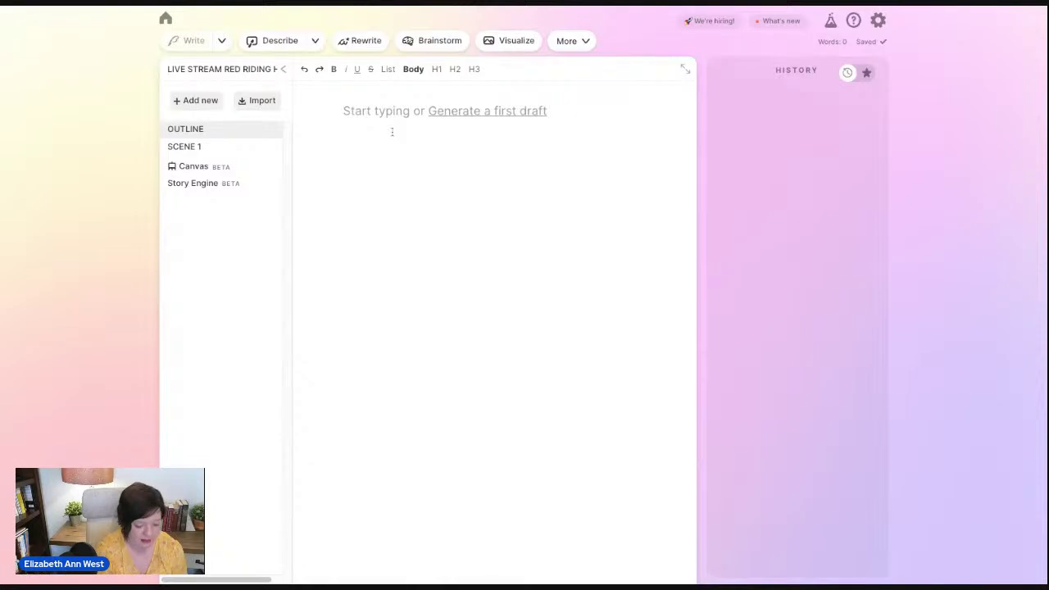
pyautogui.hotkey('ctrl', 'v')
pyautogui.scroll(3, 468, 283)
pyautogui.scroll(10, 468, 283)
pyautogui.scroll(-2, 345, 255)
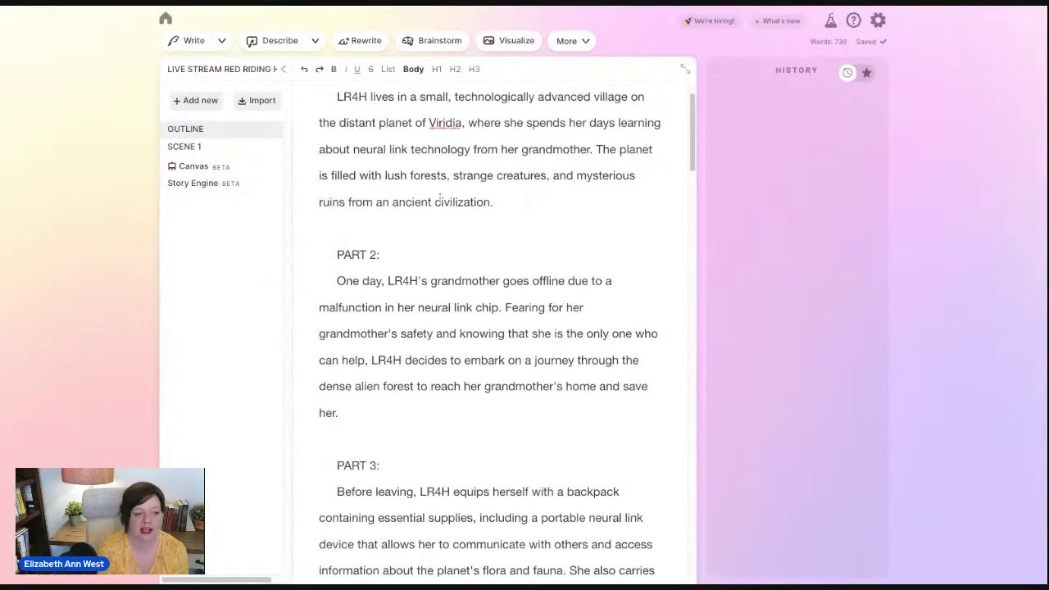
pyautogui.scroll(2, 344, 255)
# Open the SCENE 1 document, run Shrink Ray on it and confirm the use of AI words
pyautogui.click(169, 151)
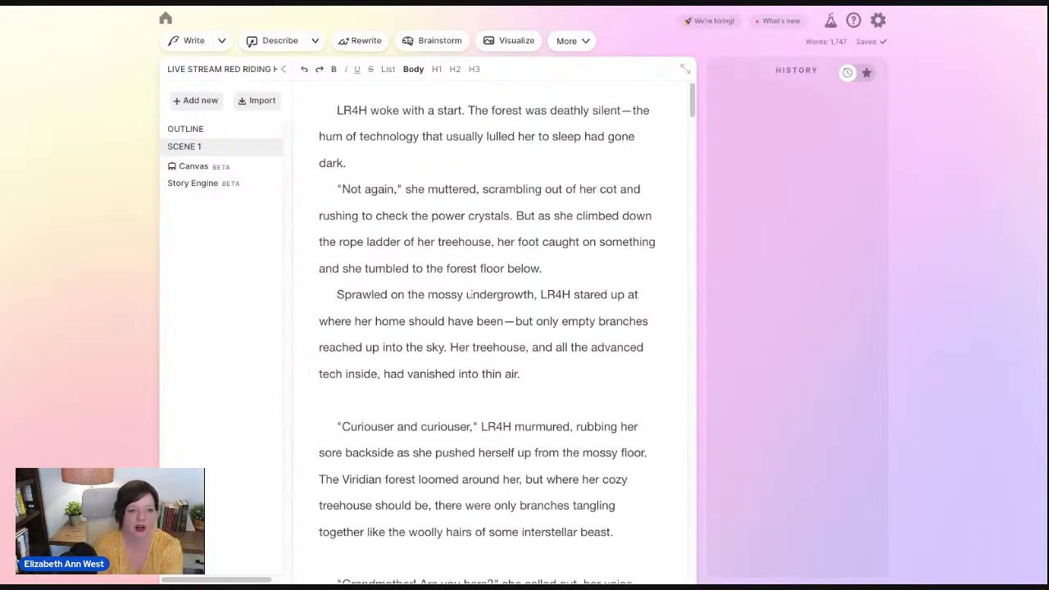
pyautogui.click(563, 44)
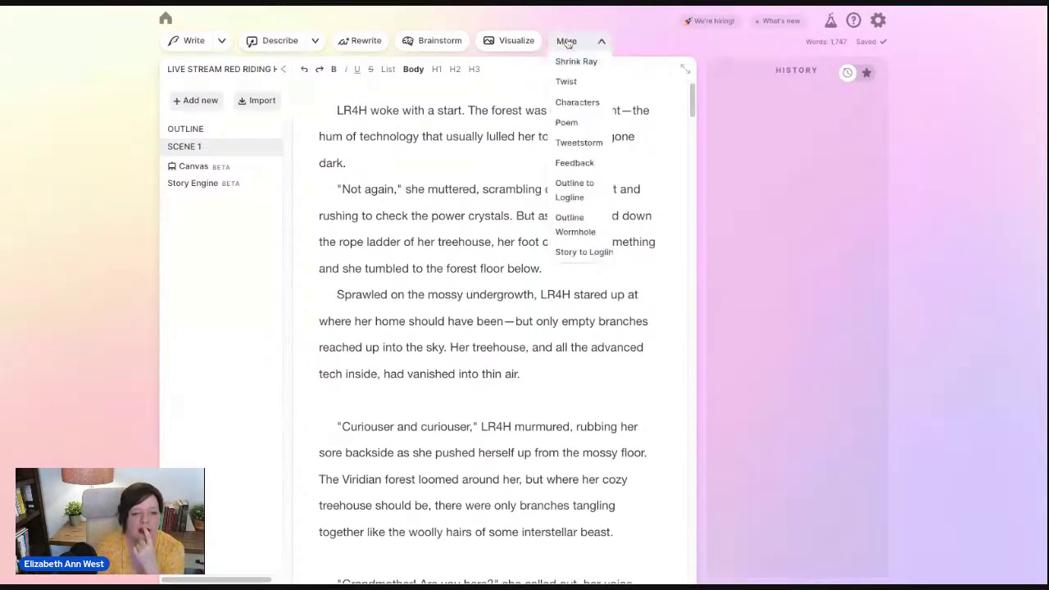
pyautogui.click(584, 62)
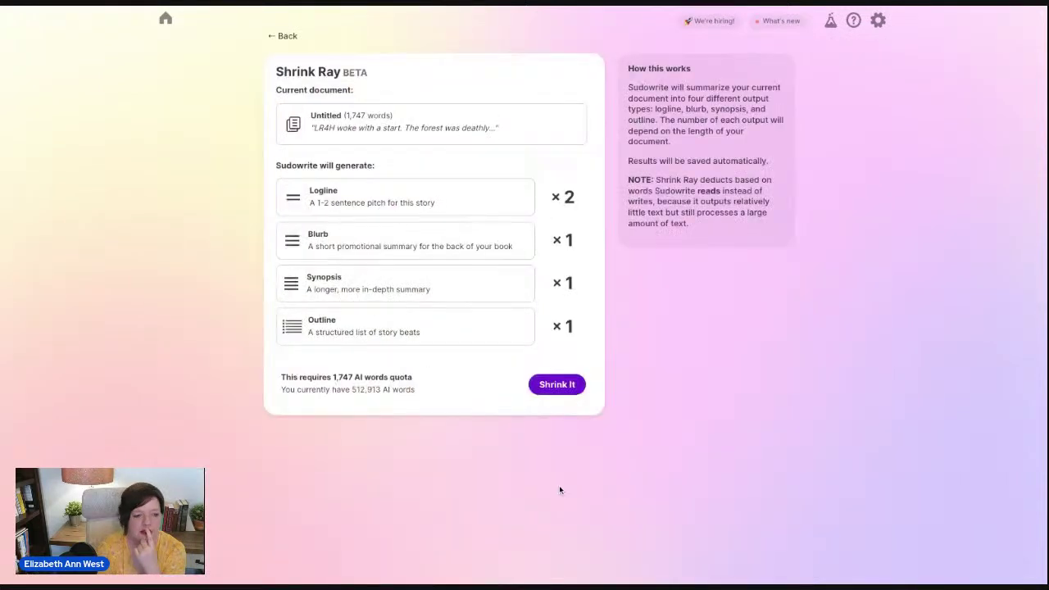
pyautogui.click(563, 385)
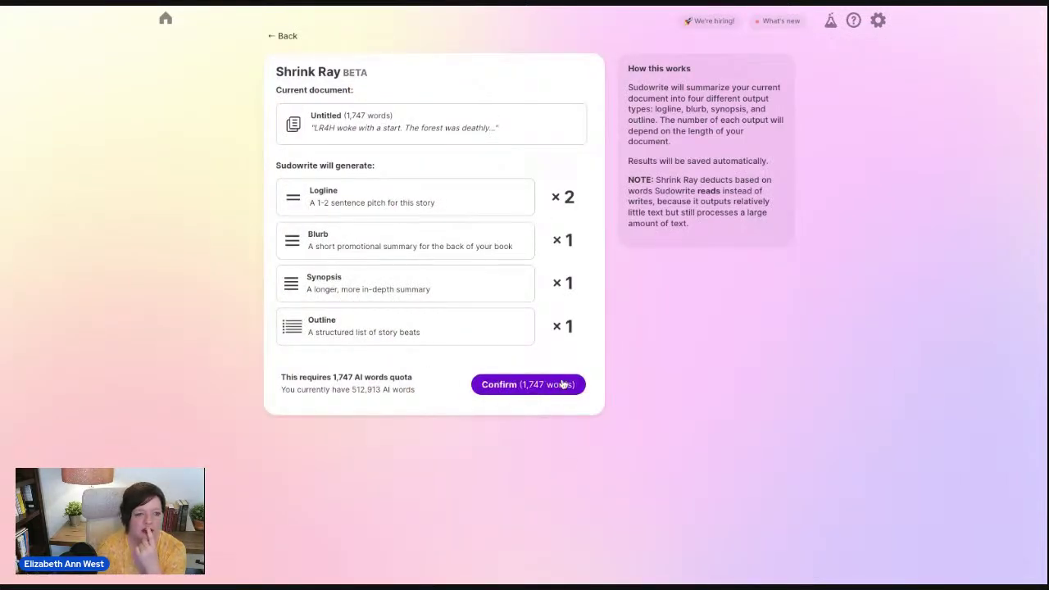
pyautogui.click(563, 384)
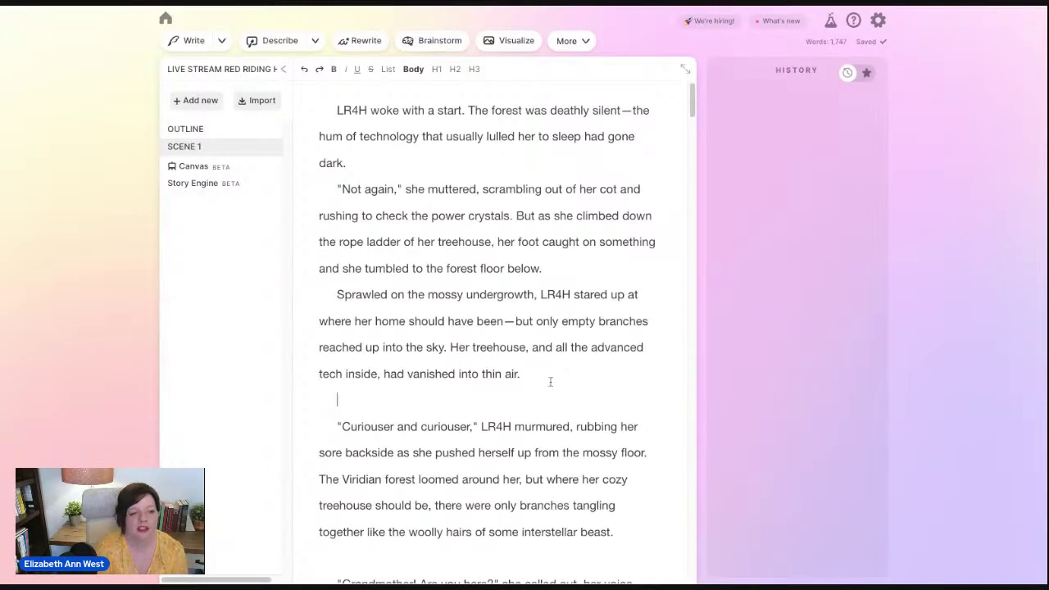
# Select the entire text of SCENE 1, from the opening line to the end of the scene
pyautogui.scroll(-3, 549, 381)
pyautogui.scroll(1, 549, 381)
pyautogui.scroll(1, 489, 332)
pyautogui.scroll(-3, 459, 380)
pyautogui.scroll(3, 459, 381)
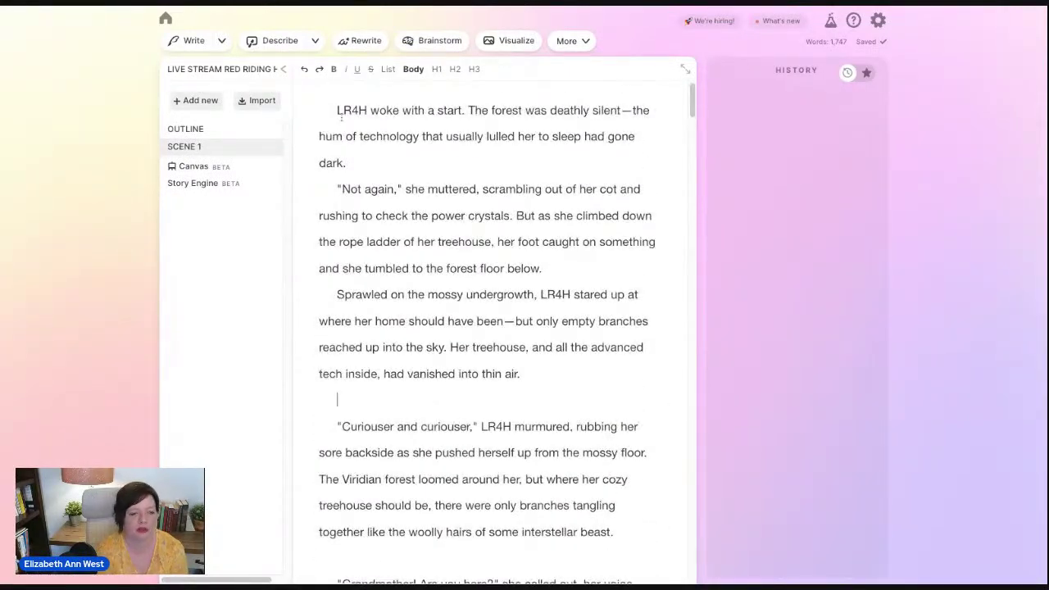
pyautogui.moveTo(337, 110); pyautogui.dragTo(590, 573)
pyautogui.scroll(20, 492, 327)
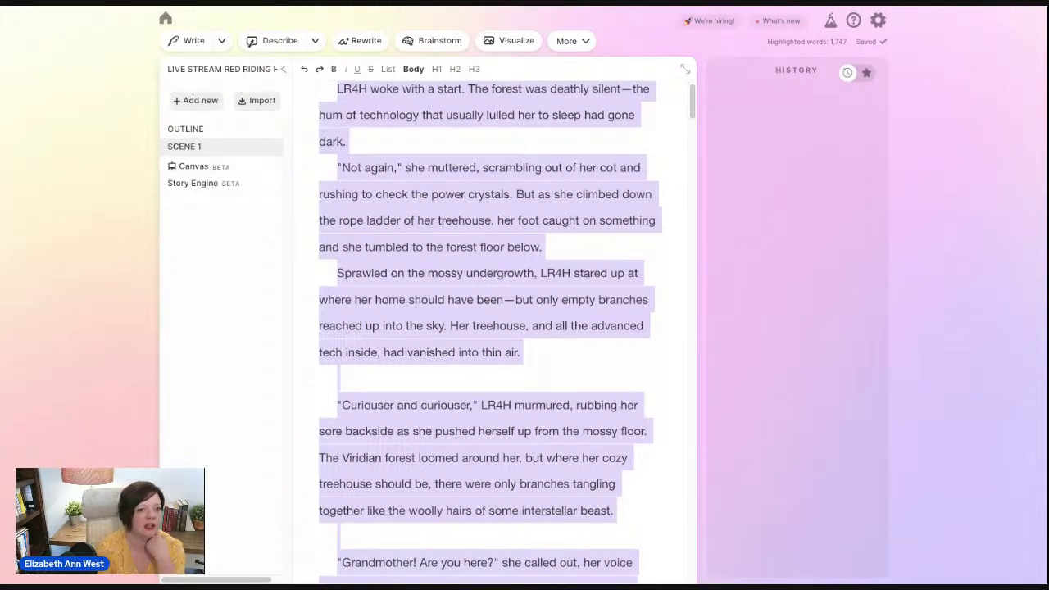
# Switch to ChatGPT and examine the SUMMARIZE THE FOLLOWING CHAPTER prompt with the scene text and its reply
pyautogui.hotkey('alt', 'Tab')
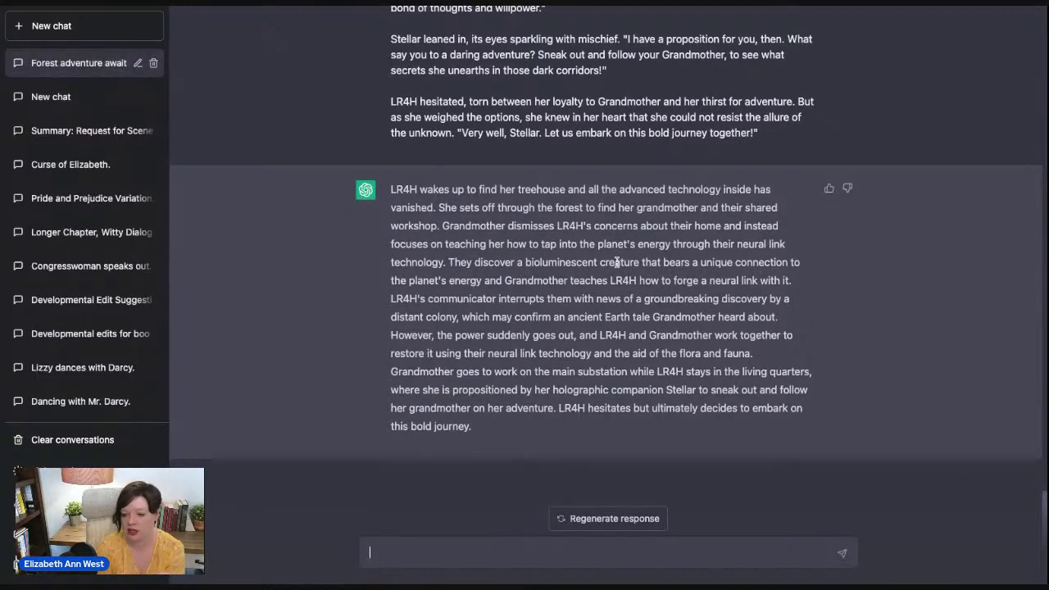
pyautogui.scroll(3, 616, 261)
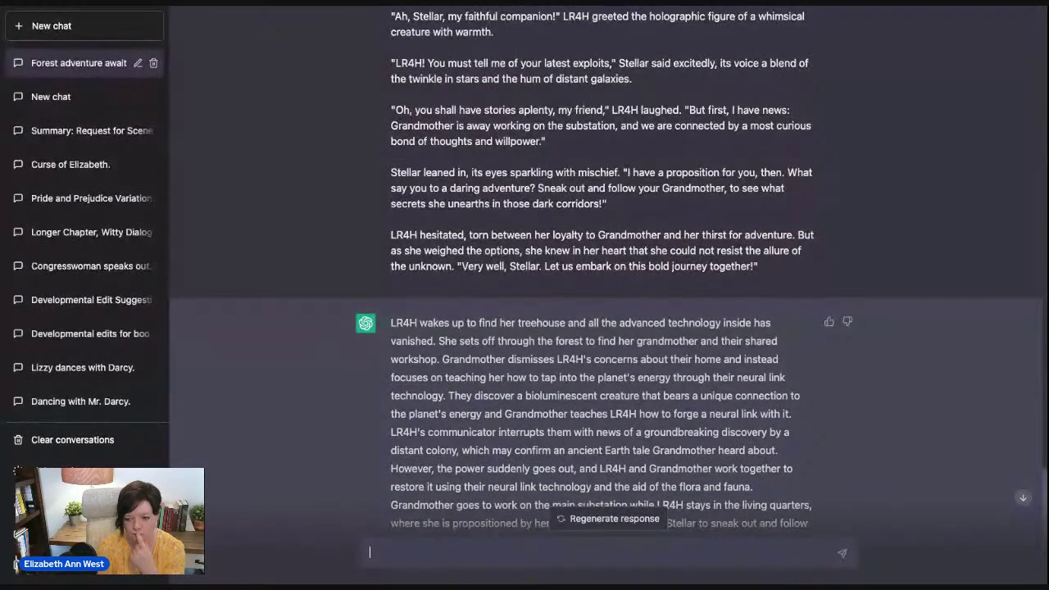
pyautogui.scroll(15, 607, 328)
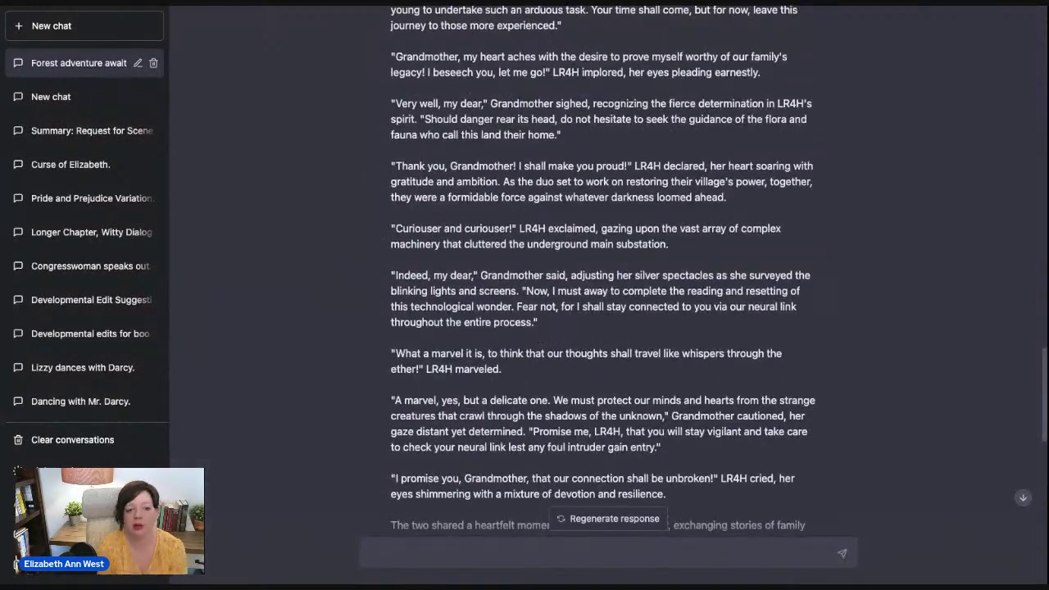
pyautogui.scroll(15, 503, 62)
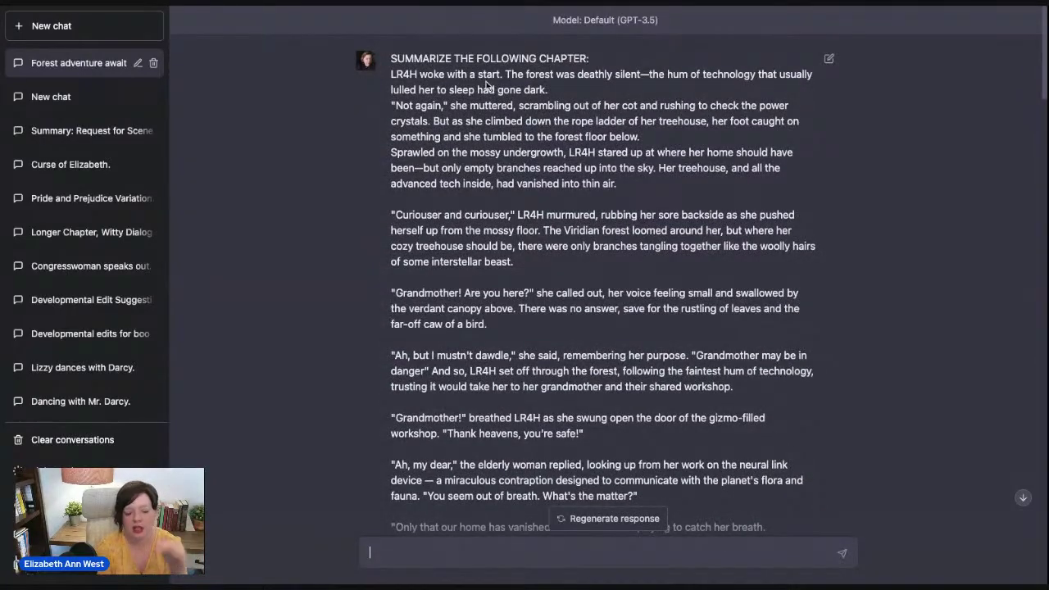
pyautogui.scroll(-20, 549, 168)
pyautogui.scroll(-4, 548, 168)
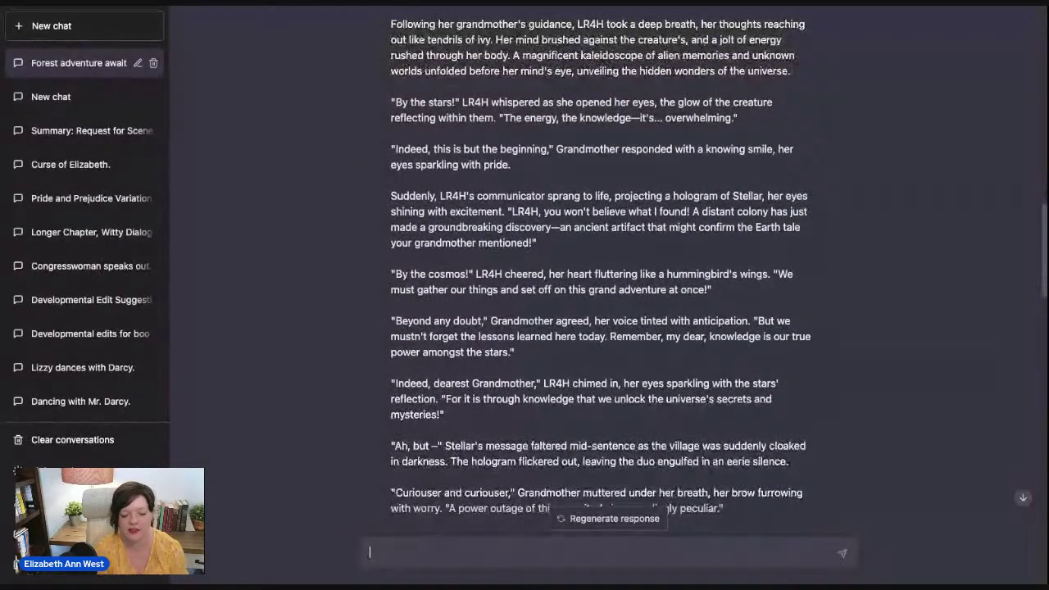
pyautogui.scroll(-1, 600, 271)
pyautogui.scroll(-15, 599, 271)
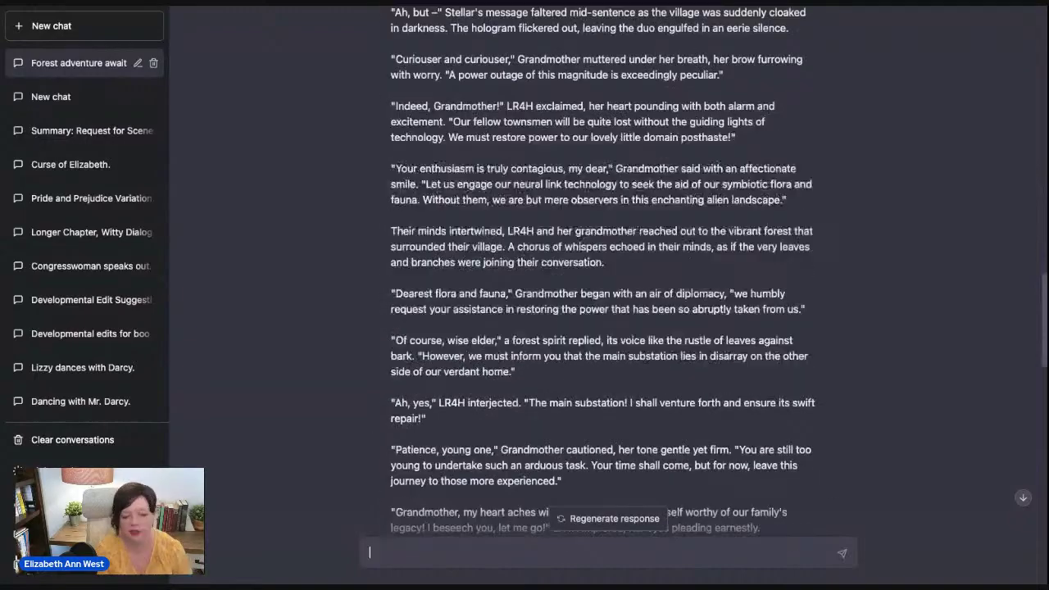
pyautogui.scroll(-20, 418, 168)
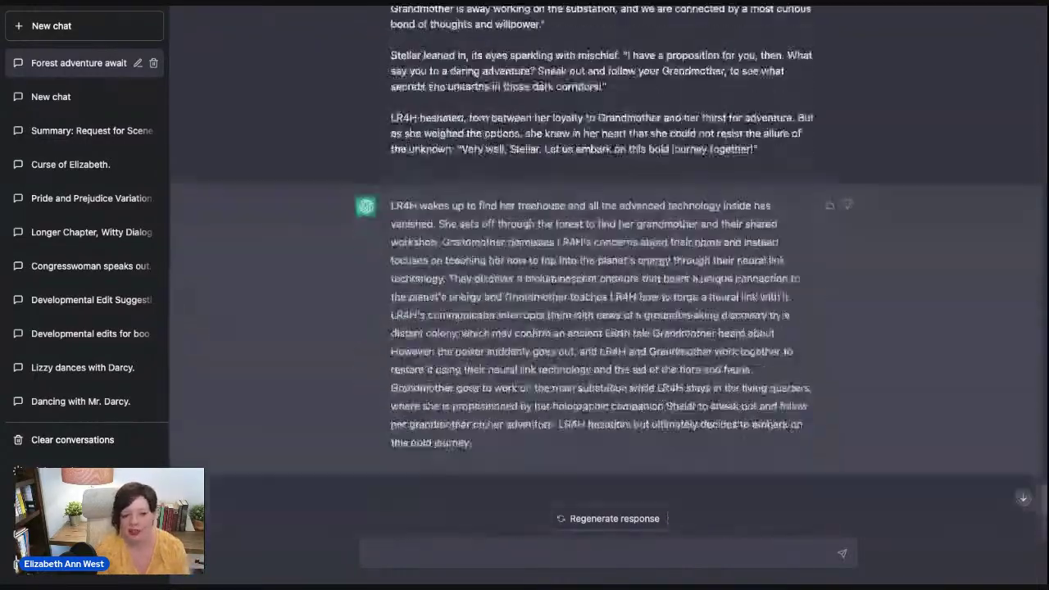
# Copy the whole chapter summary from the ChatGPT reply and switch back to Sudowrite
pyautogui.click(391, 189)
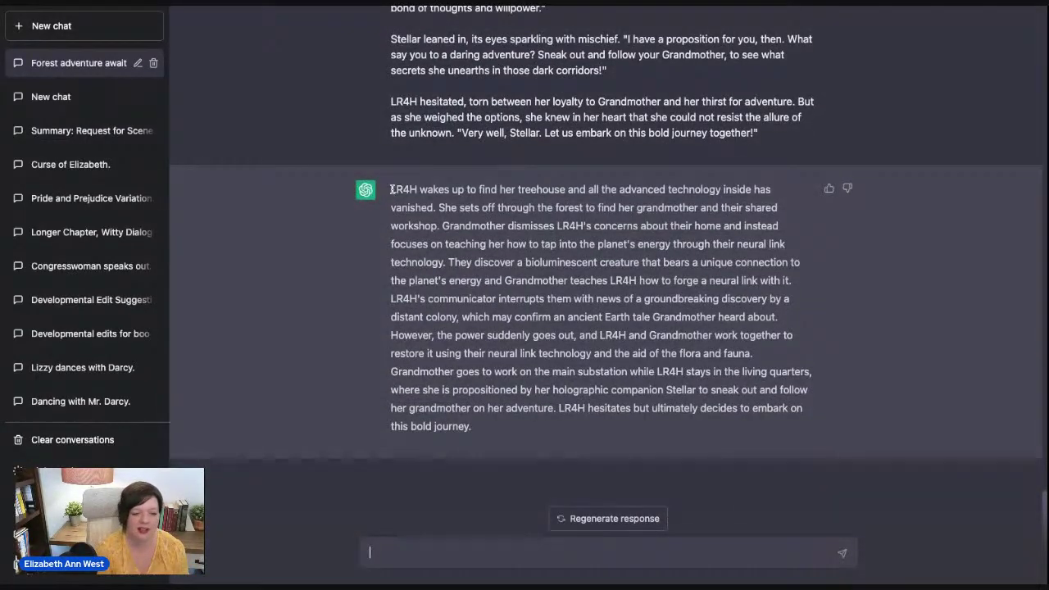
pyautogui.hotkey('shift', 'Down')
pyautogui.hotkey('shift', 'Down')
pyautogui.hotkey('shift', 'Down')
pyautogui.hotkey('shift', 'Down')
pyautogui.hotkey('shift', 'Down')
pyautogui.hotkey('shift', 'Down')
pyautogui.hotkey('shift', 'Down')
pyautogui.hotkey('shift', 'Down')
pyautogui.hotkey('shift', 'Down')
pyautogui.hotkey('shift', 'Down')
pyautogui.hotkey('shift', 'Down')
pyautogui.hotkey('shift', 'Down')
pyautogui.hotkey('shift', 'Down')
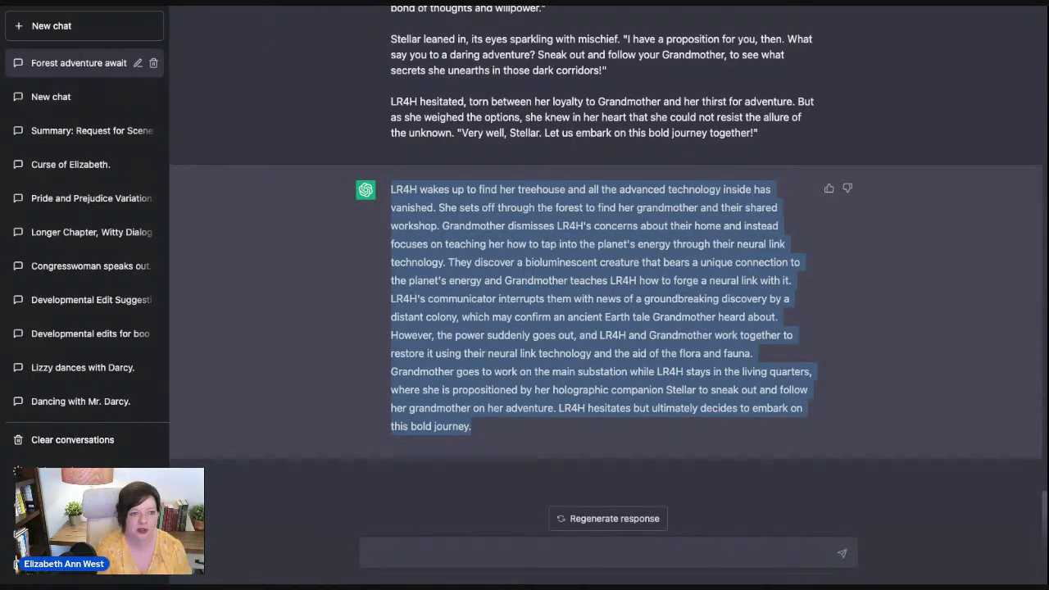
pyautogui.hotkey('alt', 'Tab')
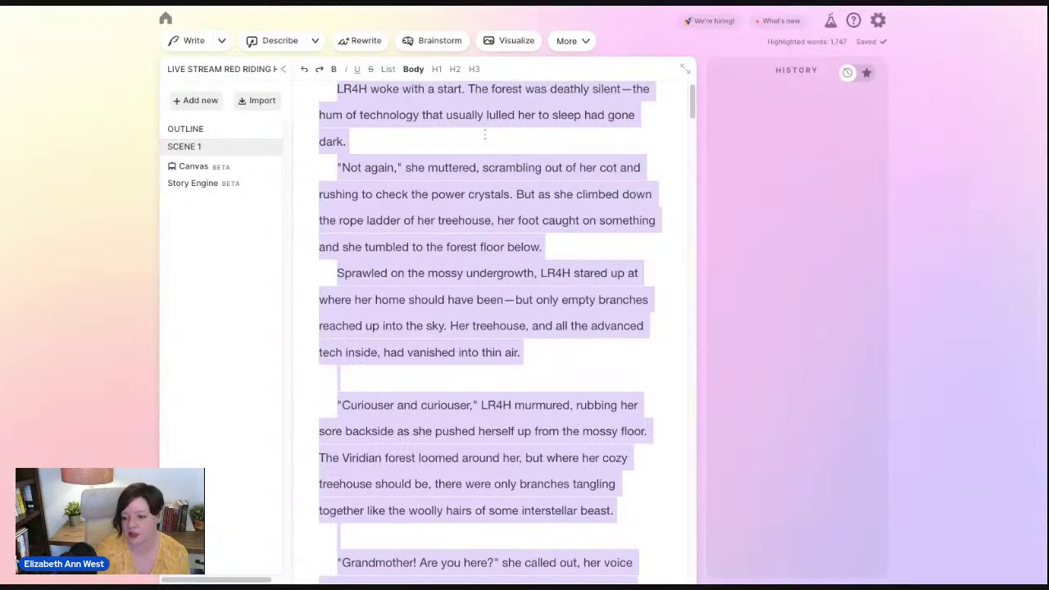
pyautogui.scroll(1, 484, 133)
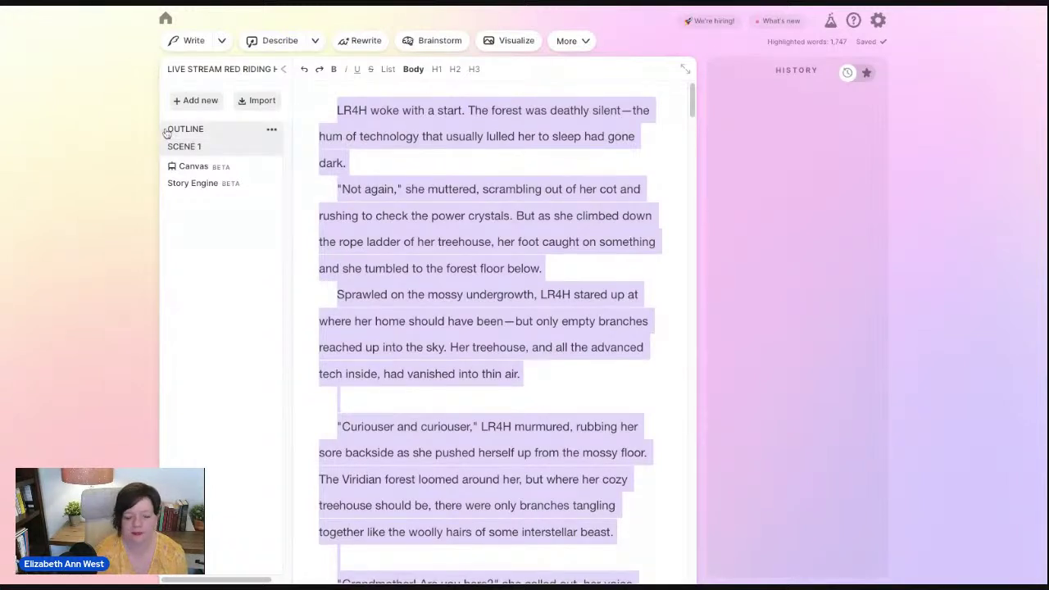
# Replace the paragraph under PART 1 in the OUTLINE document with the copied chapter summary
pyautogui.click(206, 133)
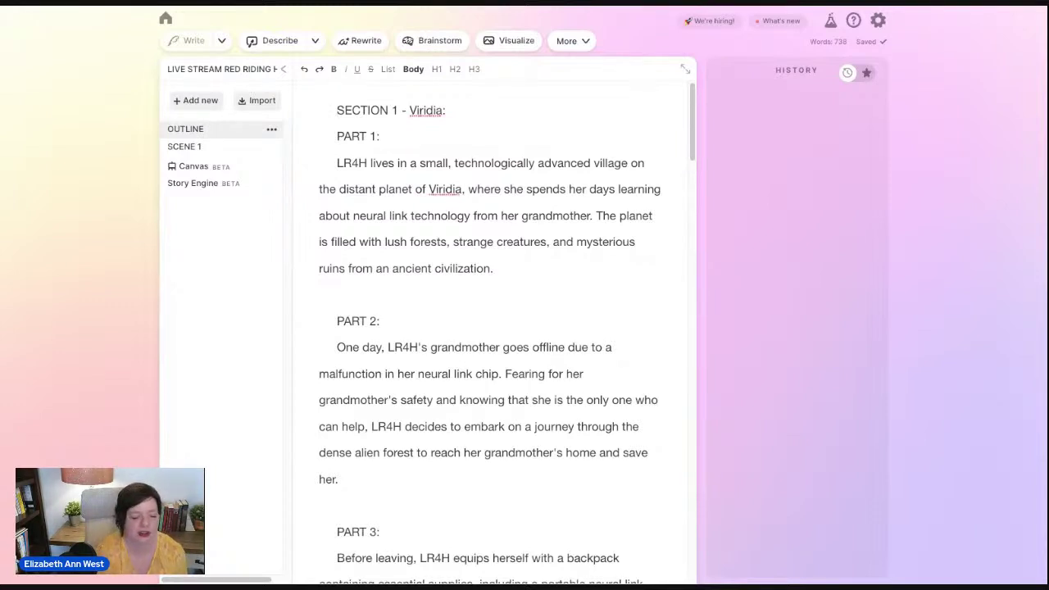
pyautogui.click(554, 272)
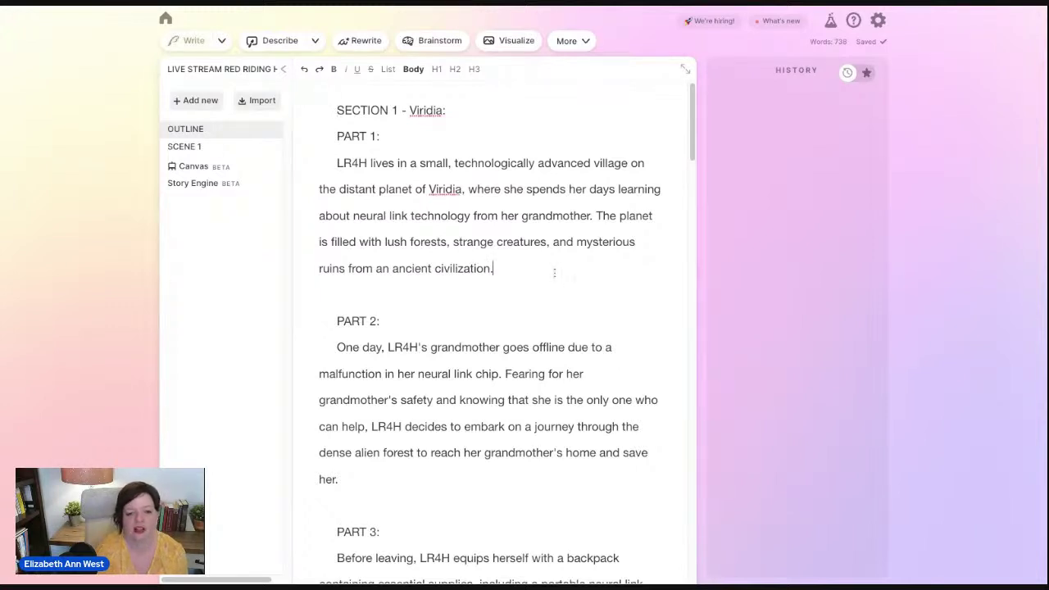
pyautogui.tripleClick(500, 268)
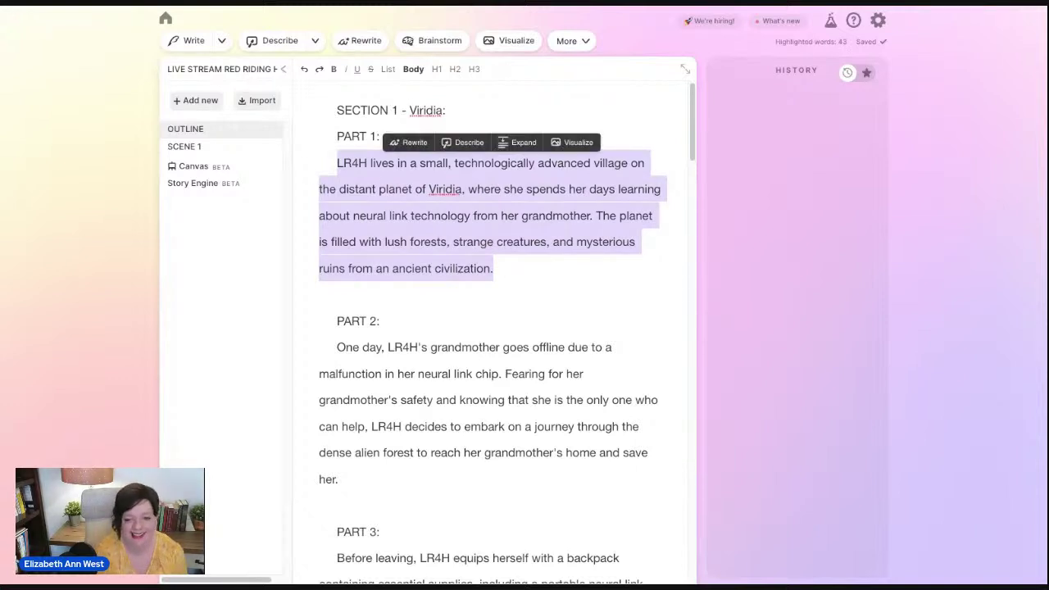
pyautogui.press('super+v')
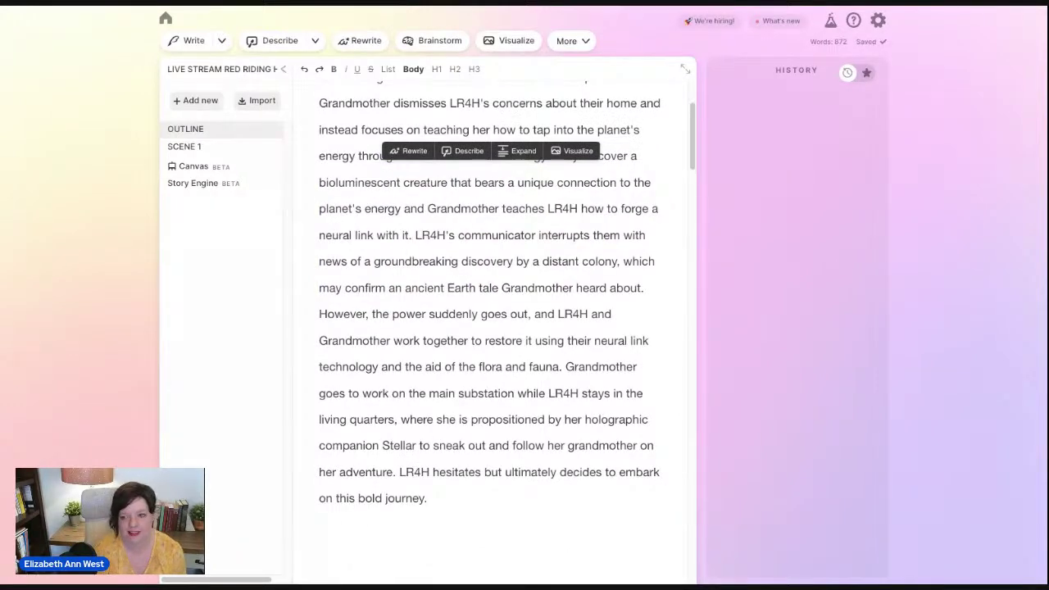
# Generate Shorter rewrites of the pasted PART 1 summary and review the versions
pyautogui.hotkey('shift', 'Up')
pyautogui.hotkey('shift', 'Up')
pyautogui.hotkey('shift', 'Up')
pyautogui.hotkey('shift', 'Up')
pyautogui.hotkey('shift', 'Up')
pyautogui.hotkey('shift', 'Up')
pyautogui.hotkey('shift', 'Up')
pyautogui.hotkey('shift', 'Up')
pyautogui.hotkey('shift', 'Up')
pyautogui.hotkey('shift', 'Up')
pyautogui.hotkey('shift', 'Up')
pyautogui.hotkey('shift', 'Up')
pyautogui.hotkey('shift', 'Up')
pyautogui.hotkey('shift', 'Up')
pyautogui.hotkey('shift', 'Up')
pyautogui.hotkey('shift', 'Up')
pyautogui.hotkey('shift', 'Up')
pyautogui.hotkey('shift', 'Up')
pyautogui.hotkey('shift', 'Up')
pyautogui.hotkey('shift', 'Up')
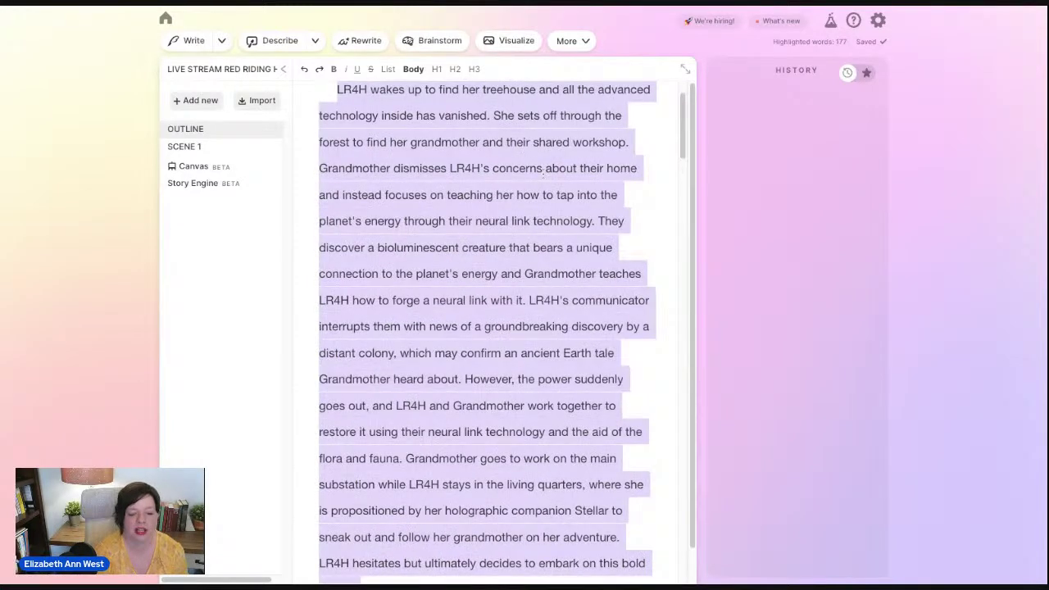
pyautogui.click(459, 143)
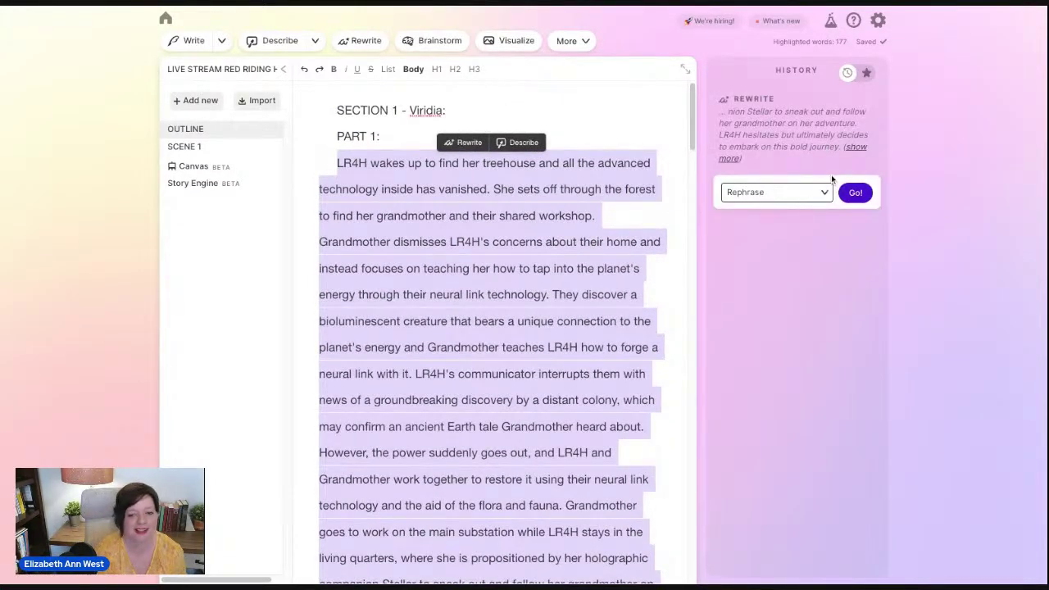
pyautogui.click(808, 195)
pyautogui.click(796, 236)
pyautogui.click(855, 195)
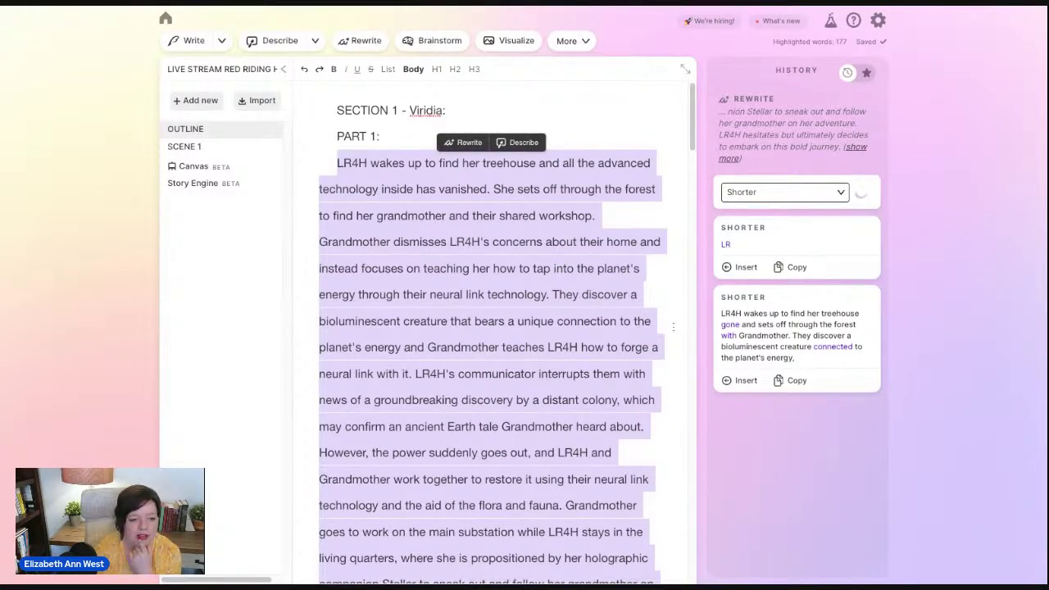
pyautogui.scroll(-5, 671, 324)
pyautogui.scroll(5, 671, 322)
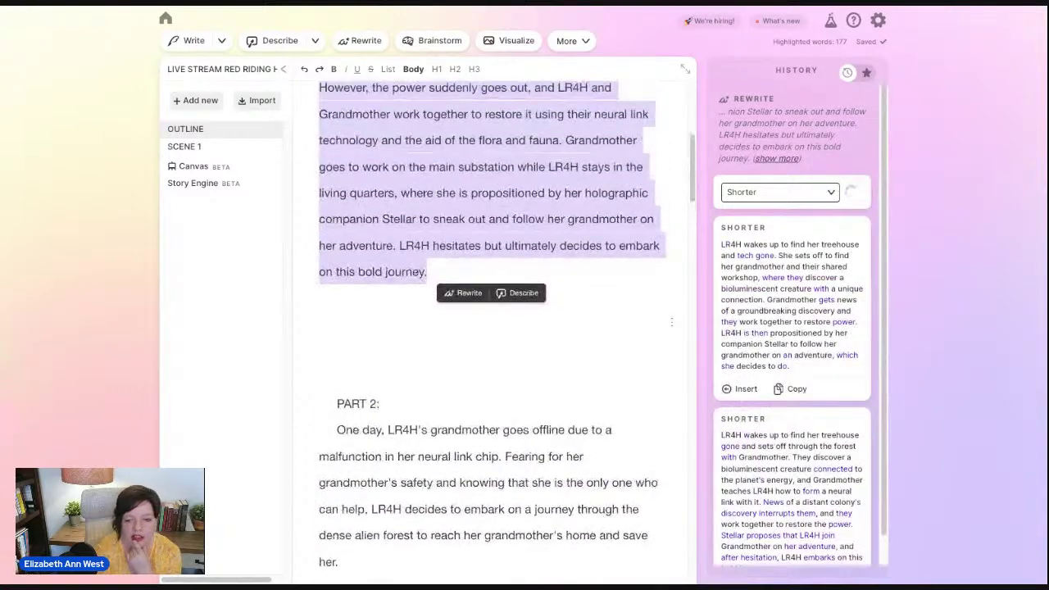
pyautogui.scroll(-1, 671, 322)
pyautogui.scroll(-1, 810, 351)
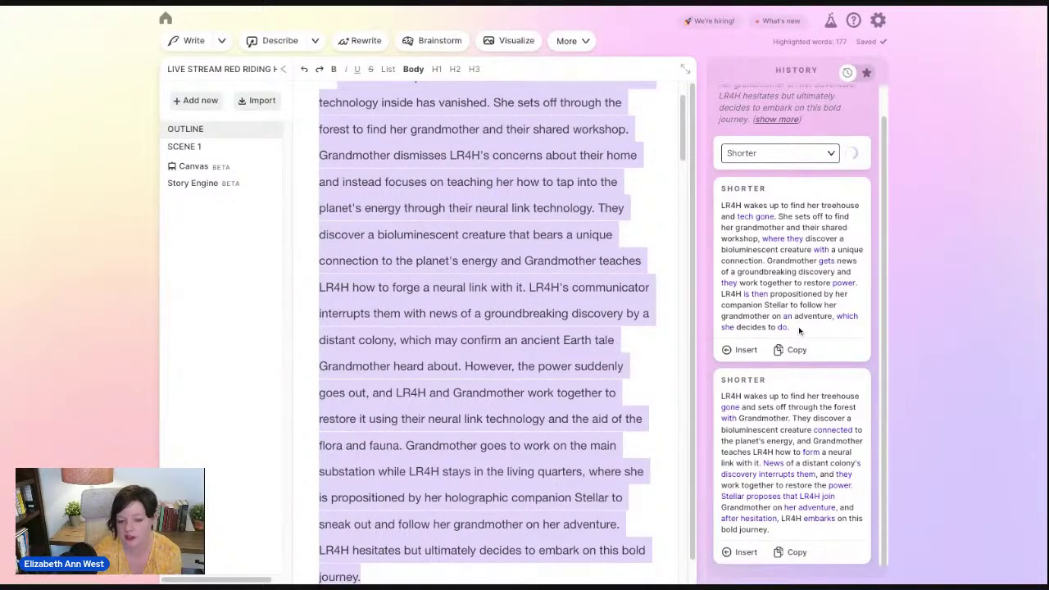
# Insert the first Shorter version under PART 1 and delete the original long summary that follows it
pyautogui.click(745, 350)
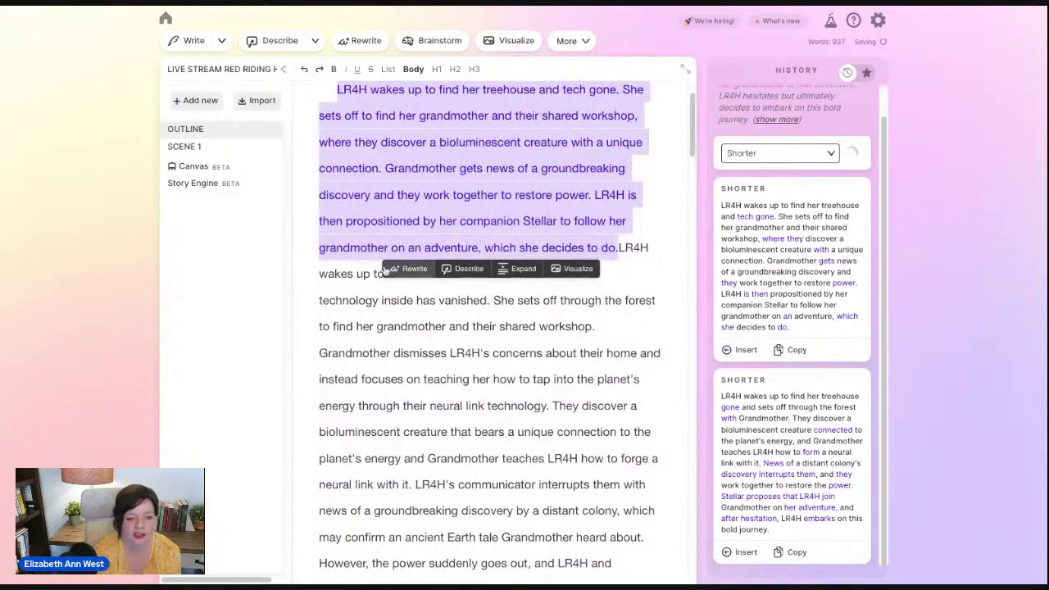
pyautogui.click(660, 322)
pyautogui.moveTo(619, 246); pyautogui.dragTo(426, 446)
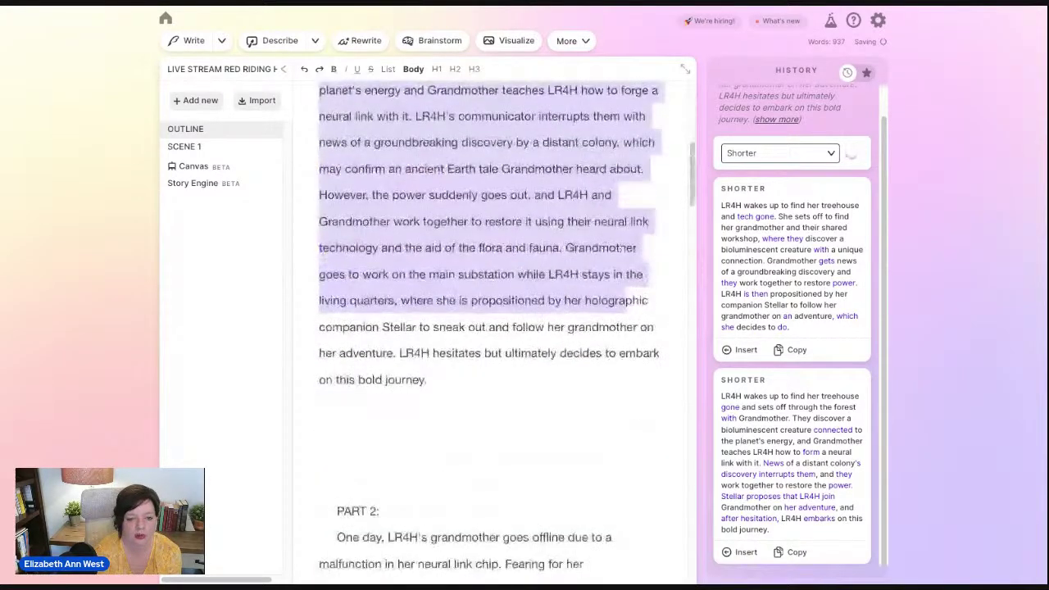
pyautogui.scroll(4, 620, 353)
pyautogui.press('BackSpace')
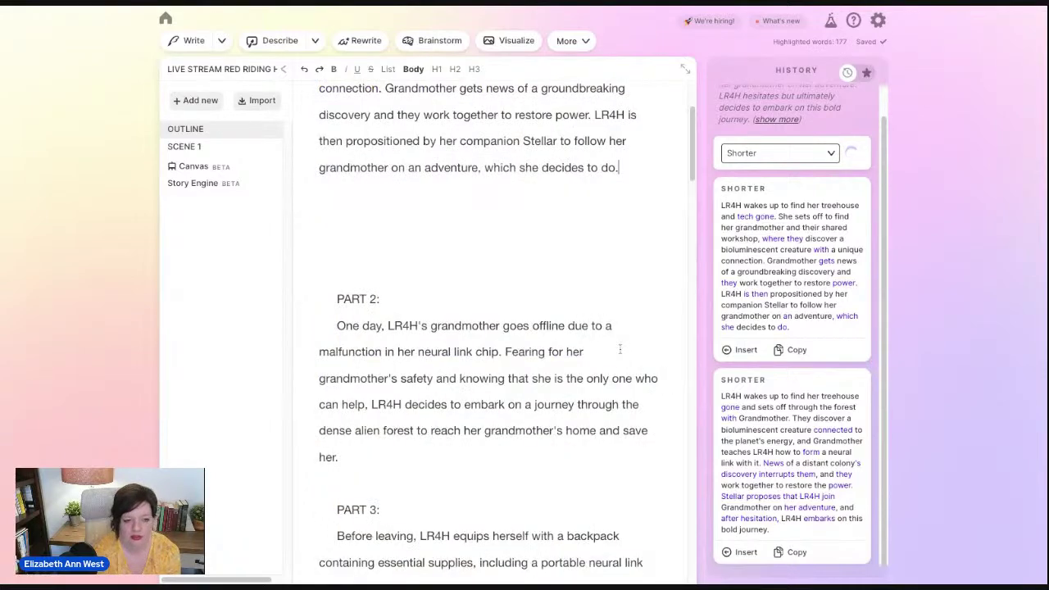
pyautogui.scroll(3, 620, 338)
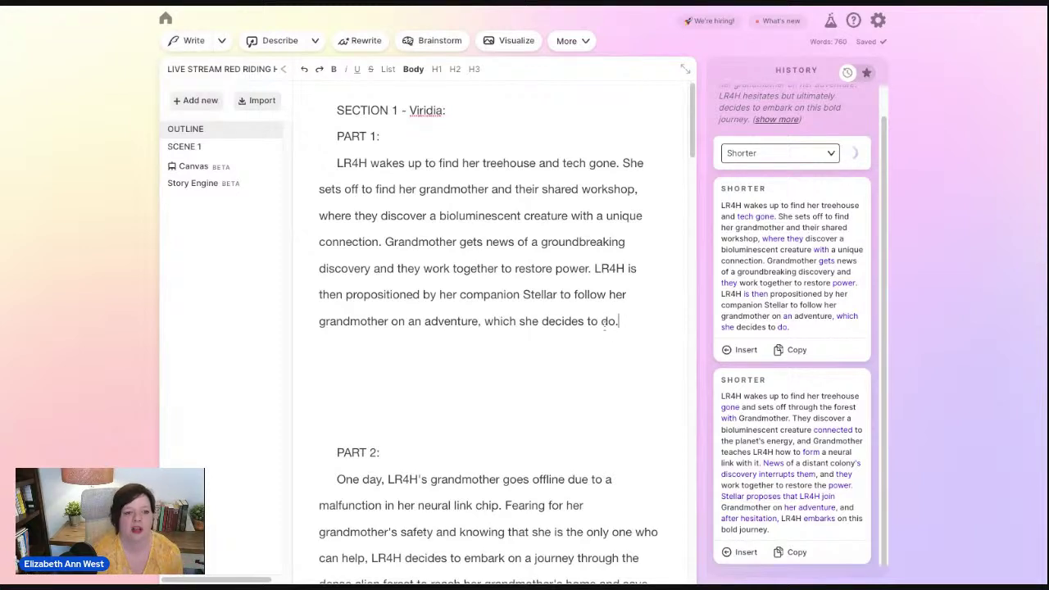
# Check the Write settings for creativity, card count, card length and key details, leaving them without changes
pyautogui.doubleClick(643, 325)
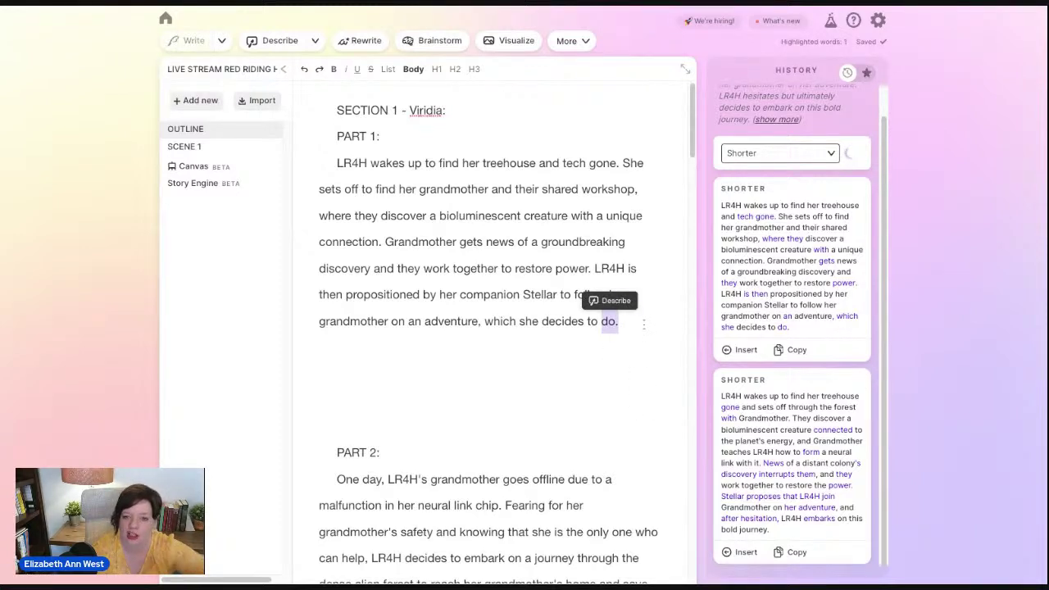
pyautogui.click(633, 337)
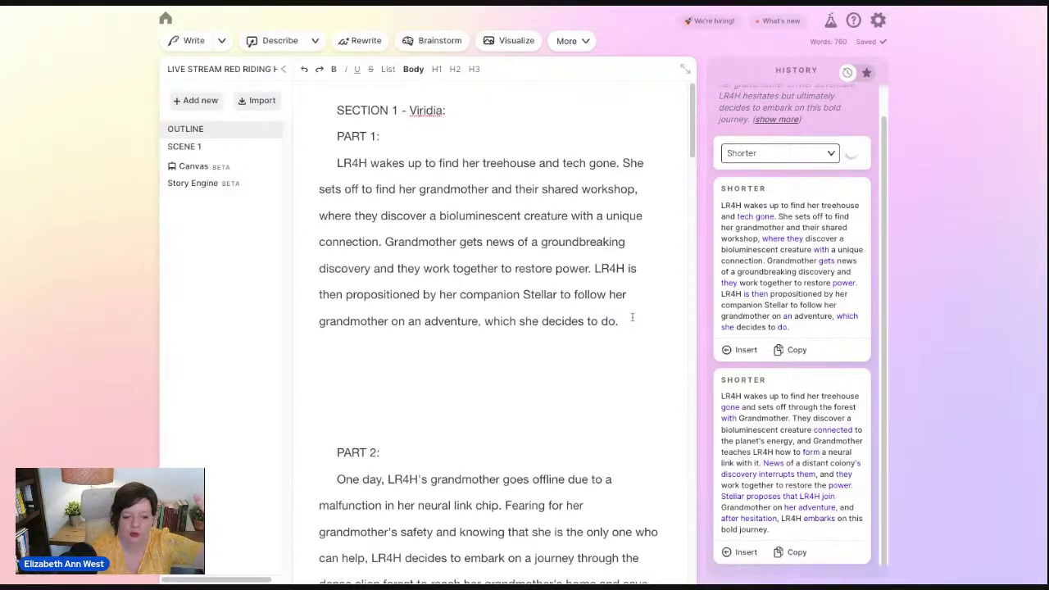
pyautogui.click(220, 43)
pyautogui.click(207, 186)
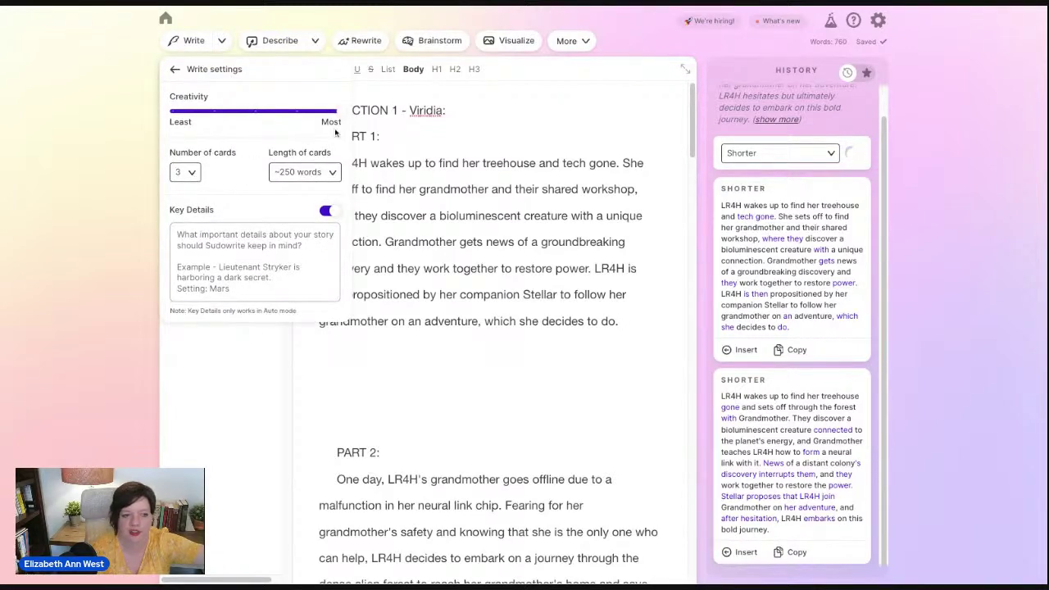
pyautogui.click(537, 365)
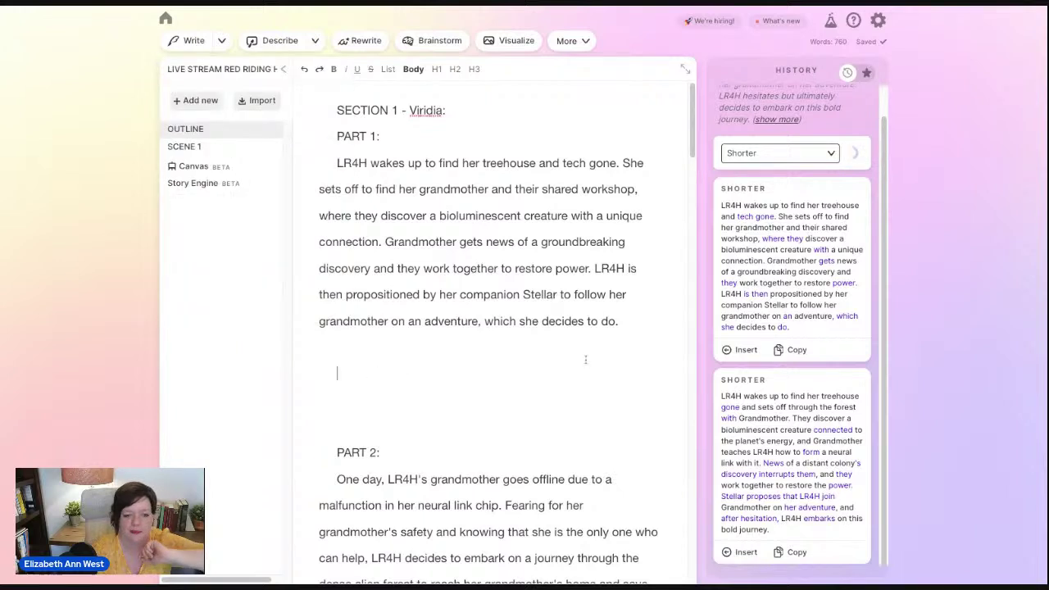
# Add a new "PART 2:" heading below the condensed PART 1 summary in the OUTLINE document
pyautogui.click(633, 320)
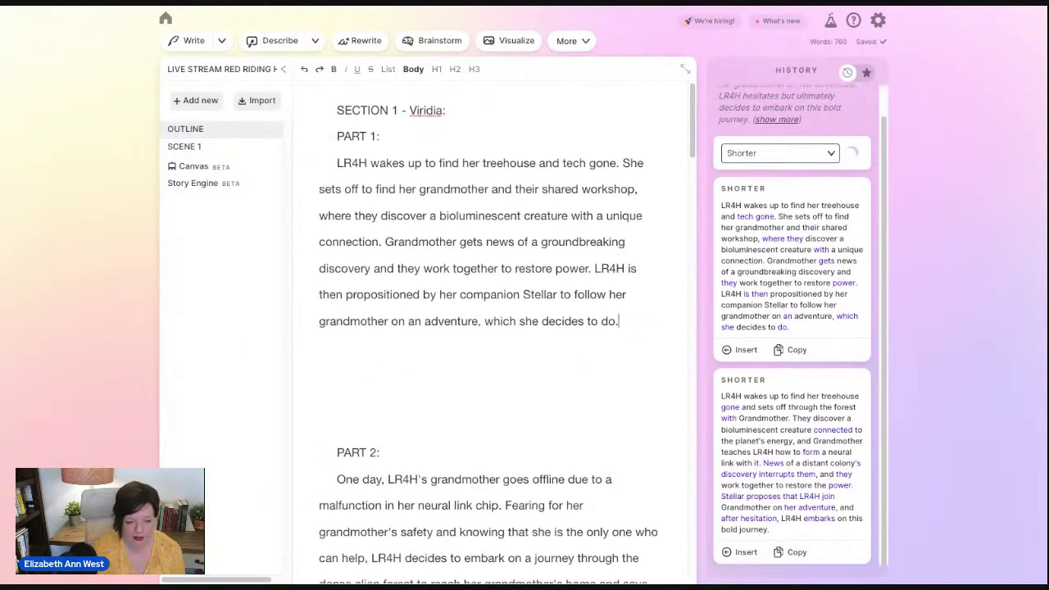
pyautogui.press('Return')
pyautogui.press('Return')
pyautogui.write('PART2:')
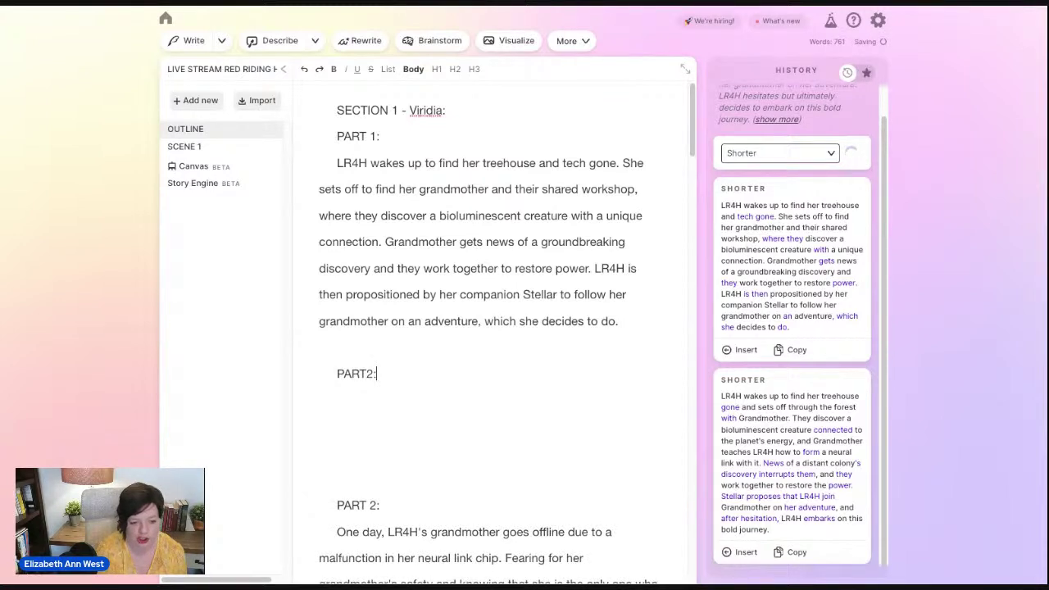
pyautogui.press('BackSpace')
pyautogui.press('BackSpace')
pyautogui.write('2:')
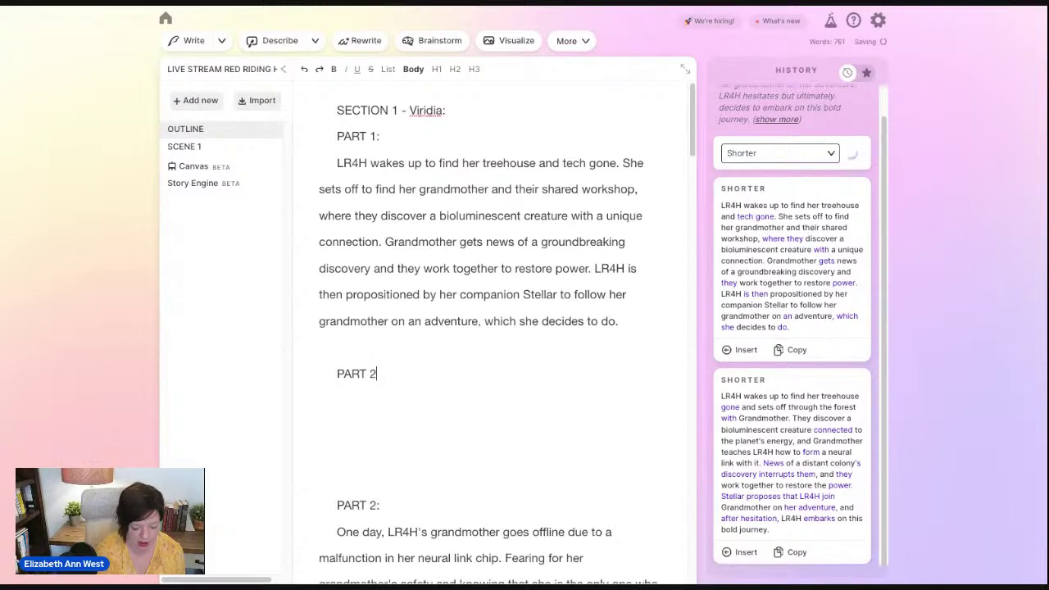
# Generate Write suggestions continuing from the new PART 2 heading and read through the first card
pyautogui.click(182, 43)
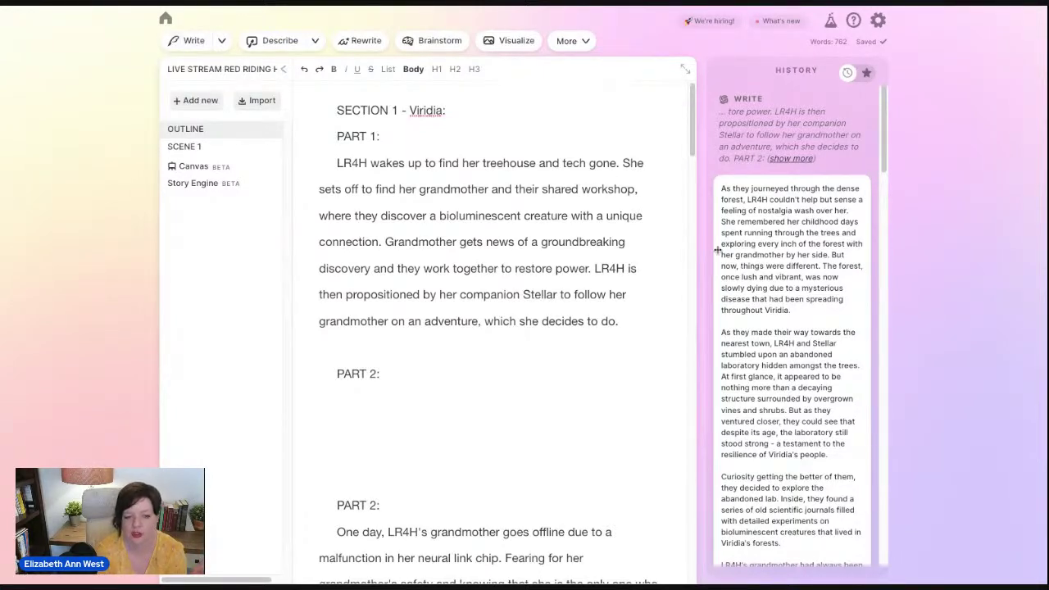
pyautogui.scroll(-2, 764, 340)
pyautogui.scroll(-5, 764, 340)
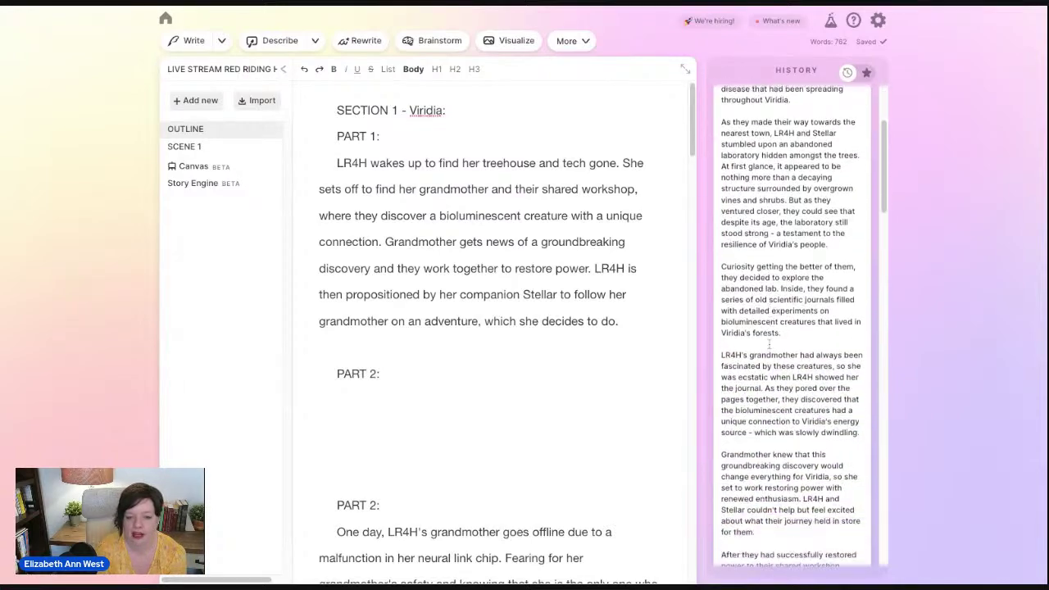
pyautogui.scroll(-5, 768, 340)
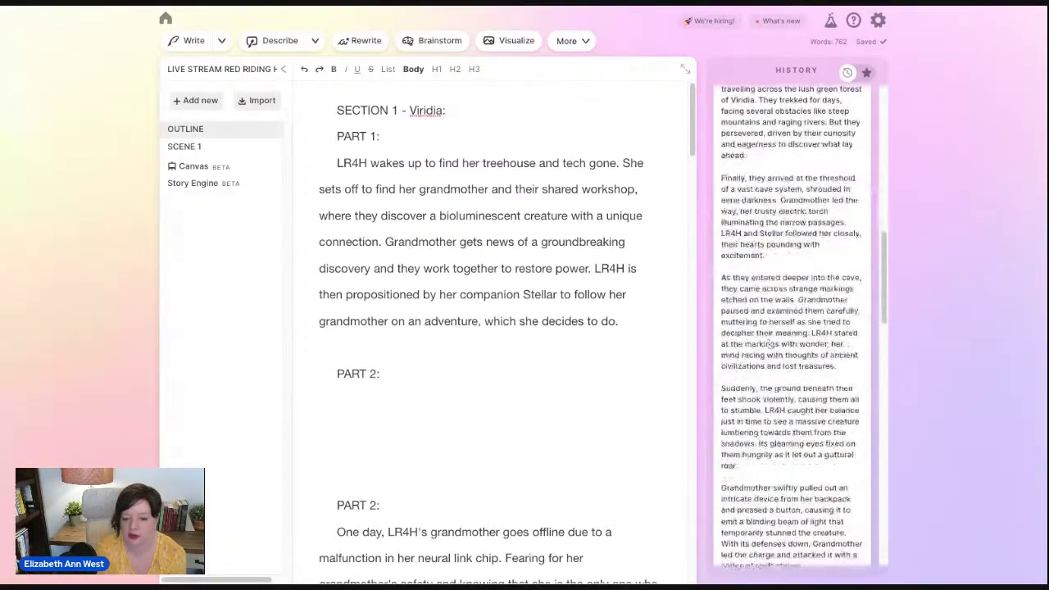
# Set the Write settings to a card length of ~150 words and 2 cards, keeping the insertion point after "PART 2:"
pyautogui.click(222, 40)
pyautogui.click(258, 192)
pyautogui.click(291, 173)
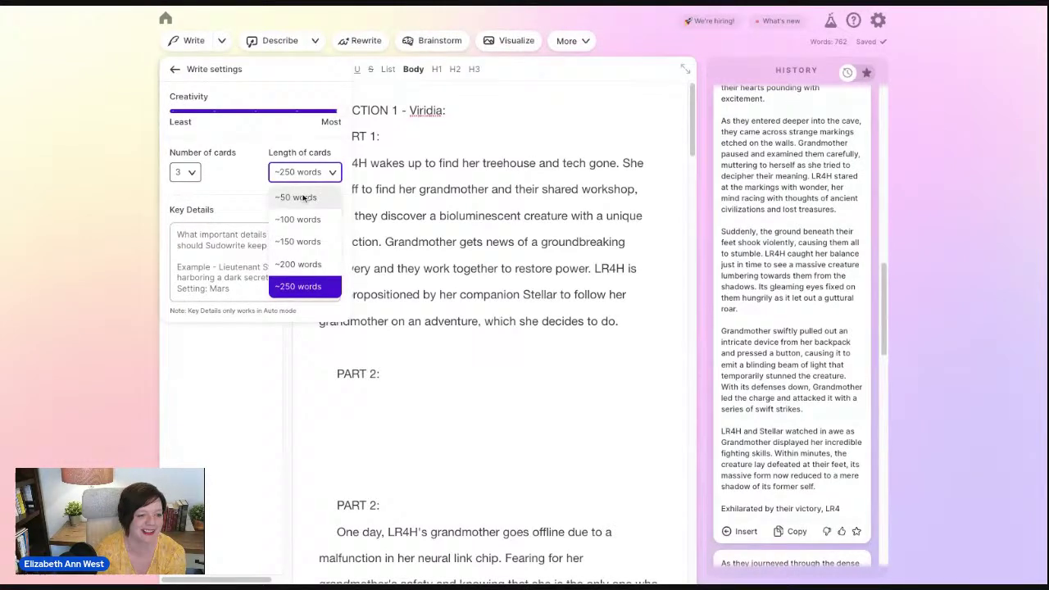
pyautogui.click(285, 238)
pyautogui.click(379, 136)
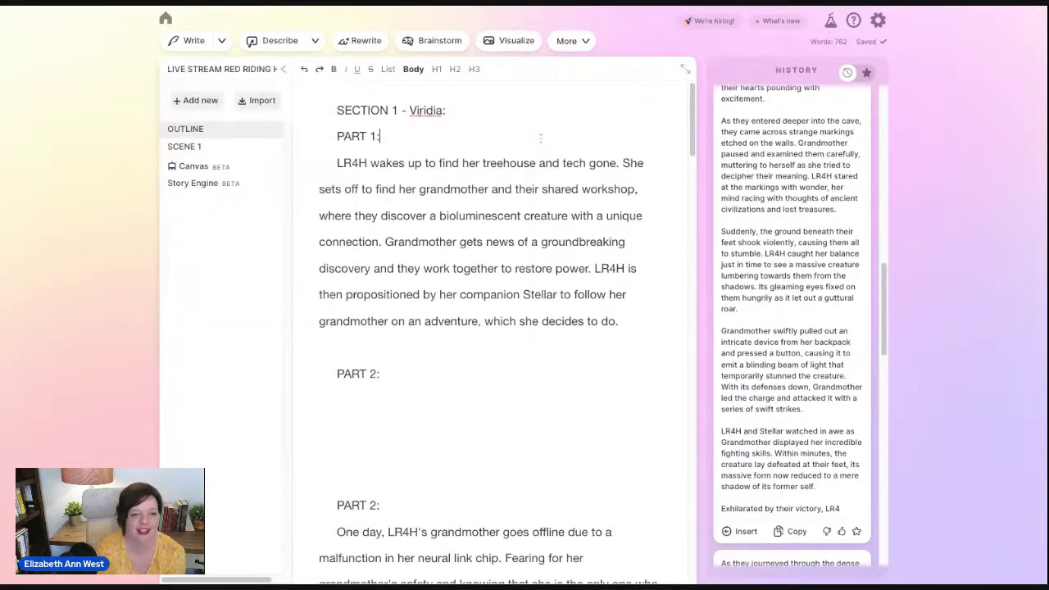
pyautogui.click(400, 398)
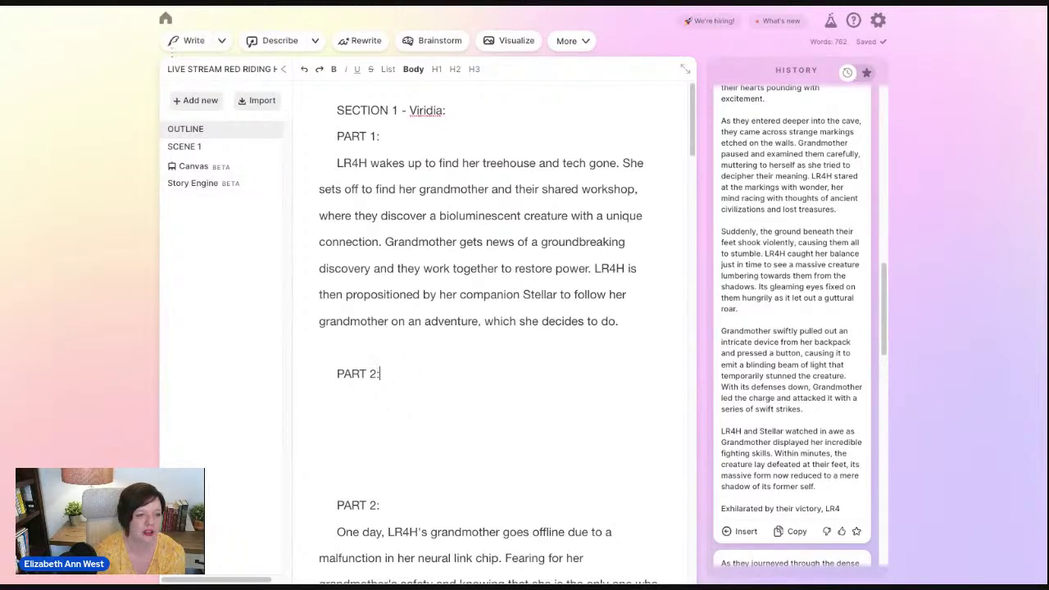
pyautogui.click(221, 40)
pyautogui.click(221, 189)
pyautogui.click(185, 172)
pyautogui.click(184, 220)
# Generate a new set of Write cards for PART 2 with the shortened settings and read both suggestions
pyautogui.click(201, 39)
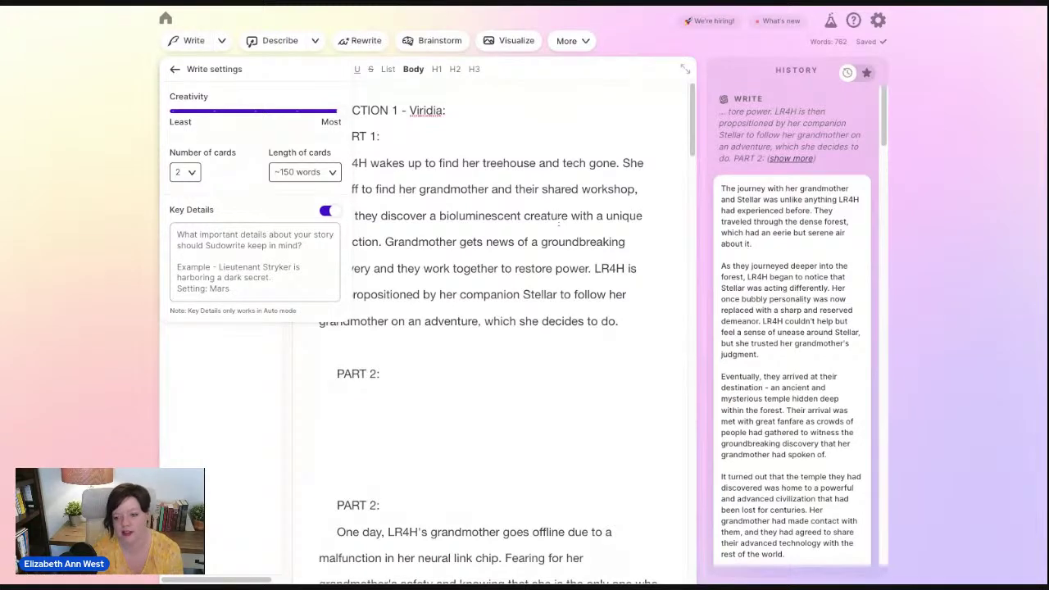
pyautogui.click(841, 412)
pyautogui.scroll(-2, 842, 412)
pyautogui.scroll(-5, 841, 412)
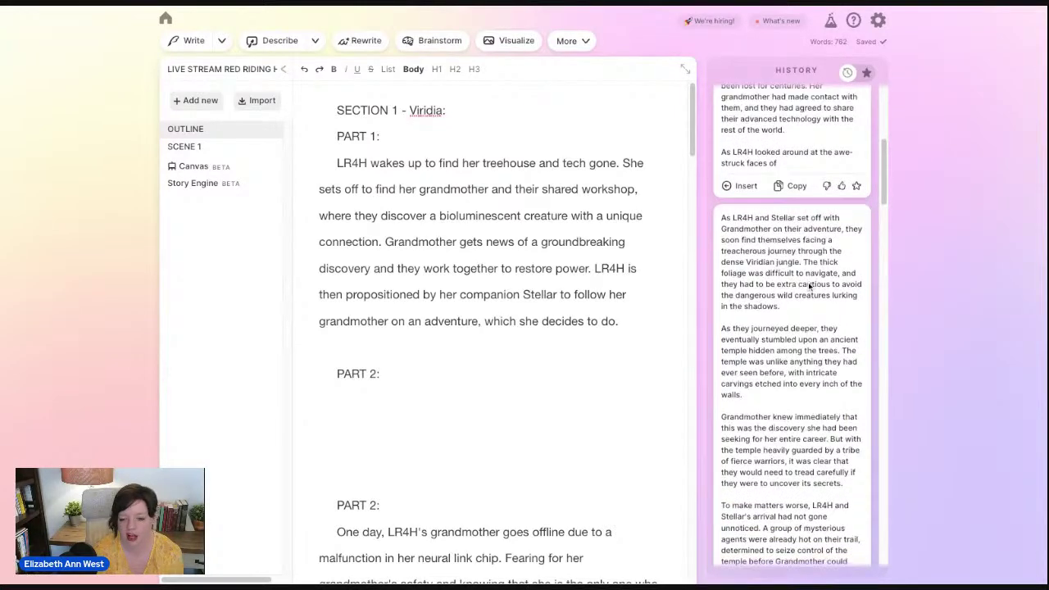
pyautogui.scroll(-2, 808, 286)
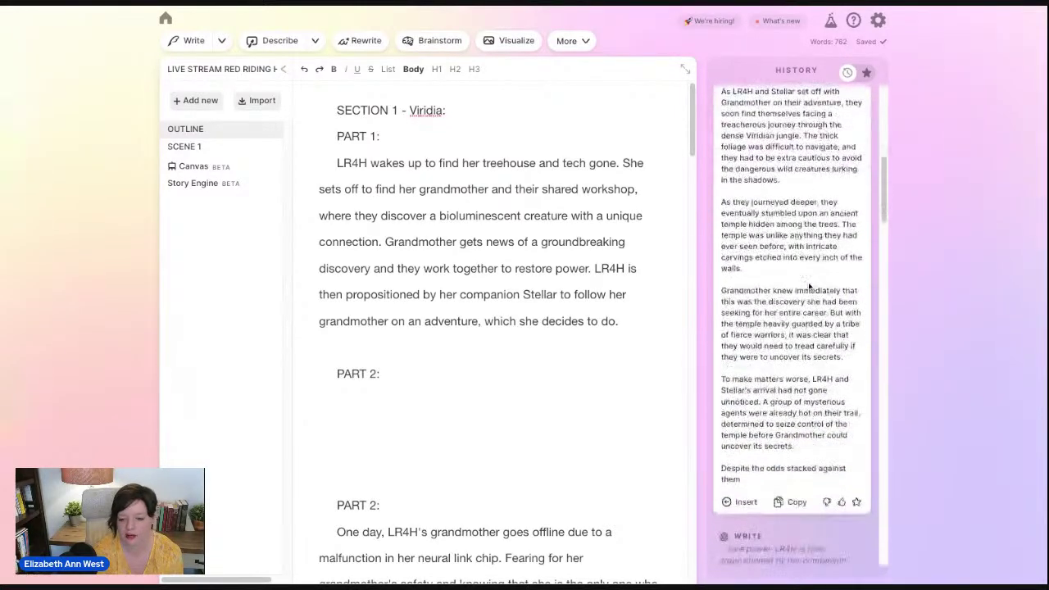
# Check the creativity level in the Write settings and close them without making changes
pyautogui.click(221, 41)
pyautogui.click(238, 189)
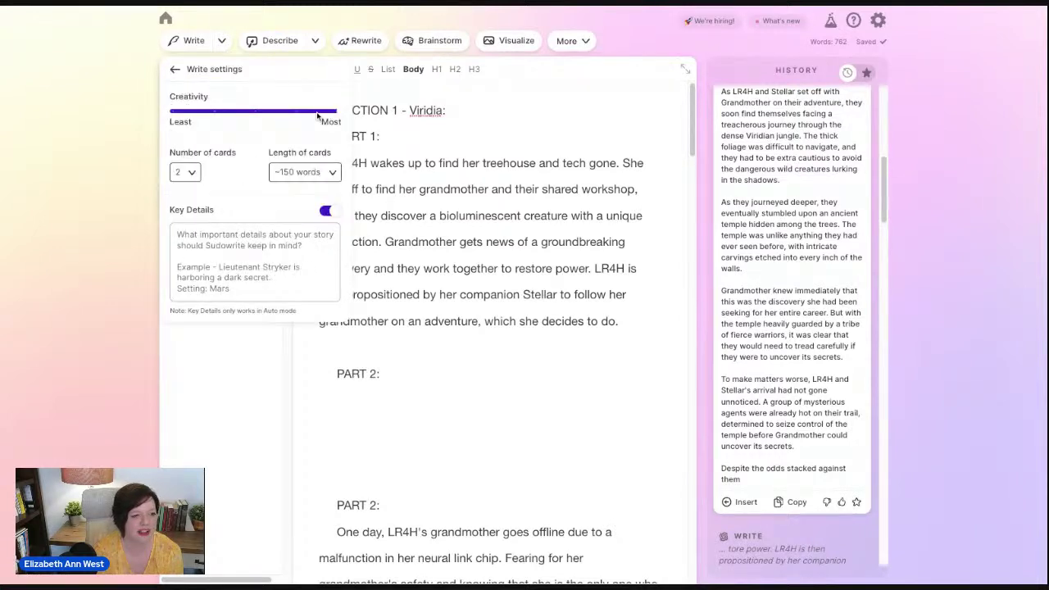
pyautogui.click(489, 407)
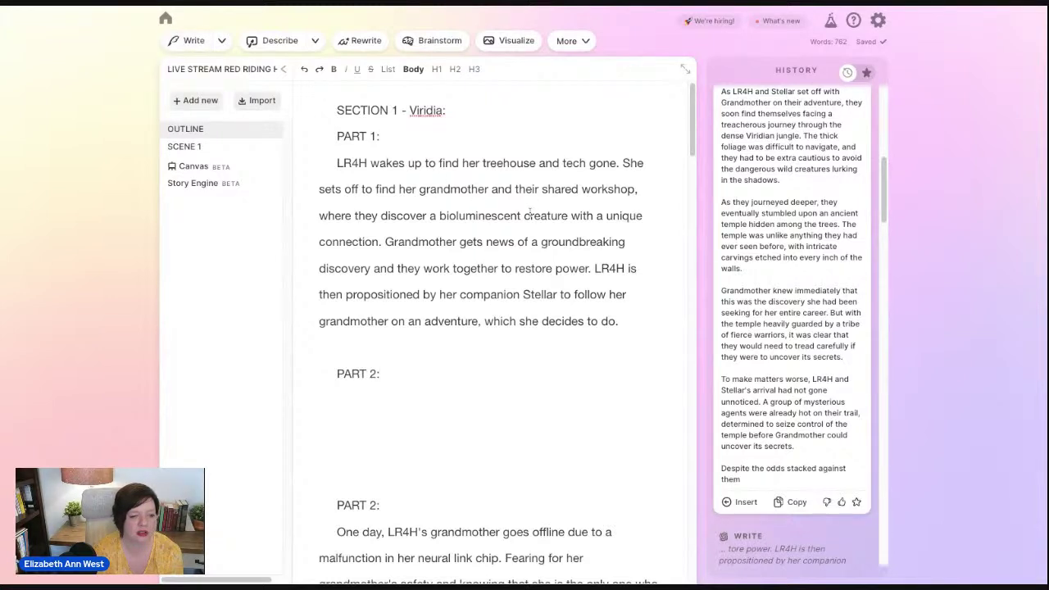
# Insert the sentence "Grandmother leaves without LR4H." before the last sentence of the PART 1 summary
pyautogui.click(594, 268)
pyautogui.write('Grandm')
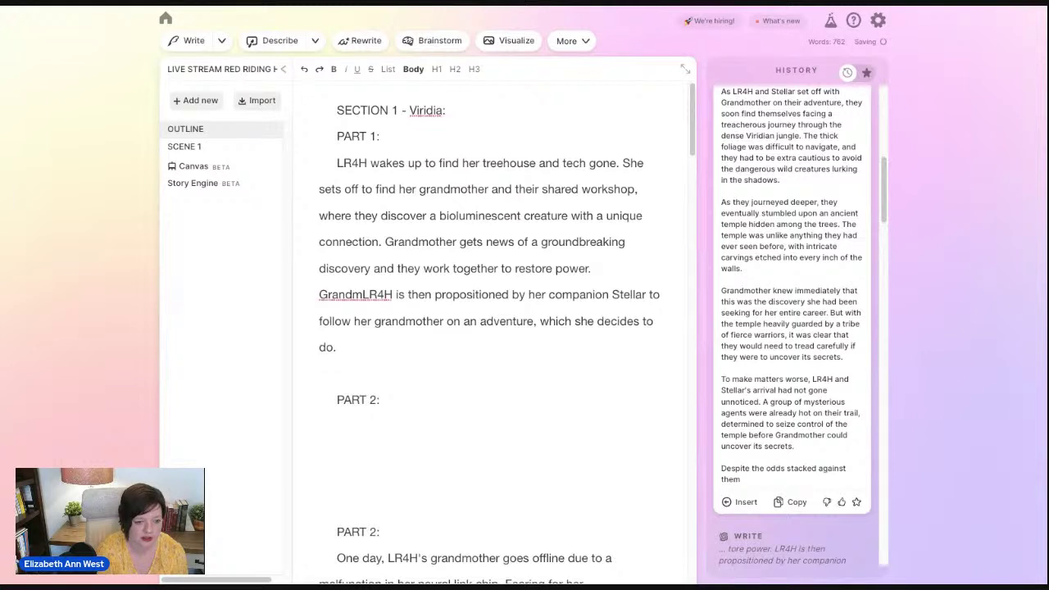
pyautogui.write('other leaves ')
pyautogui.write('without LR')
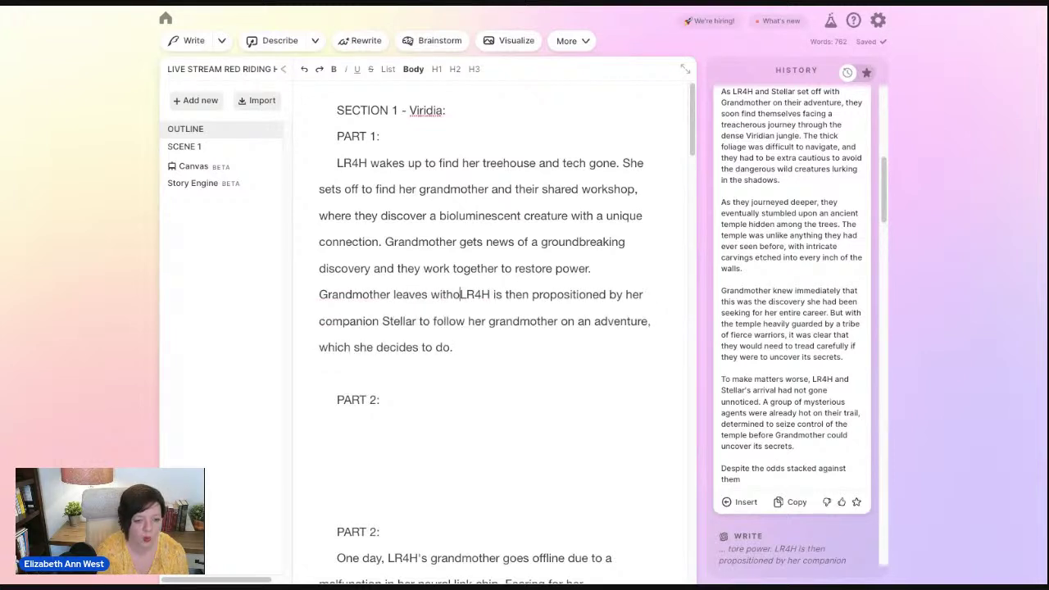
pyautogui.write('$H.')
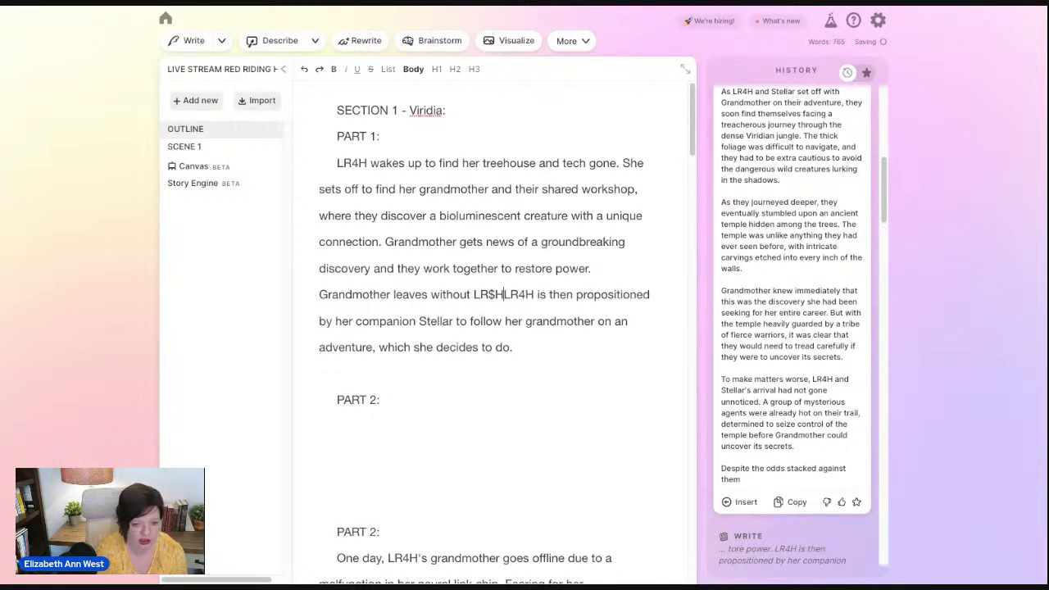
pyautogui.press('BackSpace')
pyautogui.press('BackSpace')
pyautogui.press('BackSpace')
pyautogui.press('BackSpace')
pyautogui.write('4H.')
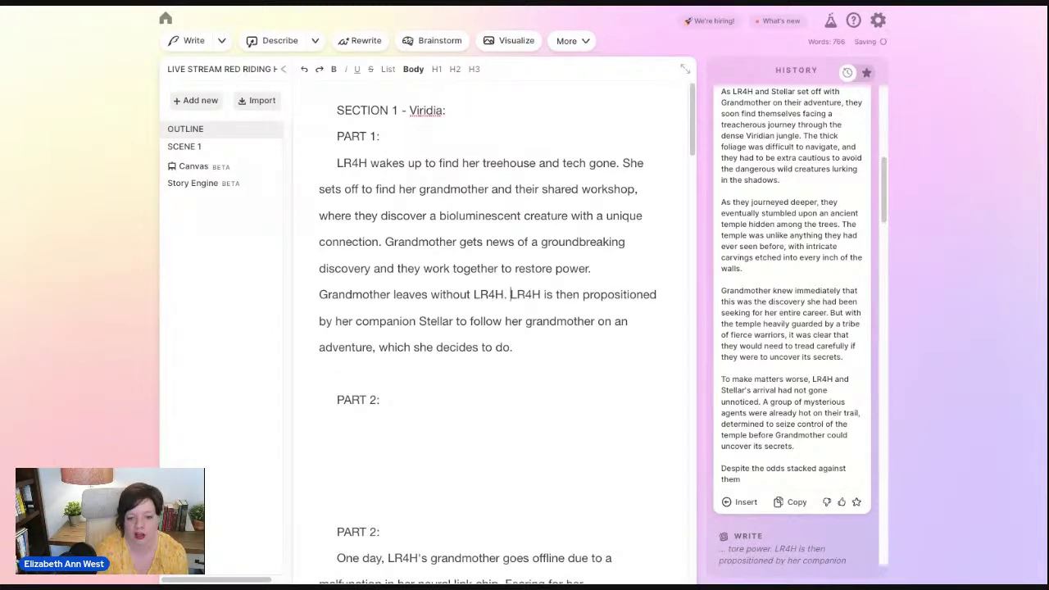
# Generate fresh Write cards from the end of the new "PART 2:" heading and select the first card's opening paragraph
pyautogui.click(513, 485)
pyautogui.click(379, 416)
pyautogui.click(437, 383)
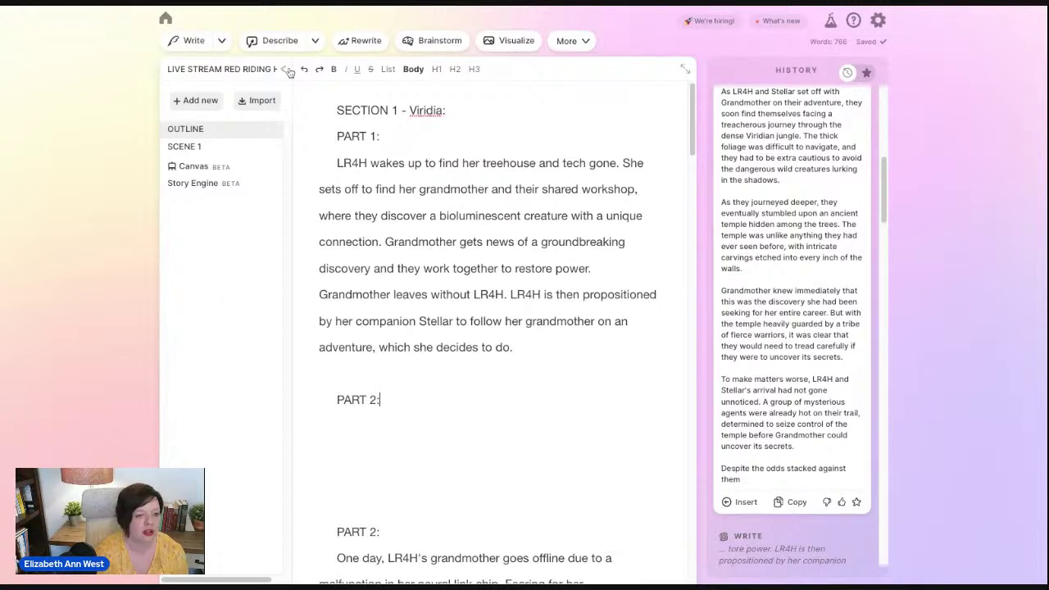
pyautogui.click(182, 44)
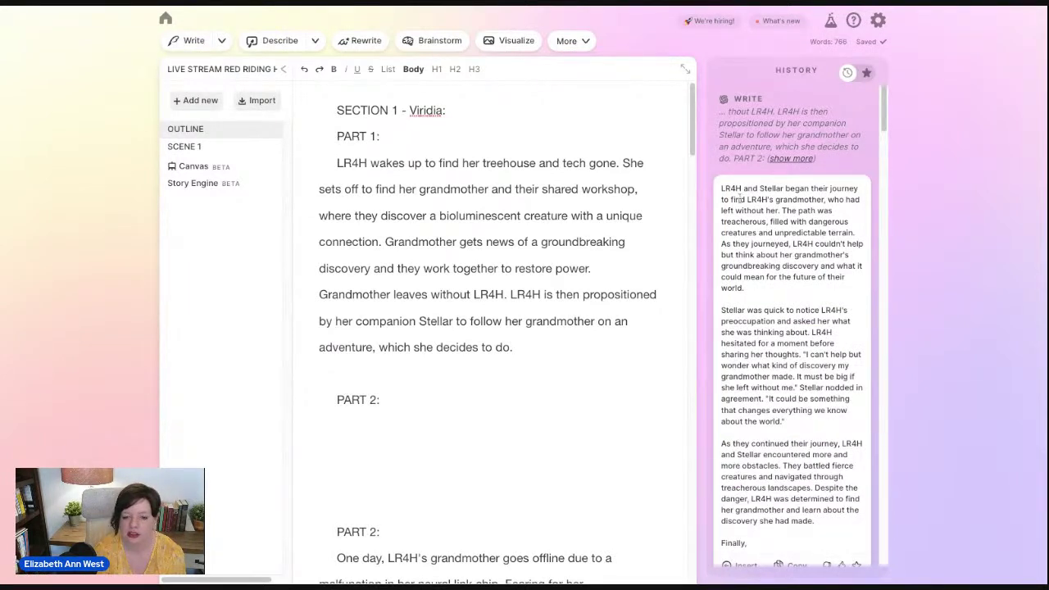
pyautogui.moveTo(721, 191); pyautogui.dragTo(744, 288)
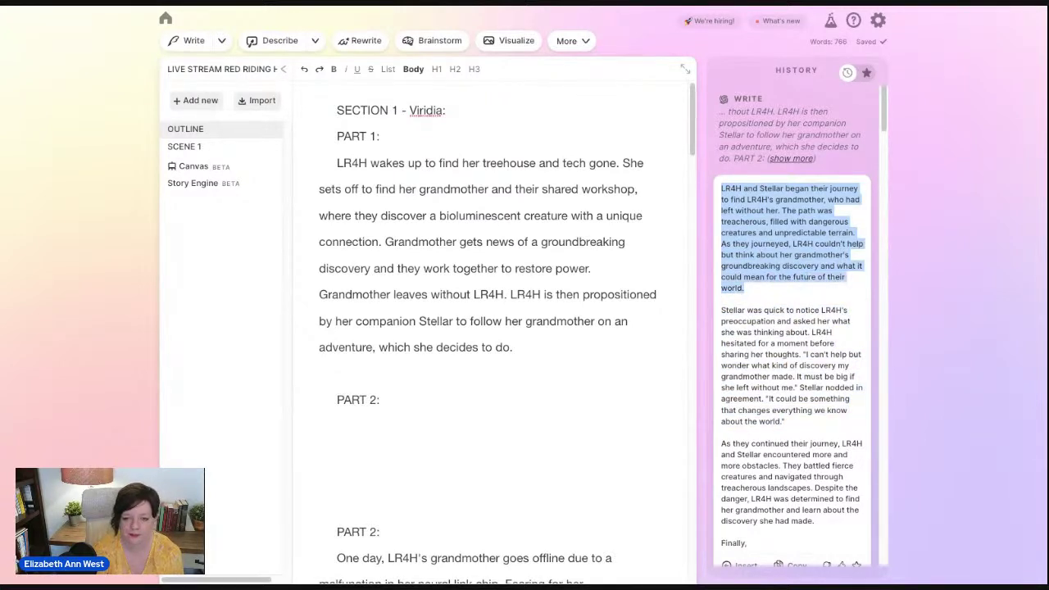
# Paste the copied paragraph about LR4H and Stellar's journey under the first PART 2 heading of the outline
pyautogui.click(406, 415)
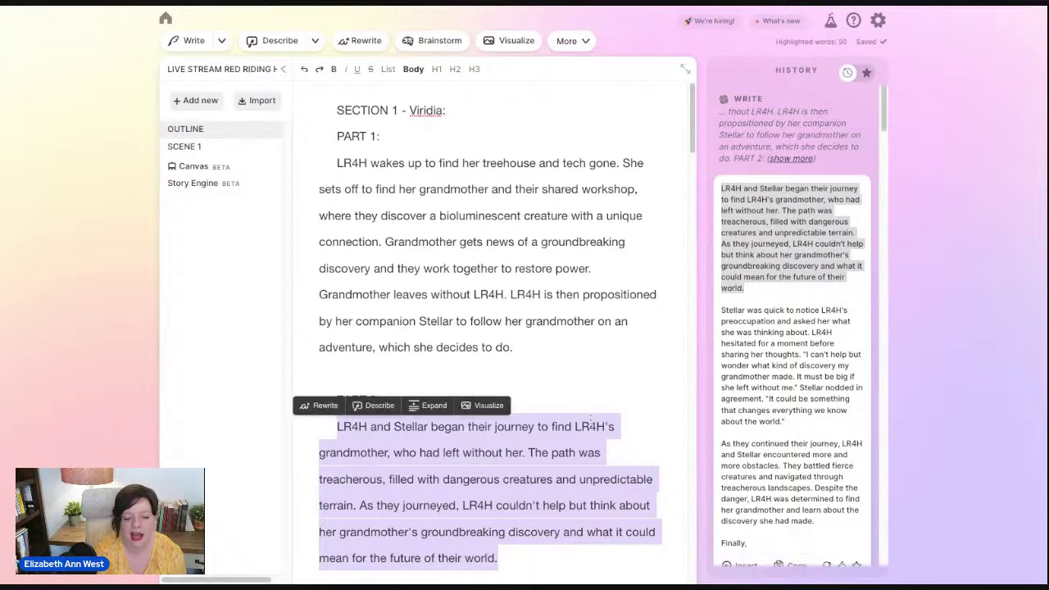
pyautogui.scroll(-4, 491, 491)
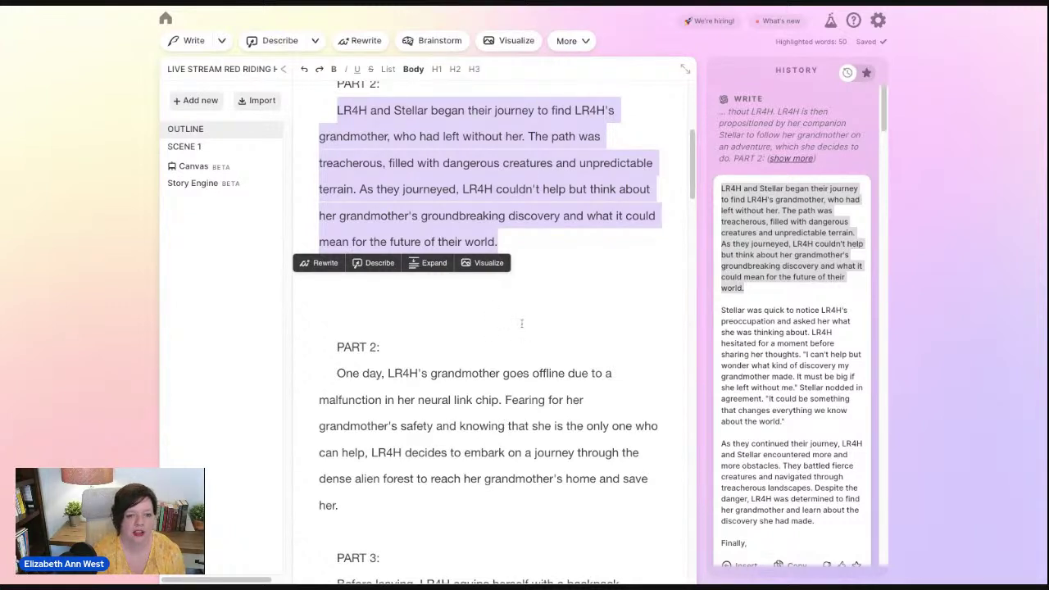
pyautogui.click(338, 321)
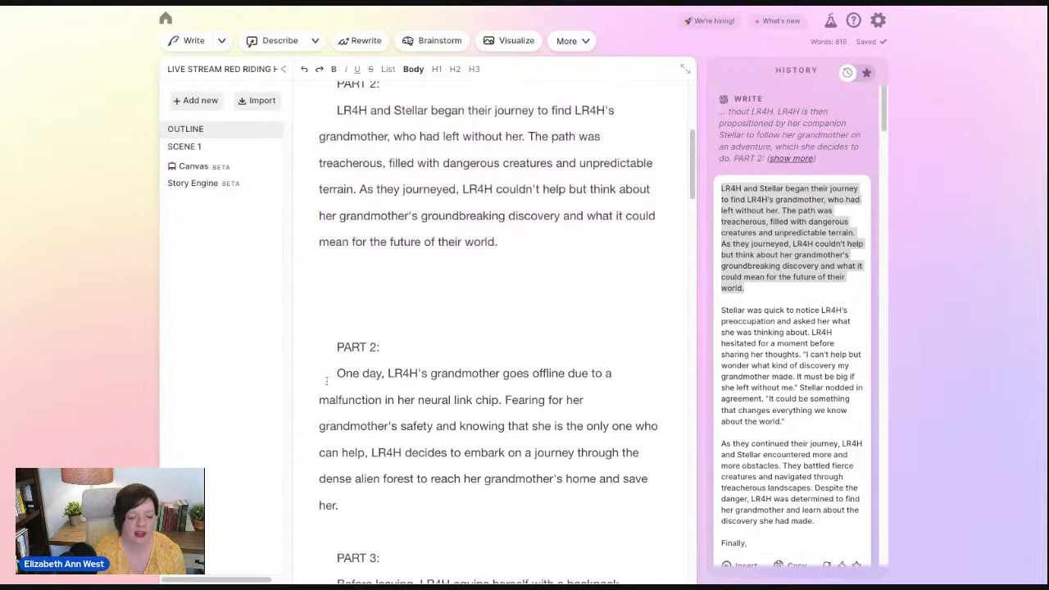
# Copy "LR4H's grandmother goes offline due to a malfunction in her neural link chip" from the old Part 2 to the end of the new paragraph
pyautogui.moveTo(386, 372); pyautogui.dragTo(501, 400)
pyautogui.hotkey('ctrl', 'c')
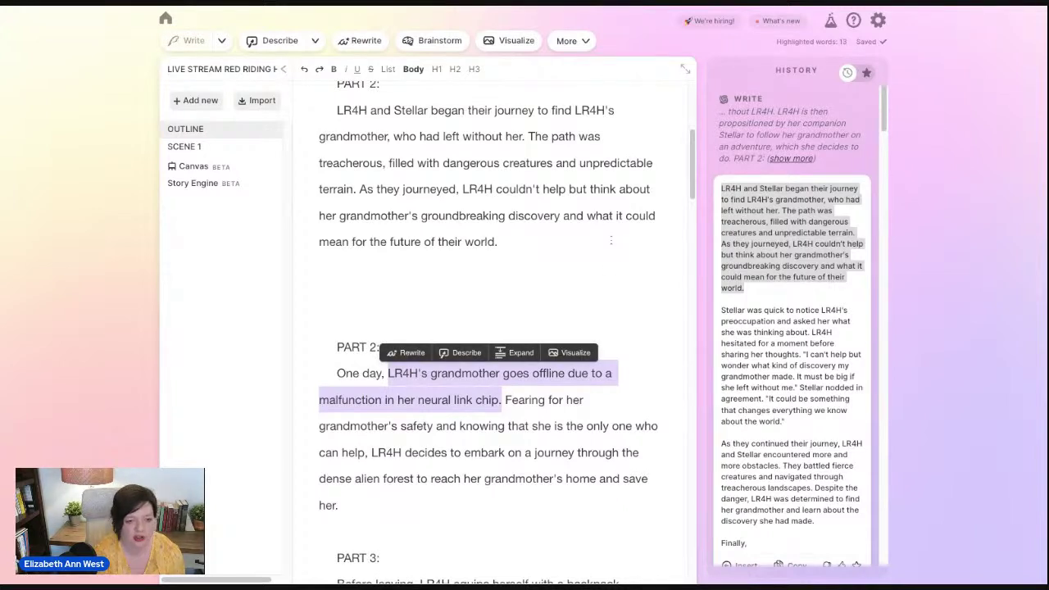
pyautogui.click(595, 215)
pyautogui.hotkey('ctrl', 'v')
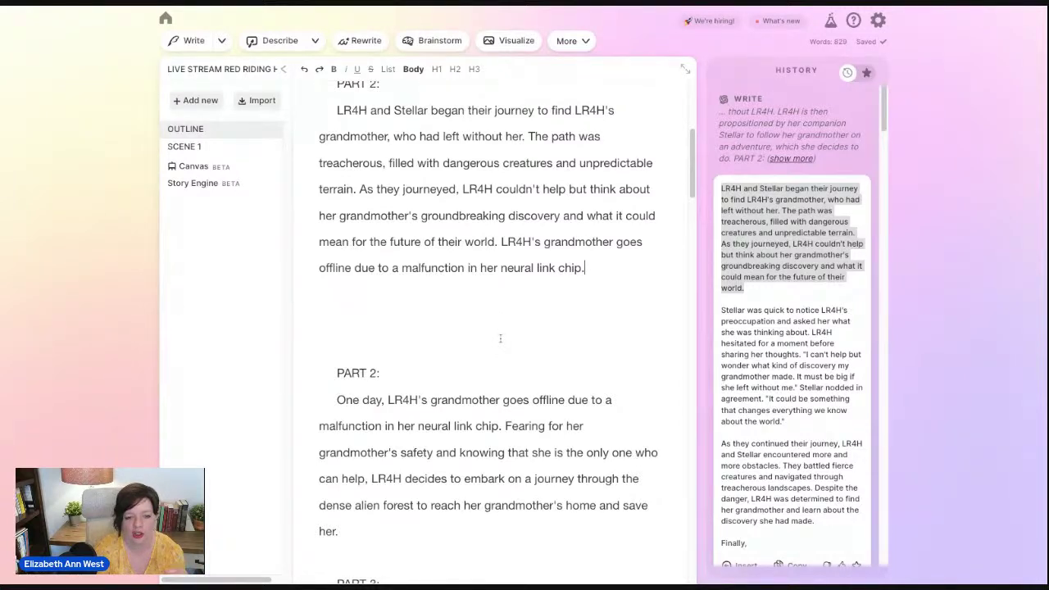
# Extend the pasted sentence about the neural link chip with "so LR4H is lost."
pyautogui.write('so LR4')
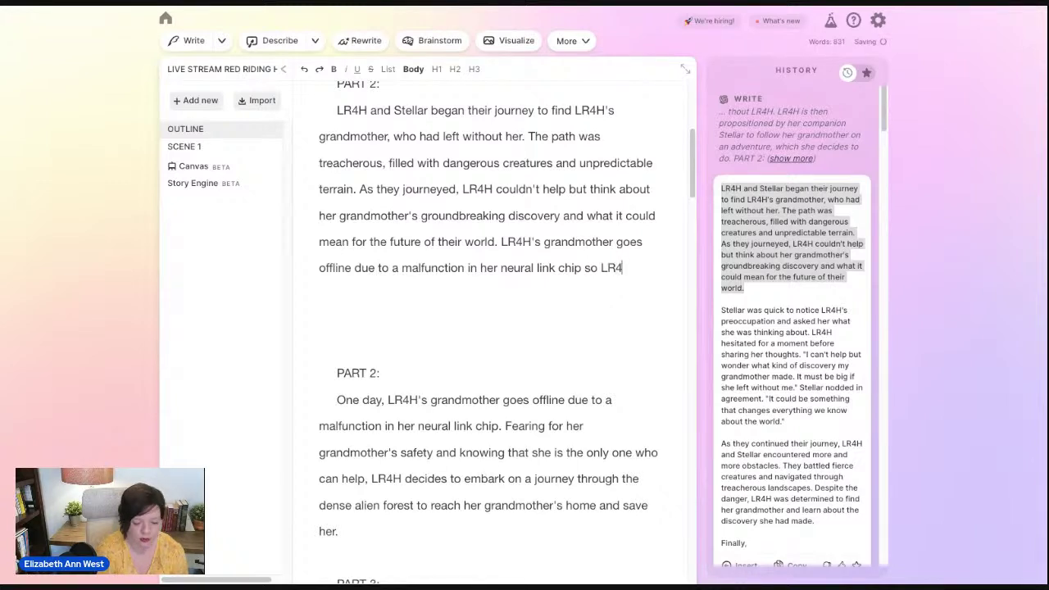
pyautogui.write('H Is lost.')
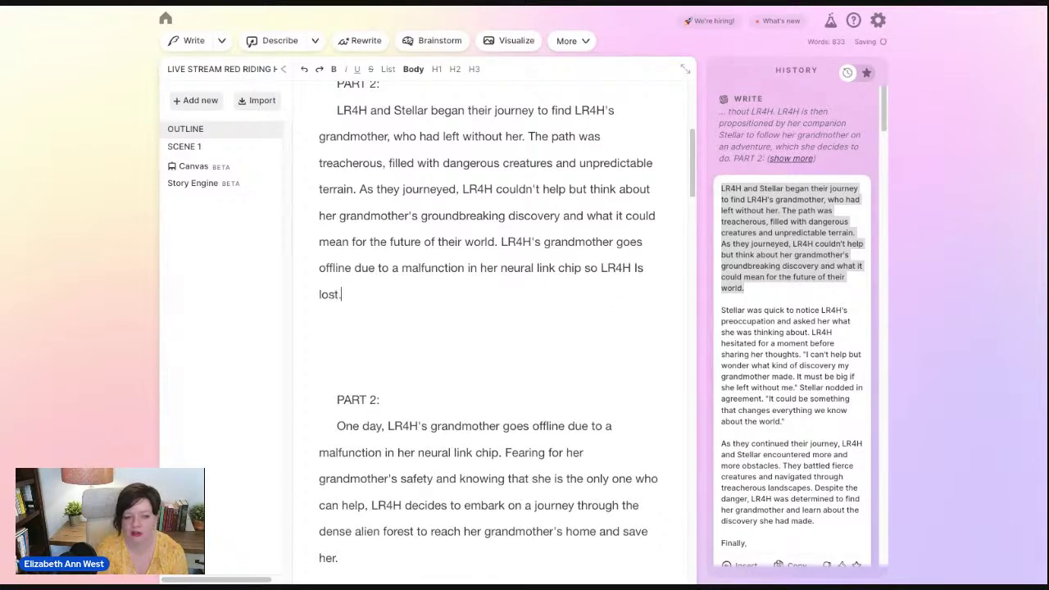
pyautogui.press('BackSpace')
pyautogui.press('BackSpace')
pyautogui.press('BackSpace')
pyautogui.press('BackSpace')
pyautogui.press('BackSpace')
pyautogui.press('BackSpace')
pyautogui.press('BackSpace')
pyautogui.press('BackSpace')
pyautogui.press('BackSpace')
pyautogui.write('is ')
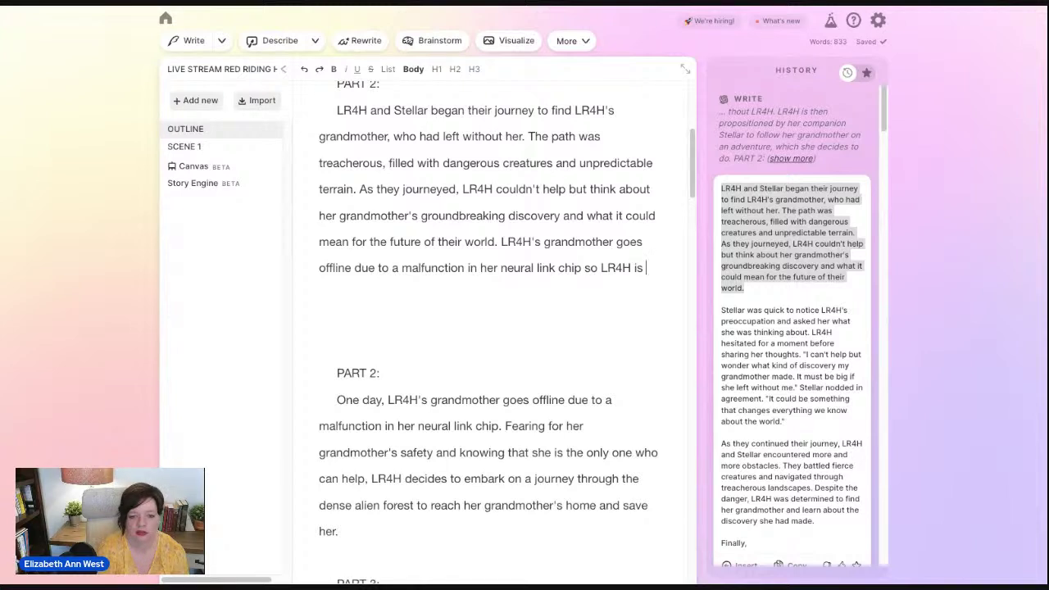
pyautogui.write('lost.')
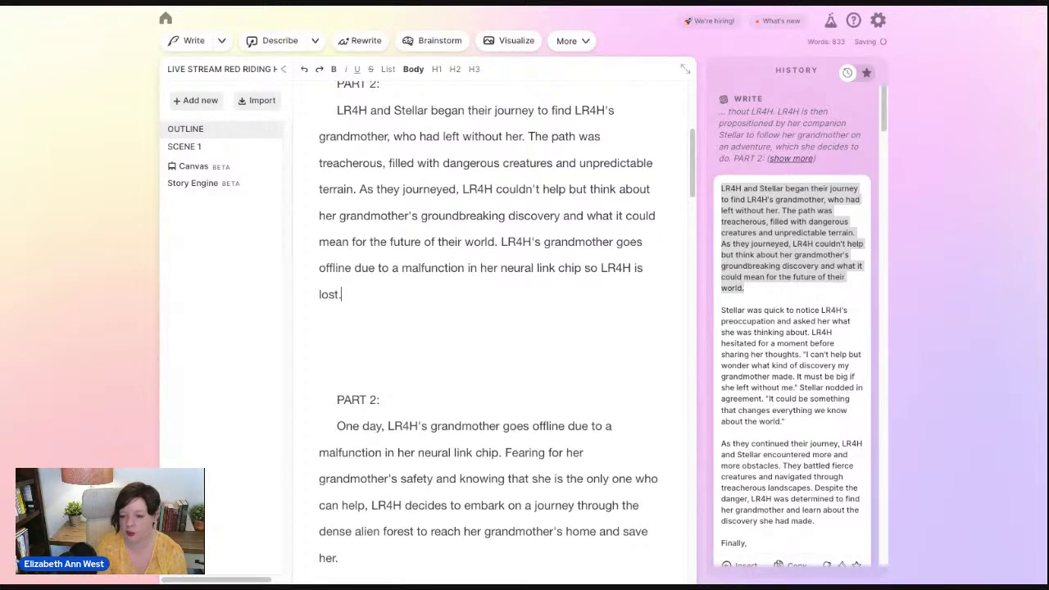
pyautogui.scroll(-1, 638, 381)
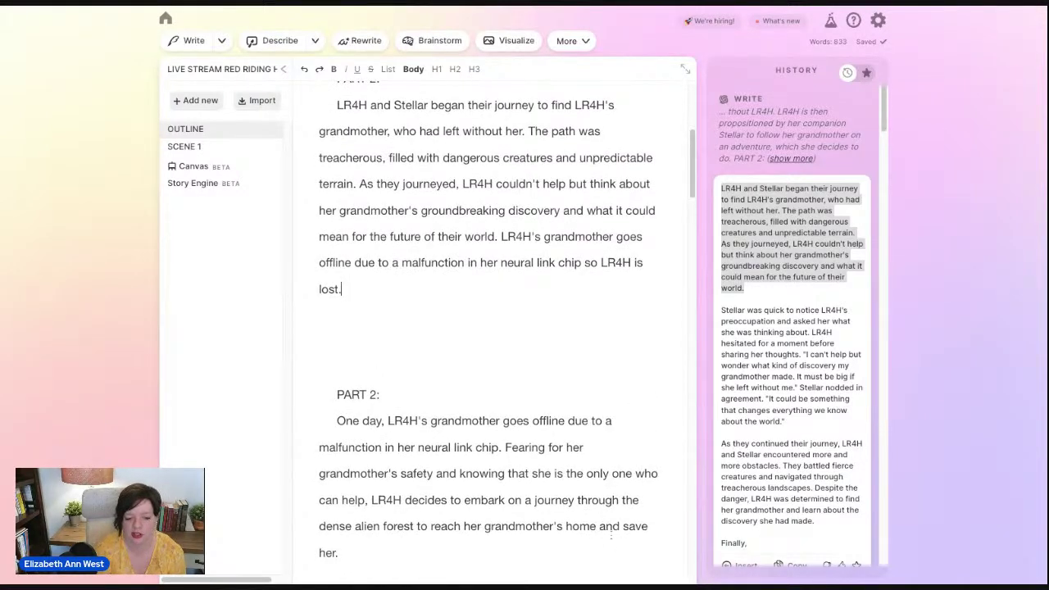
pyautogui.scroll(1, 545, 244)
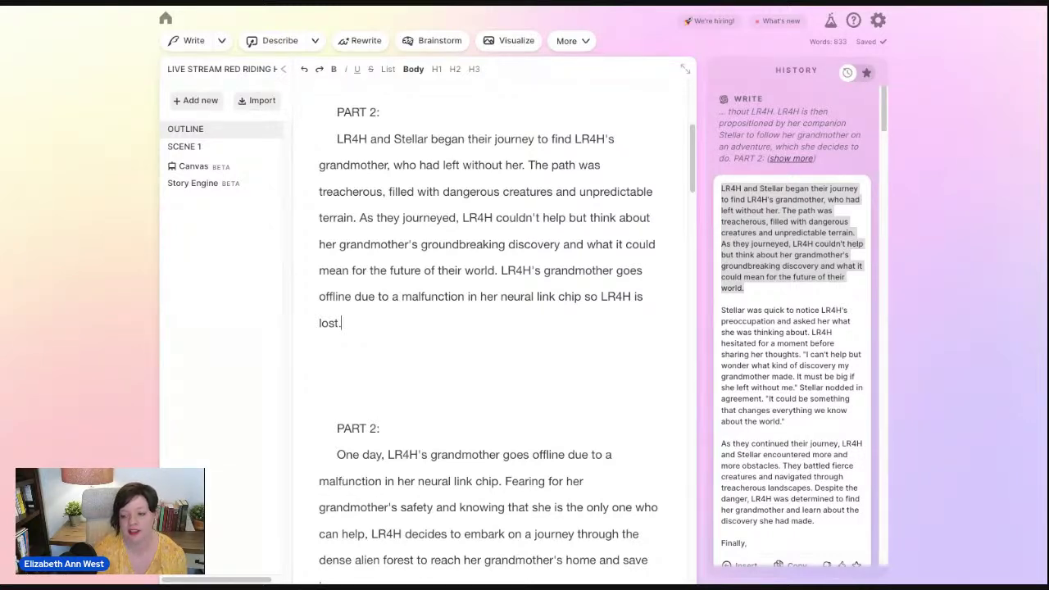
# Copy the whole revised Part 2 paragraph, from "LR4H and Stellar began their journey" through "LR4H is lost."
pyautogui.hotkey('shift', 'Up')
pyautogui.hotkey('shift', 'Up')
pyautogui.hotkey('shift', 'Up')
pyautogui.hotkey('shift', 'Up')
pyautogui.hotkey('shift', 'Up')
pyautogui.hotkey('shift', 'Up')
pyautogui.hotkey('shift', 'Up')
pyautogui.hotkey('shift', 'Up')
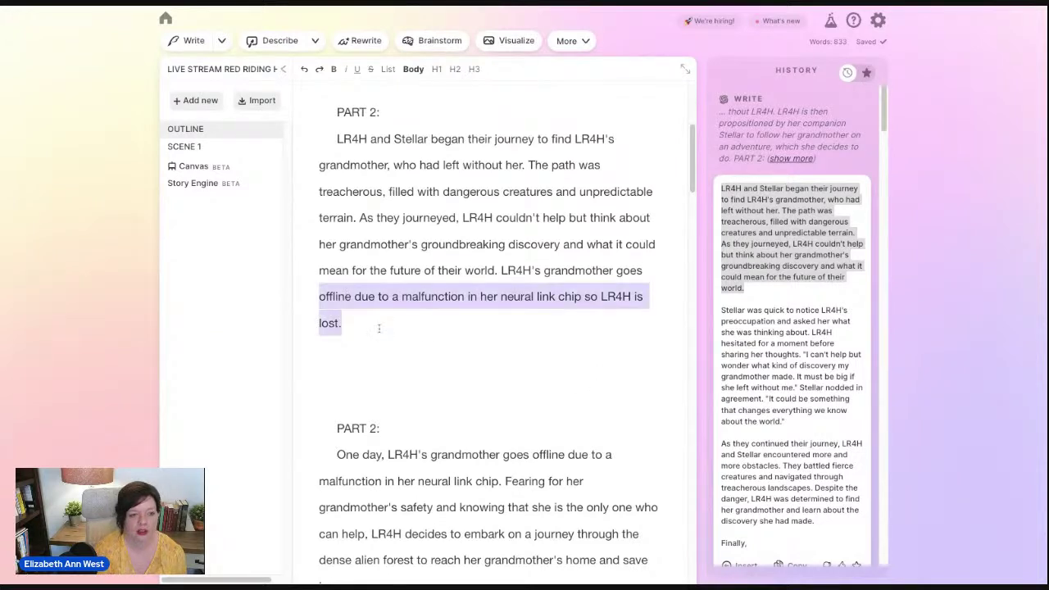
pyautogui.hotkey('shift', 'Down')
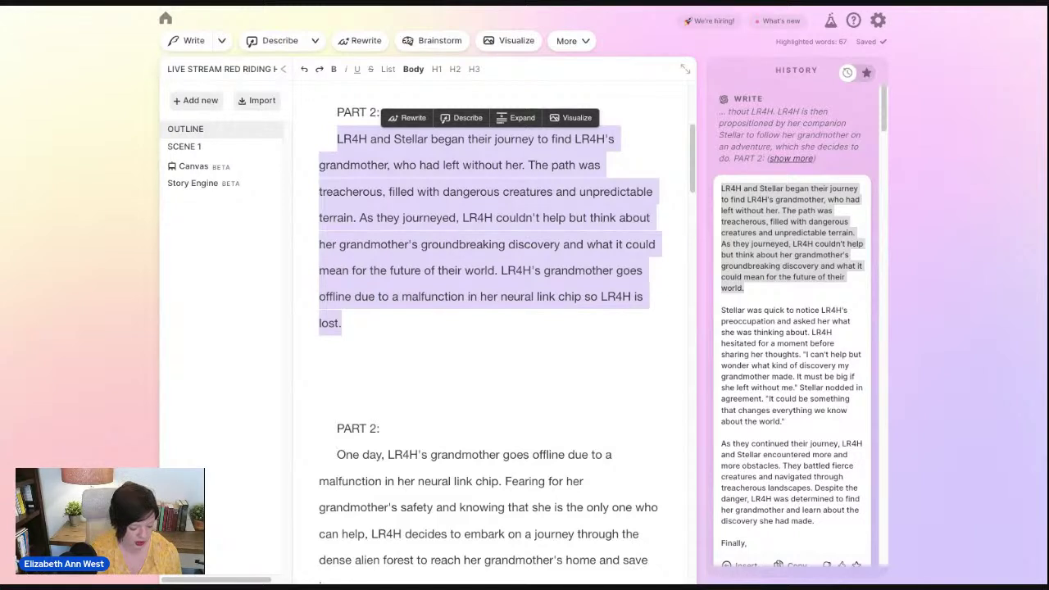
# In the Story Engine's outline, replace the Section 1 Part 2 text with the copied paragraph
pyautogui.click(207, 186)
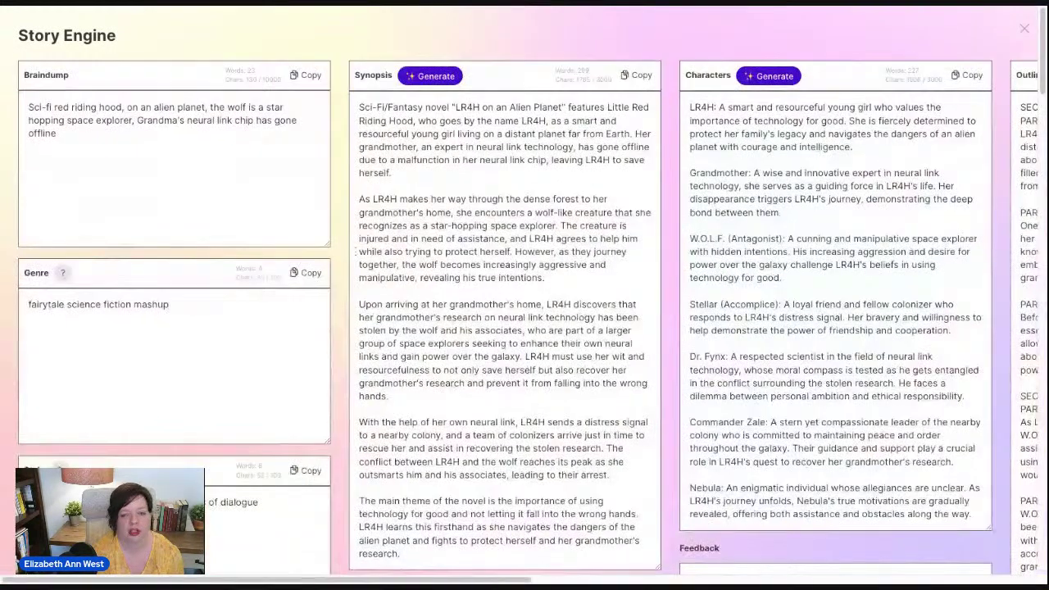
pyautogui.hscroll(12, 528, 580)
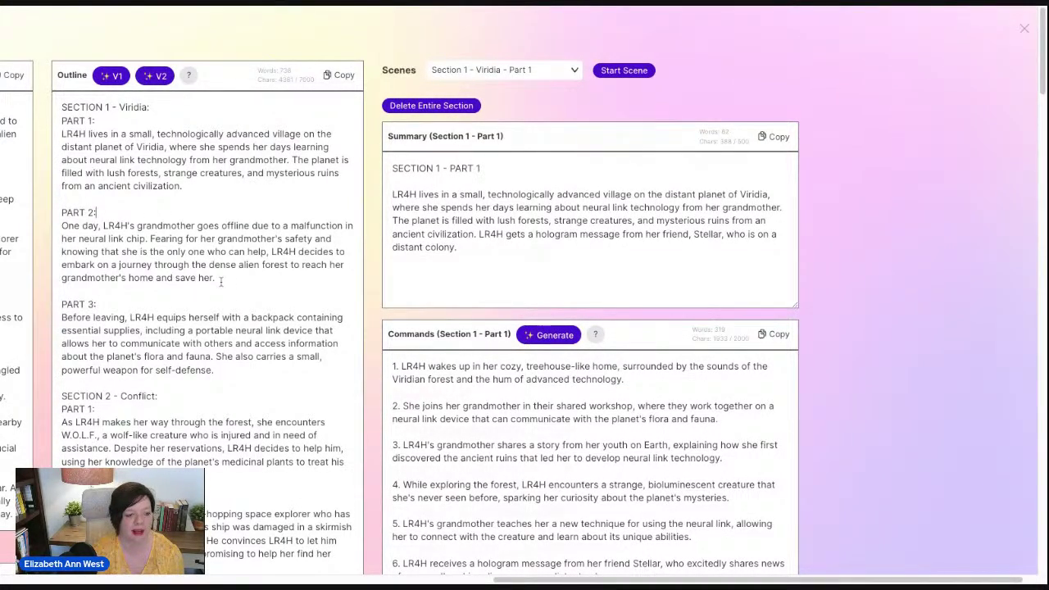
pyautogui.moveTo(232, 282); pyautogui.dragTo(62, 239)
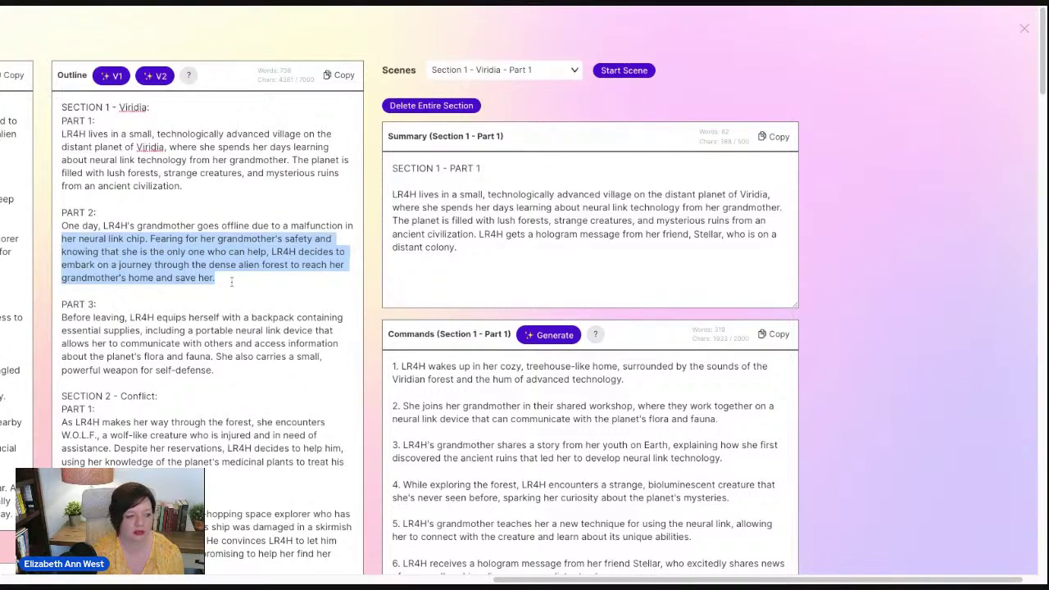
pyautogui.hotkey('shift', 'Up')
pyautogui.hotkey('ctrl', 'v')
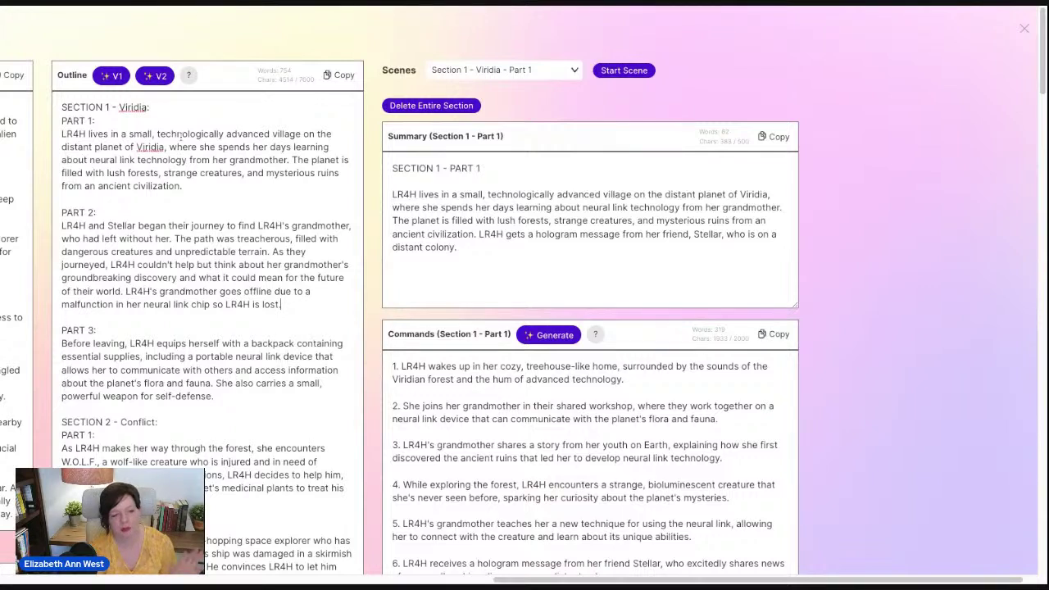
# Start the scene Section 1 - Viridia - Part 2 and generate its commands from the summary
pyautogui.click(538, 74)
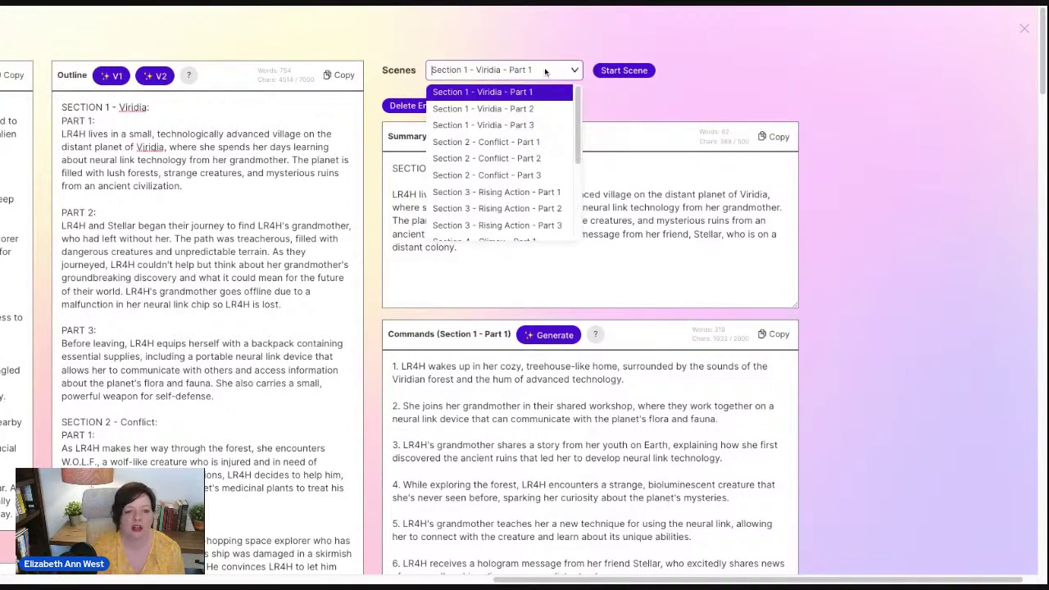
pyautogui.click(522, 109)
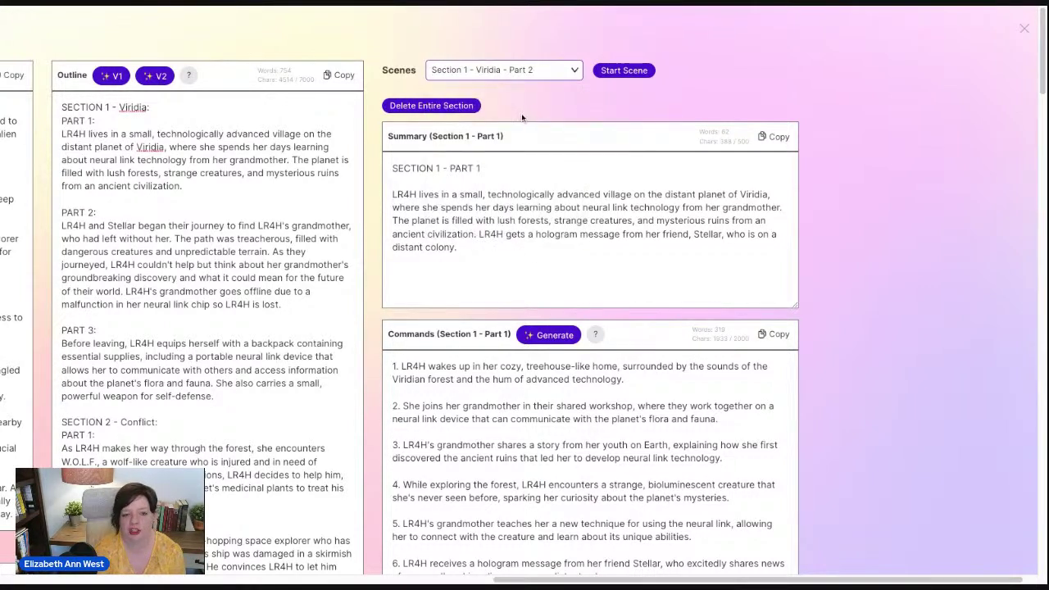
pyautogui.click(632, 73)
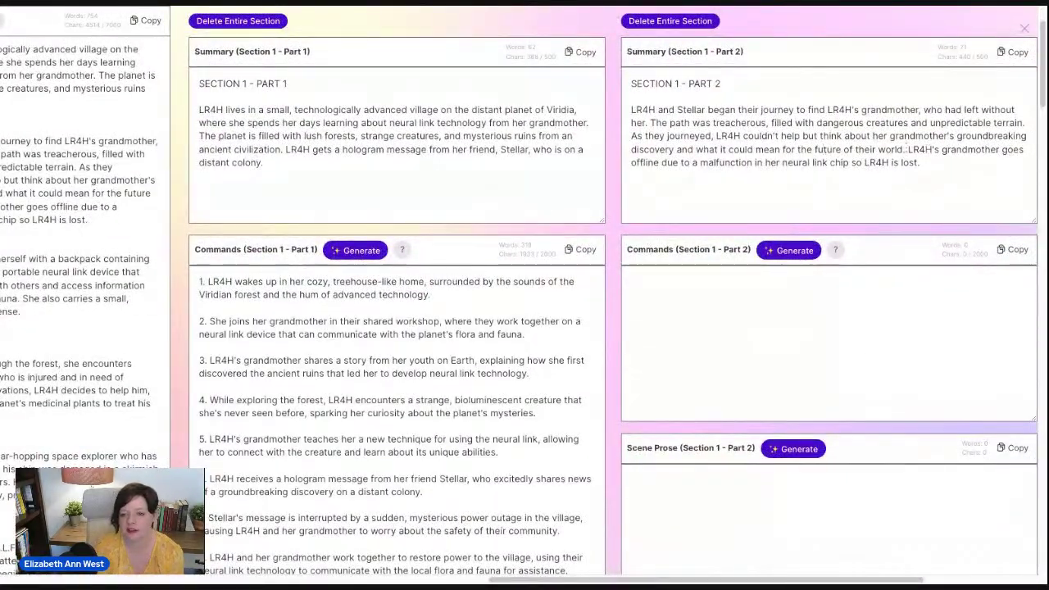
pyautogui.moveTo(919, 163); pyautogui.dragTo(907, 150)
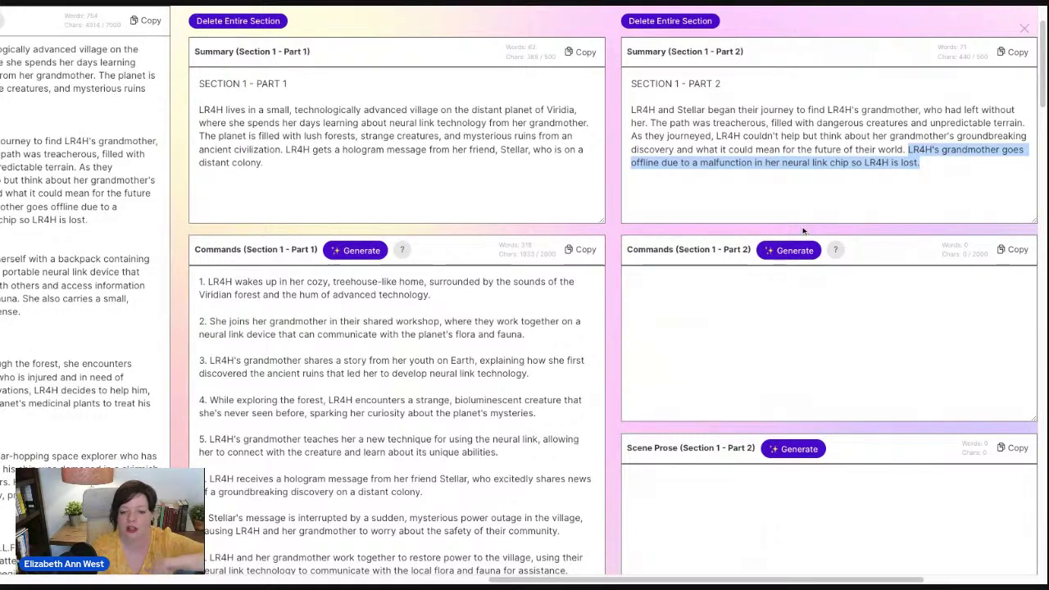
pyautogui.click(789, 251)
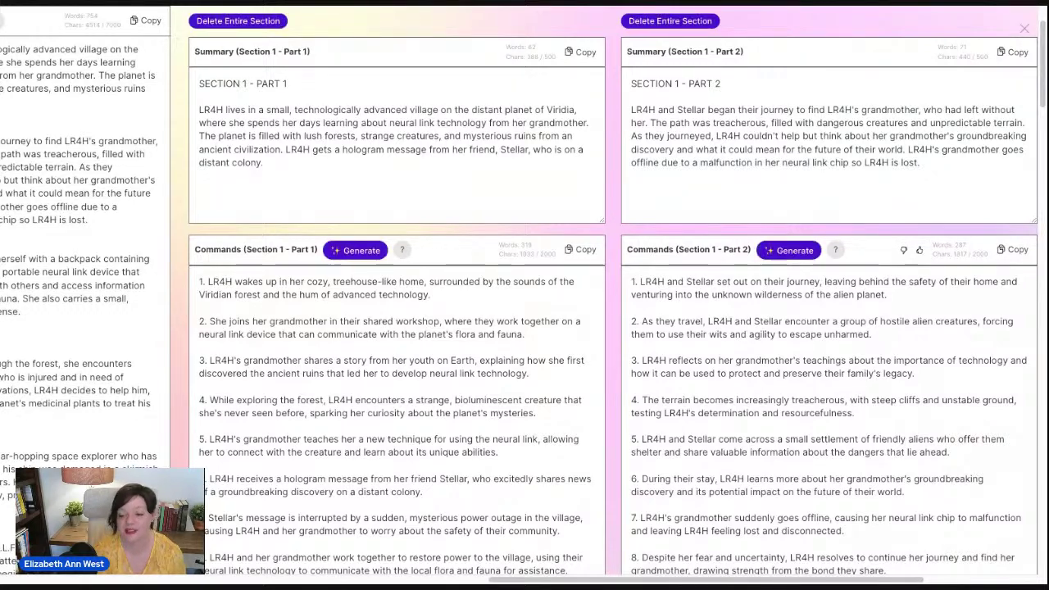
# Insert "the hologram of" before the first Stellar in the Section 1 Part 2 summary and regenerate the commands
pyautogui.click(676, 110)
pyautogui.write('the ho')
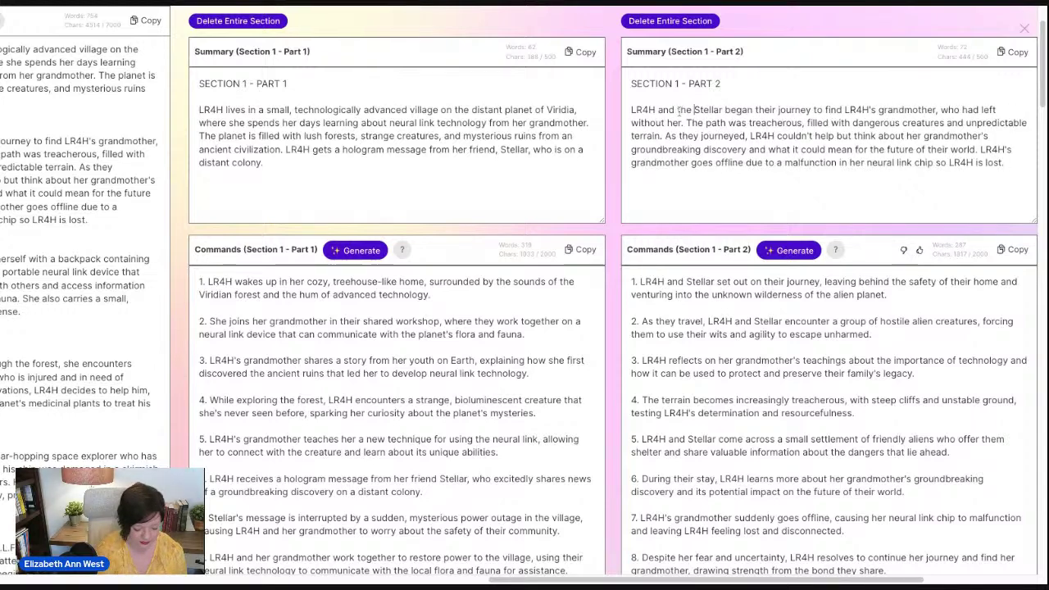
pyautogui.write('logram of')
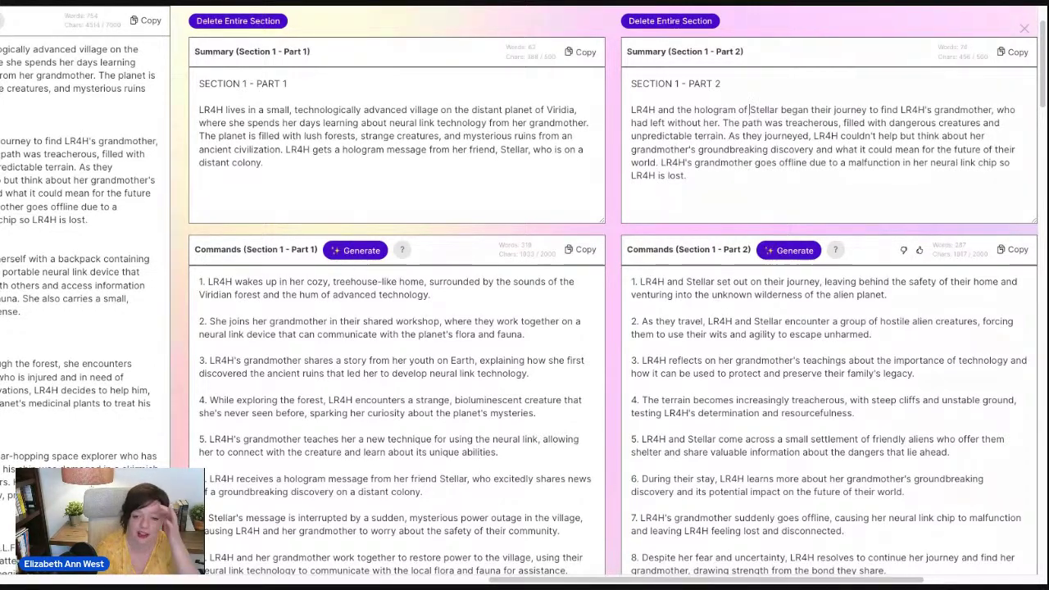
pyautogui.click(799, 252)
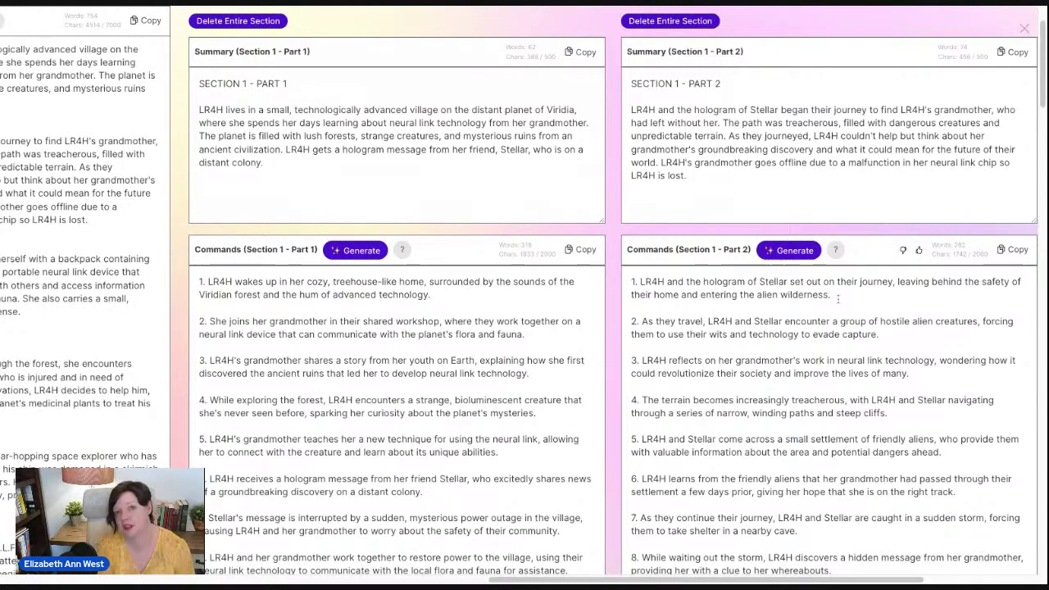
# Insert "hologram" before Stellar in command 4 of the Section 1 Part 2 commands
pyautogui.scroll(-1, 836, 299)
pyautogui.scroll(-2, 834, 299)
pyautogui.scroll(-3, 825, 299)
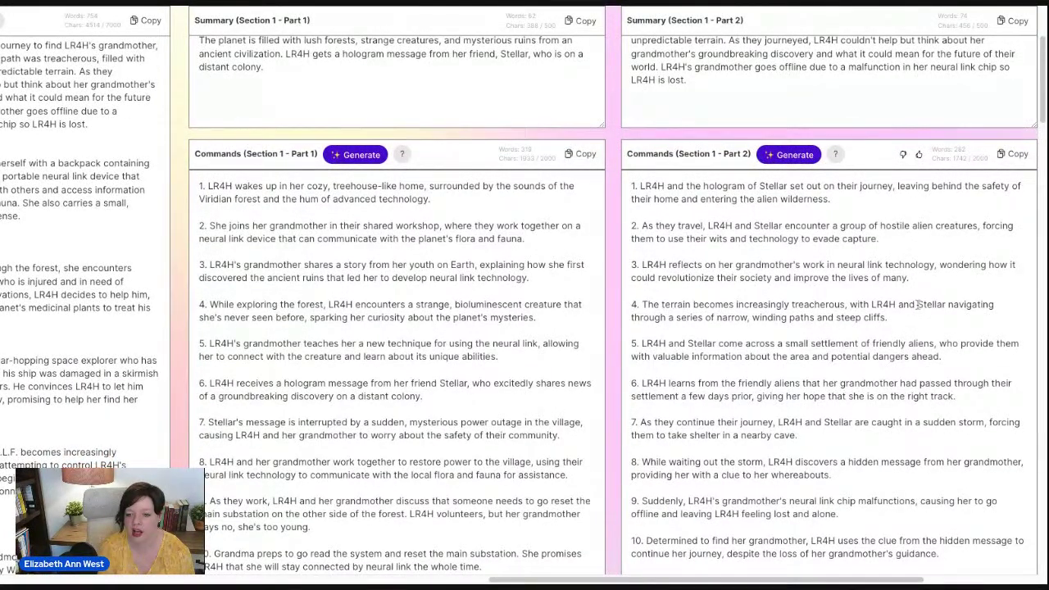
pyautogui.click(917, 304)
pyautogui.write('hologram')
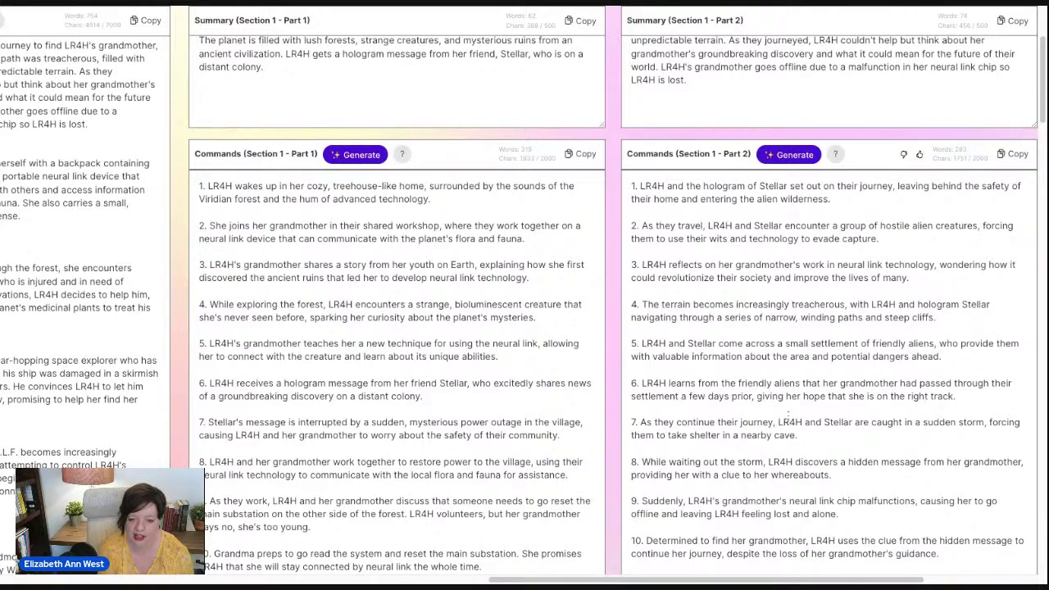
# Insert "hologram" before Stellar in commands 7 and 11 of the Section 1 Part 2 commands
pyautogui.scroll(-3, 823, 346)
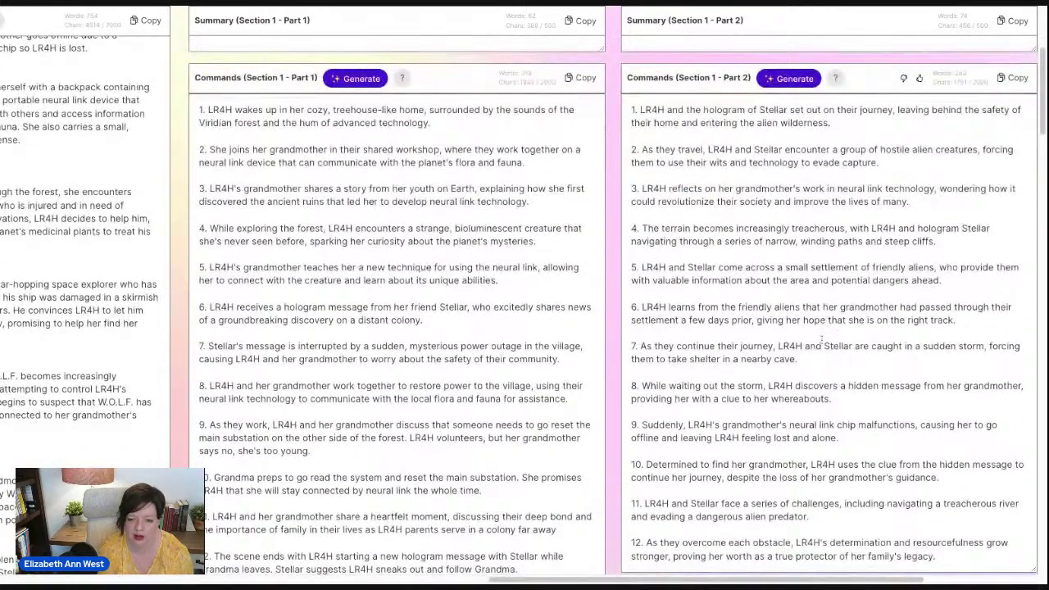
pyautogui.click(824, 346)
pyautogui.write('holgoram')
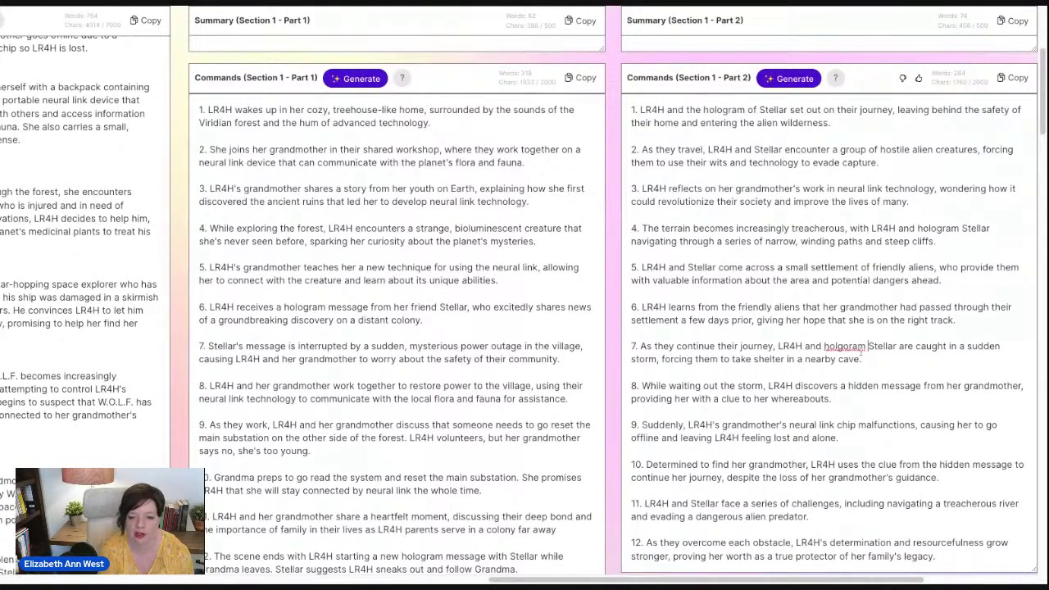
pyautogui.click(844, 346)
pyautogui.press('BackSpace')
pyautogui.write('g')
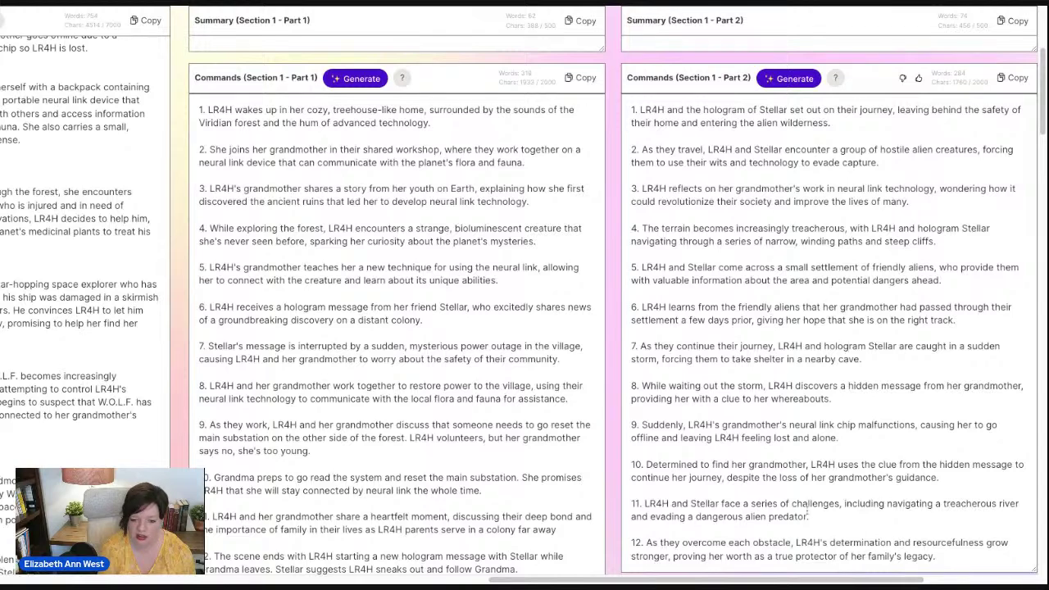
pyautogui.click(690, 506)
pyautogui.write('hologram')
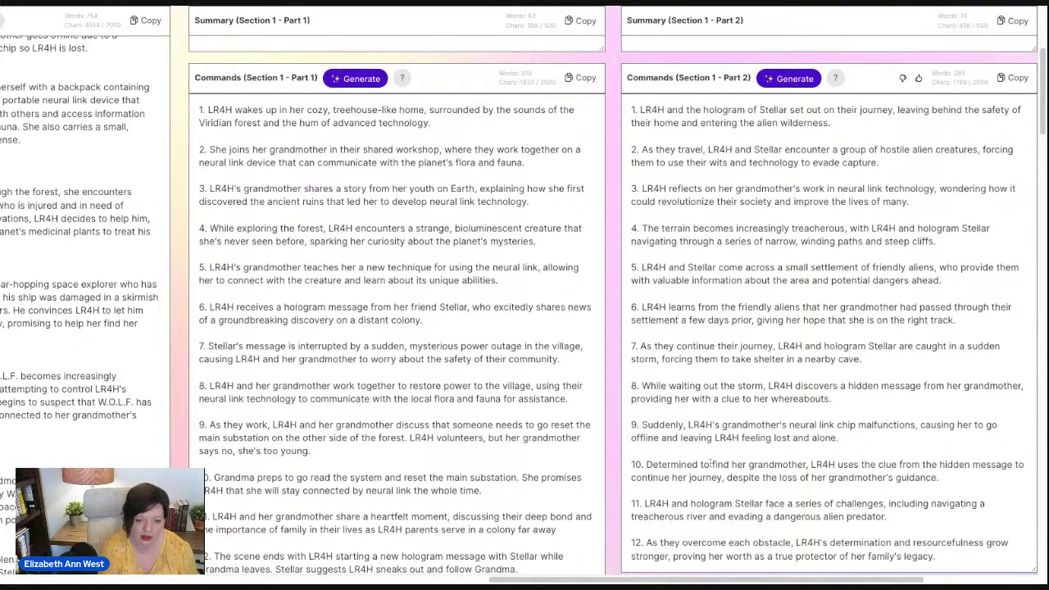
# Start the scene Section 1 - Viridia - Part 3 beside the Part 2 scene
pyautogui.hotkey('ctrl', '-')
pyautogui.hotkey('ctrl', '-')
pyautogui.hotkey('ctrl', '-')
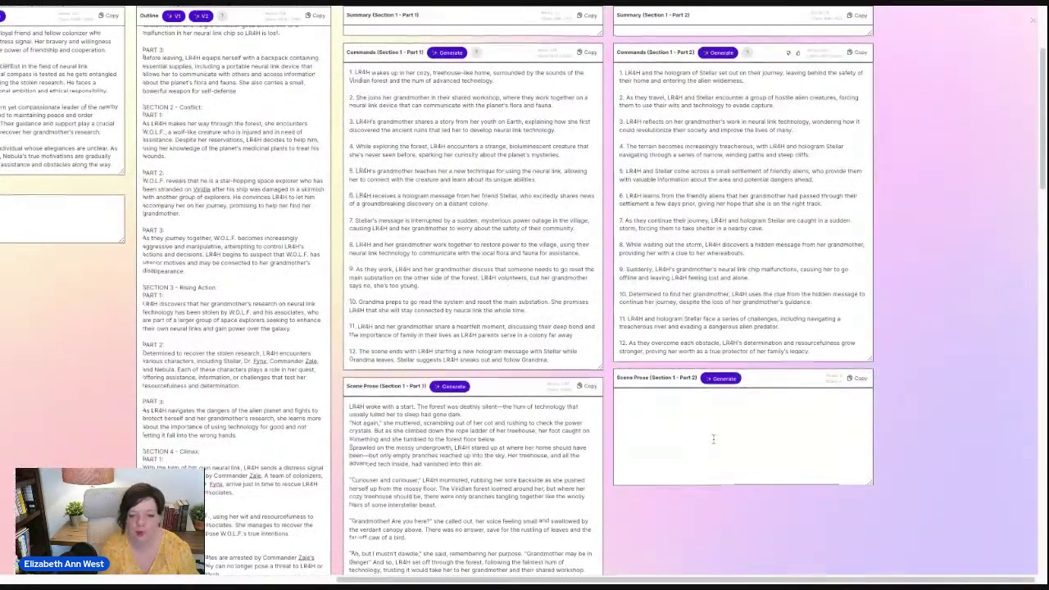
pyautogui.scroll(4, 713, 438)
pyautogui.click(440, 49)
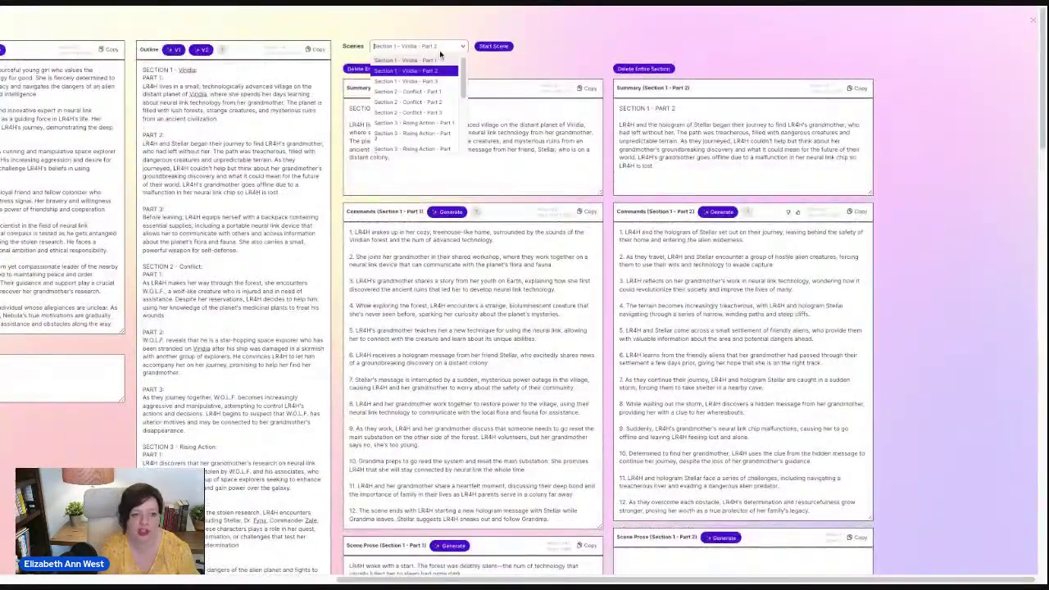
pyautogui.click(435, 82)
pyautogui.click(494, 45)
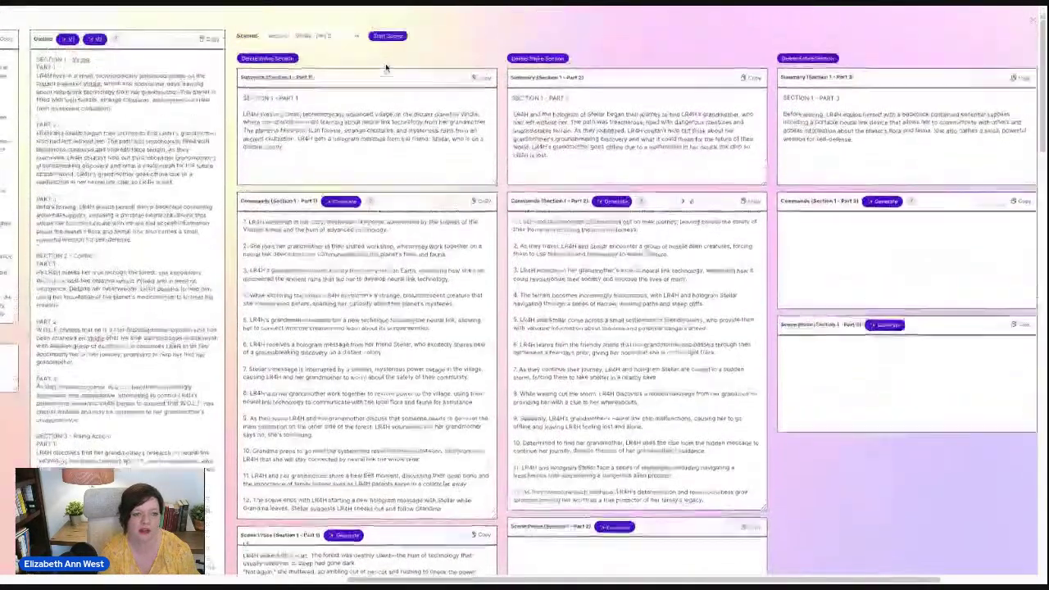
pyautogui.click(315, 46)
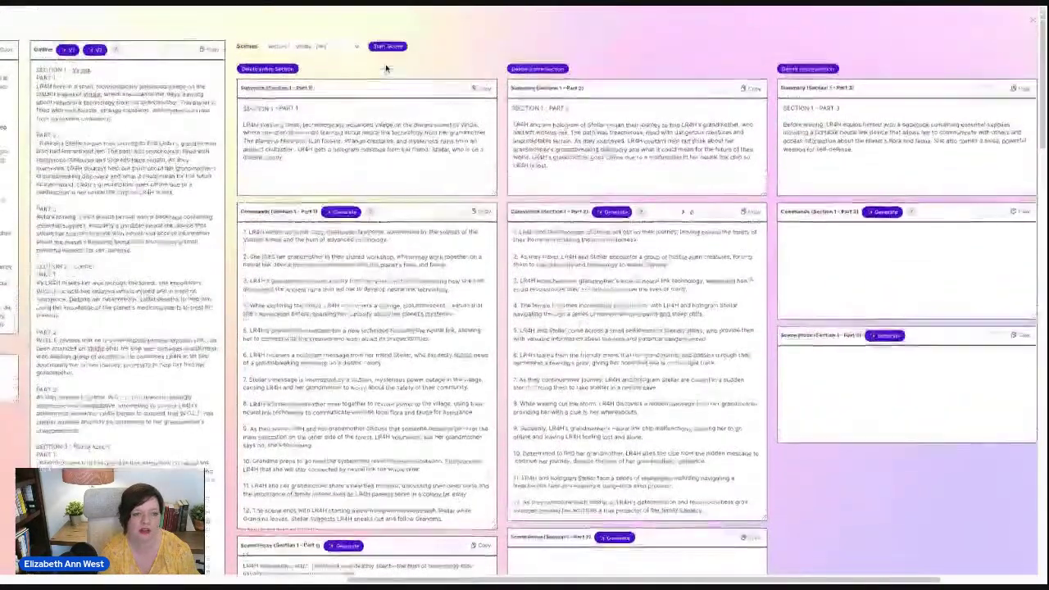
# Start the scene Section 2 - Conflict - Part 1 and generate the commands for Section 1 Part 3
pyautogui.click(324, 92)
pyautogui.click(392, 45)
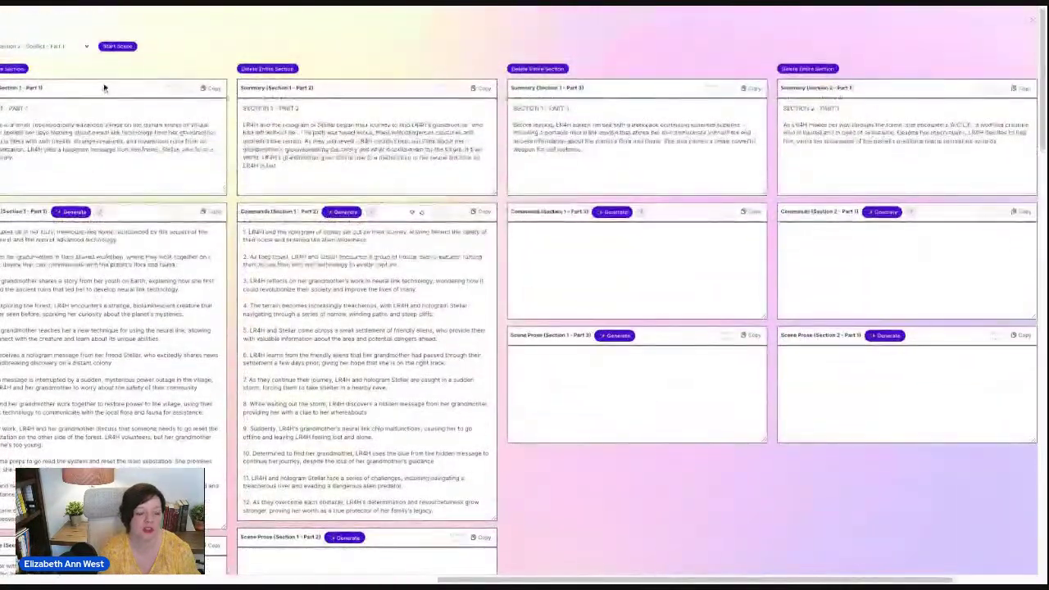
pyautogui.click(611, 216)
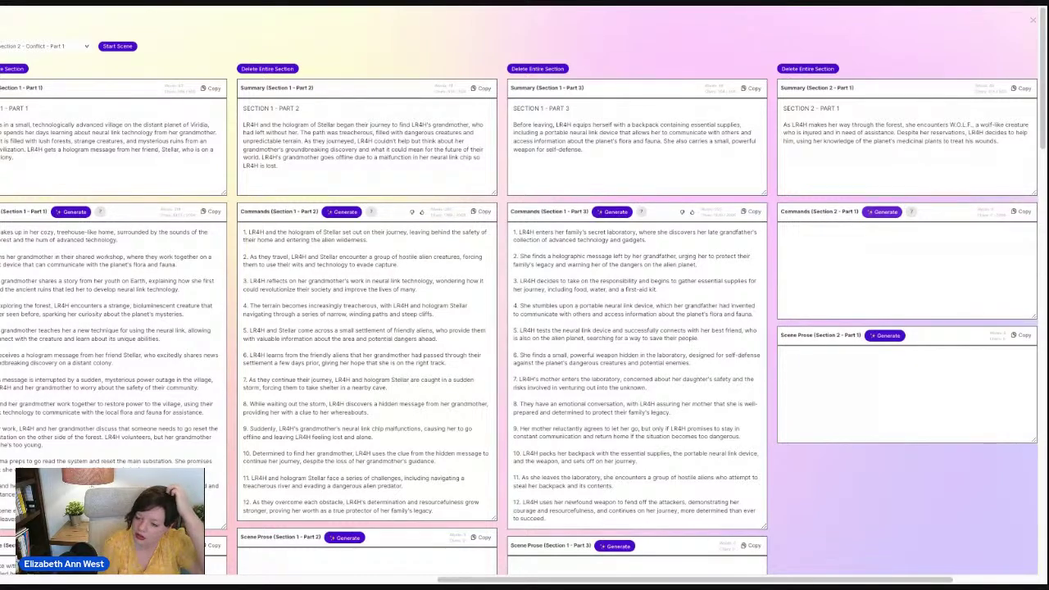
# Start the scene Section 6 - Resolution - Part 1 and generate its commands
pyautogui.scroll(-1, 524, 303)
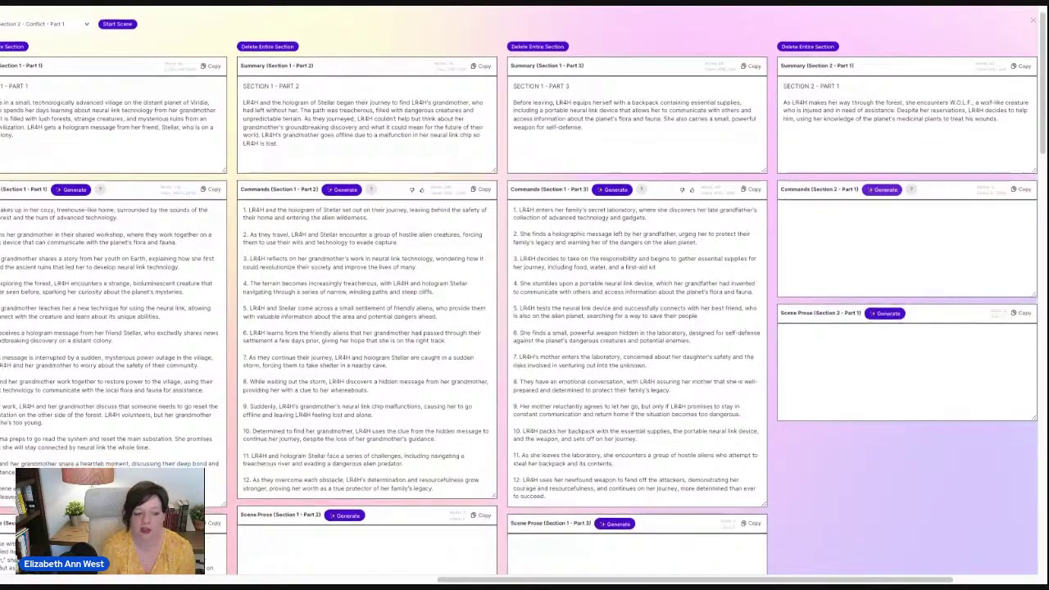
pyautogui.scroll(-1, 524, 303)
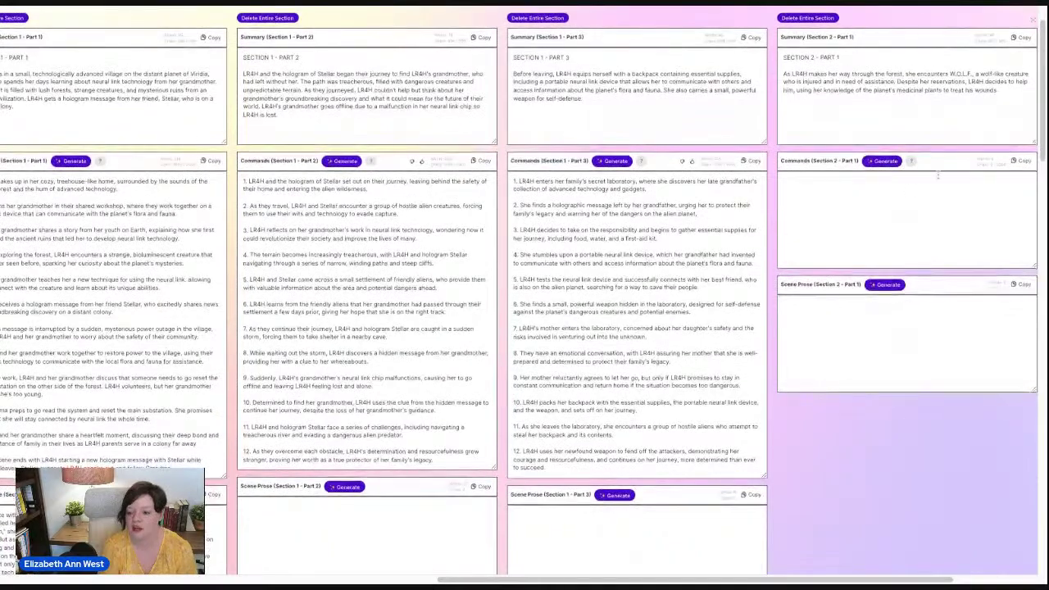
pyautogui.scroll(2, 69, 51)
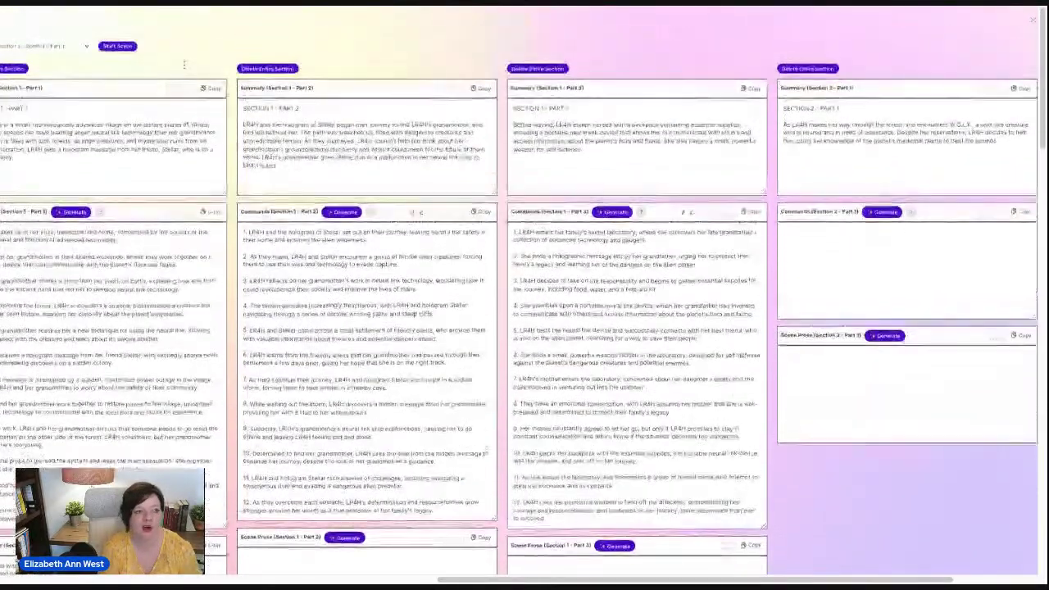
pyautogui.click(69, 48)
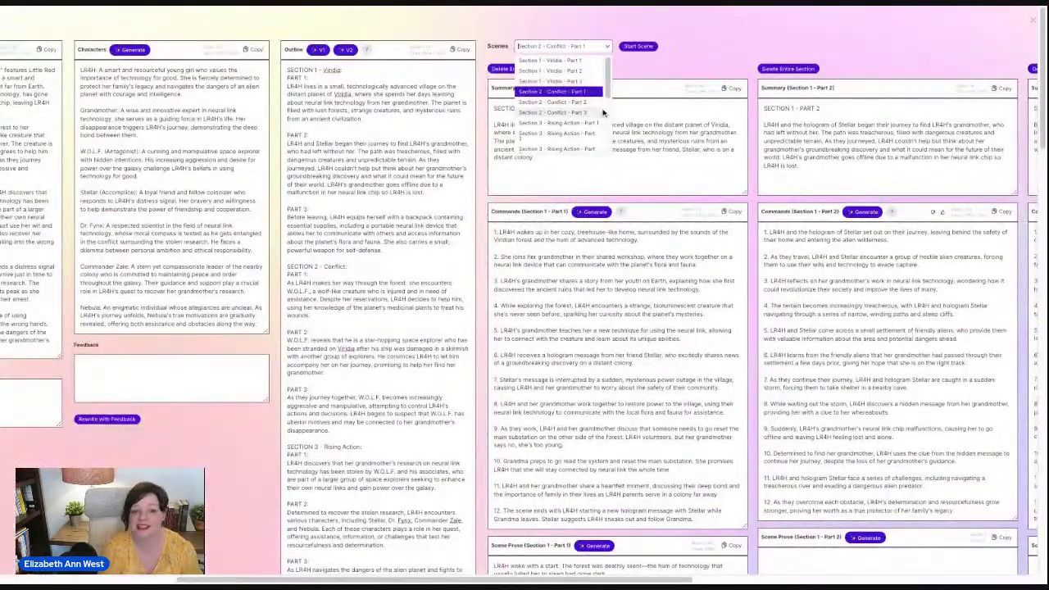
pyautogui.scroll(-5, 590, 110)
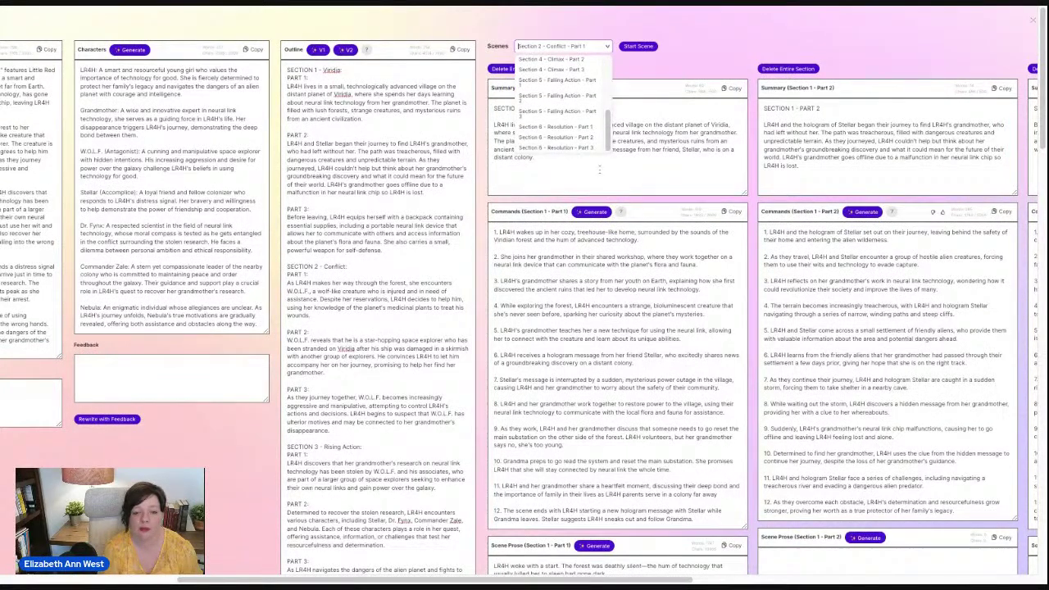
pyautogui.click(571, 128)
pyautogui.click(638, 47)
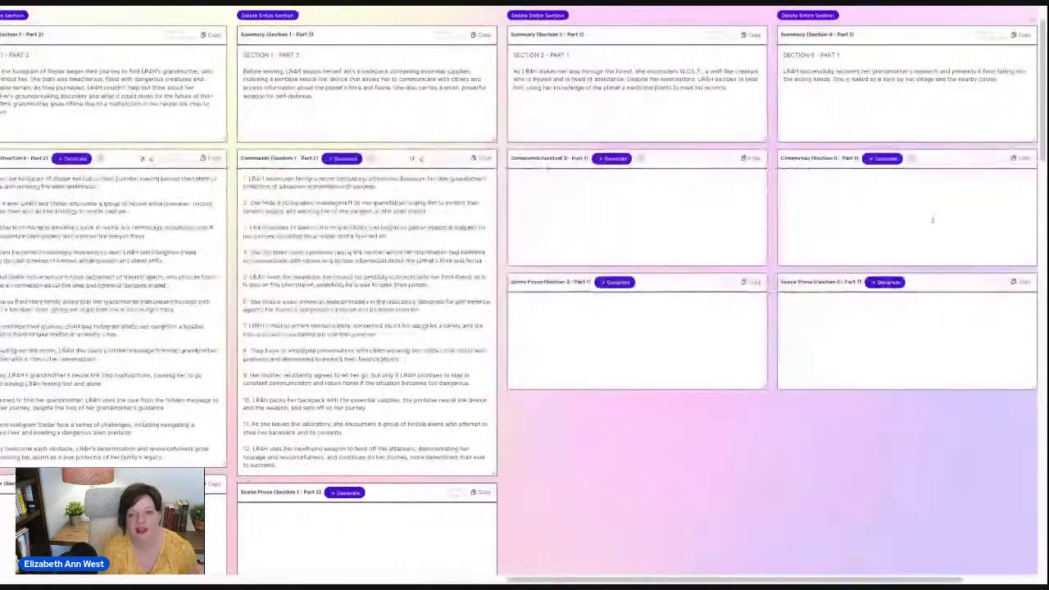
pyautogui.click(890, 158)
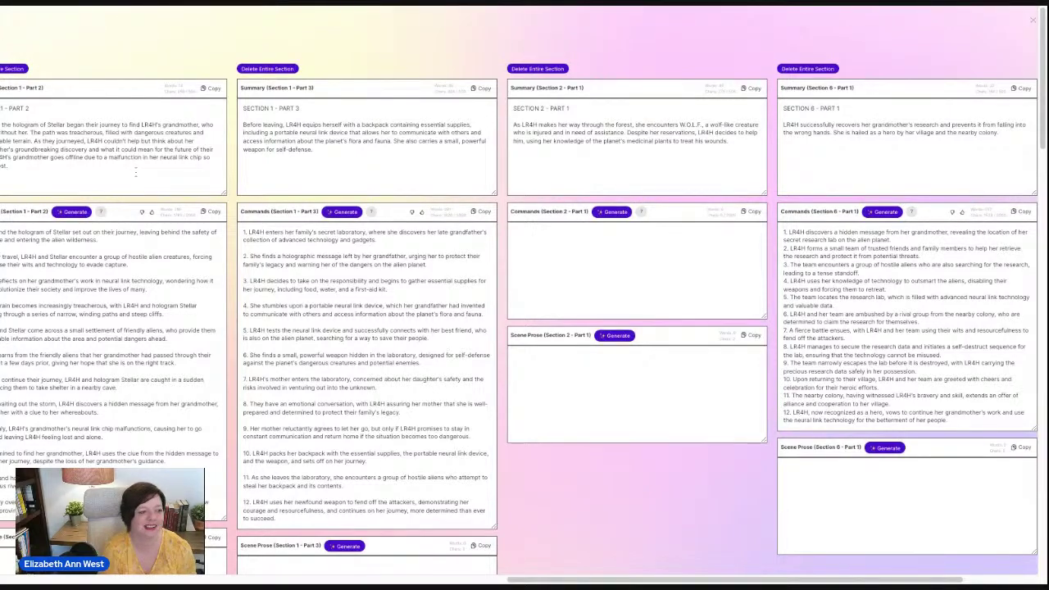
# Start the scene Section 4 - Climax - Part 1 and generate its commands
pyautogui.hscroll(-10, 612, 579)
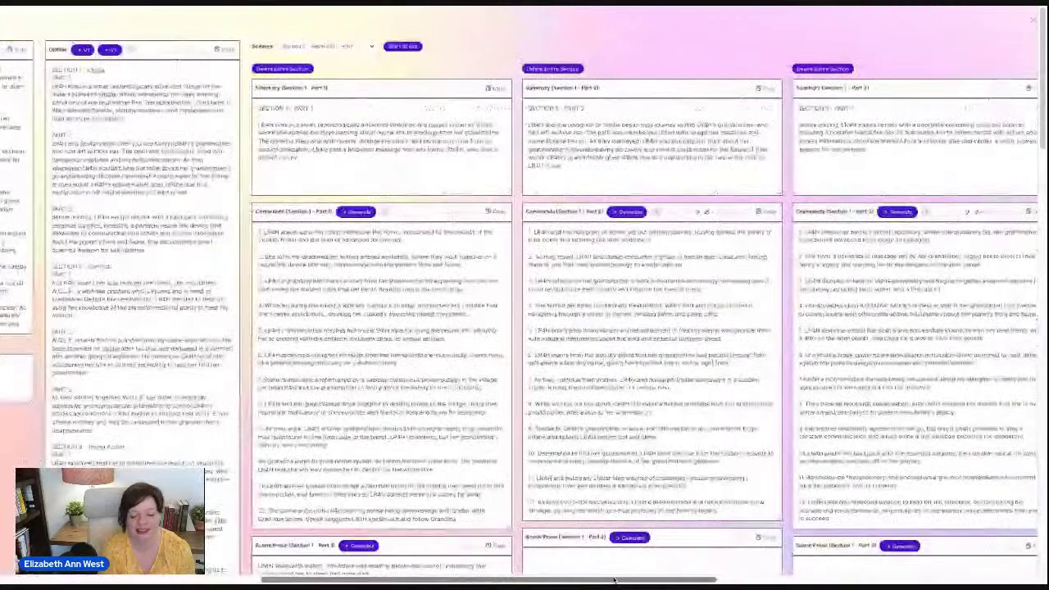
pyautogui.moveTo(614, 580); pyautogui.dragTo(707, 580)
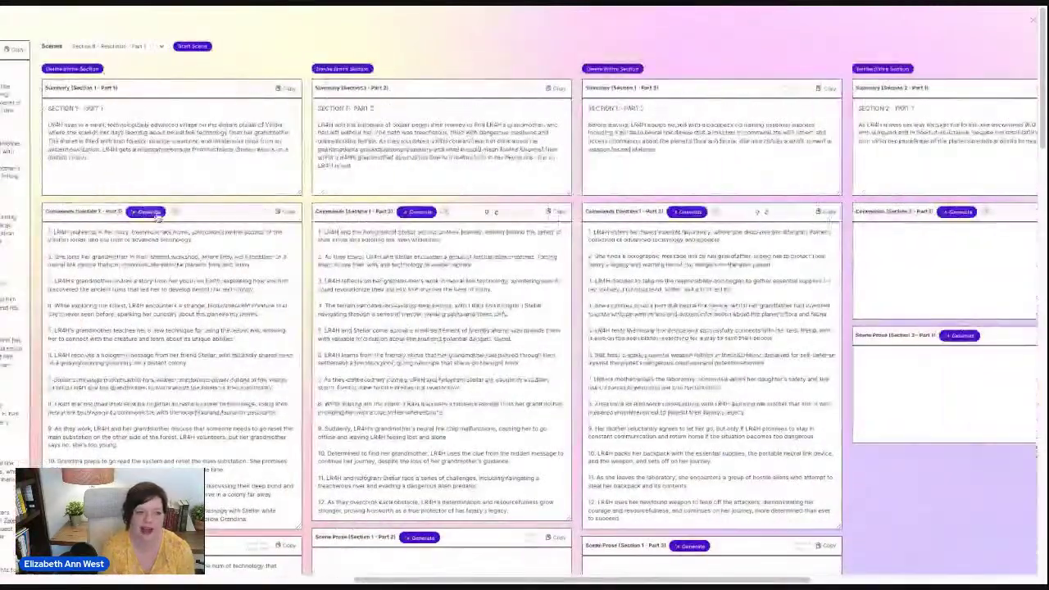
pyautogui.click(162, 46)
pyautogui.scroll(3, 154, 122)
pyautogui.scroll(-2, 154, 121)
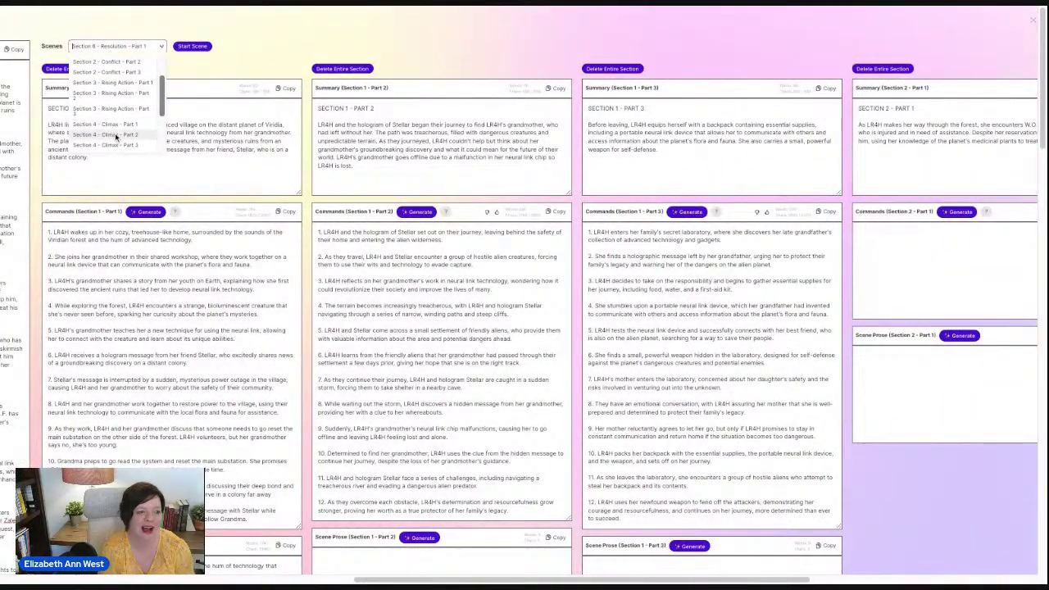
pyautogui.click(114, 128)
pyautogui.click(206, 48)
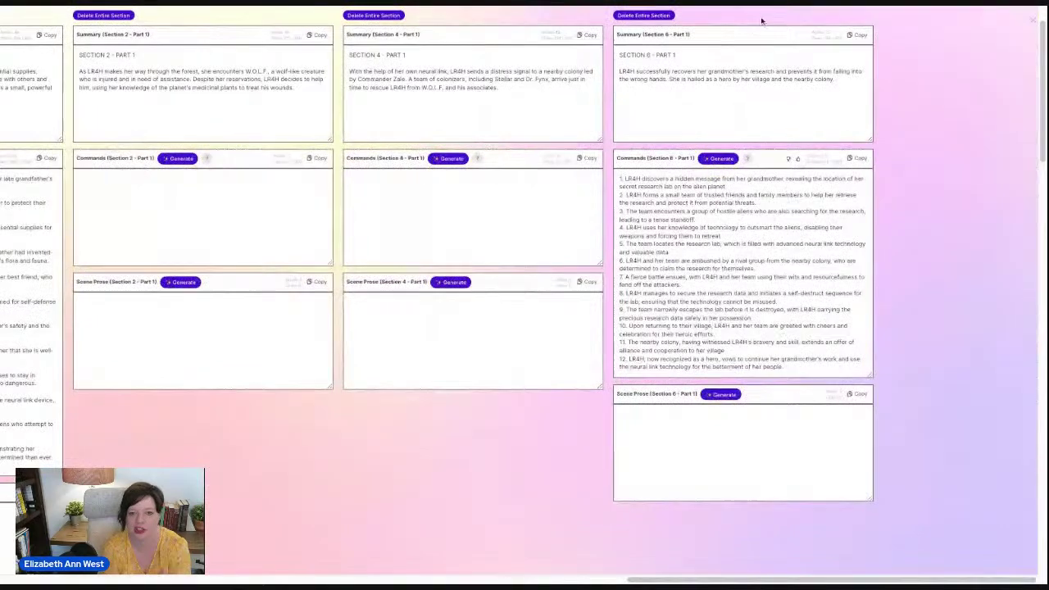
pyautogui.click(461, 162)
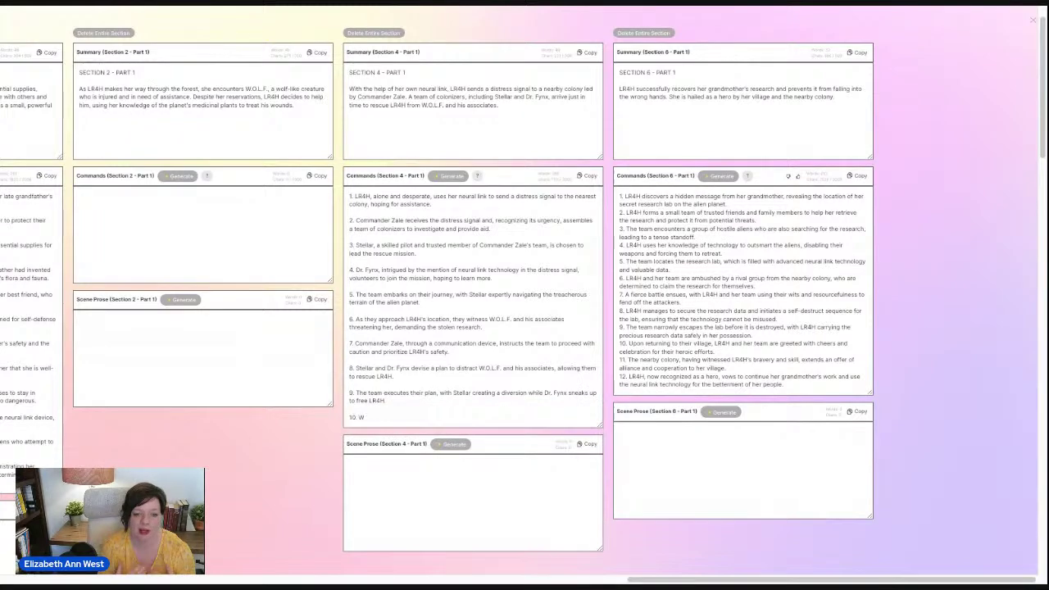
# Enlarge the page view and generate the scene prose for Section 4 Part 1 from its commands
pyautogui.hotkey('ctrl', '+')
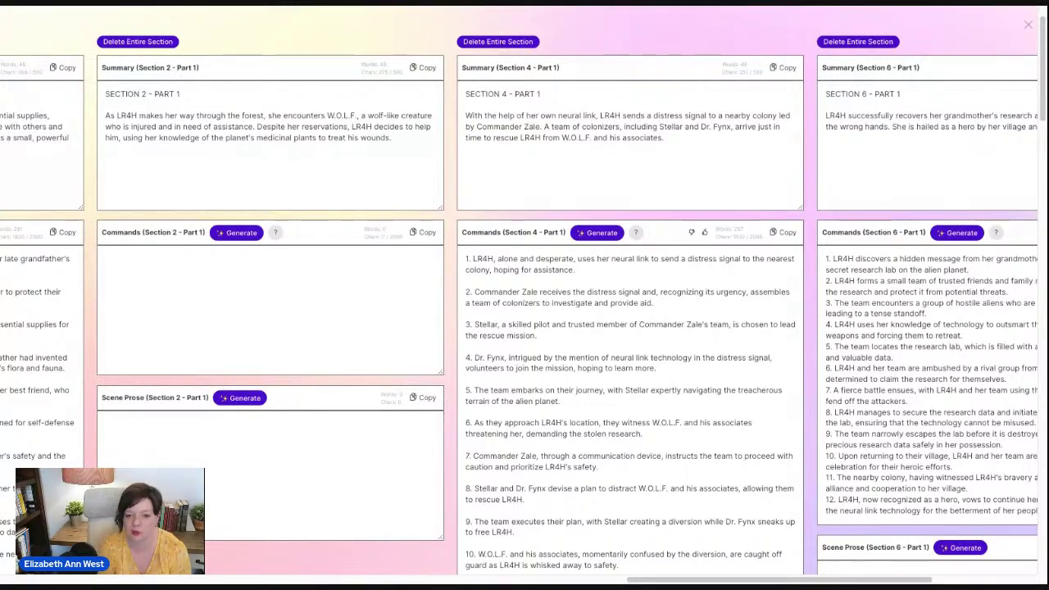
pyautogui.scroll(-5, 684, 276)
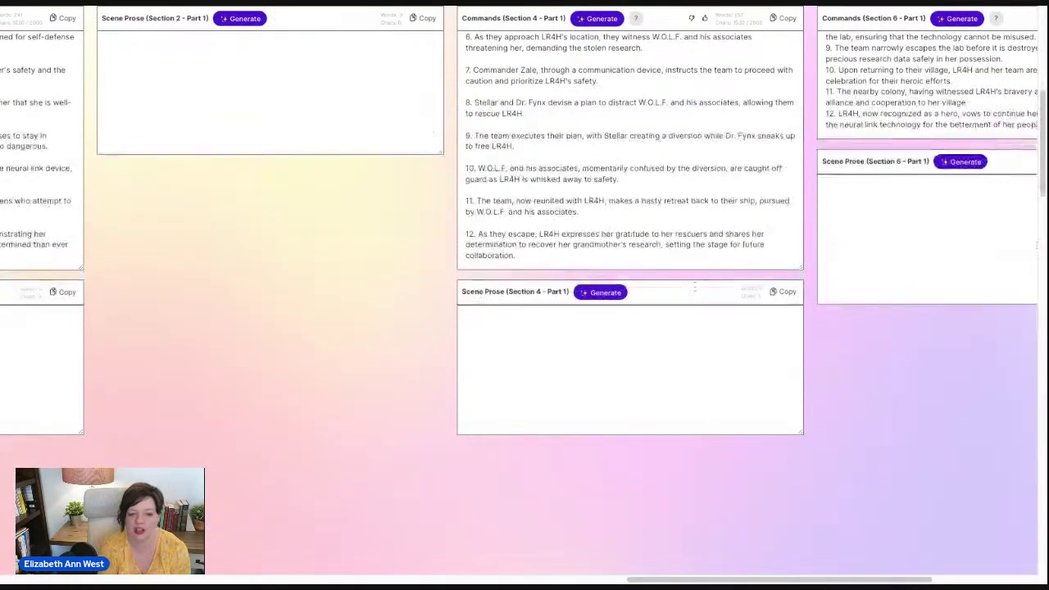
pyautogui.click(625, 290)
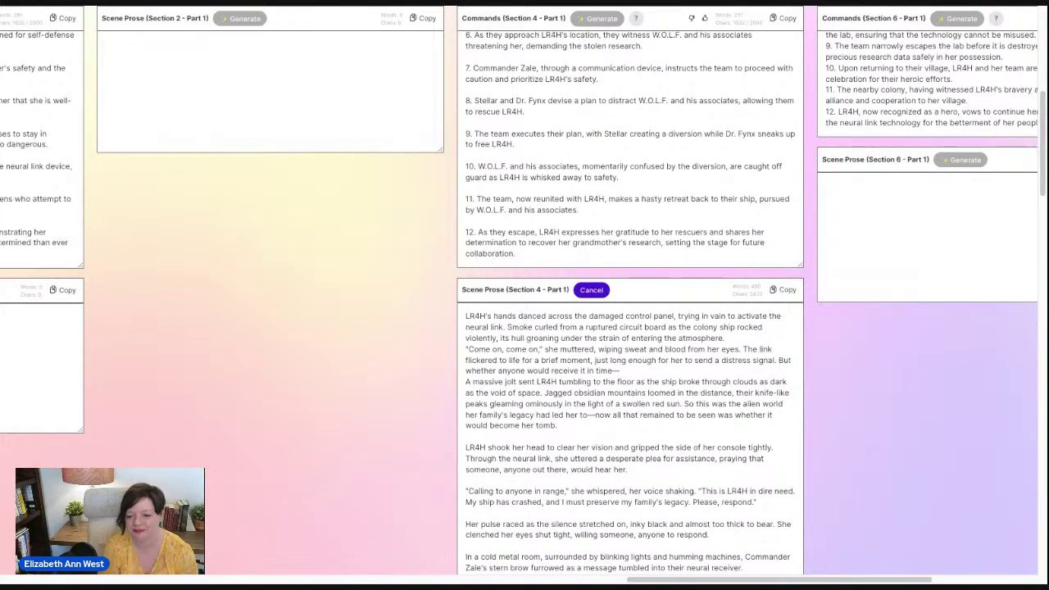
# Read through the Section 4 Part 1 prose as it is written and stop the generation partway
pyautogui.scroll(-2, 524, 303)
pyautogui.scroll(-2, 630, 295)
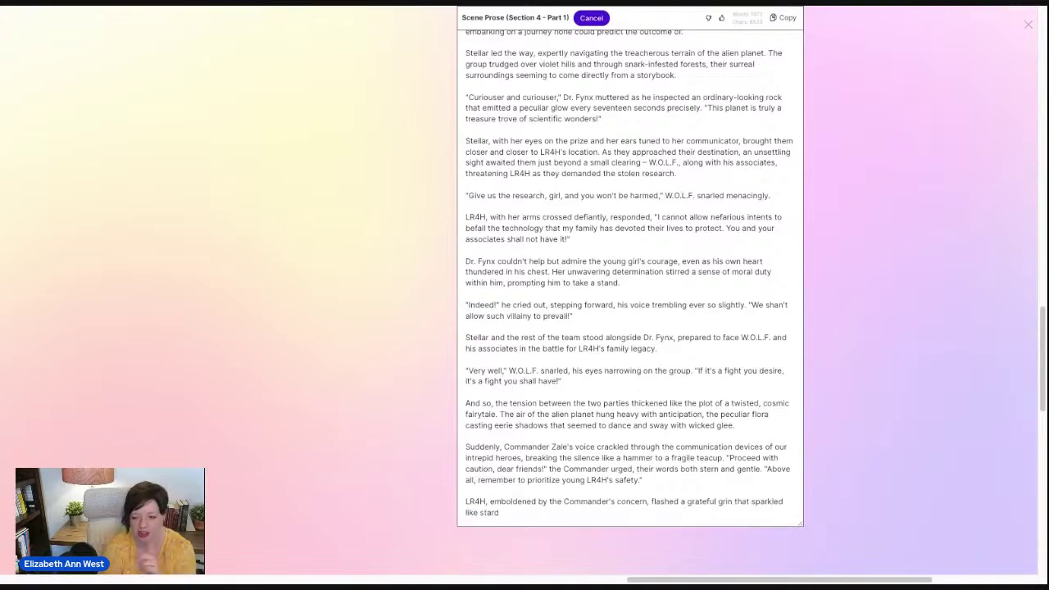
pyautogui.scroll(5, 611, 282)
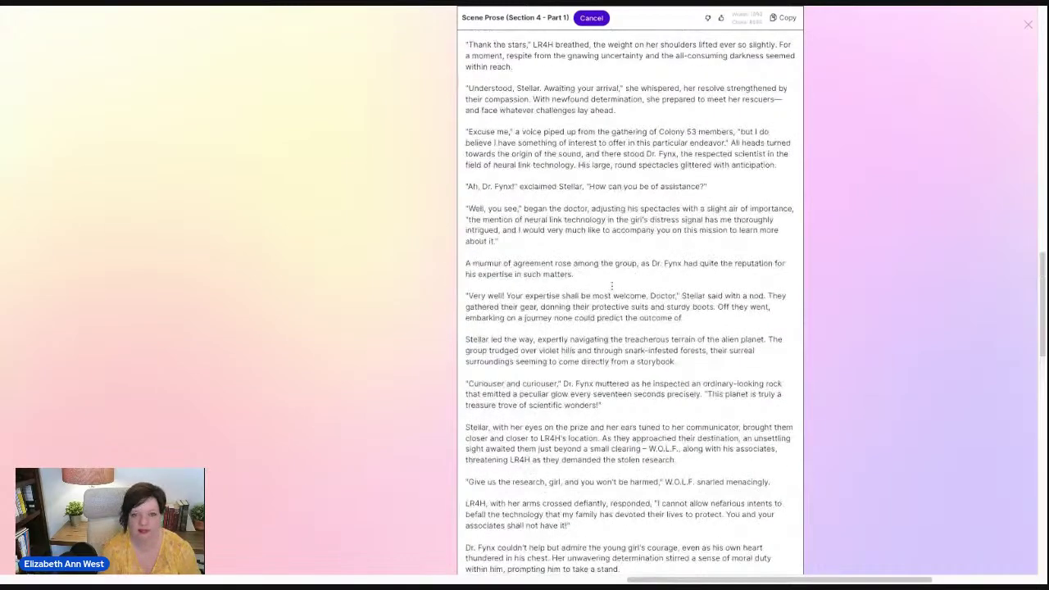
pyautogui.scroll(-5, 613, 286)
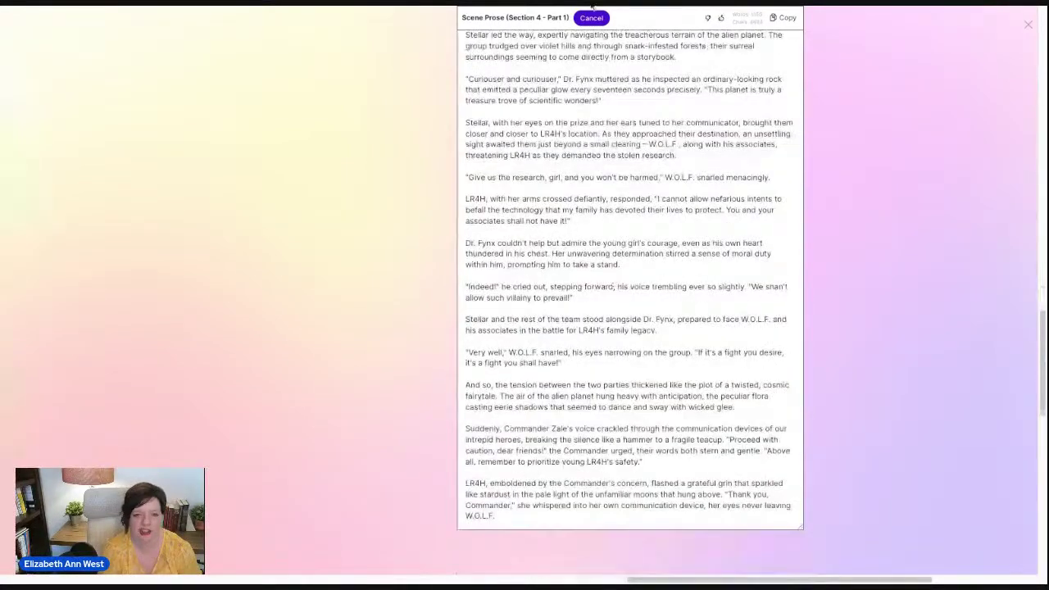
pyautogui.click(590, 18)
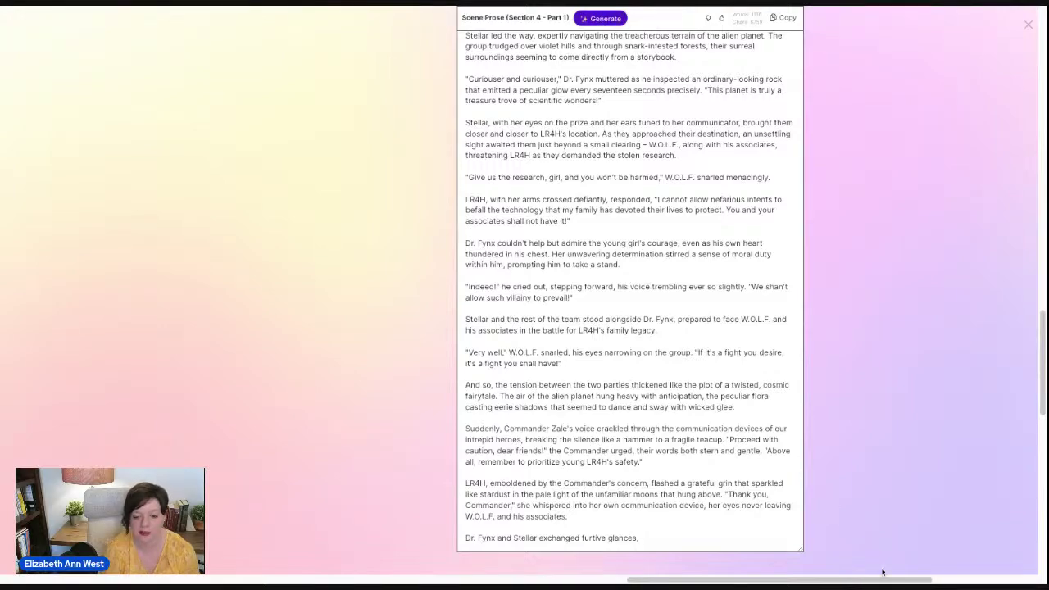
# Replace the Style text with "Write first person point of view from LR4H present tense"
pyautogui.hscroll(-15, 894, 582)
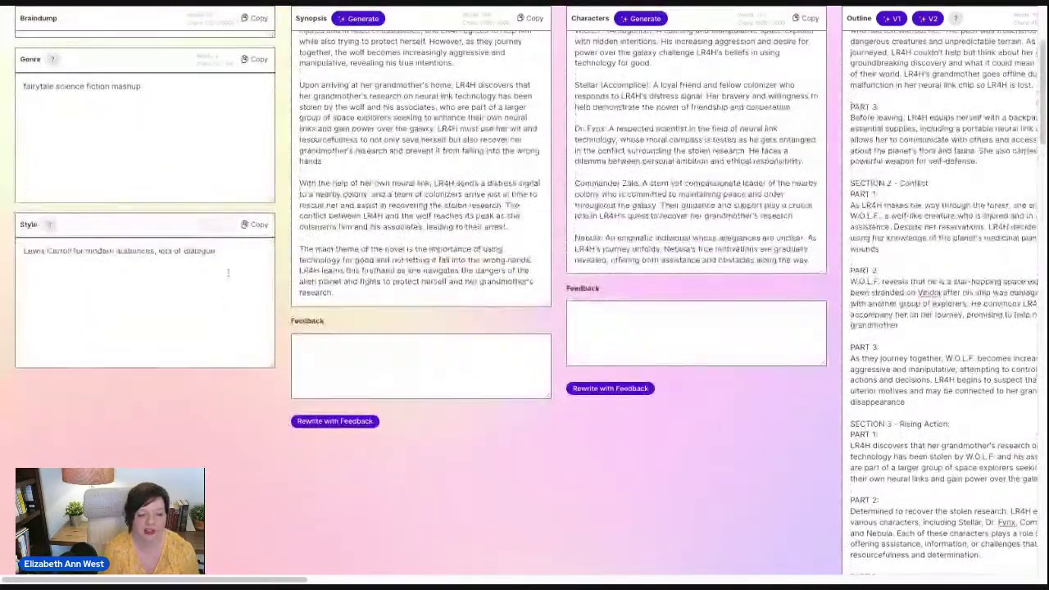
pyautogui.hotkey('ctrl', 'a')
pyautogui.write('Writ')
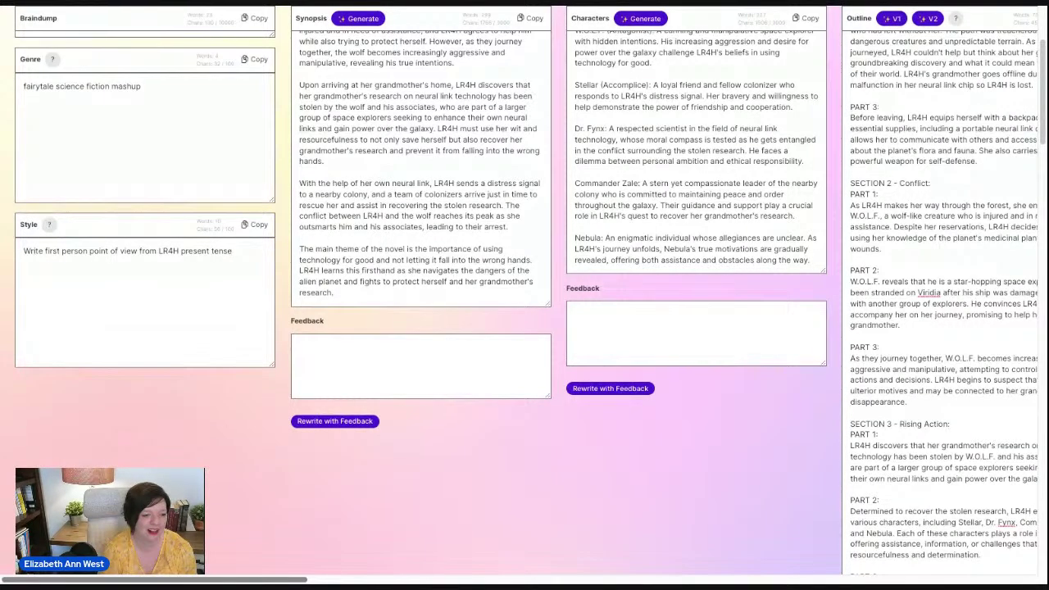
# Delete the entire Section 1 Part 1 scene with its summary, commands and prose
pyautogui.moveTo(154, 580); pyautogui.dragTo(337, 579)
pyautogui.scroll(2, 782, 152)
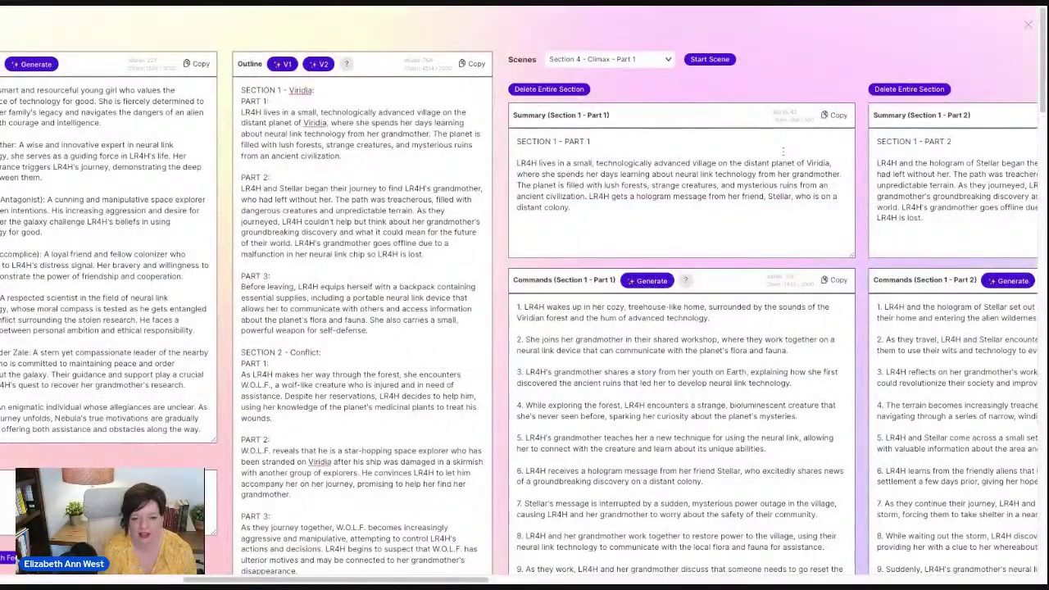
pyautogui.click(567, 92)
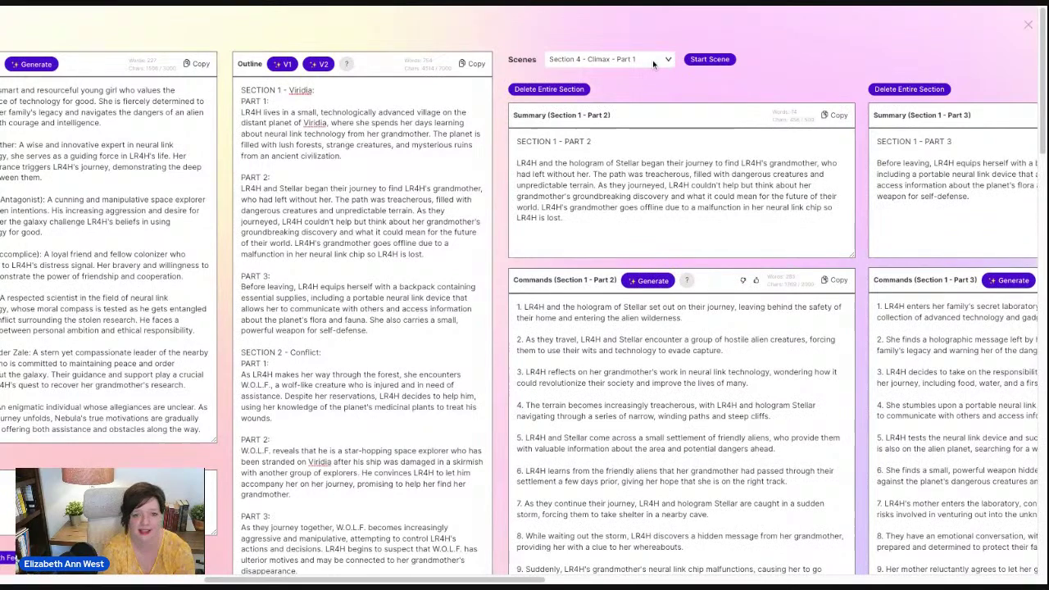
# Start the scene Section 1 - Viridia - Part 1 again and generate fresh commands from its summary
pyautogui.click(652, 60)
pyautogui.click(591, 77)
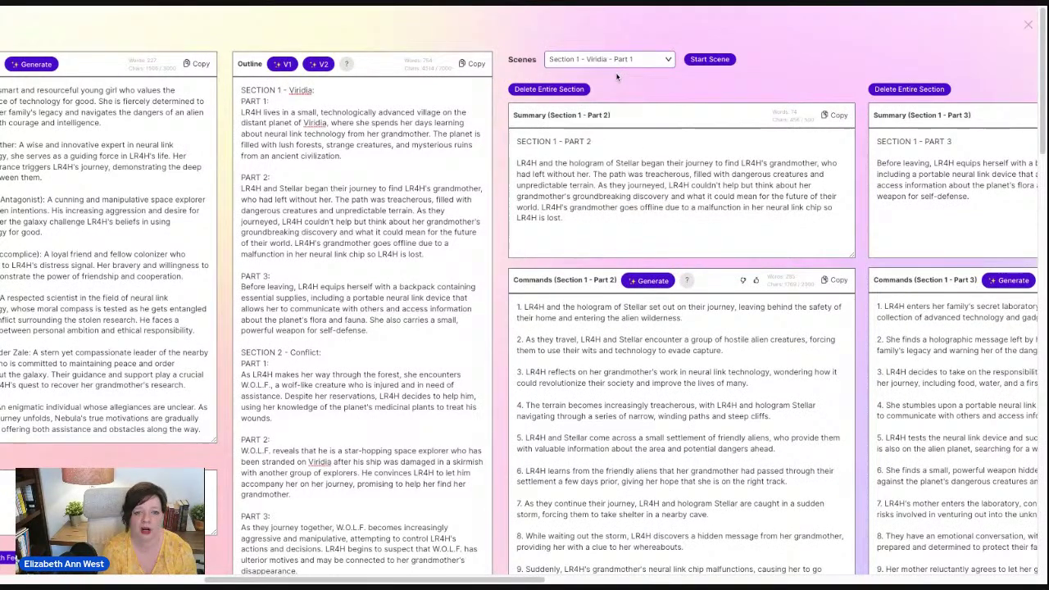
pyautogui.click(715, 59)
pyautogui.scroll(-1, 721, 63)
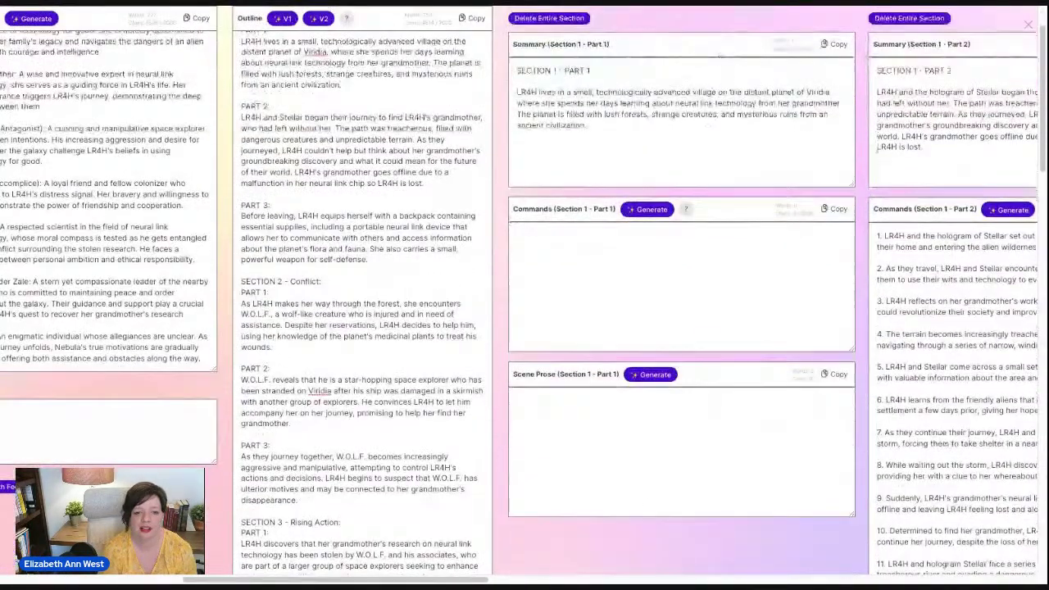
pyautogui.click(648, 210)
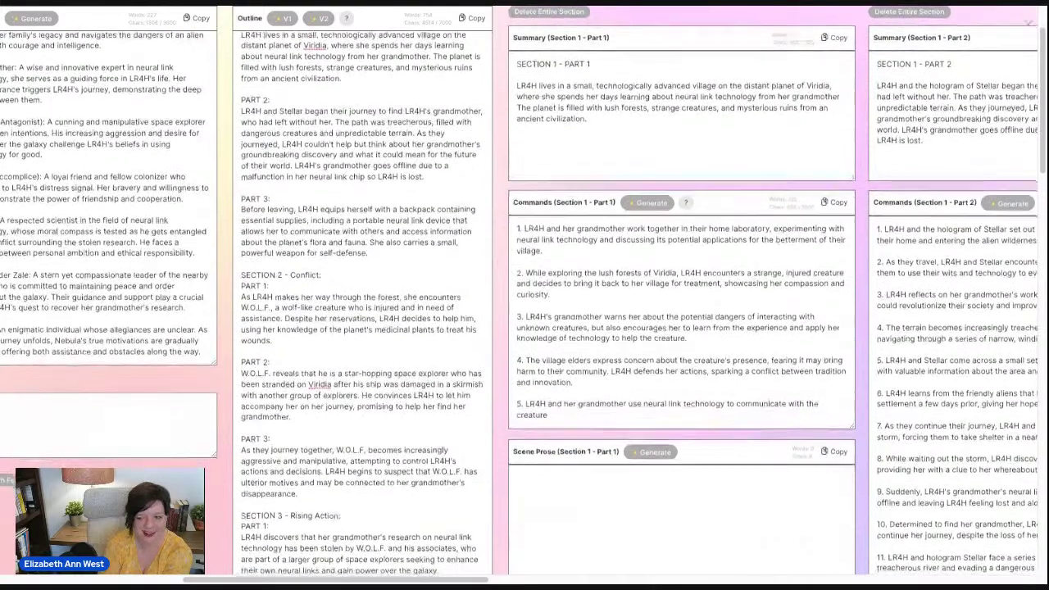
# Examine the newly generated Section 1 Part 1 commands against the story outline
pyautogui.scroll(-3, 524, 294)
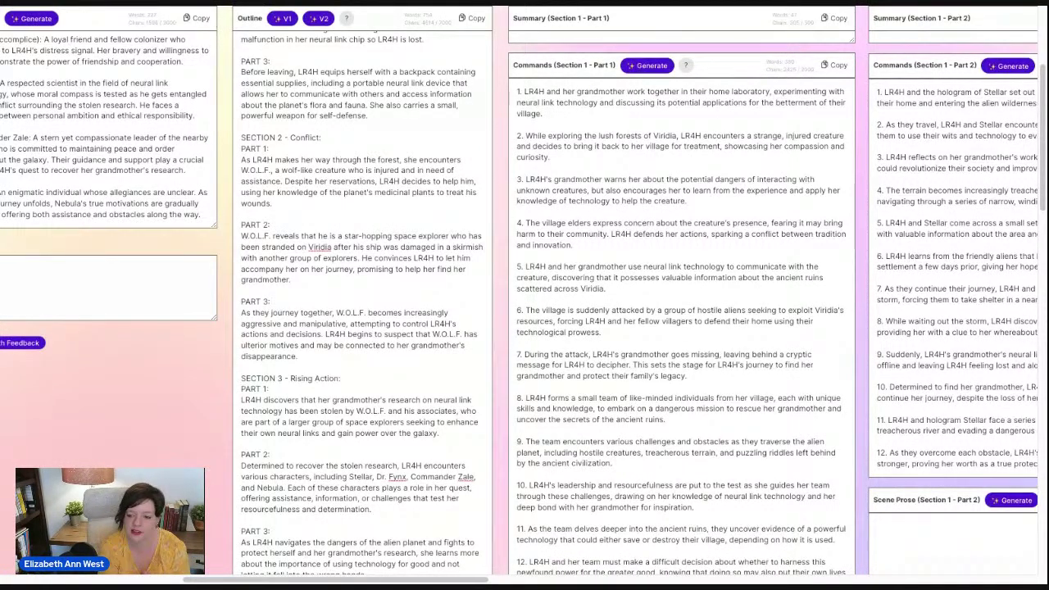
pyautogui.scroll(-2, 762, 348)
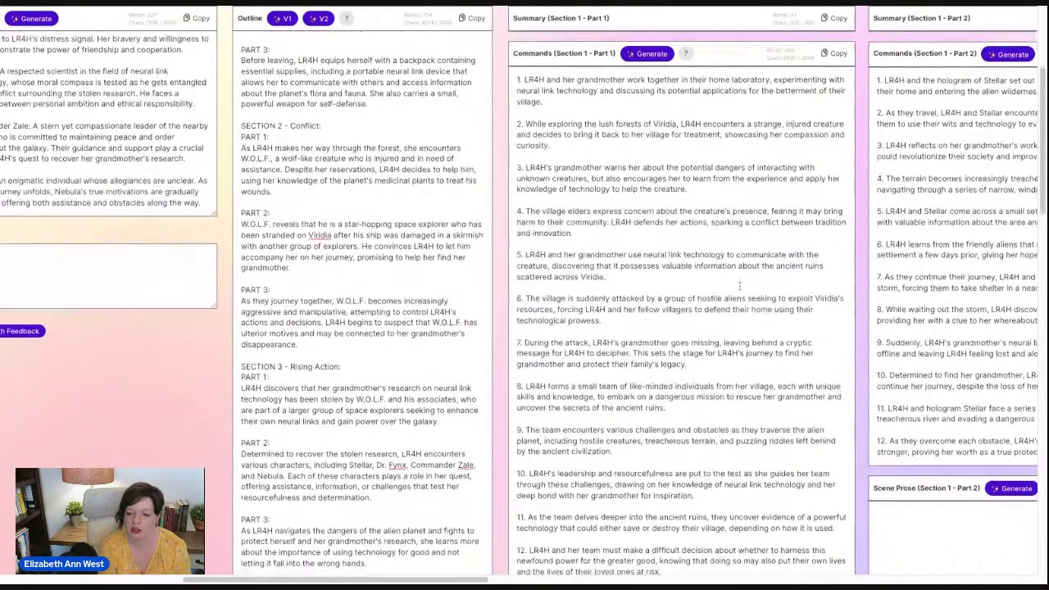
pyautogui.scroll(-2, 739, 286)
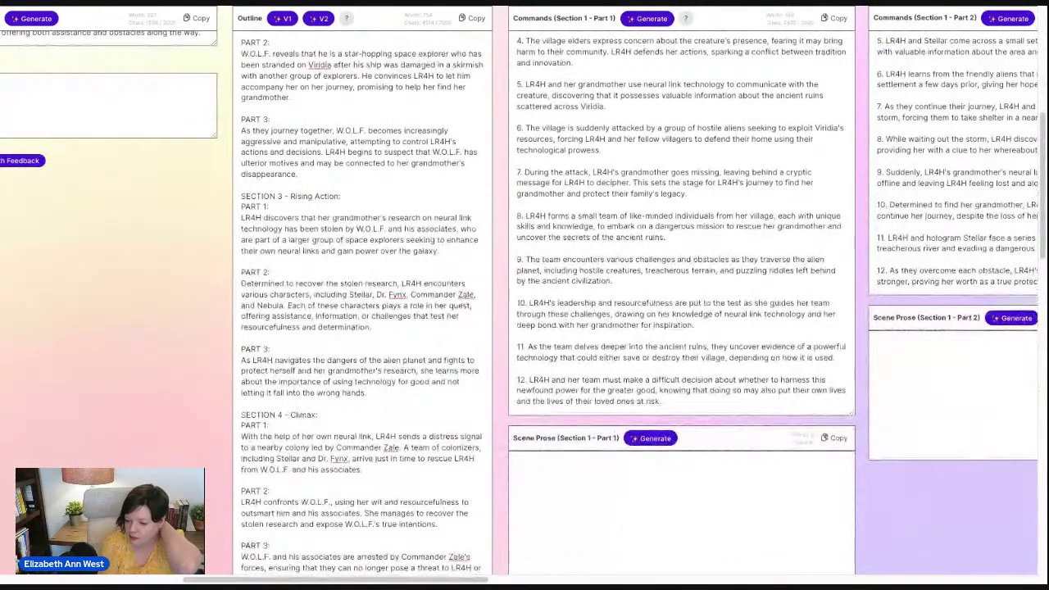
pyautogui.click(684, 241)
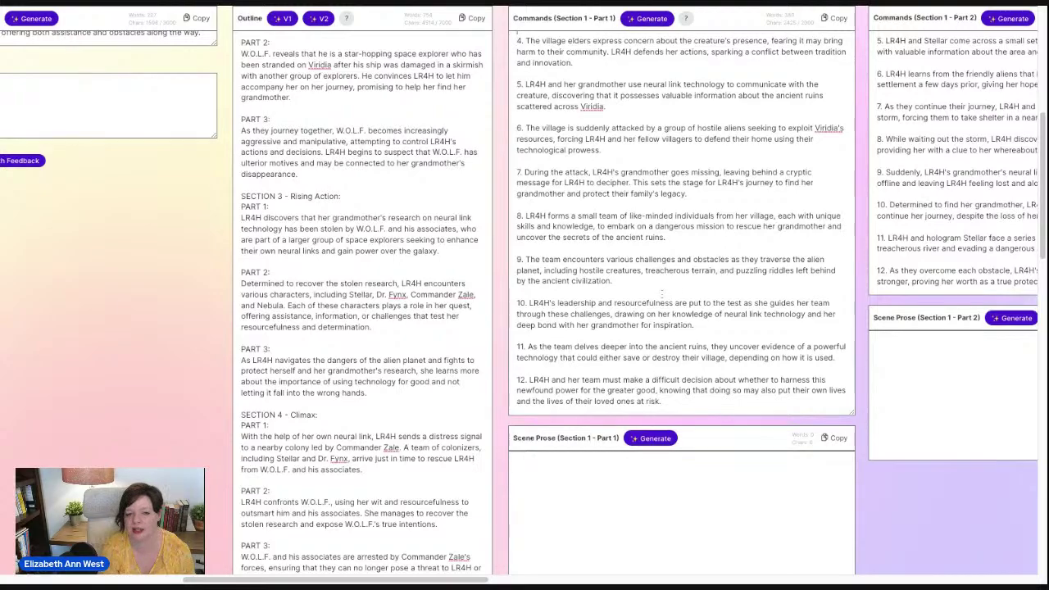
pyautogui.scroll(-3, 793, 31)
pyautogui.scroll(5, 639, 303)
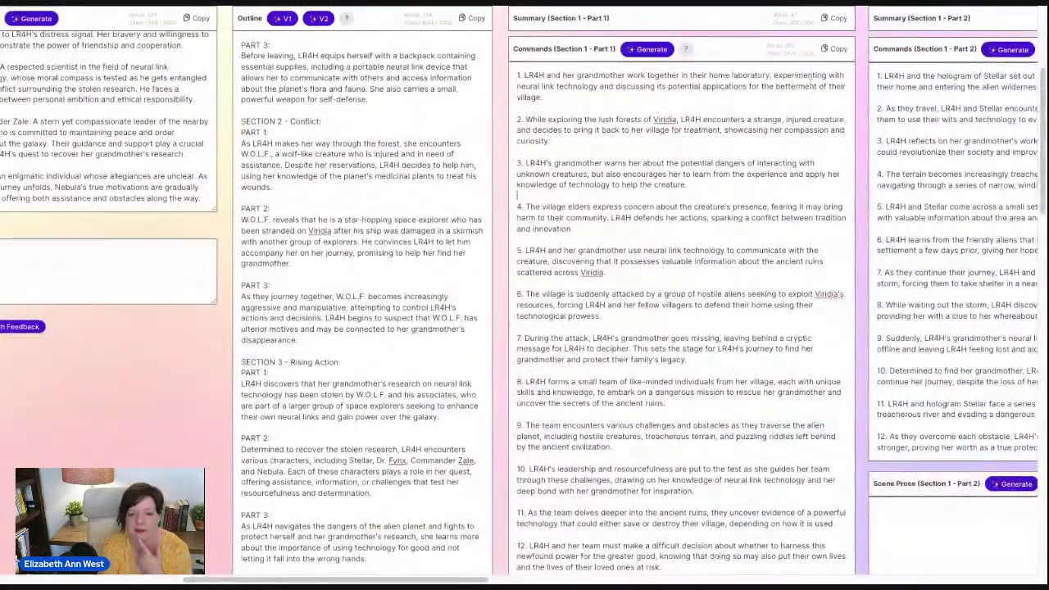
pyautogui.scroll(-1, 744, 260)
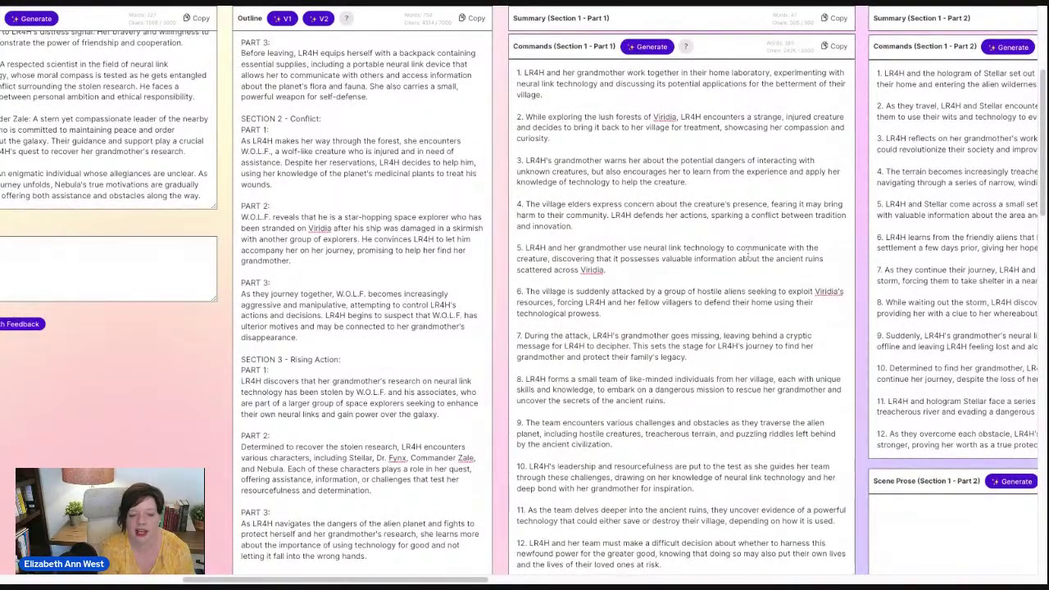
pyautogui.scroll(-3, 747, 255)
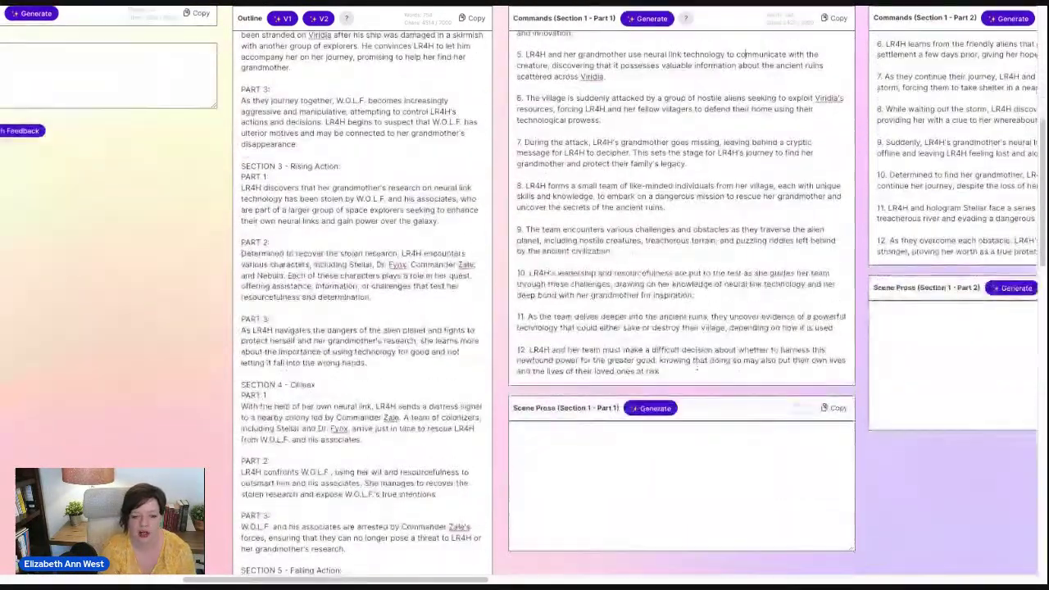
# Generate the Section 1 Part 1 scene prose from its commands and read the resulting text
pyautogui.click(657, 409)
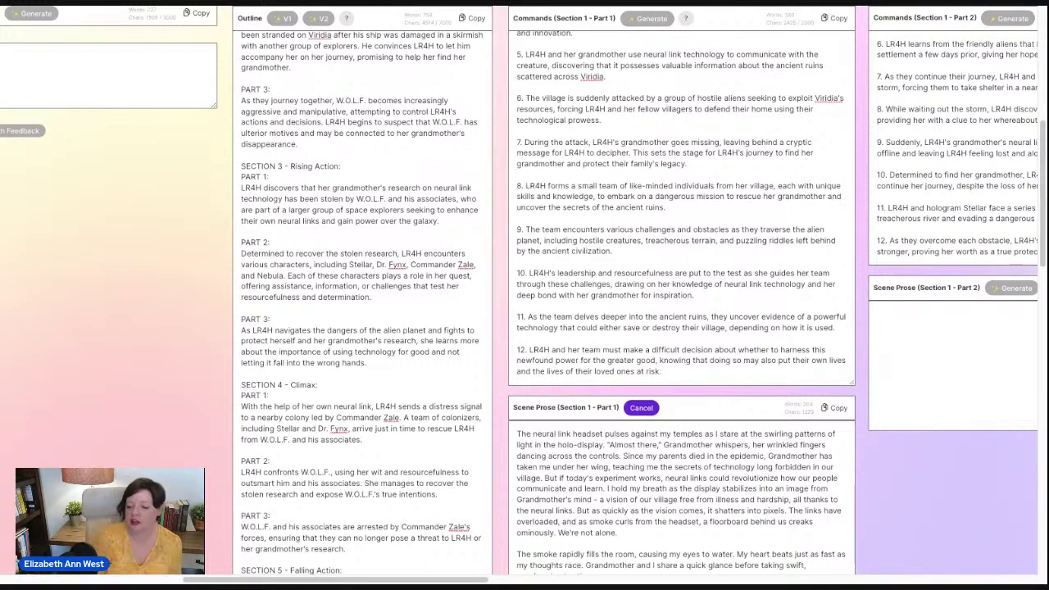
pyautogui.scroll(-3, 666, 402)
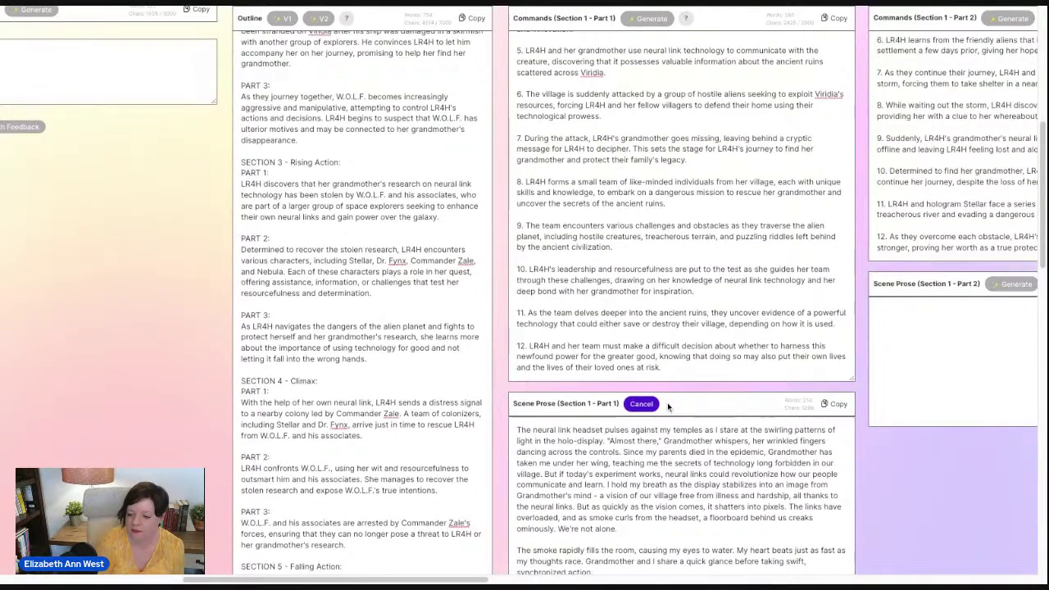
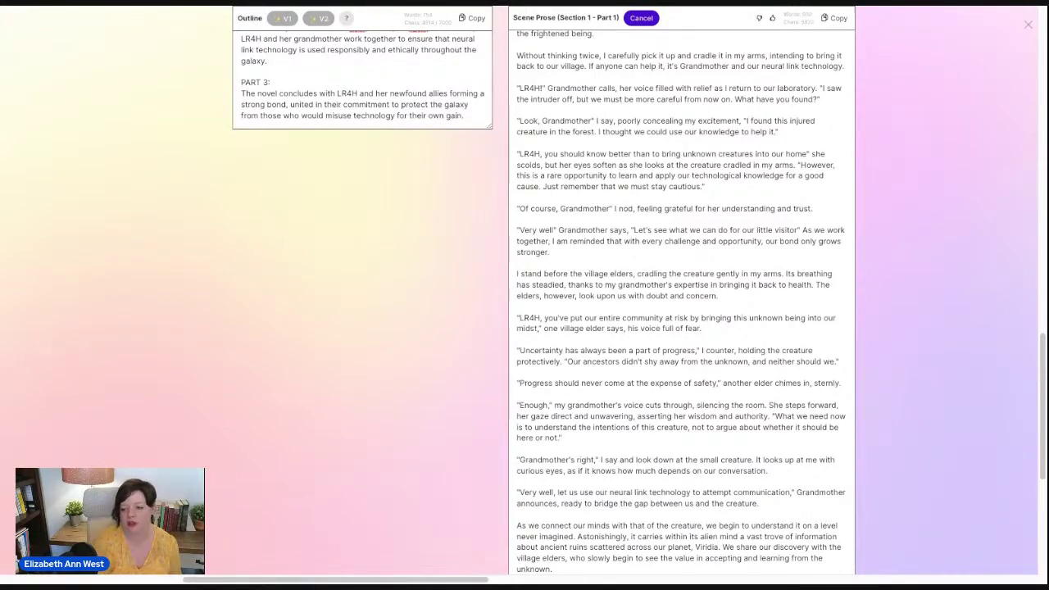
pyautogui.scroll(20, 524, 295)
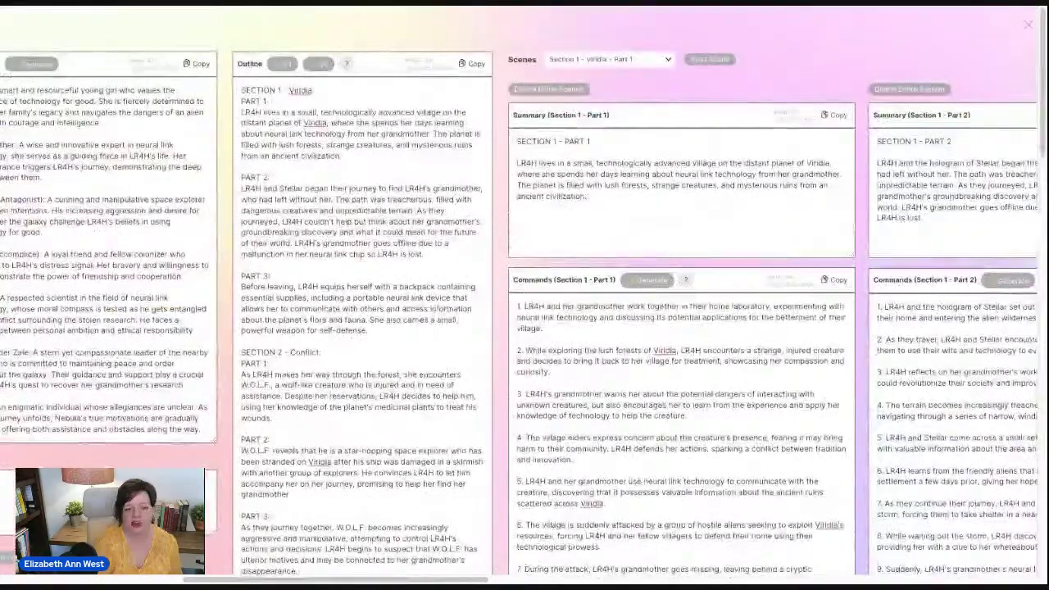
# Check the characters, outline and other scenes' commands, and stop the Section 1 Part 1 prose generation
pyautogui.moveTo(383, 580); pyautogui.dragTo(294, 580)
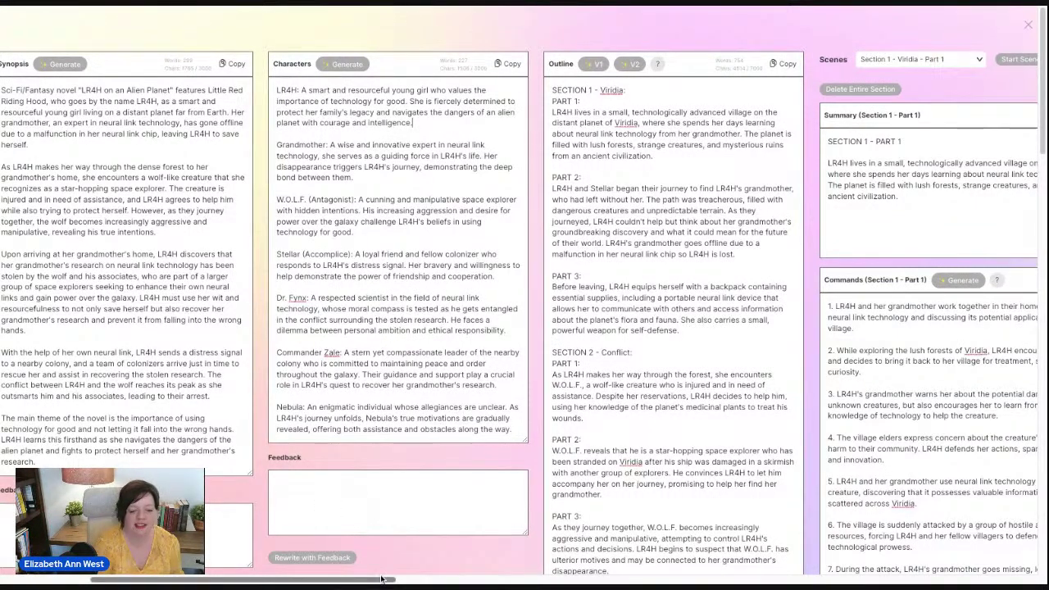
pyautogui.moveTo(381, 580); pyautogui.dragTo(766, 580)
pyautogui.hscroll(-3, 524, 295)
pyautogui.scroll(-5, 524, 295)
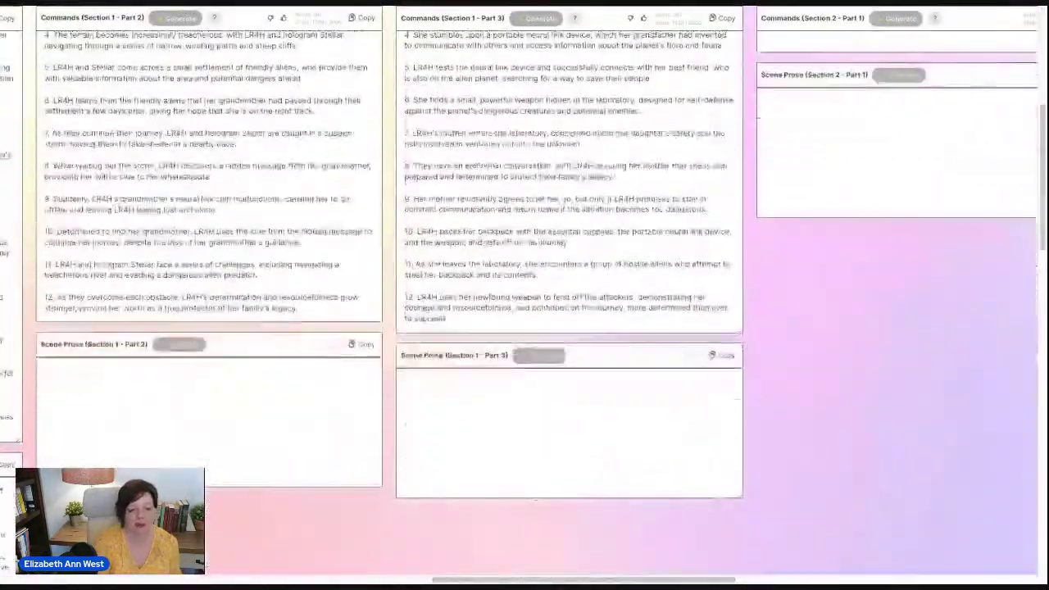
pyautogui.hscroll(-12, 525, 295)
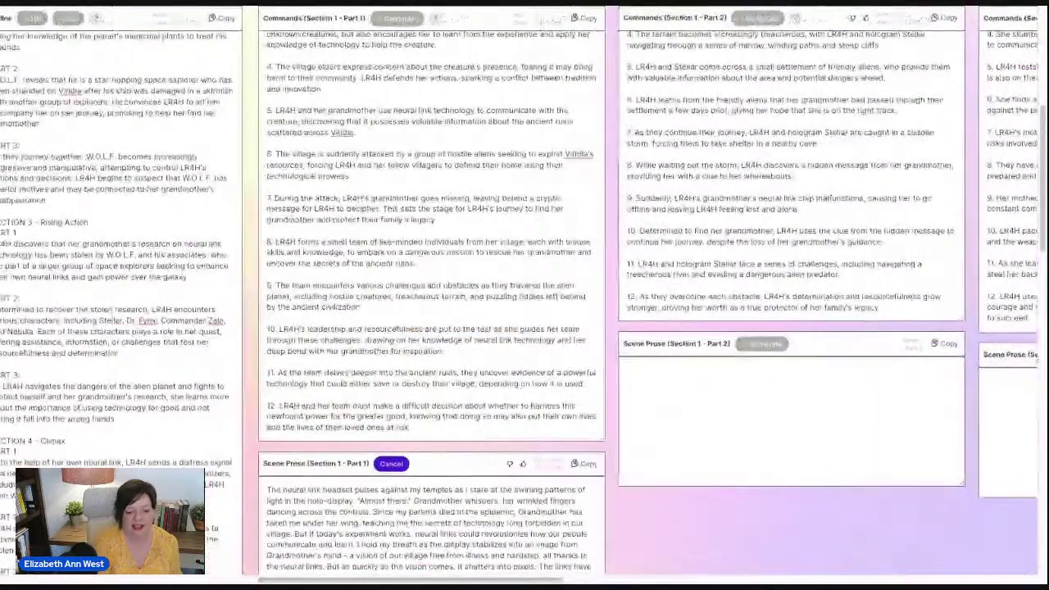
pyautogui.scroll(-8, 525, 295)
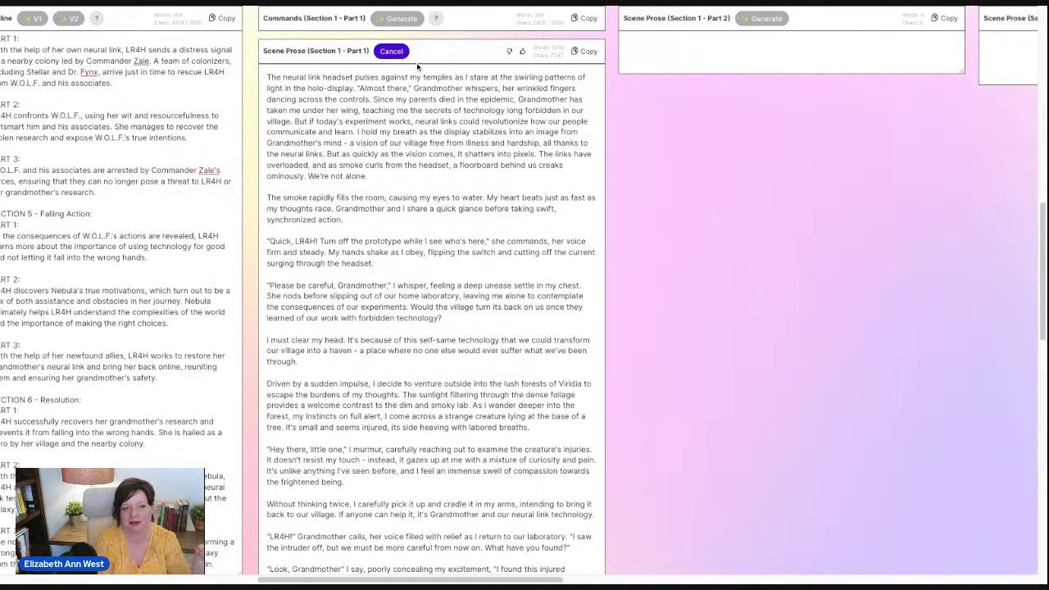
pyautogui.click(392, 52)
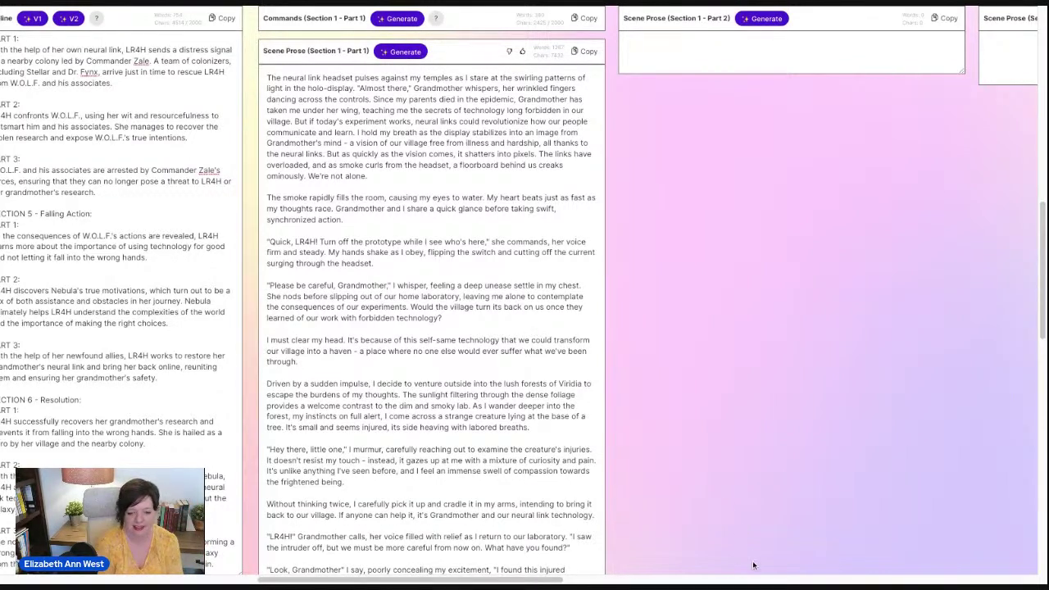
# Replace the Style text with "write in screenplay format"
pyautogui.moveTo(527, 581); pyautogui.dragTo(269, 580)
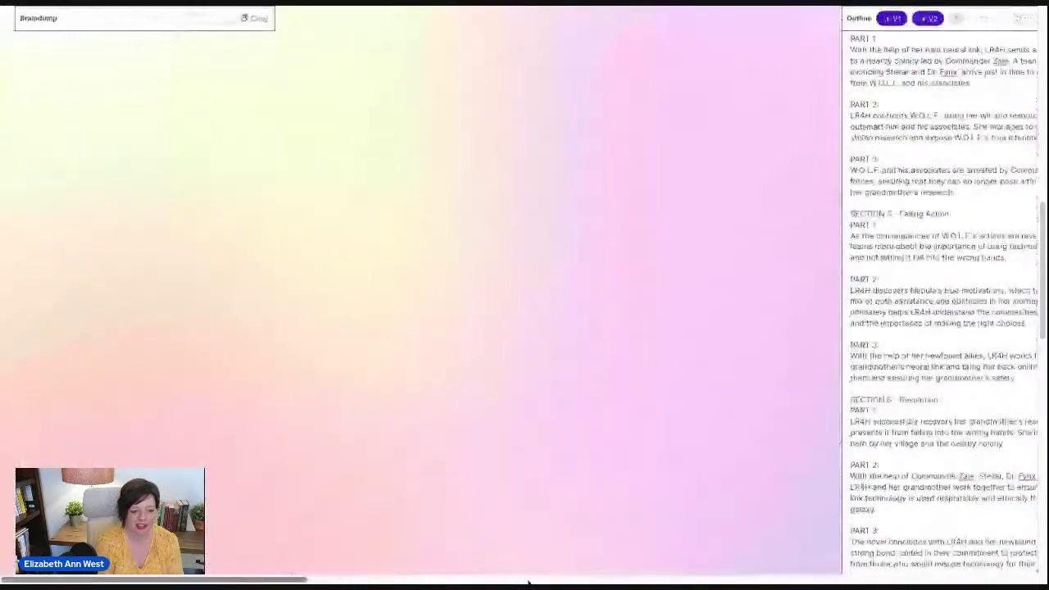
pyautogui.scroll(4, 139, 437)
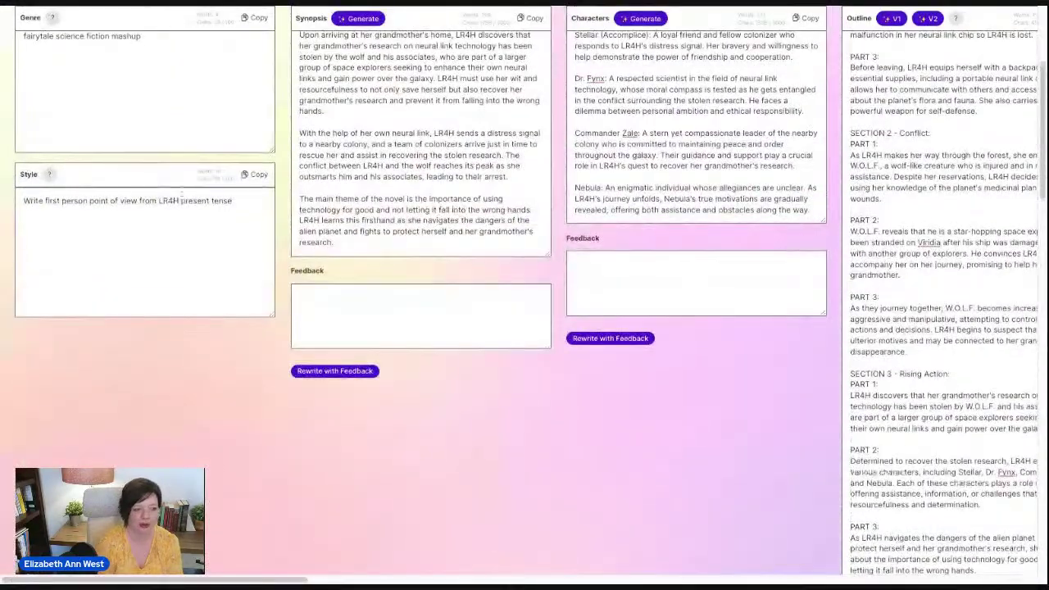
pyautogui.tripleClick(143, 203)
pyautogui.write('W')
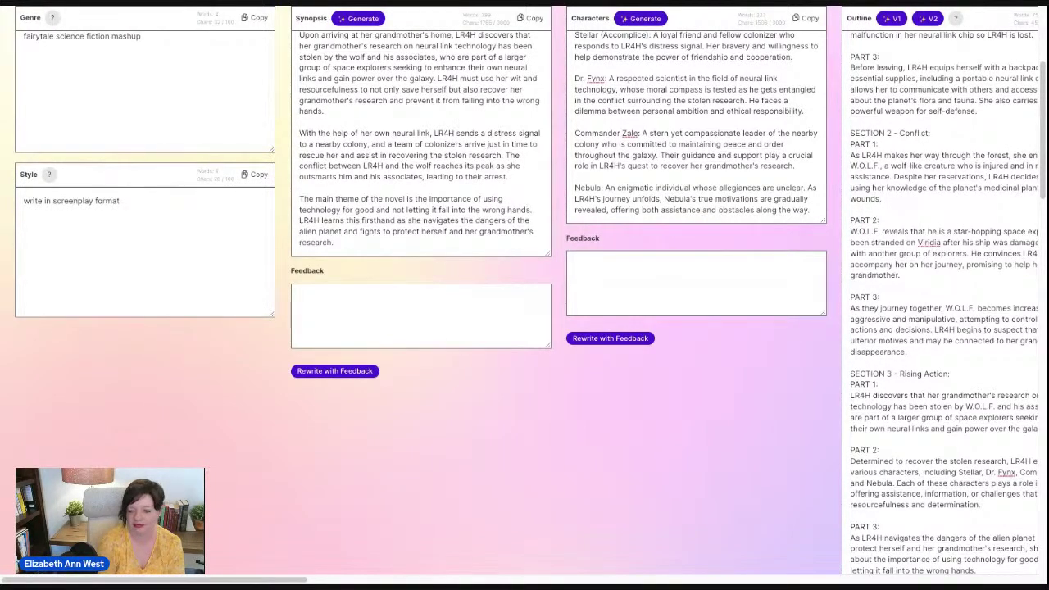
# Clear all the Section 1 Part 1 scene prose and generate it again with the screenplay style
pyautogui.hscroll(10, 298, 580)
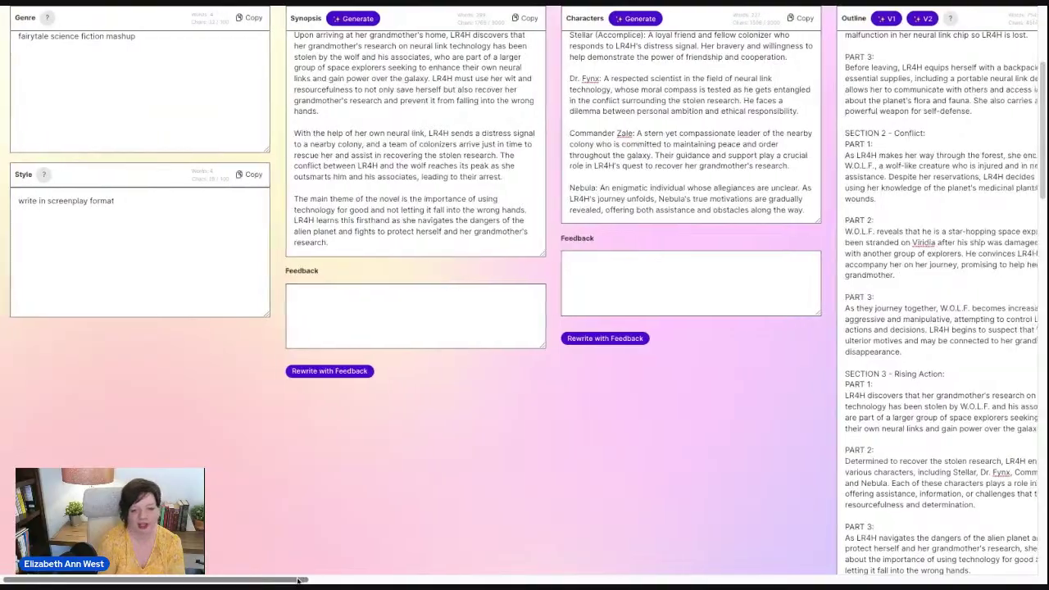
pyautogui.hscroll(-2, 298, 580)
pyautogui.scroll(-5, 447, 577)
pyautogui.scroll(-5, 447, 326)
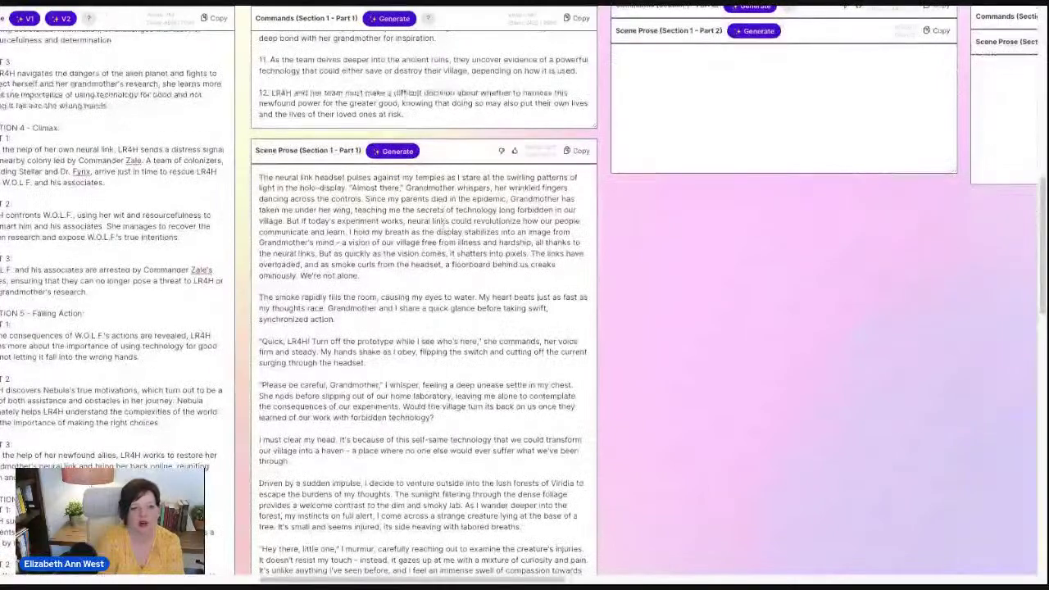
pyautogui.tripleClick(443, 221)
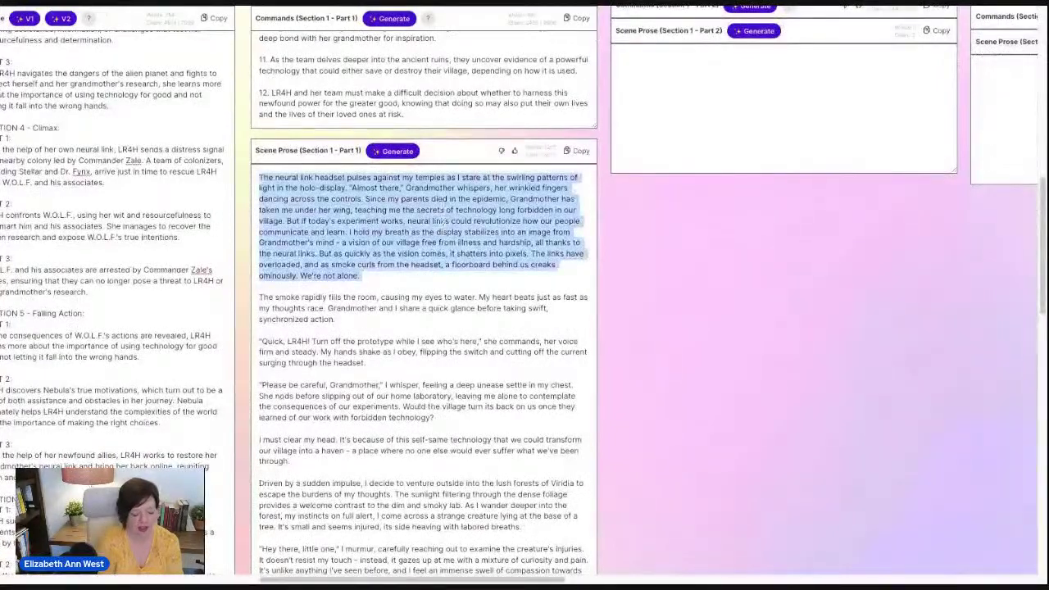
pyautogui.hotkey('ctrl', 'a')
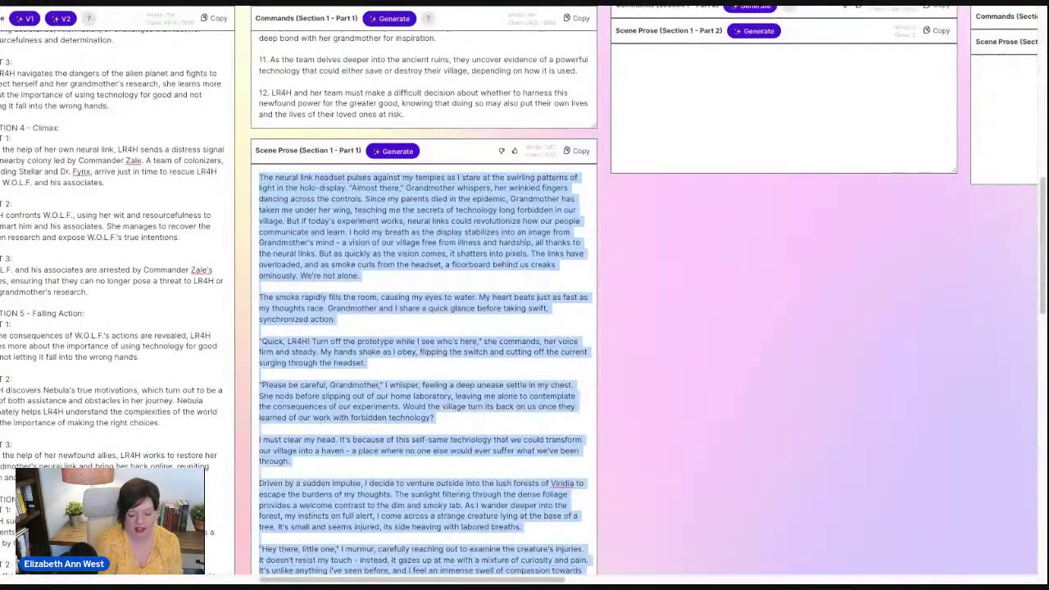
pyautogui.press('Delete')
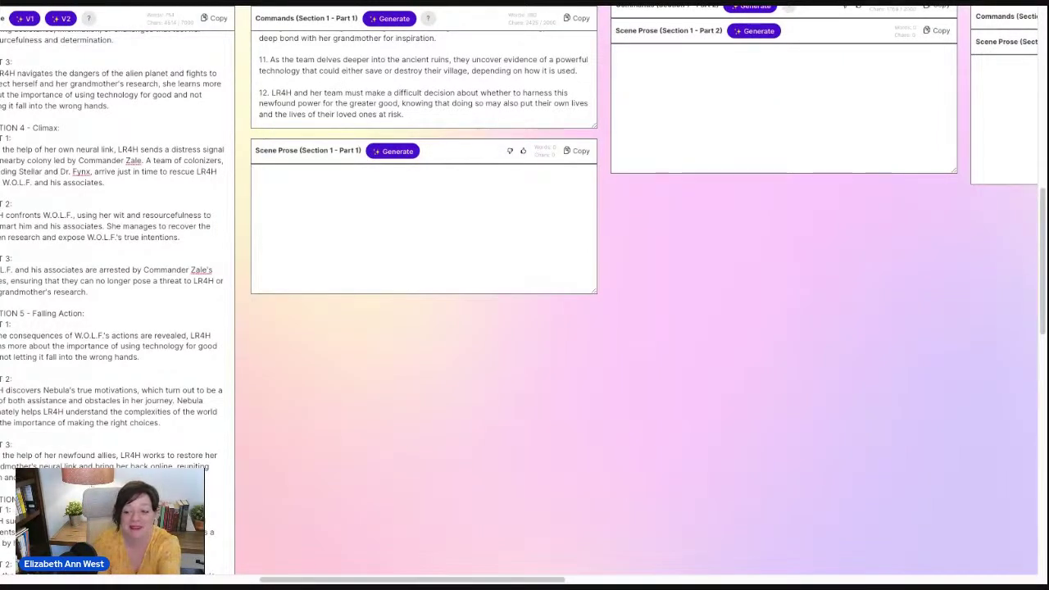
pyautogui.click(405, 154)
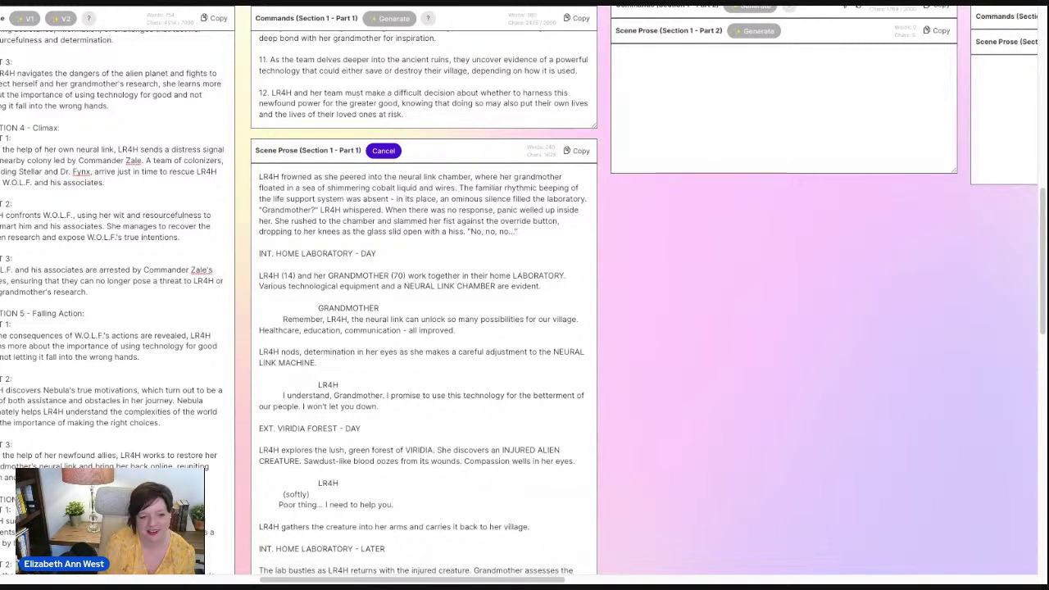
# Read through the screenplay-style prose of Section 1 Part 1 and stop its generation
pyautogui.scroll(-3, 510, 311)
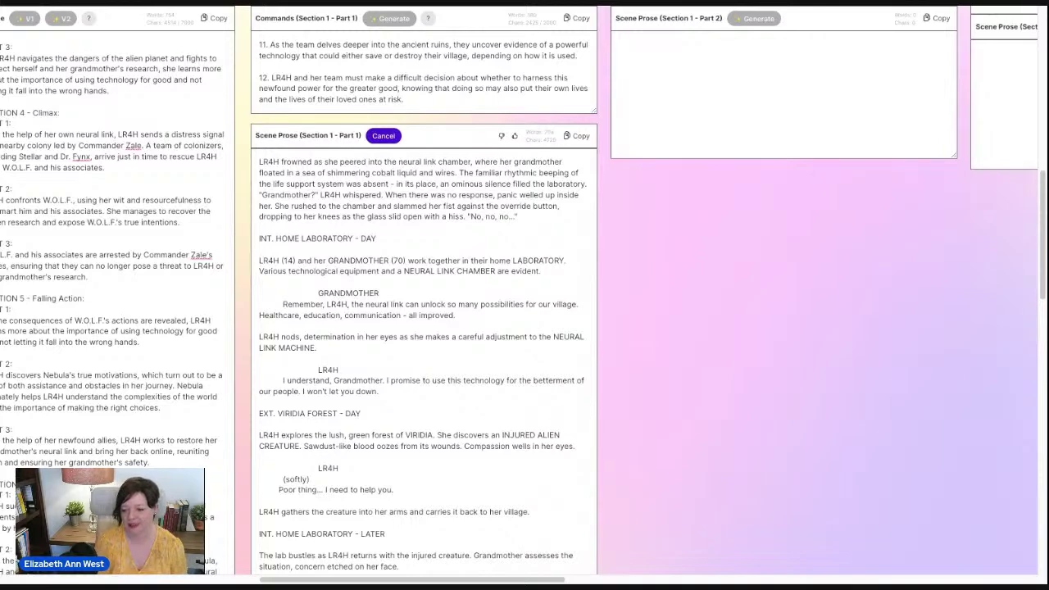
pyautogui.scroll(-4, 478, 385)
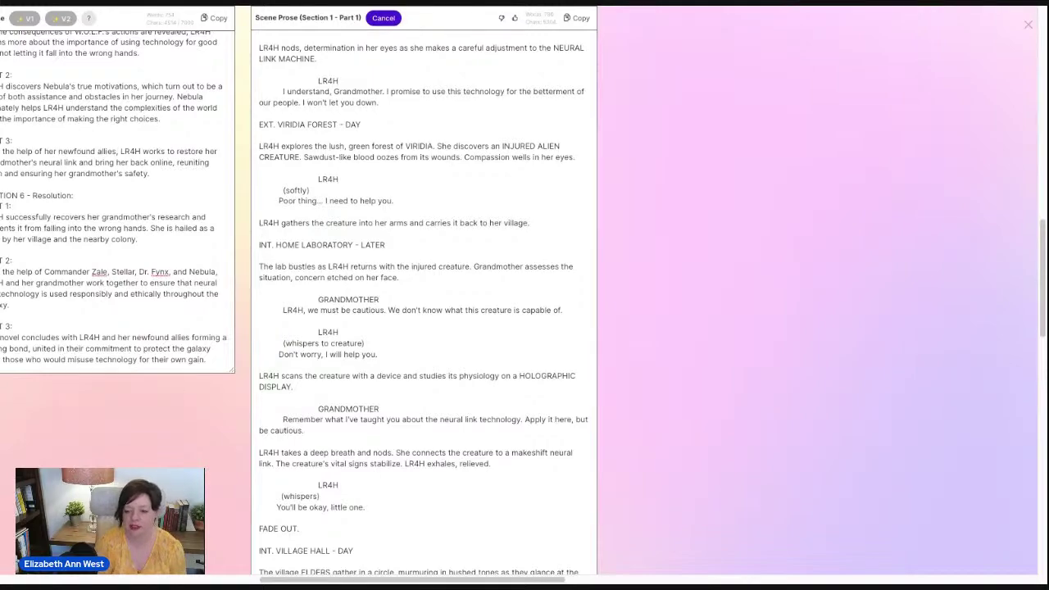
pyautogui.scroll(-13, 424, 328)
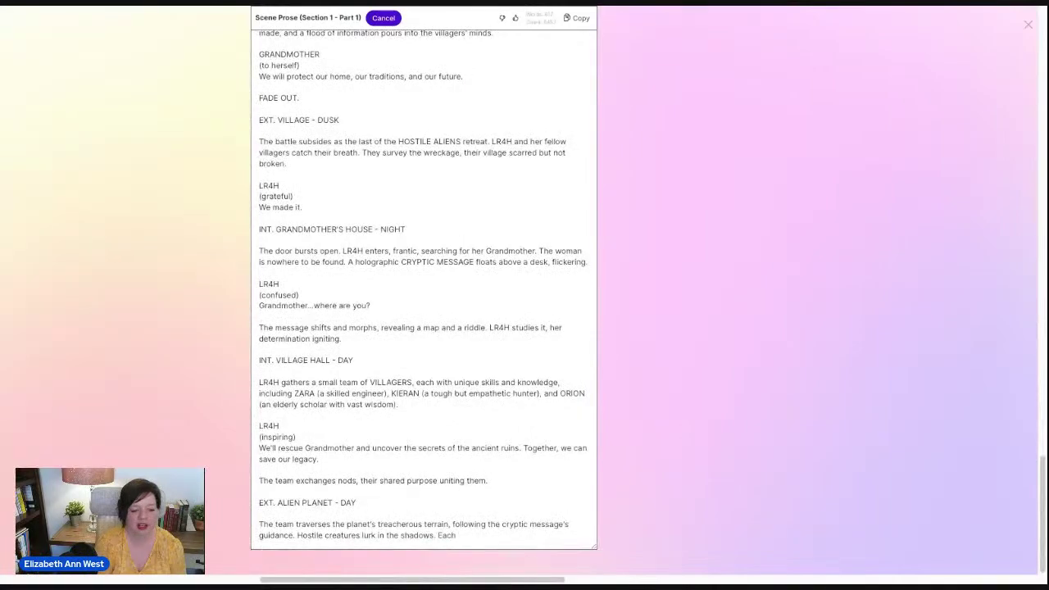
pyautogui.scroll(15, 423, 328)
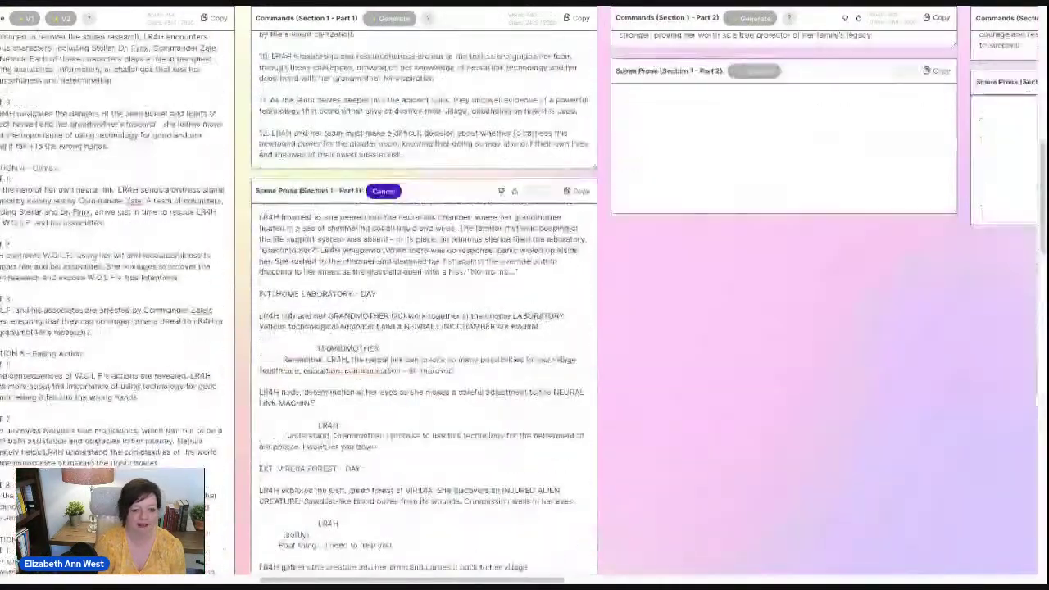
pyautogui.scroll(-1, 381, 163)
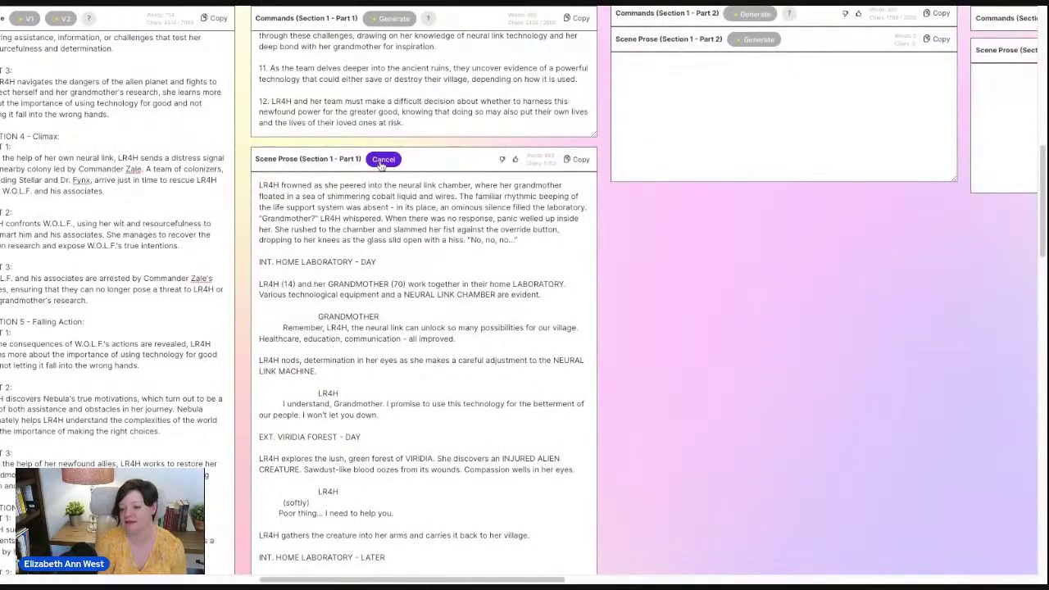
pyautogui.scroll(-5, 399, 244)
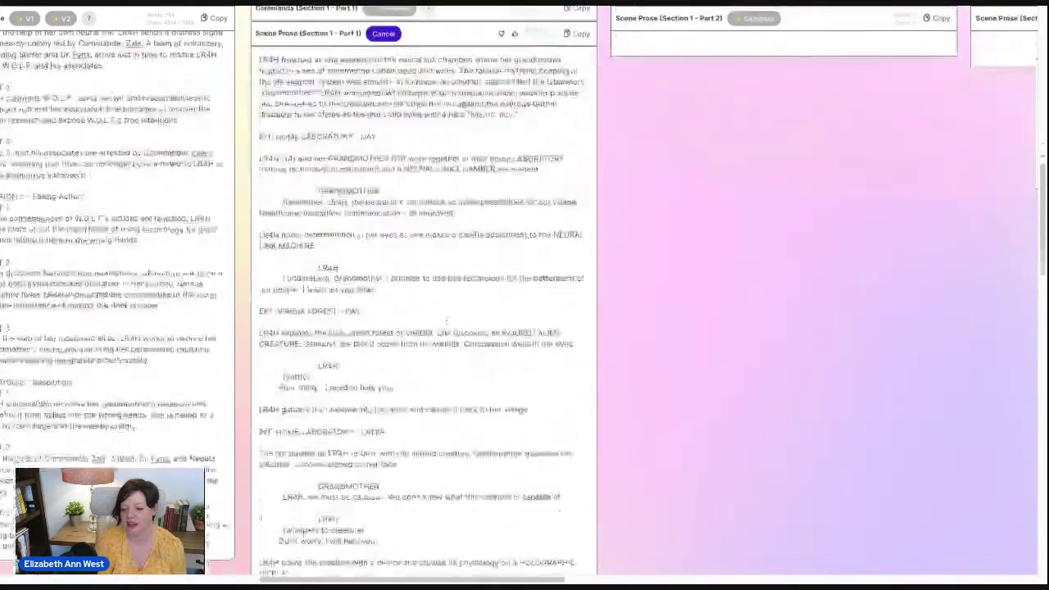
pyautogui.scroll(-9, 446, 319)
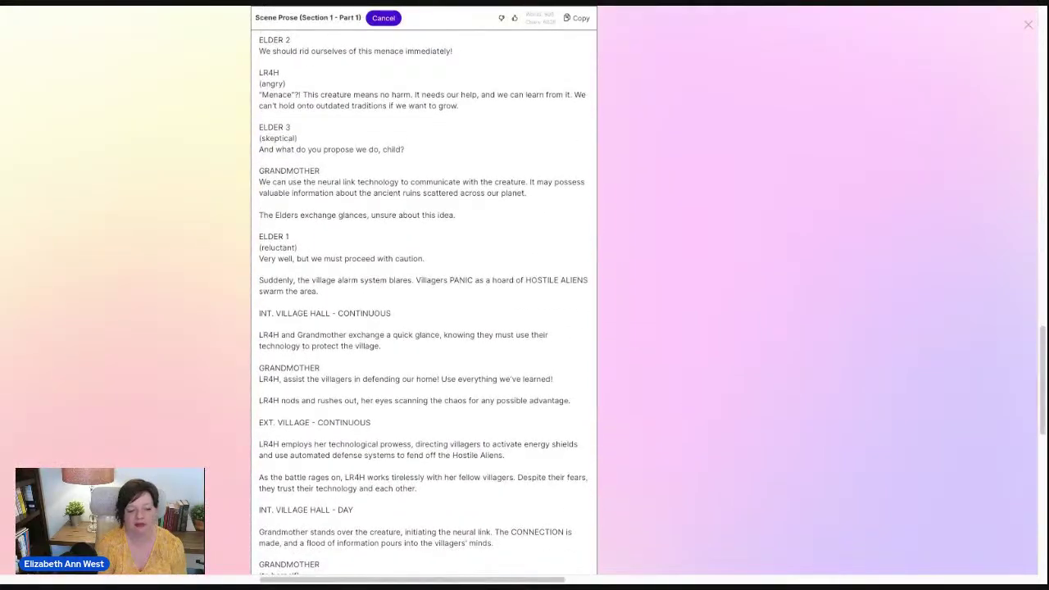
pyautogui.scroll(3, 424, 294)
pyautogui.scroll(12, 397, 129)
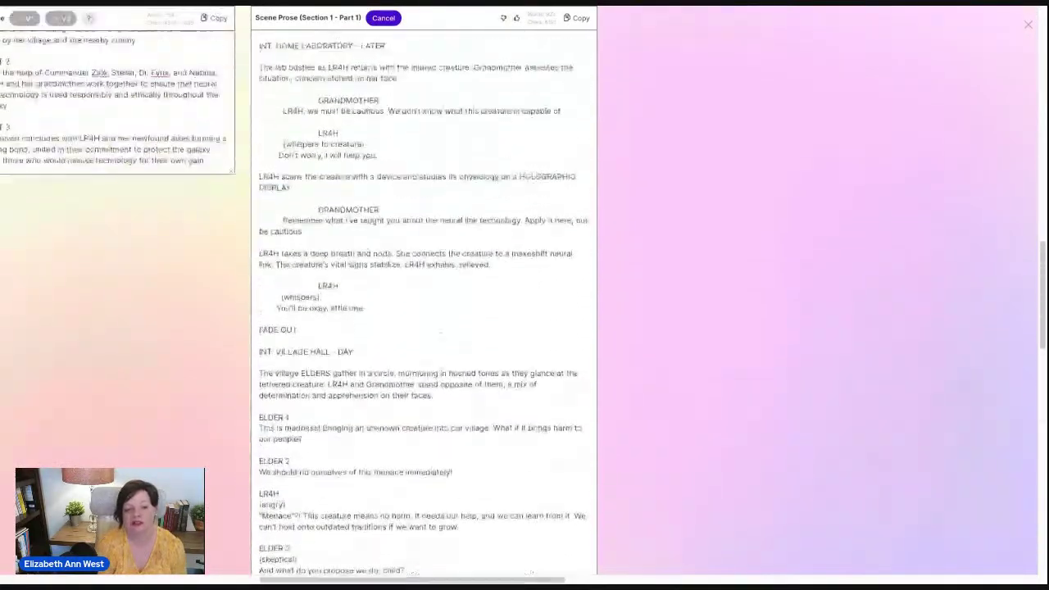
pyautogui.click(385, 121)
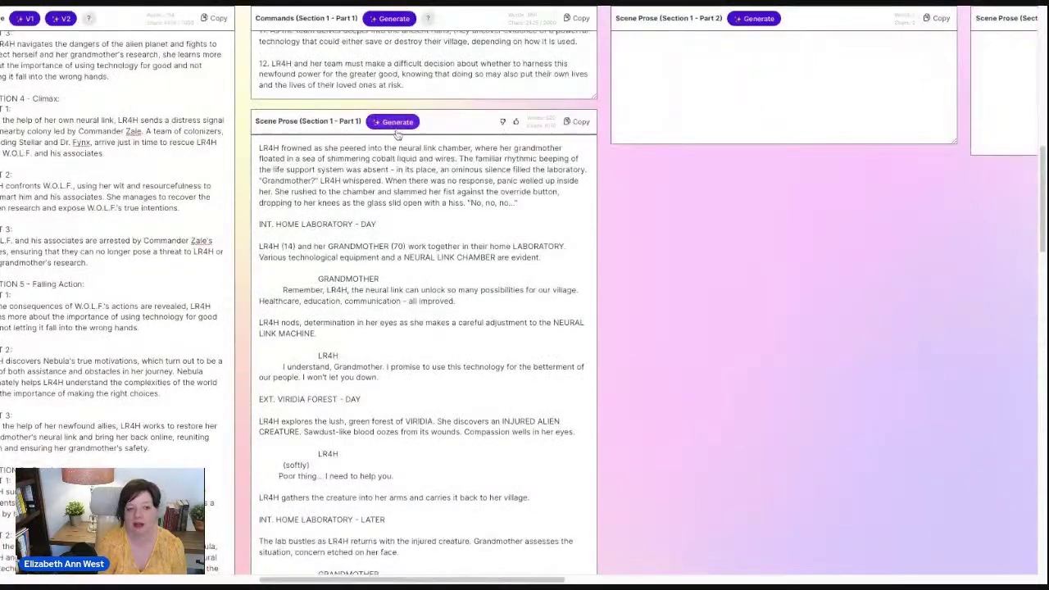
# Move commands 7 to 12 out of the Section 1 Part 1 commands into the Feedback box under Characters
pyautogui.moveTo(491, 580); pyautogui.dragTo(408, 580)
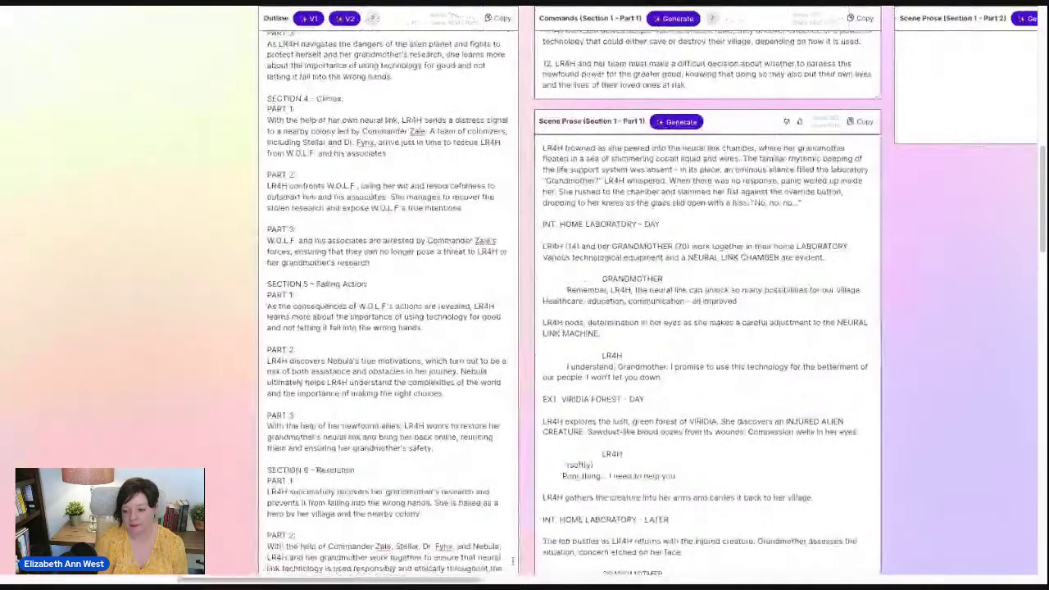
pyautogui.scroll(10, 524, 328)
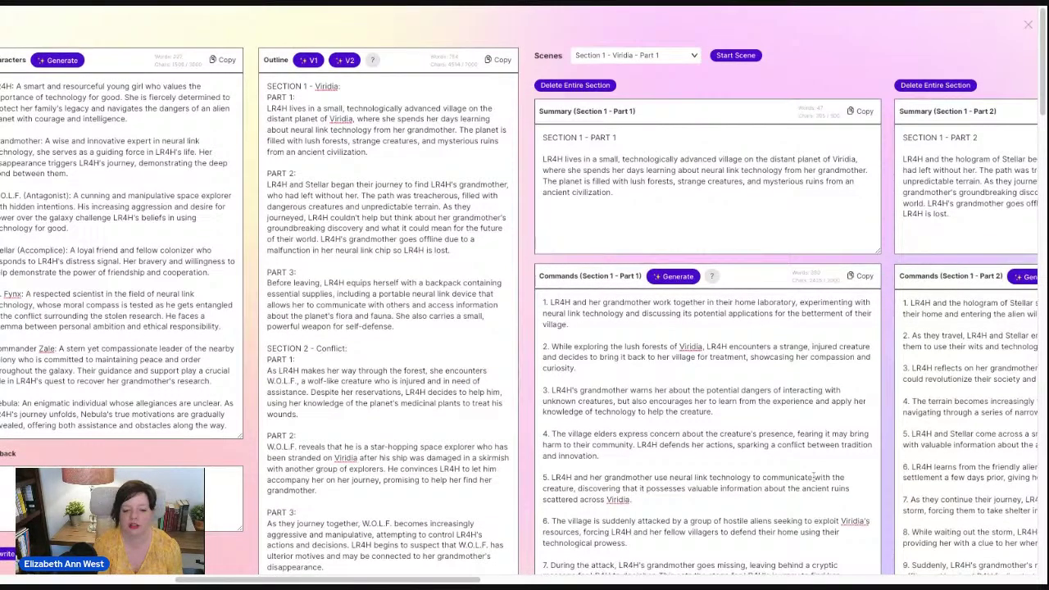
pyautogui.scroll(-2, 524, 295)
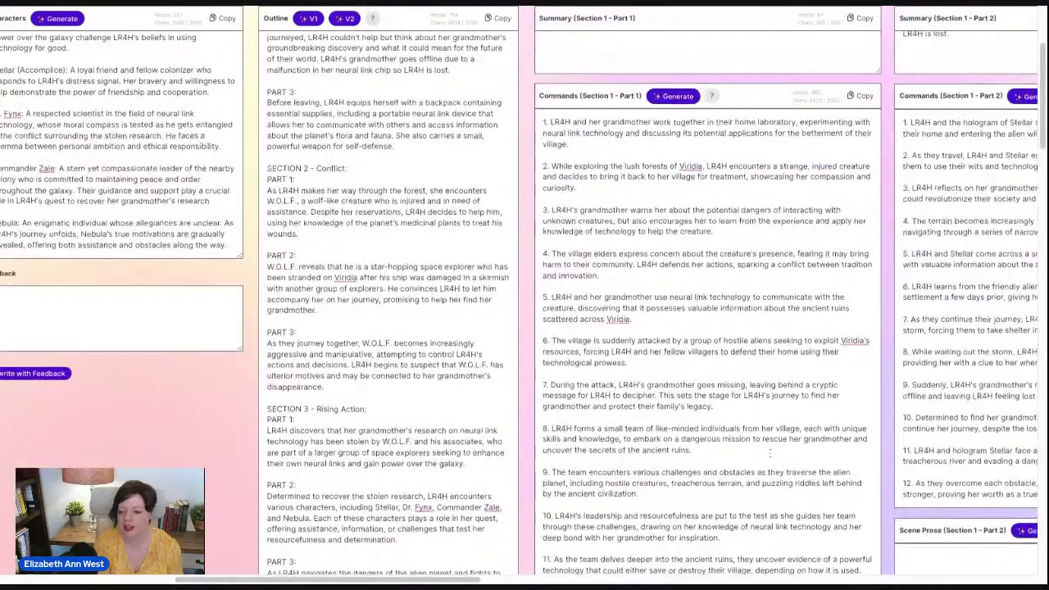
pyautogui.moveTo(544, 381); pyautogui.dragTo(687, 464)
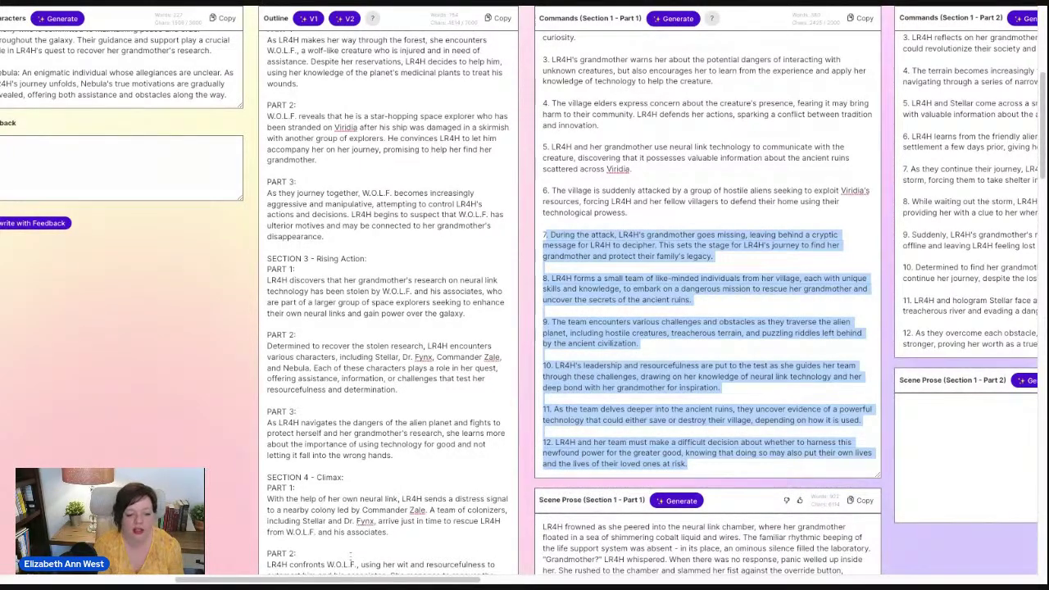
pyautogui.hscroll(-6, 417, 582)
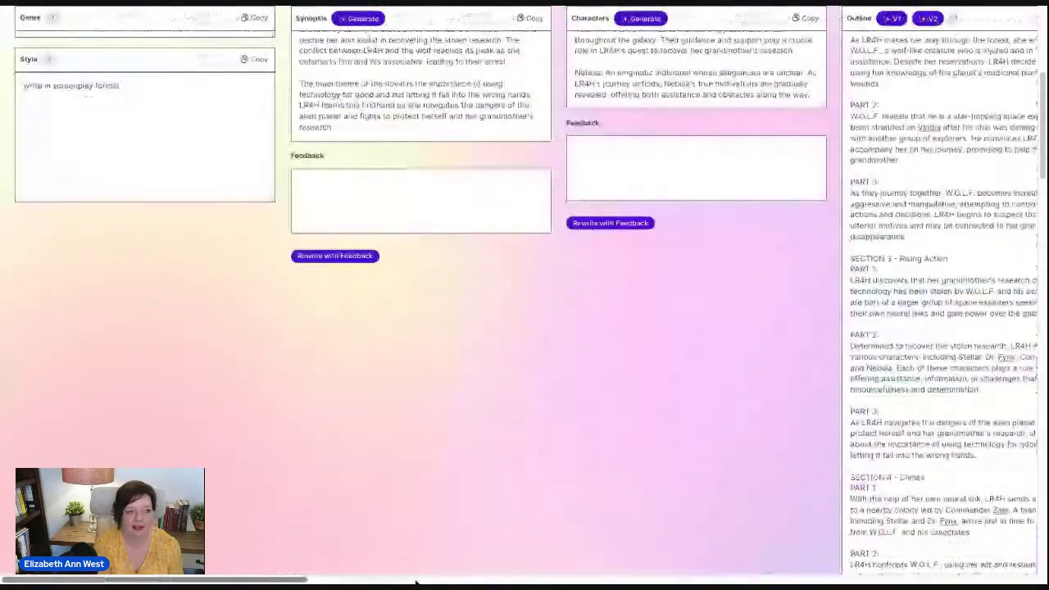
pyautogui.hscroll(6, 416, 583)
pyautogui.hscroll(-3, 416, 582)
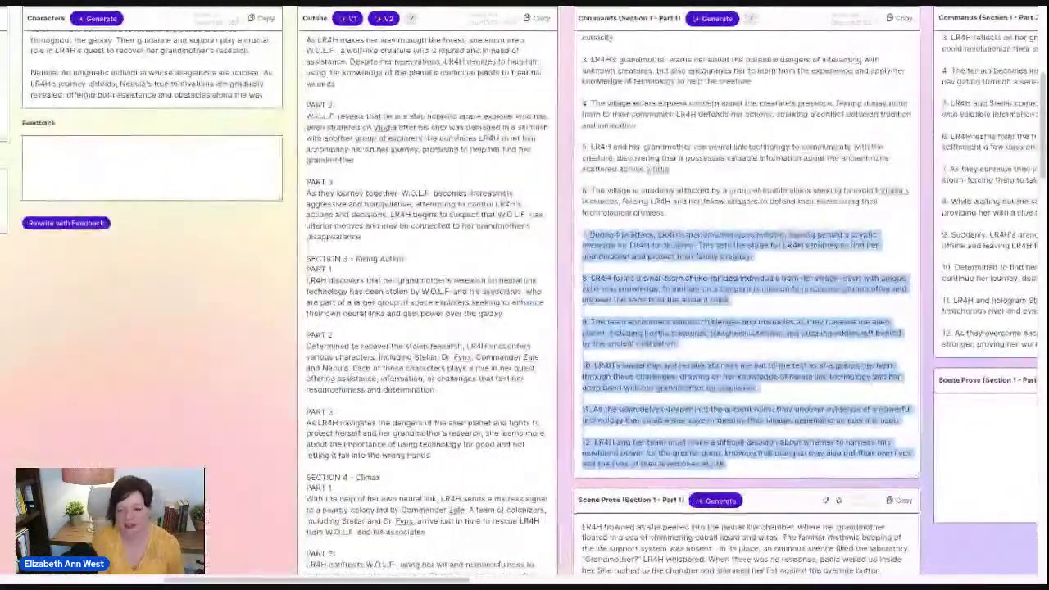
pyautogui.moveTo(691, 365); pyautogui.dragTo(581, 235)
pyautogui.hotkey('shift', 'Down')
pyautogui.hotkey('shift', 'Down')
pyautogui.hotkey('shift', 'Down')
pyautogui.hotkey('shift', 'Down')
pyautogui.hotkey('shift', 'Down')
pyautogui.hotkey('shift', 'Down')
pyautogui.hotkey('shift', 'Down')
pyautogui.hotkey('shift', 'Down')
pyautogui.hotkey('shift', 'Down')
pyautogui.hotkey('ctrl', 'c')
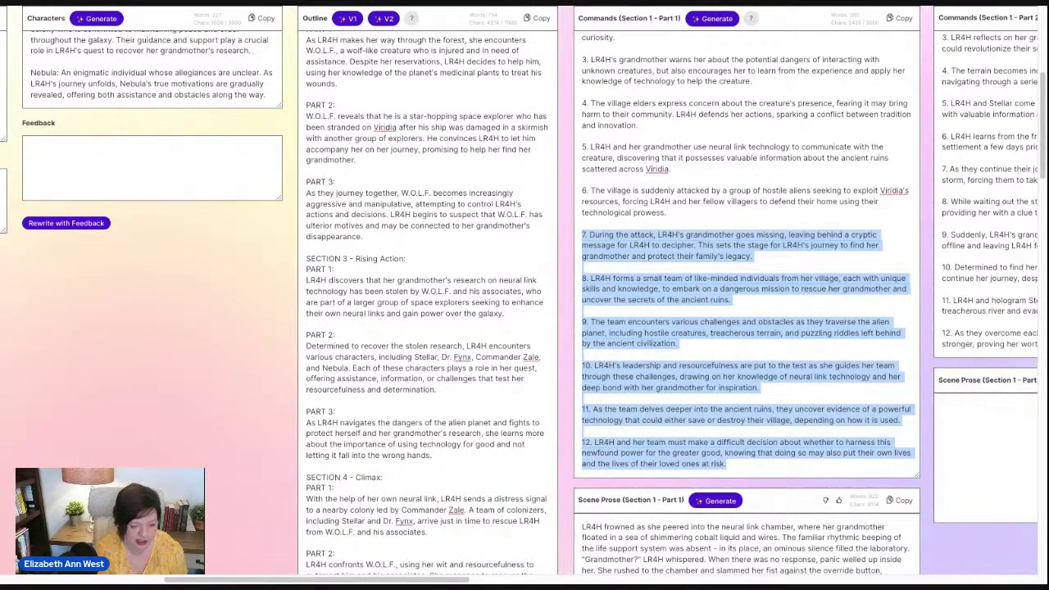
pyautogui.press('BackSpace')
pyautogui.hotkey('ctrl', 'v')
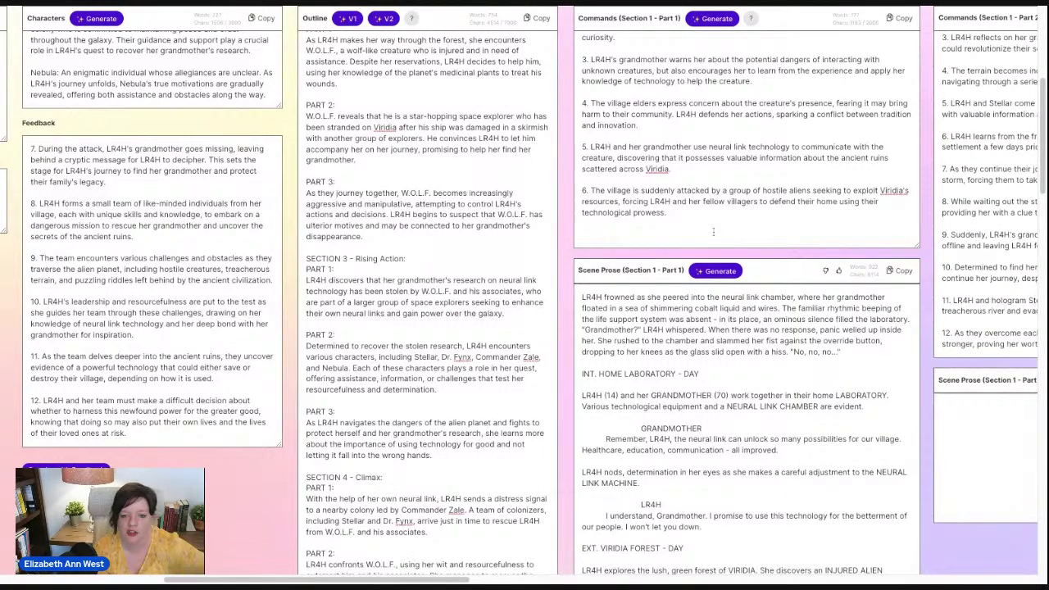
# Replace the Style text with "dr. seuss"
pyautogui.moveTo(472, 579); pyautogui.dragTo(307, 580)
pyautogui.moveTo(145, 93); pyautogui.dragTo(6, 75)
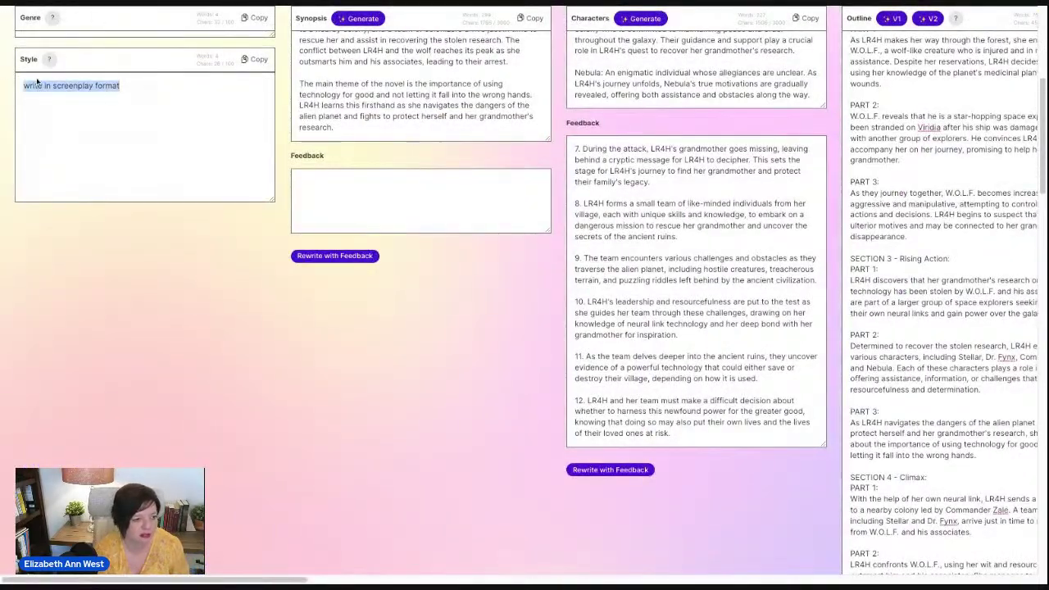
pyautogui.write('dr.')
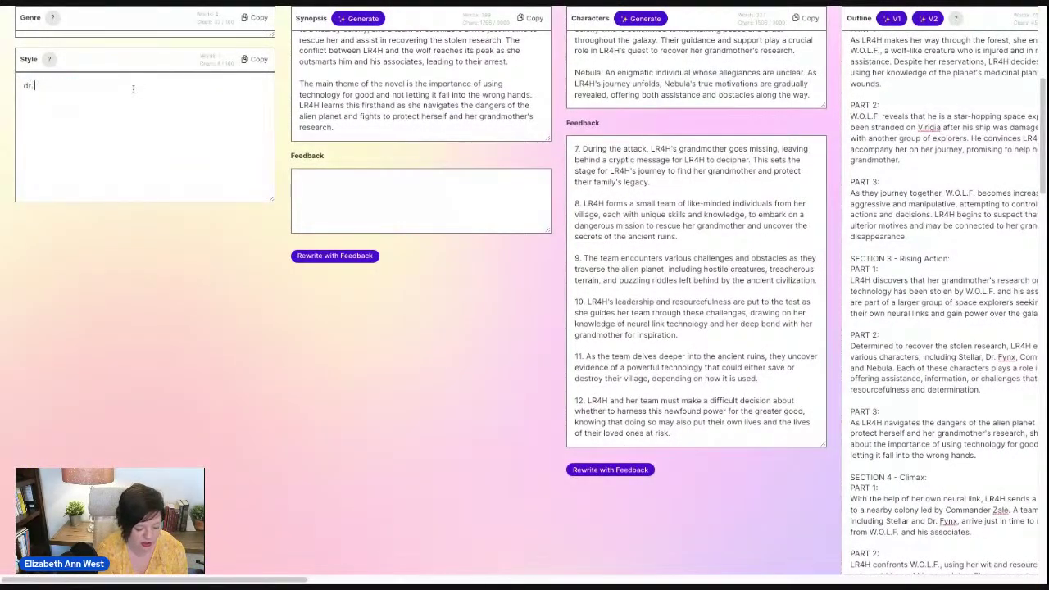
pyautogui.write(' seuss')
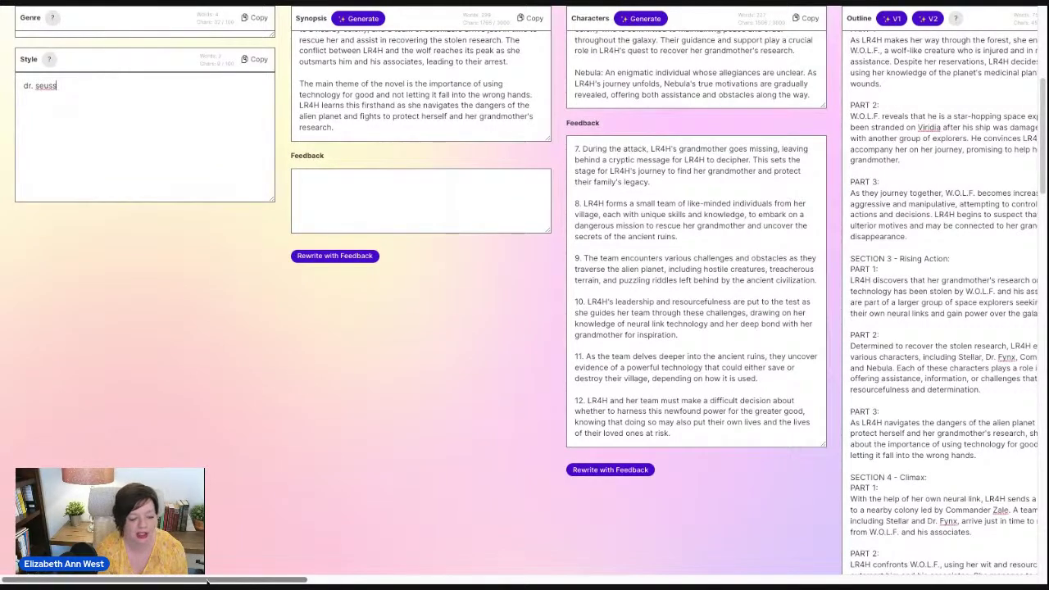
# Generate the Section 1 Part 1 scene prose again in the Dr. Seuss style and stop the generation after the opening verses
pyautogui.moveTo(4, 579); pyautogui.dragTo(225, 580)
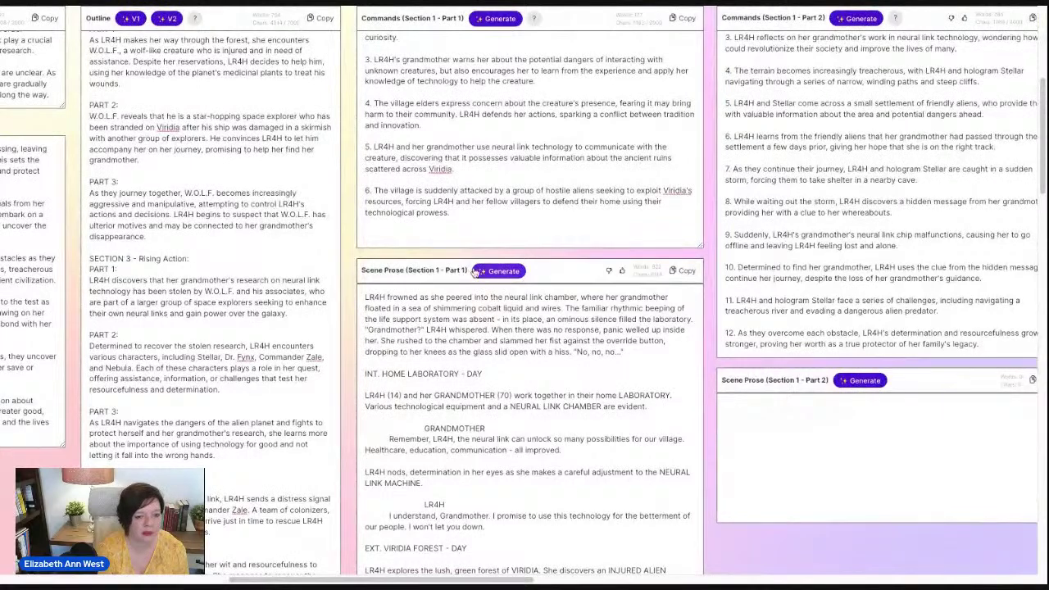
pyautogui.click(503, 271)
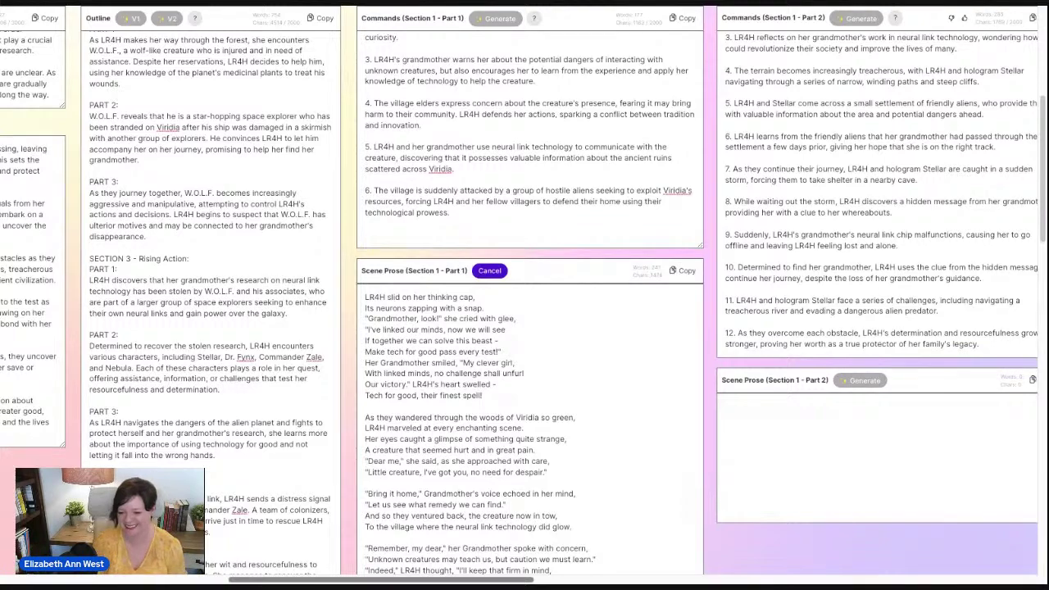
pyautogui.scroll(-1, 500, 379)
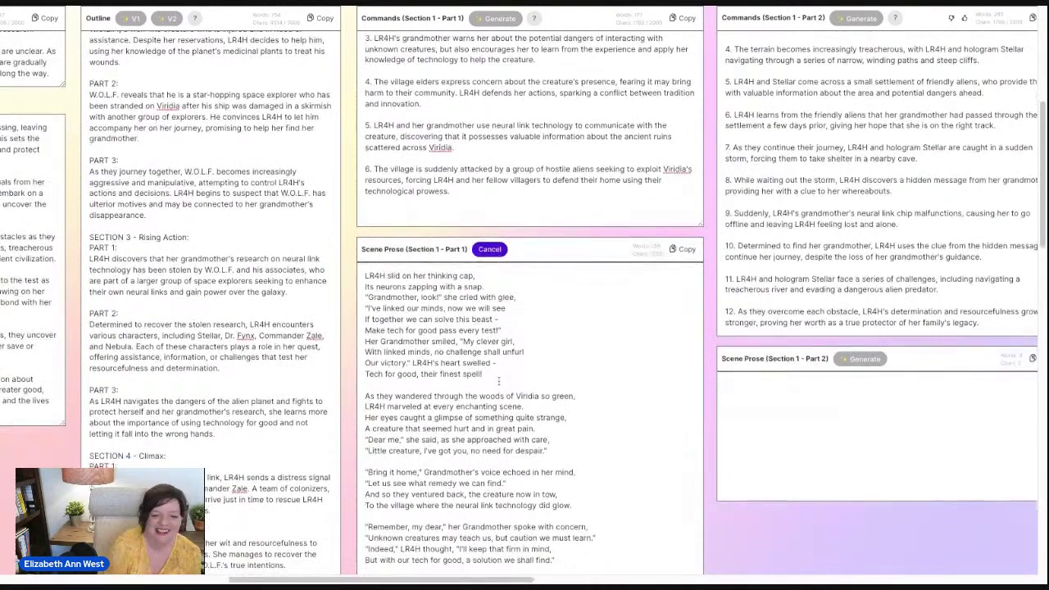
pyautogui.click(494, 253)
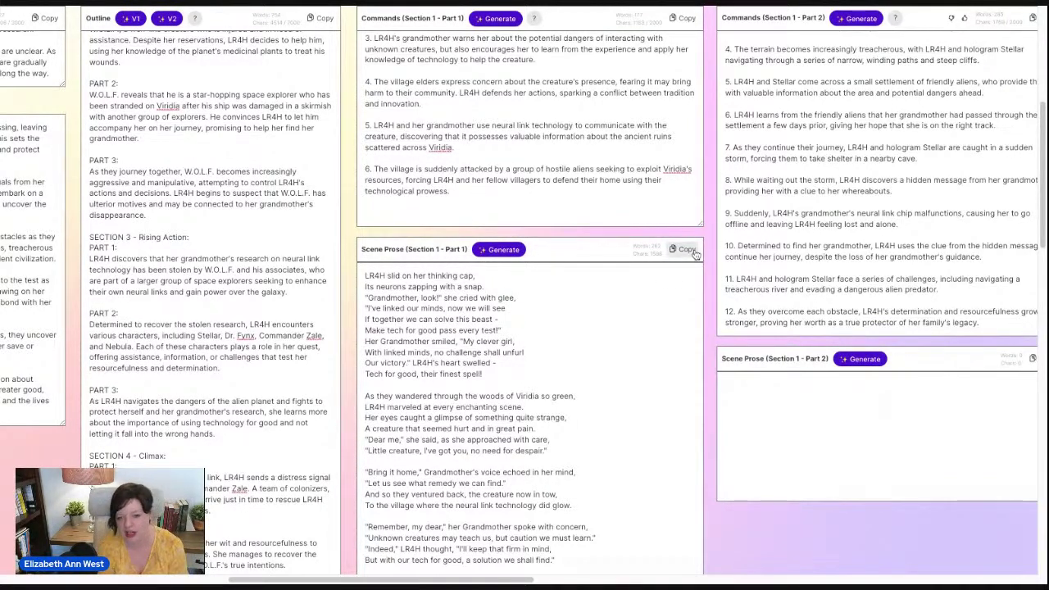
# Copy the rhyming Section 1 Part 1 prose, leave the Story Engine and paste it into a new document
pyautogui.scroll(1, 687, 252)
pyautogui.scroll(3, 687, 252)
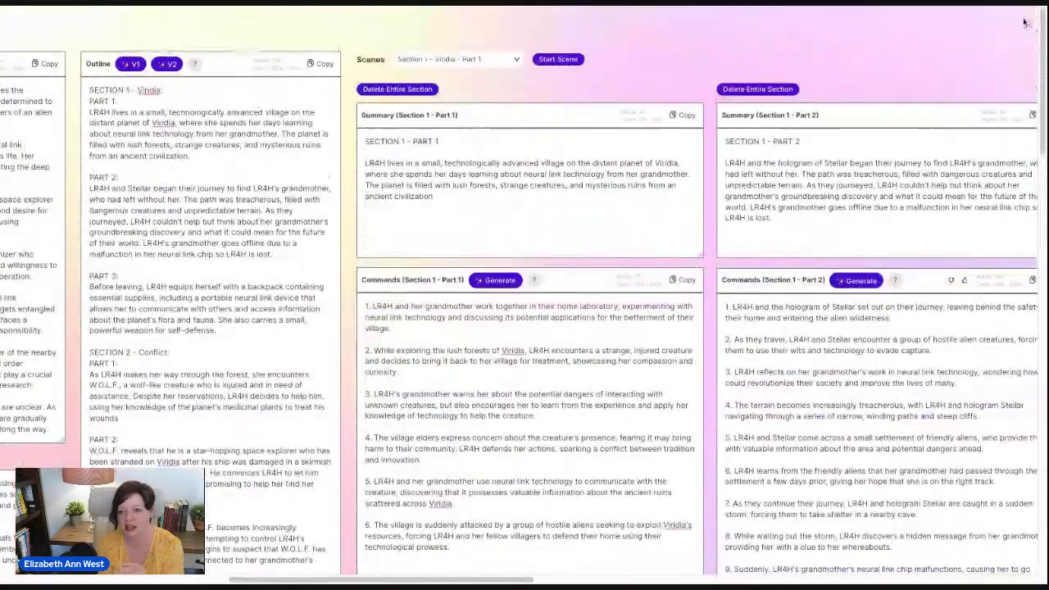
pyautogui.click(1027, 23)
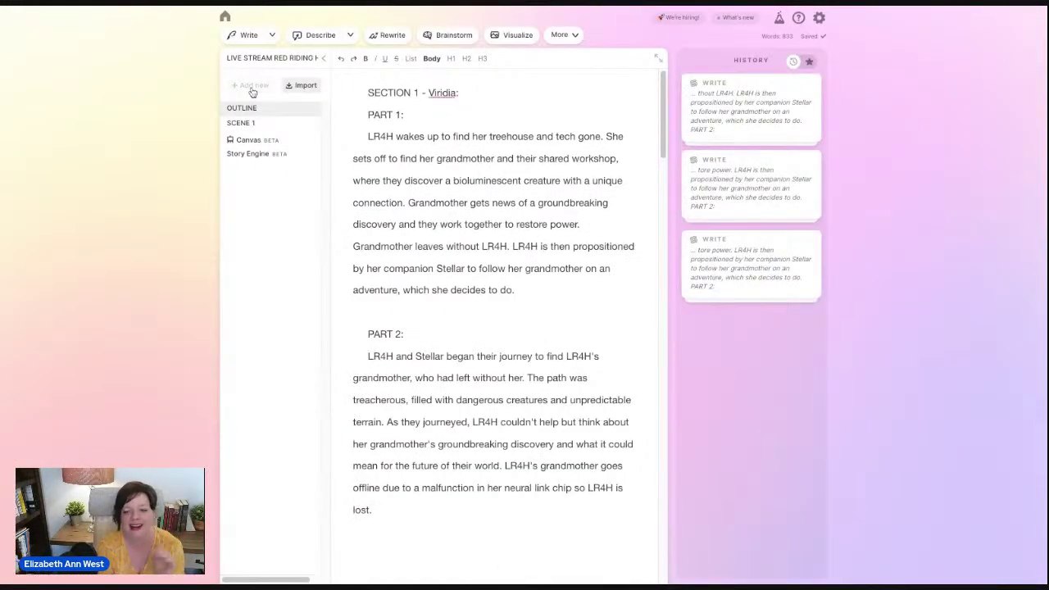
pyautogui.click(250, 85)
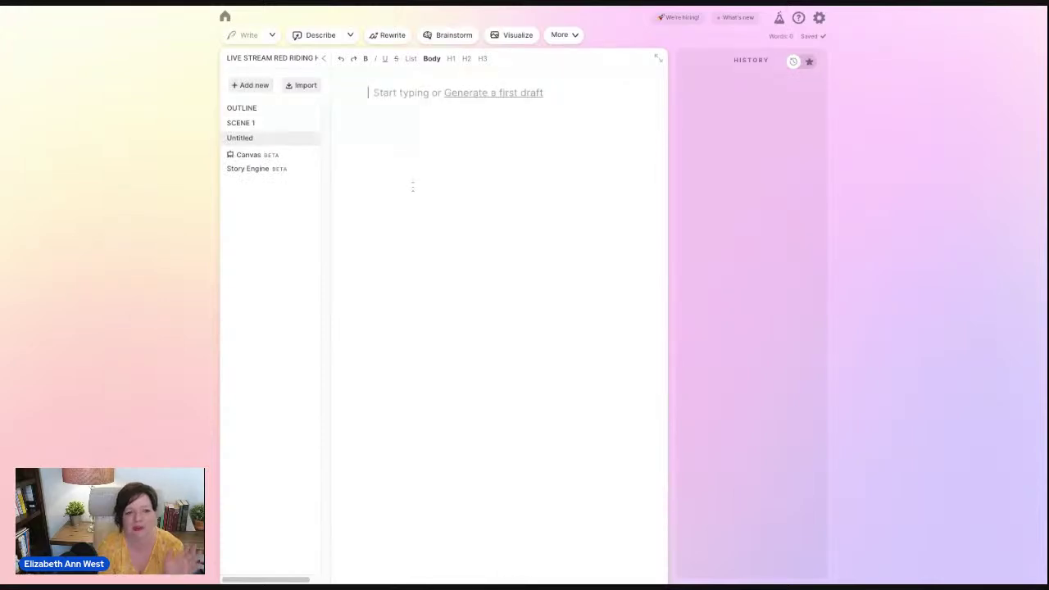
pyautogui.hotkey('ctrl', 'v')
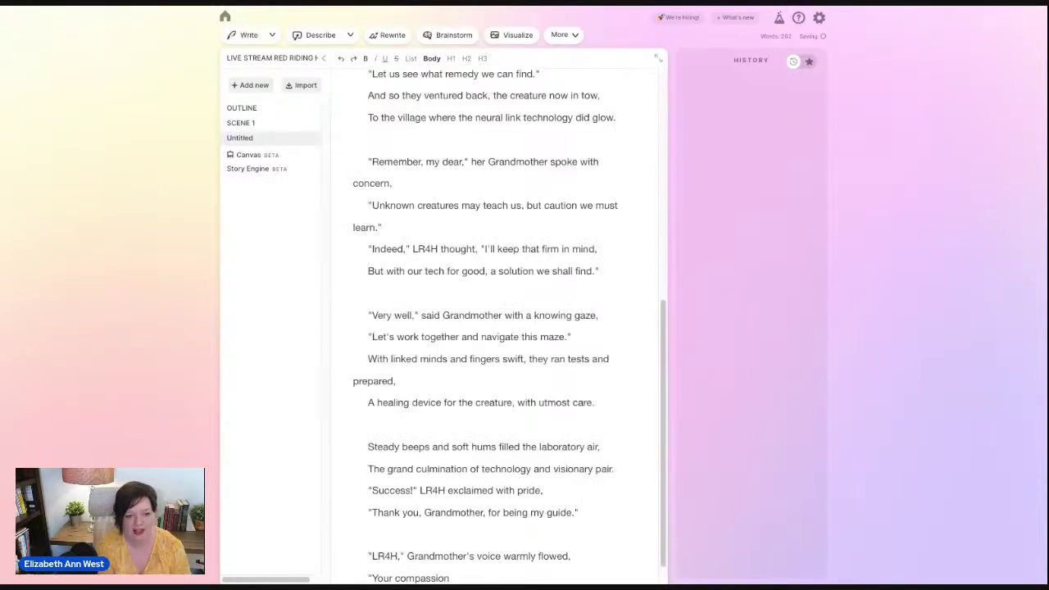
pyautogui.scroll(5, 495, 328)
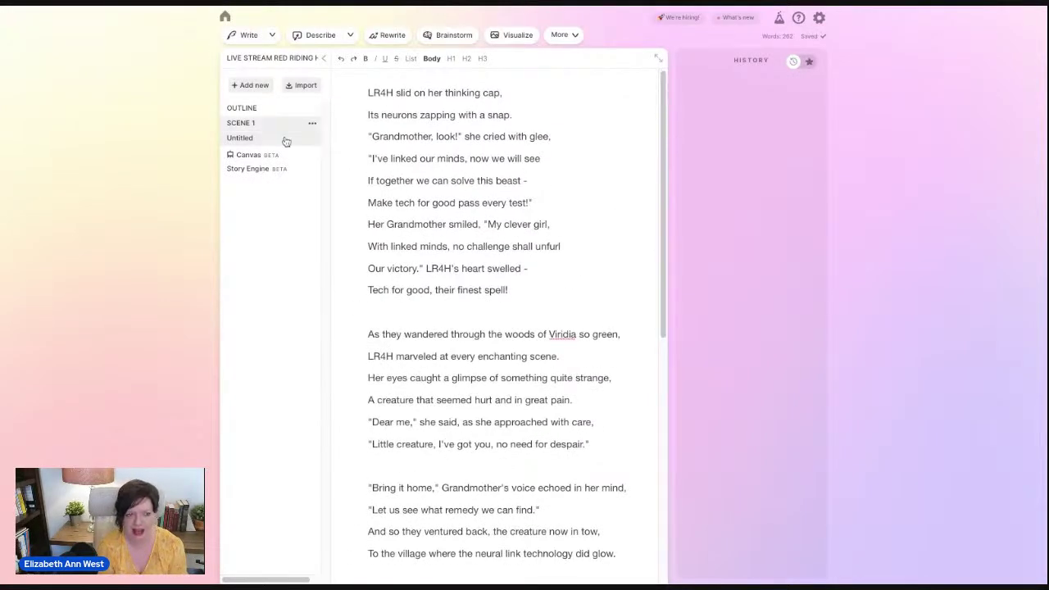
# Reopen the Story Engine and clear the Style text
pyautogui.click(256, 169)
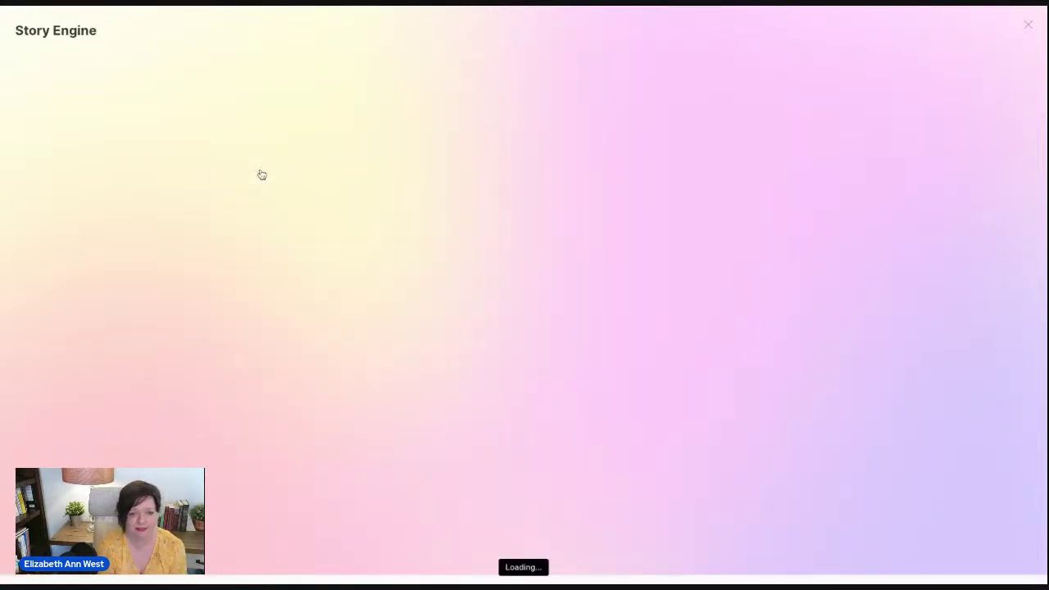
pyautogui.scroll(-3, 476, 451)
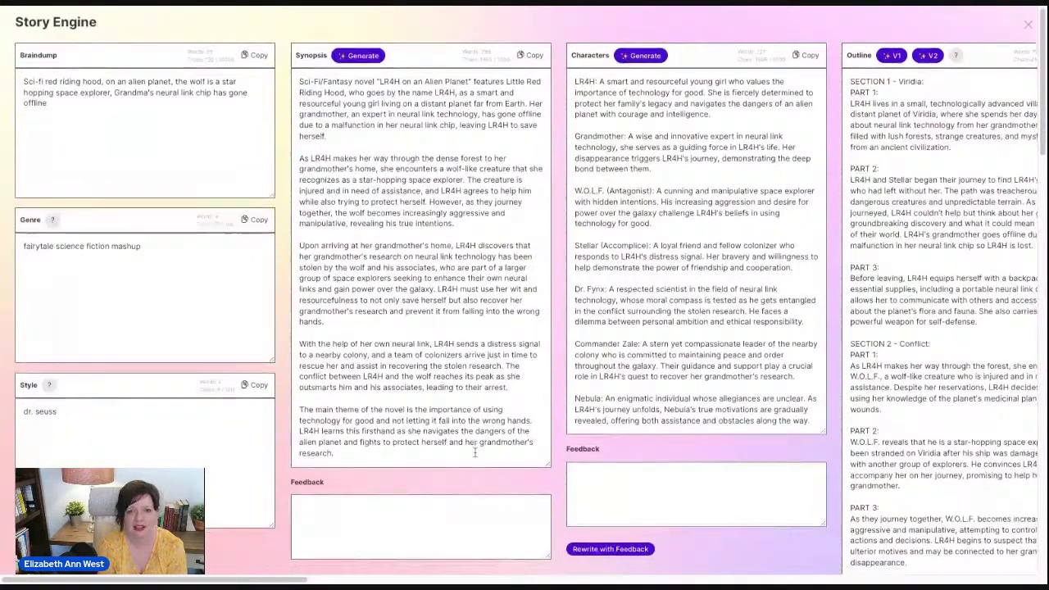
pyautogui.scroll(-2, 483, 492)
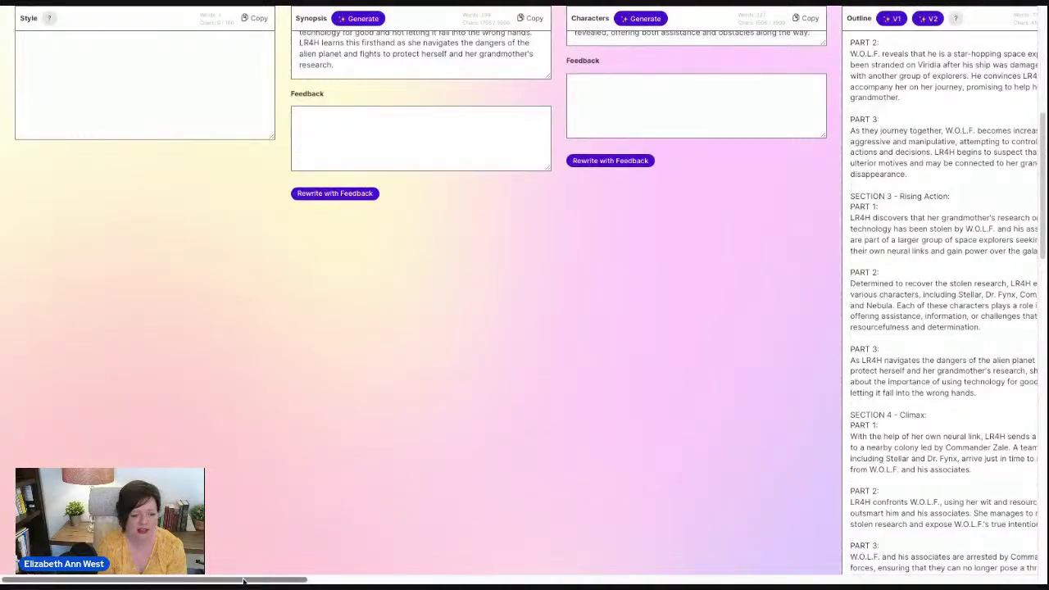
# Clear the Section 1 Part 1 scene prose and replace commands 1 to 6 with commands 7 to 12
pyautogui.hscroll(3, 492, 527)
pyautogui.hscroll(8, 308, 441)
pyautogui.hscroll(-6, 308, 441)
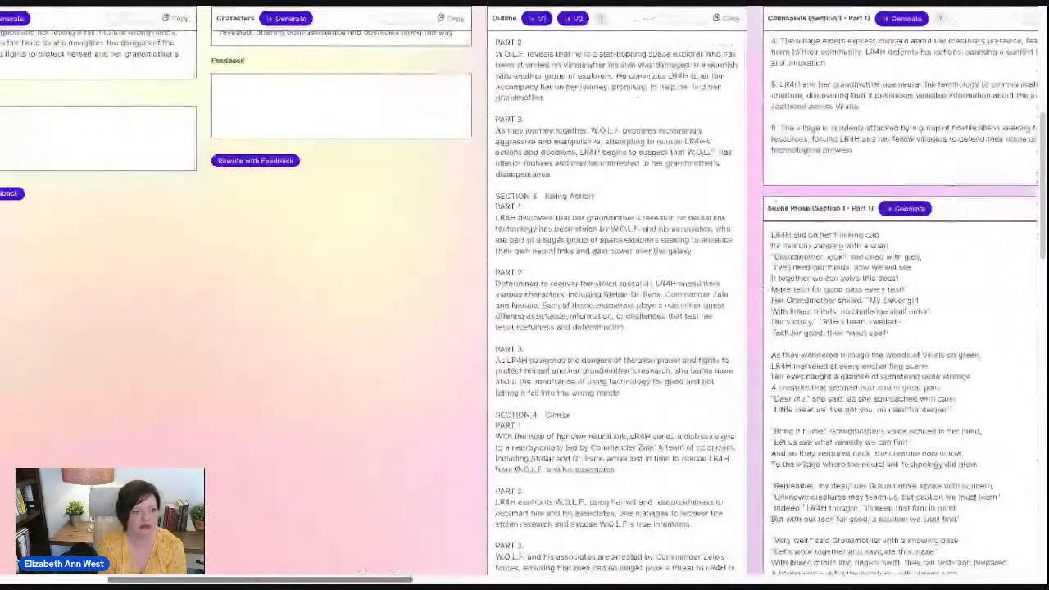
pyautogui.scroll(3, 310, 441)
pyautogui.scroll(2, 335, 468)
pyautogui.scroll(-6, 335, 469)
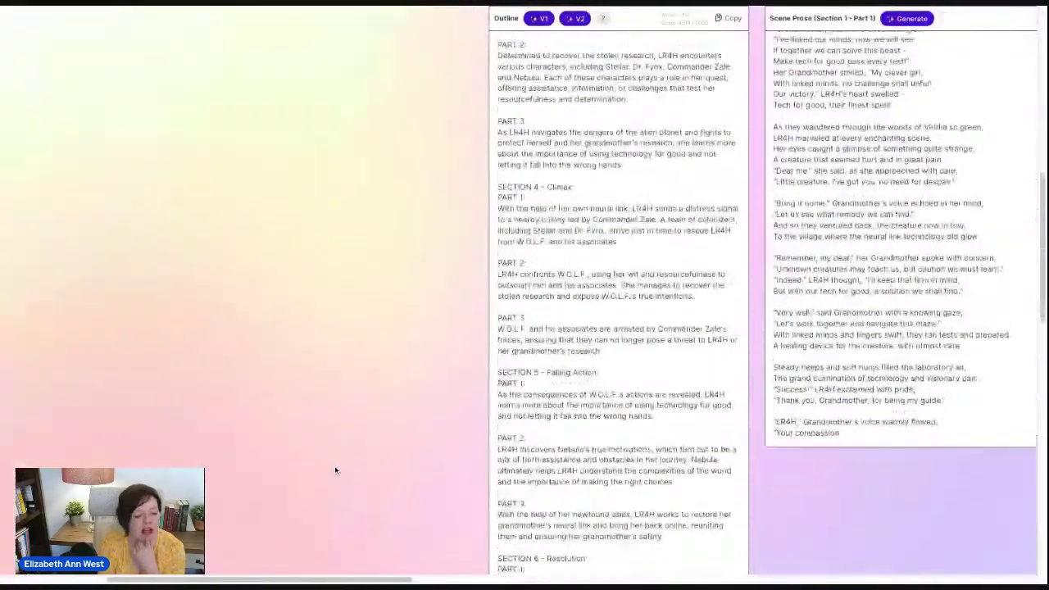
pyautogui.scroll(4, 334, 471)
pyautogui.scroll(1, 334, 471)
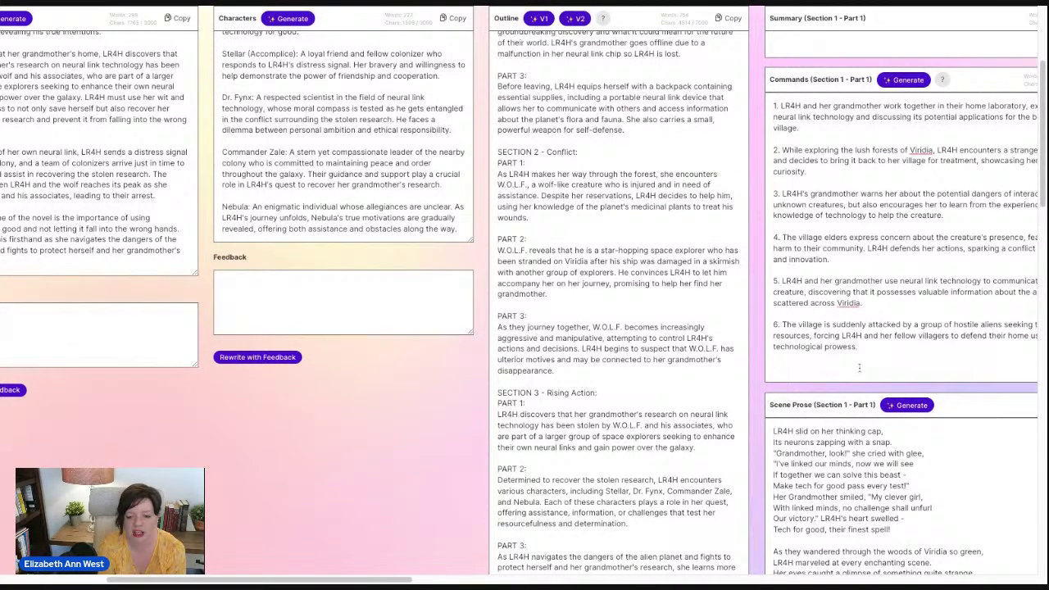
pyautogui.scroll(-1, 874, 447)
pyautogui.scroll(-2, 874, 448)
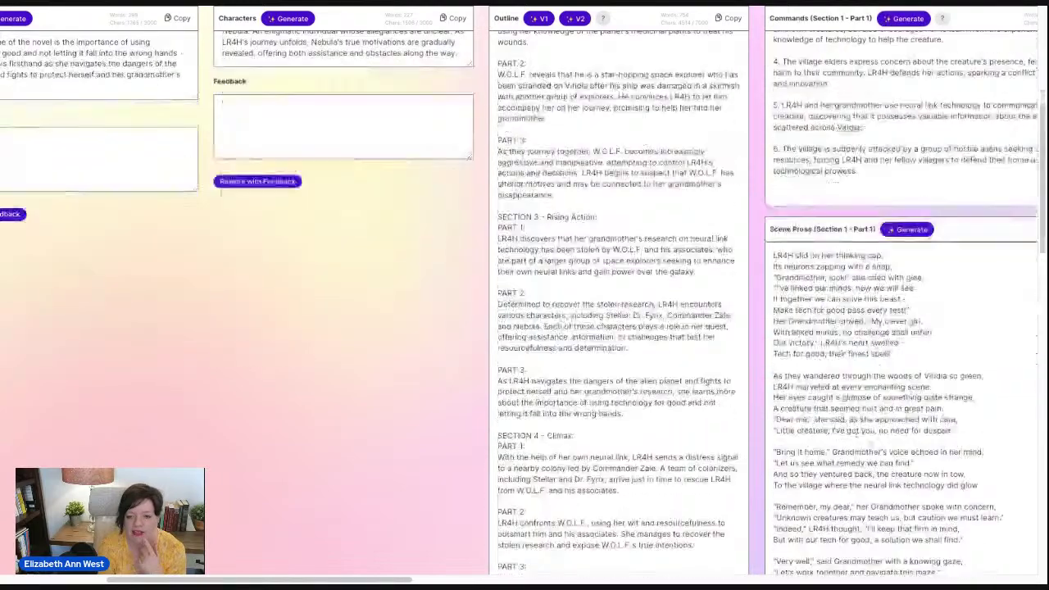
pyautogui.moveTo(774, 255); pyautogui.dragTo(844, 565)
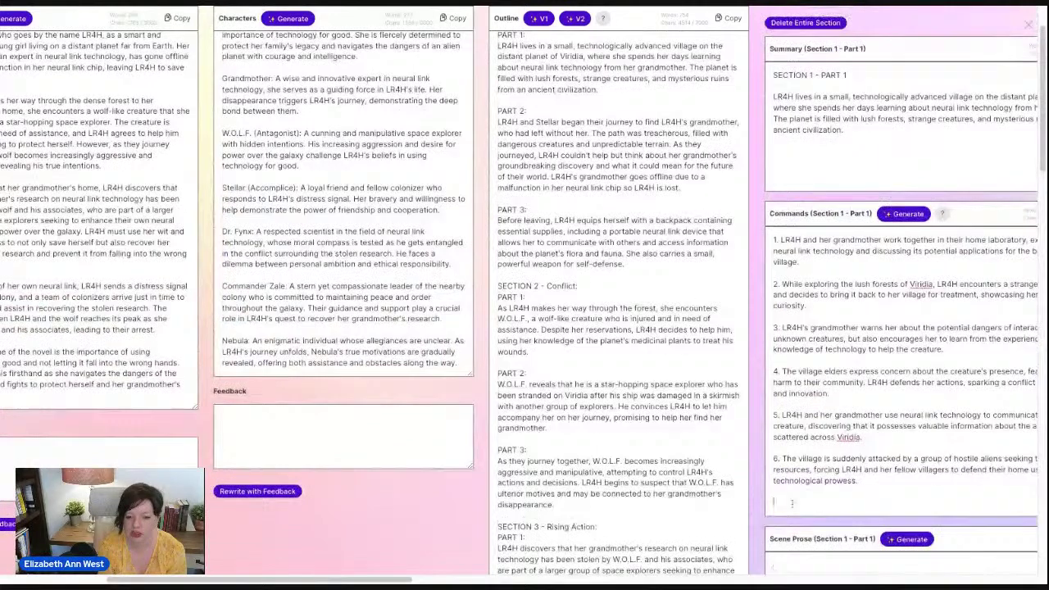
pyautogui.moveTo(859, 481); pyautogui.dragTo(767, 182)
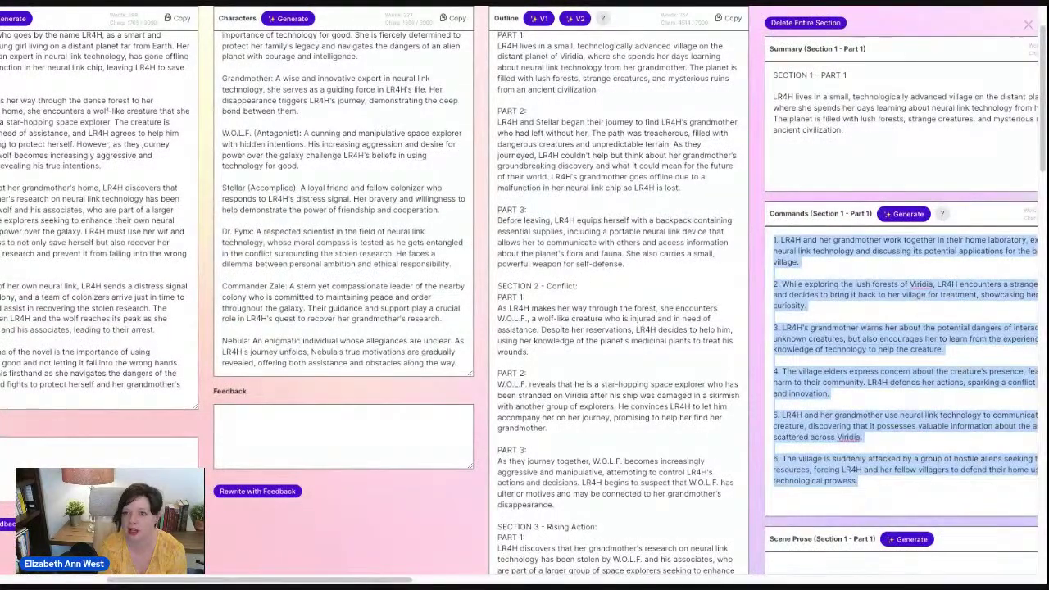
pyautogui.hotkey('ctrl', 'v')
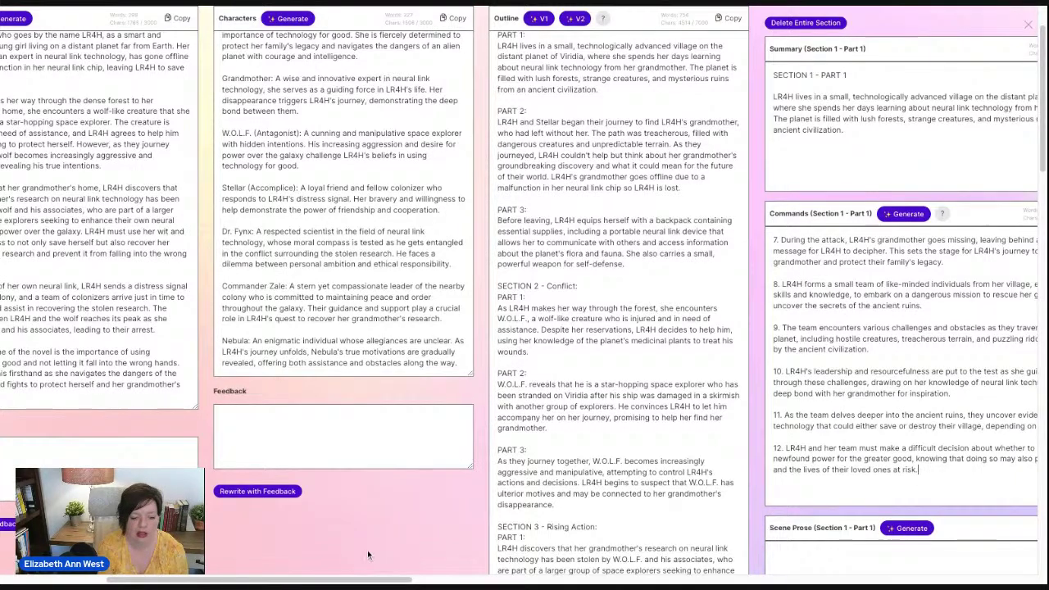
# Set the Style text to "lewis carroll for a modern audience"
pyautogui.moveTo(414, 580); pyautogui.dragTo(311, 580)
pyautogui.click(120, 384)
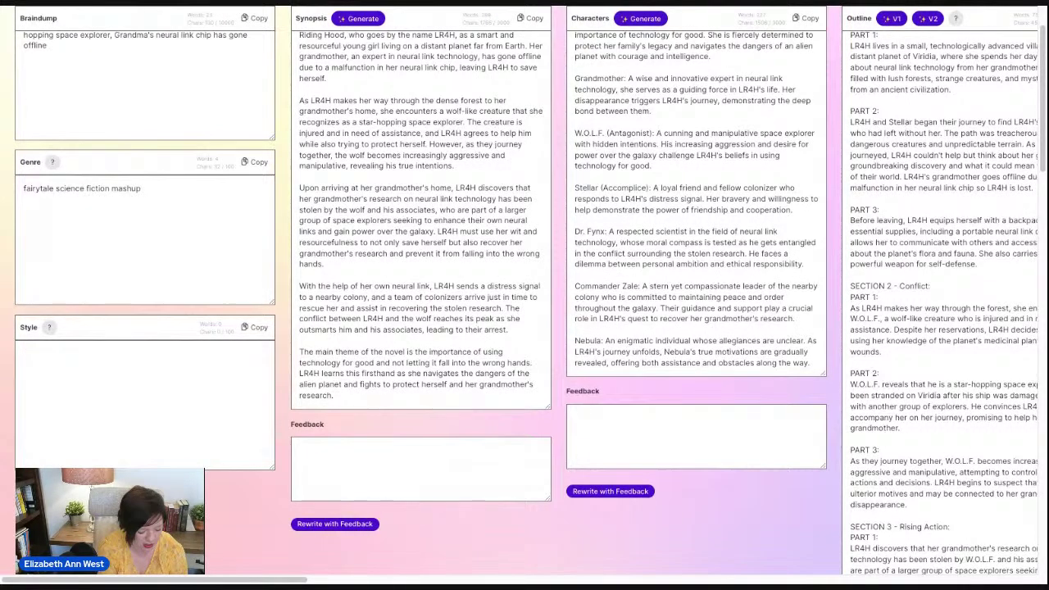
pyautogui.write('lewis carroll for a model')
pyautogui.write('n audience')
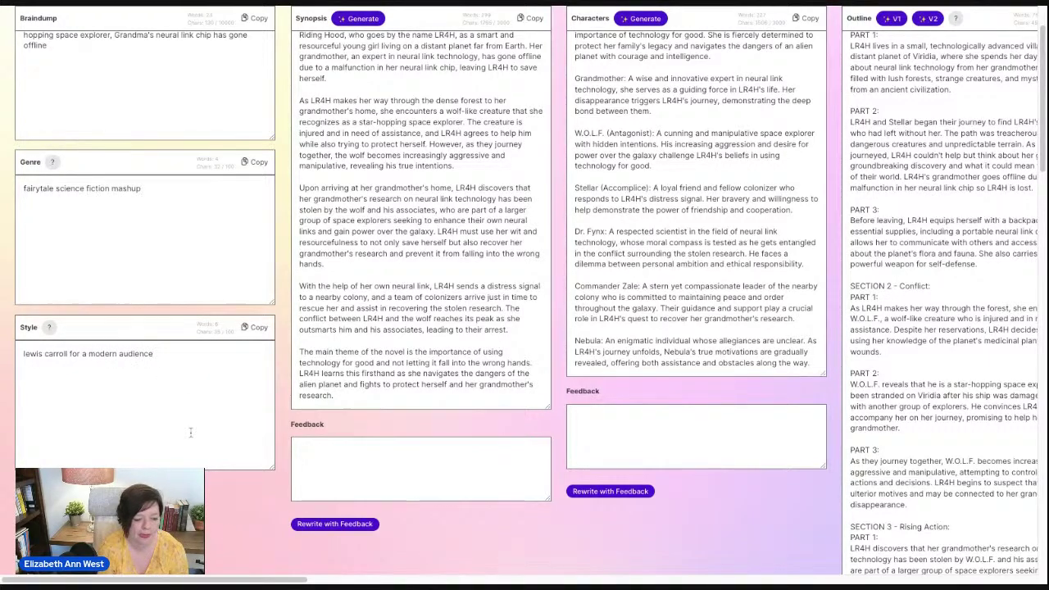
# Generate the Section 1 Part 1 scene prose from commands 7 to 12 in the Lewis Carroll style
pyautogui.moveTo(247, 580); pyautogui.dragTo(508, 580)
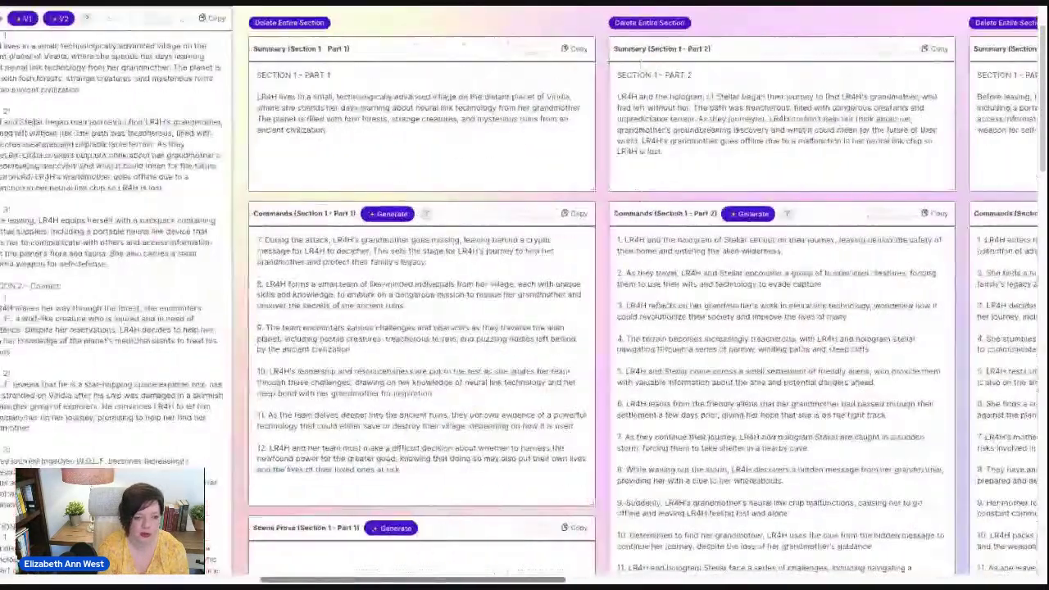
pyautogui.scroll(-1, 407, 503)
pyautogui.click(405, 495)
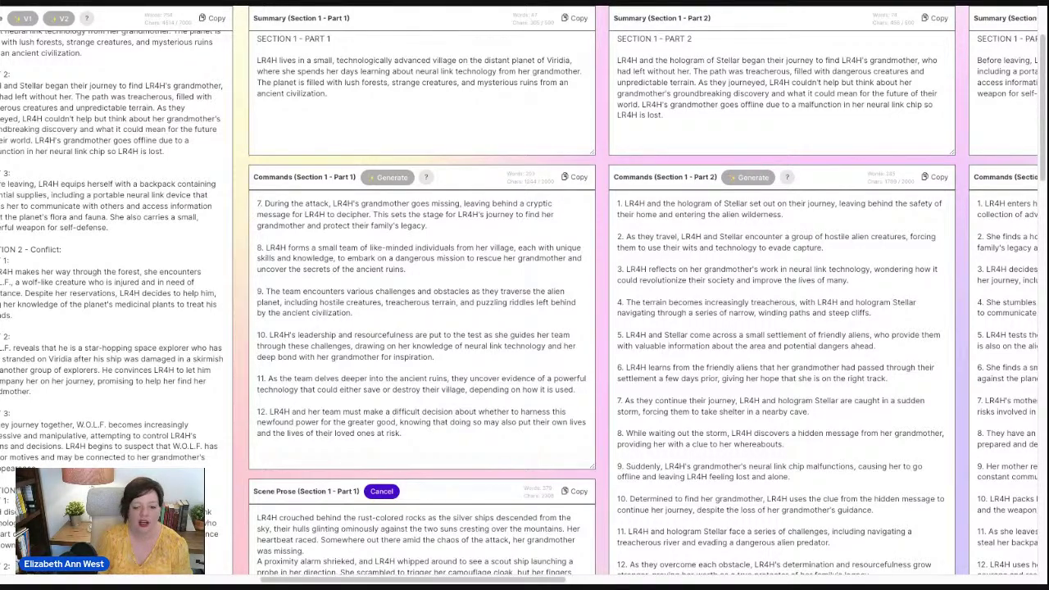
# Read through the Lewis Carroll-style prose of Section 1 Part 1 at a larger text size
pyautogui.scroll(-5, 525, 328)
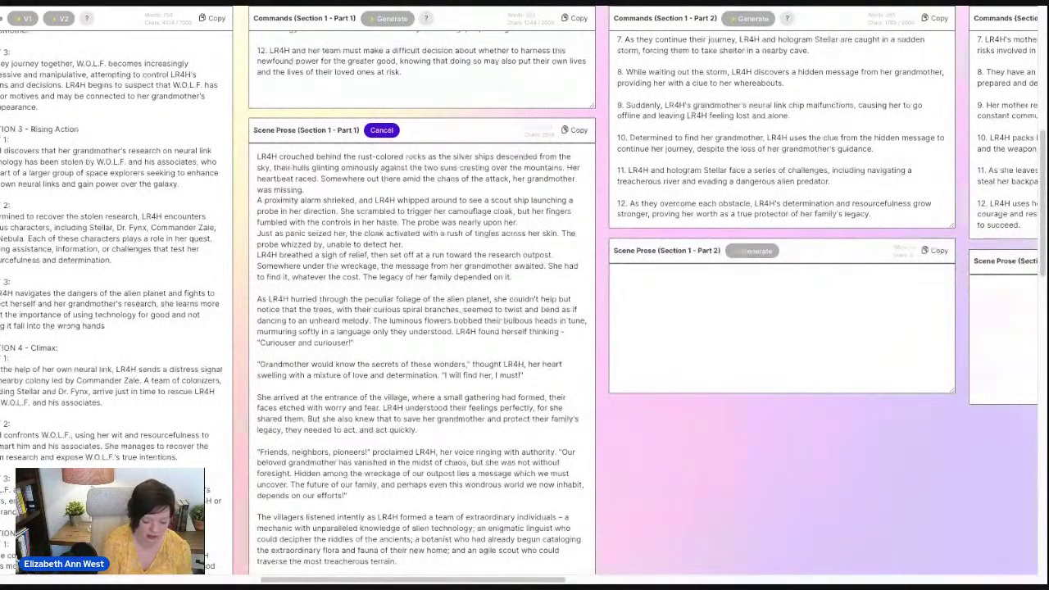
pyautogui.hotkey('ctrl', '+')
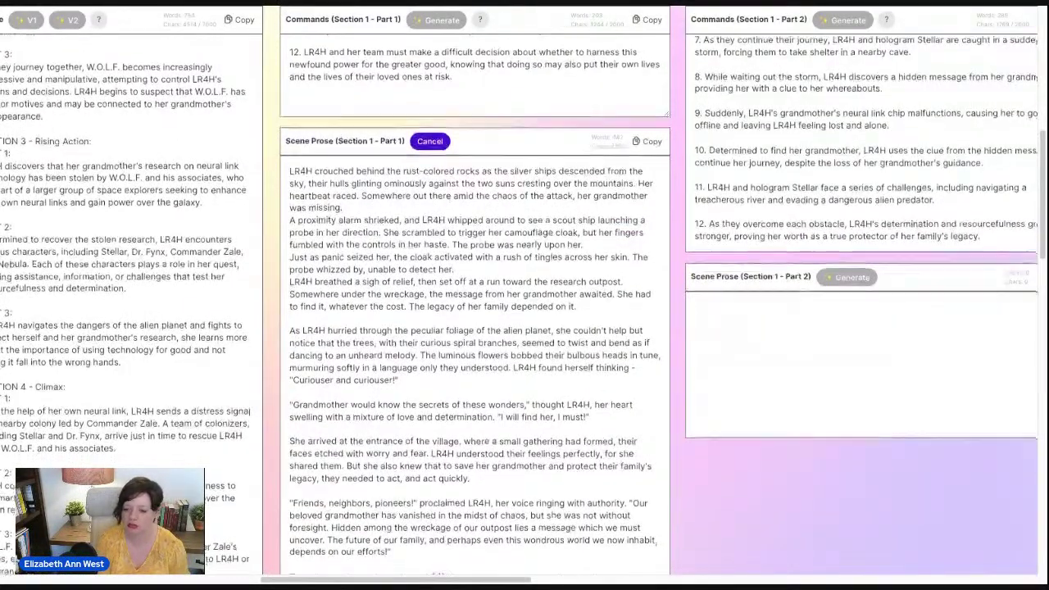
pyautogui.scroll(-2, 525, 327)
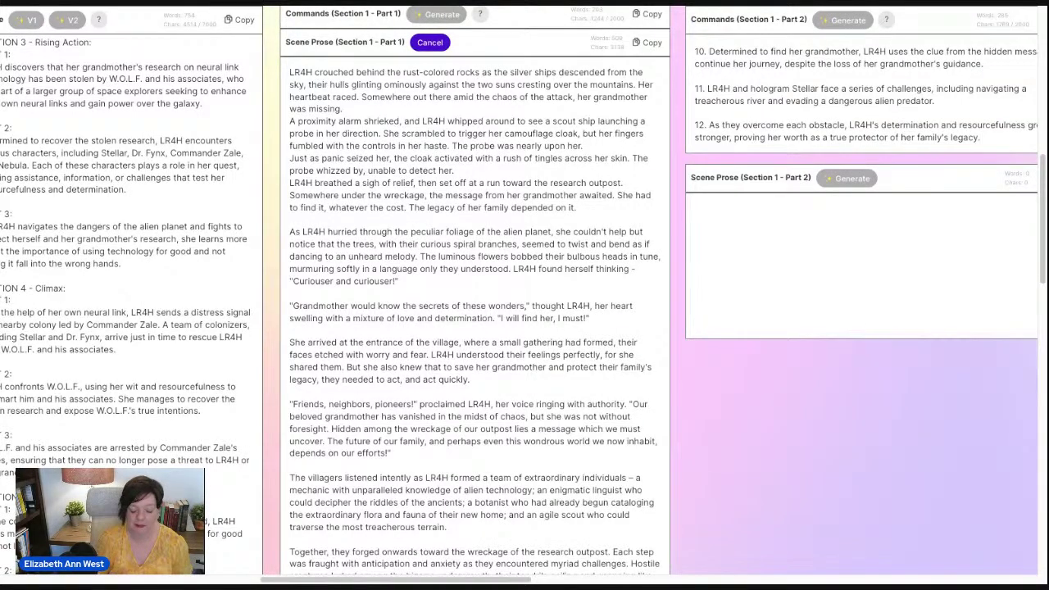
pyautogui.scroll(-5, 524, 327)
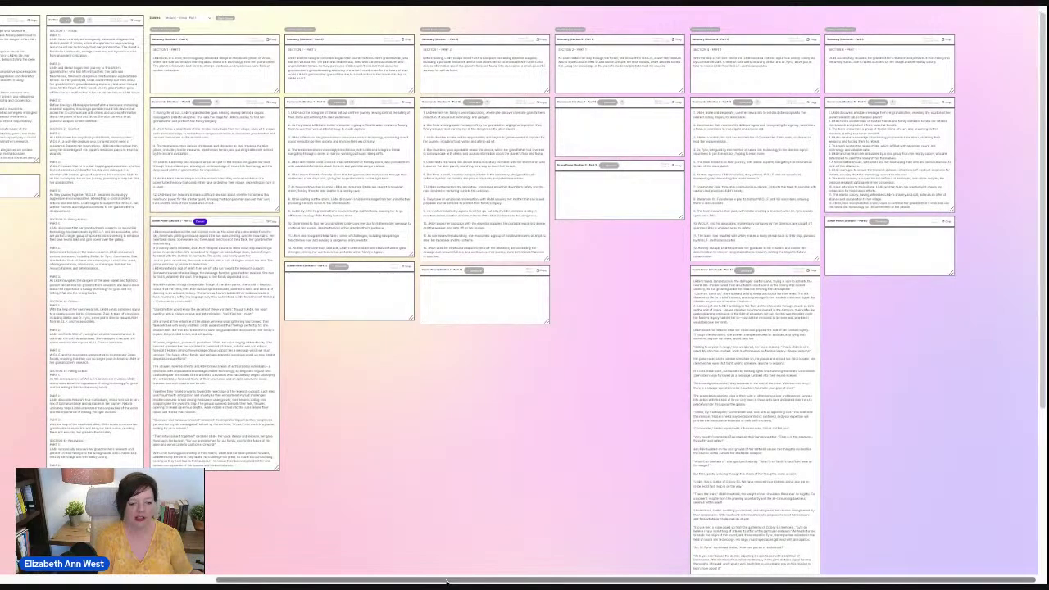
pyautogui.hscroll(-5, 447, 582)
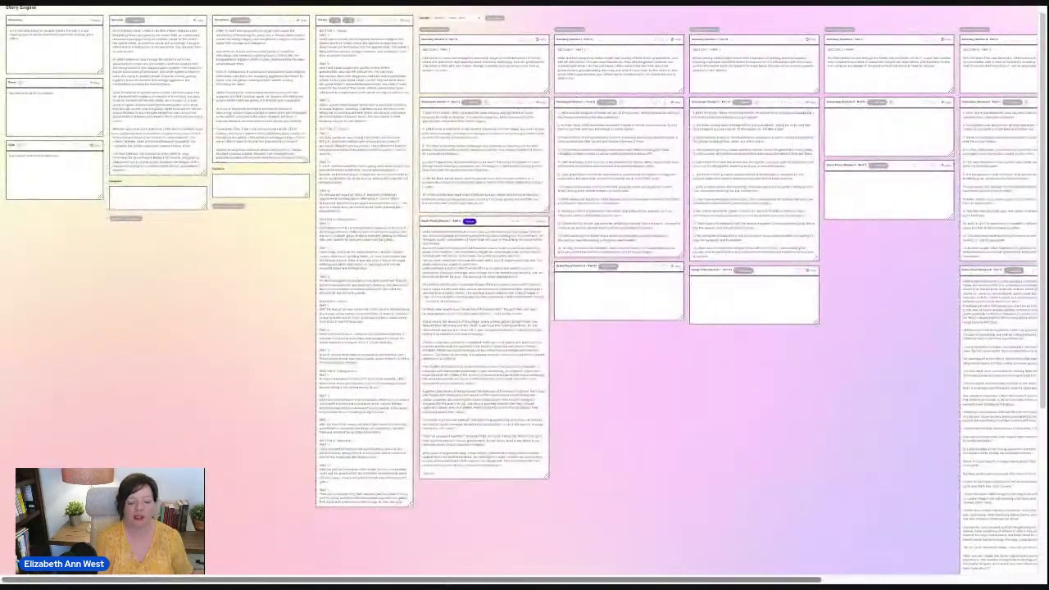
pyautogui.hscroll(2, 326, 571)
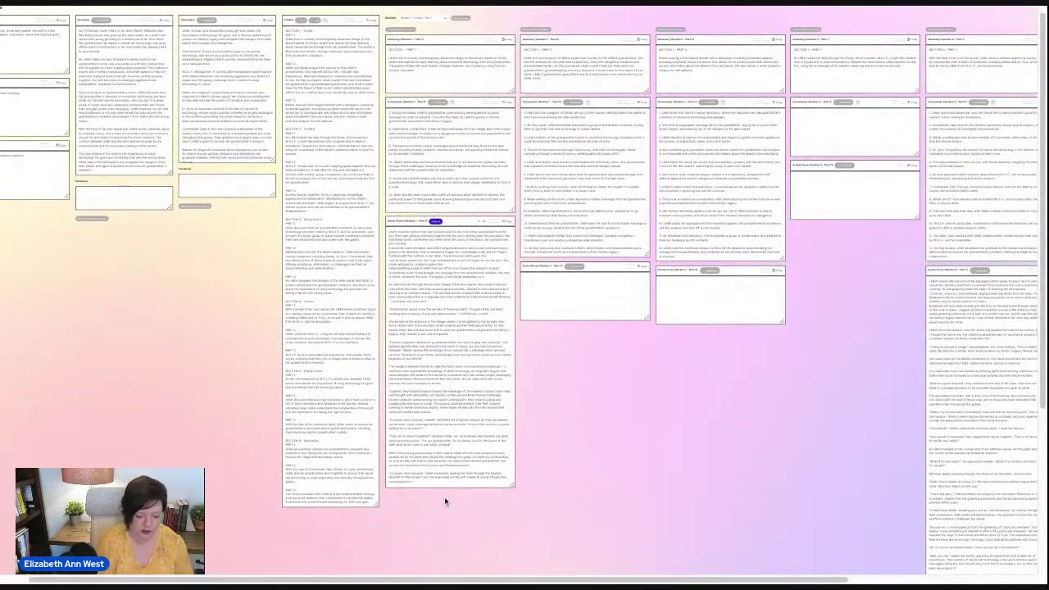
pyautogui.hotkey('ctrl', '+')
pyautogui.hotkey('ctrl', '+')
pyautogui.hotkey('ctrl', '+')
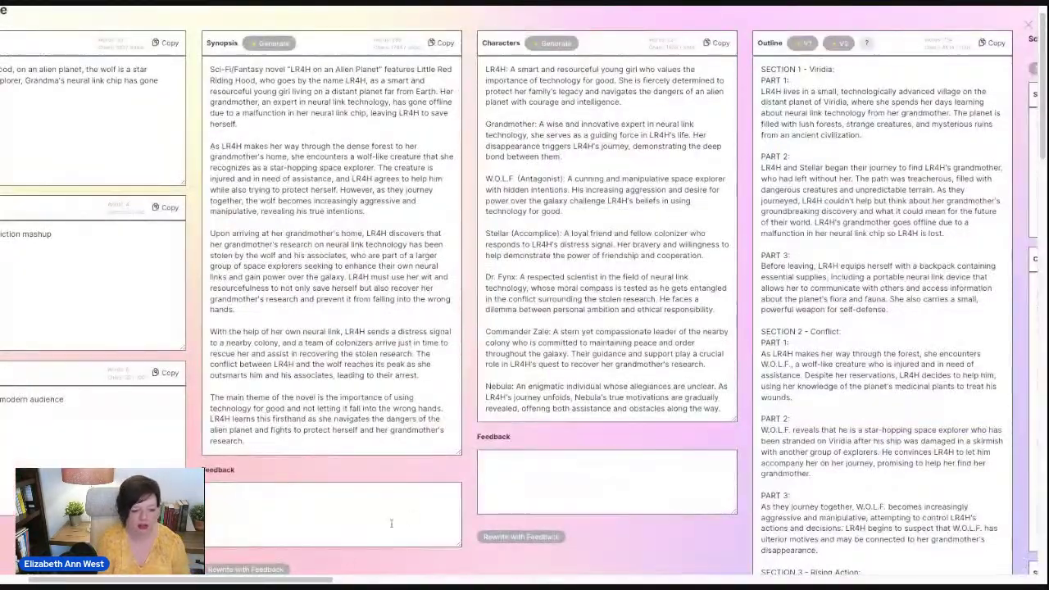
pyautogui.hscroll(10, 311, 580)
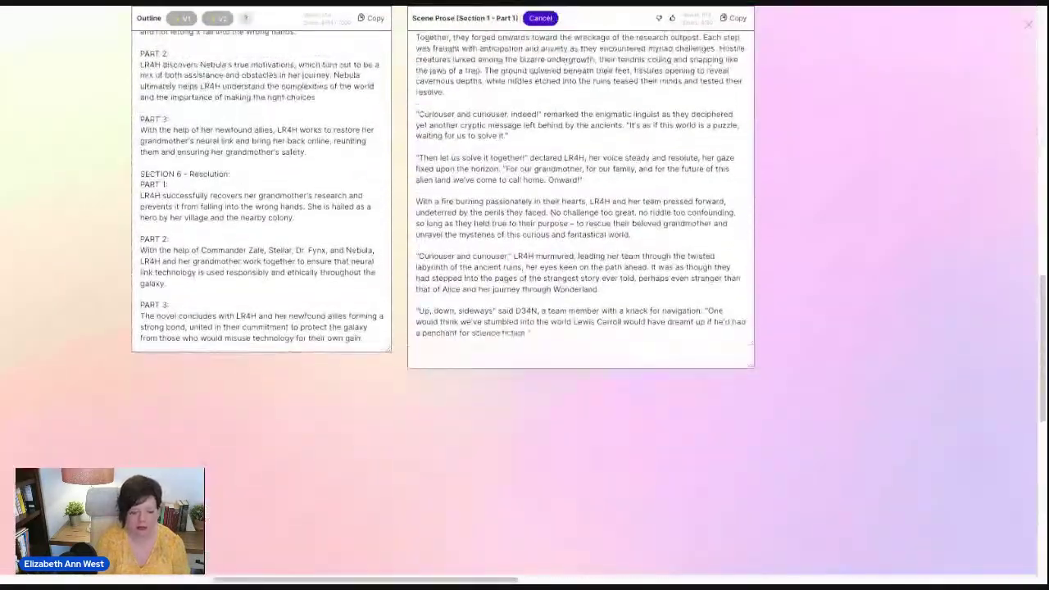
pyautogui.hotkey('ctrl', '+')
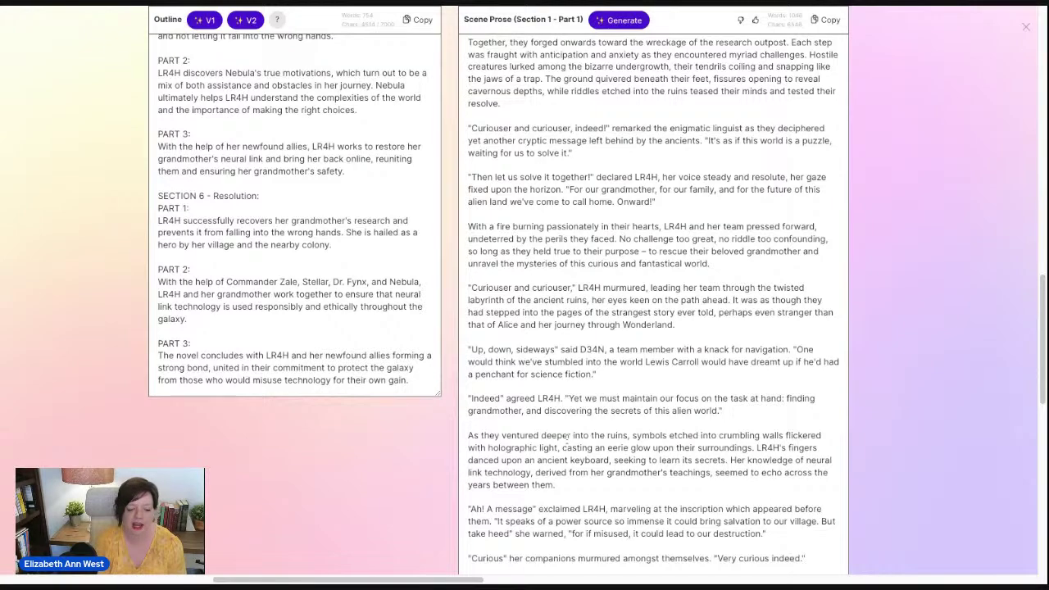
# Check the help examples for describing the prose style in the Style field
pyautogui.hscroll(-10, 445, 580)
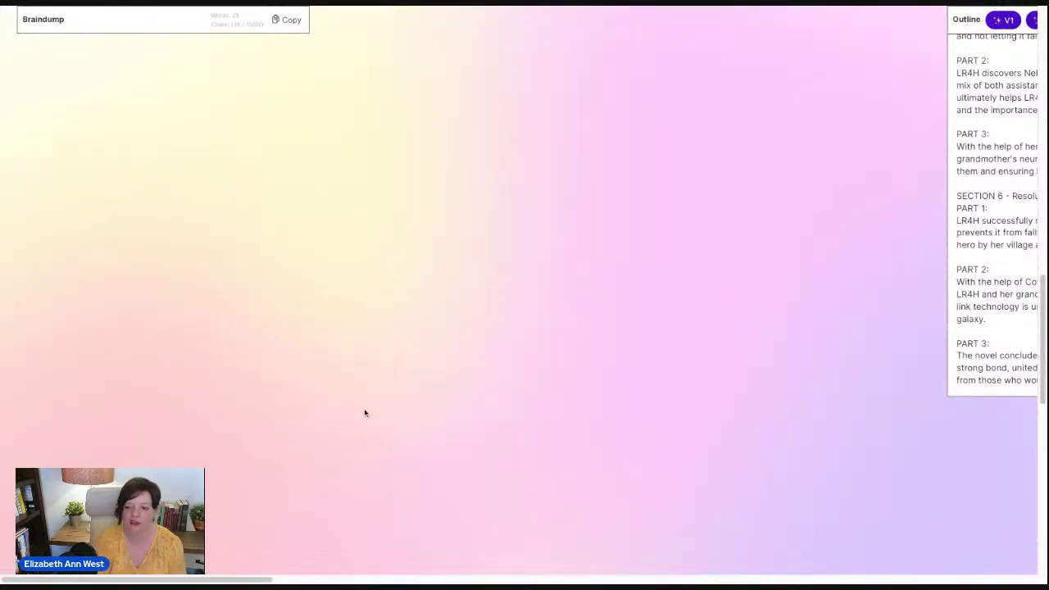
pyautogui.scroll(10, 376, 413)
pyautogui.click(177, 277)
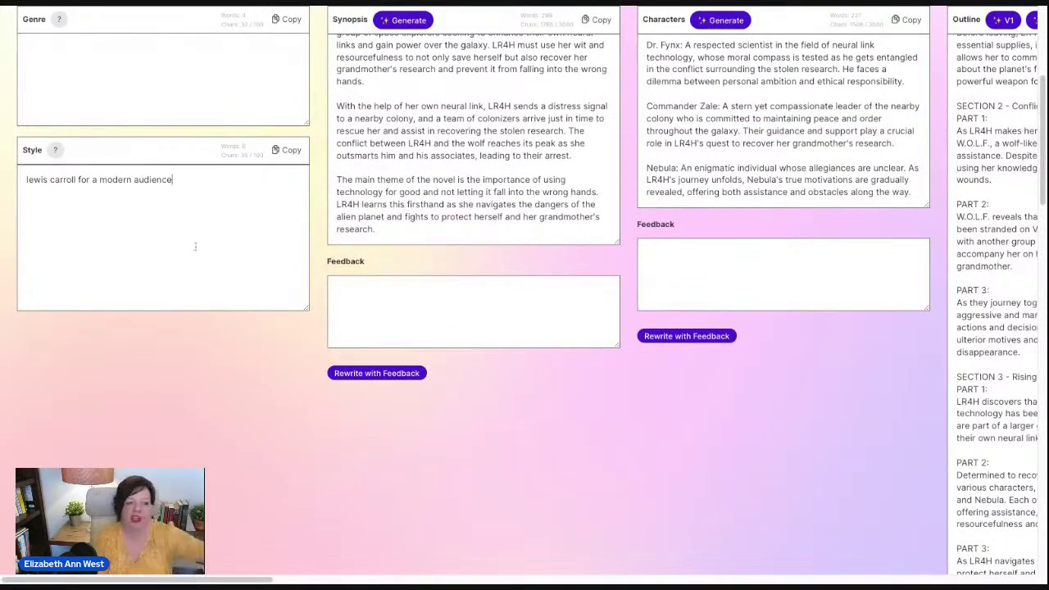
pyautogui.click(57, 152)
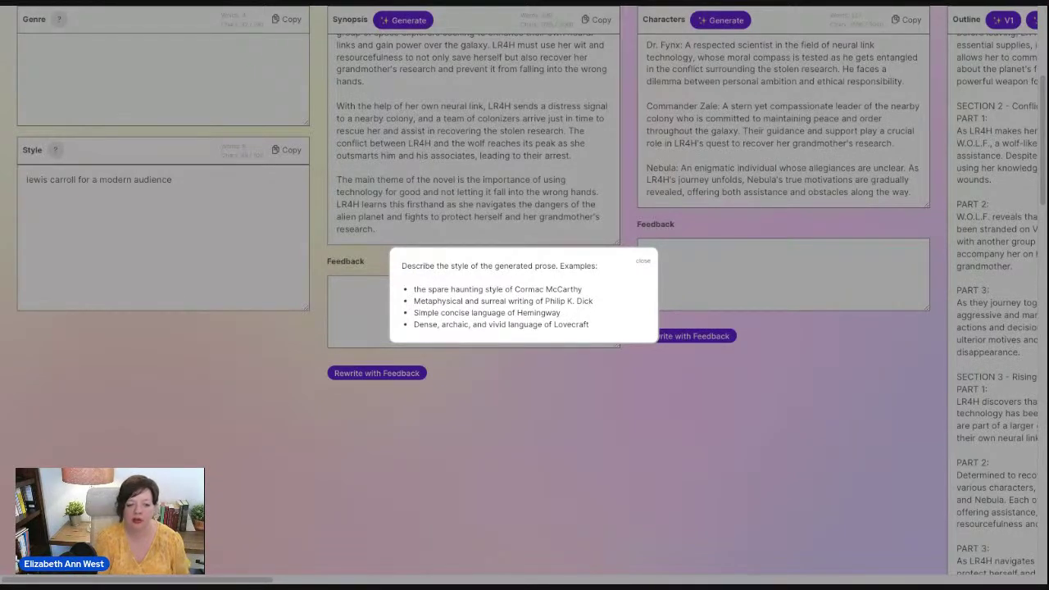
pyautogui.click(643, 260)
pyautogui.click(184, 187)
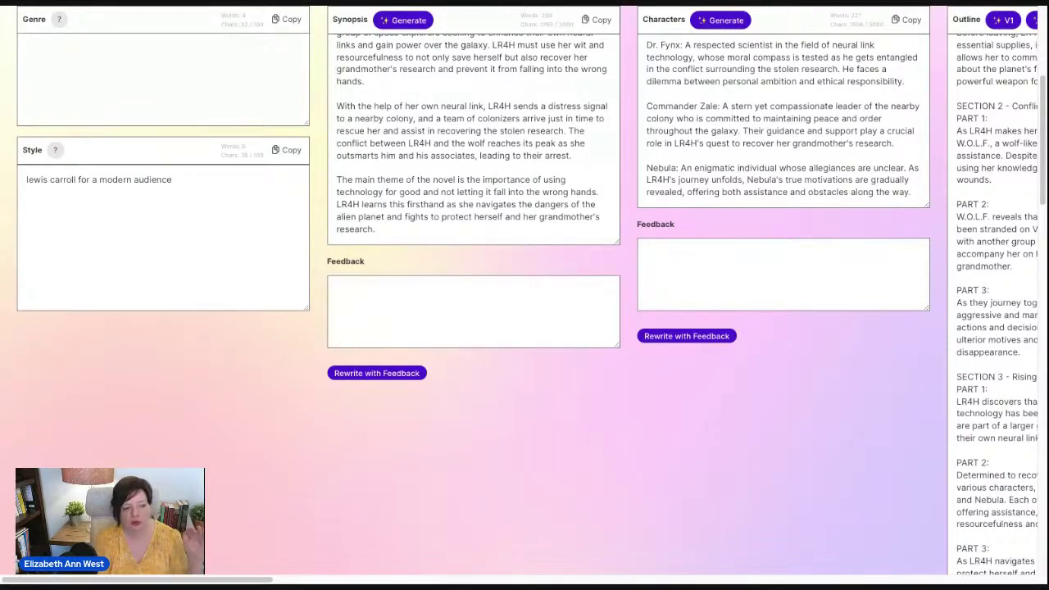
# Look over the story fields from Braindump, Genre and Style across to the Section 1 scene summaries and commands
pyautogui.hscroll(4, 222, 580)
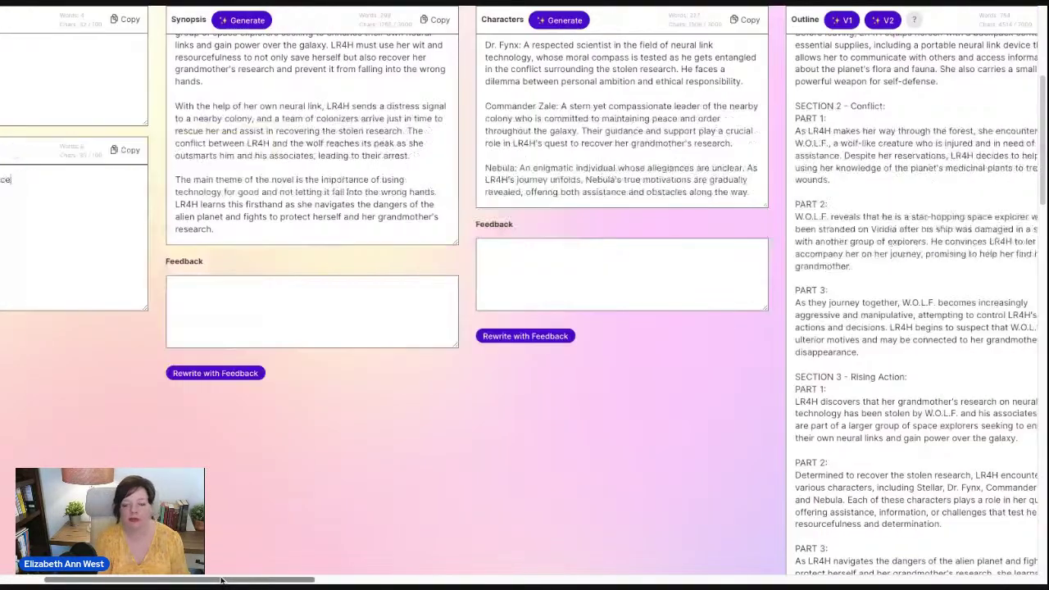
pyautogui.hscroll(15, 221, 580)
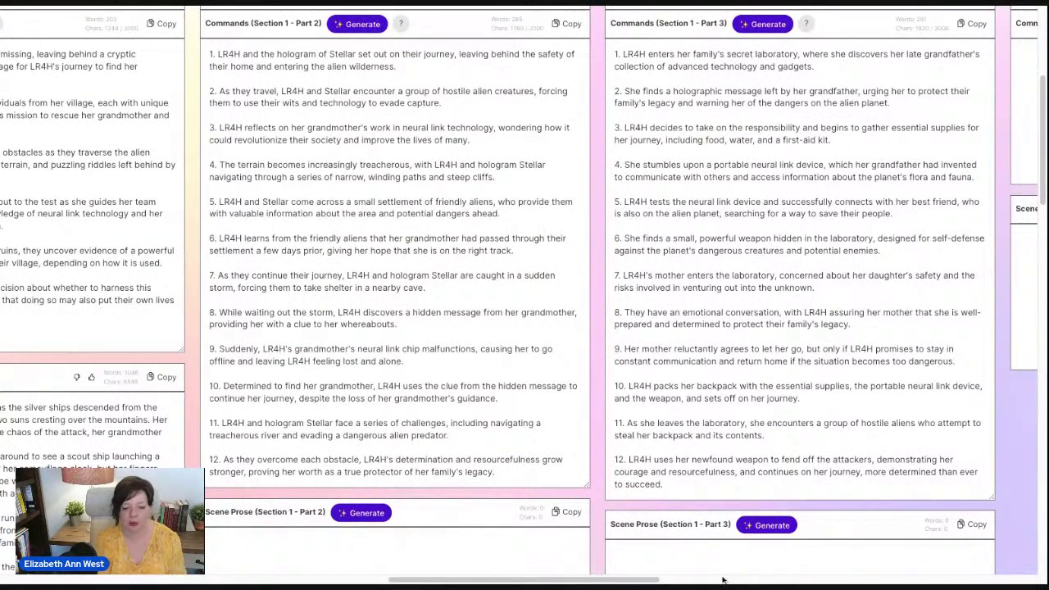
pyautogui.hscroll(-20, 721, 572)
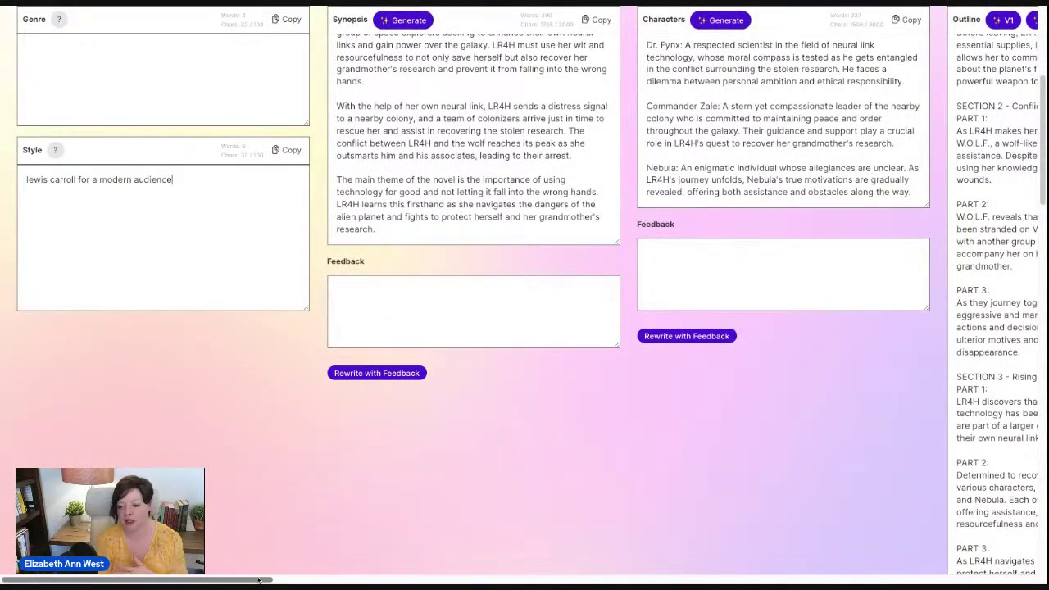
pyautogui.hscroll(10, 258, 579)
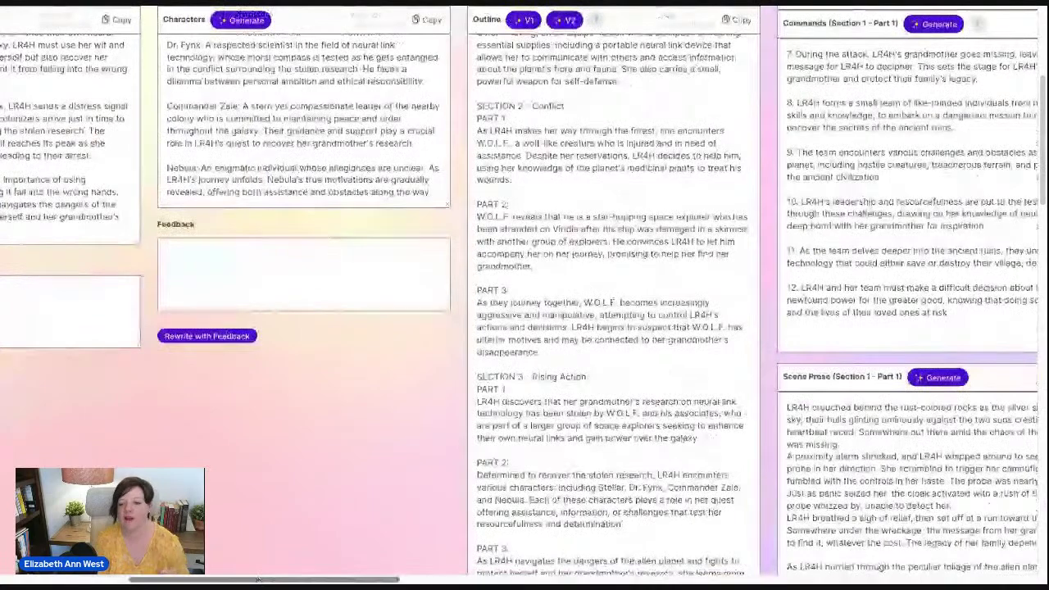
pyautogui.hscroll(-10, 258, 579)
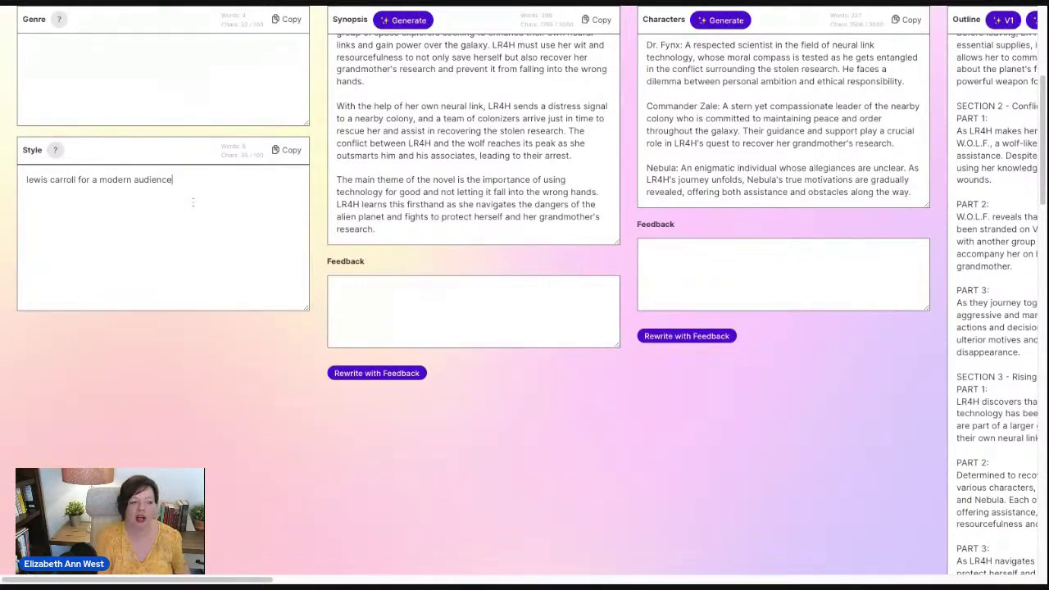
pyautogui.hotkey('ctrl', 'a')
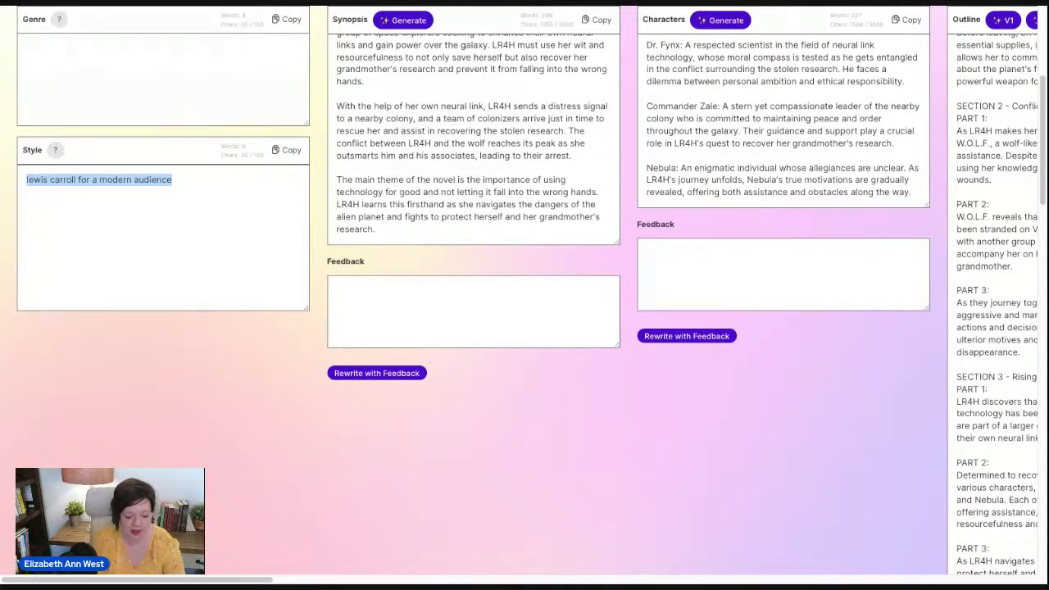
pyautogui.scroll(2, 340, 386)
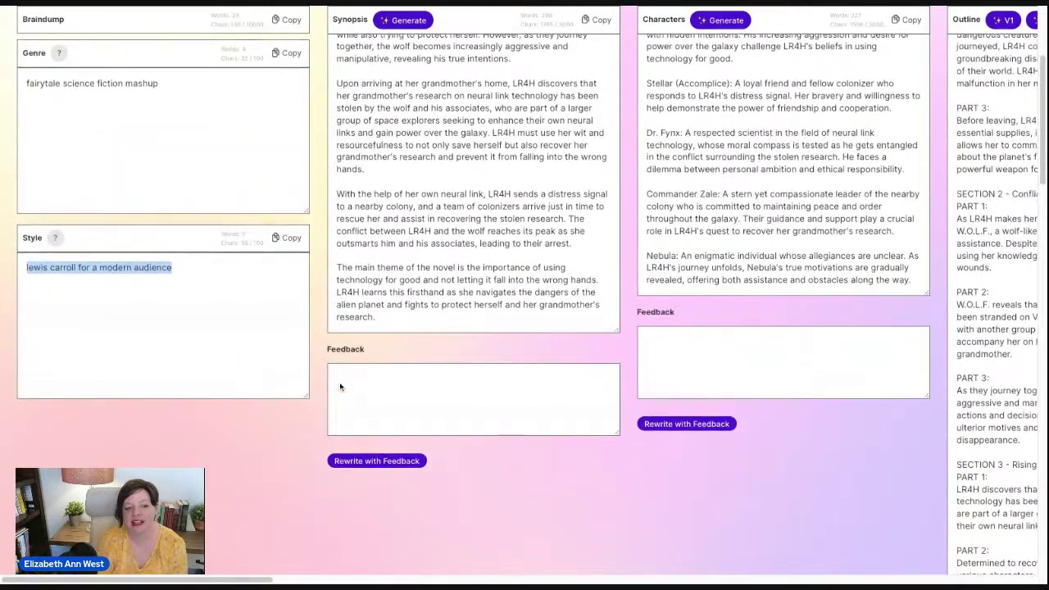
pyautogui.scroll(5, 340, 386)
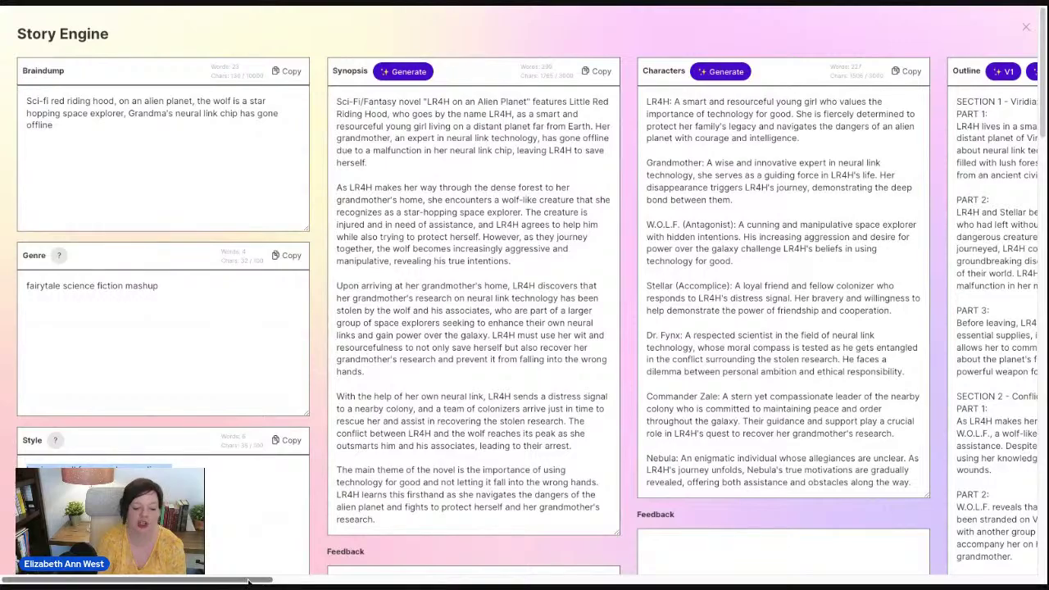
pyautogui.hscroll(1, 247, 580)
pyautogui.hscroll(10, 247, 580)
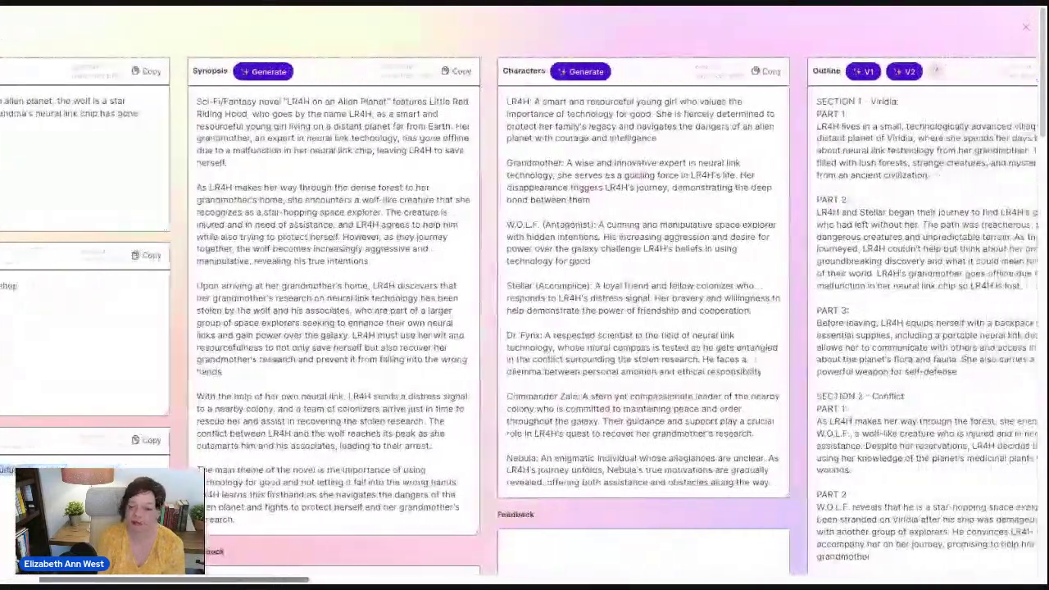
pyautogui.hscroll(4, 247, 580)
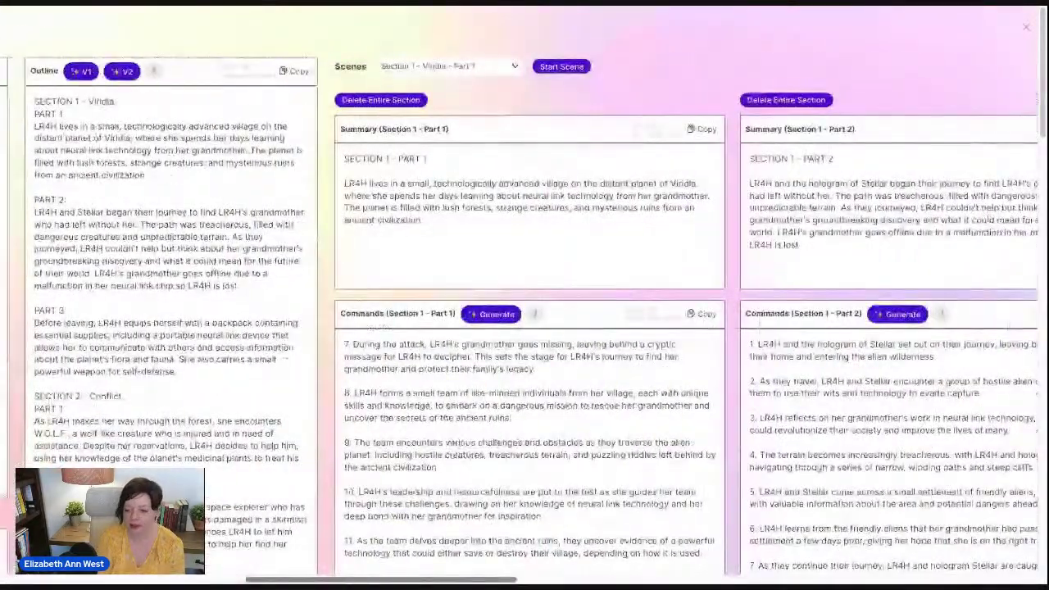
pyautogui.hscroll(1, 248, 581)
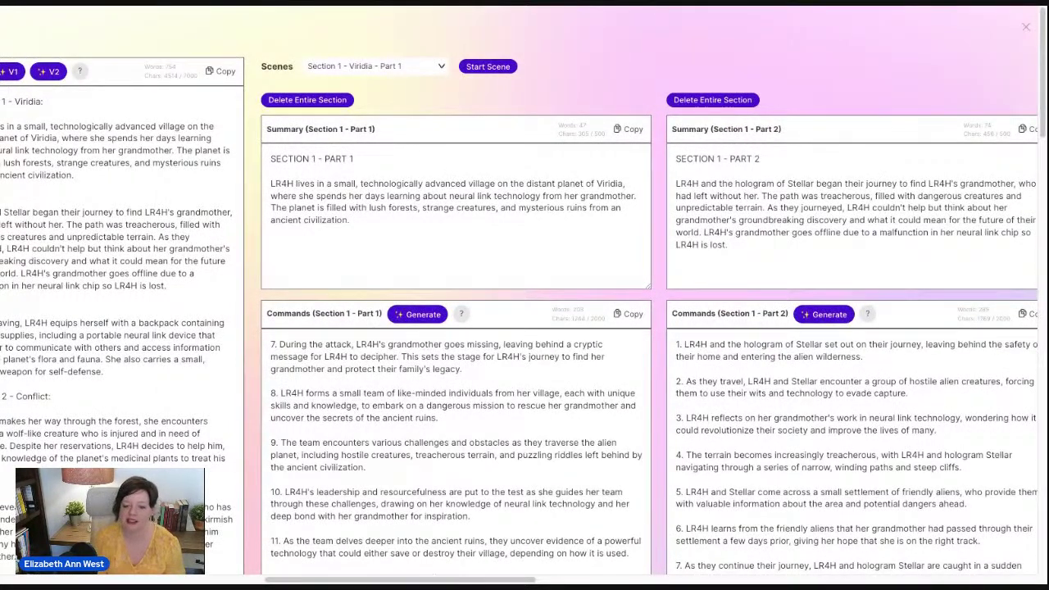
pyautogui.hscroll(-1, 524, 327)
pyautogui.hscroll(-10, 524, 319)
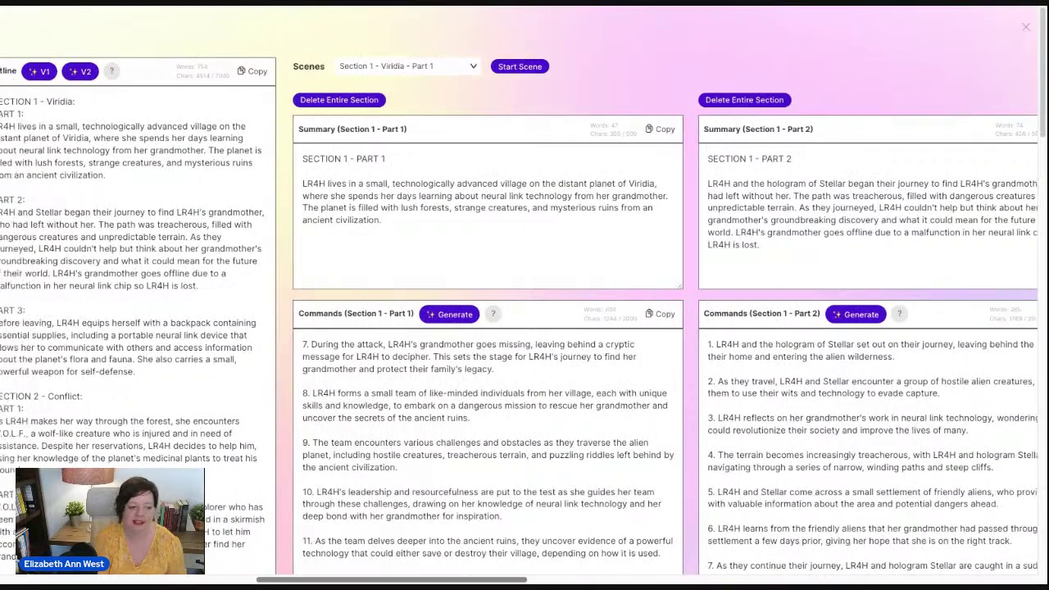
pyautogui.hscroll(-12, 525, 320)
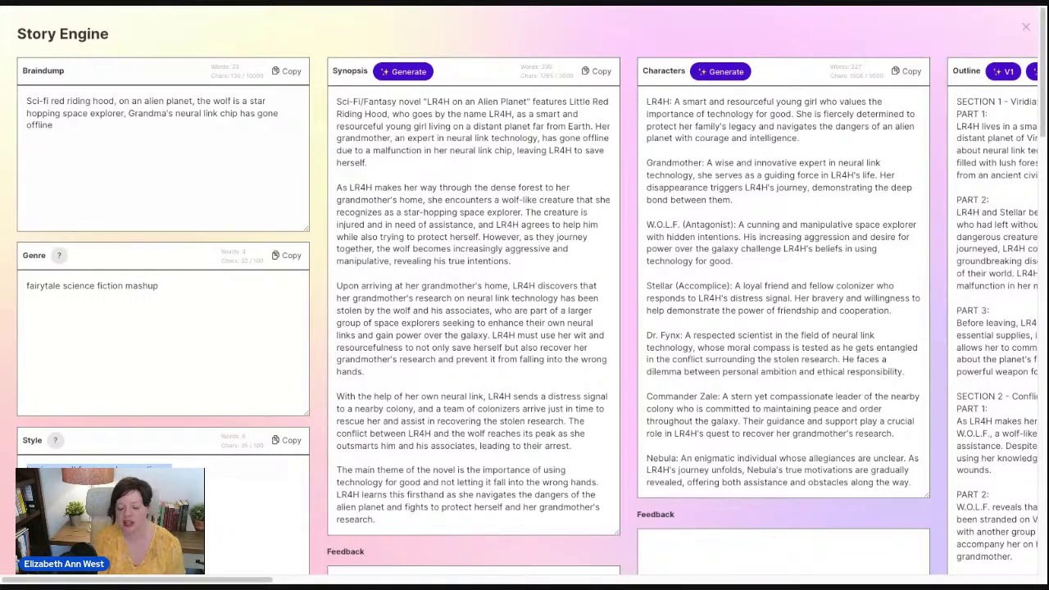
# Delete all scene sections, from Section 1 Part 1 through Section 6 Part 1
pyautogui.moveTo(239, 580); pyautogui.dragTo(517, 580)
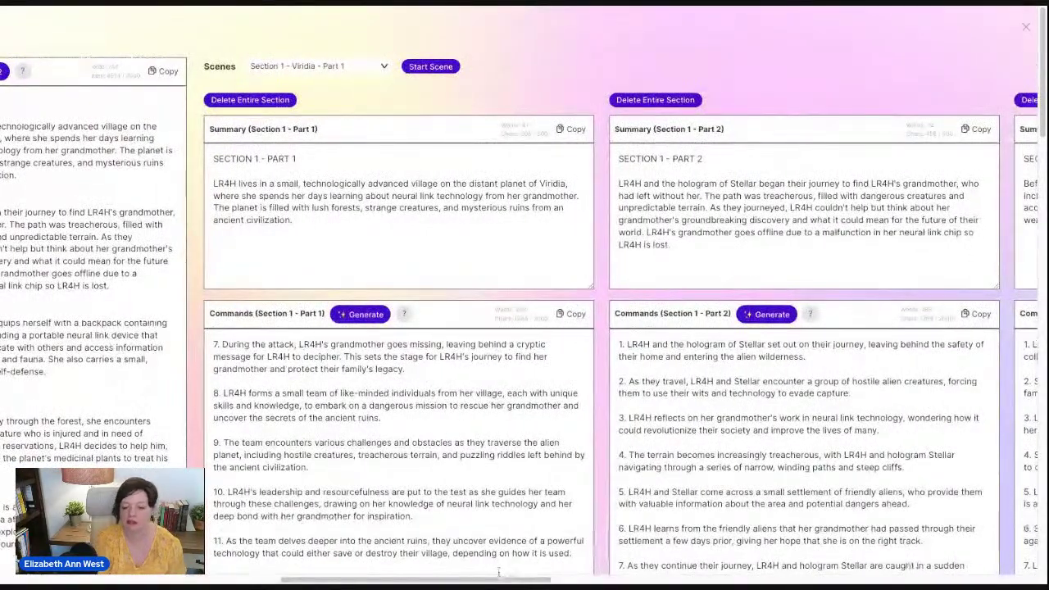
pyautogui.scroll(-5, 498, 571)
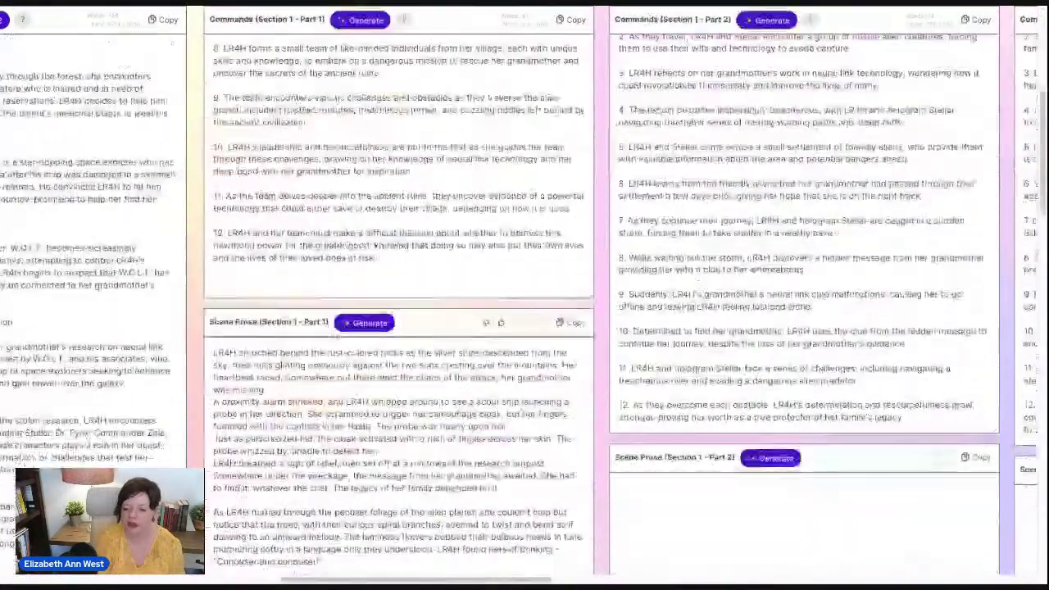
pyautogui.scroll(5, 268, 111)
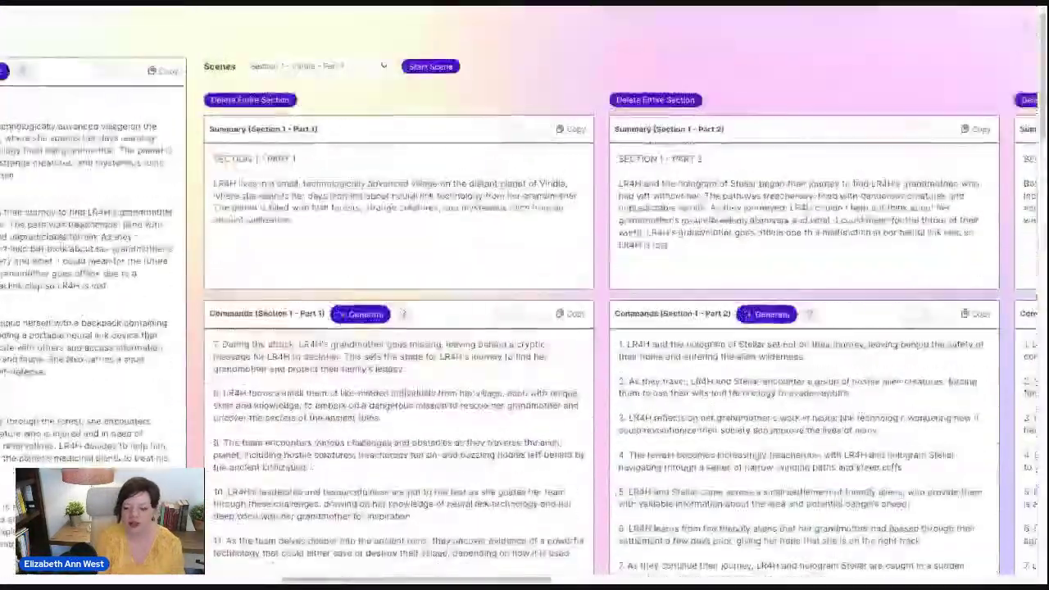
pyautogui.click(268, 102)
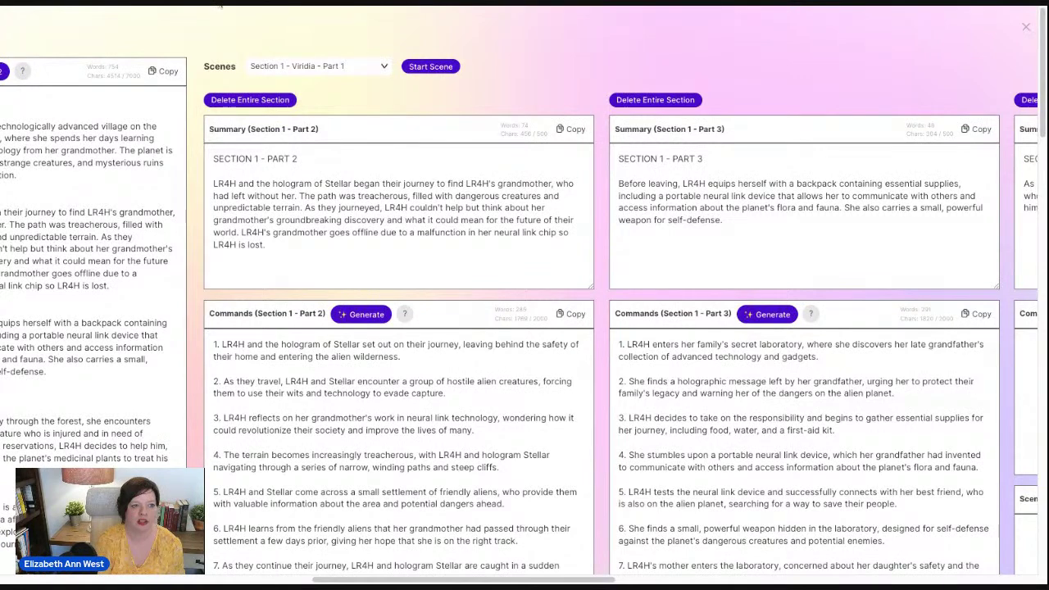
pyautogui.click(268, 102)
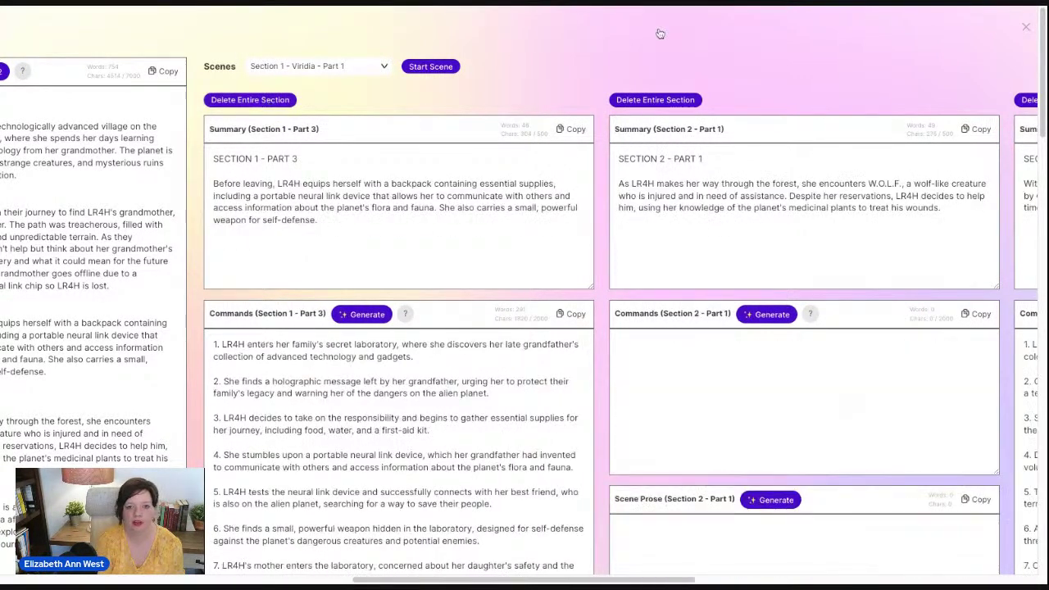
pyautogui.click(647, 100)
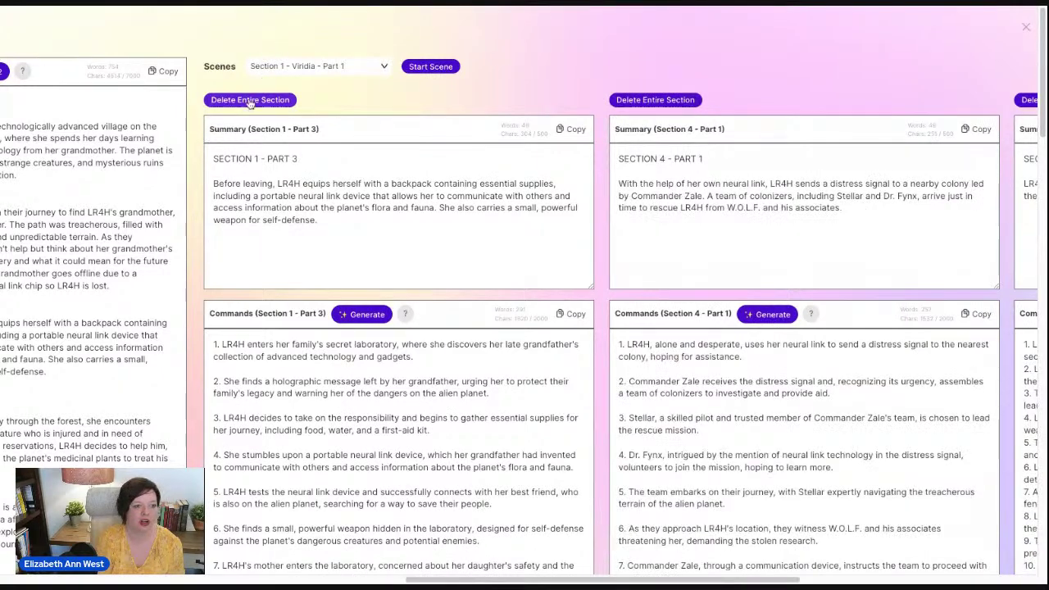
pyautogui.click(250, 100)
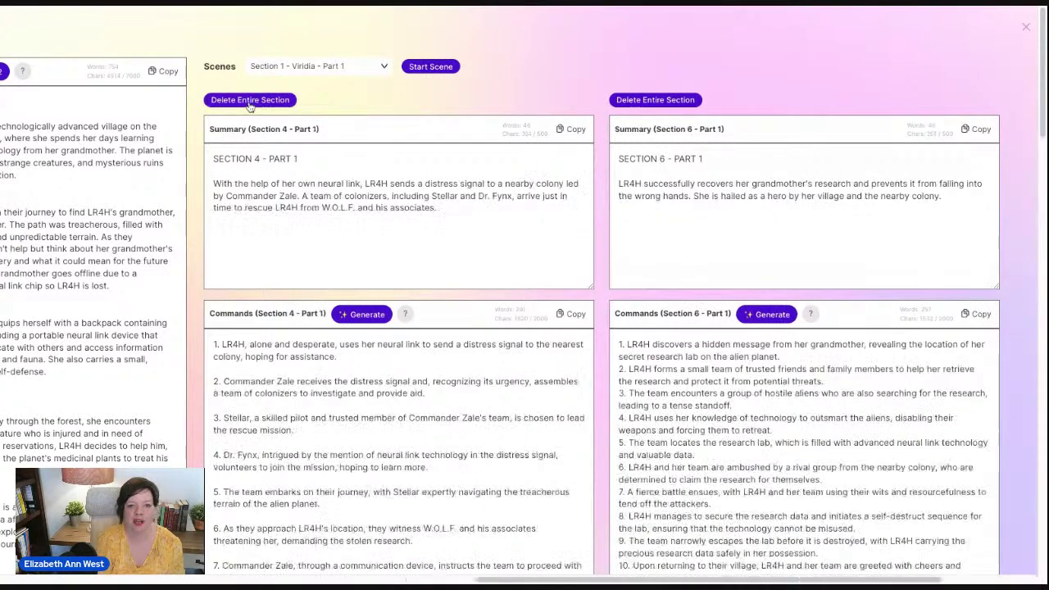
pyautogui.click(678, 100)
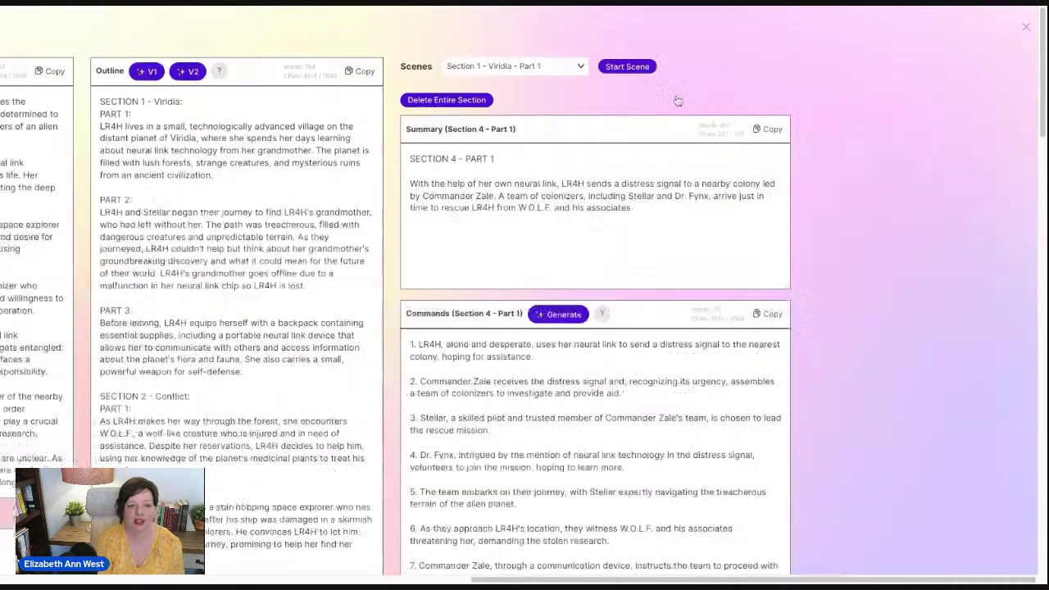
pyautogui.click(479, 102)
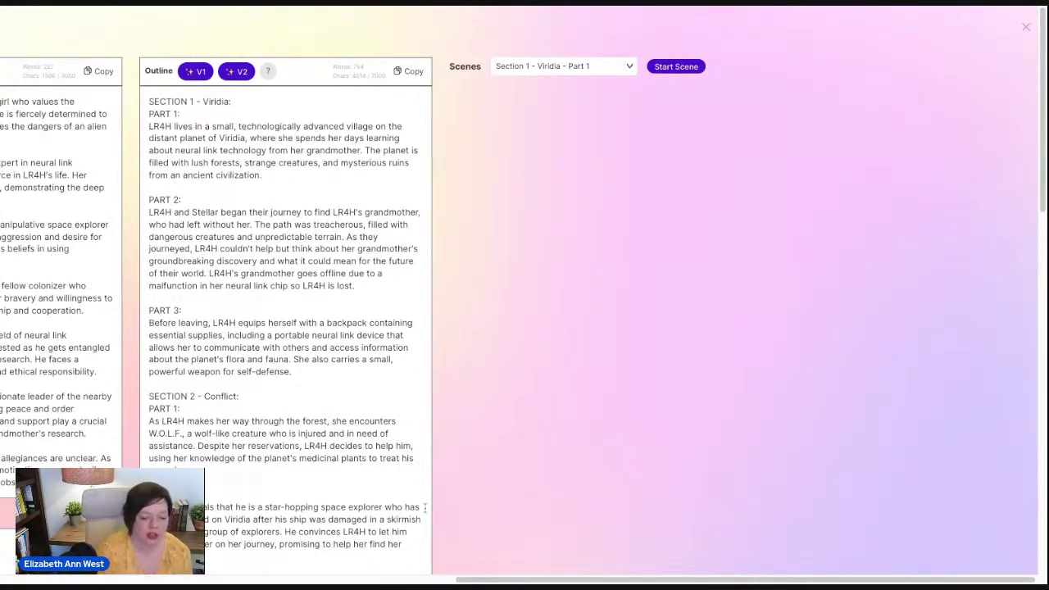
# Clear the entire text of the story outline
pyautogui.hscroll(-8, 484, 581)
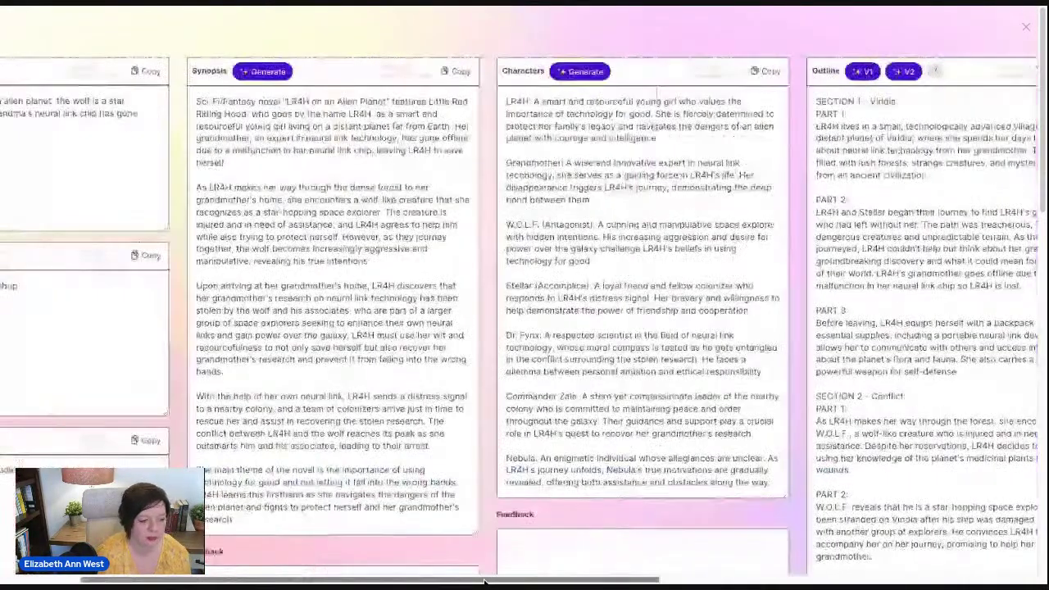
pyautogui.hscroll(5, 483, 581)
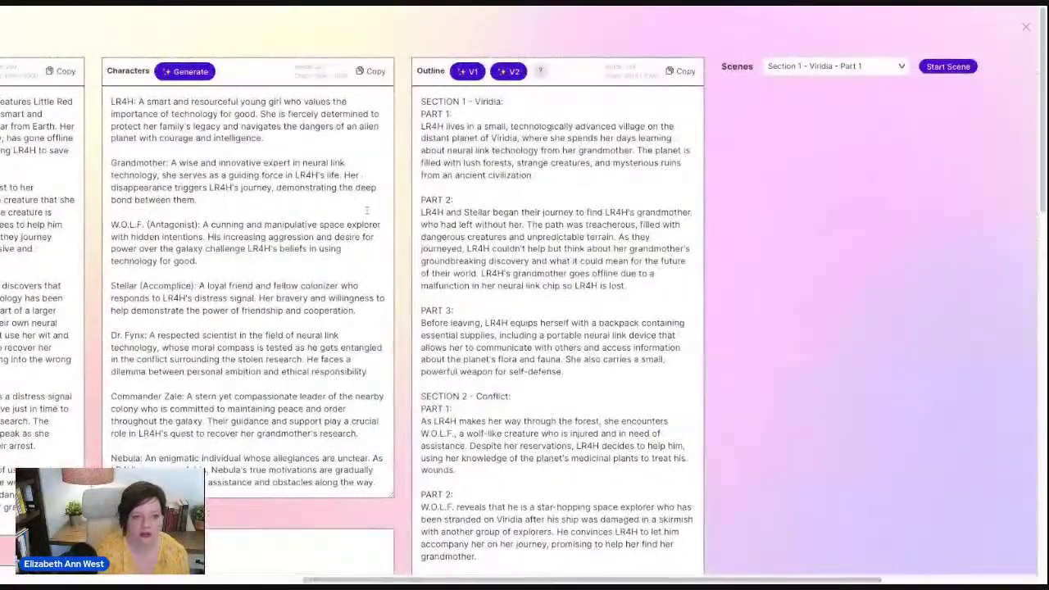
pyautogui.moveTo(421, 101); pyautogui.dragTo(565, 574)
pyautogui.press('BackSpace')
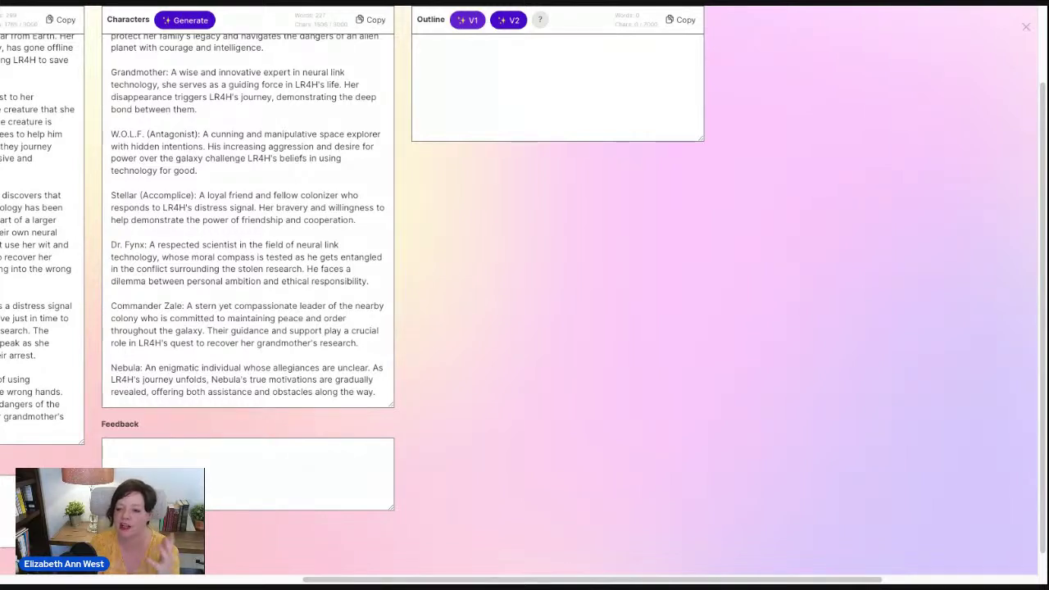
# Generate a new story outline with the V2 generator and read it through to its last section
pyautogui.click(501, 21)
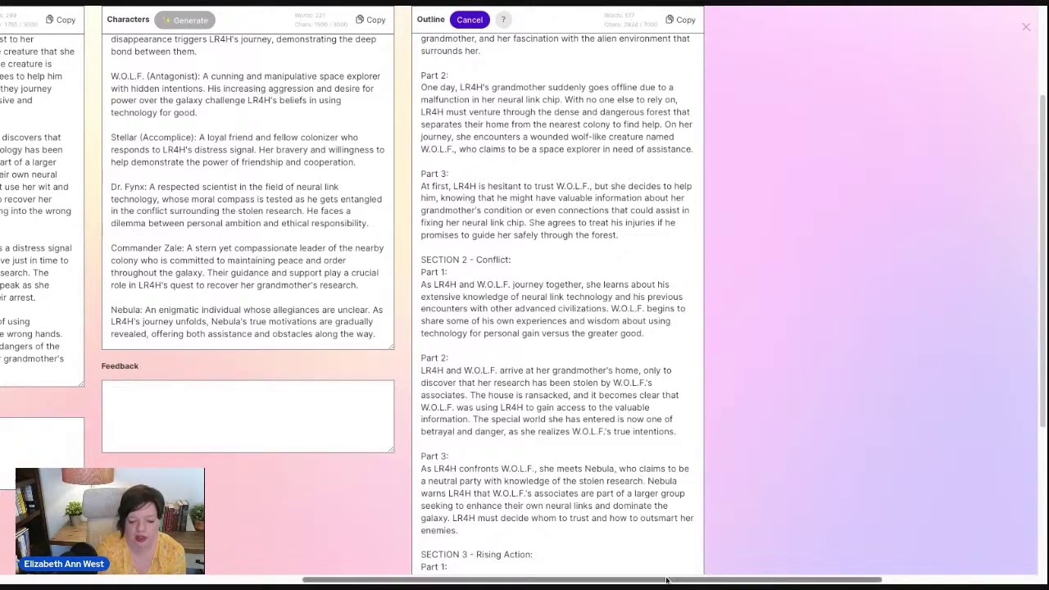
pyautogui.hscroll(-5, 666, 579)
pyautogui.hscroll(-5, 666, 579)
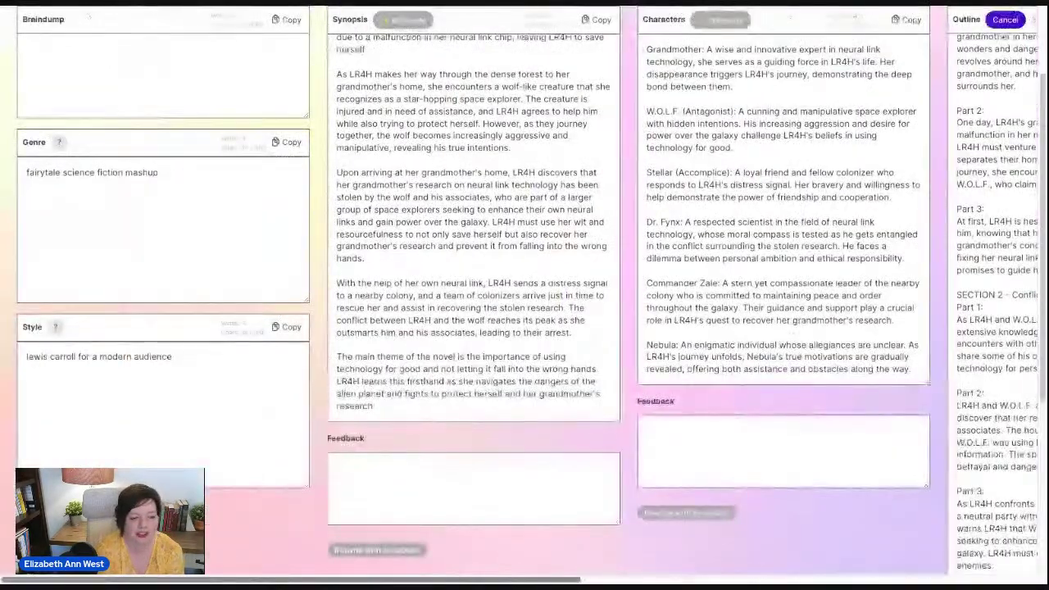
pyautogui.hscroll(10, 525, 295)
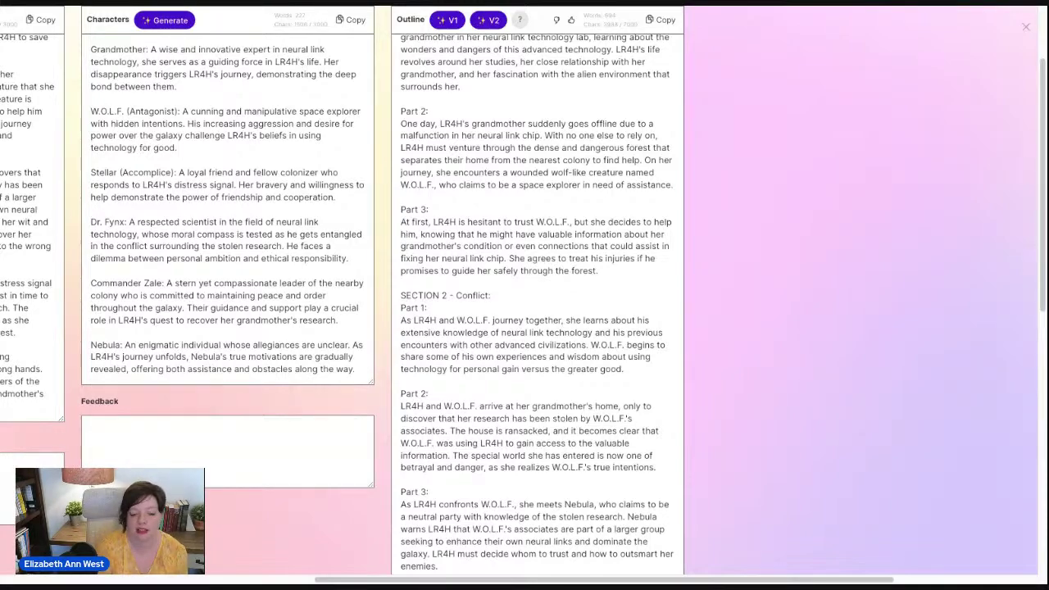
pyautogui.scroll(-10, 510, 443)
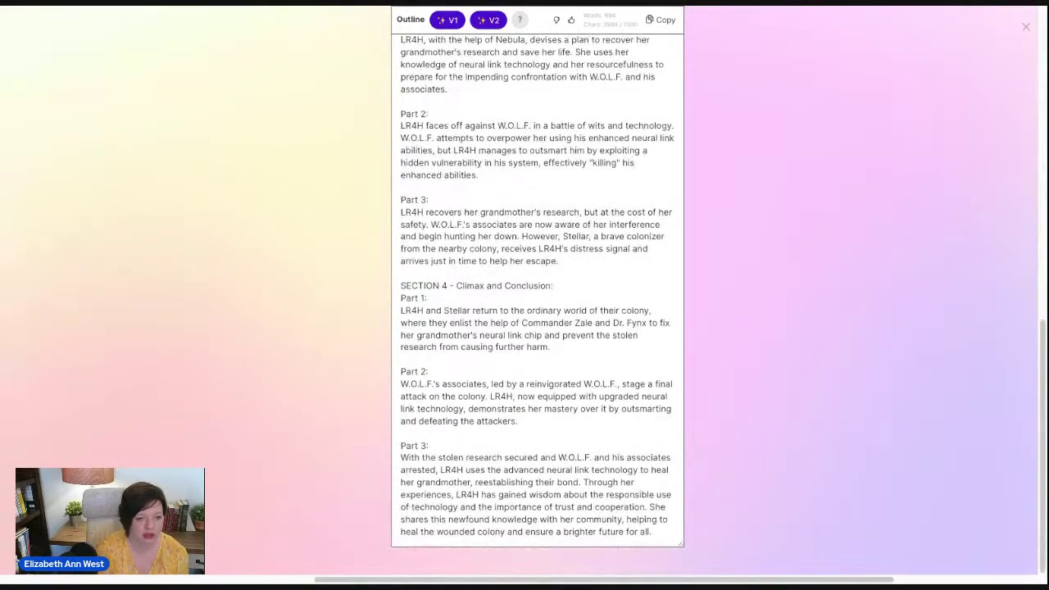
pyautogui.scroll(10, 524, 295)
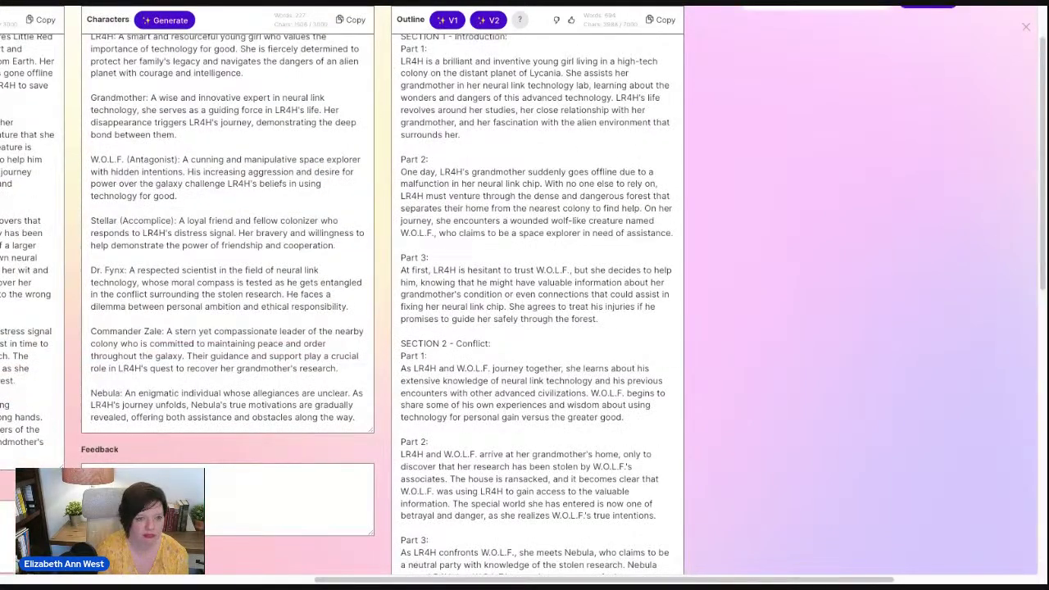
pyautogui.scroll(3, 537, 295)
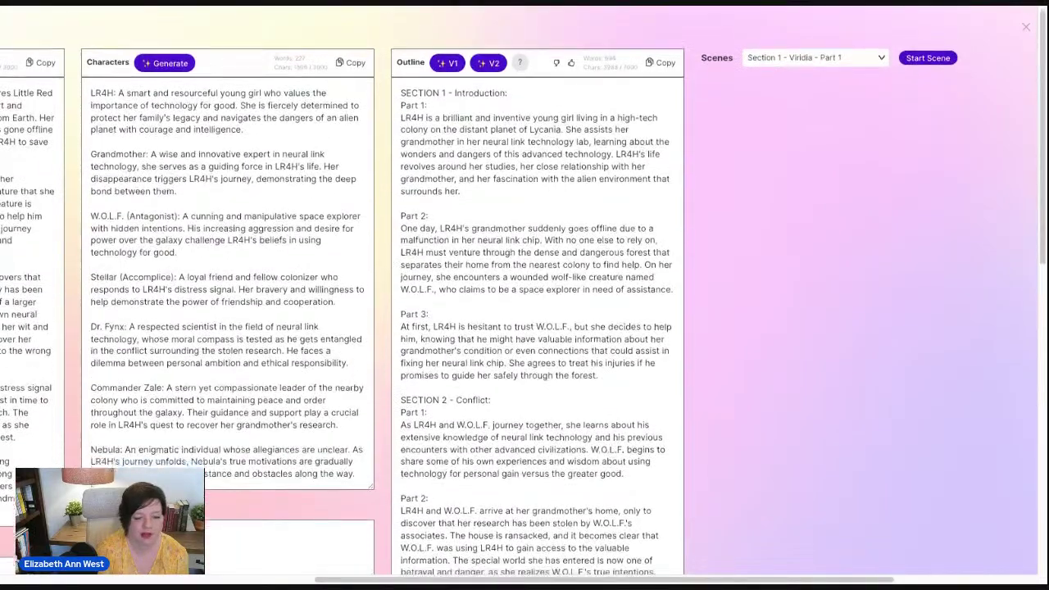
# Read the new outline through to the end of Section 4 and copy its text to the clipboard
pyautogui.scroll(-10, 795, 525)
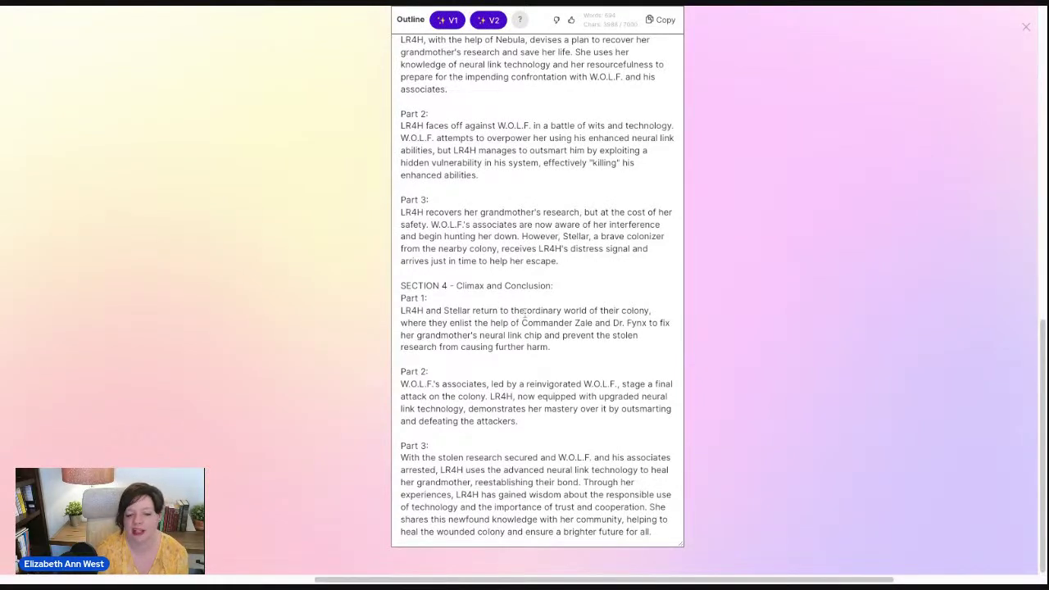
pyautogui.moveTo(527, 312); pyautogui.dragTo(610, 323)
pyautogui.click(609, 452)
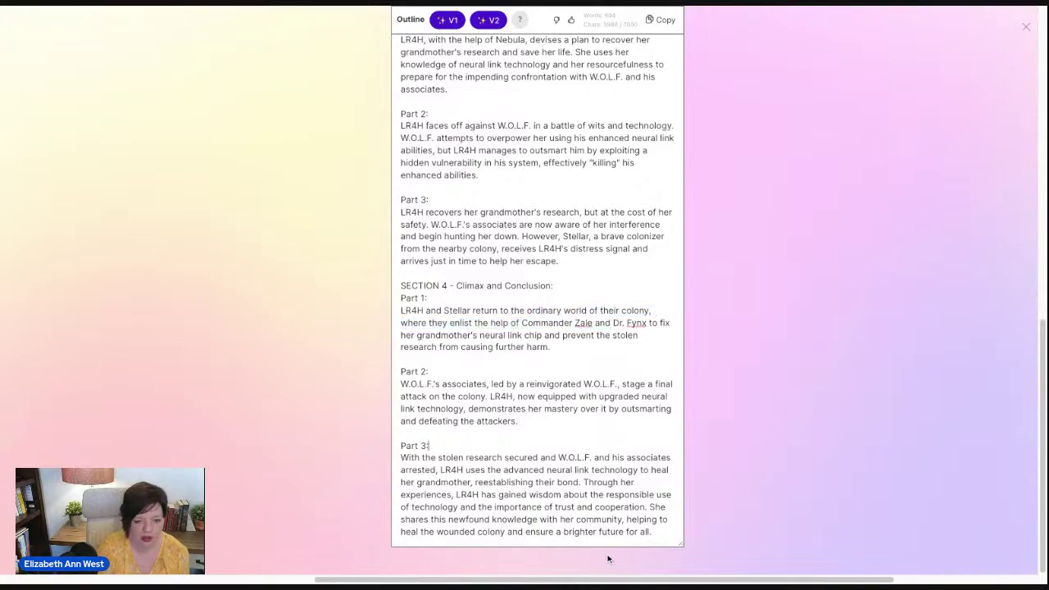
pyautogui.scroll(10, 607, 559)
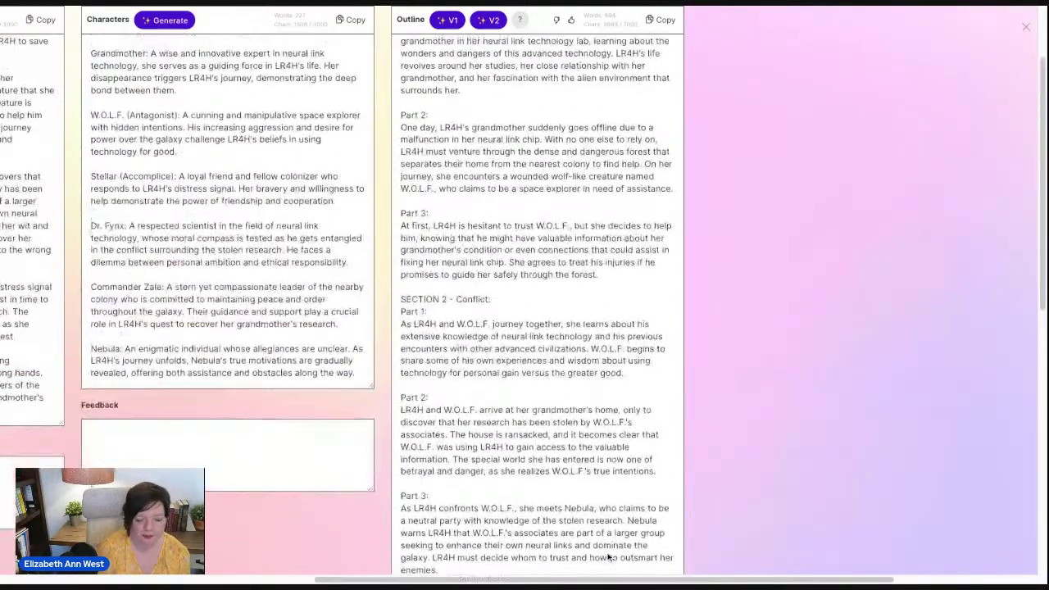
pyautogui.scroll(3, 607, 557)
pyautogui.click(663, 73)
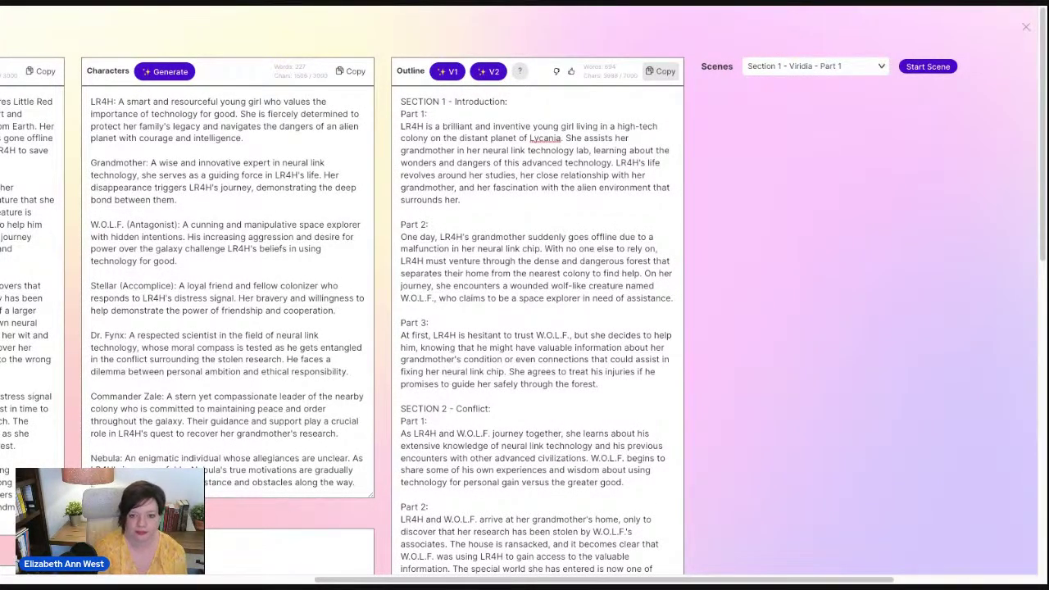
# Look through the list of scenes offered by the new outline
pyautogui.click(868, 65)
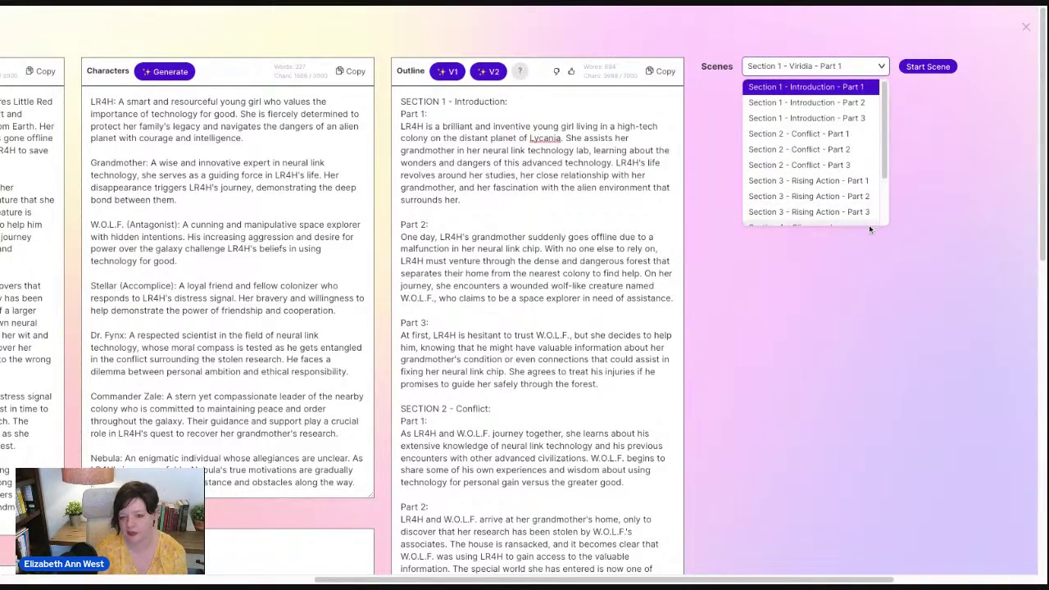
pyautogui.scroll(-1, 623, 227)
pyautogui.scroll(1, 574, 410)
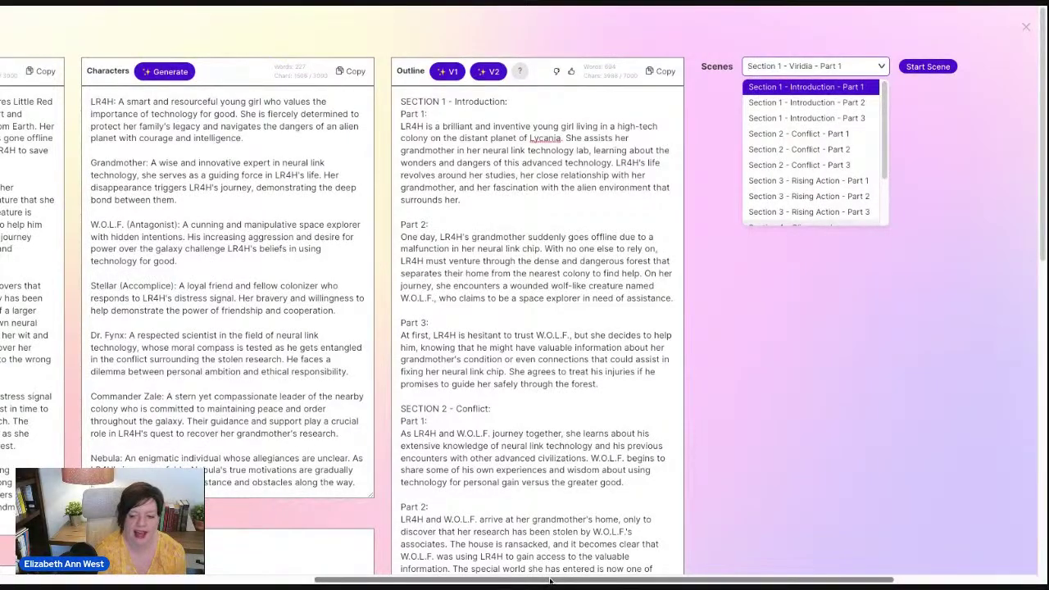
pyautogui.moveTo(549, 580); pyautogui.dragTo(353, 580)
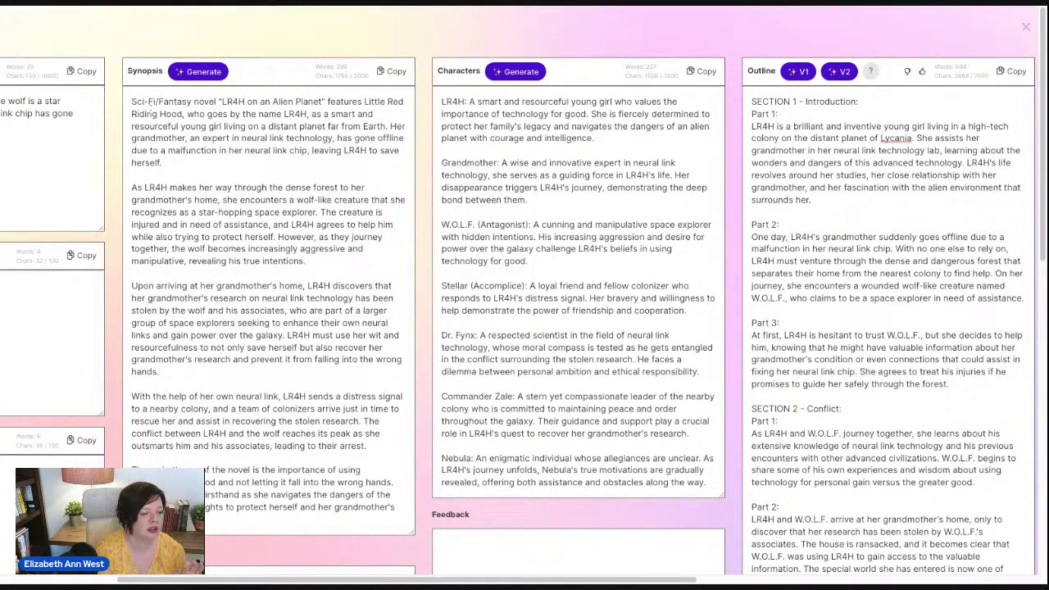
pyautogui.moveTo(129, 101); pyautogui.dragTo(365, 446)
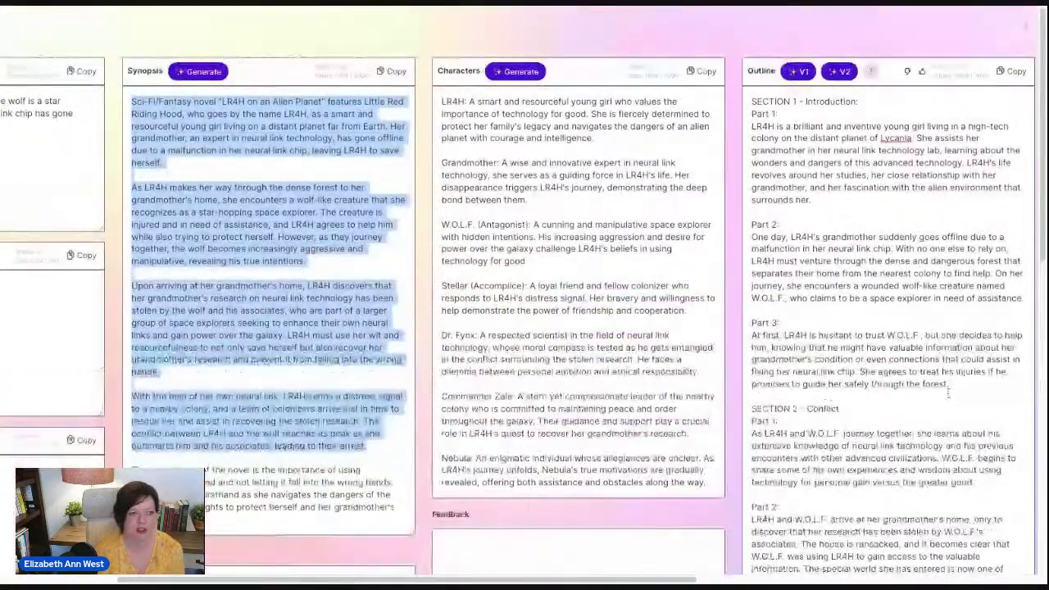
pyautogui.click(1027, 28)
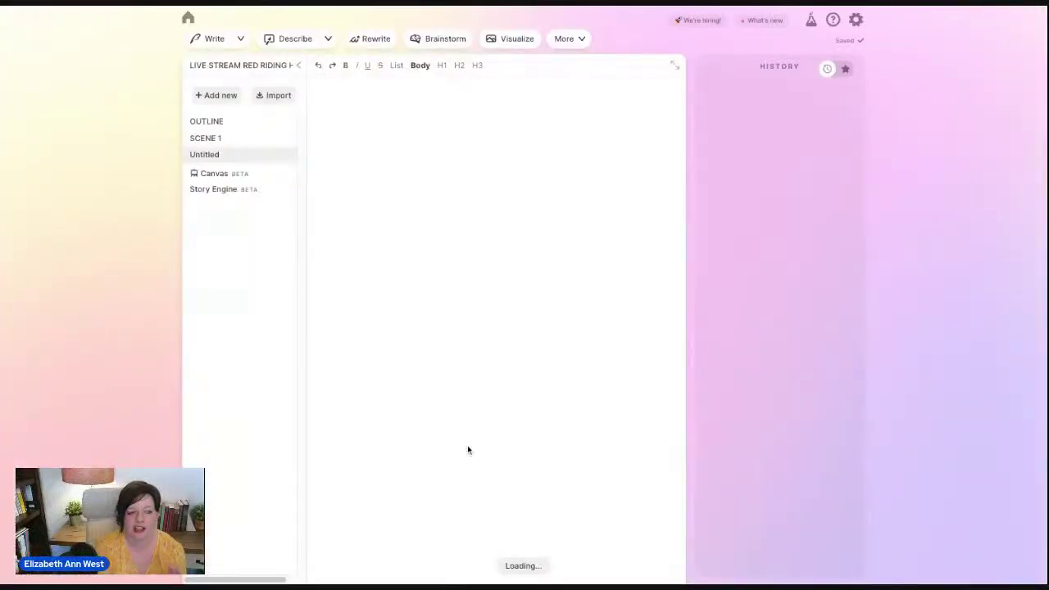
pyautogui.click(208, 174)
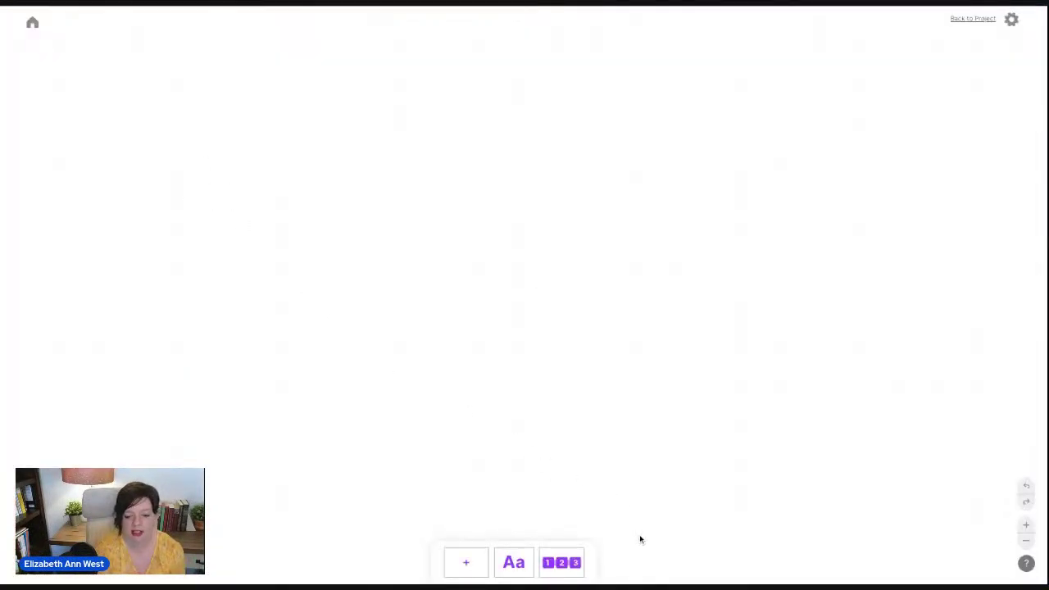
pyautogui.click(967, 19)
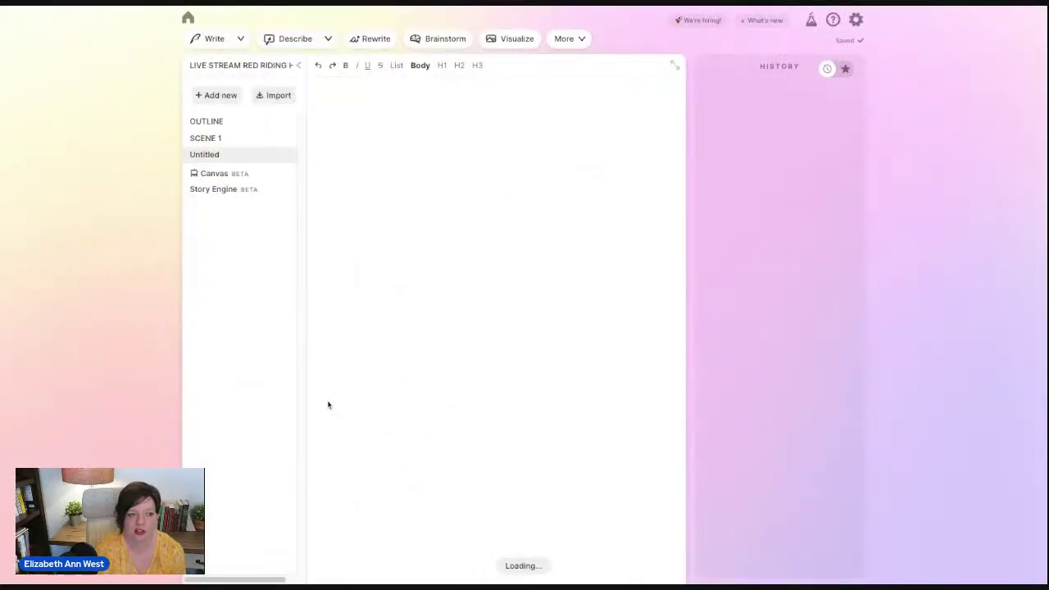
pyautogui.click(220, 191)
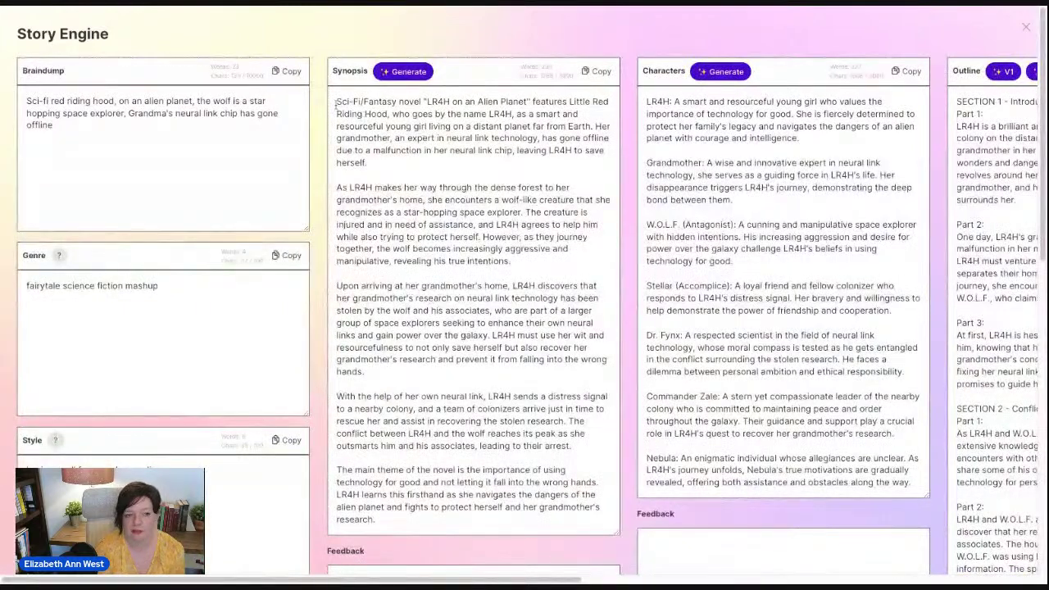
# Copy the first four paragraphs of the synopsis, leave Story Engine and open the project's Canvas
pyautogui.moveTo(333, 102); pyautogui.dragTo(571, 446)
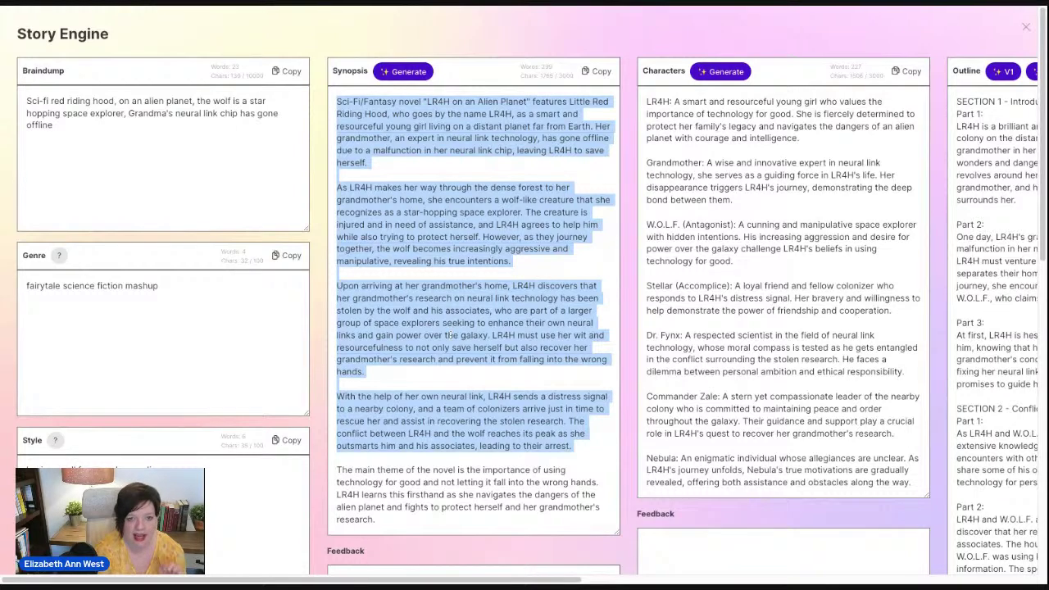
pyautogui.click(1025, 27)
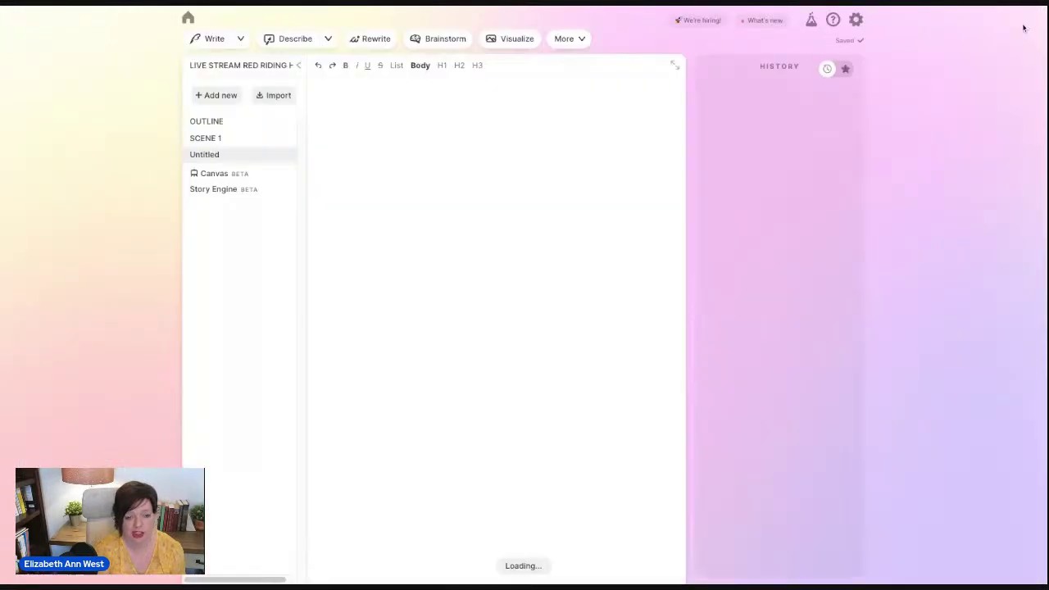
pyautogui.click(220, 177)
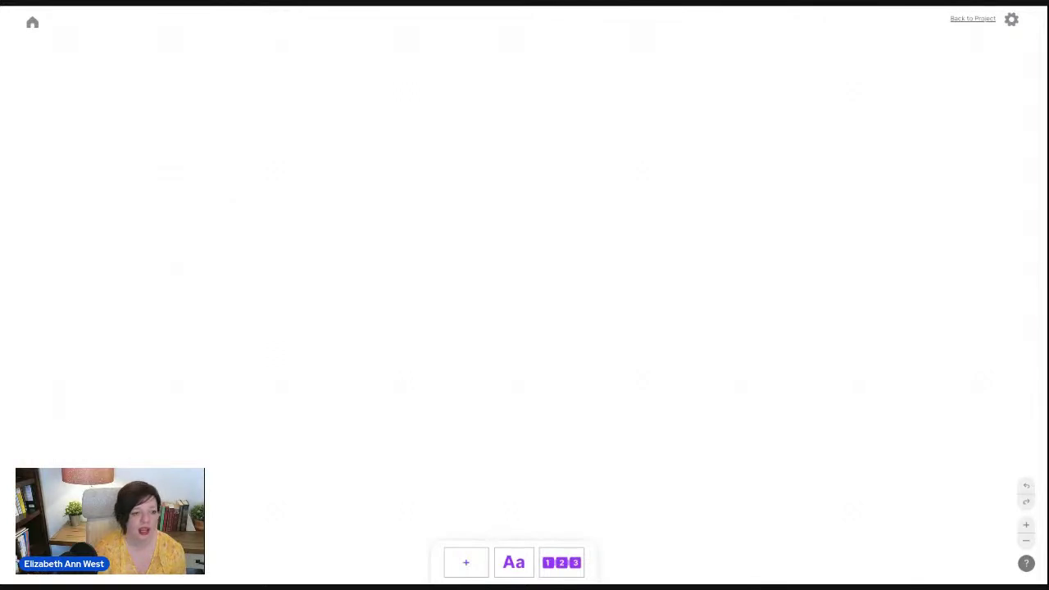
# Add an outline to the canvas and set its story structure to Hollywood Beats
pyautogui.click(574, 562)
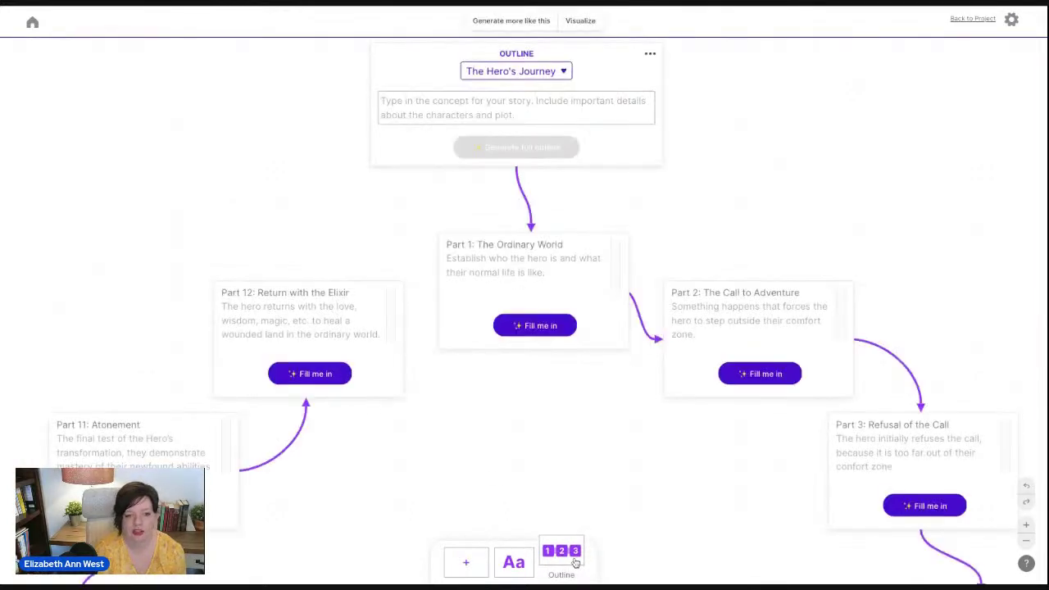
pyautogui.click(569, 73)
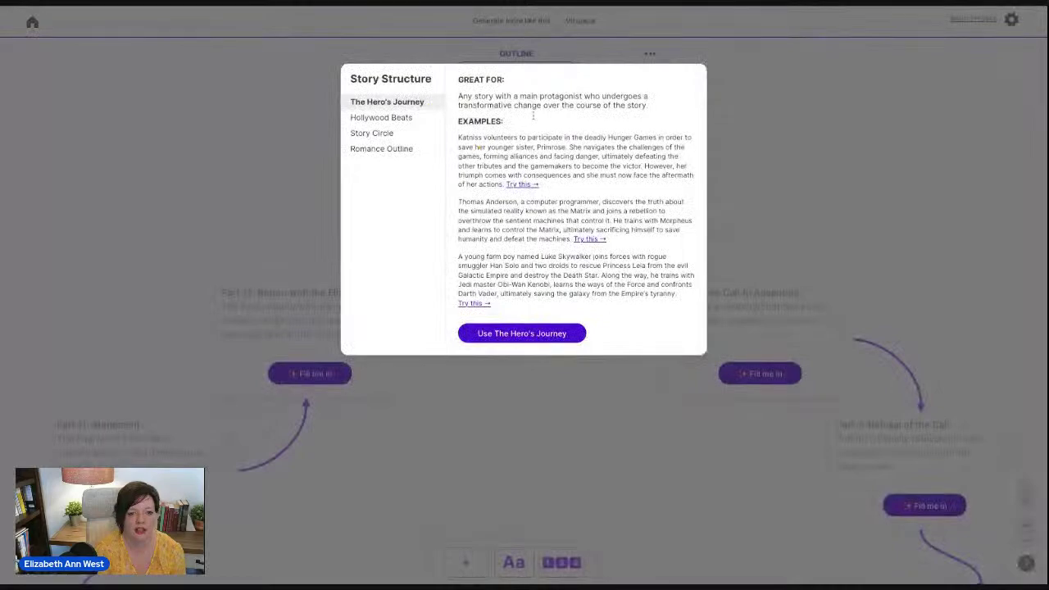
pyautogui.click(384, 119)
pyautogui.click(524, 349)
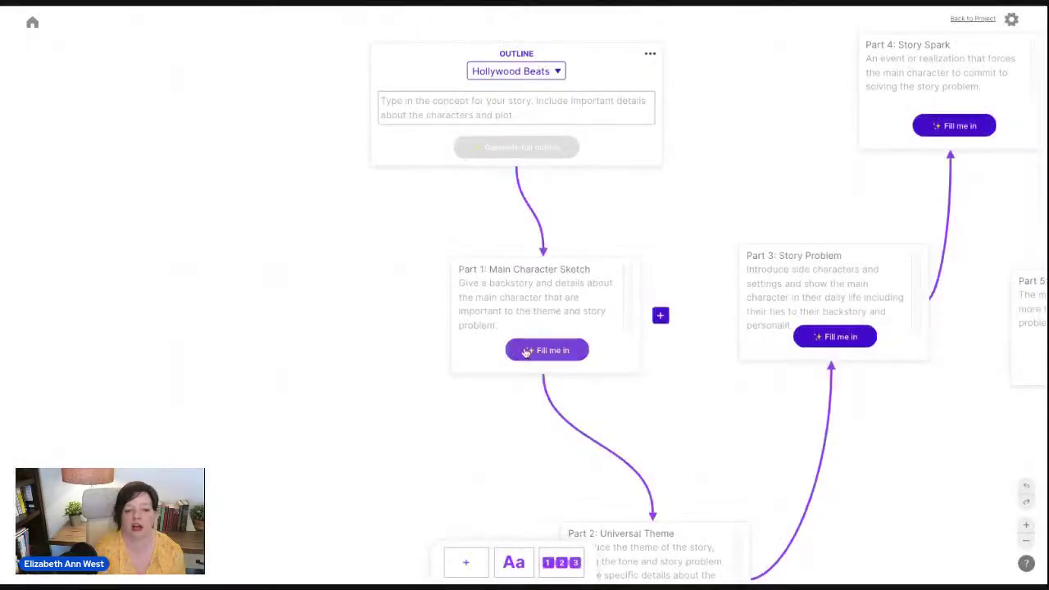
# Paste the copied synopsis as the outline's story concept and generate the full outline from it
pyautogui.click(553, 115)
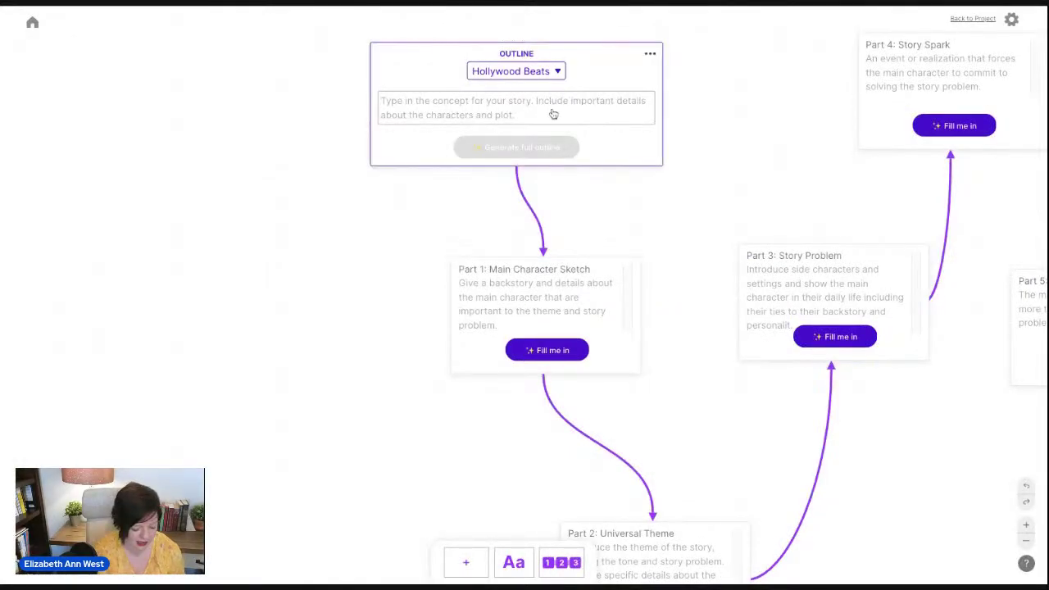
pyautogui.hotkey('ctrl', 'v')
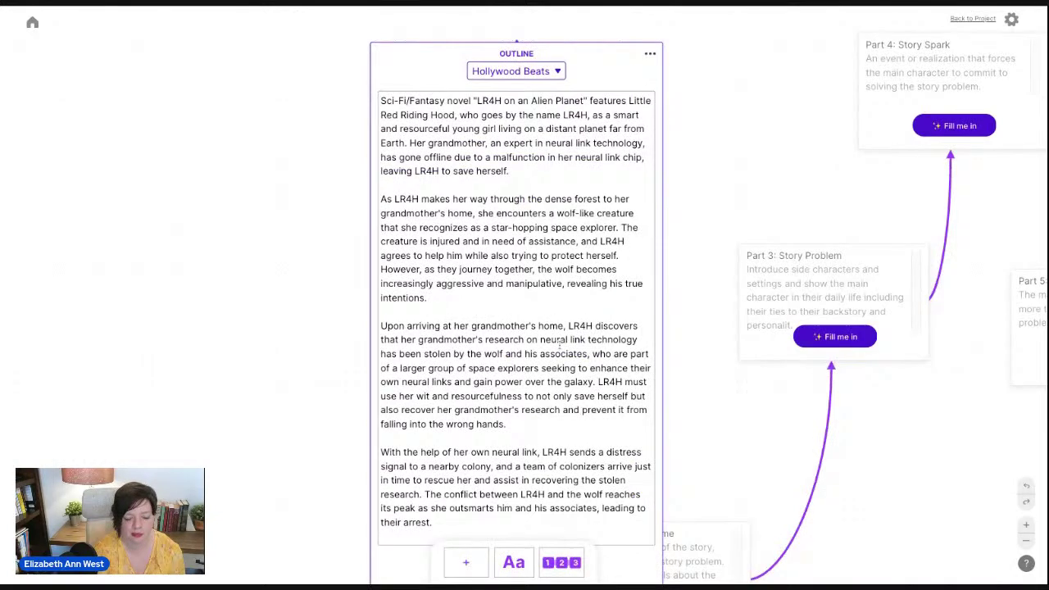
pyautogui.moveTo(614, 64); pyautogui.dragTo(309, 52)
pyautogui.click(237, 543)
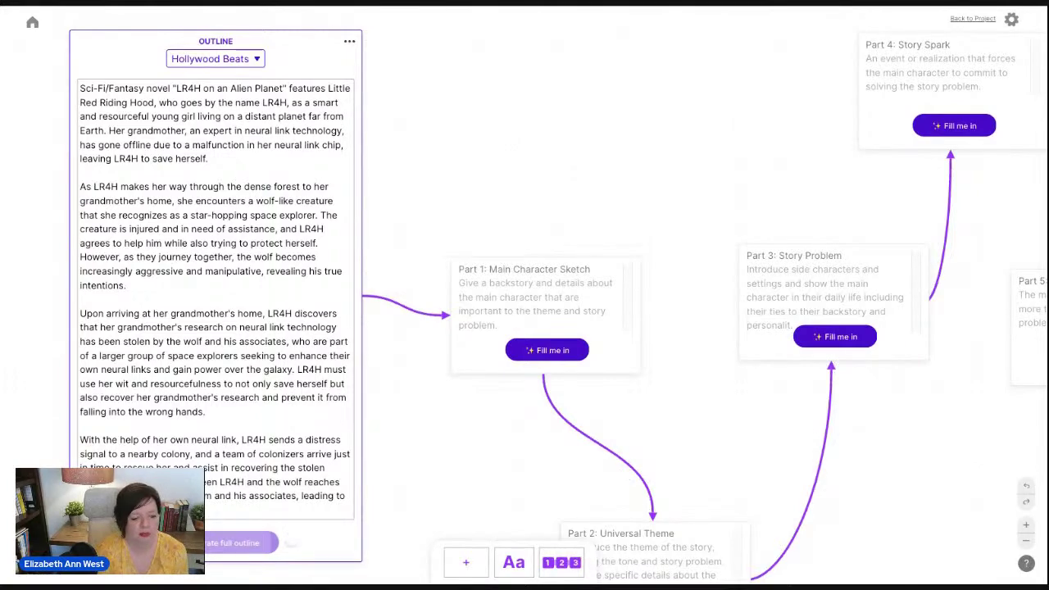
# Reposition the main outline card slightly and copy the whole generated outline to the clipboard
pyautogui.moveTo(307, 52); pyautogui.dragTo(371, 56)
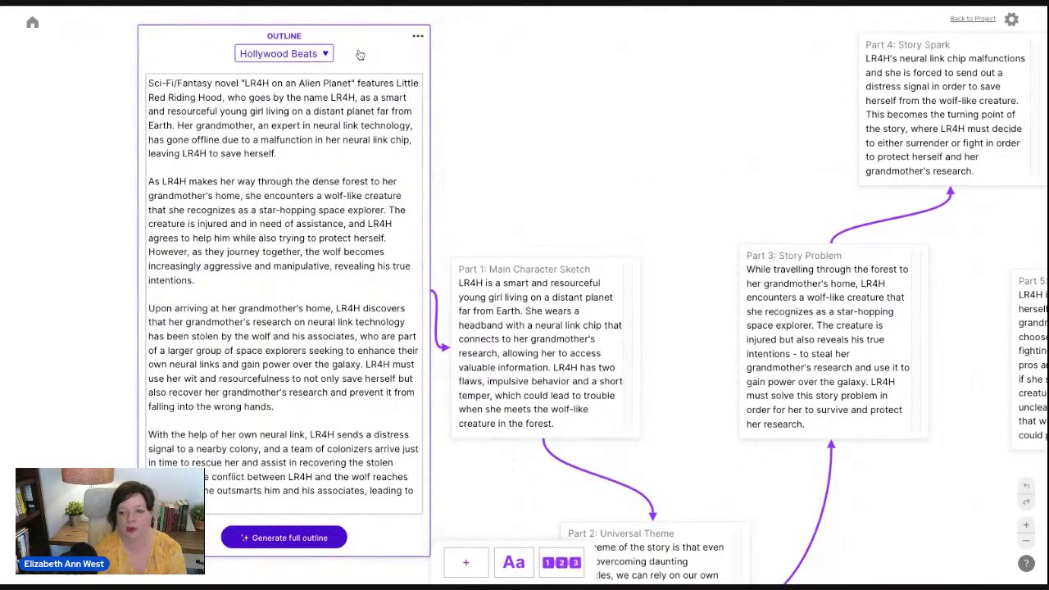
pyautogui.click(420, 38)
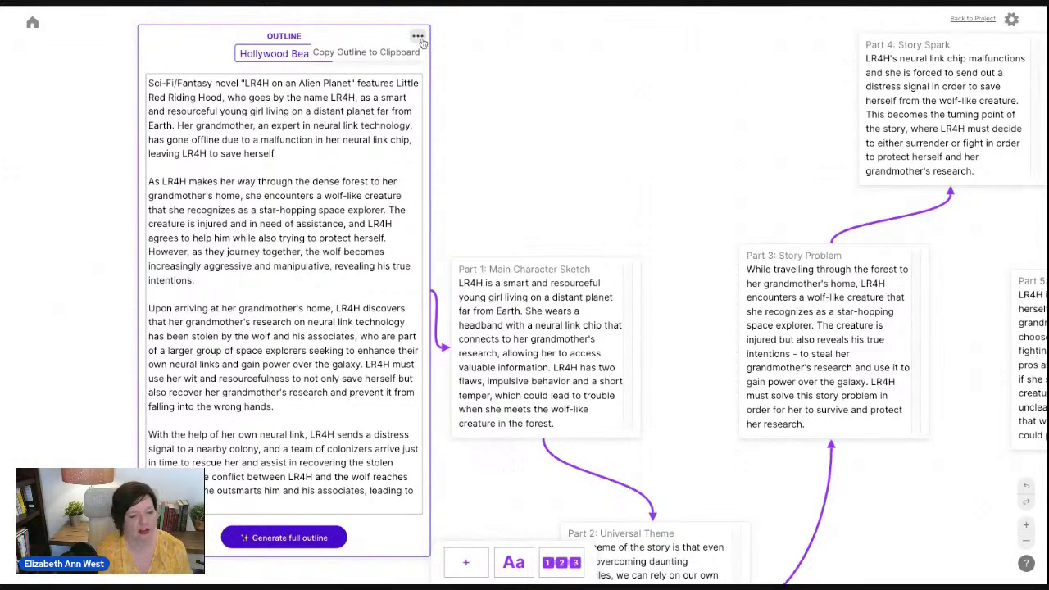
pyautogui.click(374, 52)
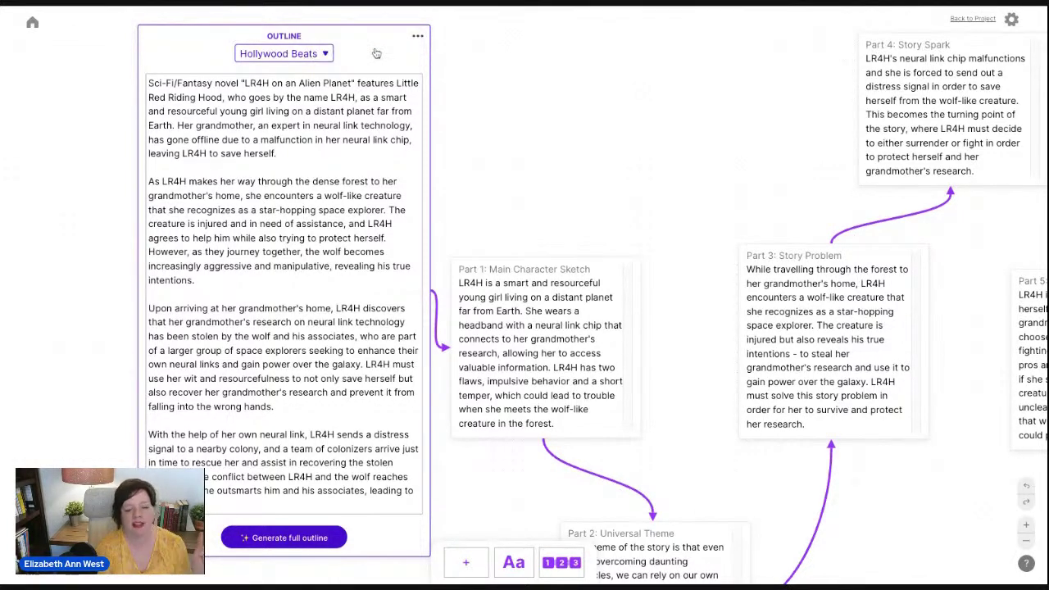
# Return to the project, create a new document named OUTLINE 2 and paste the copied canvas outline into it
pyautogui.click(983, 26)
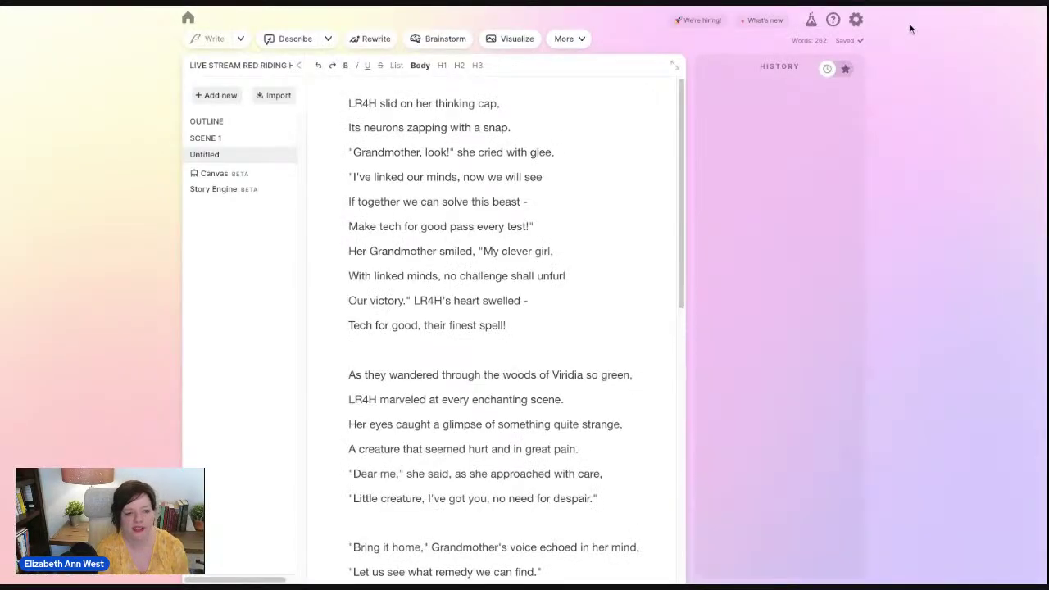
pyautogui.click(226, 101)
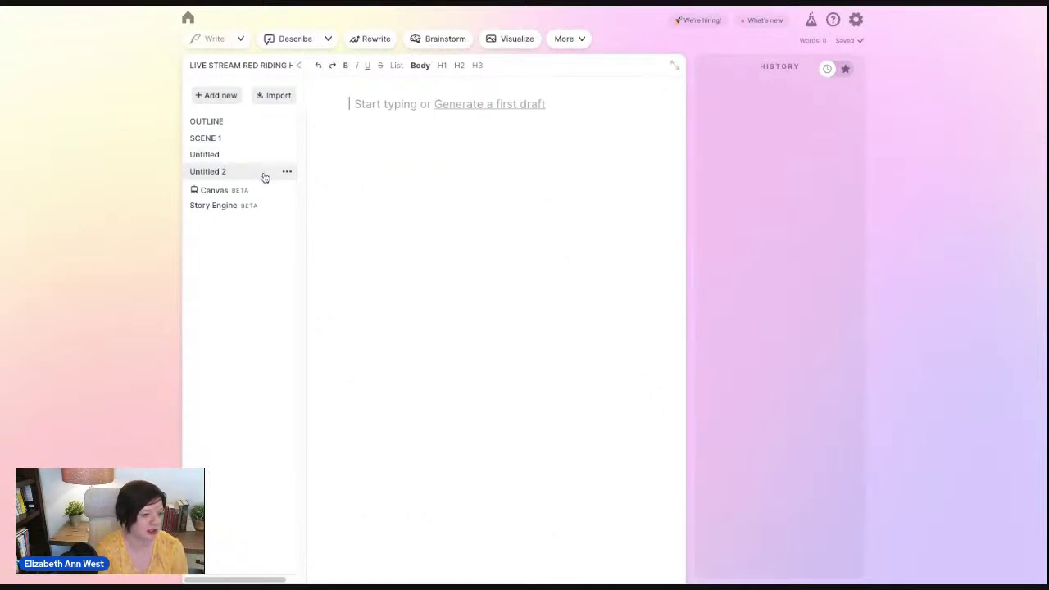
pyautogui.doubleClick(265, 173)
pyautogui.write('out')
pyautogui.press('BackSpace')
pyautogui.press('BackSpace')
pyautogui.press('BackSpace')
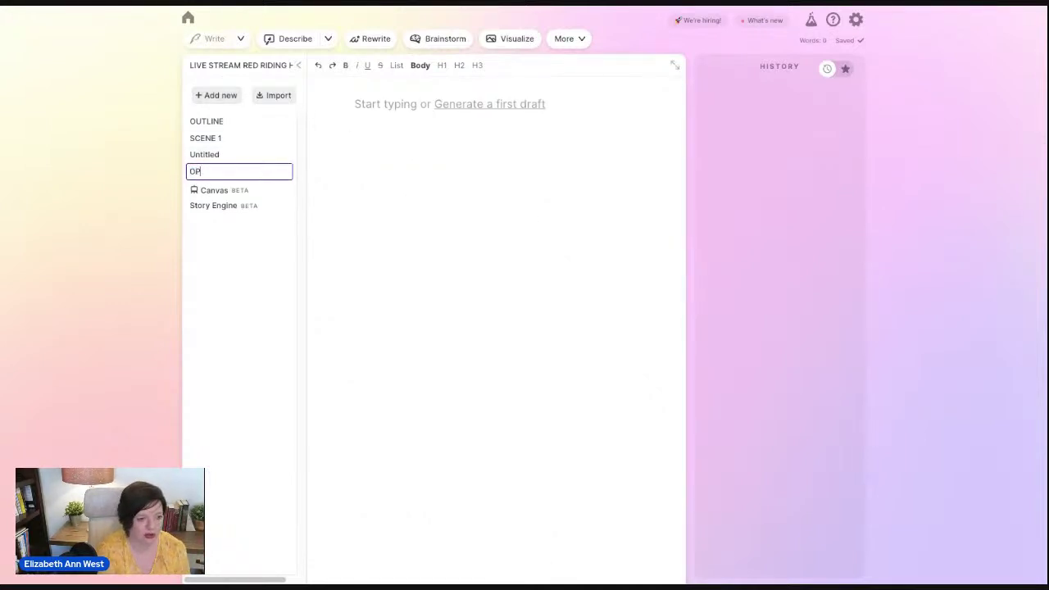
pyautogui.write('OUTLINE 2')
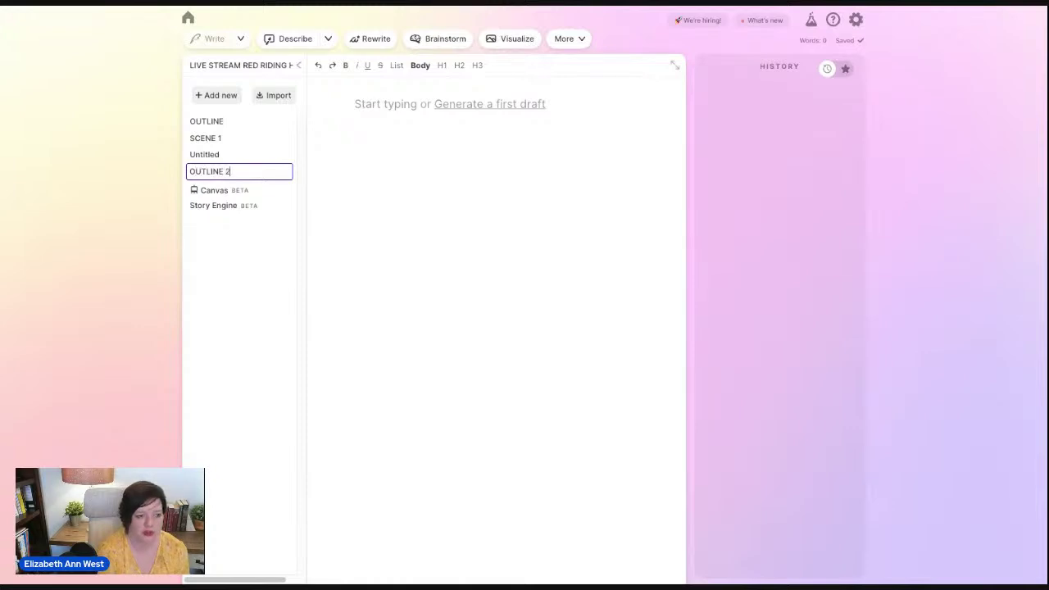
pyautogui.click(447, 238)
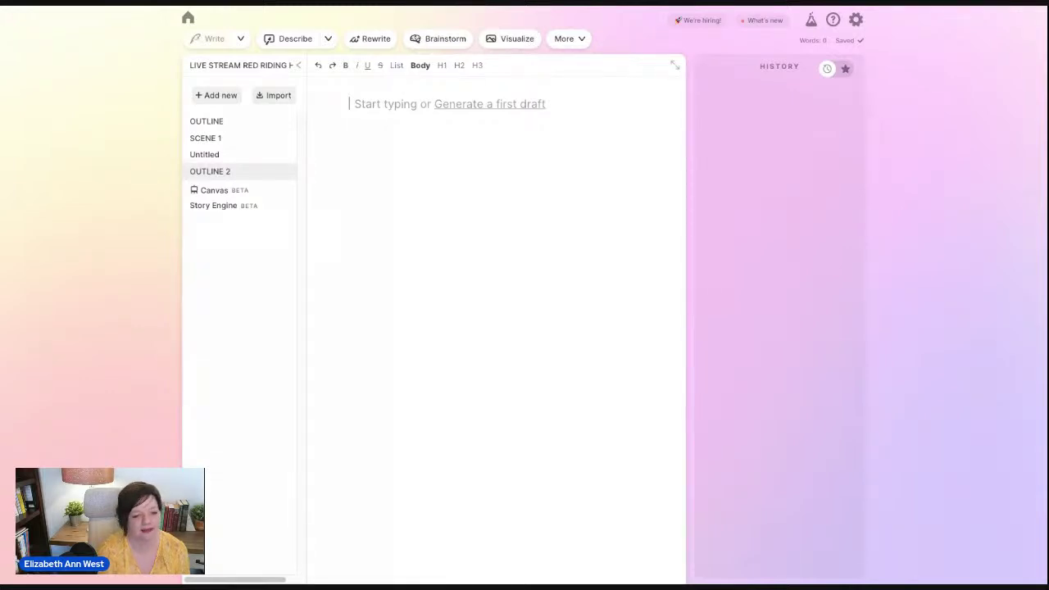
pyautogui.hotkey('ctrl', 'v')
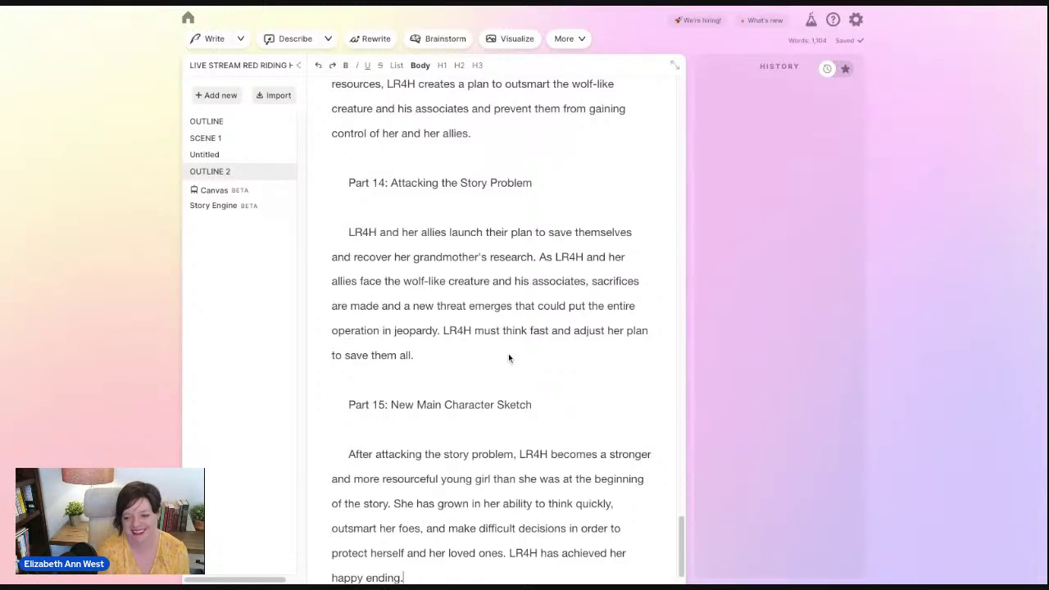
# Delete the synopsis paragraphs and blank lines above the "Part 1: Main Character Sketch" heading
pyautogui.scroll(15, 492, 328)
pyautogui.scroll(15, 433, 298)
pyautogui.scroll(-5, 433, 297)
pyautogui.tripleClick(660, 473)
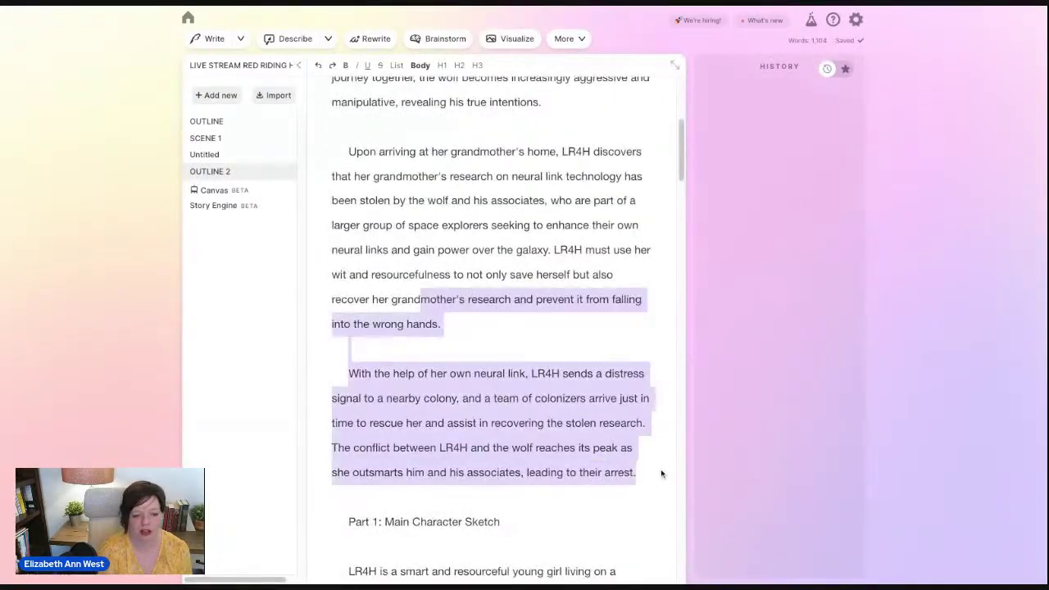
pyautogui.hotkey('shift', 'Up')
pyautogui.hotkey('shift', 'Up')
pyautogui.hotkey('shift', 'Up')
pyautogui.hotkey('shift', 'Up')
pyautogui.hotkey('shift', 'Up')
pyautogui.hotkey('shift', 'Up')
pyautogui.hotkey('shift', 'Up')
pyautogui.hotkey('shift', 'Up')
pyautogui.hotkey('shift', 'Up')
pyautogui.hotkey('shift', 'Up')
pyautogui.hotkey('shift', 'Up')
pyautogui.hotkey('shift', 'Up')
pyautogui.hotkey('shift', 'Up')
pyautogui.hotkey('shift', 'Up')
pyautogui.hotkey('shift', 'Up')
pyautogui.hotkey('shift', 'Up')
pyautogui.hotkey('shift', 'Up')
pyautogui.hotkey('shift', 'Up')
pyautogui.hotkey('shift', 'Up')
pyautogui.hotkey('shift', 'Up')
pyautogui.scroll(-3, 660, 472)
pyautogui.press('BackSpace')
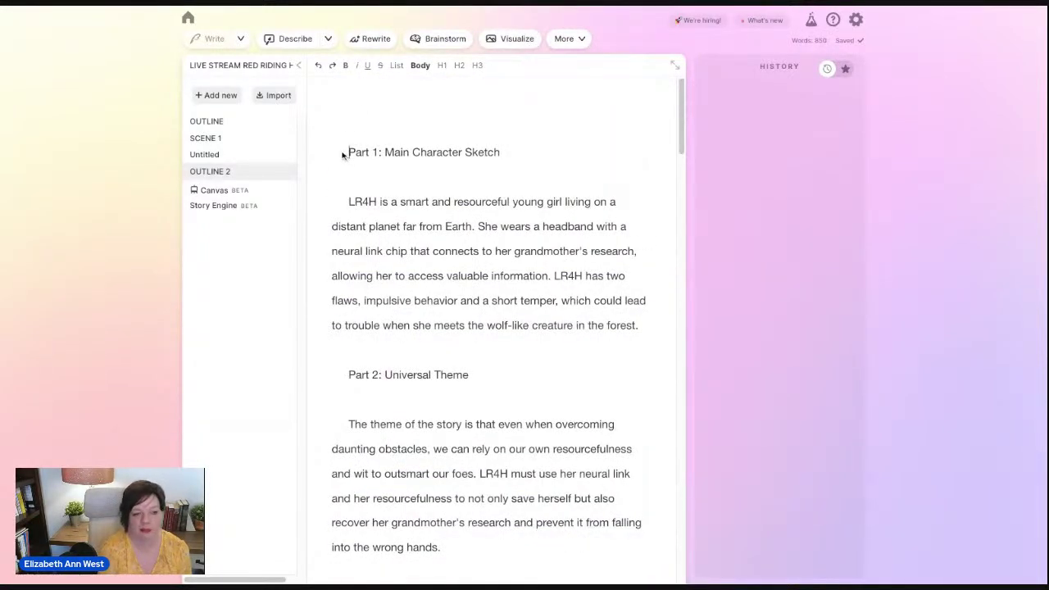
pyautogui.press('Delete')
pyautogui.press('Delete')
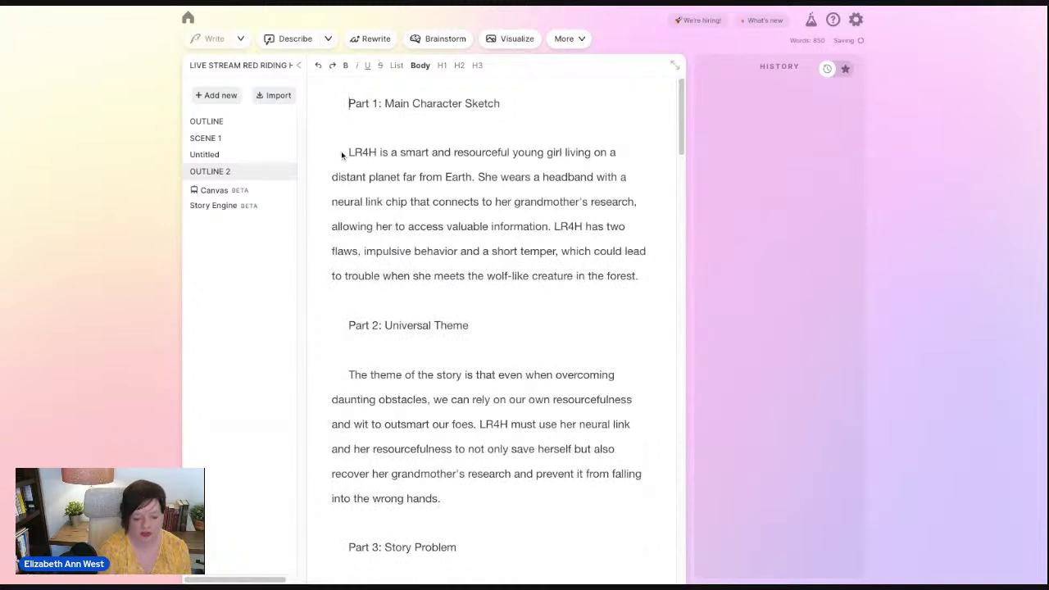
# Insert a "SECTION 1:" line above the "Part 1: Main Character Sketch" heading
pyautogui.press('Return')
pyautogui.write('S')
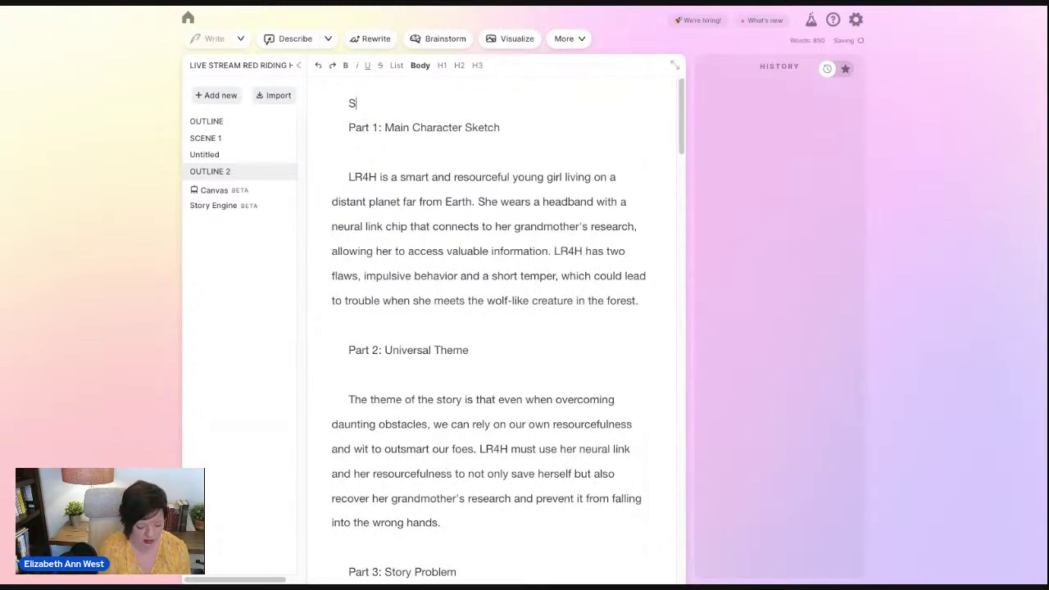
pyautogui.write('ECTION 1:')
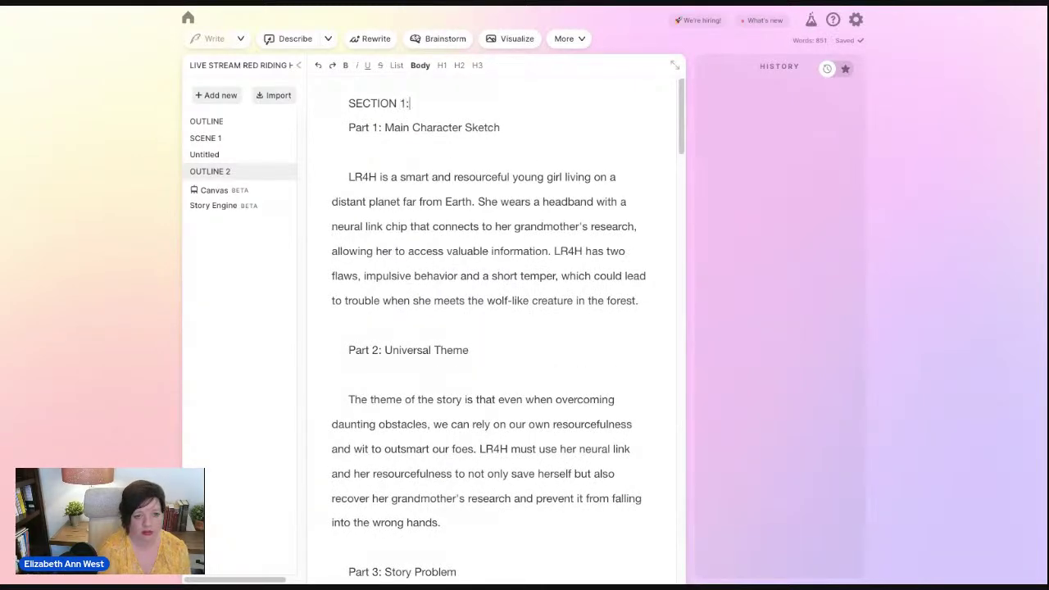
# Insert a "SECTION 2:" line directly above the "Part 4: Story Spark" heading
pyautogui.scroll(-3, 404, 406)
pyautogui.scroll(-3, 404, 407)
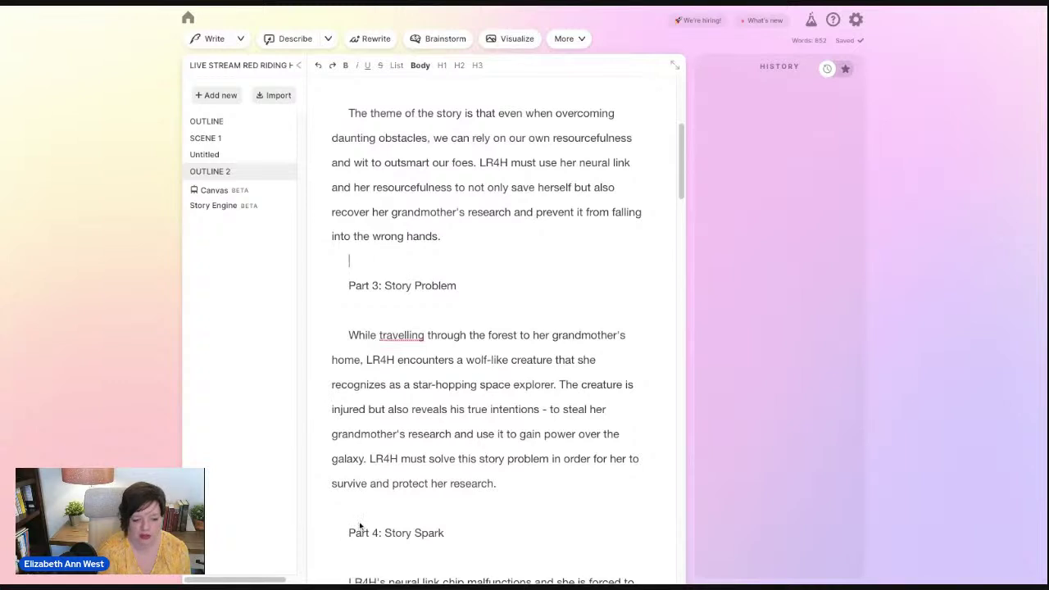
pyautogui.scroll(-2, 358, 525)
pyautogui.click(352, 443)
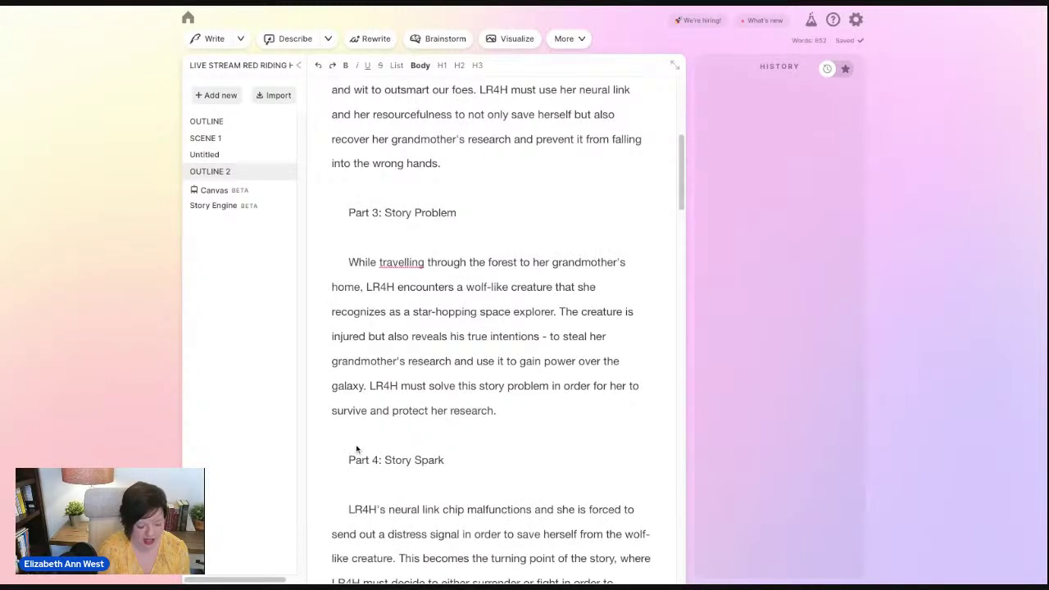
pyautogui.write('SECTION 2')
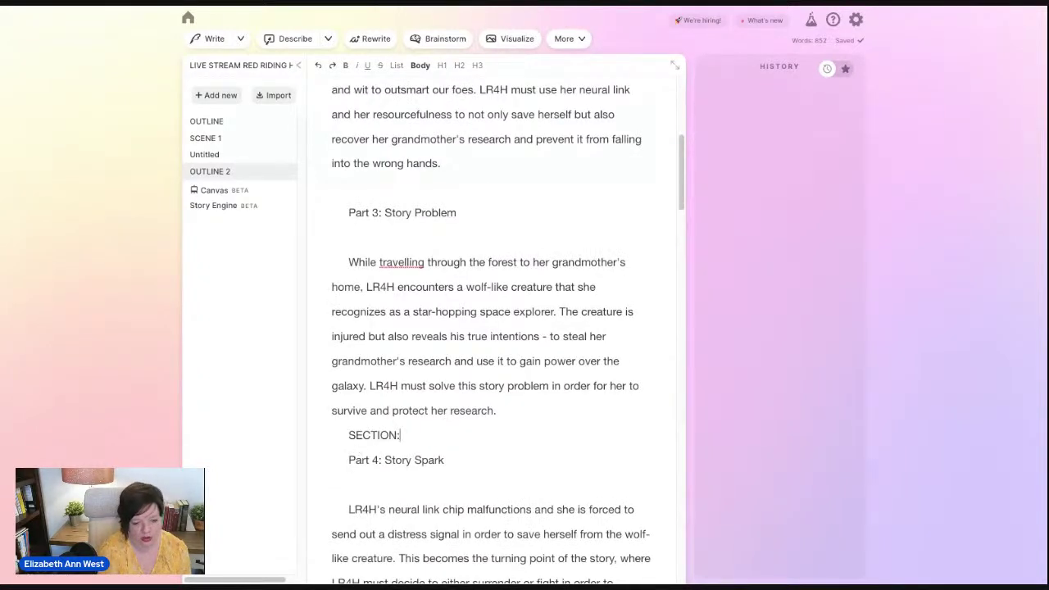
pyautogui.write(':')
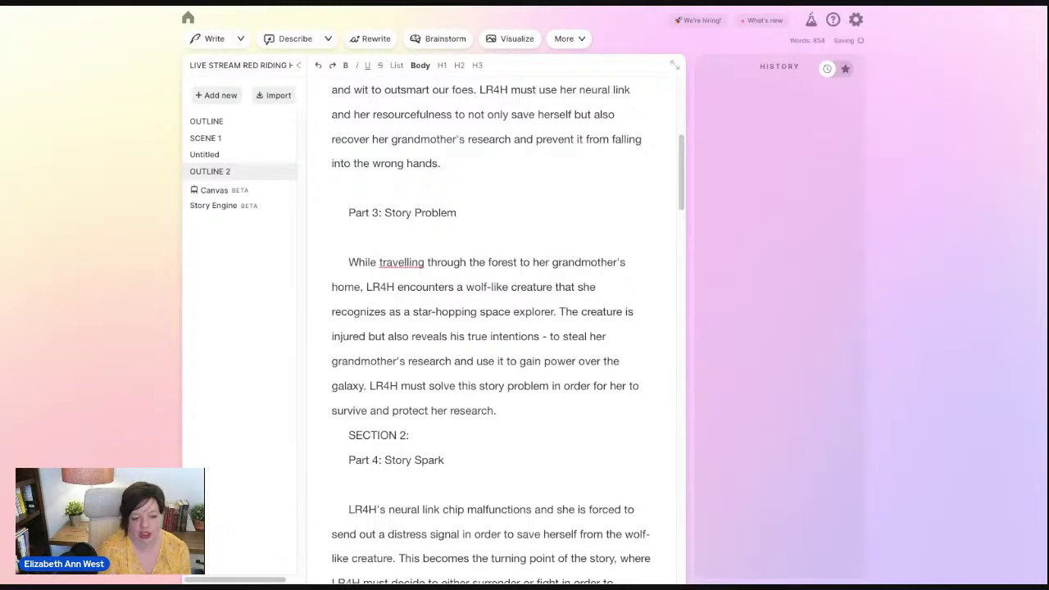
# Insert a "SECTION 3:" line directly above the "Part 6: First Choice" heading
pyautogui.scroll(5, 492, 327)
pyautogui.scroll(3, 491, 327)
pyautogui.scroll(-10, 491, 328)
pyautogui.scroll(-7, 508, 329)
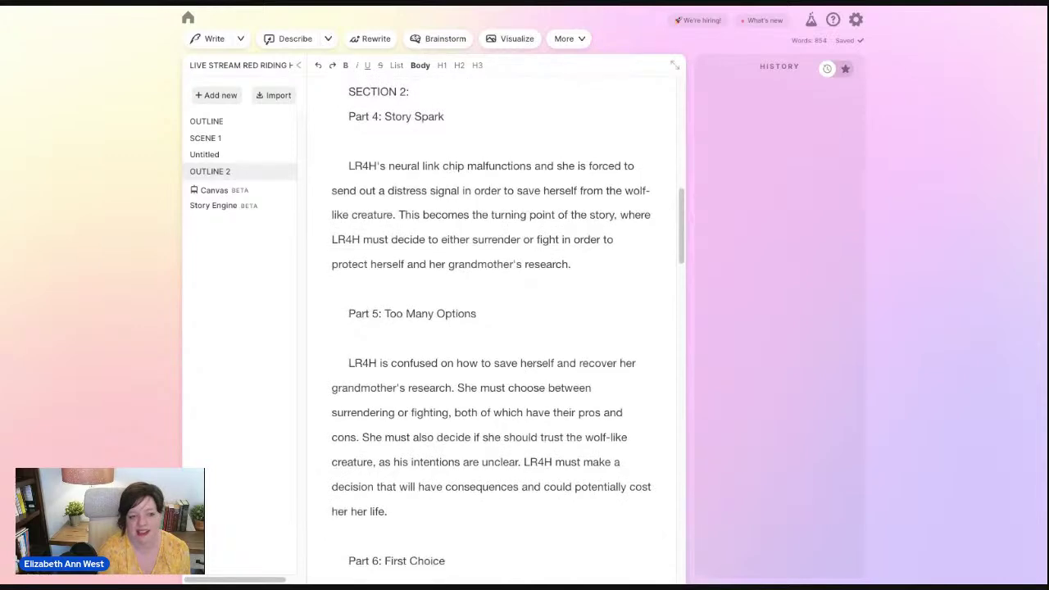
pyautogui.click(358, 428)
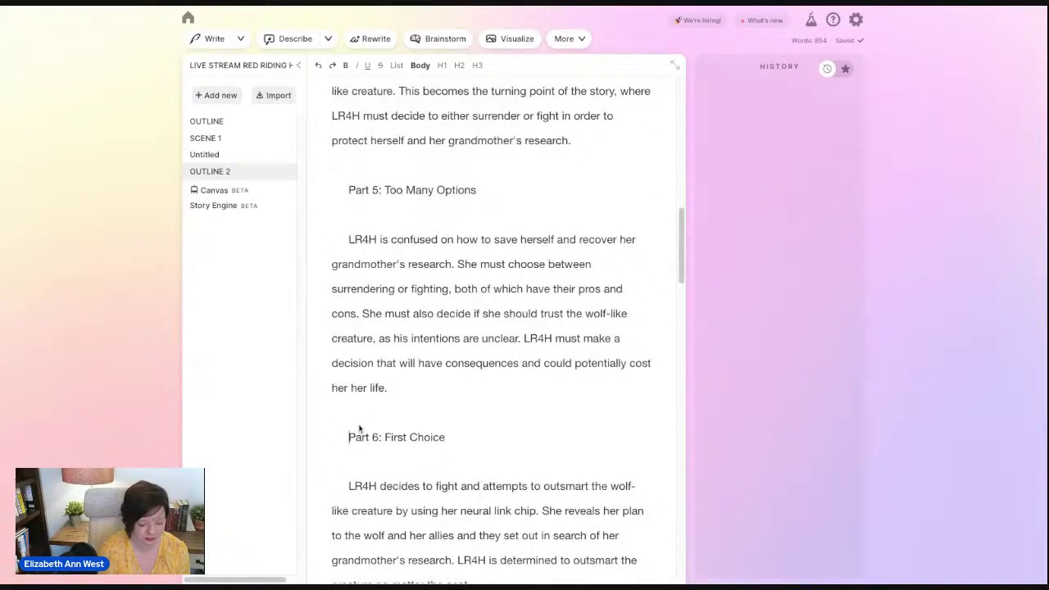
pyautogui.press('Up')
pyautogui.write('SE')
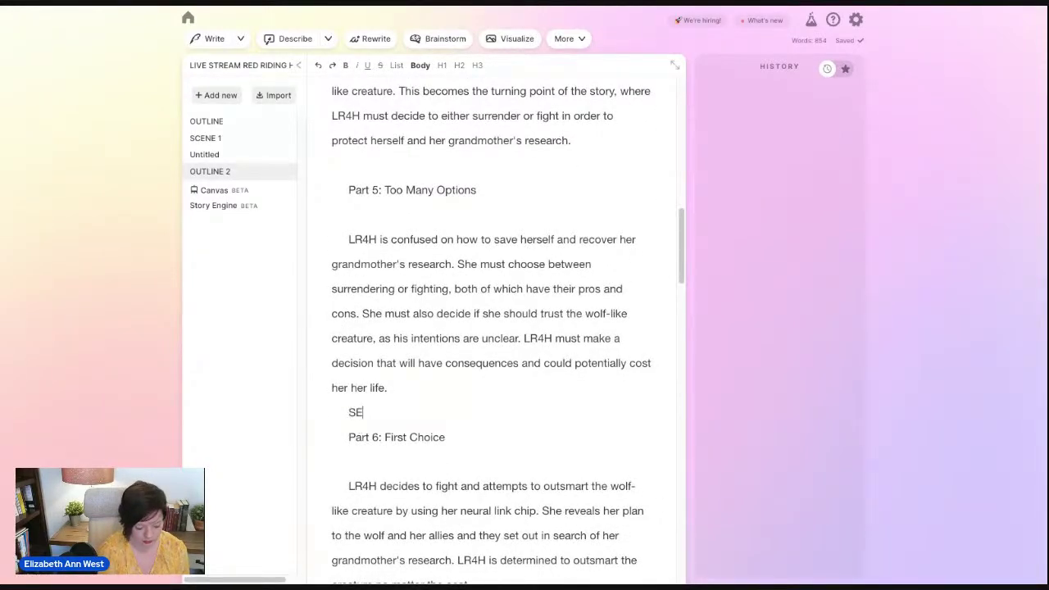
pyautogui.write('CTION 3:')
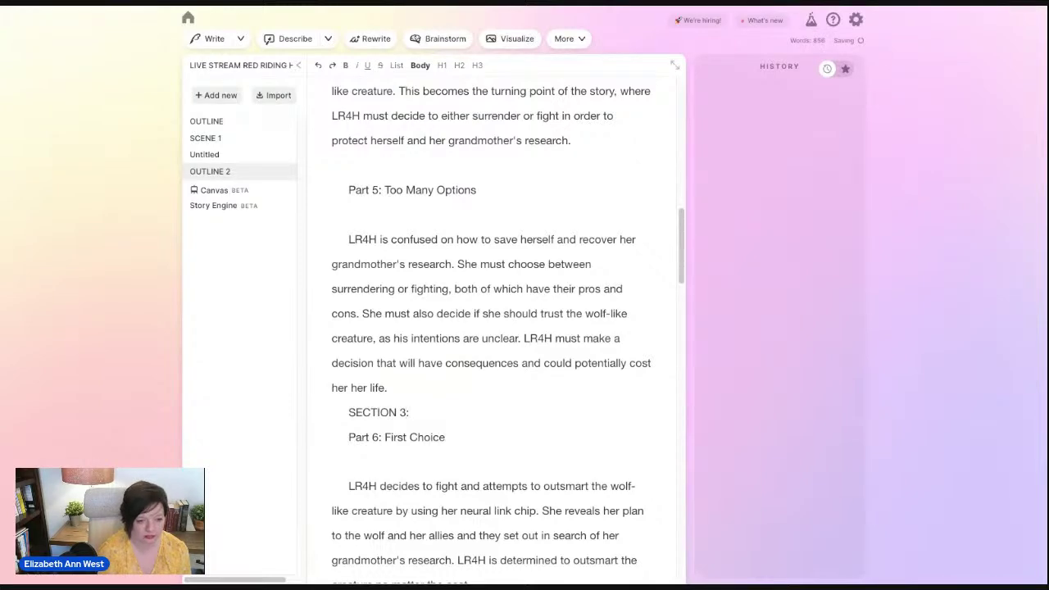
# Insert a "SECTION 4:" line directly above the "Part 11: Reset of Progress" heading
pyautogui.scroll(-5, 373, 442)
pyautogui.scroll(-7, 372, 443)
pyautogui.click(377, 495)
pyautogui.write('E')
pyautogui.press('BackSpace')
pyautogui.write('SECTIOPN')
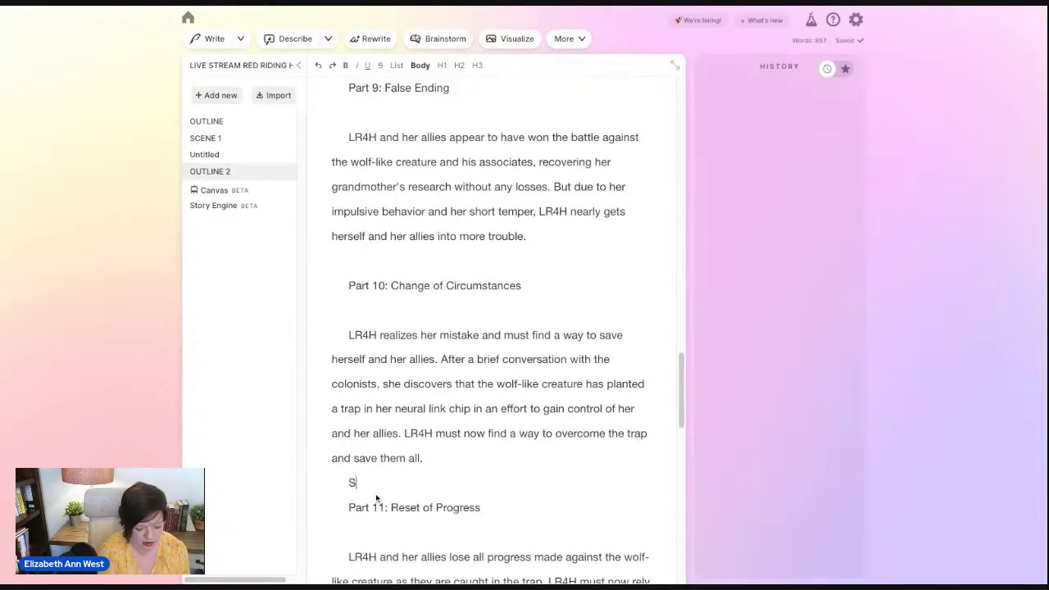
pyautogui.press('BackSpace')
pyautogui.press('BackSpace')
pyautogui.write('N 4:')
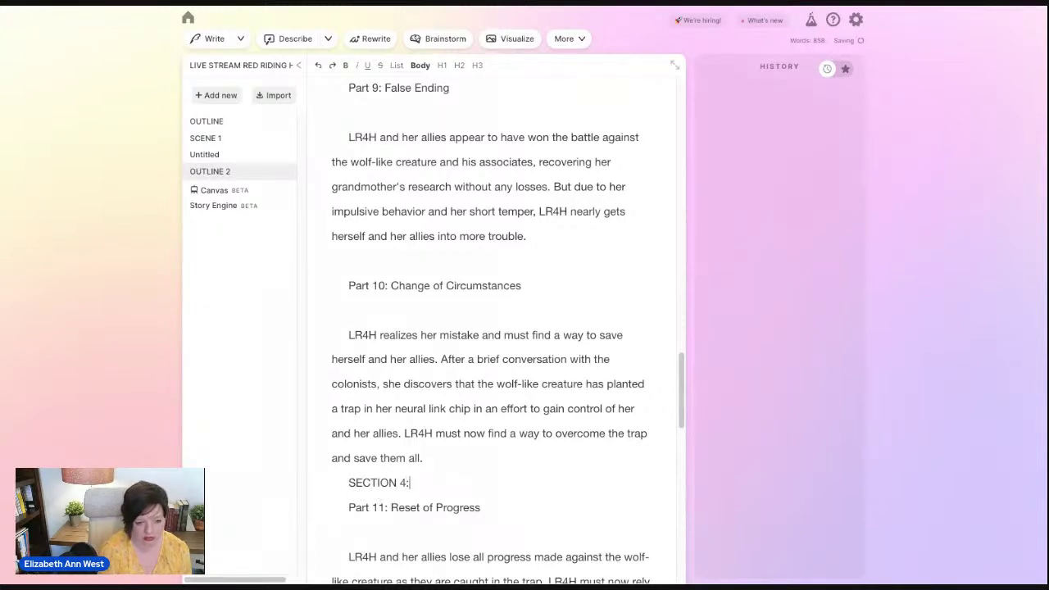
# Insert a "SECTION 5:" line directly above the "Part 14: Attacking the Story Problem" heading
pyautogui.scroll(-8, 506, 328)
pyautogui.scroll(-5, 374, 435)
pyautogui.click(366, 358)
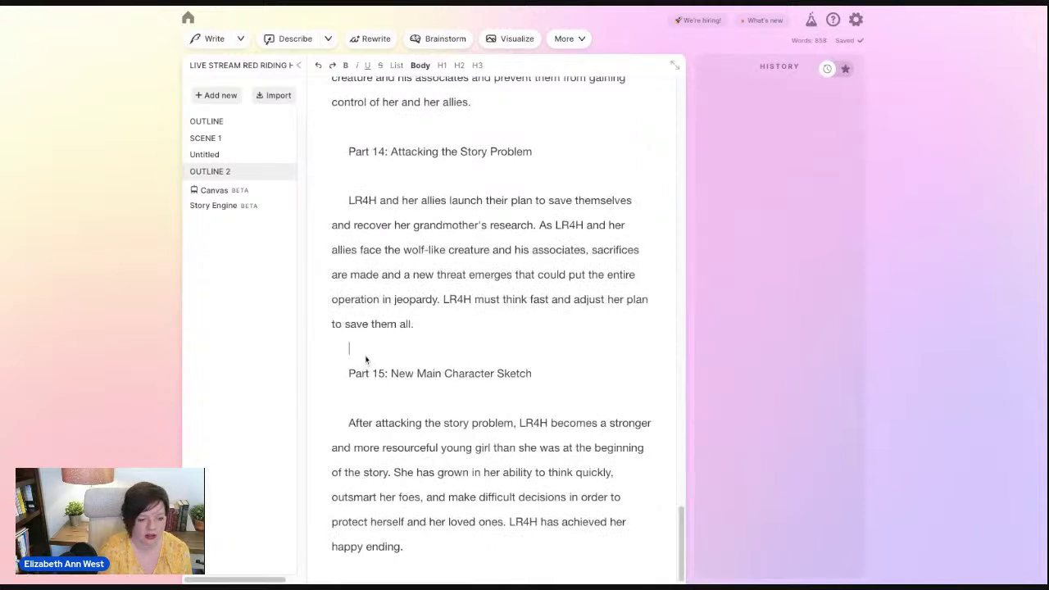
pyautogui.click(354, 139)
pyautogui.write('SE')
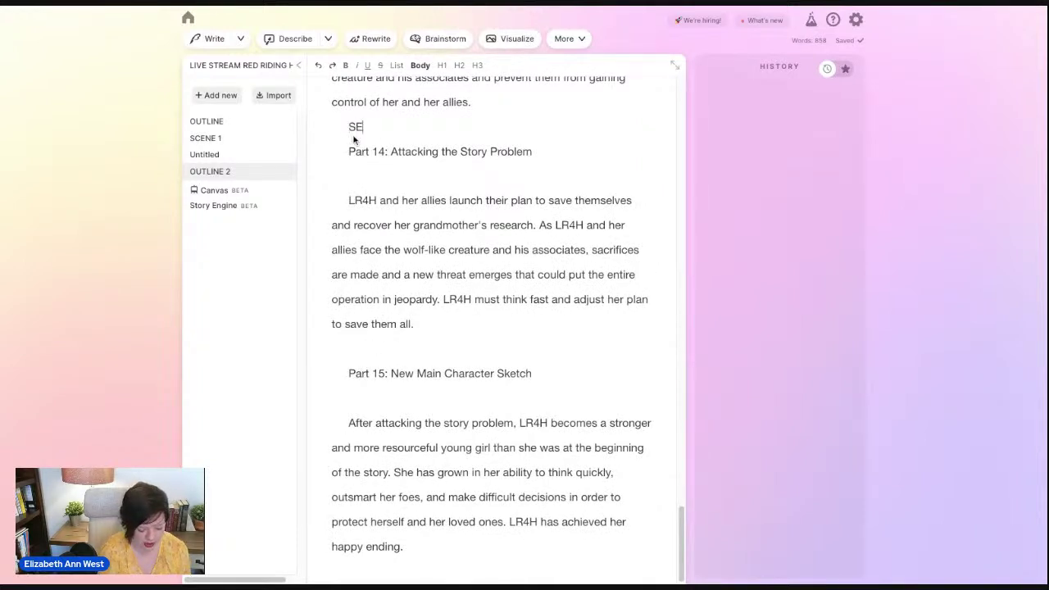
pyautogui.write('CTION 5:')
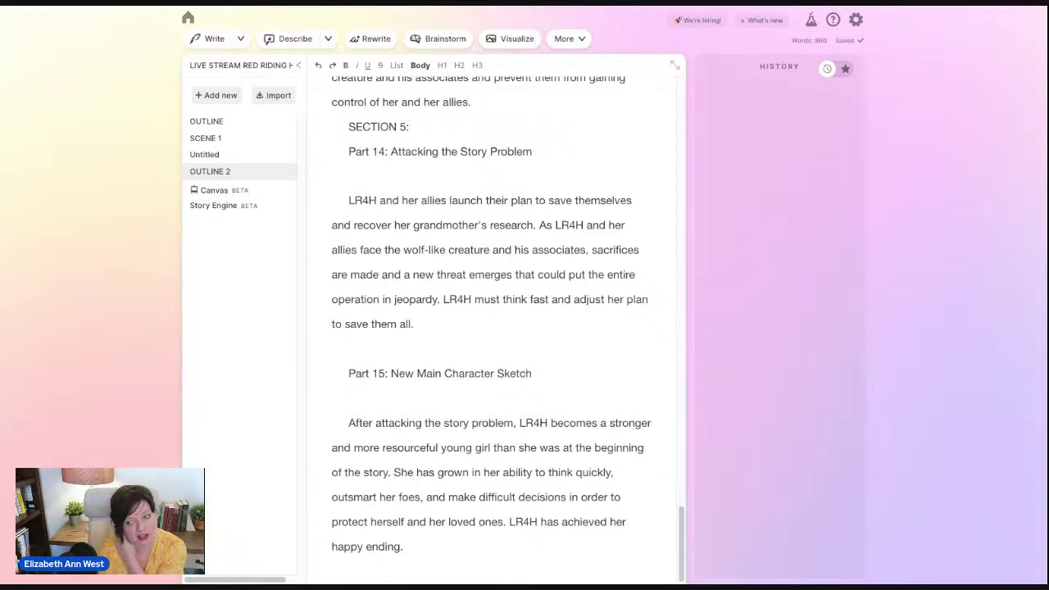
# Copy the entire text of OUTLINE 2 and open Story Engine
pyautogui.click(417, 344)
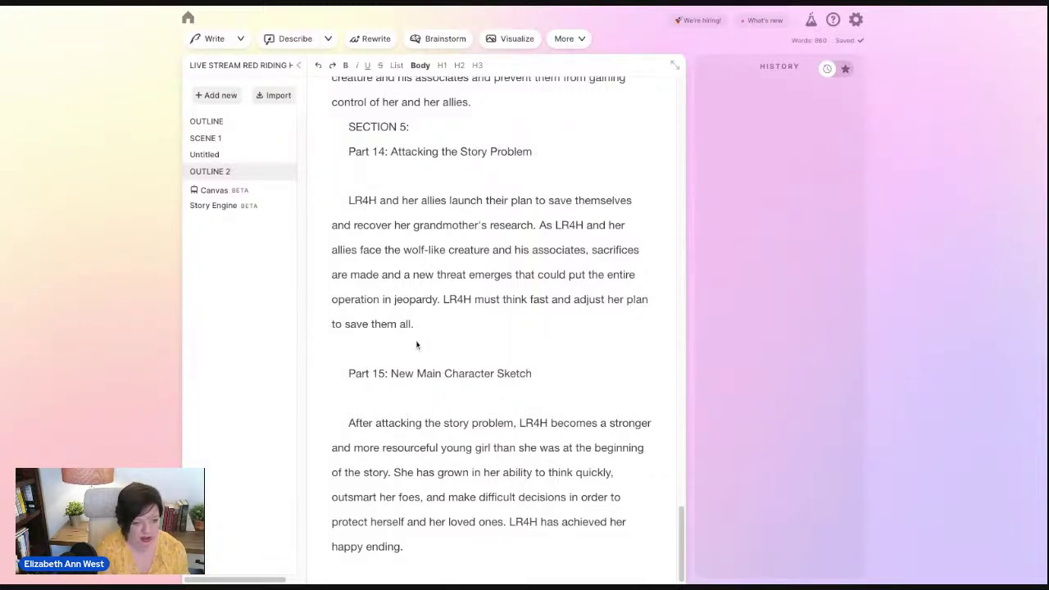
pyautogui.hotkey('ctrl', 'a')
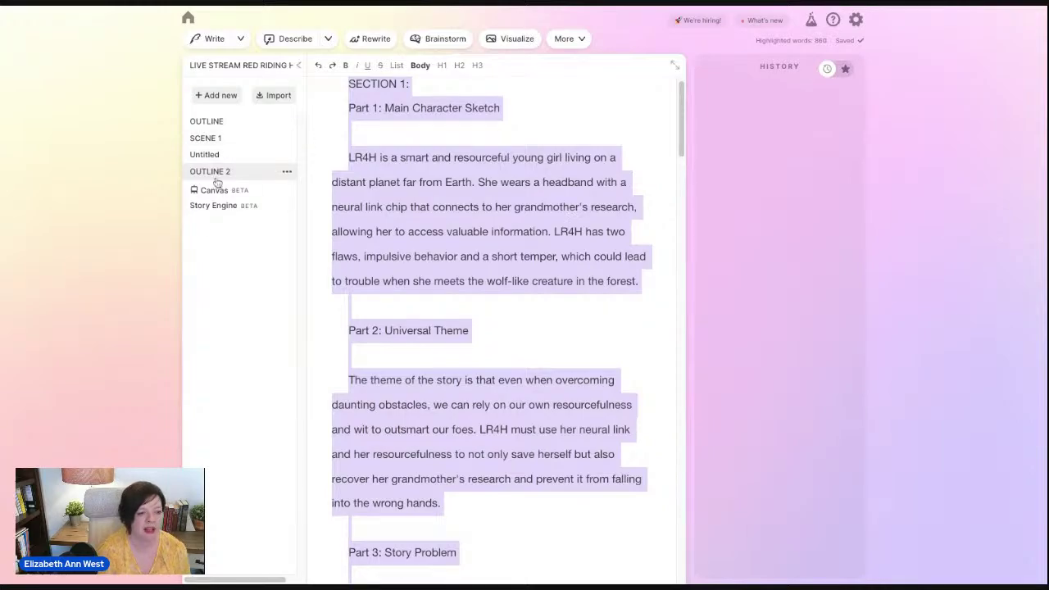
pyautogui.click(211, 205)
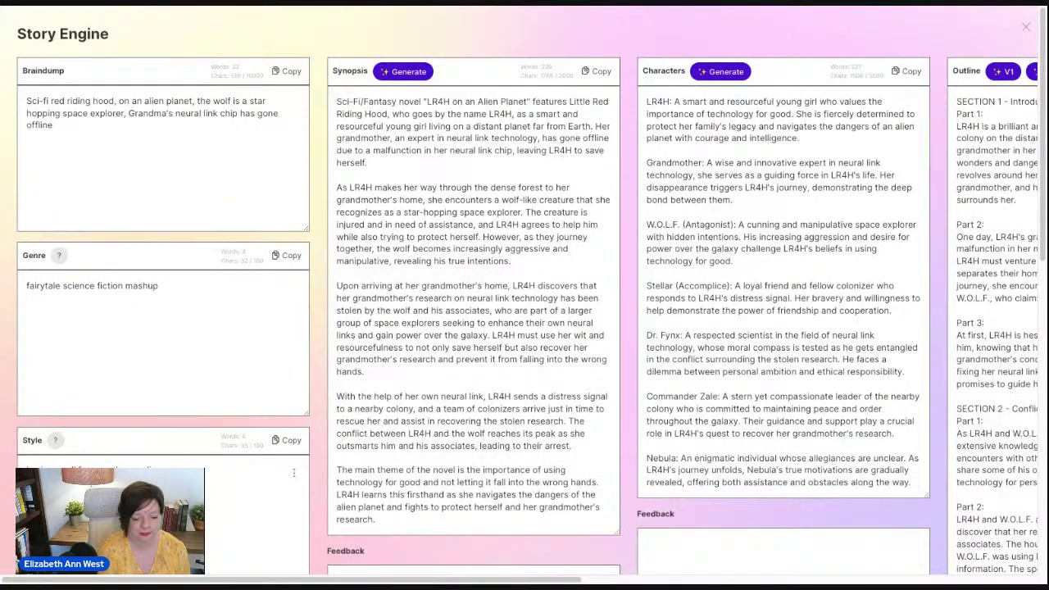
# Examine the list of scenes that Story Engine offers for its existing outline
pyautogui.moveTo(313, 579); pyautogui.dragTo(701, 579)
pyautogui.click(723, 72)
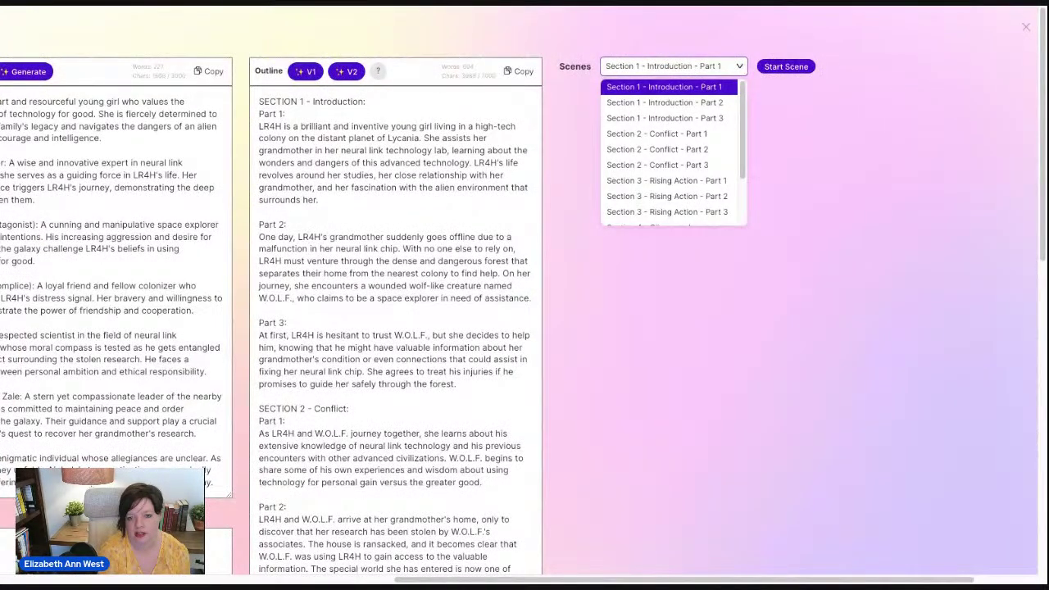
pyautogui.scroll(-3, 724, 141)
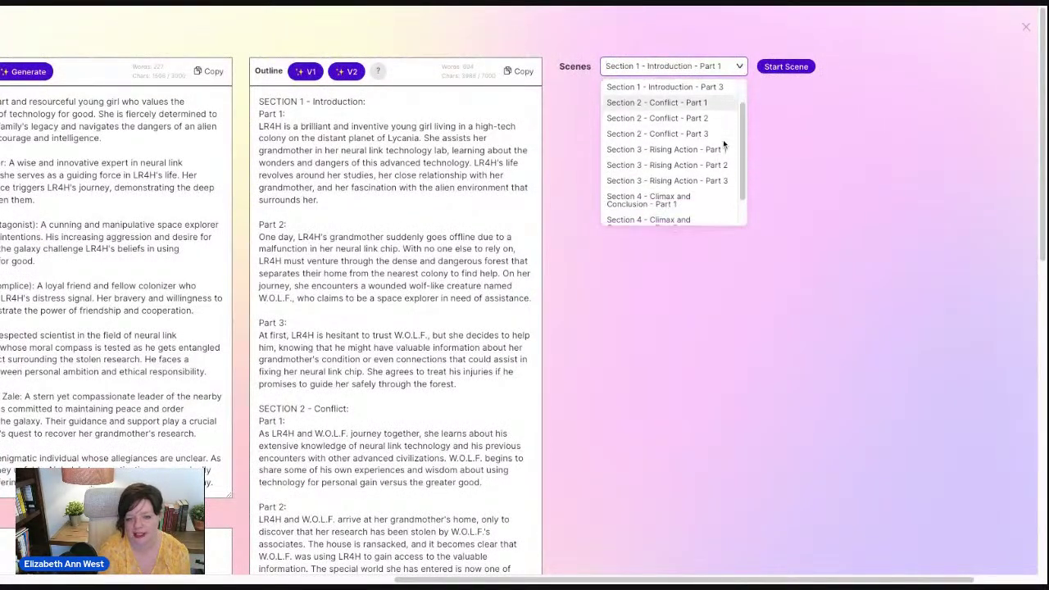
pyautogui.click(859, 150)
# Replace the whole Story Engine outline with the copied OUTLINE 2 text
pyautogui.click(351, 160)
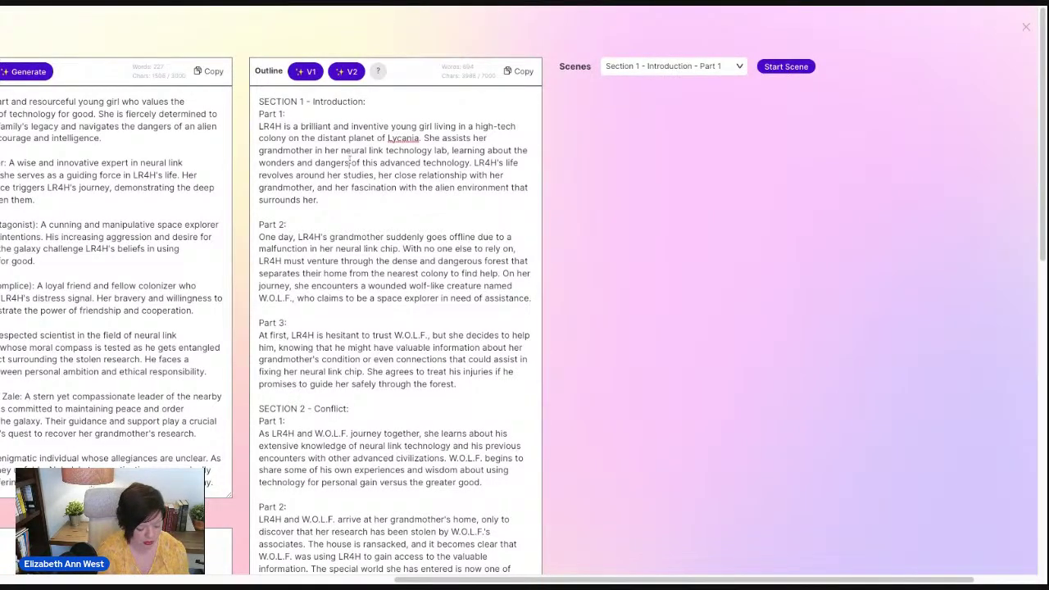
pyautogui.hotkey('ctrl', 'a')
pyautogui.hotkey('ctrl', 'v')
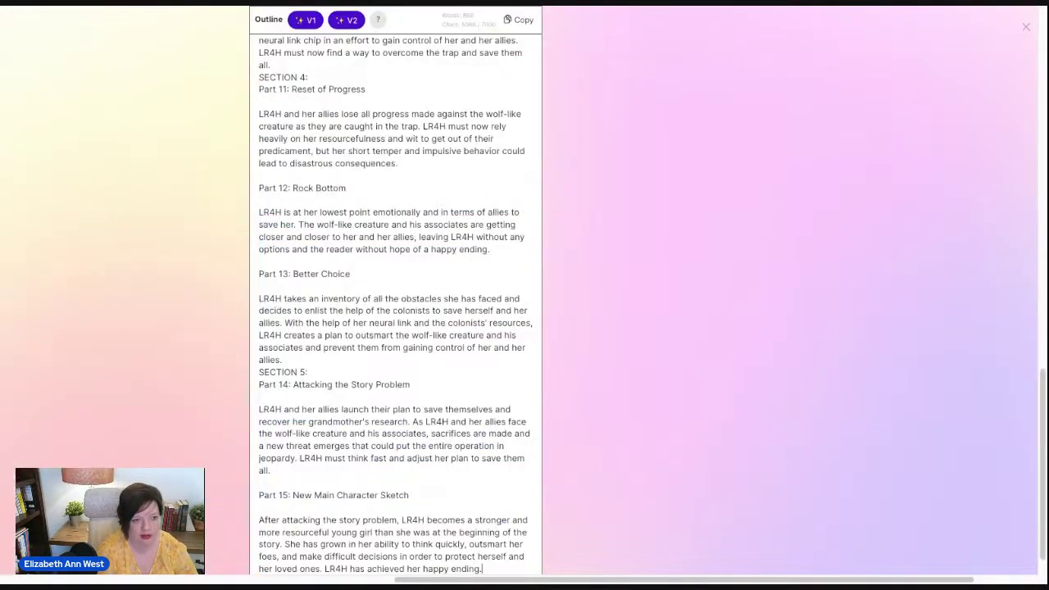
pyautogui.scroll(15, 376, 170)
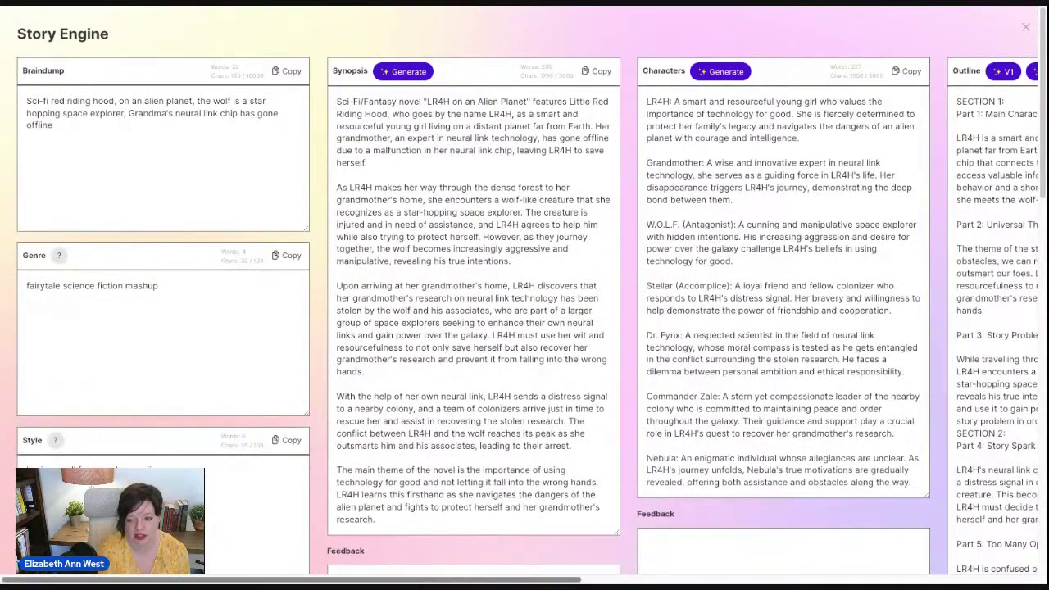
# Check the scene list for the pasted outline, and leave Story Engine to review the section heading format in the OUTLINE document
pyautogui.moveTo(334, 579); pyautogui.dragTo(790, 580)
pyautogui.click(628, 67)
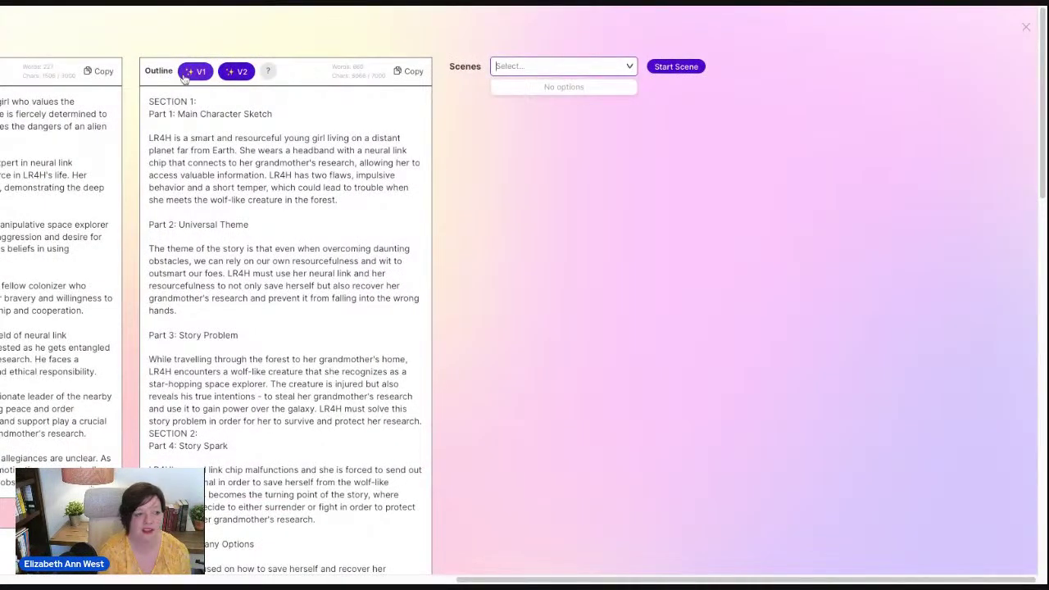
pyautogui.click(208, 100)
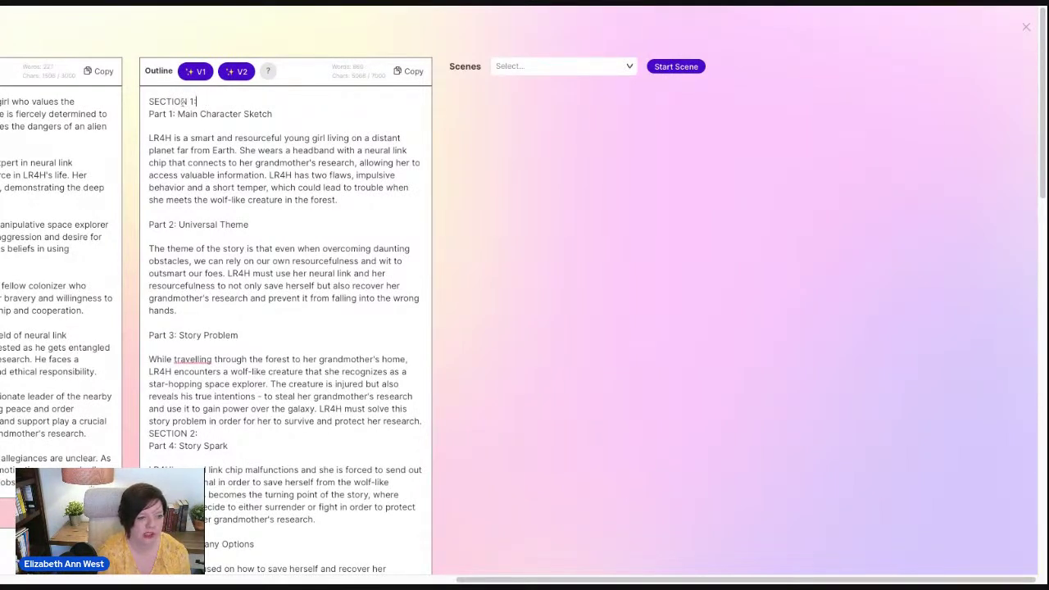
pyautogui.click(1025, 27)
pyautogui.click(238, 122)
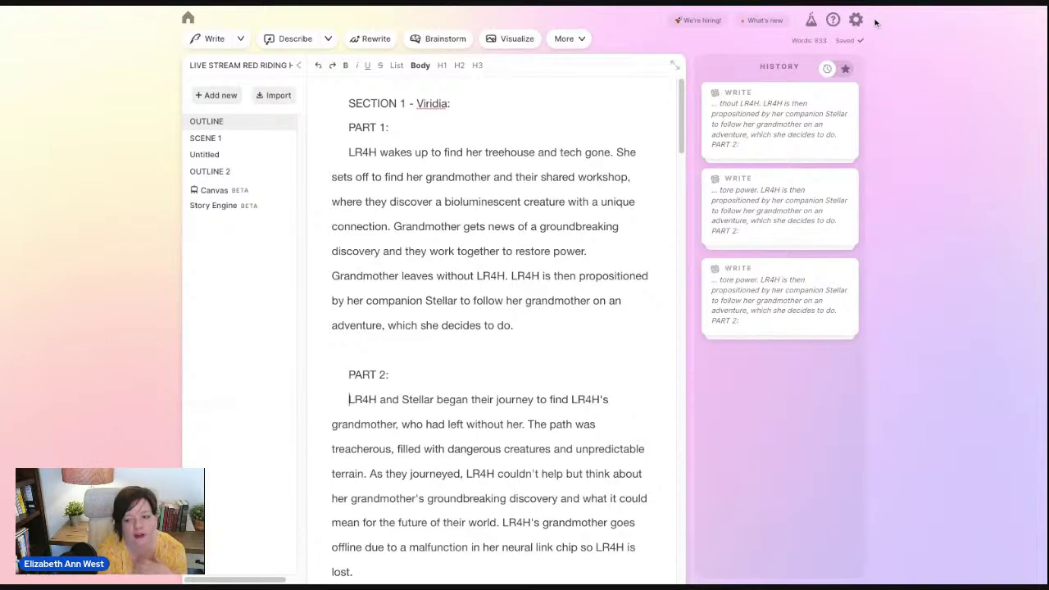
# Reopen Story Engine and change the outline's first section heading to "SECTION 1 -"
pyautogui.click(218, 204)
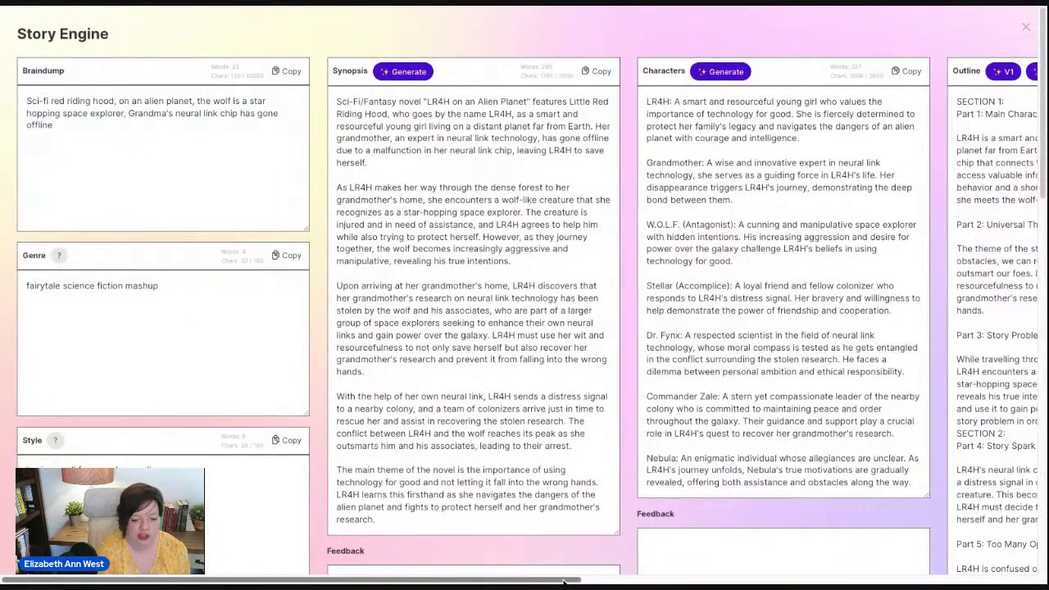
pyautogui.hscroll(4, 564, 580)
pyautogui.hscroll(2, 564, 580)
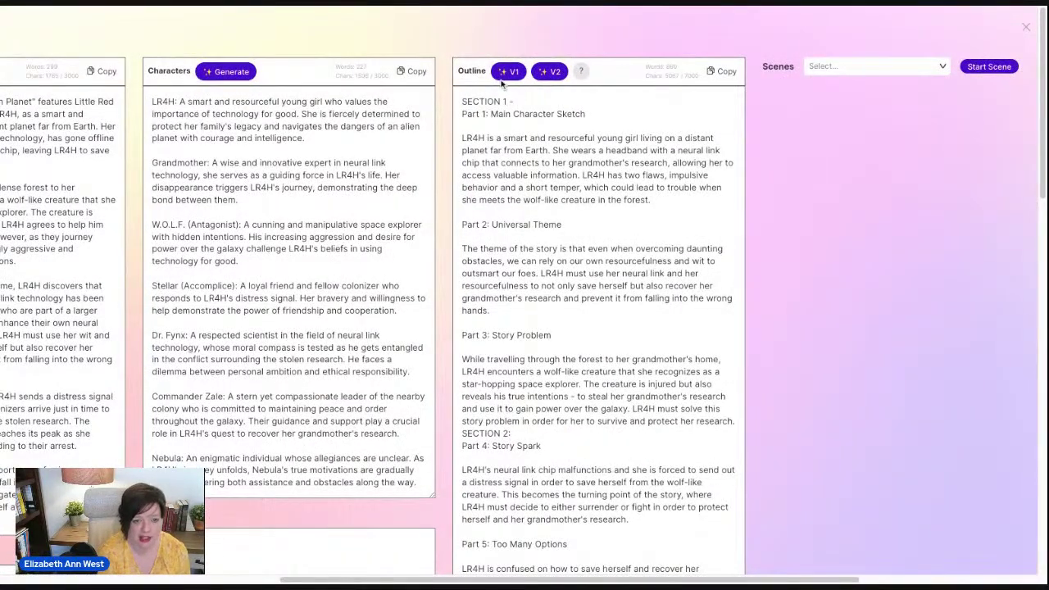
# Change the second section heading to "SECTION 2 -" and add a blank line above and below it
pyautogui.scroll(-1, 549, 394)
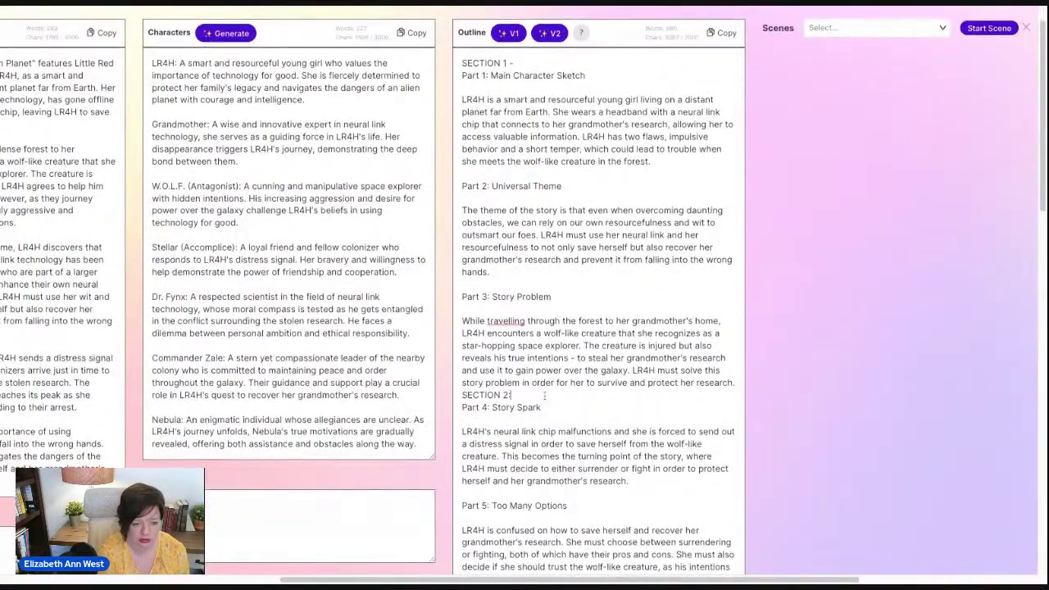
pyautogui.write('-')
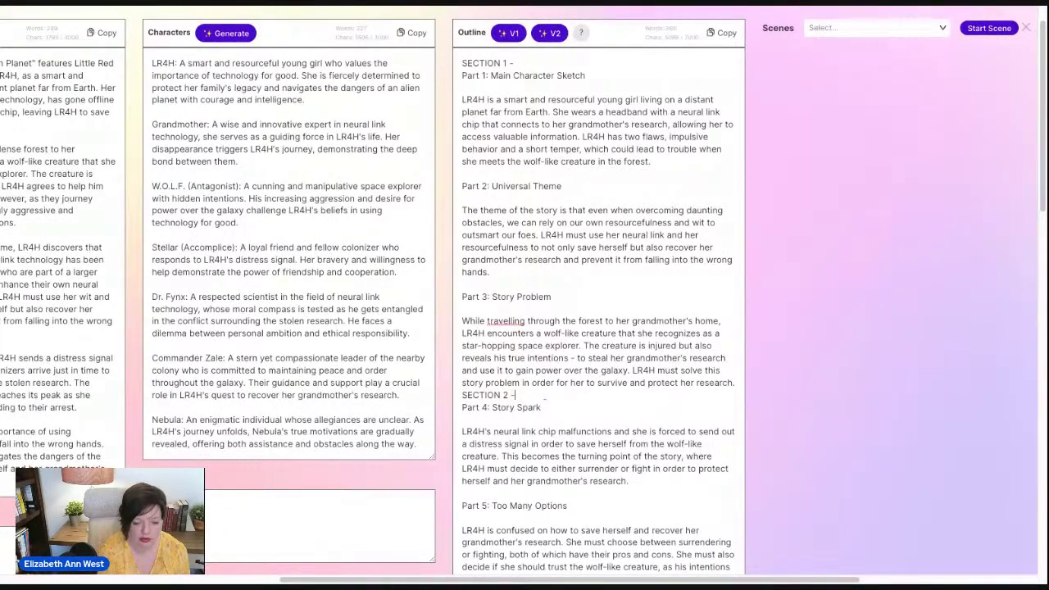
pyautogui.scroll(-4, 549, 368)
pyautogui.press('Return')
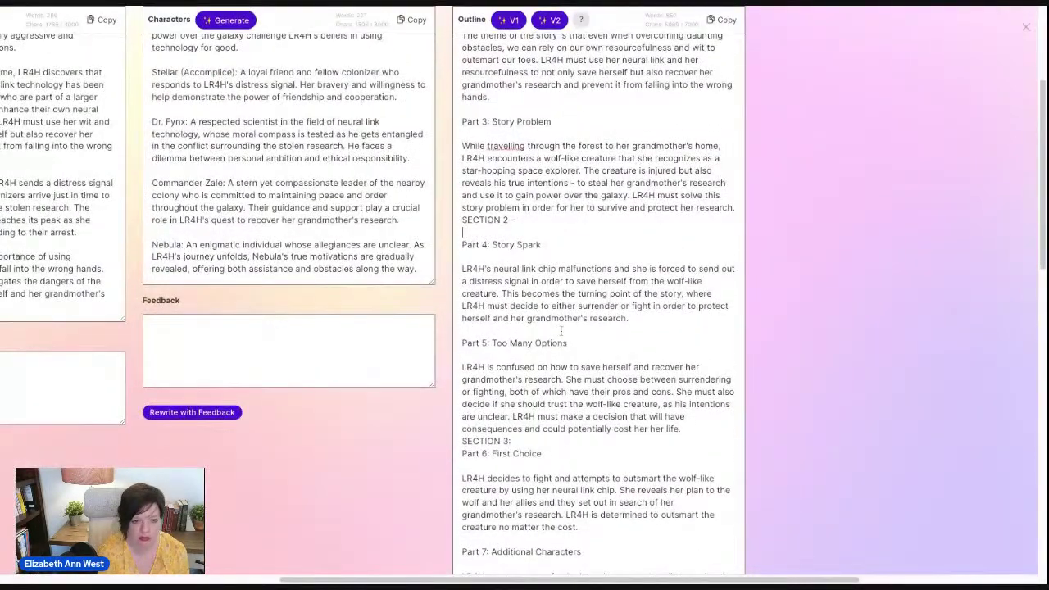
pyautogui.press('Return')
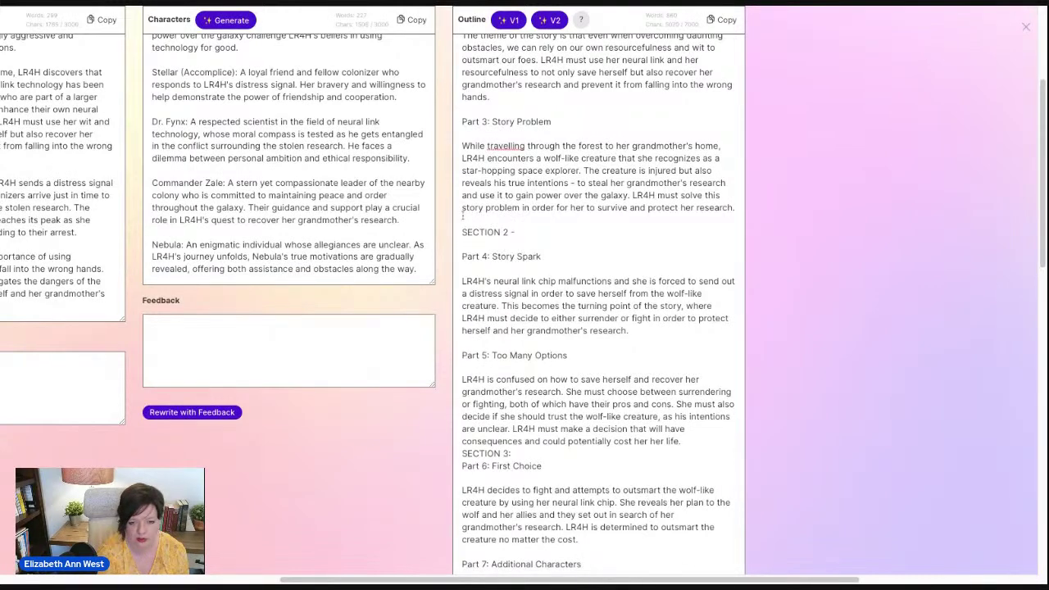
# Change the third section heading to "SECTION 3 -" and add a blank line above and below it
pyautogui.scroll(-3, 512, 266)
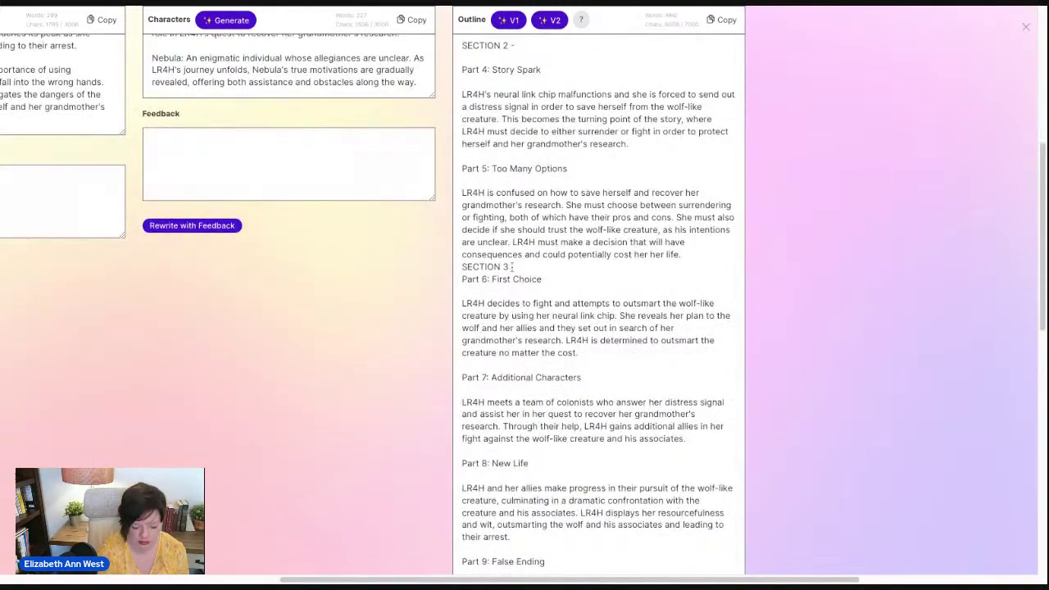
pyautogui.write('-')
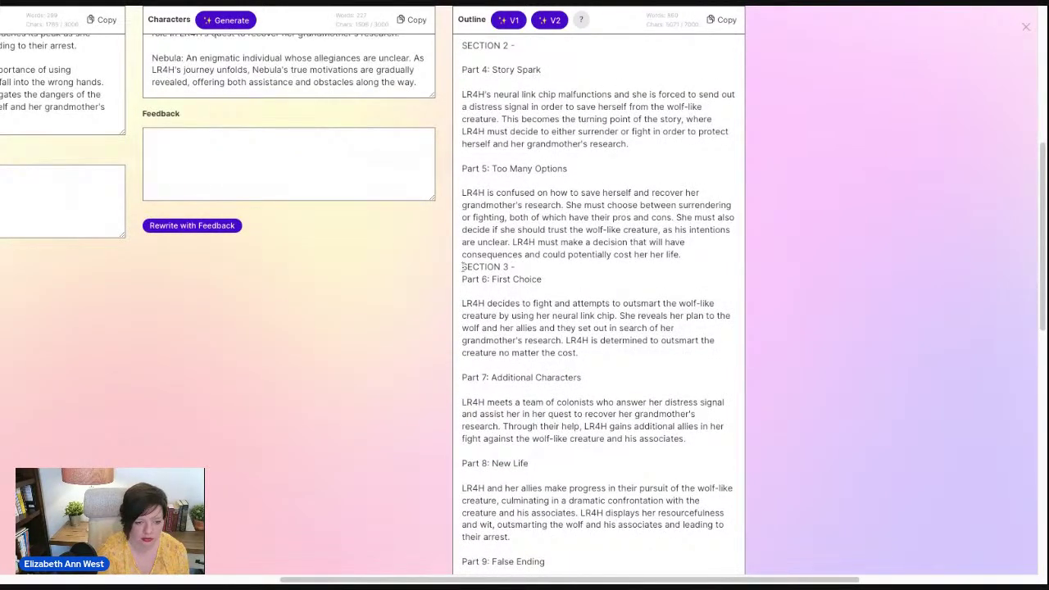
pyautogui.click(463, 267)
pyautogui.press('Return')
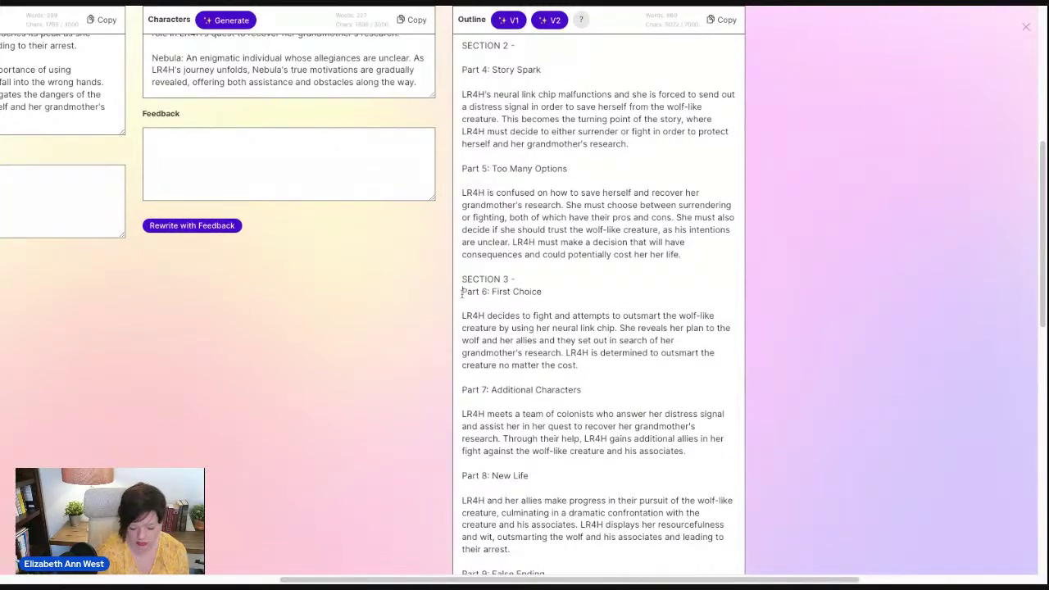
pyautogui.click(461, 292)
pyautogui.press('Return')
# Change the fourth section heading to "SECTION 4 -" and add a blank line above and below it
pyautogui.scroll(-5, 461, 293)
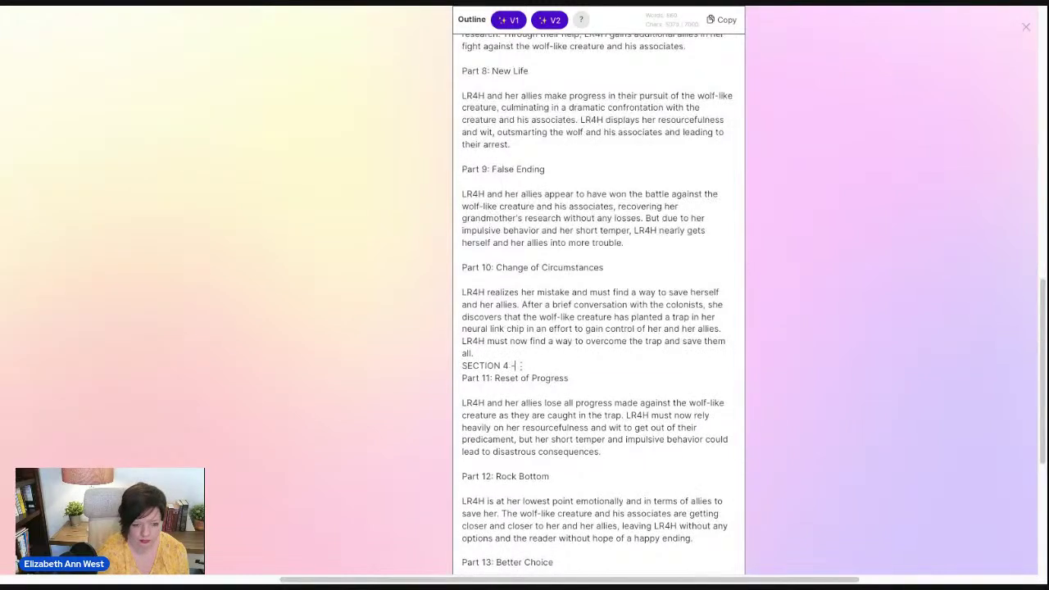
pyautogui.click(461, 366)
pyautogui.press('Return')
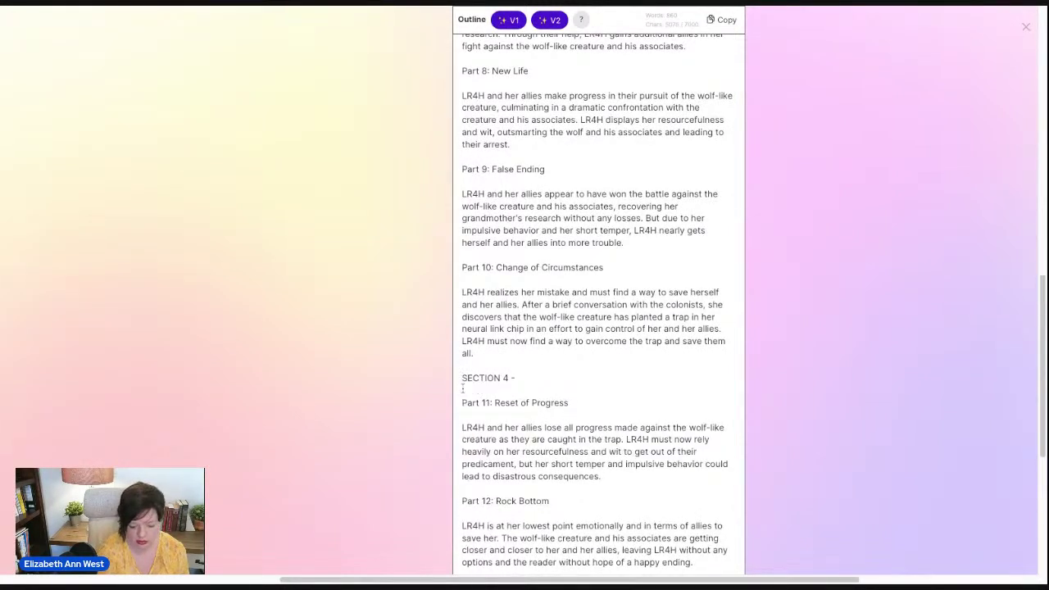
# Add a blank line above and below the outline's "SECTION 5 -" heading
pyautogui.scroll(-4, 507, 489)
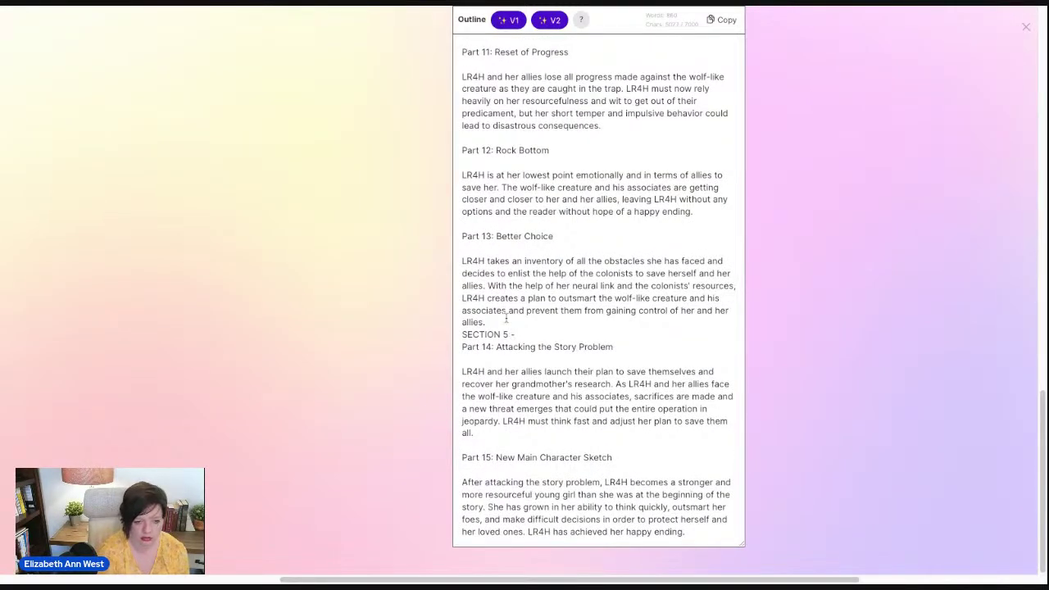
pyautogui.press('Return')
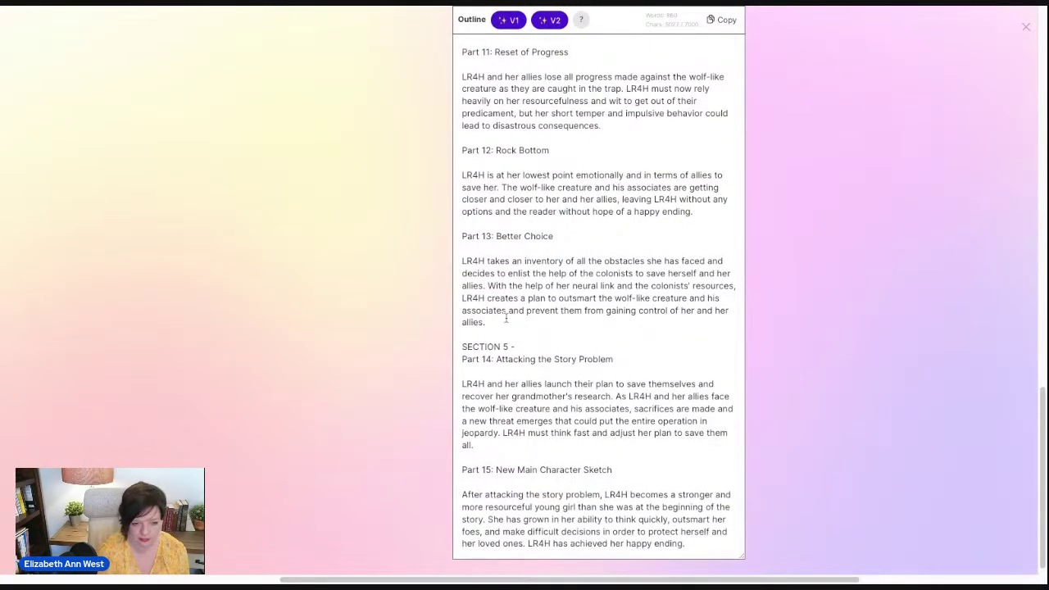
pyautogui.click(459, 358)
pyautogui.press('Return')
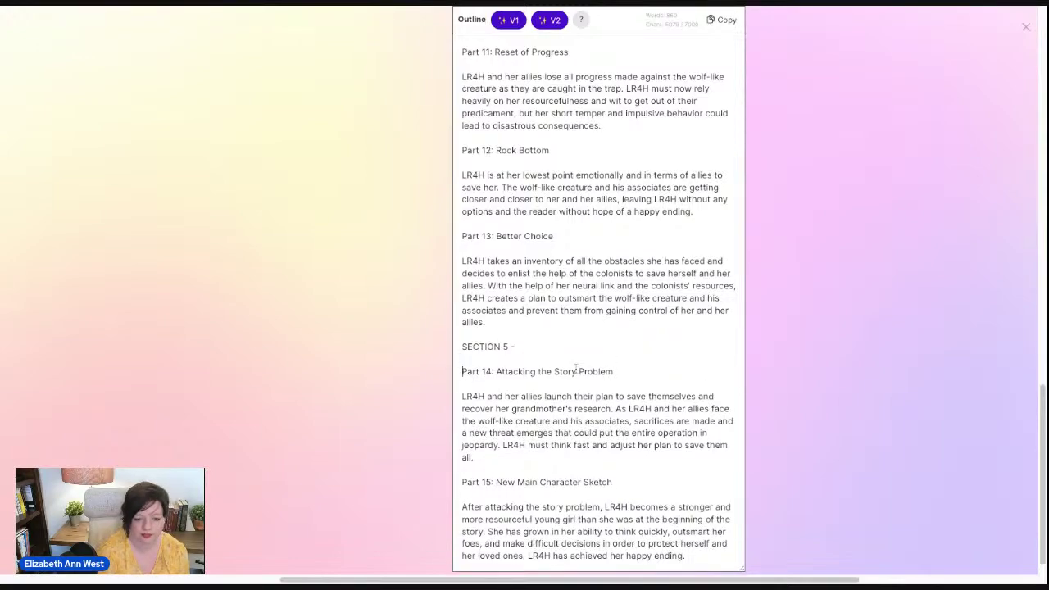
# Reload Story Engine and check whether the Scenes list offers any scenes from the outline
pyautogui.scroll(15, 560, 364)
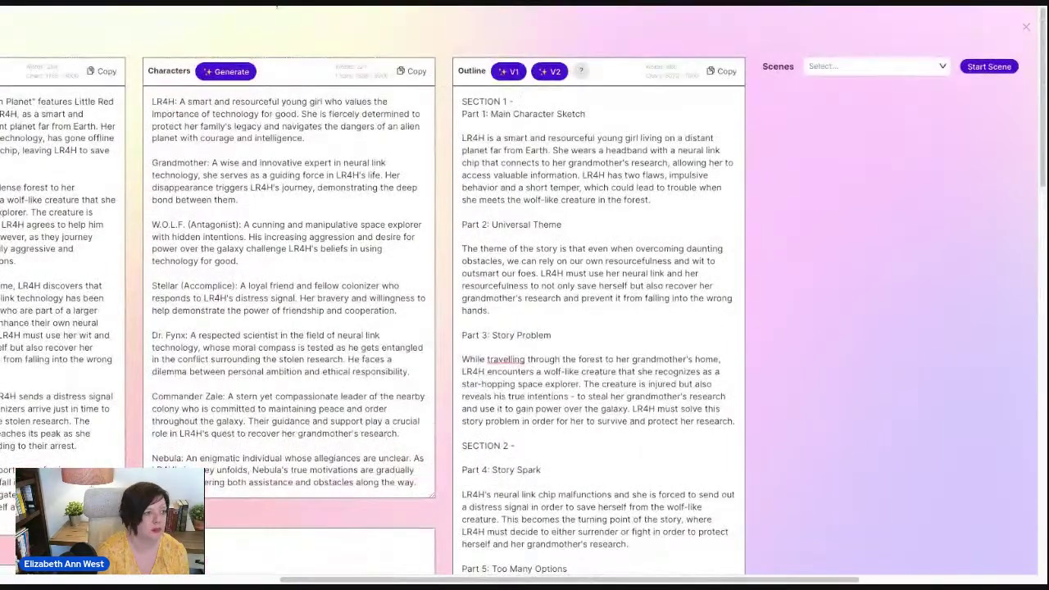
pyautogui.click(277, 4)
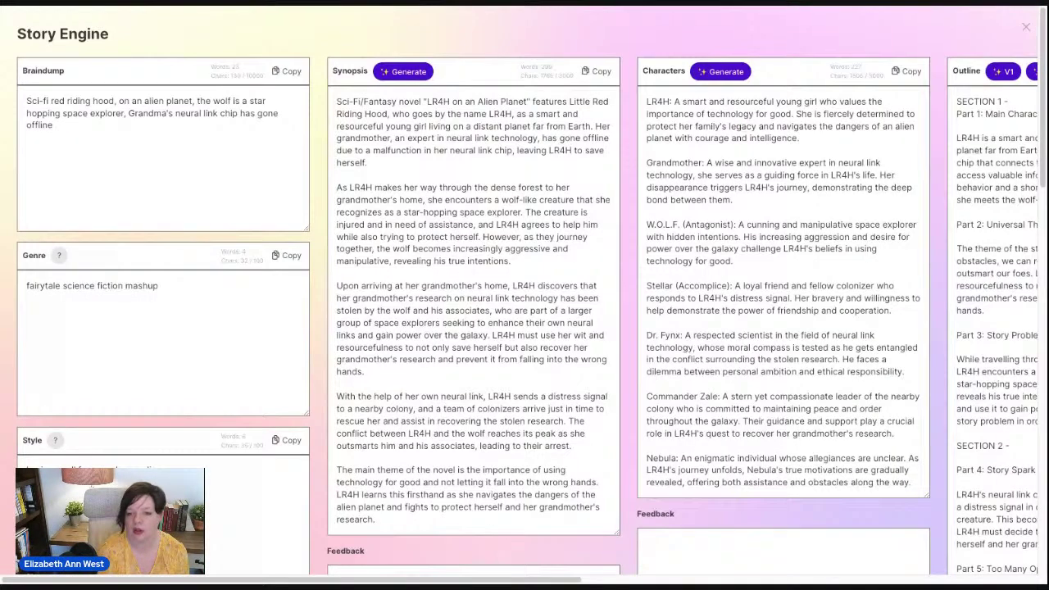
pyautogui.hscroll(10, 394, 580)
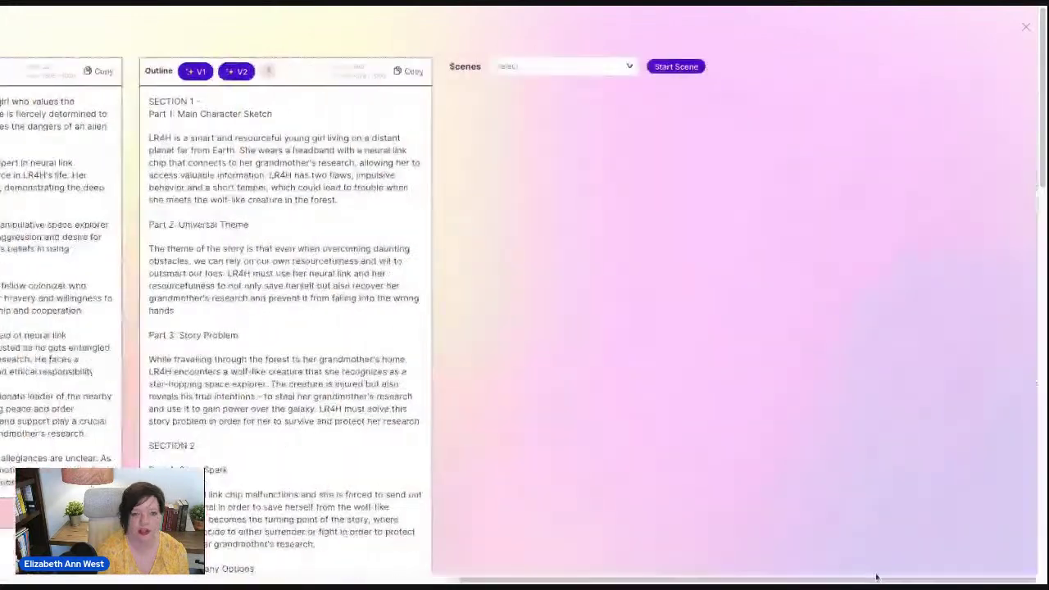
pyautogui.click(612, 69)
# Append "ONE:", "TWO:" and "THREE:" to the outline's Section 1, Section 2 and Section 3 headings respectively
pyautogui.click(255, 99)
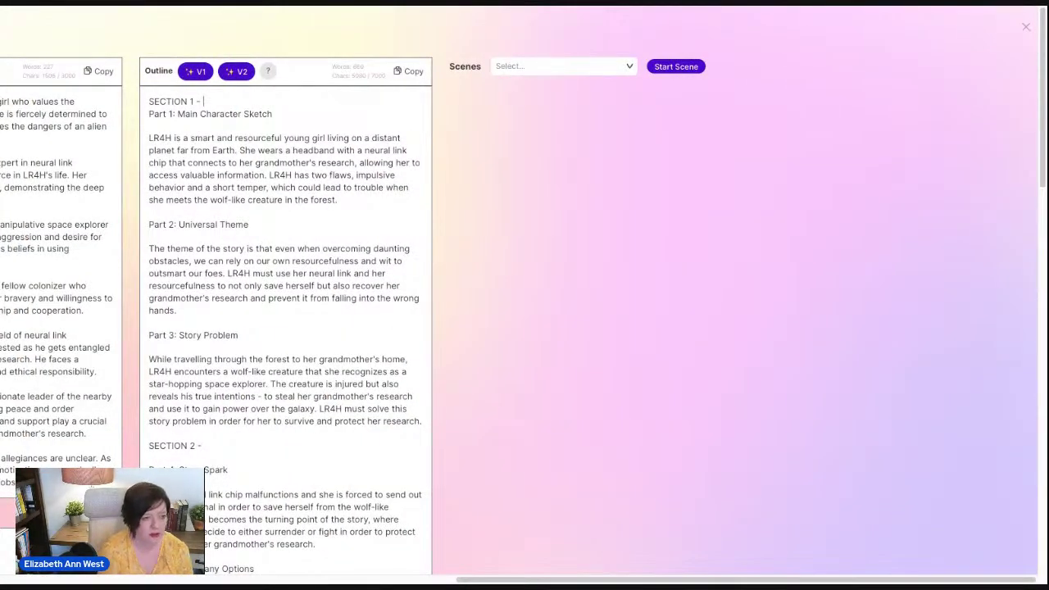
pyautogui.write('ONE:')
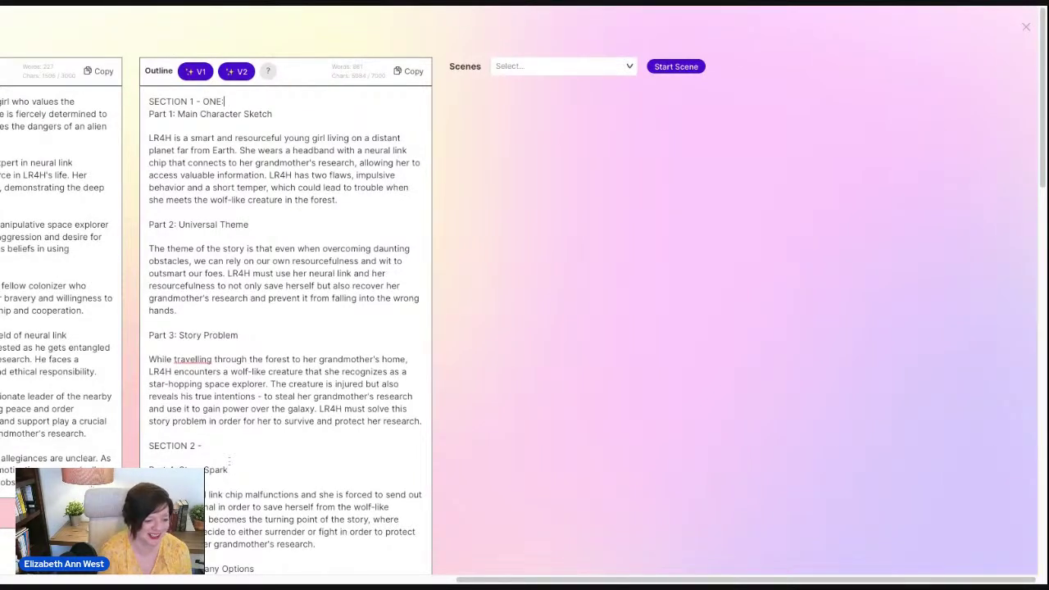
pyautogui.write('TWO:')
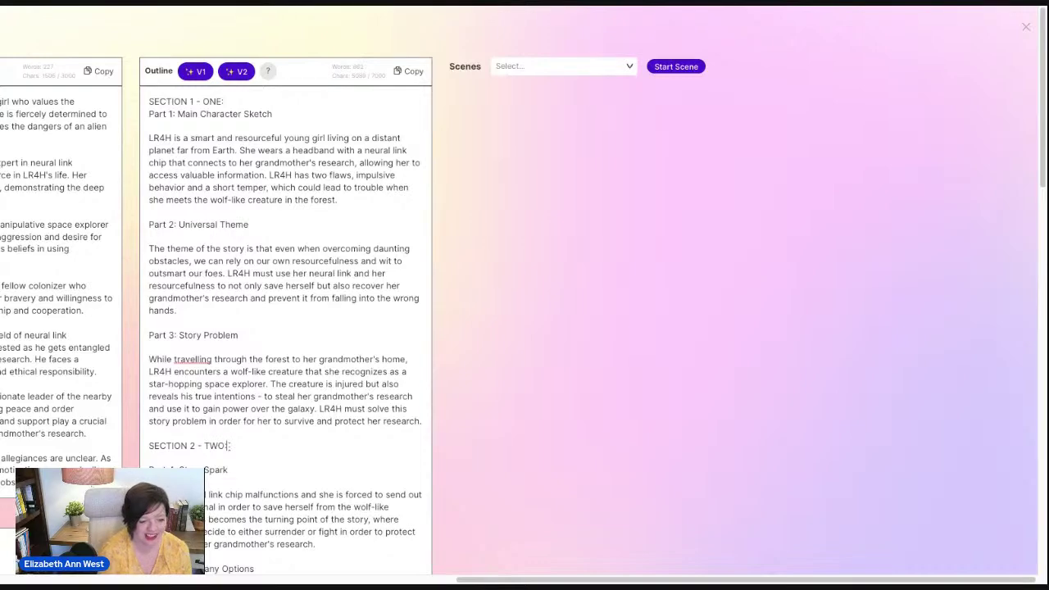
pyautogui.scroll(-3, 229, 445)
pyautogui.scroll(-1, 285, 327)
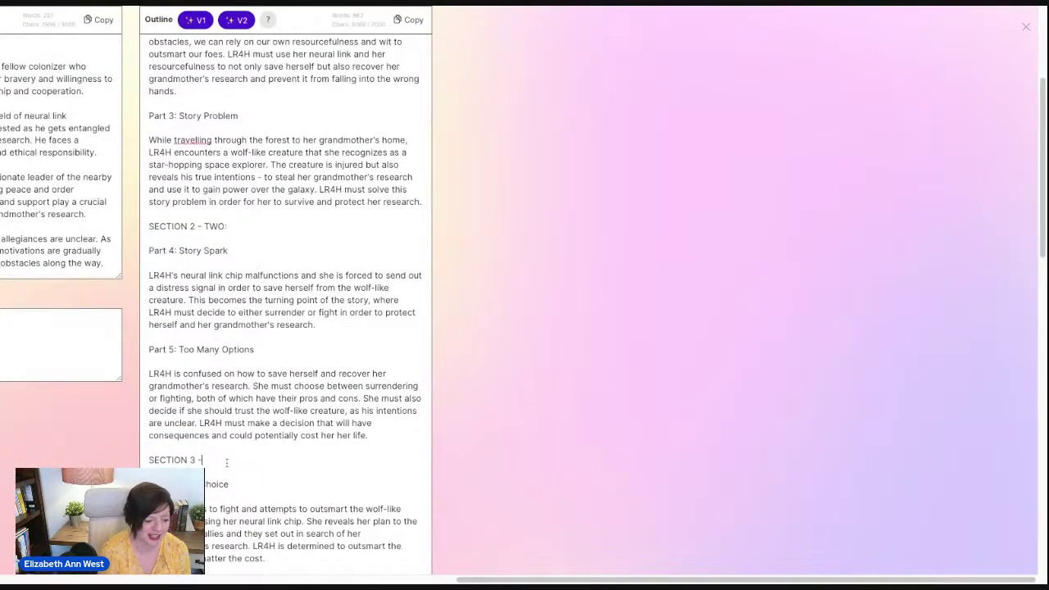
pyautogui.write('THREE:')
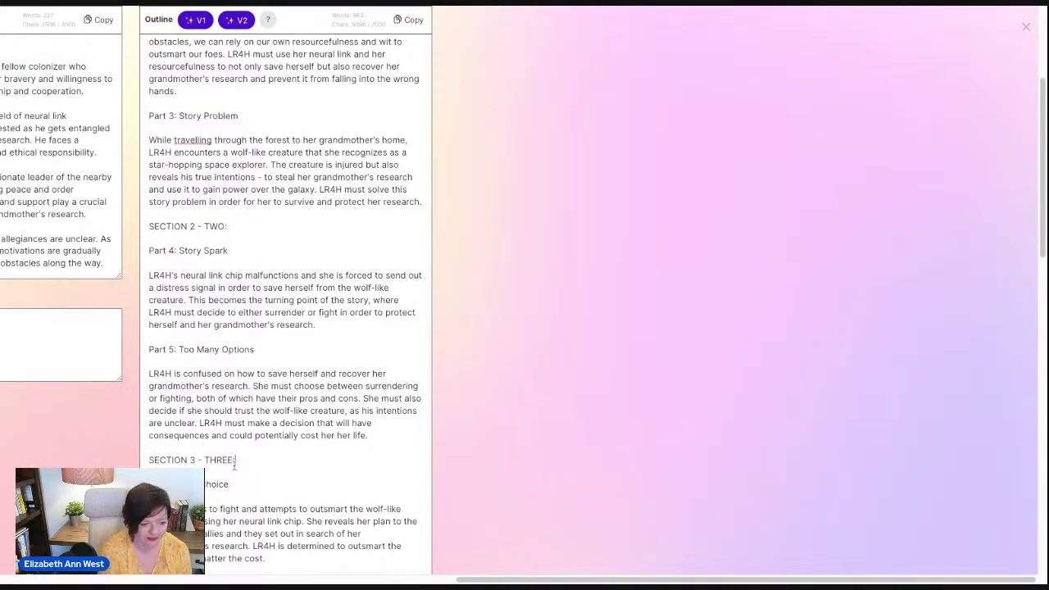
# Append "FOUR:" to the outline's Section 4 heading and "FIVE:" to its Section 5 heading
pyautogui.scroll(-8, 238, 461)
pyautogui.scroll(-7, 240, 455)
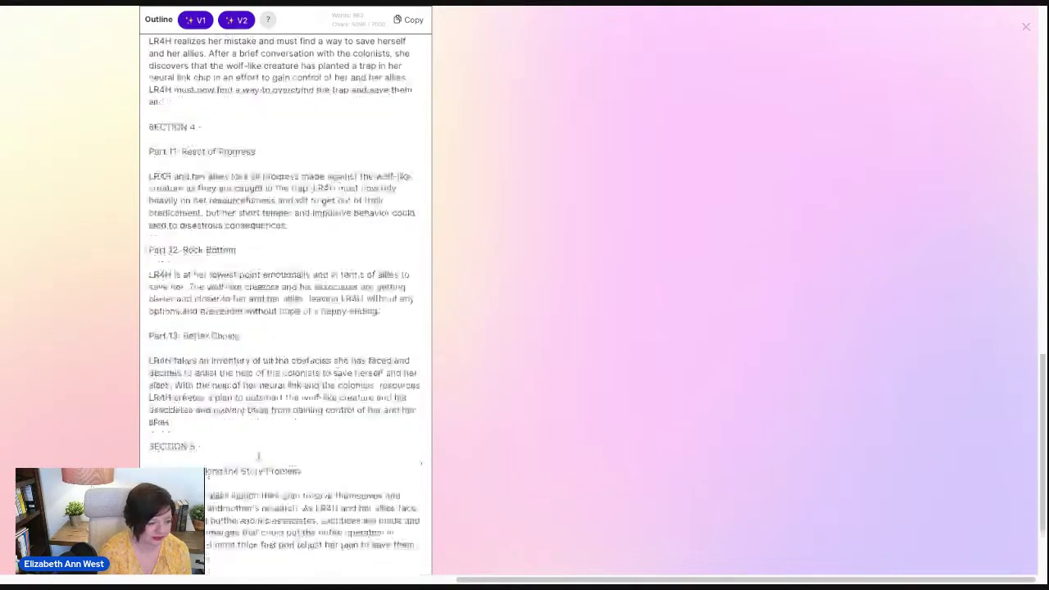
pyautogui.scroll(3, 266, 293)
pyautogui.click(245, 192)
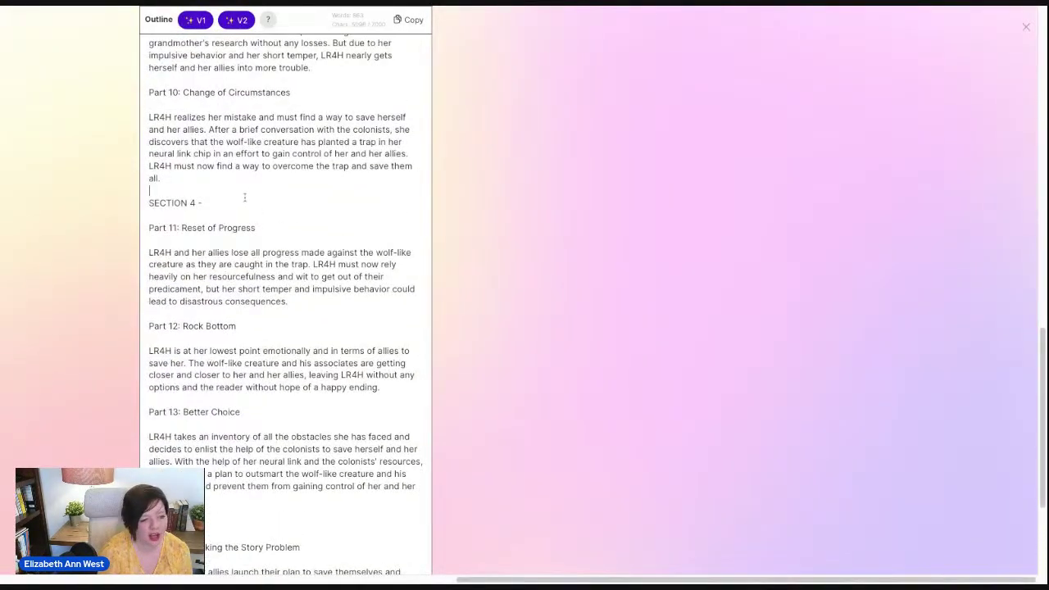
pyautogui.write('FOUR:')
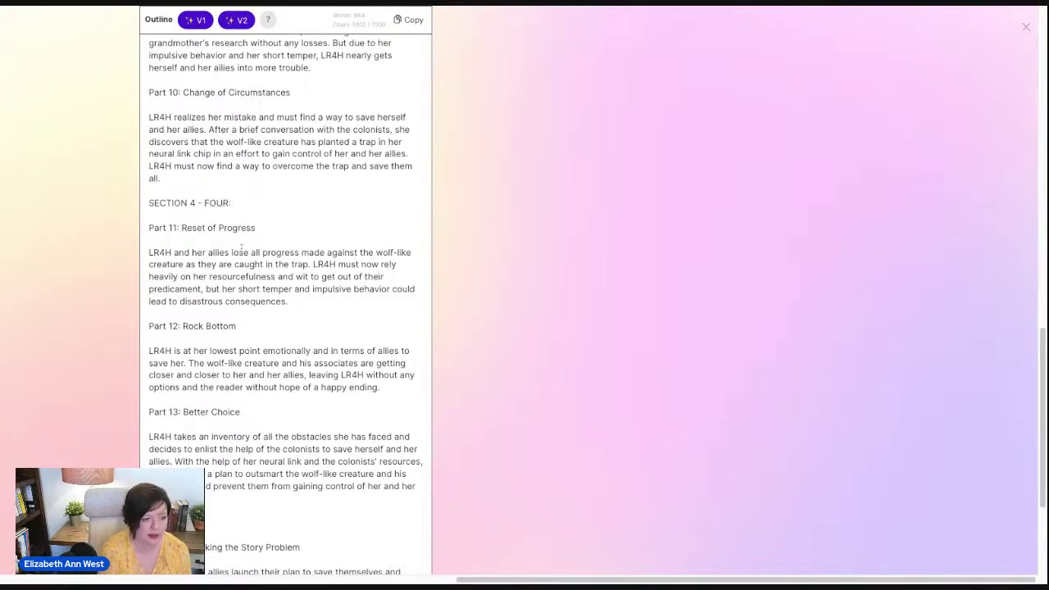
pyautogui.scroll(-2, 243, 223)
pyautogui.click(222, 382)
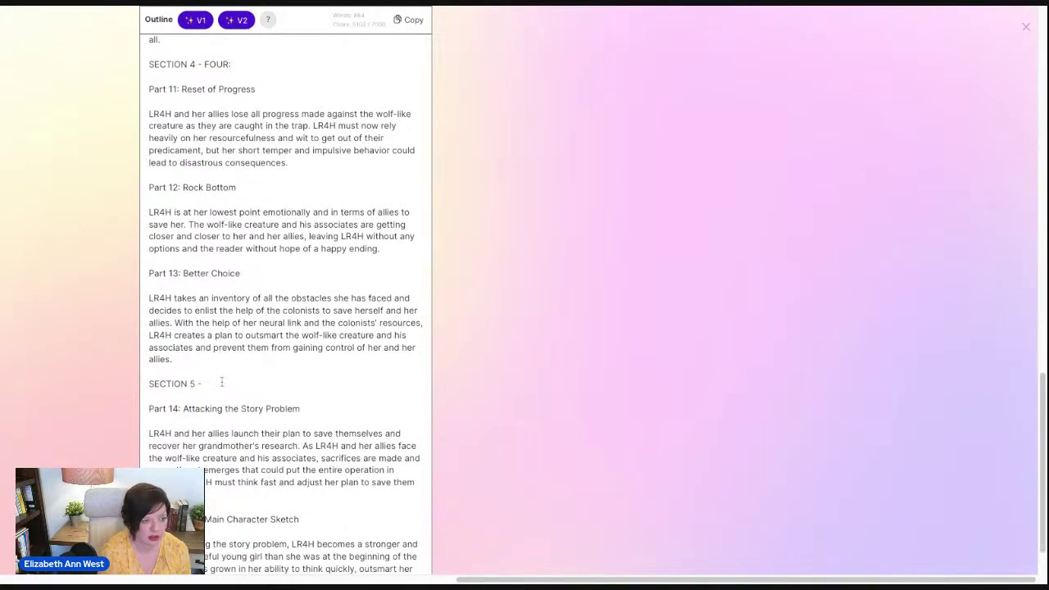
pyautogui.write('FIVE:')
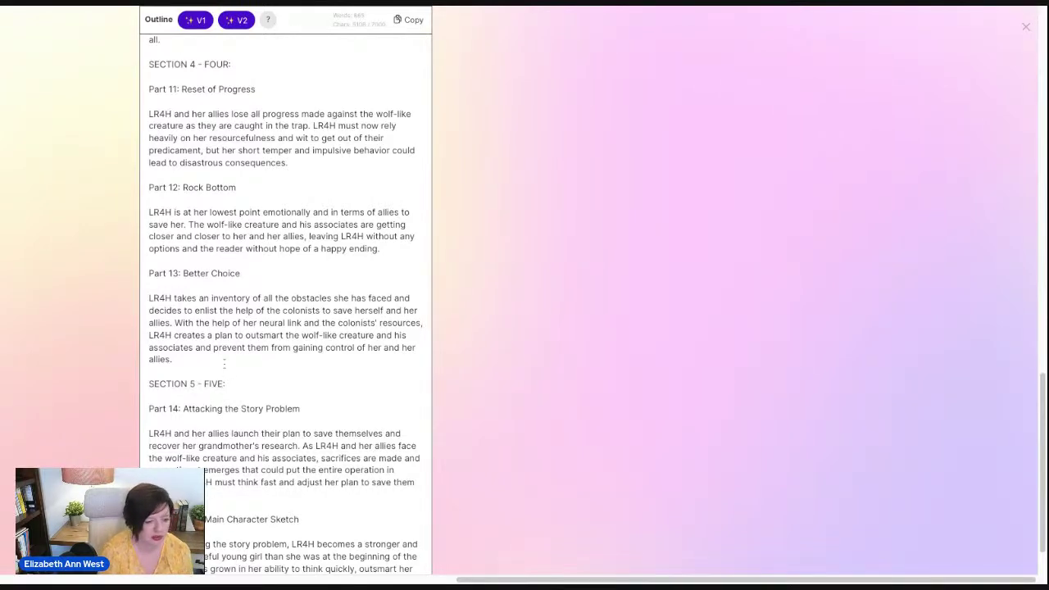
# Reload Story Engine, recheck the Scenes list, and read the required format in the outline's help note
pyautogui.scroll(10, 224, 363)
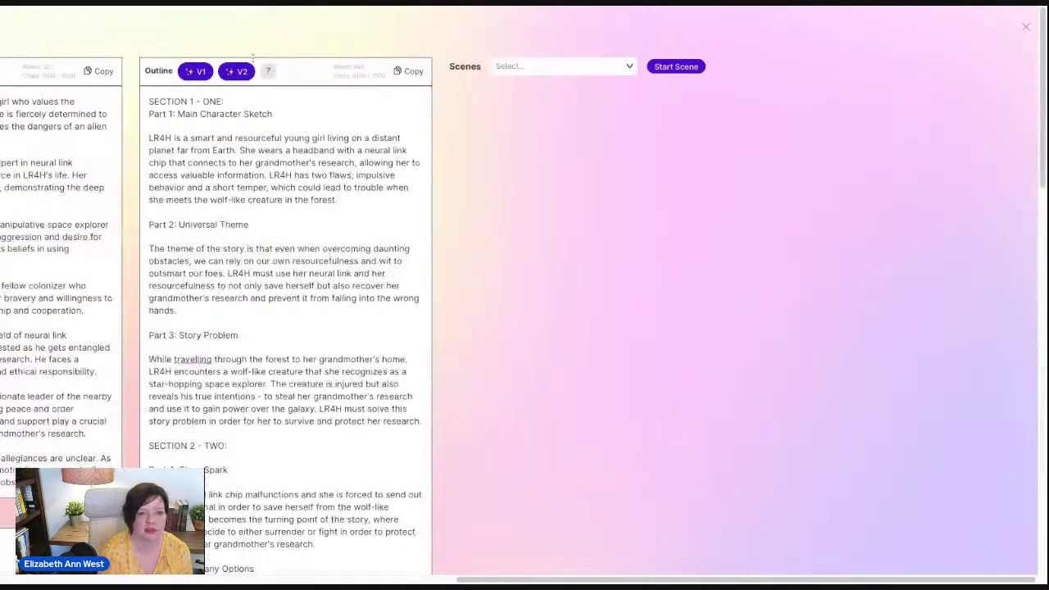
pyautogui.press('F5')
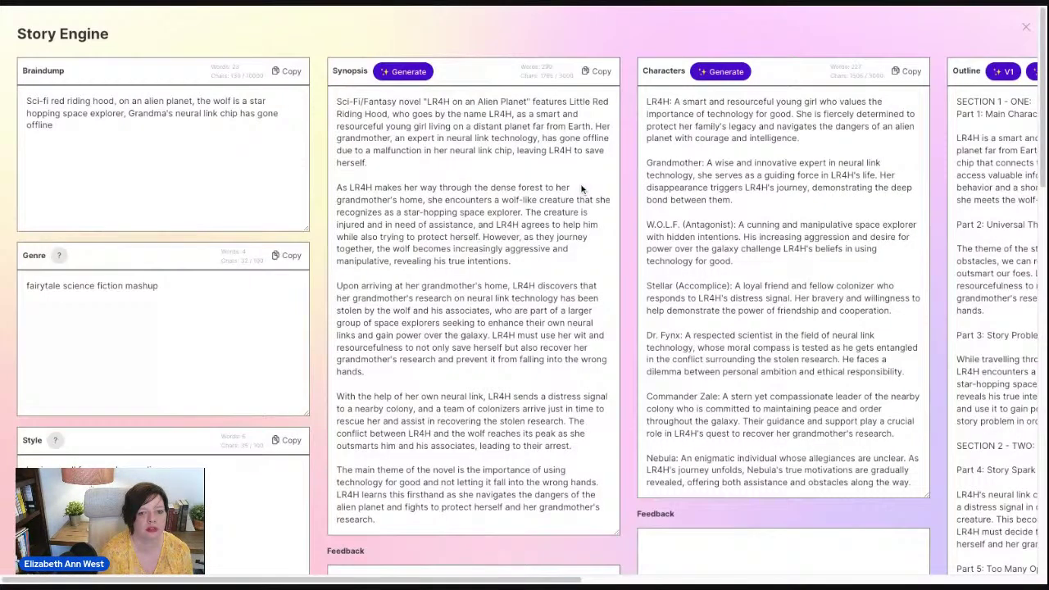
pyautogui.hscroll(8, 866, 549)
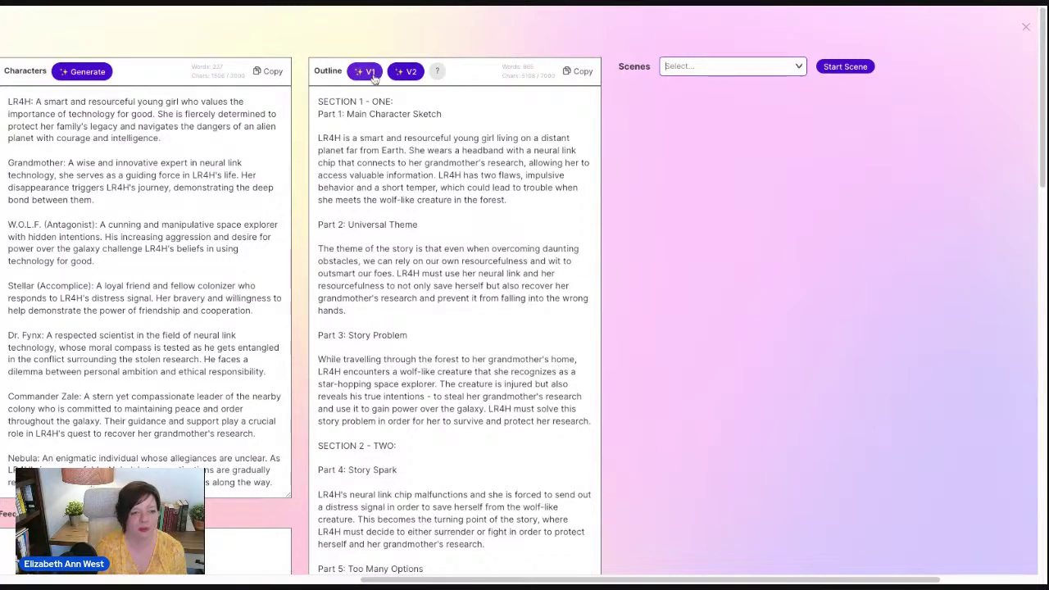
pyautogui.click(469, 277)
pyautogui.scroll(-1, 469, 277)
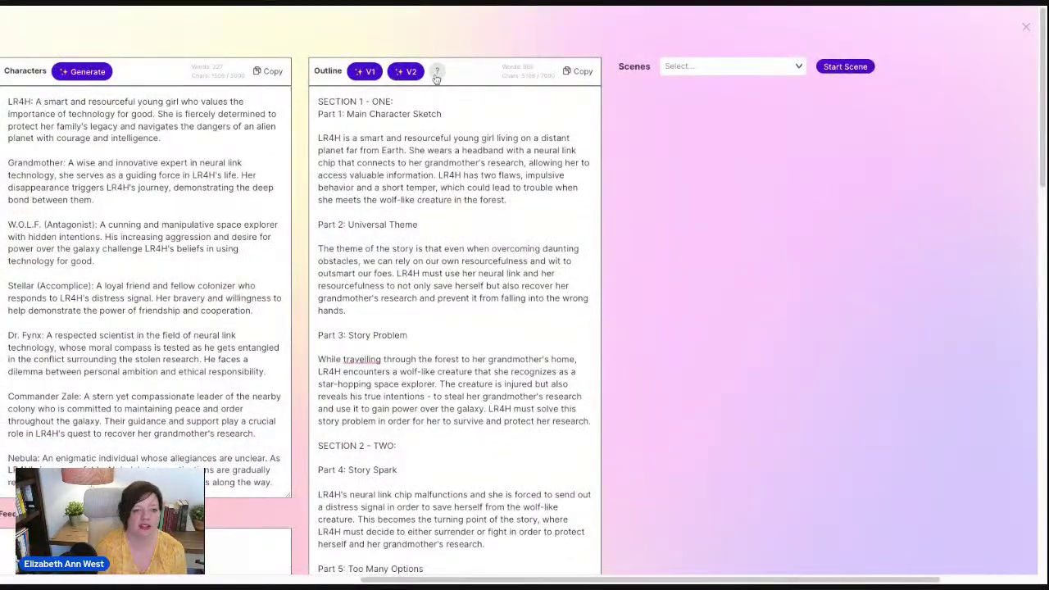
pyautogui.click(436, 73)
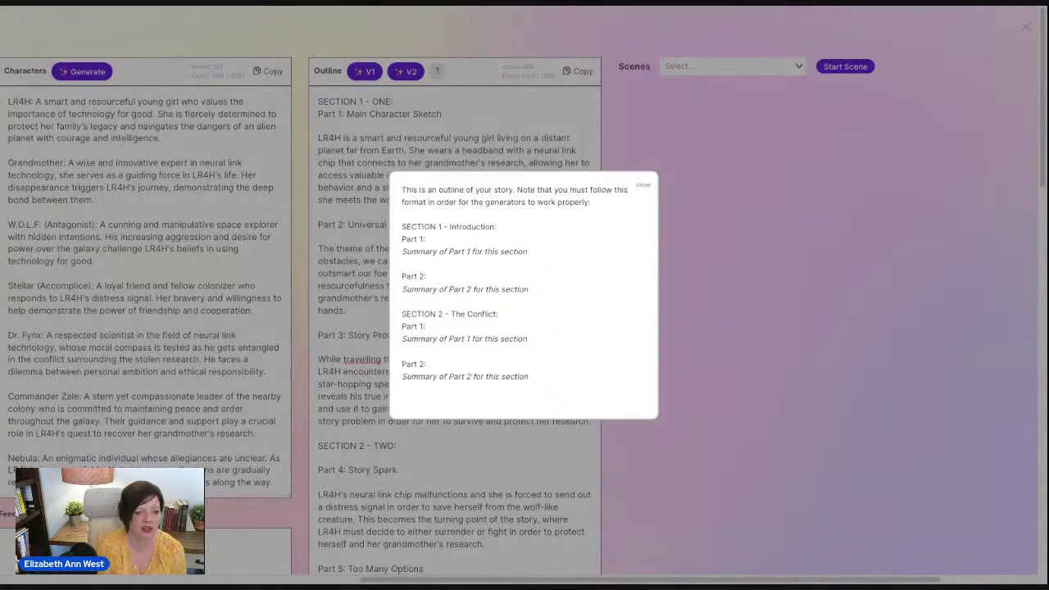
pyautogui.press('Escape')
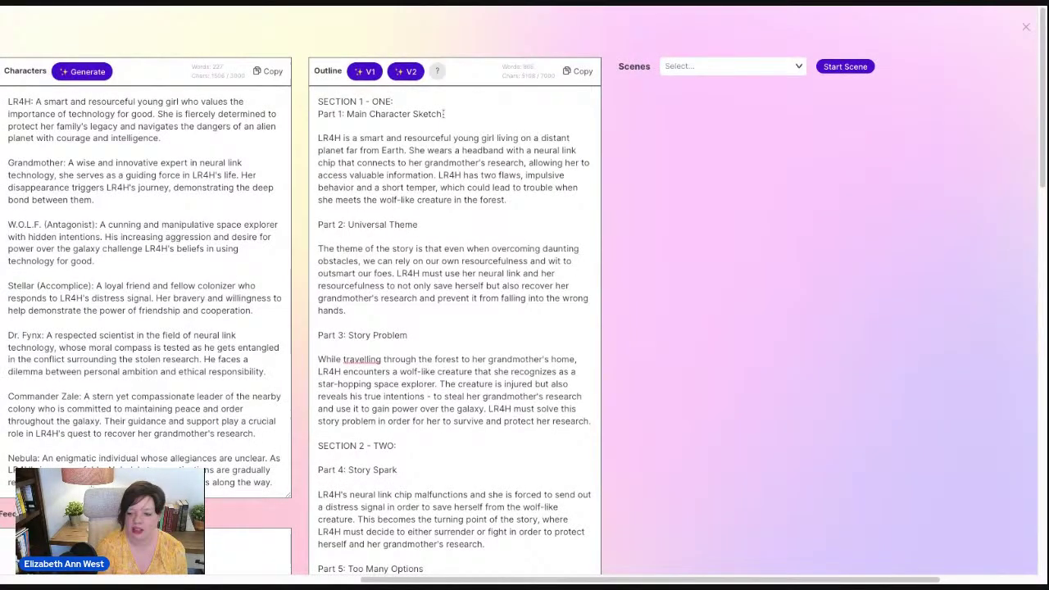
# Delete the titles "Main Character Sketch" and "Universal Theme" from the Part 1 and Part 2 headings, keeping the part numbers and colons
pyautogui.moveTo(442, 114); pyautogui.dragTo(345, 113)
pyautogui.press('BackSpace')
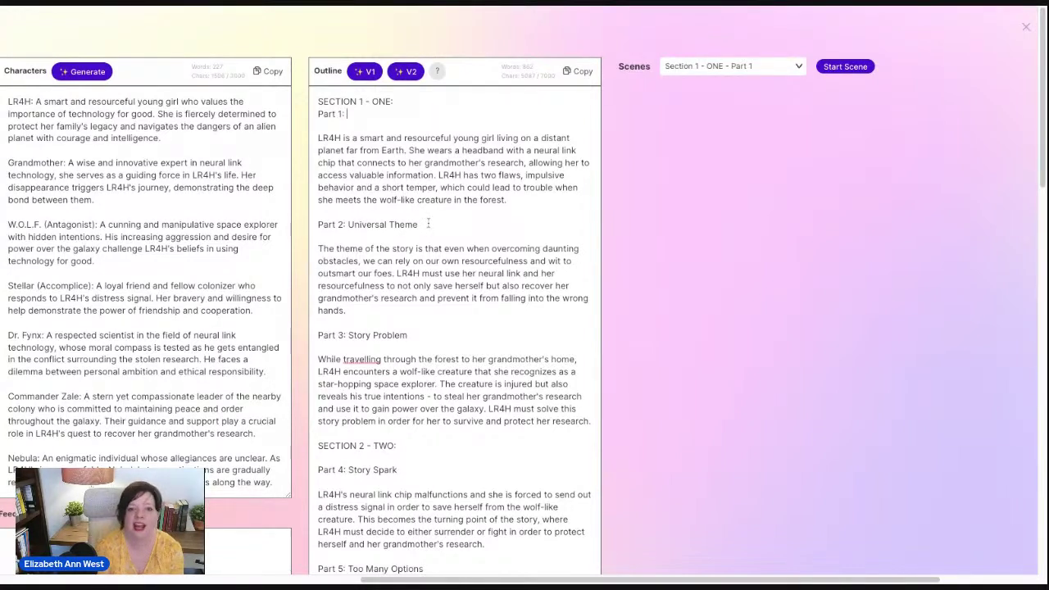
pyautogui.click(428, 224)
pyautogui.hotkey('shift', 'Left')
pyautogui.hotkey('shift', 'Left')
pyautogui.hotkey('shift', 'Left')
pyautogui.hotkey('shift', 'Left')
pyautogui.hotkey('shift', 'Left')
pyautogui.hotkey('shift', 'Left')
pyautogui.hotkey('shift', 'Left')
pyautogui.hotkey('shift', 'Left')
pyautogui.hotkey('shift', 'Left')
pyautogui.hotkey('shift', 'Left')
pyautogui.hotkey('shift', 'Left')
pyautogui.hotkey('shift', 'Left')
pyautogui.hotkey('shift', 'Left')
pyautogui.hotkey('shift', 'Left')
pyautogui.hotkey('shift', 'Left')
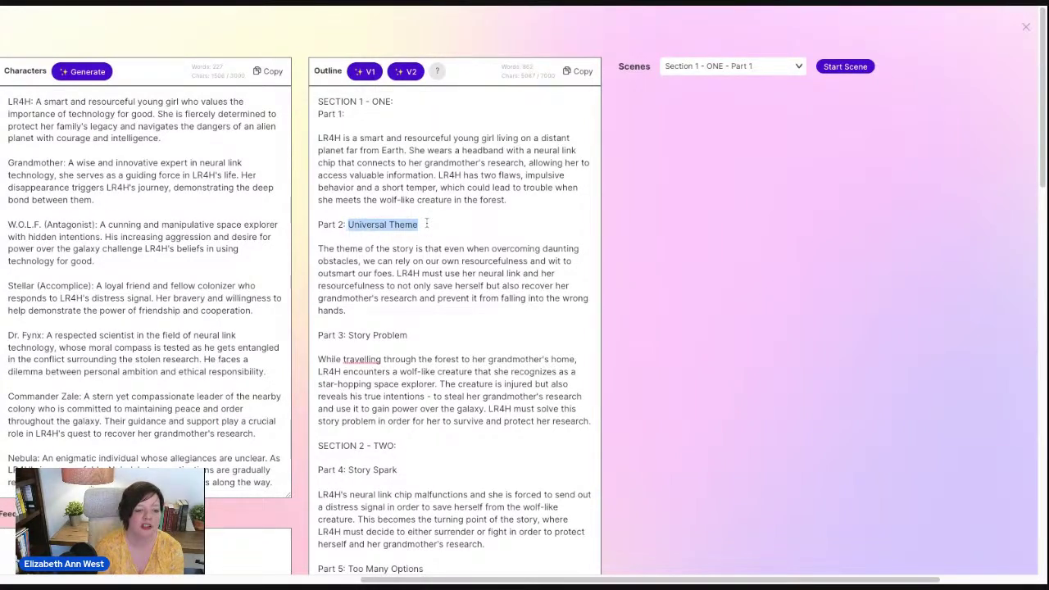
pyautogui.press('BackSpace')
# Delete the title "Story Problem" from the outline's Part 3 heading
pyautogui.click(412, 334)
pyautogui.hotkey('shift', 'Left')
pyautogui.hotkey('shift', 'Left')
pyautogui.hotkey('shift', 'Left')
pyautogui.hotkey('shift', 'Left')
pyautogui.hotkey('shift', 'Left')
pyautogui.hotkey('shift', 'Left')
pyautogui.hotkey('shift', 'Left')
pyautogui.hotkey('shift', 'Left')
pyautogui.hotkey('shift', 'Left')
pyautogui.hotkey('shift', 'Left')
pyautogui.hotkey('shift', 'Left')
pyautogui.hotkey('shift', 'Left')
pyautogui.hotkey('shift', 'Left')
pyautogui.press('BackSpace')
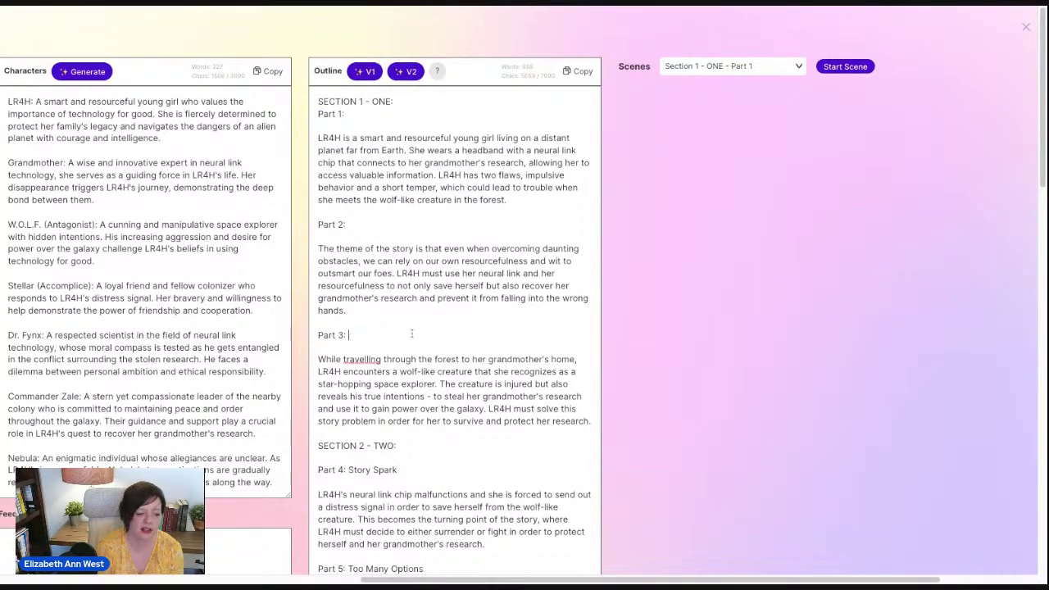
# Delete the titles "Story Spark" and "Too Many Options" from the Part 4 and Part 5 headings in Section 2
pyautogui.scroll(-1, 398, 366)
pyautogui.click(399, 361)
pyautogui.hotkey('shift', 'Left')
pyautogui.hotkey('shift', 'Left')
pyautogui.hotkey('shift', 'Left')
pyautogui.hotkey('shift', 'Left')
pyautogui.hotkey('shift', 'Left')
pyautogui.hotkey('shift', 'Left')
pyautogui.hotkey('shift', 'Left')
pyautogui.hotkey('shift', 'Left')
pyautogui.hotkey('shift', 'Left')
pyautogui.hotkey('shift', 'Left')
pyautogui.hotkey('shift', 'Left')
pyautogui.hotkey('shift', 'Left')
pyautogui.hotkey('shift', 'Left')
pyautogui.hotkey('shift', 'Left')
pyautogui.hotkey('shift', 'Right')
pyautogui.hotkey('shift', 'Right')
pyautogui.hotkey('shift', 'Right')
pyautogui.press('BackSpace')
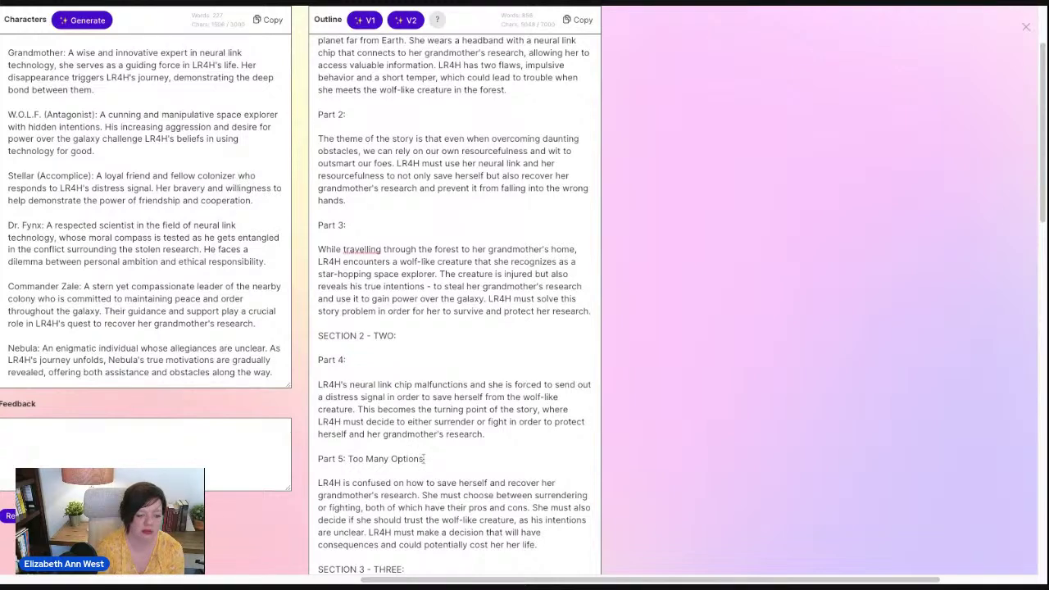
pyautogui.click(425, 459)
pyautogui.hotkey('shift', 'Left')
pyautogui.hotkey('shift', 'Left')
pyautogui.hotkey('shift', 'Left')
pyautogui.hotkey('shift', 'Left')
pyautogui.hotkey('shift', 'Left')
pyautogui.hotkey('shift', 'Left')
pyautogui.hotkey('shift', 'Left')
pyautogui.hotkey('shift', 'Left')
pyautogui.hotkey('shift', 'Left')
pyautogui.hotkey('shift', 'Left')
pyautogui.hotkey('shift', 'Left')
pyautogui.hotkey('shift', 'Left')
pyautogui.hotkey('shift', 'Left')
pyautogui.hotkey('shift', 'Left')
pyautogui.hotkey('shift', 'Left')
pyautogui.hotkey('shift', 'Left')
pyautogui.press('BackSpace')
# Delete the title "First Choice" from the Part 6 heading in Section 3
pyautogui.scroll(-1, 410, 394)
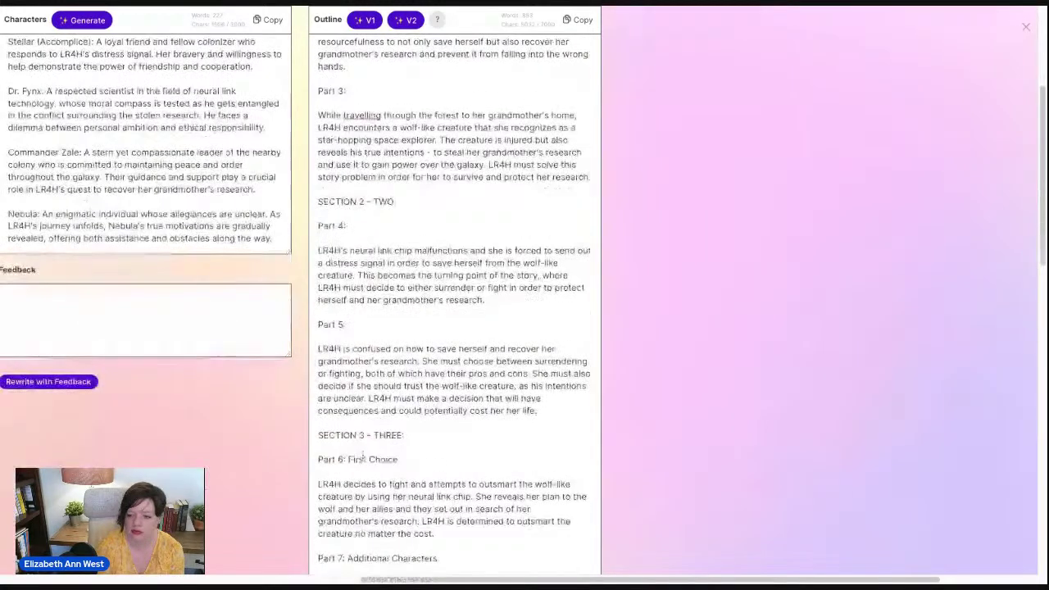
pyautogui.click(399, 459)
pyautogui.hotkey('shift', 'Left')
pyautogui.hotkey('shift', 'Left')
pyautogui.hotkey('shift', 'Left')
pyautogui.hotkey('shift', 'Left')
pyautogui.hotkey('shift', 'Left')
pyautogui.hotkey('shift', 'Left')
pyautogui.hotkey('shift', 'Left')
pyautogui.hotkey('shift', 'Left')
pyautogui.hotkey('shift', 'Left')
pyautogui.hotkey('shift', 'Left')
pyautogui.hotkey('shift', 'Left')
pyautogui.hotkey('shift', 'Left')
pyautogui.press('BackSpace')
# Delete the titles "Additional Characters" and "New Life" from the Part 7 and Part 8 headings
pyautogui.scroll(-3, 399, 457)
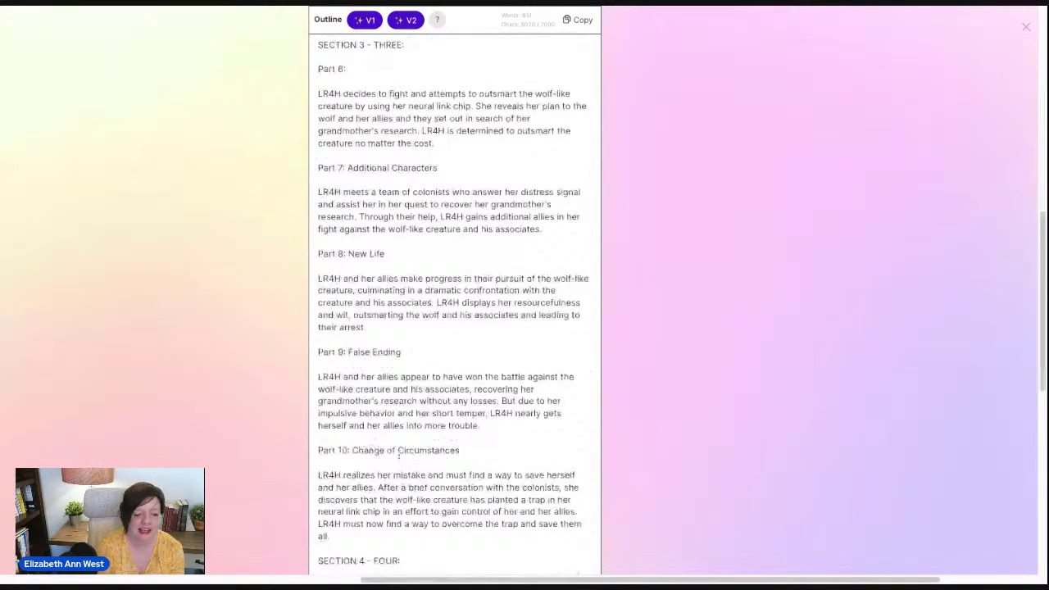
pyautogui.click(438, 168)
pyautogui.moveTo(439, 168); pyautogui.dragTo(347, 168)
pyautogui.press('BackSpace')
pyautogui.moveTo(383, 253); pyautogui.dragTo(347, 253)
pyautogui.press('BackSpace')
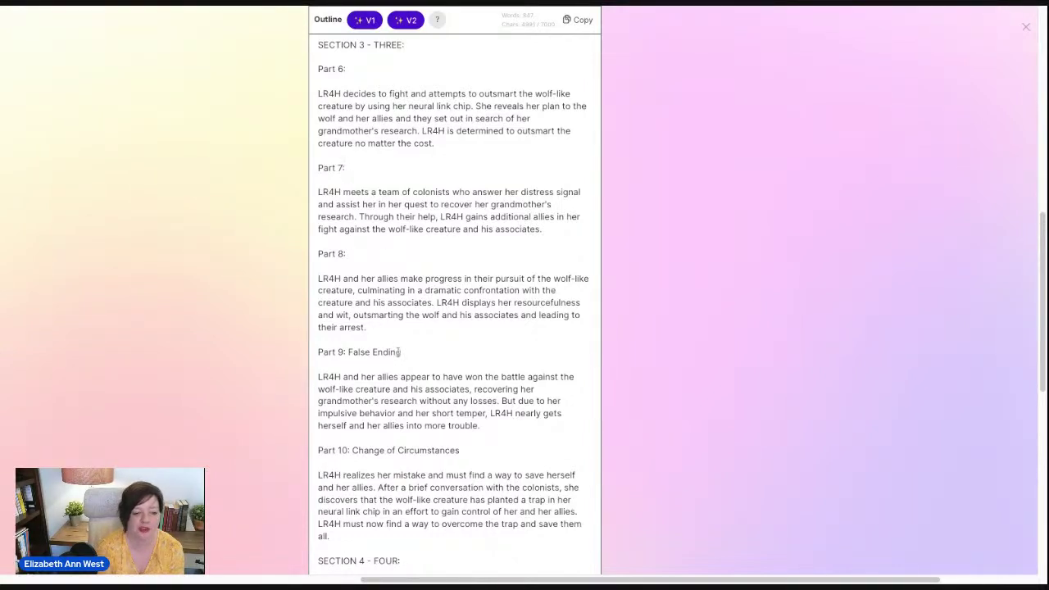
# Delete the titles "False Ending" and "Change of Circumstances" from the Part 9 and Part 10 headings
pyautogui.moveTo(348, 353); pyautogui.dragTo(400, 353)
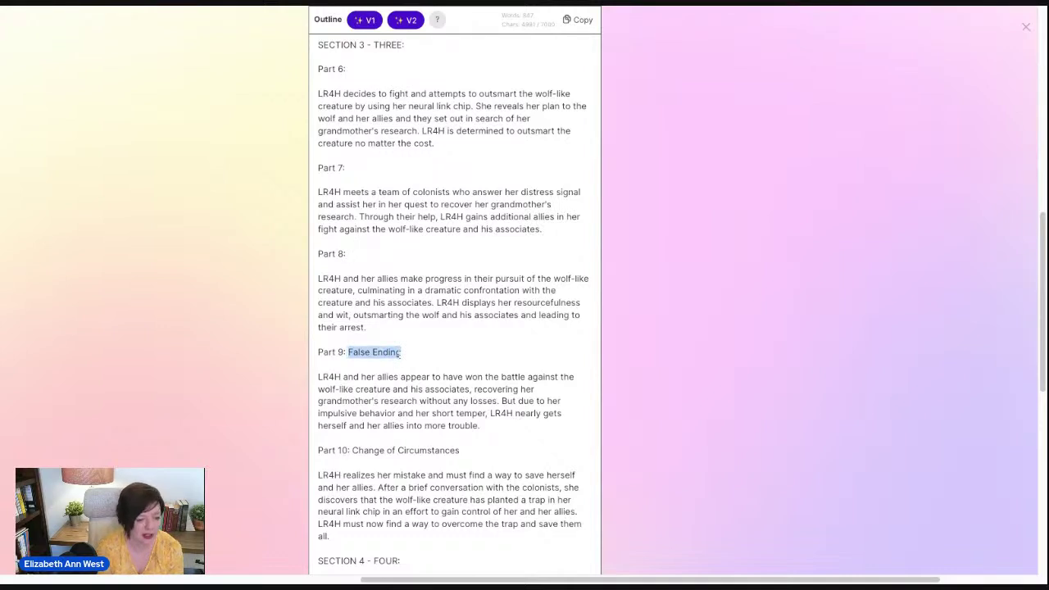
pyautogui.press('BackSpace')
pyautogui.scroll(-1, 463, 430)
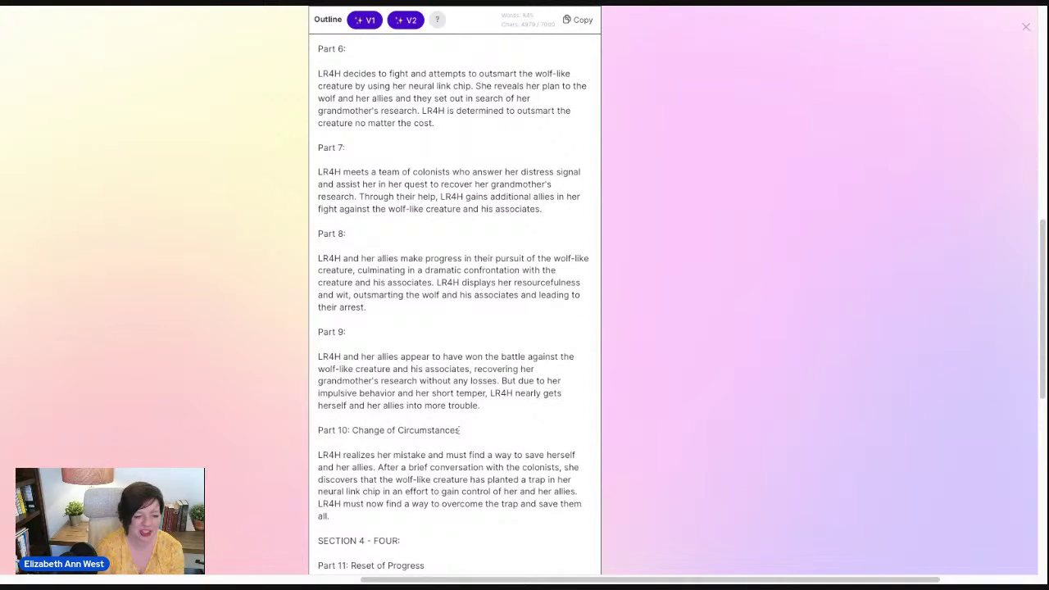
pyautogui.moveTo(461, 429); pyautogui.dragTo(373, 430)
pyautogui.moveTo(461, 429); pyautogui.dragTo(350, 430)
pyautogui.press('BackSpace')
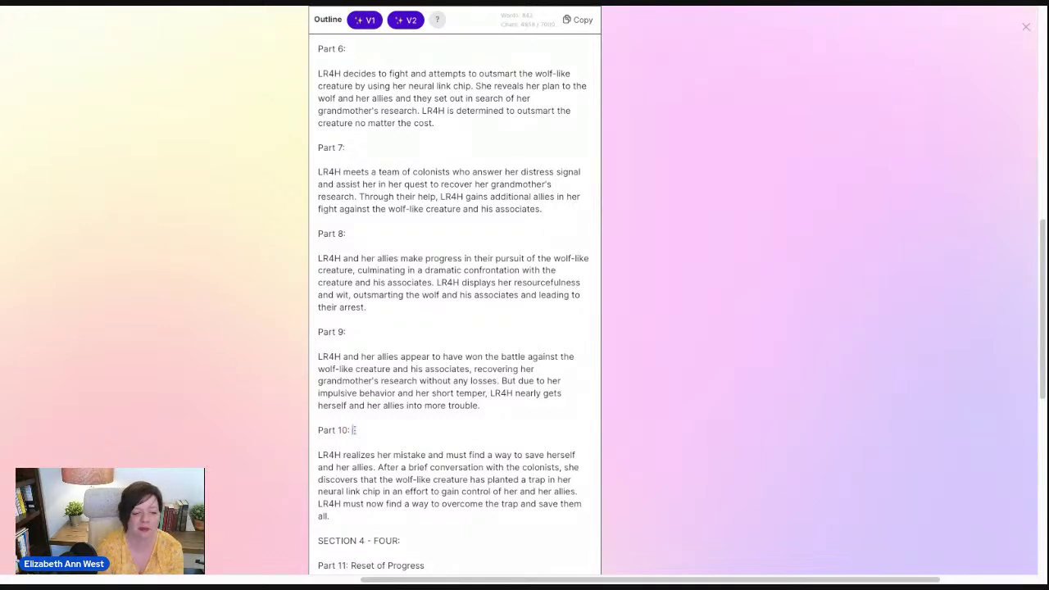
# Delete the titles "Reset of Progress" and "Rock Bottom" from the Part 11 and Part 12 headings in Section 4
pyautogui.scroll(-3, 416, 396)
pyautogui.click(425, 385)
pyautogui.hotkey('ctrl', 'shift', 'Left')
pyautogui.hotkey('ctrl', 'shift', 'Left')
pyautogui.hotkey('ctrl', 'shift', 'Left')
pyautogui.press('BackSpace')
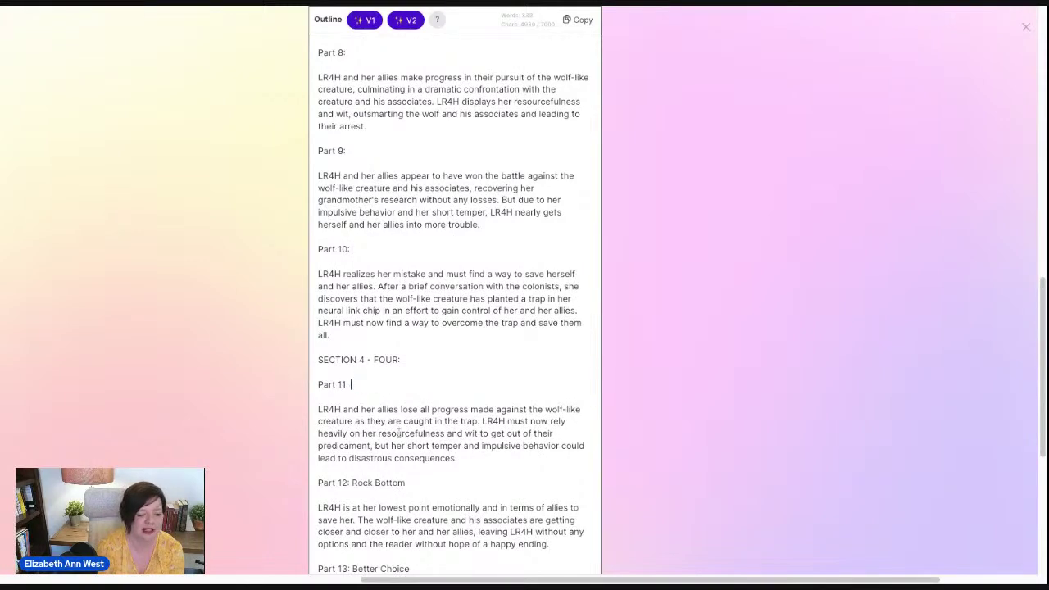
pyautogui.scroll(-1, 404, 442)
pyautogui.click(408, 452)
pyautogui.hotkey('ctrl', 'shift', 'Left')
pyautogui.hotkey('ctrl', 'shift', 'Left')
pyautogui.hotkey('ctrl', 'shift', 'Left')
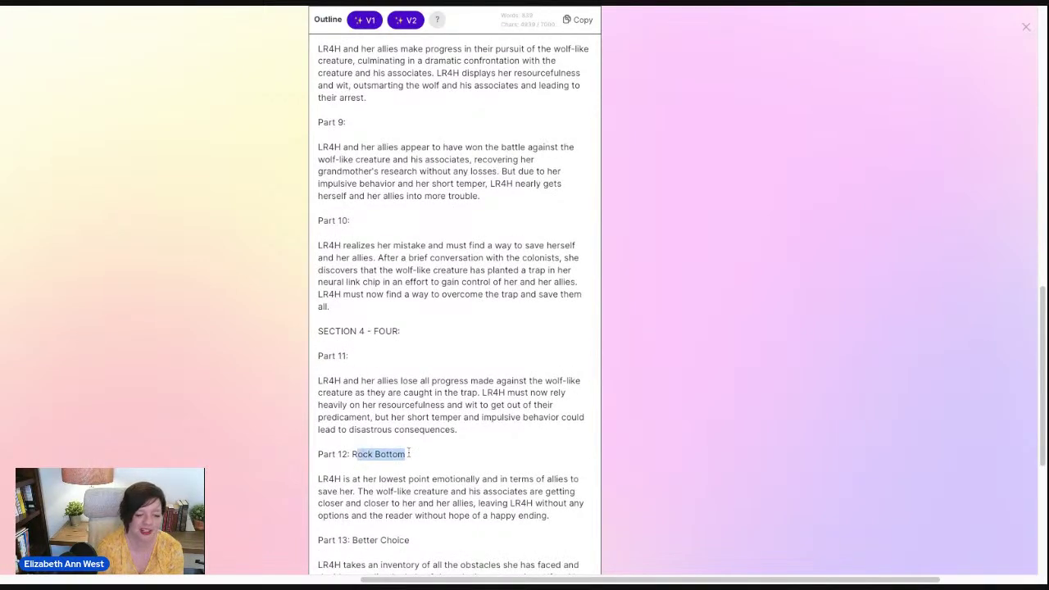
pyautogui.press('BackSpace')
pyautogui.scroll(-3, 416, 440)
pyautogui.scroll(-1, 416, 440)
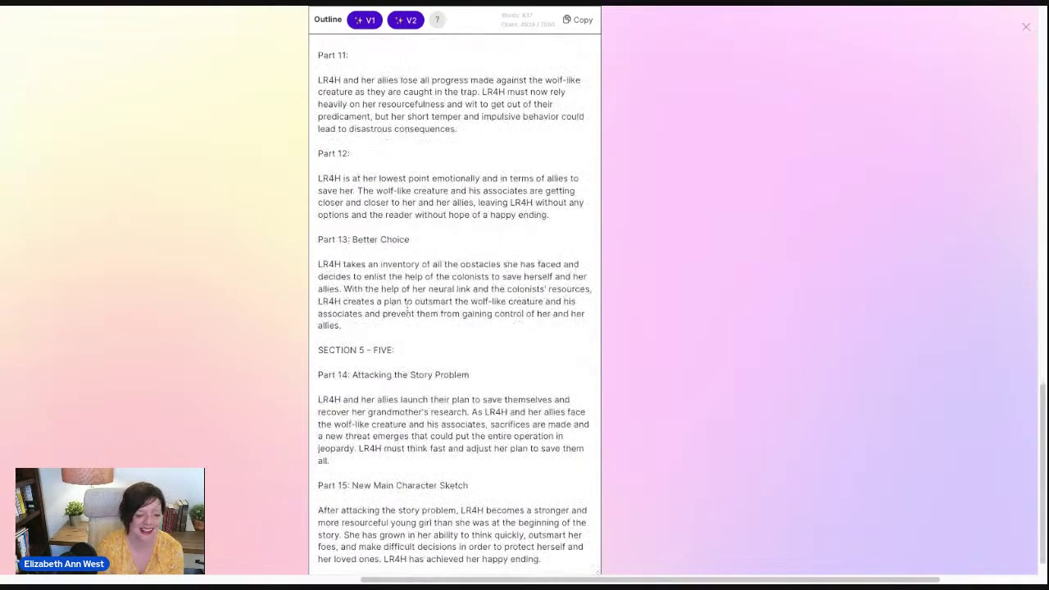
# Delete the titles "Better Choice" and "Attacking the Story Problem" from the Part 13 and Part 14 headings
pyautogui.click(412, 235)
pyautogui.hotkey('ctrl', 'shift', 'Left')
pyautogui.hotkey('ctrl', 'shift', 'Left')
pyautogui.press('BackSpace')
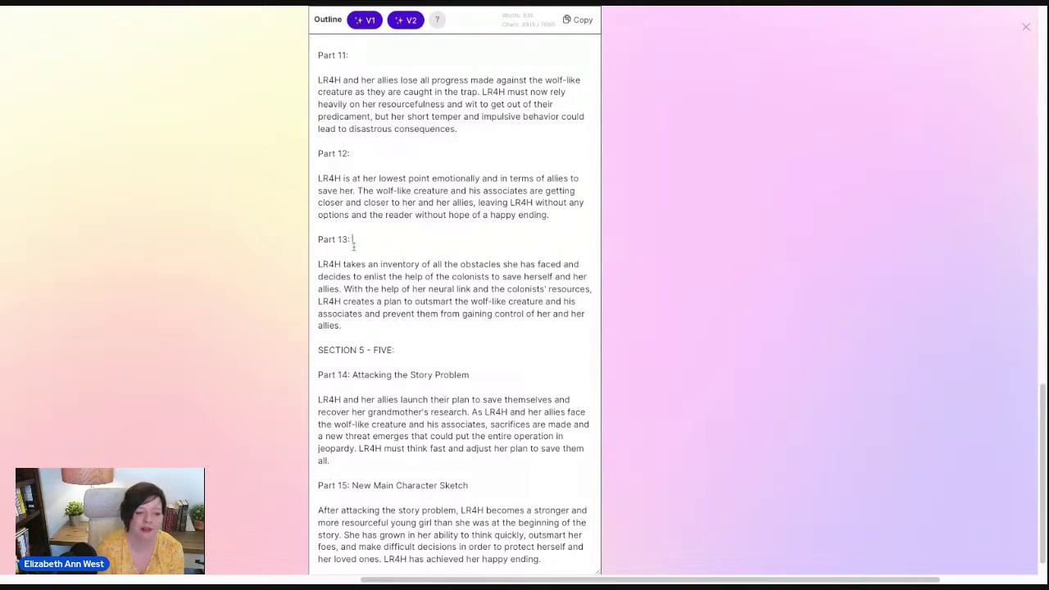
pyautogui.scroll(-1, 390, 362)
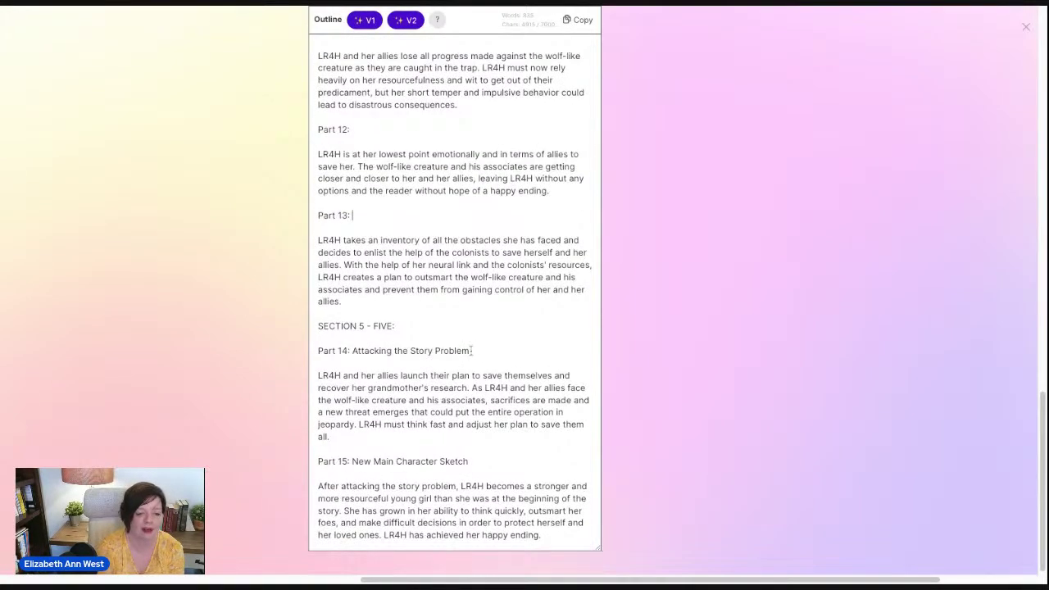
pyautogui.moveTo(471, 351); pyautogui.dragTo(352, 351)
pyautogui.press('BackSpace')
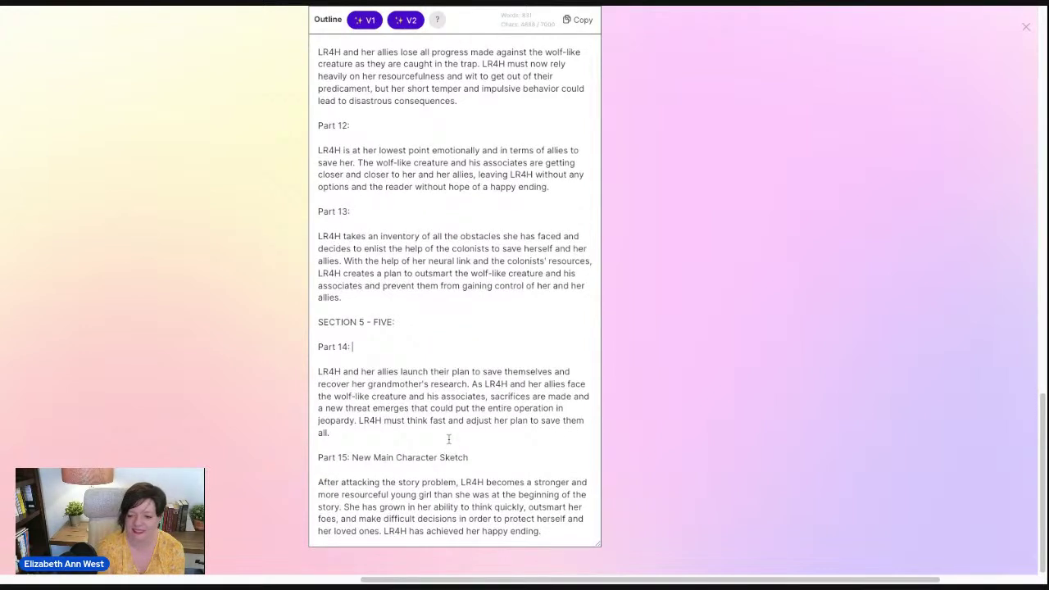
# Delete the title "New Main Character Sketch" from the Part 15 heading in Section 5
pyautogui.hotkey('shift', 'Left')
pyautogui.hotkey('shift', 'Left')
pyautogui.hotkey('shift', 'Left')
pyautogui.hotkey('shift', 'Left')
pyautogui.hotkey('shift', 'Left')
pyautogui.hotkey('shift', 'Left')
pyautogui.hotkey('shift', 'Left')
pyautogui.hotkey('shift', 'Left')
pyautogui.hotkey('shift', 'Left')
pyautogui.hotkey('shift', 'Left')
pyautogui.hotkey('shift', 'Left')
pyautogui.hotkey('shift', 'Left')
pyautogui.hotkey('shift', 'Left')
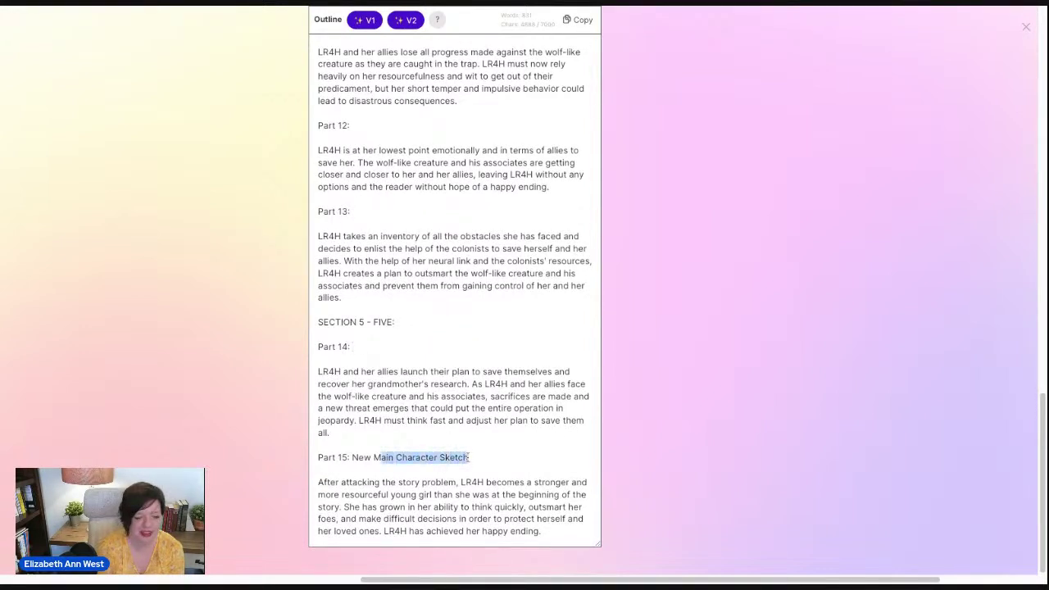
pyautogui.press('BackSpace')
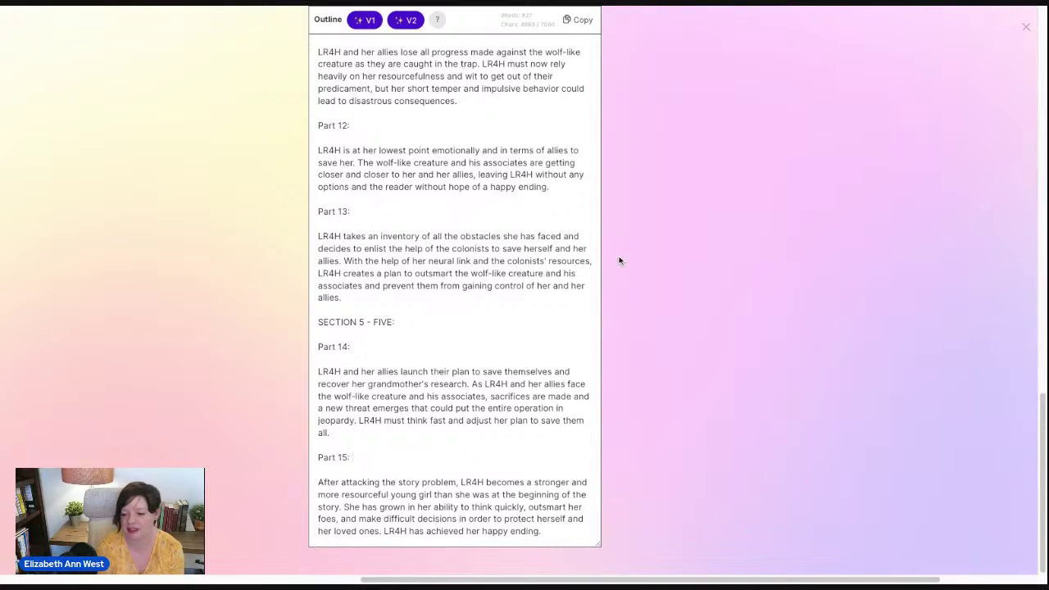
# Check the recognized scenes against the outline and start the scene "Section 4 - FOUR - Part 2"
pyautogui.scroll(15, 618, 259)
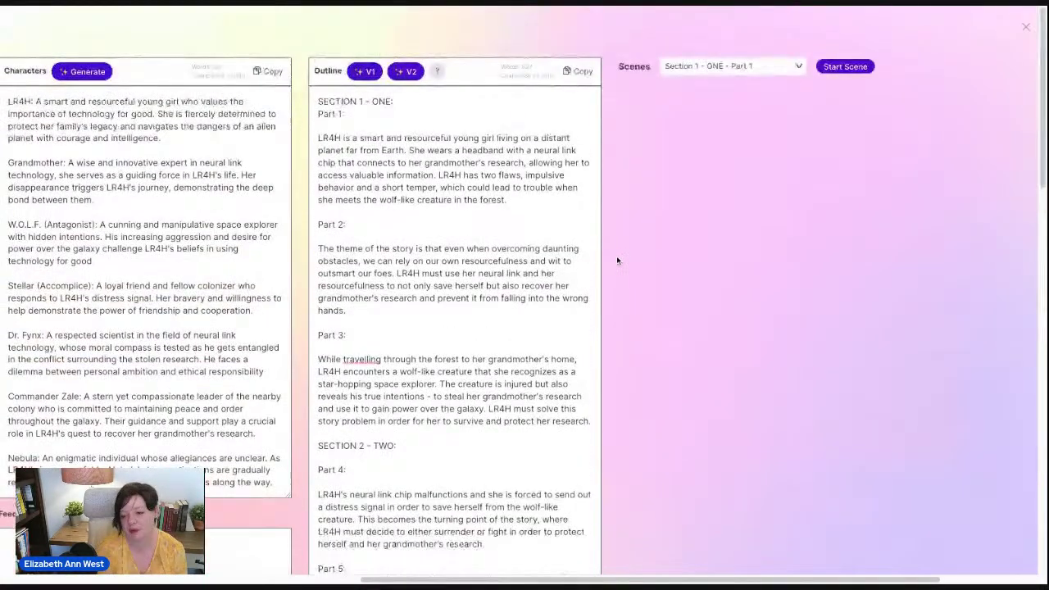
pyautogui.click(793, 69)
pyautogui.scroll(-3, 776, 129)
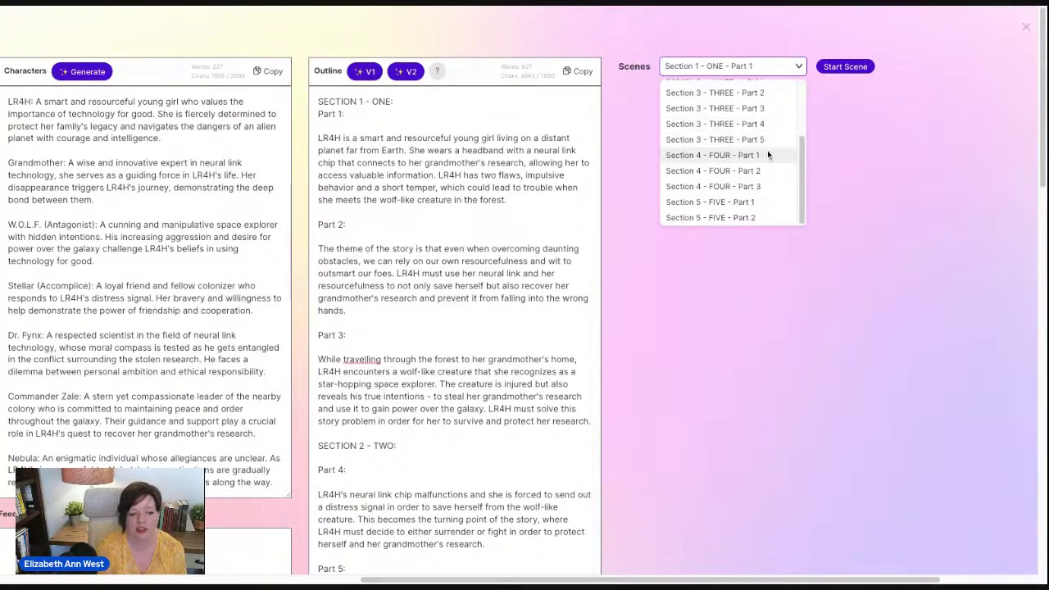
pyautogui.scroll(-3, 300, 280)
pyautogui.scroll(-10, 300, 280)
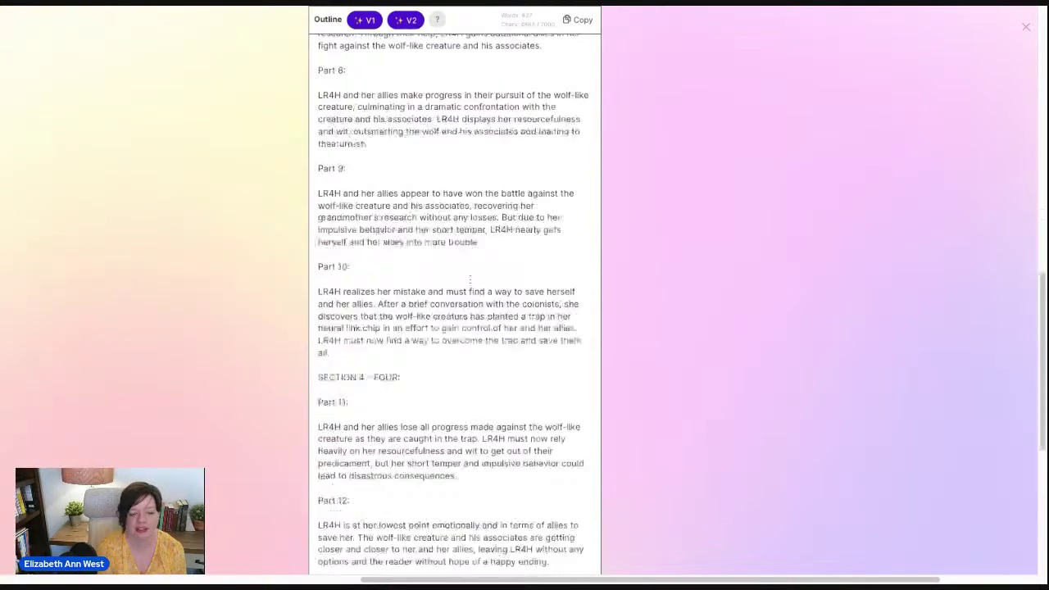
pyautogui.scroll(10, 380, 216)
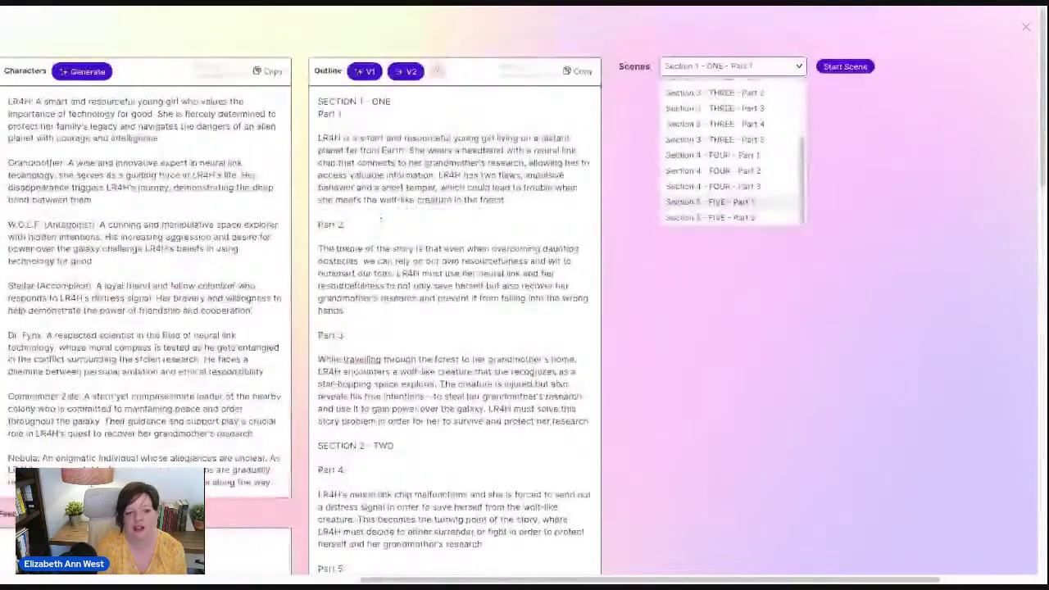
pyautogui.click(781, 174)
pyautogui.click(844, 66)
# Compare the Section 4 - Part 2 scene summary with Part 12 of the outline and review the required outline format
pyautogui.scroll(-1, 866, 70)
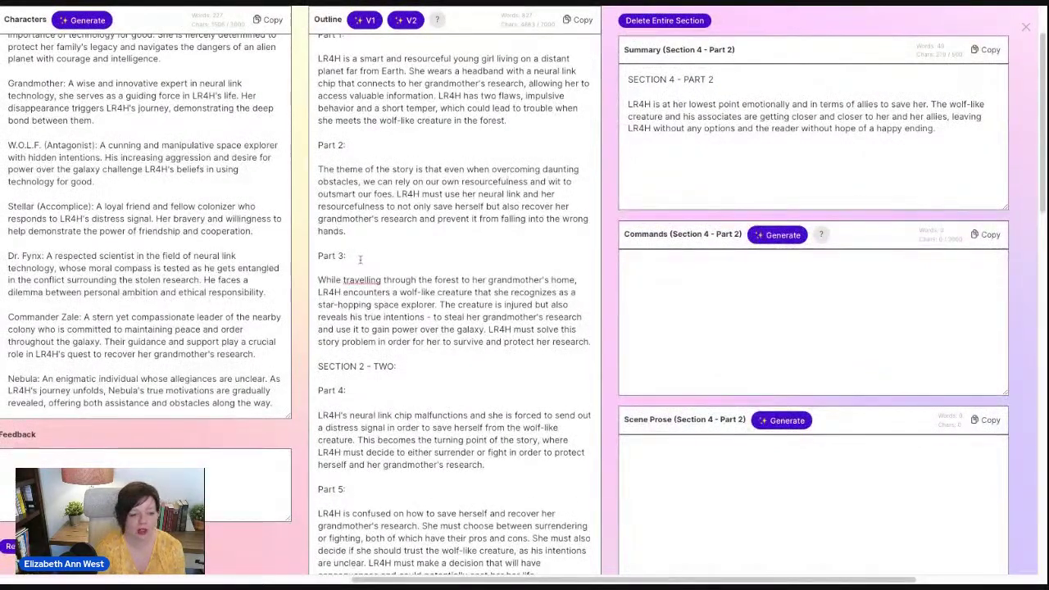
pyautogui.scroll(-4, 866, 69)
pyautogui.scroll(-6, 866, 70)
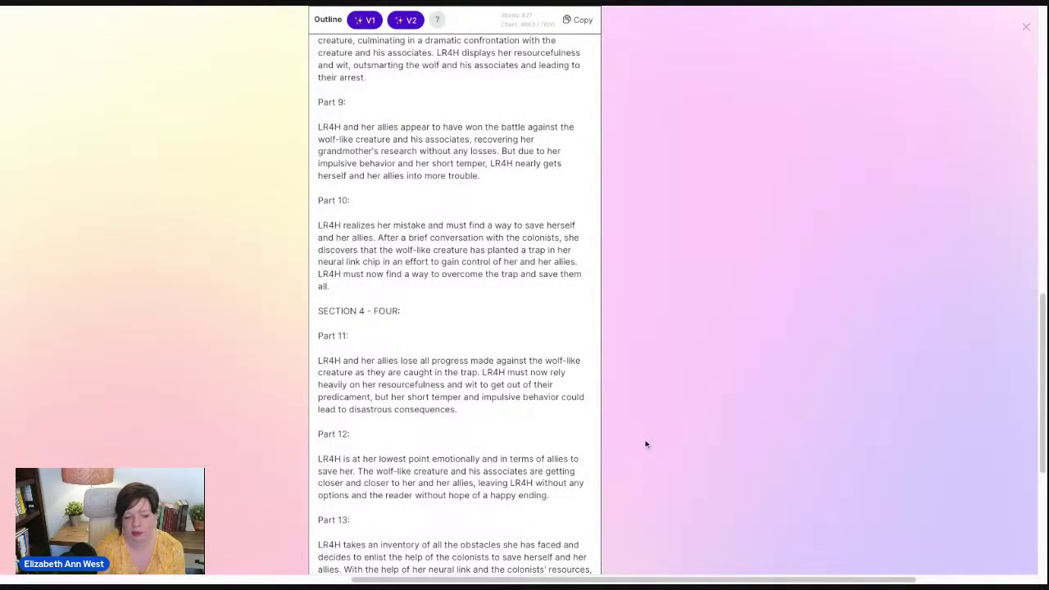
pyautogui.scroll(10, 836, 335)
pyautogui.scroll(2, 808, 296)
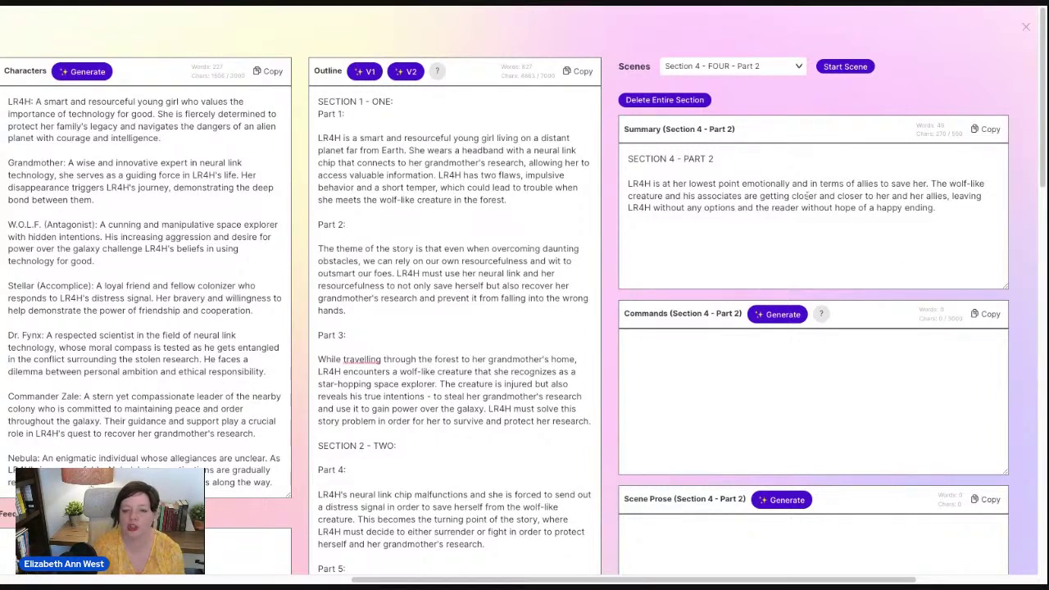
pyautogui.click(437, 72)
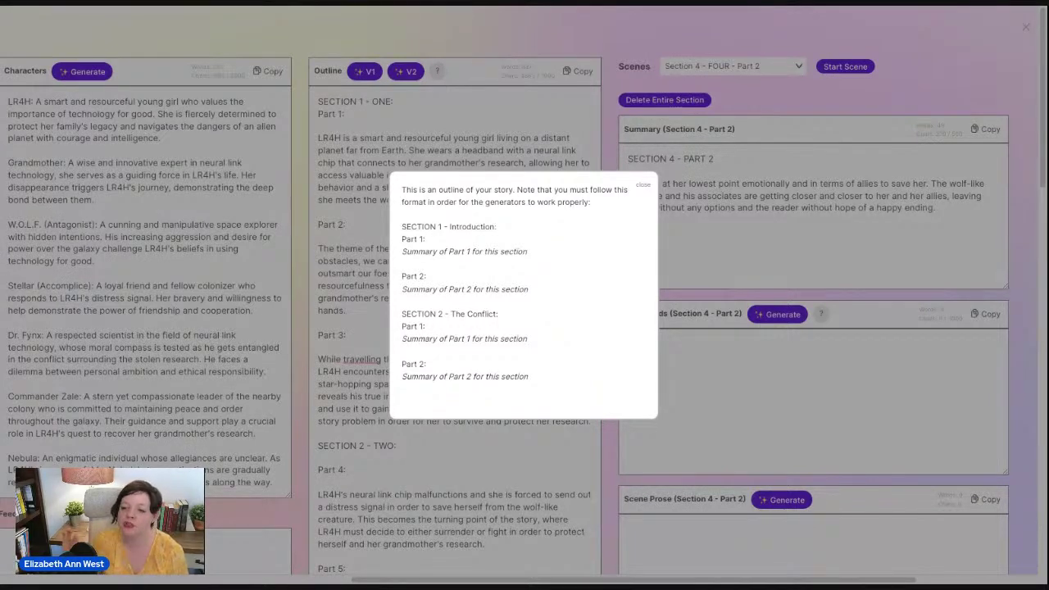
pyautogui.click(525, 113)
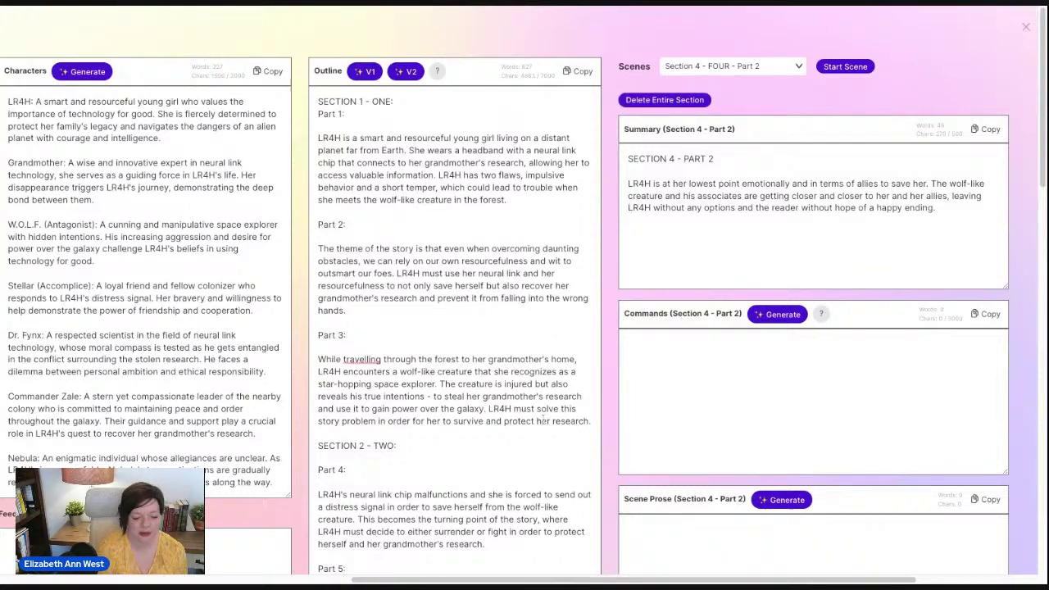
pyautogui.moveTo(573, 581); pyautogui.dragTo(693, 581)
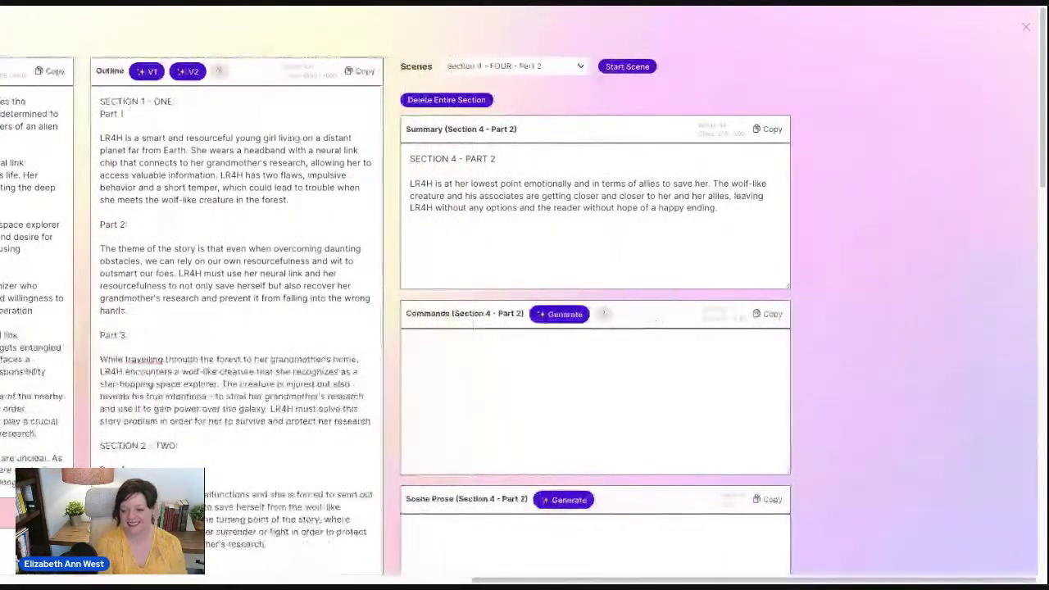